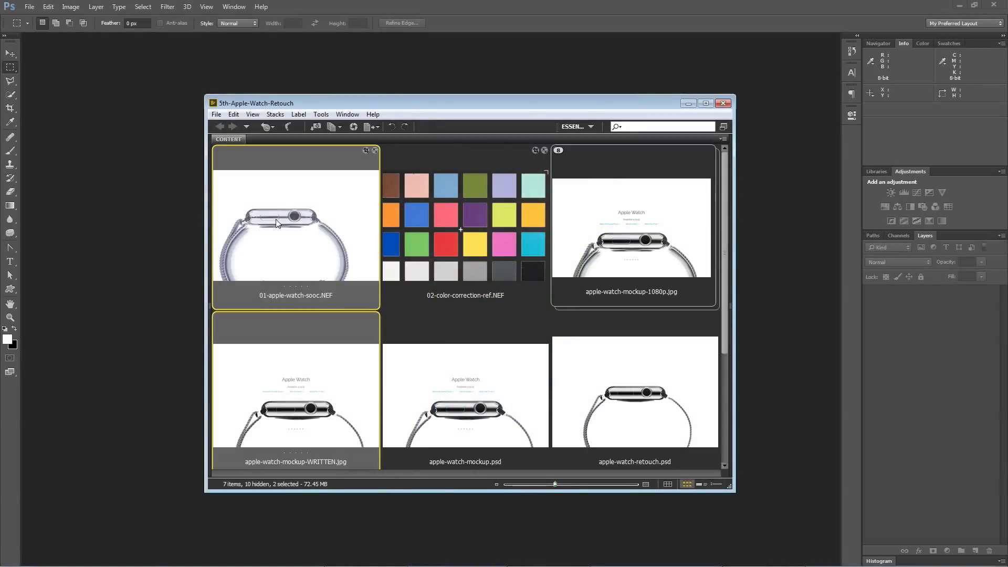
Open 01-apple-watch-sooc.NEF and 02-color-correction-ref.NEF together in Camera Raw, filling the whole screen
click(310, 203)
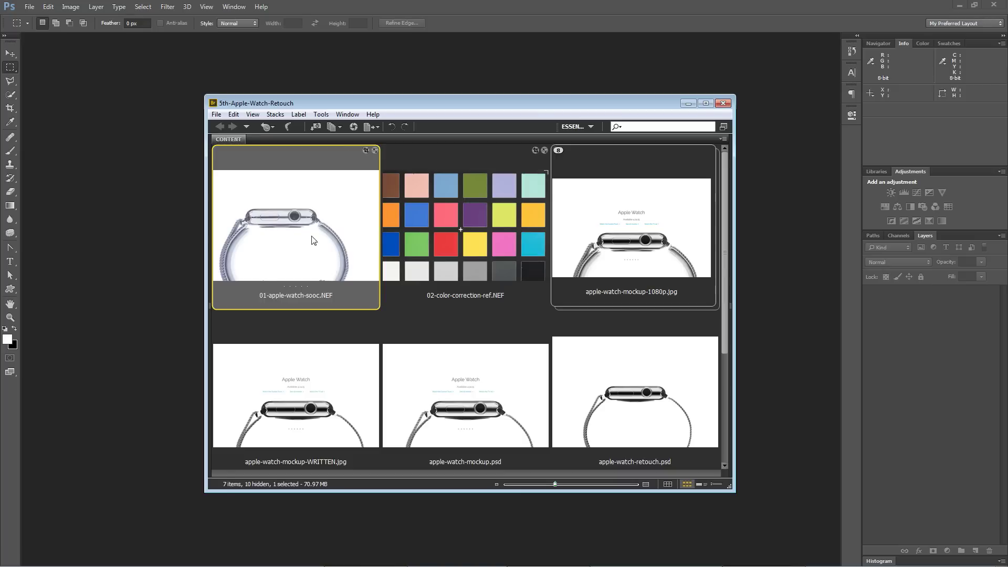
ctrl+click(462, 218)
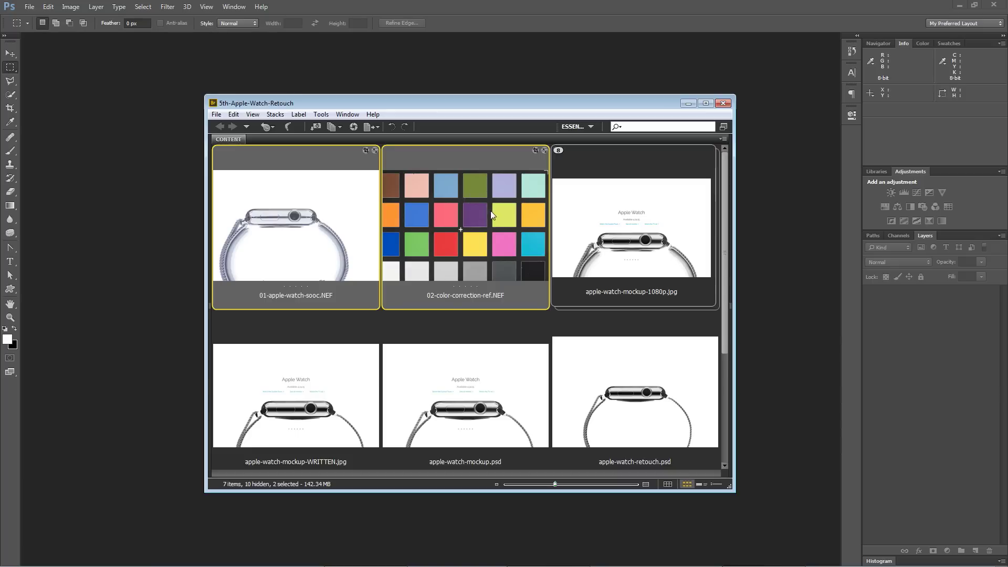
double_click(457, 207)
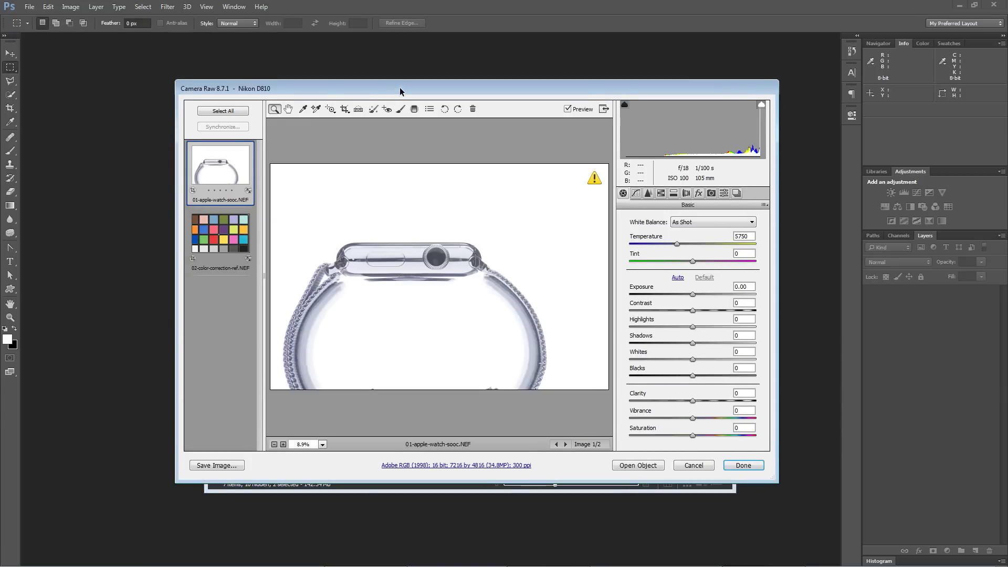
key(f)
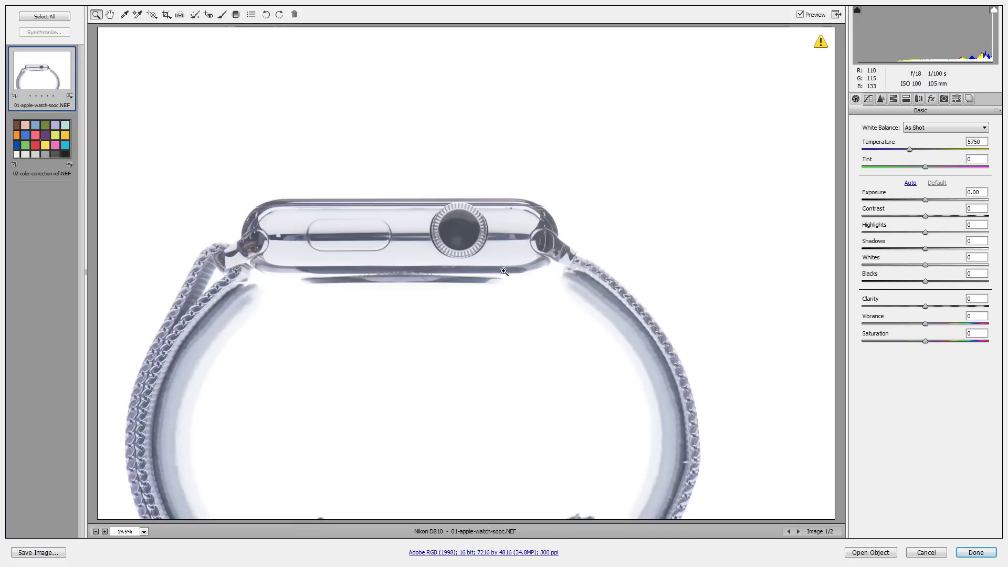
Set the white balance of both raw photos from the dark gray patch of the color chart, and return to the watch photo
click(47, 152)
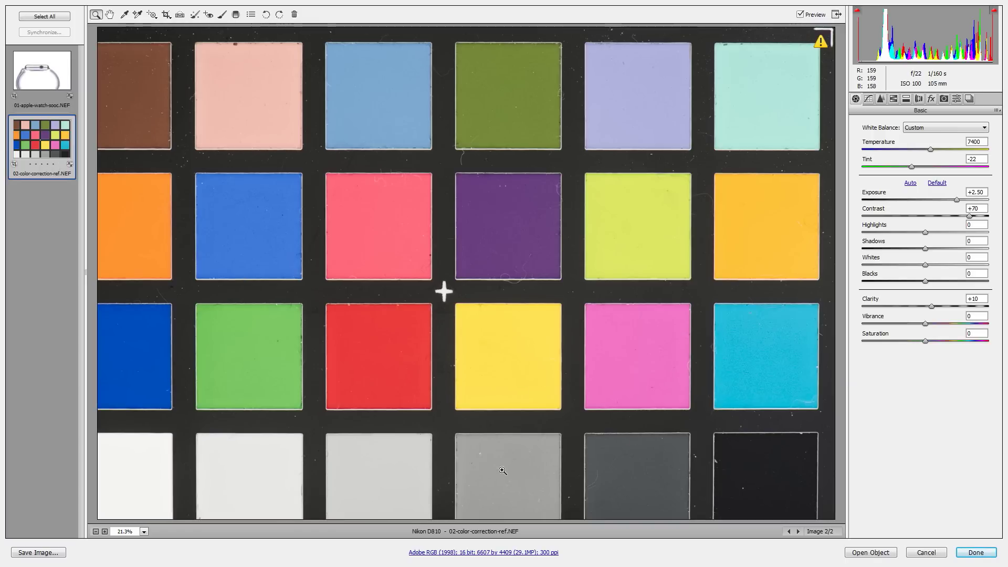
ctrl+click(42, 72)
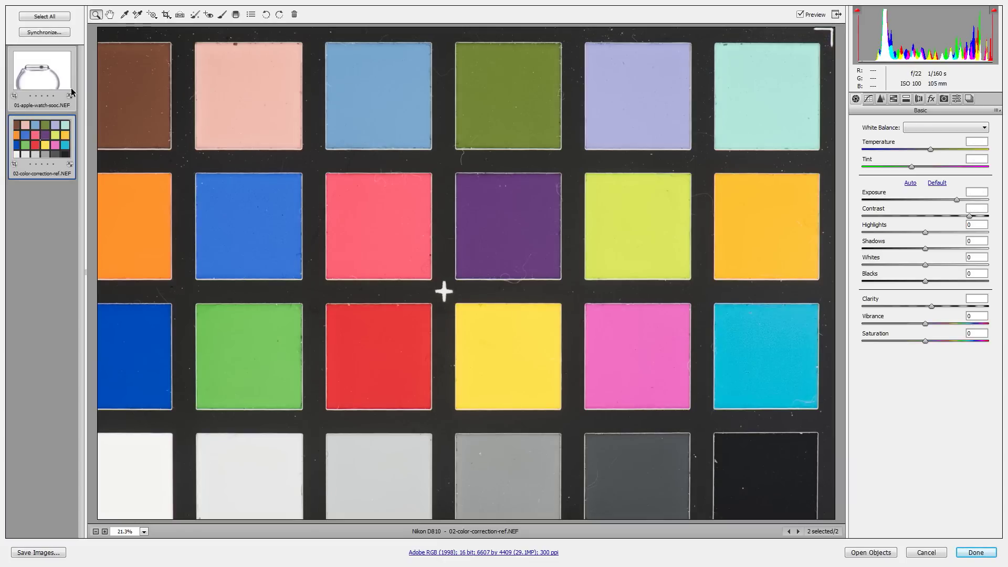
click(125, 16)
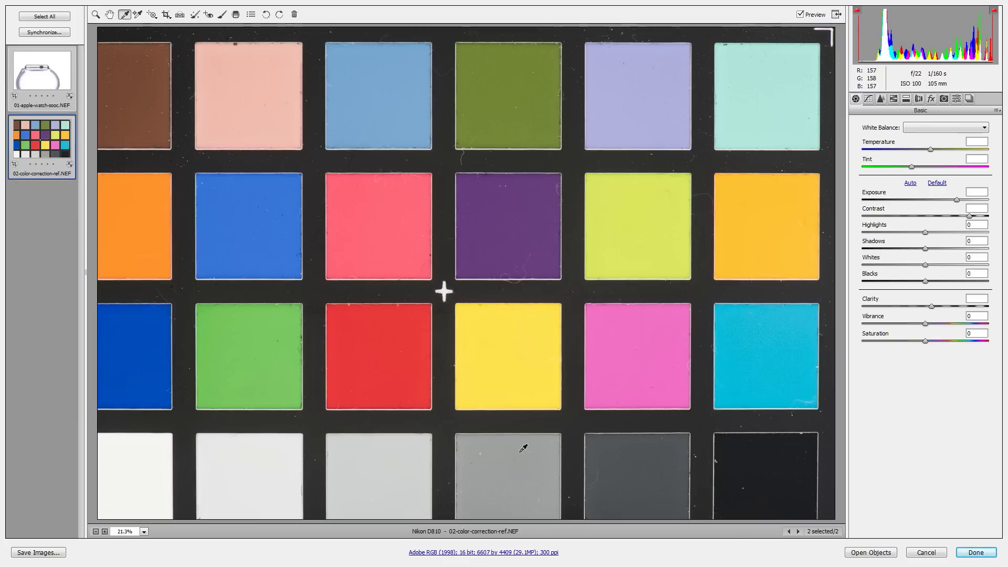
click(625, 463)
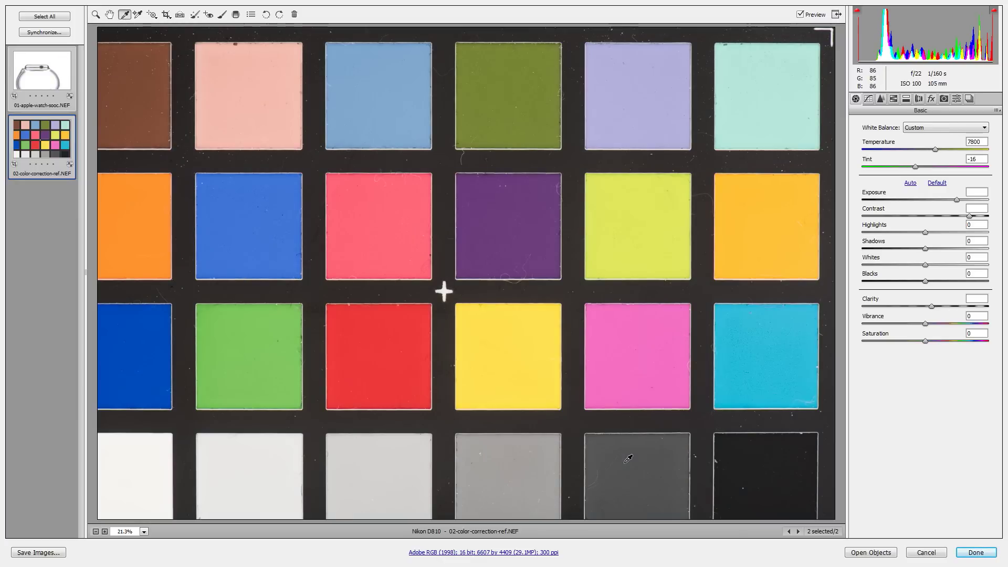
click(44, 84)
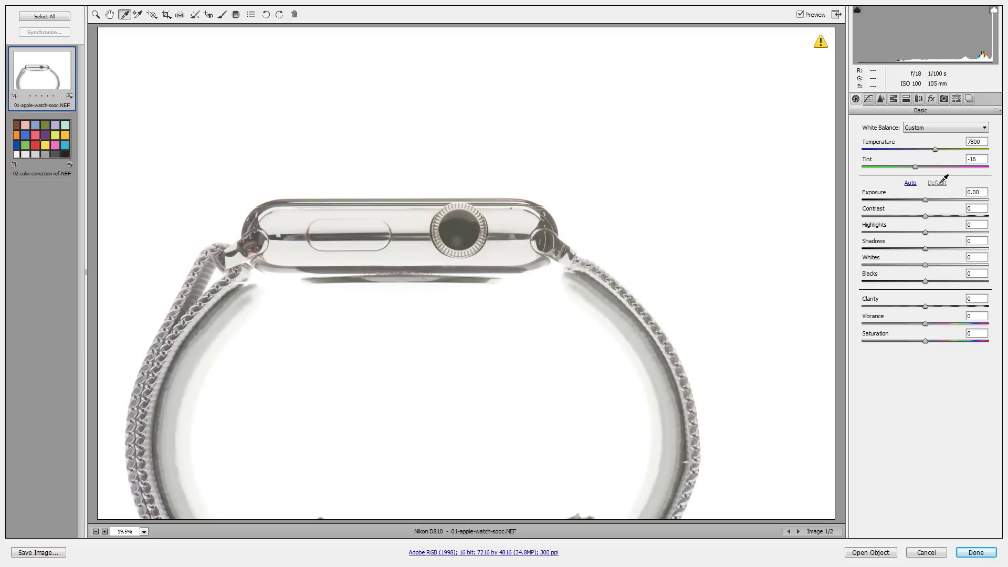
text(5700)
key(Tab)
key(ctrl+z)
click(988, 169)
click(108, 15)
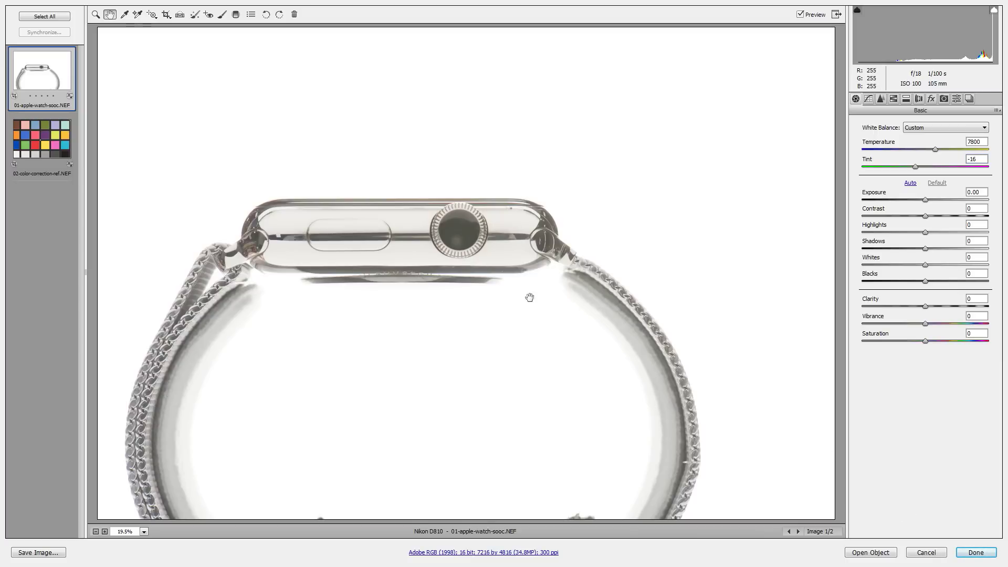
Increase the sharpening amount of the watch photo and lower its exposure to -0.50
click(881, 99)
drag(883, 141, 930, 141)
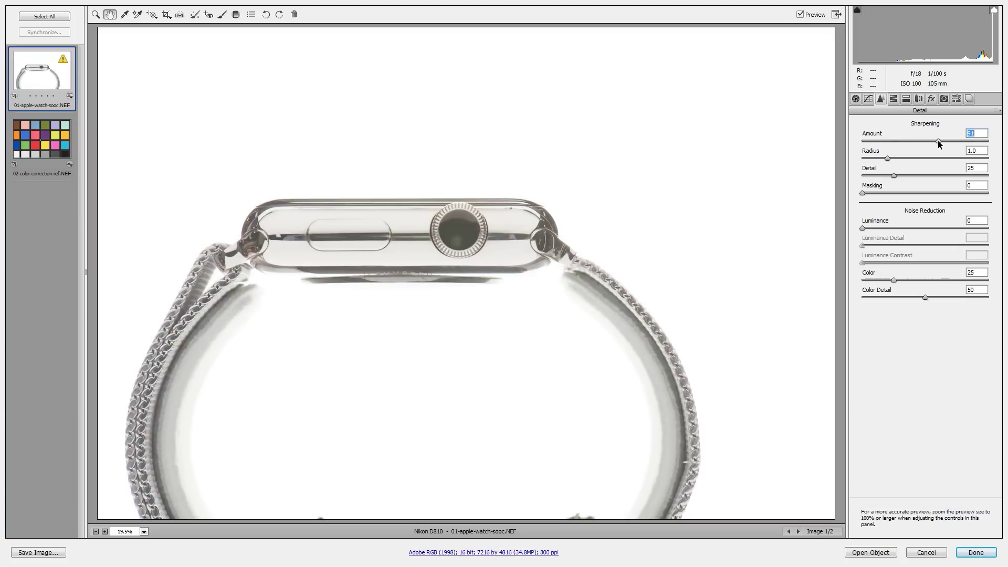
drag(938, 140, 936, 140)
click(856, 100)
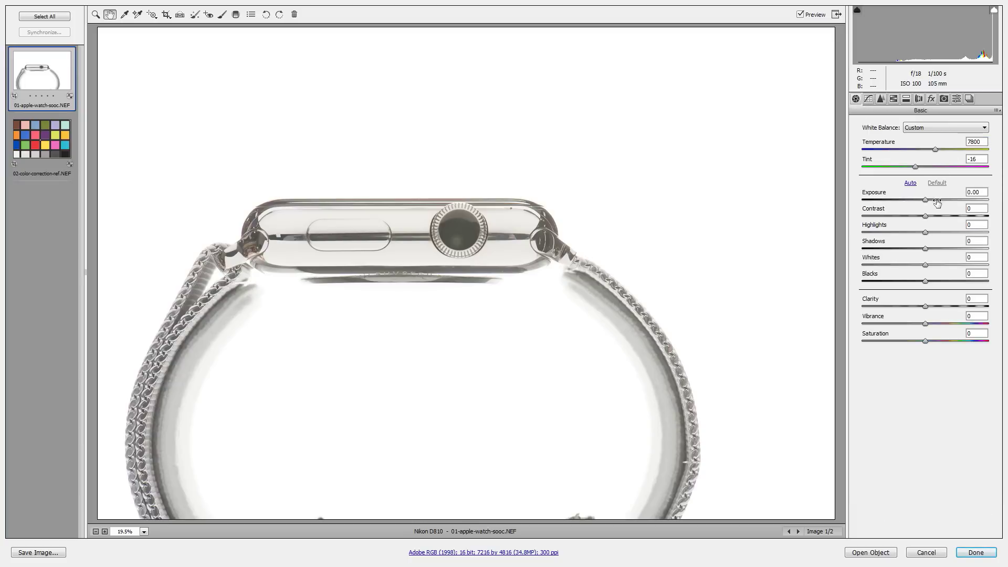
drag(925, 200, 917, 199)
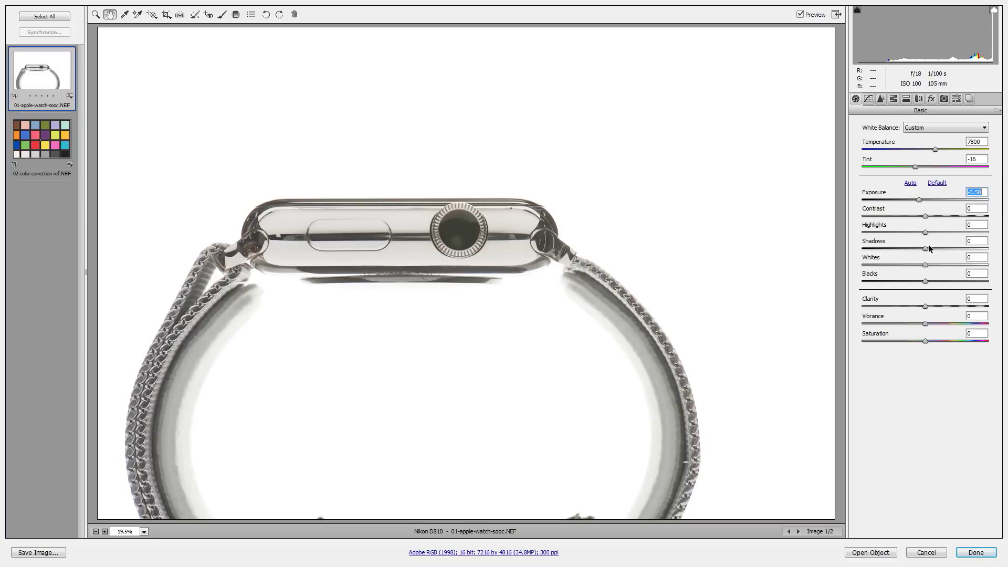
Inspect the watch case, crown, lugs and band at 100% zoom for dust, stray color and unwanted reflections
double_click(95, 14)
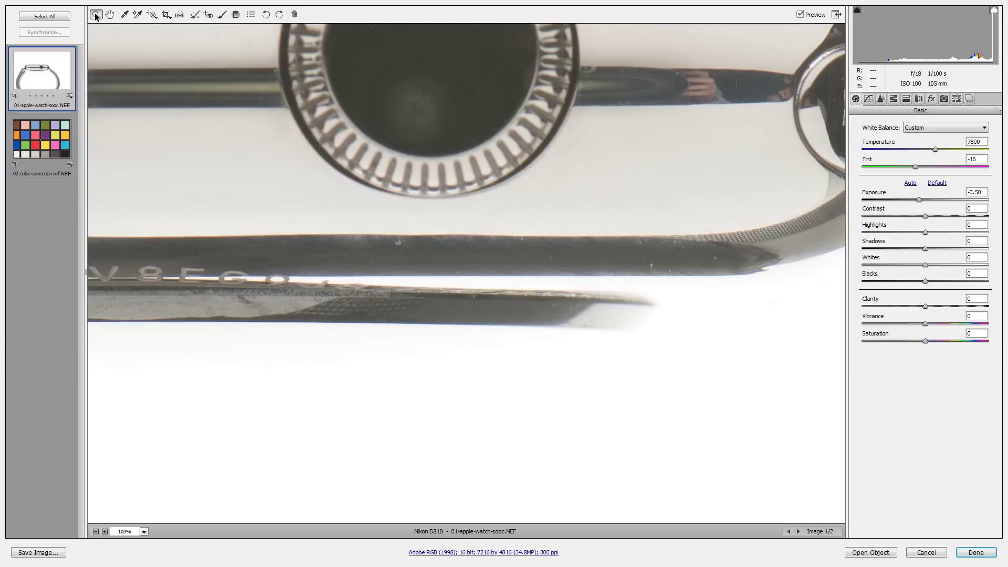
drag(698, 163, 286, 289)
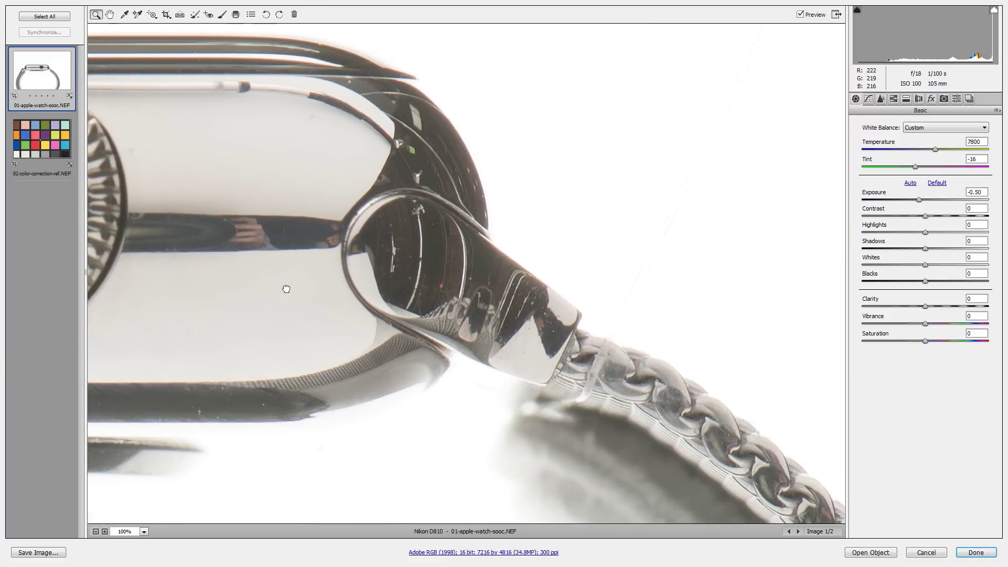
drag(313, 203, 469, 184)
drag(282, 273, 695, 234)
drag(555, 227, 156, 296)
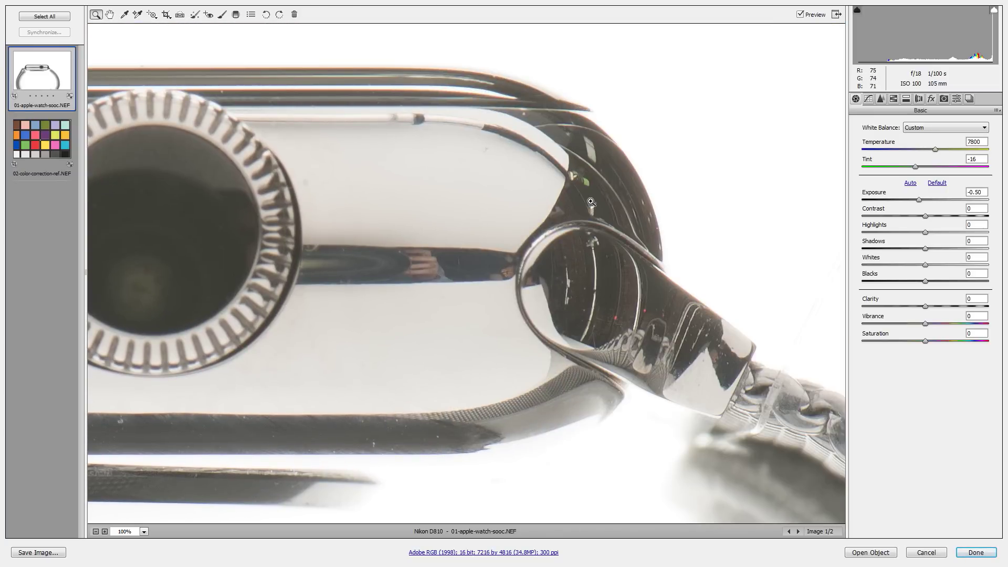
drag(537, 273, 845, 257)
drag(207, 271, 713, 238)
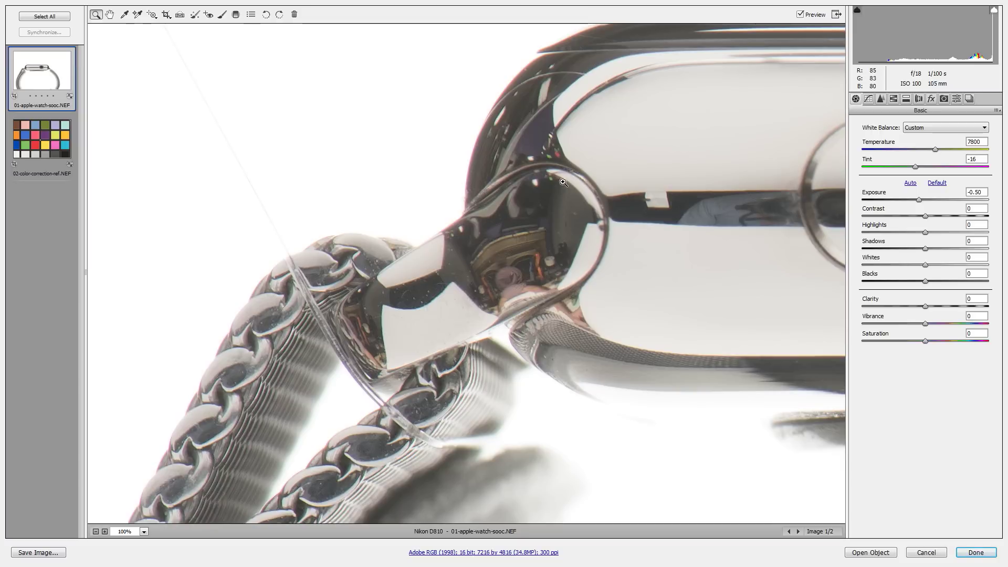
drag(563, 182, 491, 210)
drag(496, 316, 433, 262)
drag(299, 384, 616, 332)
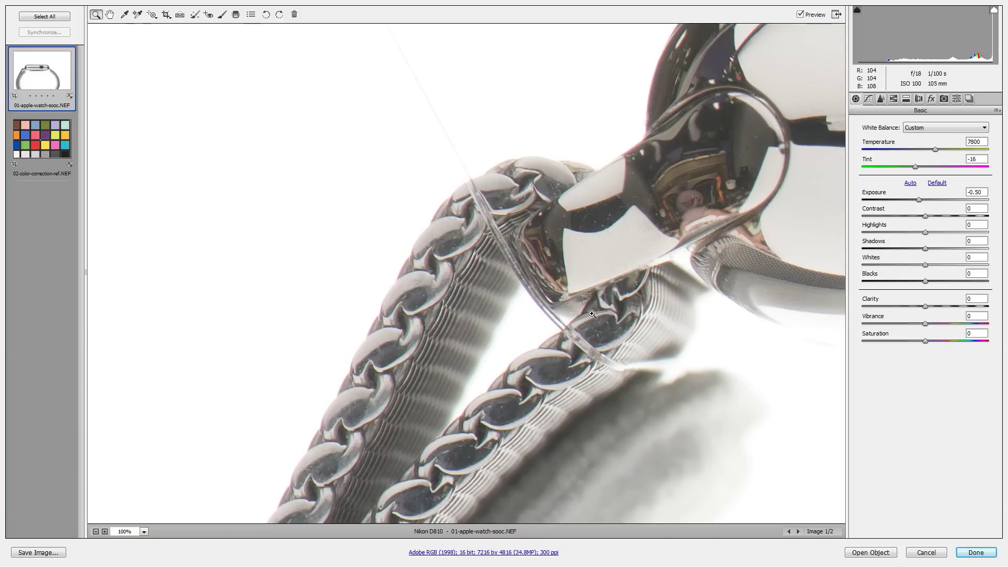
drag(589, 346, 490, 298)
drag(547, 327, 704, 210)
Examine the colored reflections around the watch's left lug at overview and 100% zoom, with the HSL saturation settings open
click(892, 99)
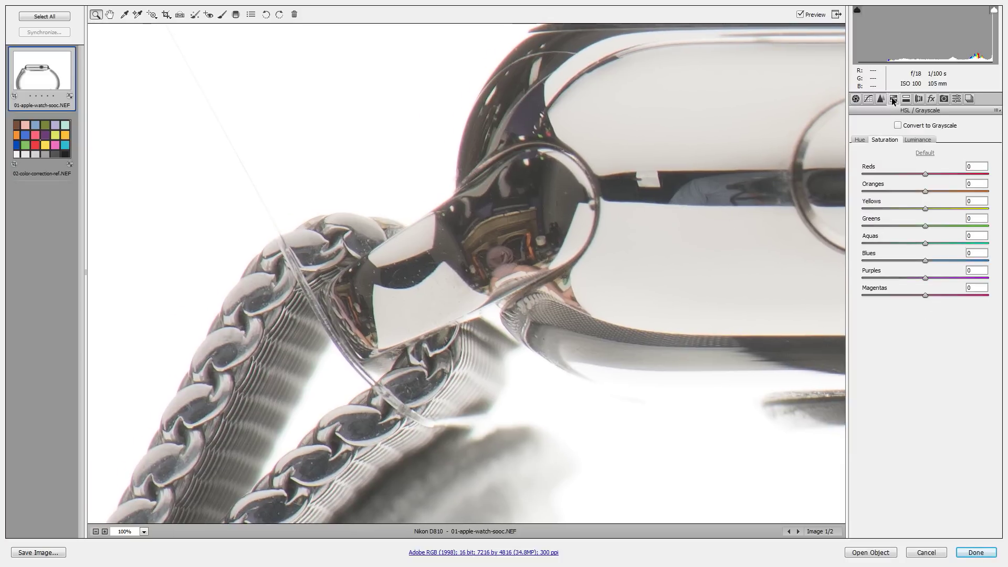
click(918, 99)
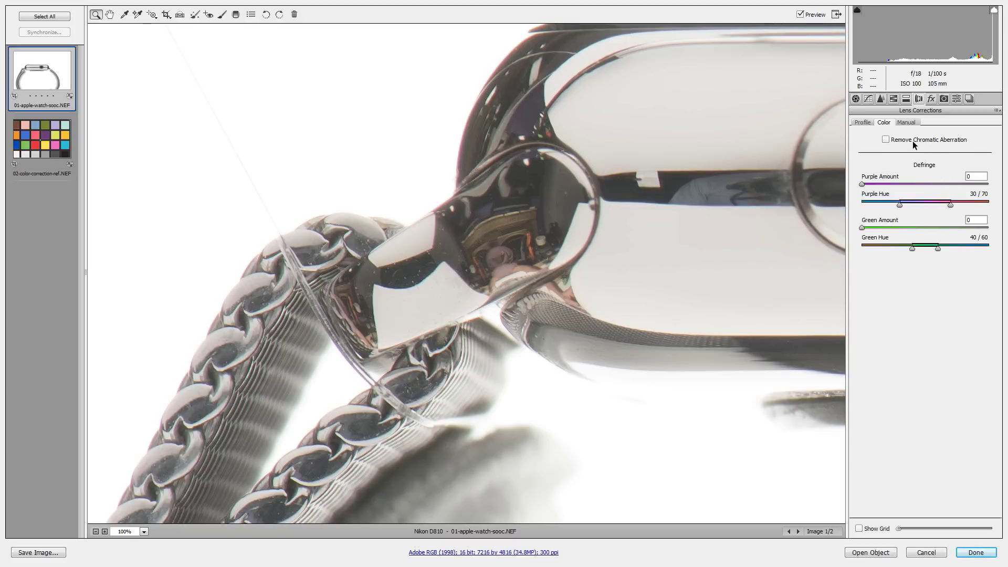
click(893, 99)
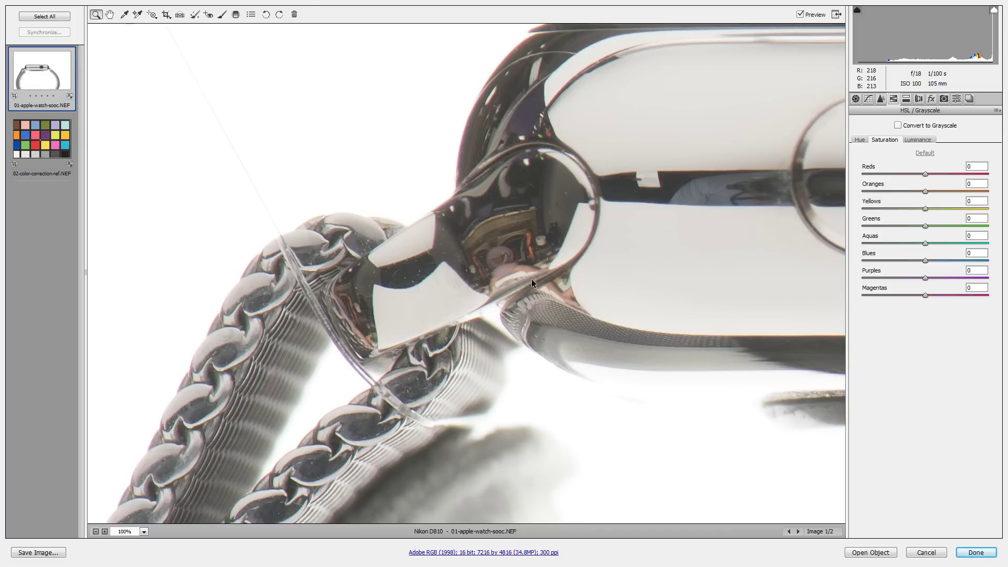
key(ctrl+minus)
key(ctrl+minus)
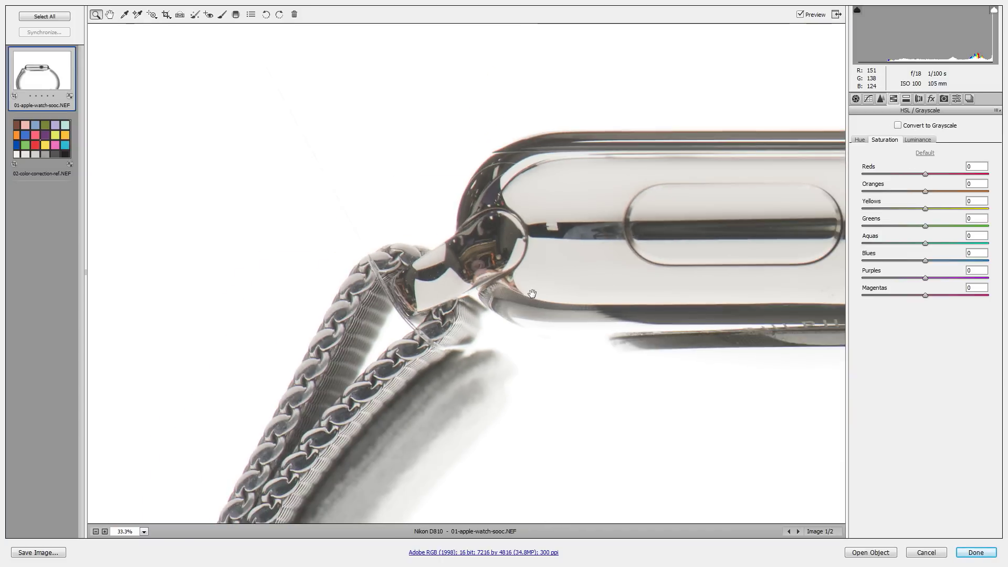
key(ctrl+minus)
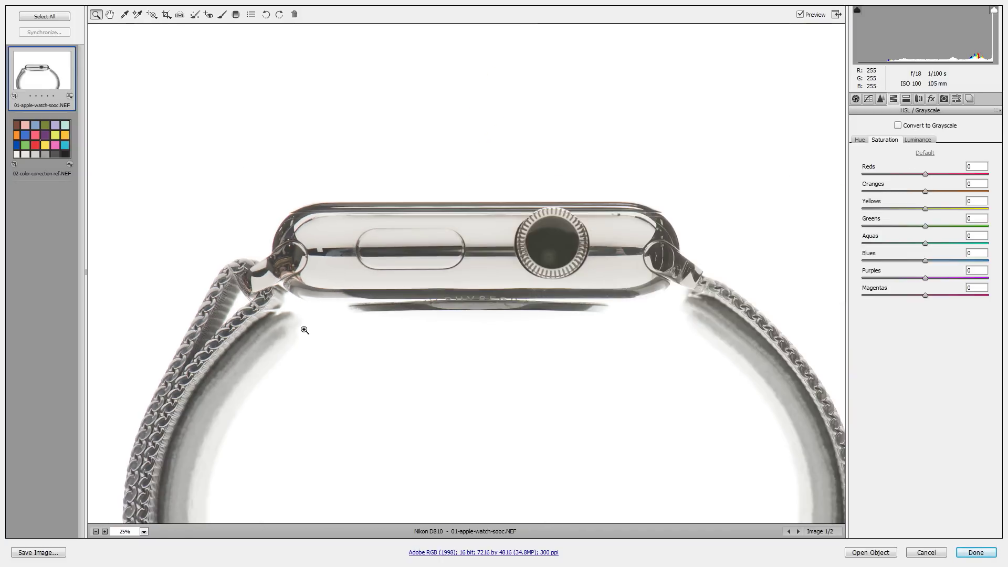
click(285, 276)
click(294, 274)
click(467, 268)
click(448, 280)
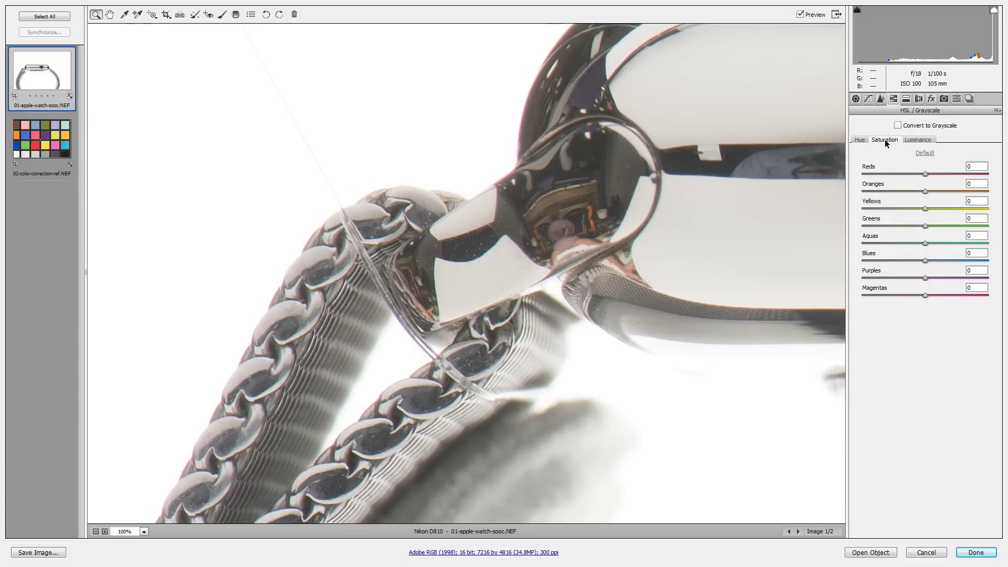
Set the saturation of yellows, greens and aquas to -100, blues to -70 and purples to about -70, and save the raw settings
drag(924, 208, 858, 210)
drag(925, 225, 839, 236)
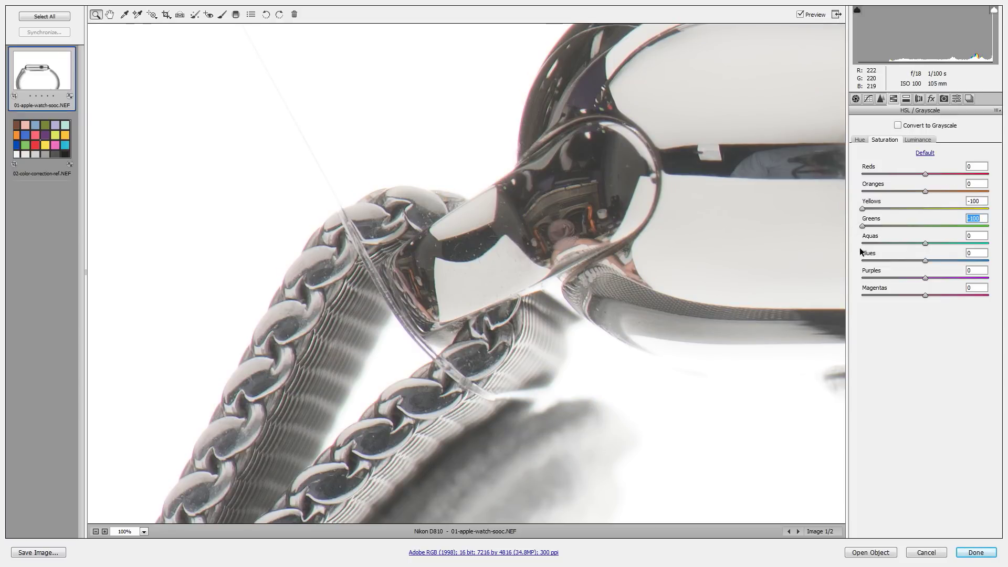
key(Tab)
drag(924, 246, 848, 258)
drag(924, 261, 899, 266)
drag(925, 278, 885, 279)
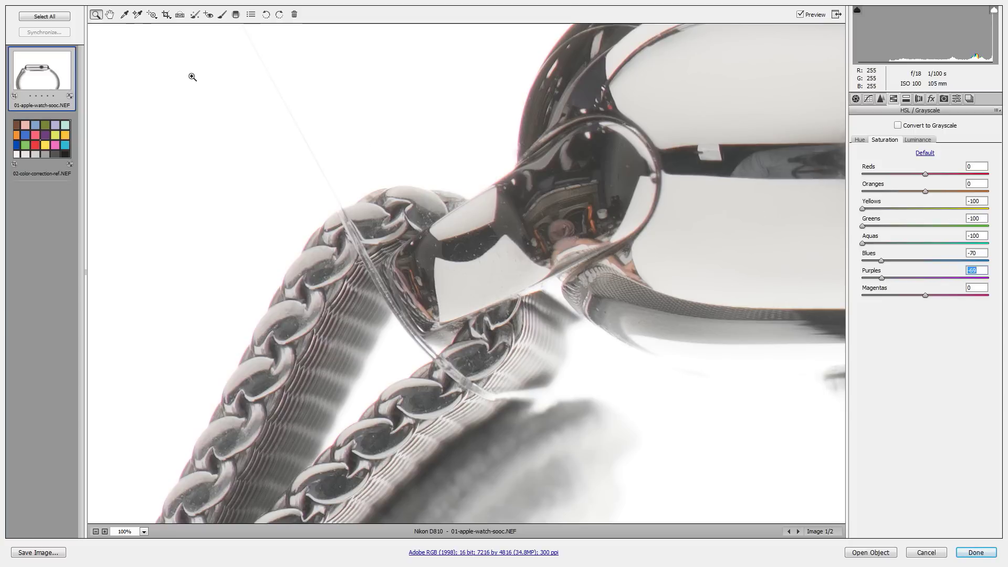
click(976, 554)
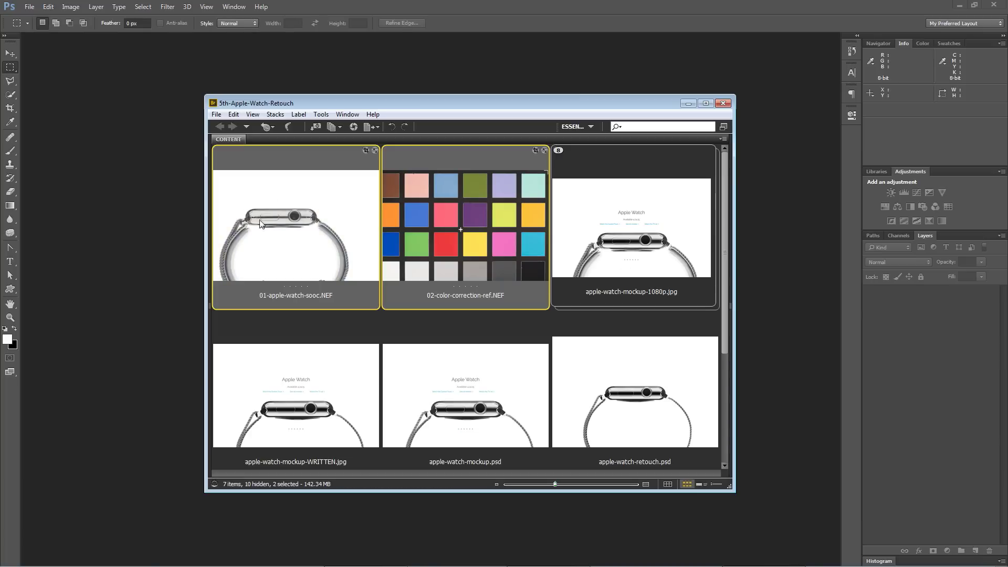
Open 01-apple-watch-sooc.NEF in Photoshop as a Smart Object with Adobe RGB (1998), 16 Bits/Channel and 300 pixels/inch
click(306, 239)
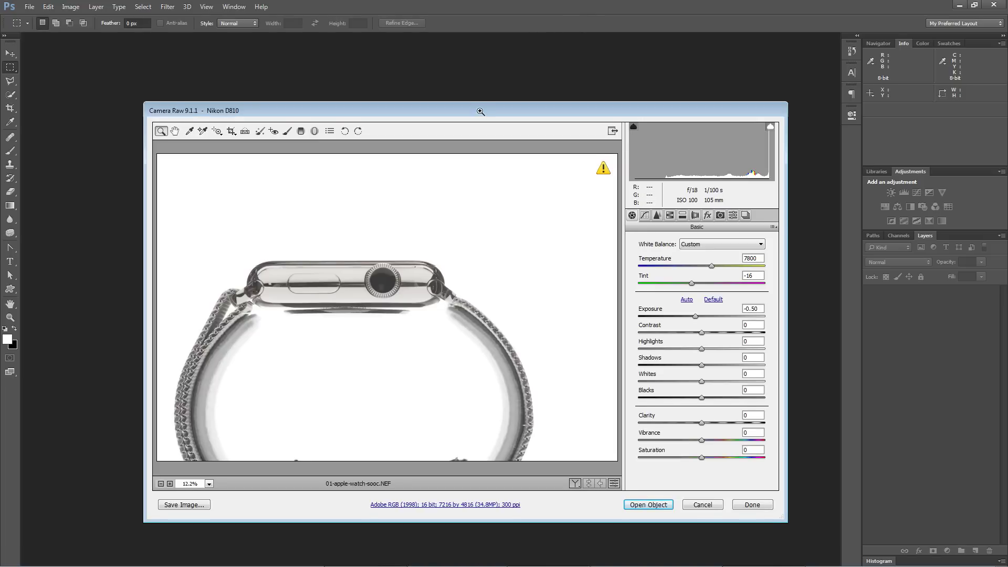
drag(479, 106, 468, 83)
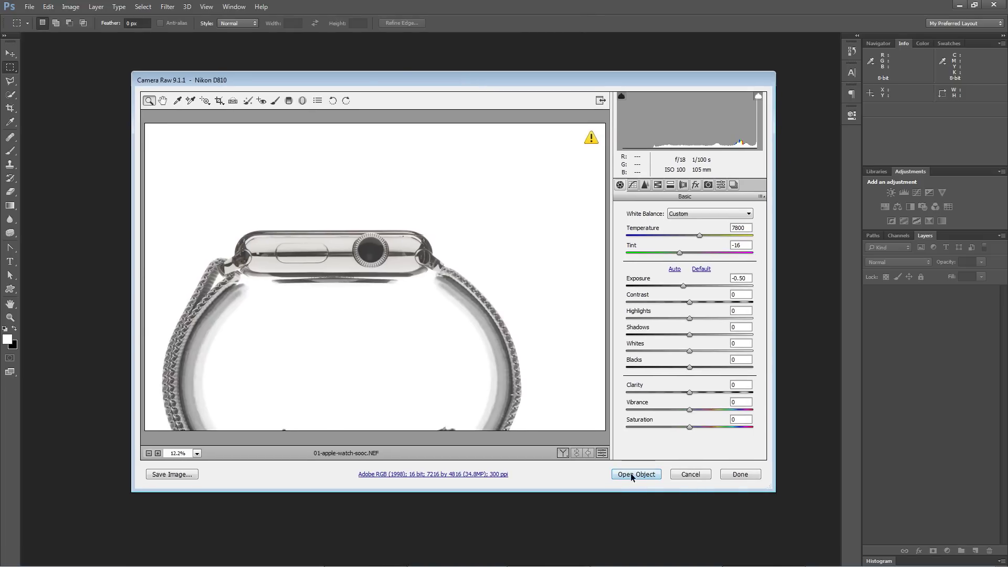
click(450, 475)
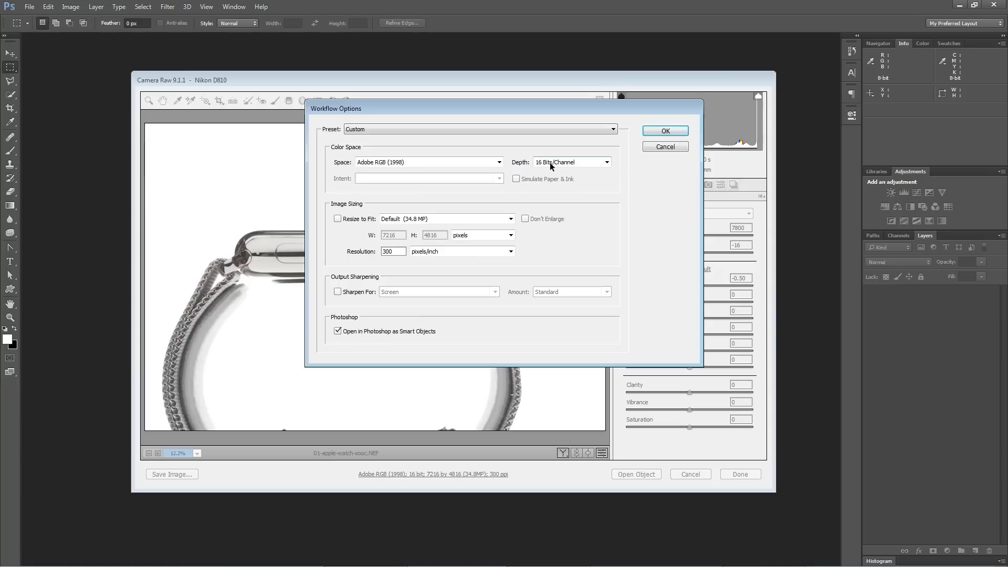
click(663, 130)
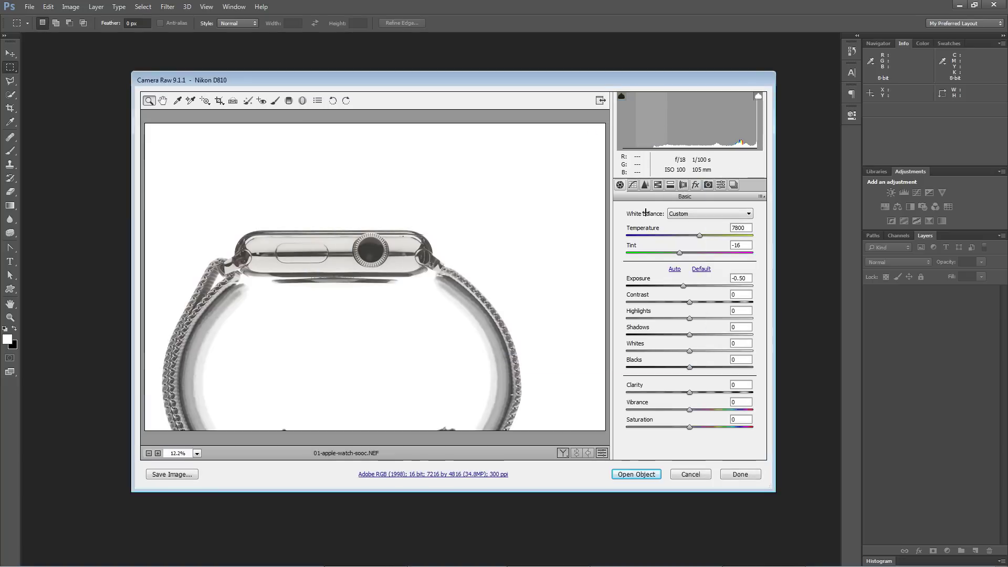
click(634, 474)
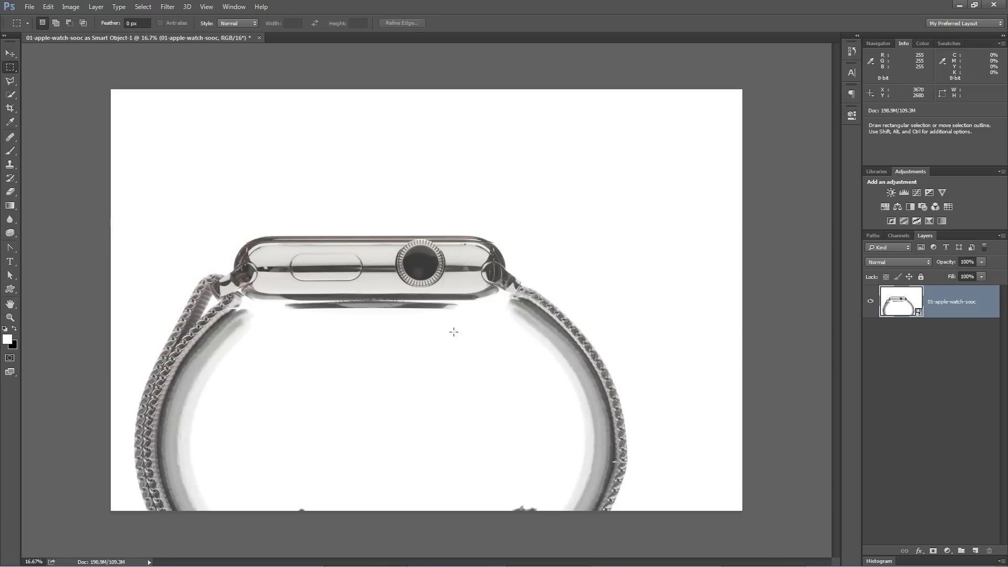
Extend the canvas beyond the photo's upper-left corner with the Crop tool to about 8502 x 5674 px, keeping the original ratio
click(10, 108)
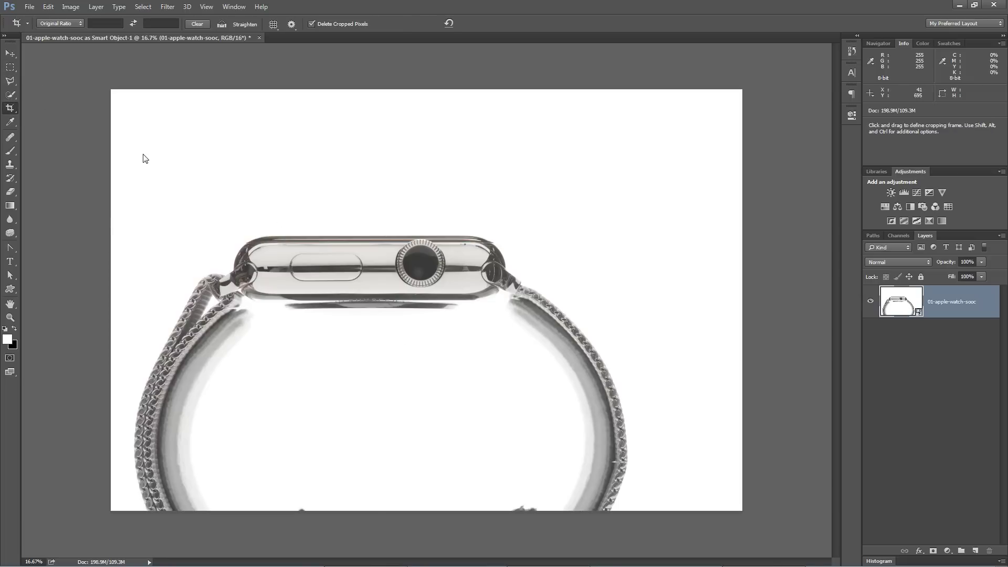
drag(97, 78, 750, 525)
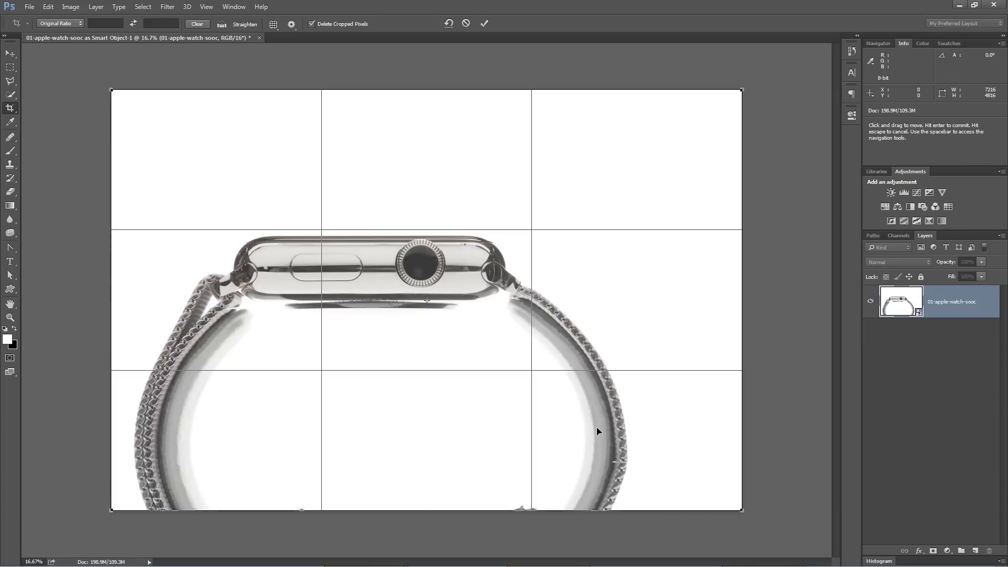
key(ctrl+minus)
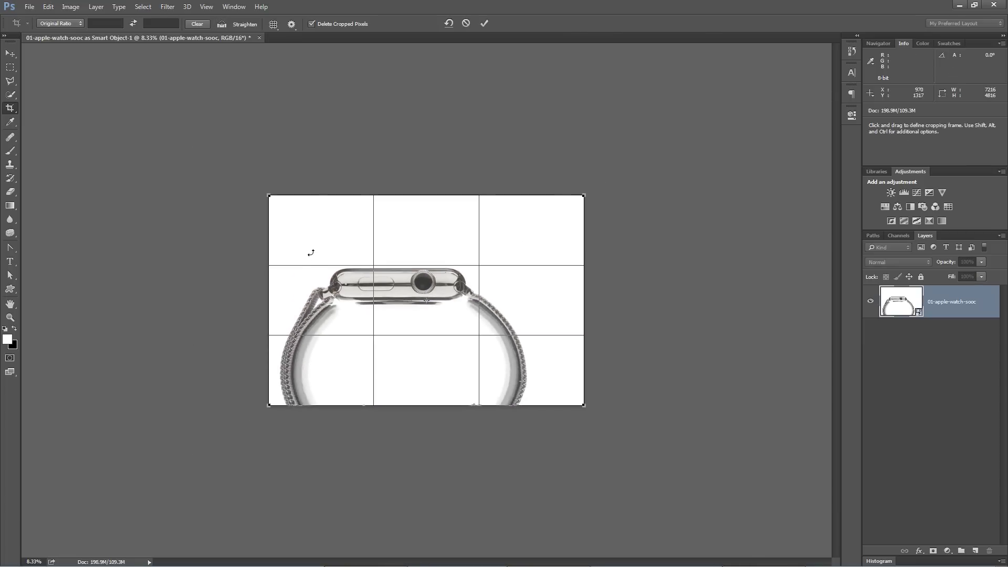
drag(266, 194, 212, 156)
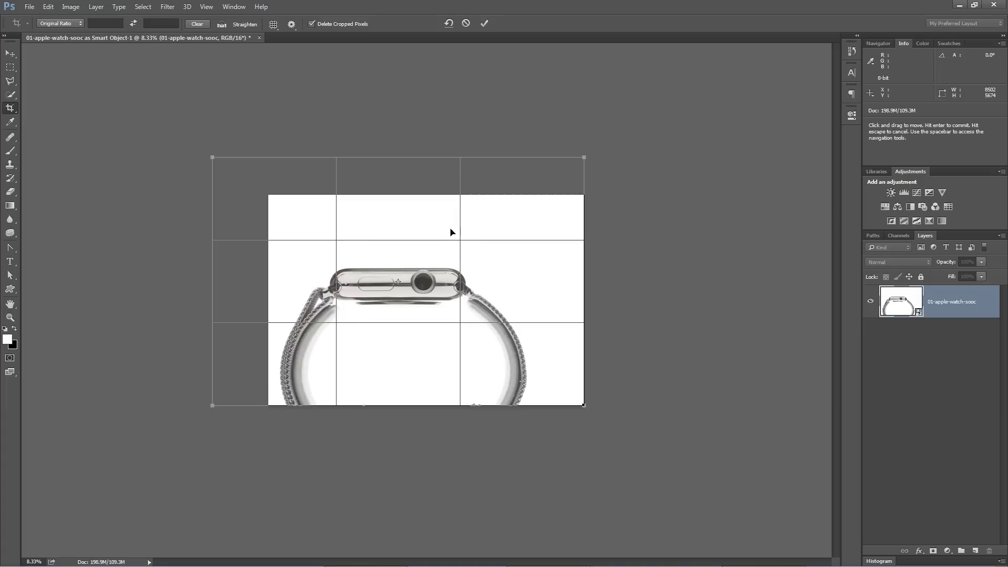
key(ctrl+plus)
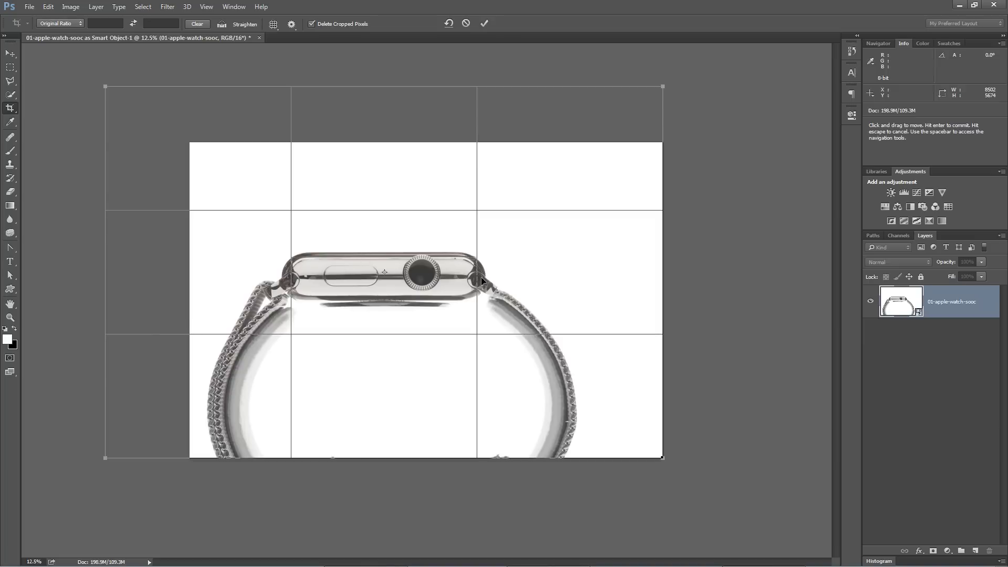
click(484, 23)
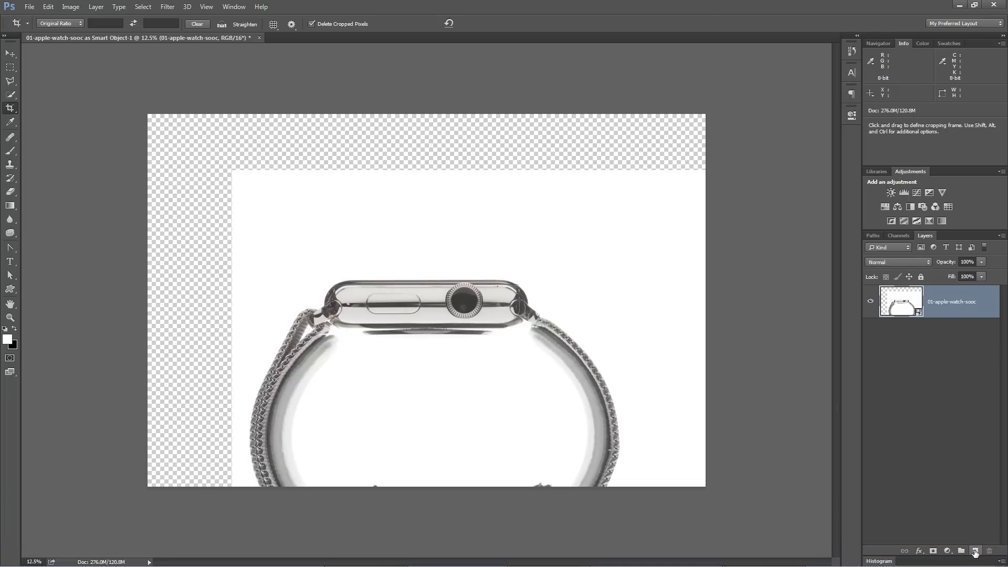
Add a layer named White-BG beneath the watch photo layer and fill it with white
ctrl+click(975, 551)
double_click(937, 334)
text(White-BG)
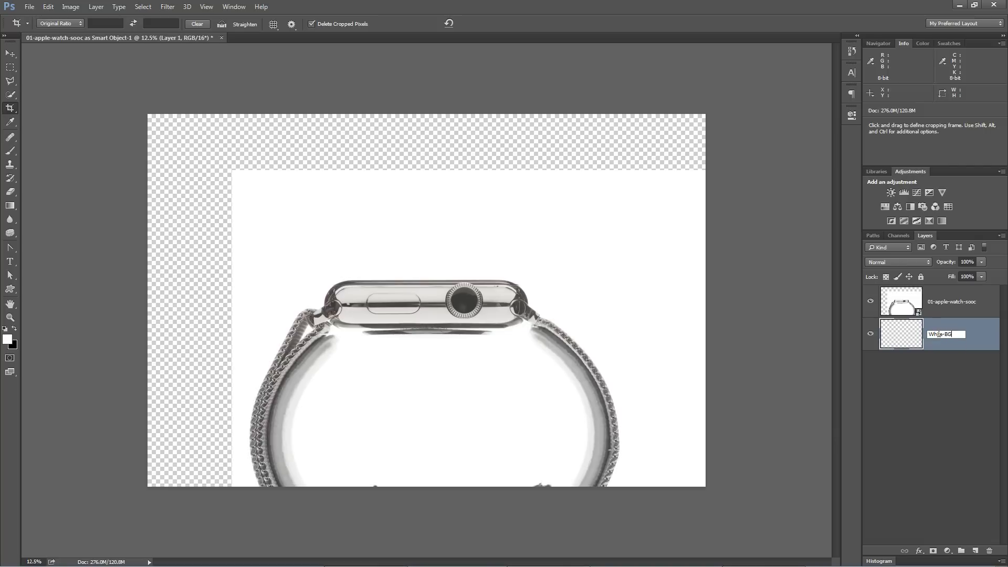
key(Return)
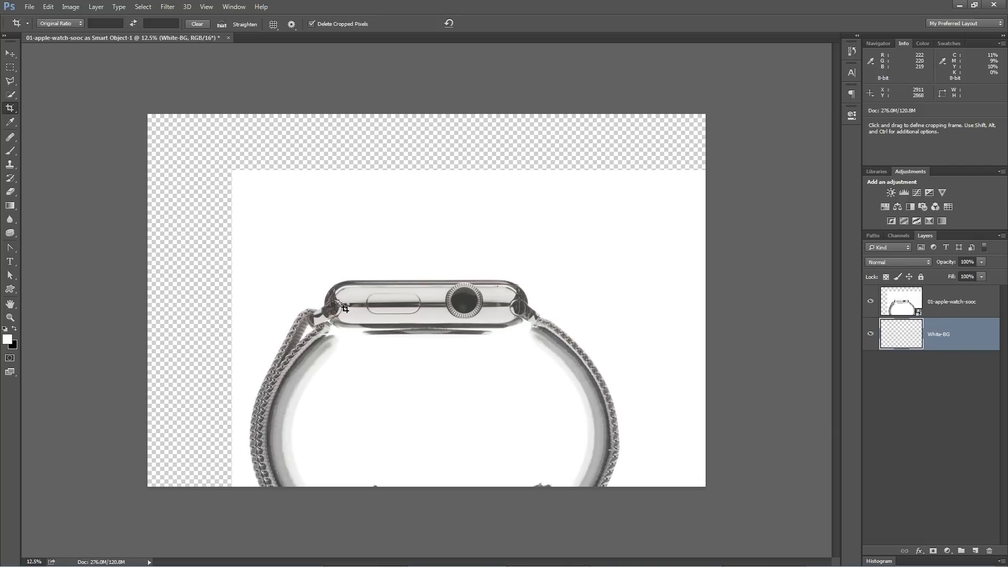
key(alt+BackSpace)
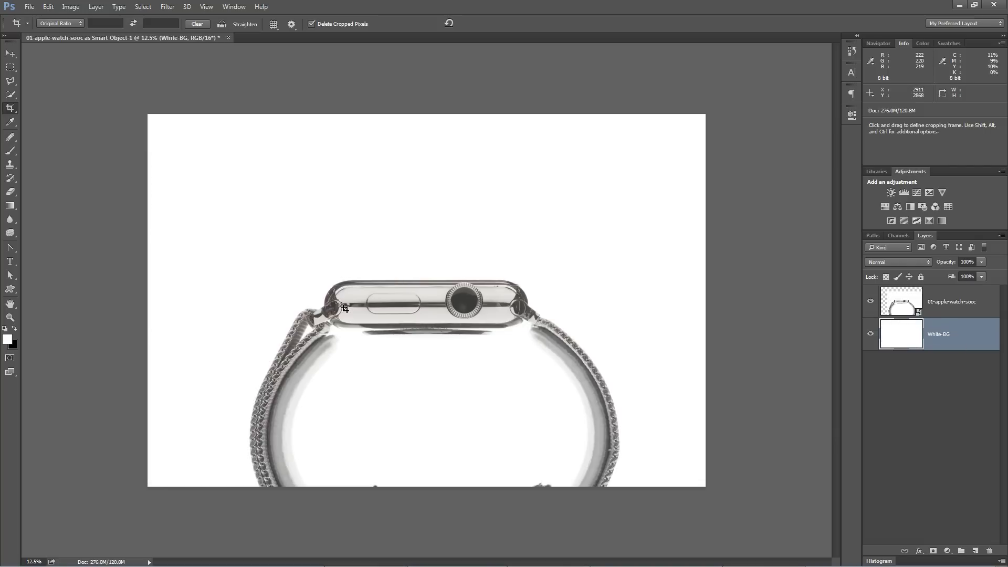
Add an empty layer named Markup above the 01-apple-watch-sooc layer
click(953, 309)
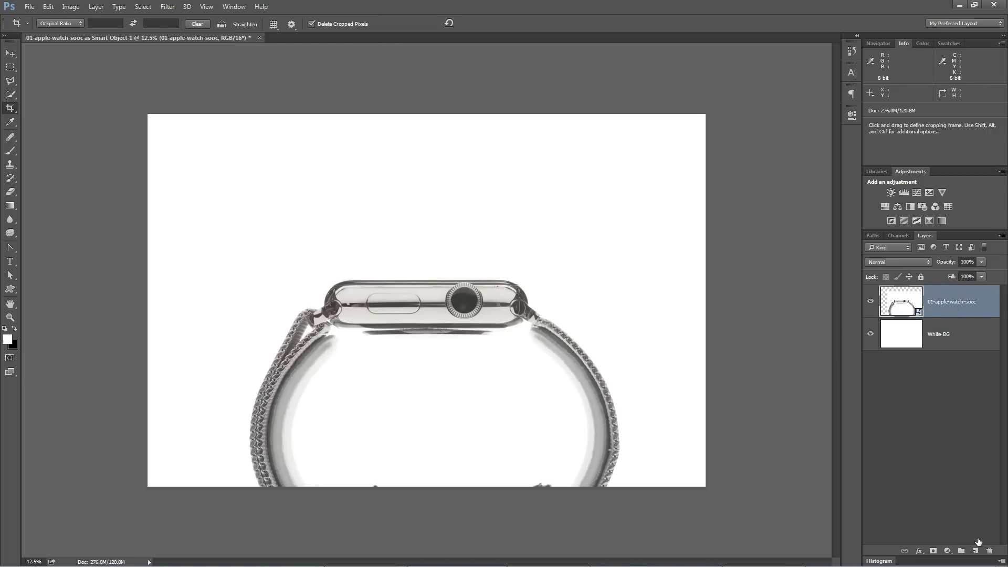
click(976, 550)
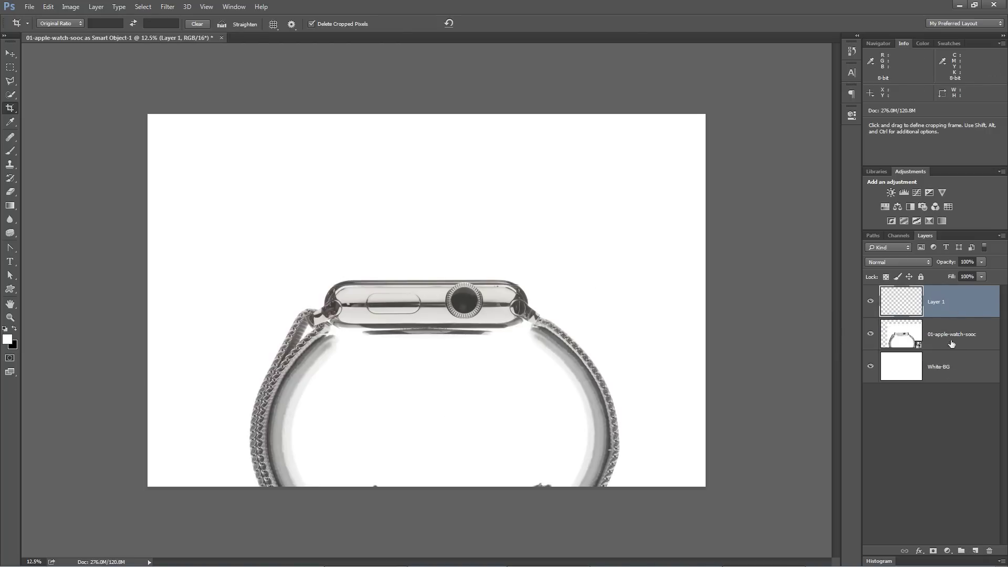
double_click(942, 303)
text(Markup)
key(Return)
Set up the Brush tool with a small hard round tip and the blue foreground color #0e43da
key(z)
key(ctrl+plus)
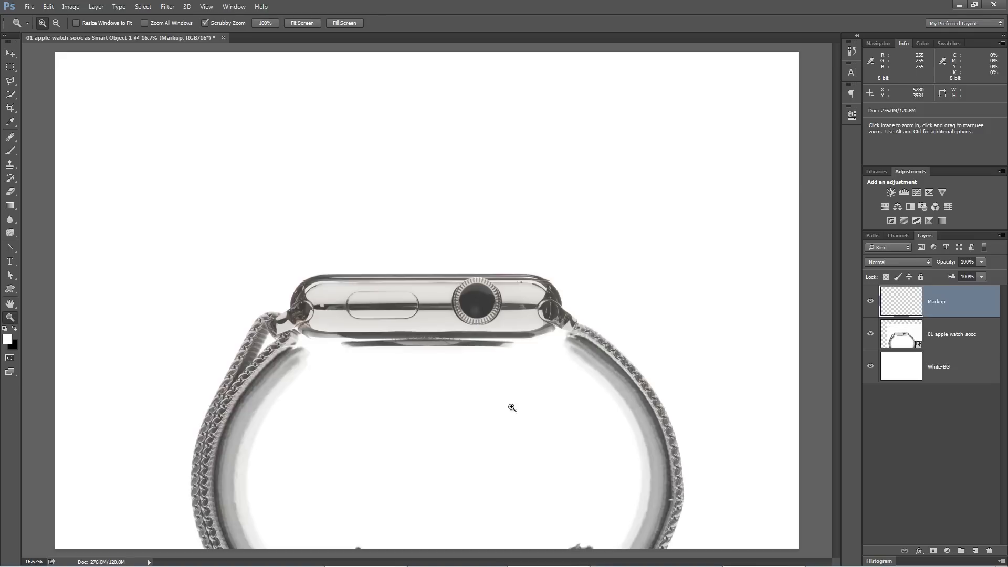
key(b)
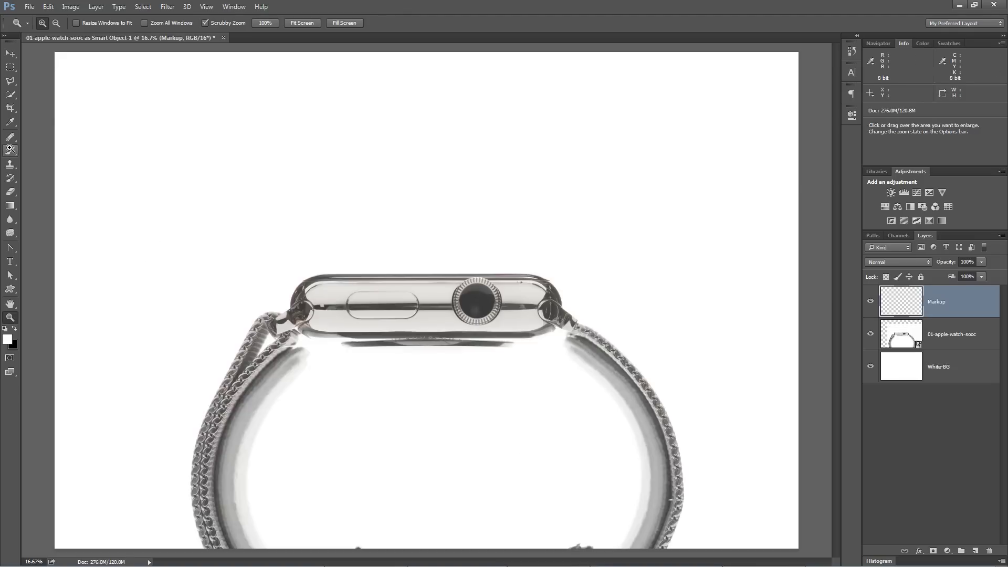
right_click(374, 196)
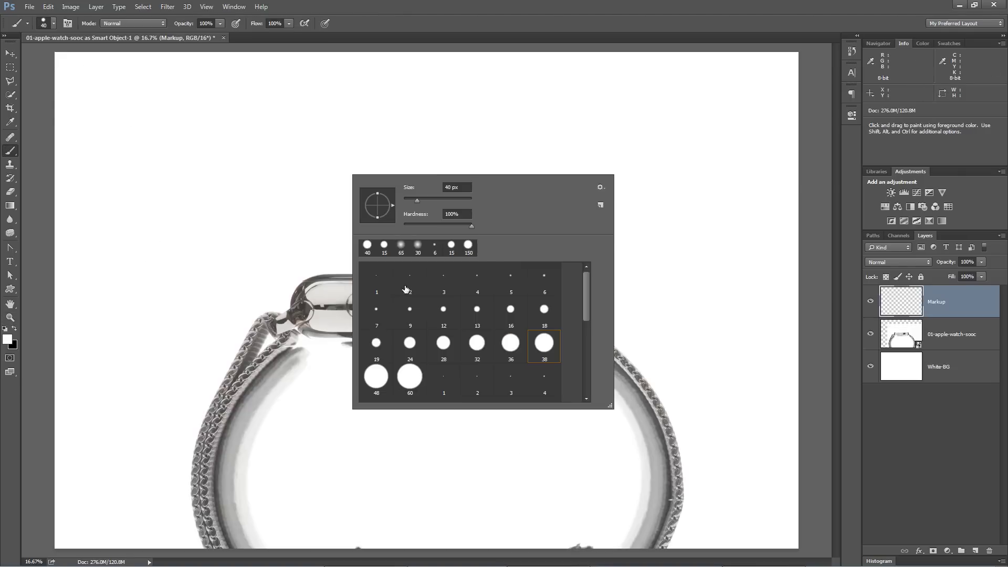
click(482, 286)
click(8, 339)
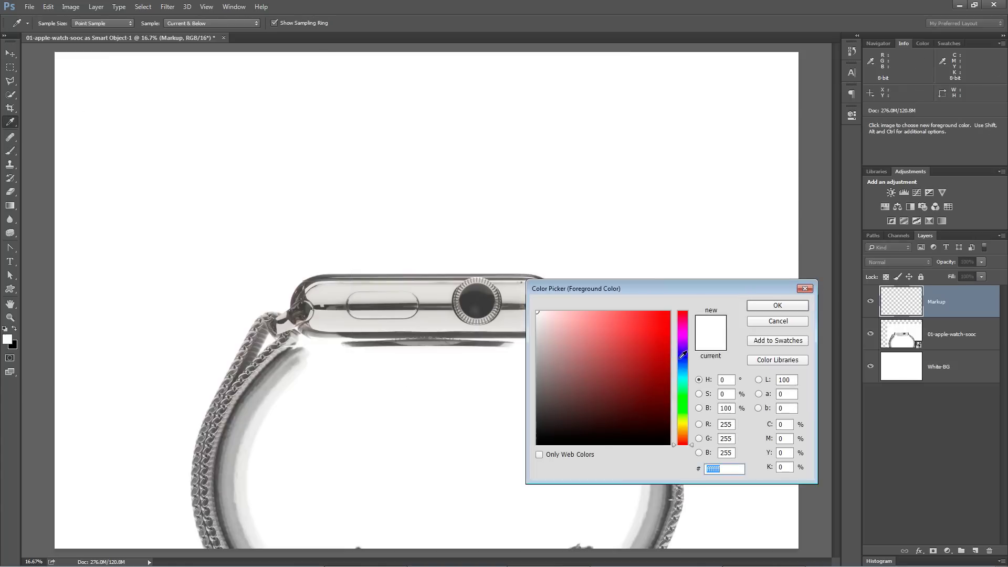
click(658, 332)
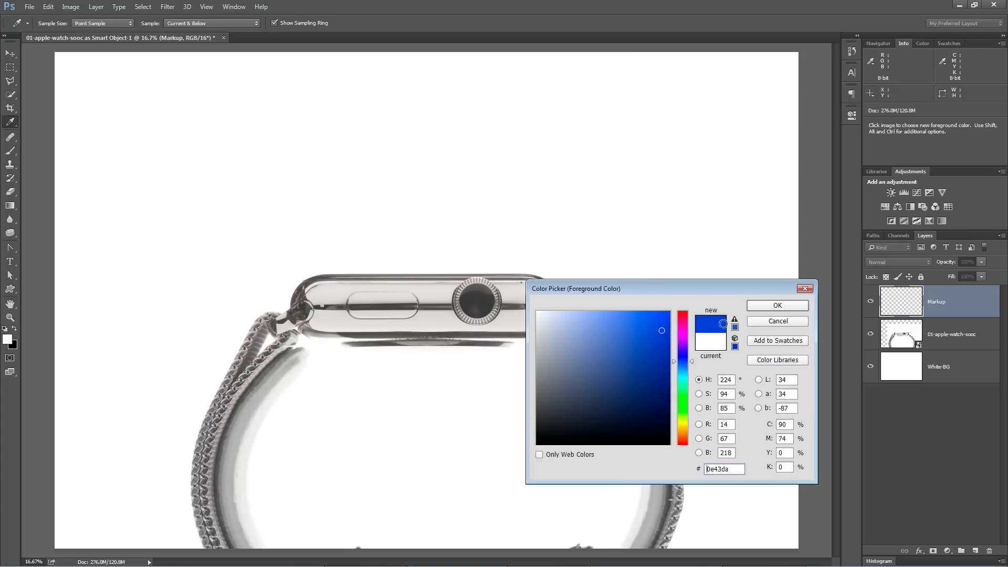
click(777, 305)
Try the blue brush on the photo, switch to a 6 px tip, and undo the test strokes
drag(412, 226, 641, 281)
key(ctrl+z)
right_click(445, 258)
click(601, 323)
mouse_move(290, 177)
mouse_down()
mouse_move(310, 214)
mouse_move(431, 213)
mouse_up()
key(ctrl+z)
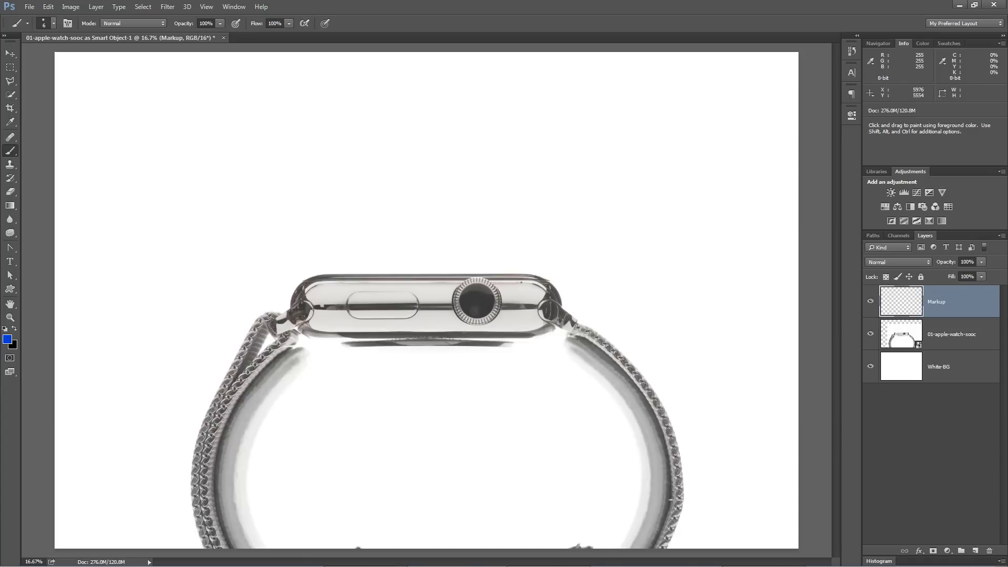
Circle the two dark debris spots at the photo's bottom edge and the bright thread crossing the right band
drag(578, 552, 577, 554)
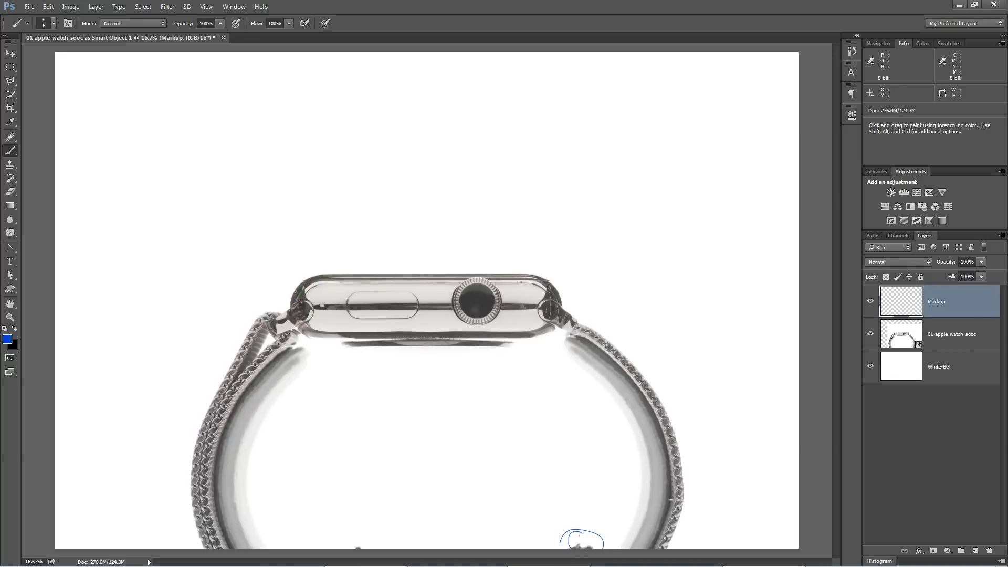
drag(359, 543, 387, 556)
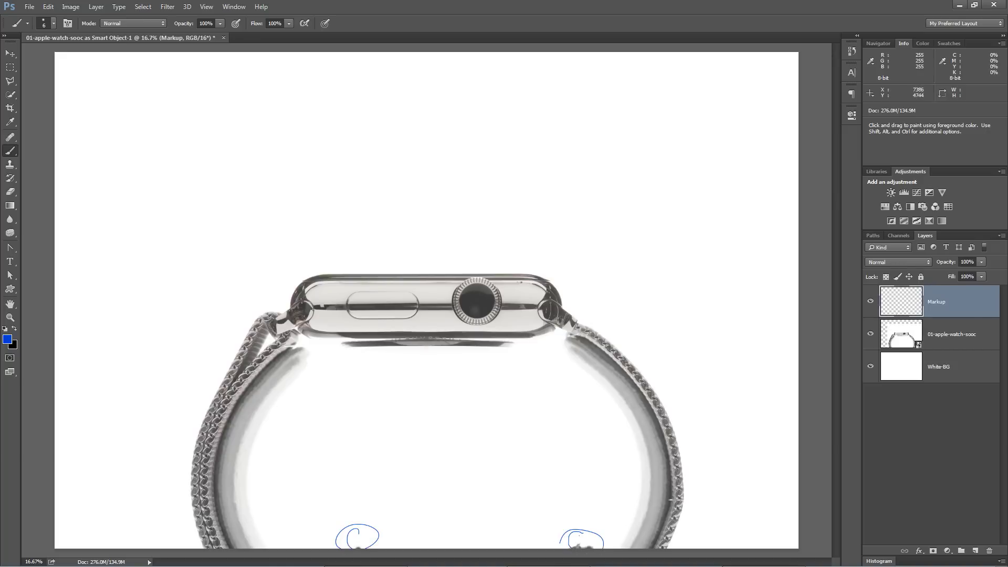
key(z)
click(677, 499)
click(677, 499)
click(677, 498)
mouse_move(678, 499)
mouse_down()
mouse_move(491, 344)
mouse_move(435, 357)
mouse_up()
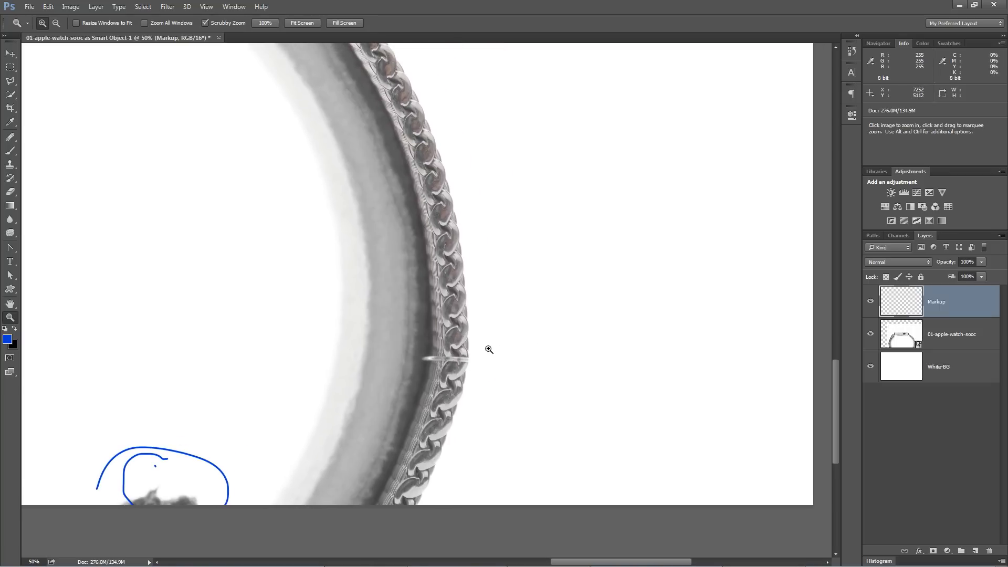
key(b)
drag(376, 340, 407, 313)
Circle the joint between right lug and band and the two faint streaks in the white background above it
drag(362, 105, 614, 349)
mouse_move(394, 70)
mouse_down()
mouse_move(504, 326)
mouse_move(474, 374)
mouse_move(480, 336)
mouse_up()
drag(546, 226, 388, 360)
drag(482, 173, 456, 177)
drag(589, 108, 382, 379)
mouse_move(431, 135)
mouse_down()
mouse_move(371, 284)
mouse_move(465, 128)
mouse_up()
Circle the dust spots at the watch case's upper-right corner and along its lower edge below and beside the crown
mouse_move(406, 418)
mouse_down()
mouse_move(565, 259)
mouse_move(626, 124)
mouse_up()
mouse_move(407, 239)
mouse_down()
mouse_move(468, 306)
mouse_move(491, 307)
mouse_up()
mouse_move(452, 203)
mouse_down()
mouse_move(439, 226)
mouse_move(425, 216)
mouse_up()
mouse_move(519, 207)
mouse_down()
mouse_move(500, 215)
mouse_move(540, 221)
mouse_up()
mouse_move(411, 384)
mouse_down()
mouse_move(433, 367)
mouse_move(614, 337)
mouse_up()
drag(457, 340, 484, 343)
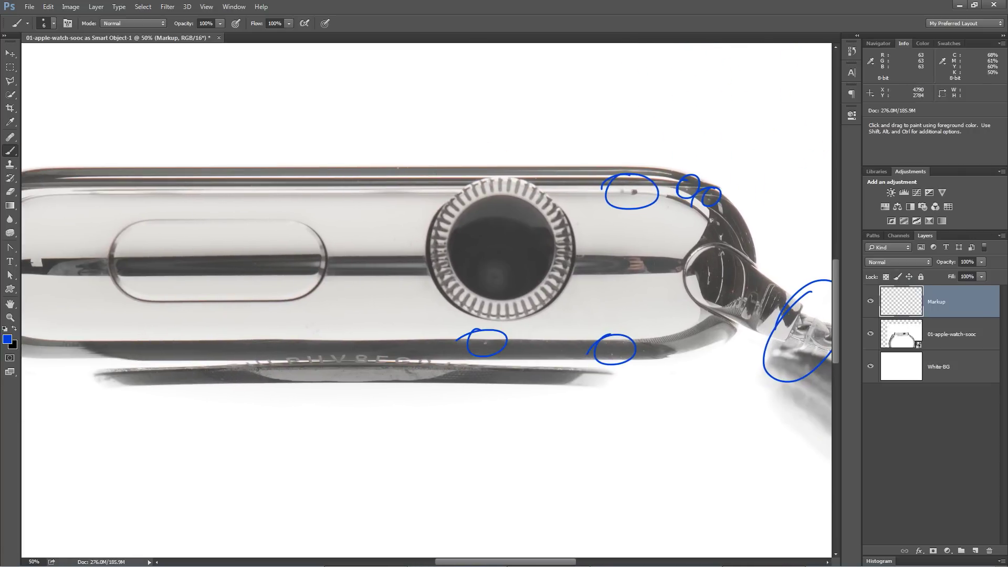
Circle the crown's dark face and the dark reflection line on both sides of the crown
mouse_move(467, 220)
mouse_down()
mouse_move(457, 228)
mouse_move(499, 201)
mouse_move(452, 236)
mouse_move(504, 246)
mouse_move(625, 223)
mouse_move(476, 227)
mouse_up()
key(ctrl+z)
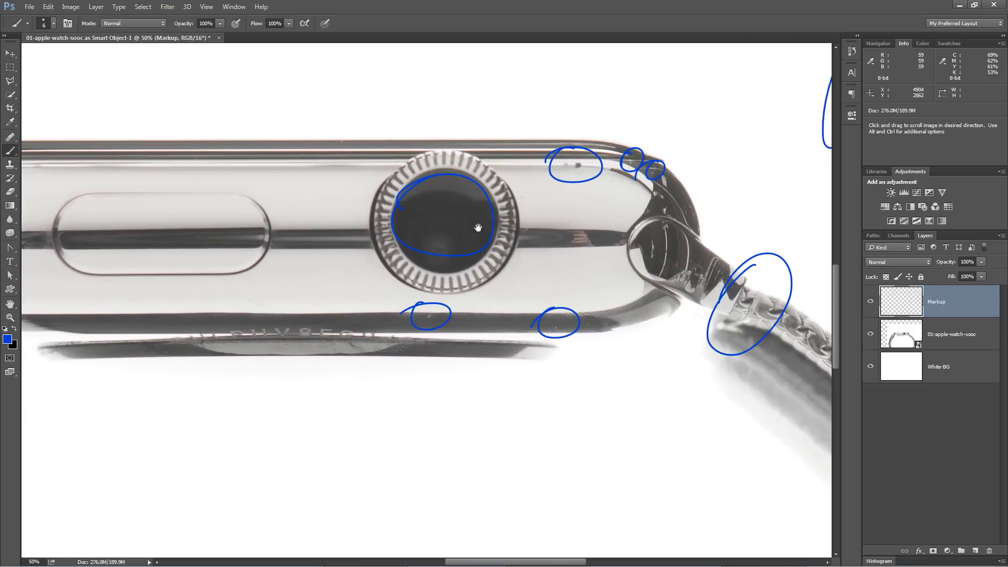
mouse_move(590, 225)
mouse_down()
mouse_move(618, 243)
mouse_move(520, 236)
mouse_up()
mouse_move(292, 226)
mouse_down()
mouse_move(553, 187)
mouse_move(598, 227)
mouse_move(593, 240)
mouse_move(463, 267)
mouse_move(442, 290)
mouse_move(436, 266)
mouse_up()
Circle the specks and reflections on the left lug and case corner, the left band joint, and the uneven shadow beneath it
drag(59, 248, 496, 237)
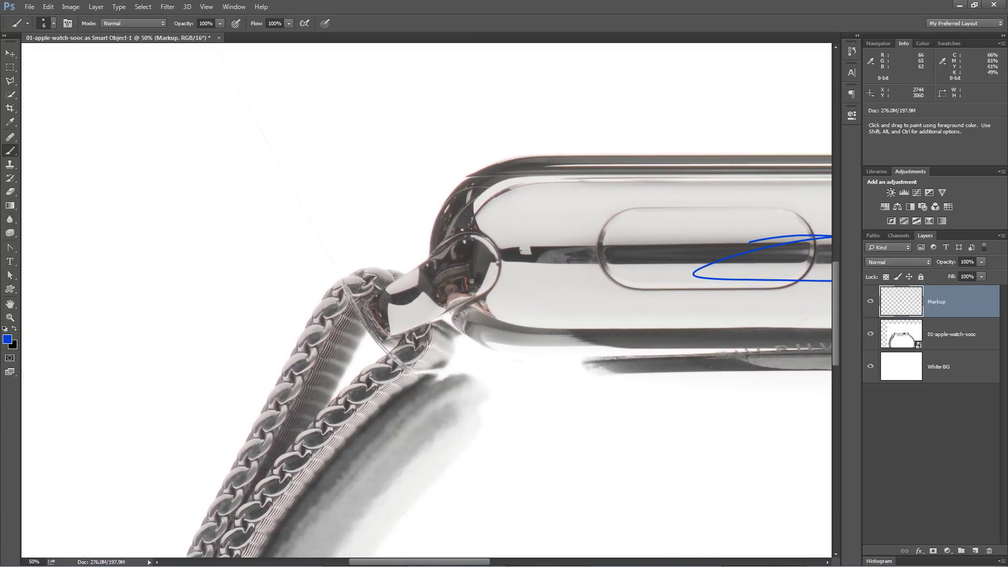
mouse_move(437, 287)
mouse_down()
mouse_move(455, 290)
mouse_move(462, 270)
mouse_move(468, 295)
mouse_up()
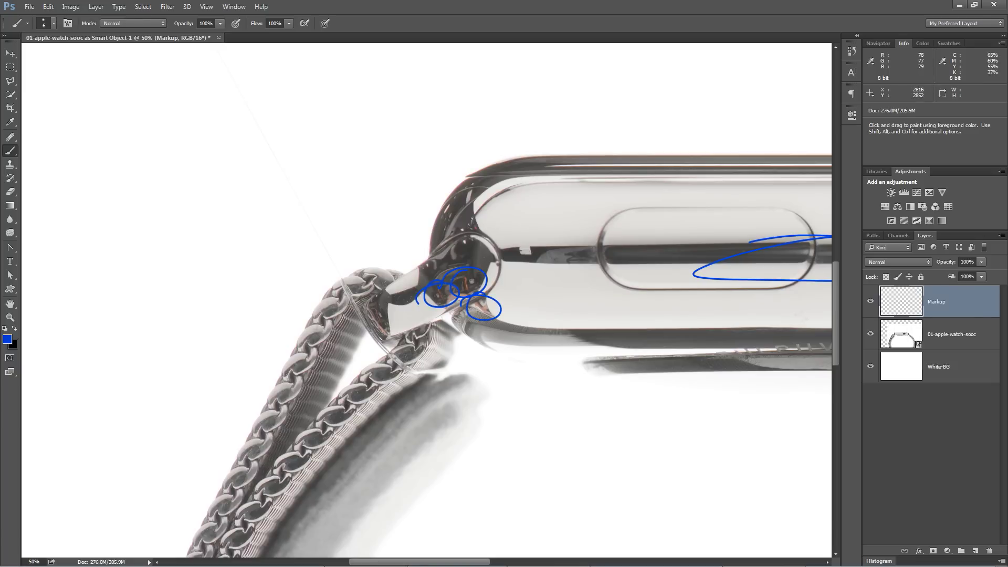
drag(465, 237, 524, 133)
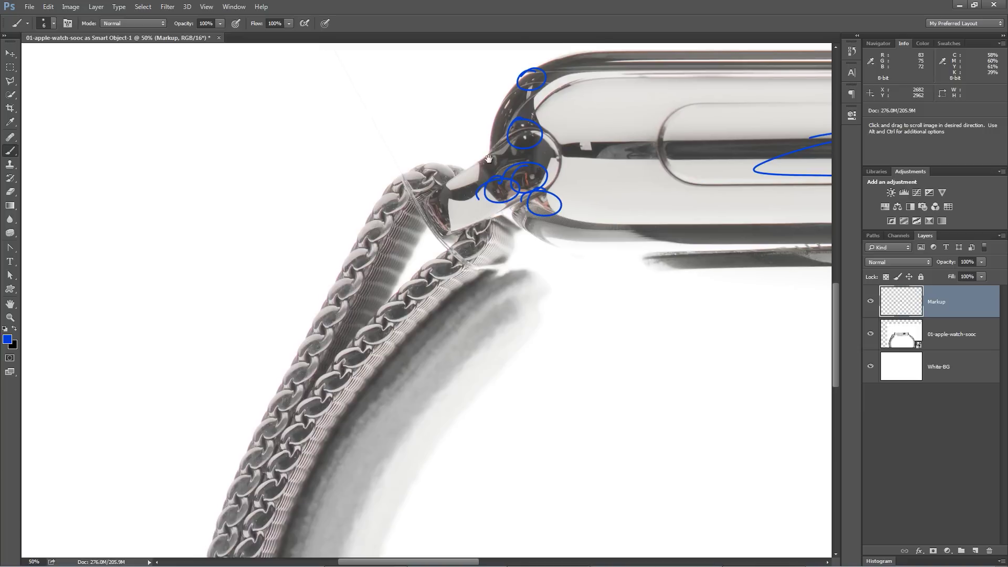
mouse_move(420, 176)
mouse_down()
mouse_move(455, 231)
mouse_move(512, 230)
mouse_up()
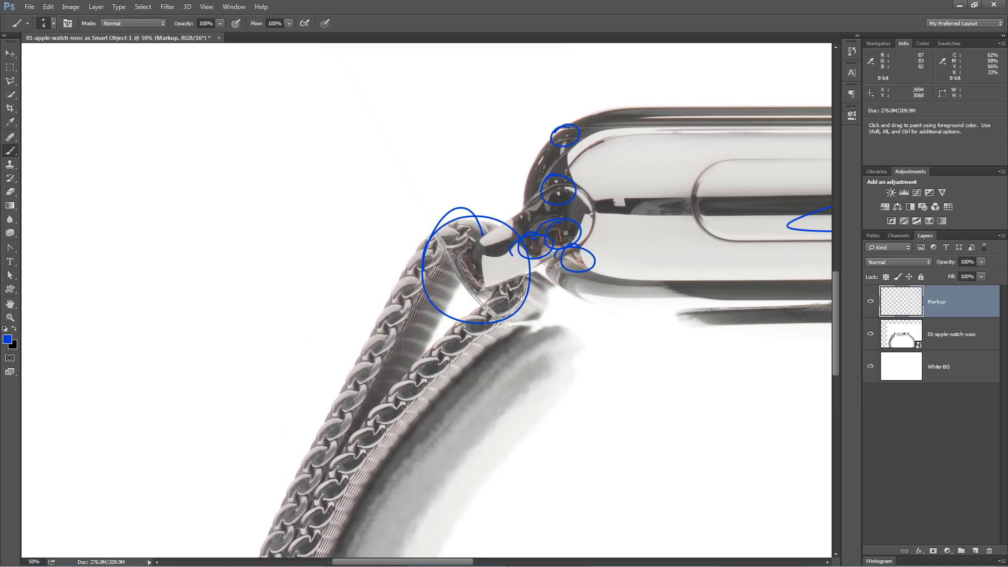
drag(543, 310, 481, 314)
Circle the two faint streaks in the white background above the left band and check the band for further flaws
mouse_move(372, 92)
mouse_down()
mouse_move(438, 258)
mouse_move(451, 343)
mouse_move(363, 261)
mouse_up()
mouse_move(398, 239)
mouse_down()
mouse_move(452, 365)
mouse_move(565, 499)
mouse_up()
mouse_move(461, 203)
mouse_down()
mouse_move(382, 194)
mouse_move(382, 203)
mouse_up()
mouse_move(613, 518)
mouse_down()
mouse_move(527, 323)
mouse_move(522, 227)
mouse_up()
drag(575, 356, 508, 227)
drag(543, 400, 540, 228)
mouse_move(504, 329)
mouse_down()
mouse_move(467, 245)
mouse_move(438, 228)
mouse_up()
drag(495, 272, 548, 521)
drag(516, 297, 515, 231)
Draw an arrow pointing at the grey shading on the inner side of the left band
mouse_move(560, 315)
mouse_down()
mouse_move(439, 242)
mouse_move(446, 248)
mouse_move(252, 286)
mouse_move(245, 298)
mouse_up()
drag(265, 273, 259, 299)
drag(380, 286, 364, 434)
drag(242, 474, 314, 368)
drag(245, 494, 358, 400)
drag(426, 46, 383, 281)
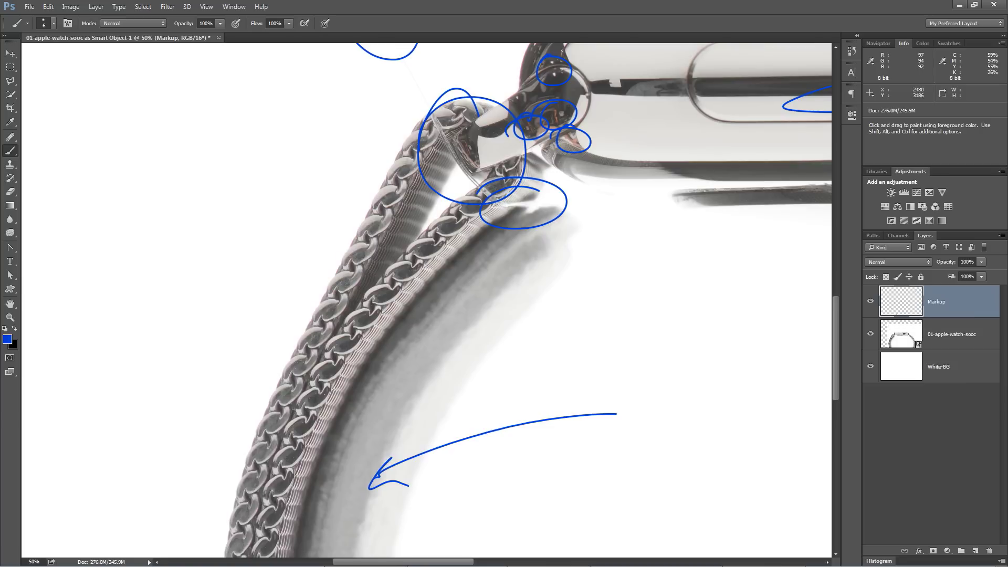
Draw a matching arrow pointing at the grey shading on the inner side of the right band, replacing the first stroke
drag(518, 300, 77, 207)
drag(615, 232, 245, 151)
drag(481, 230, 527, 175)
drag(434, 203, 621, 238)
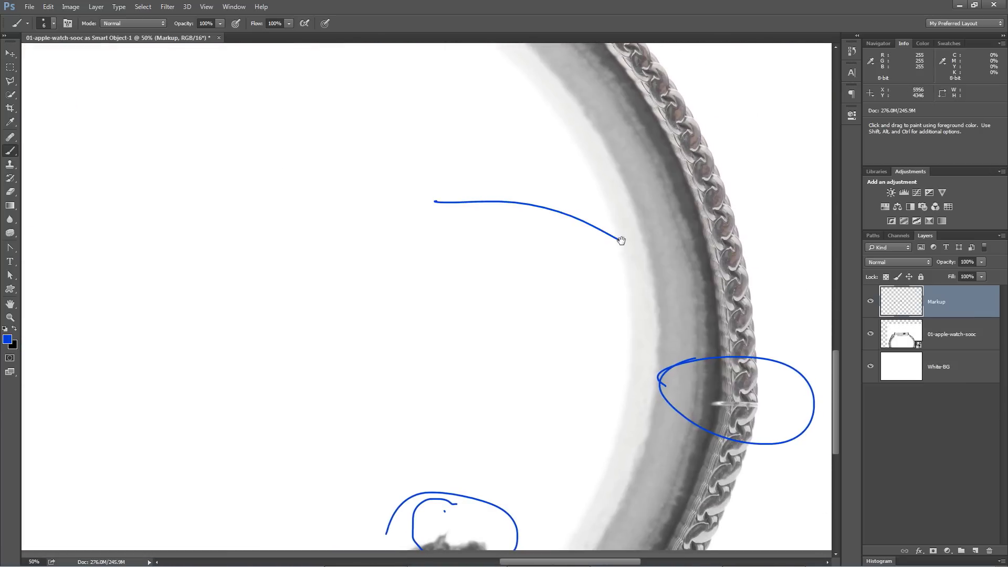
key(ctrl+z)
drag(470, 225, 638, 239)
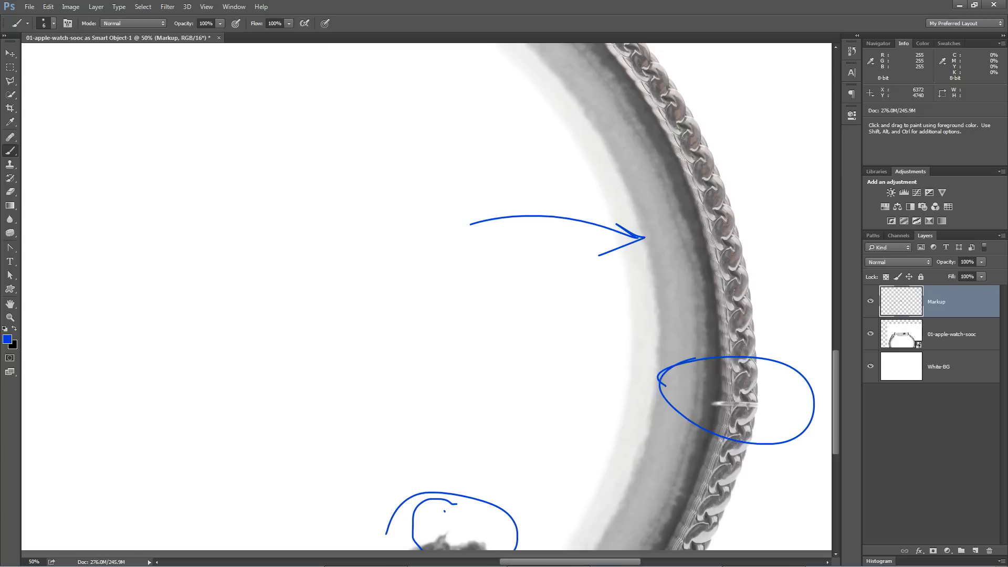
Hide the Markup layer and add a layer named Cover Up directly above the 01-apple-watch-sooc layer
key(ctrl+minus)
key(ctrl+minus)
key(ctrl+minus)
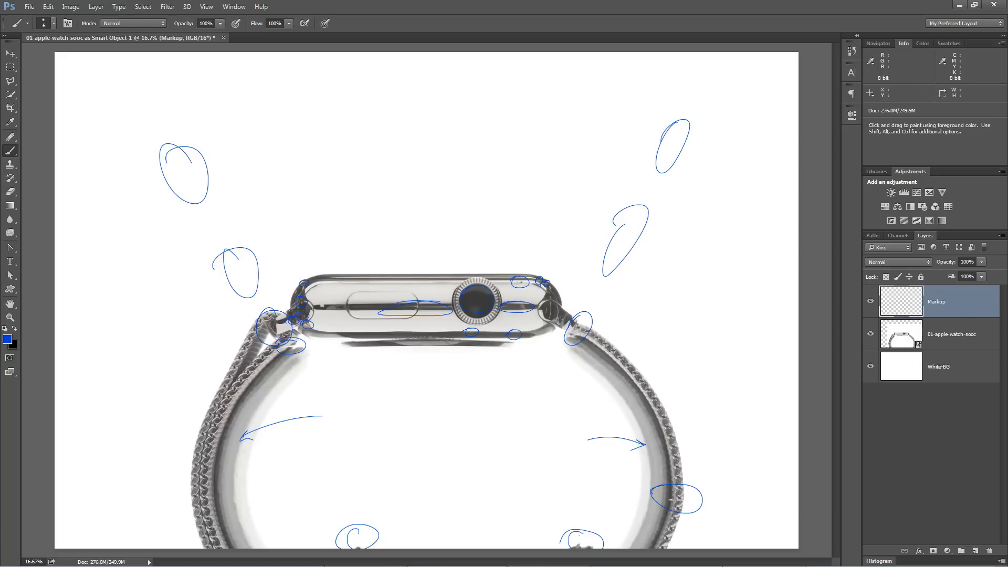
click(870, 302)
click(948, 332)
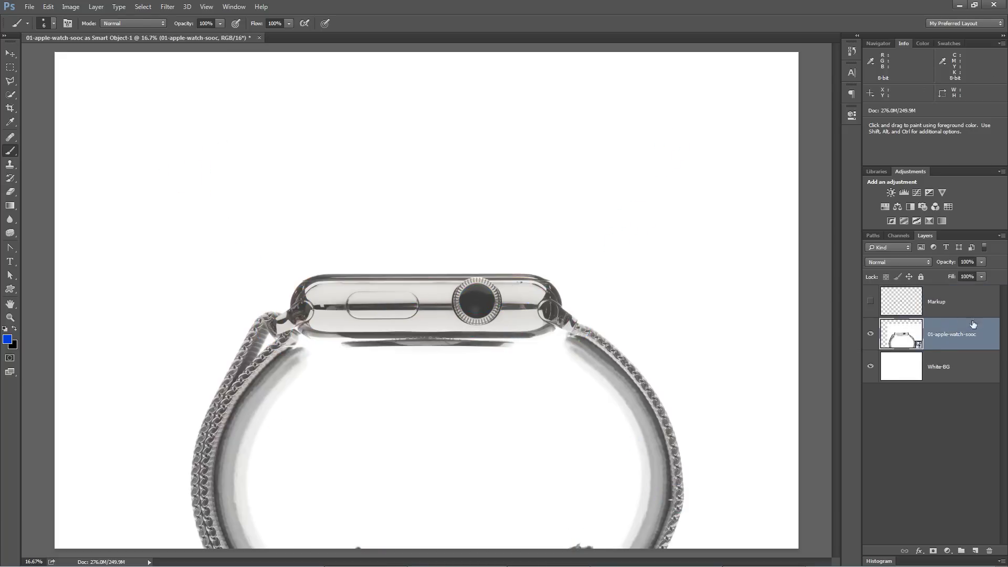
click(975, 550)
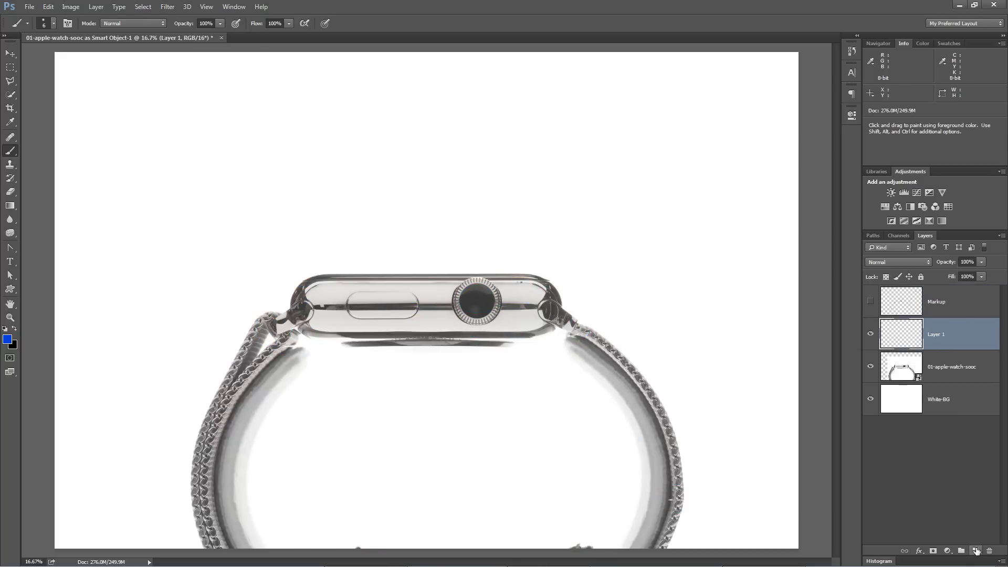
double_click(940, 339)
text(Cover Up)
key(Return)
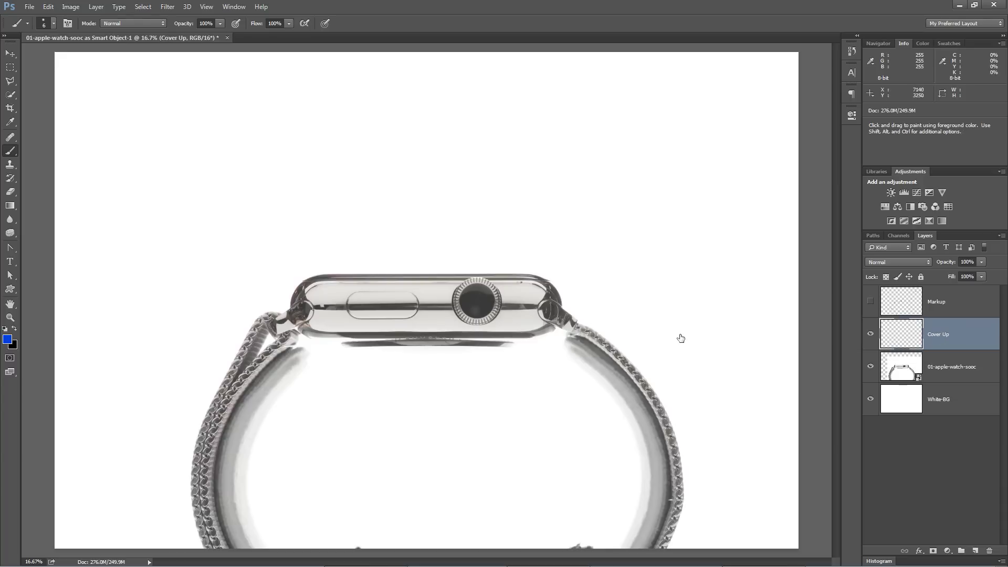
Zoom in on the dark marks at the canvas's bottom edge and set the Brush tool's foreground color to white, ffffff
key(z)
click(604, 467)
click(604, 466)
click(604, 466)
click(605, 466)
drag(604, 467, 590, 77)
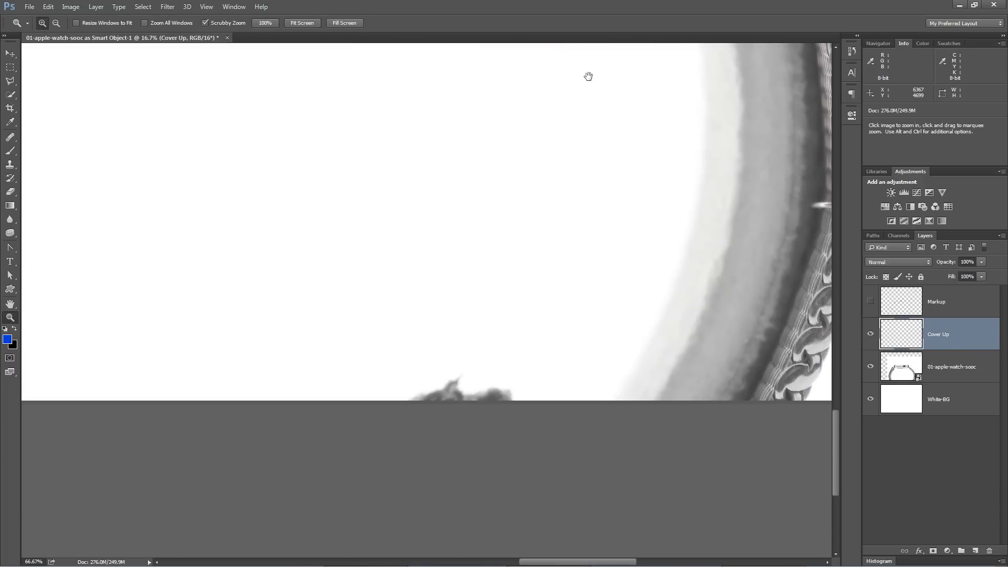
drag(485, 337, 495, 320)
key(b)
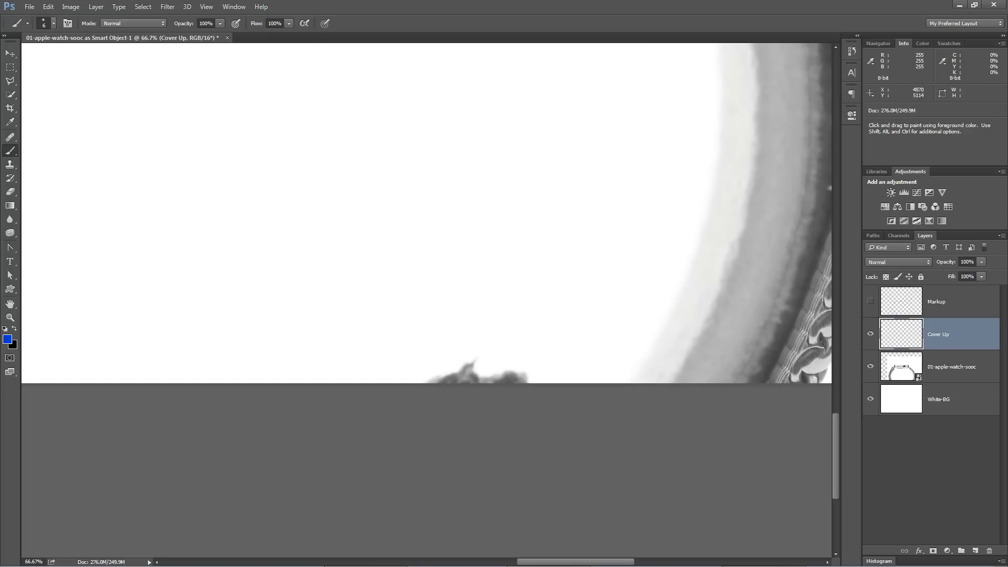
click(7, 339)
click(538, 312)
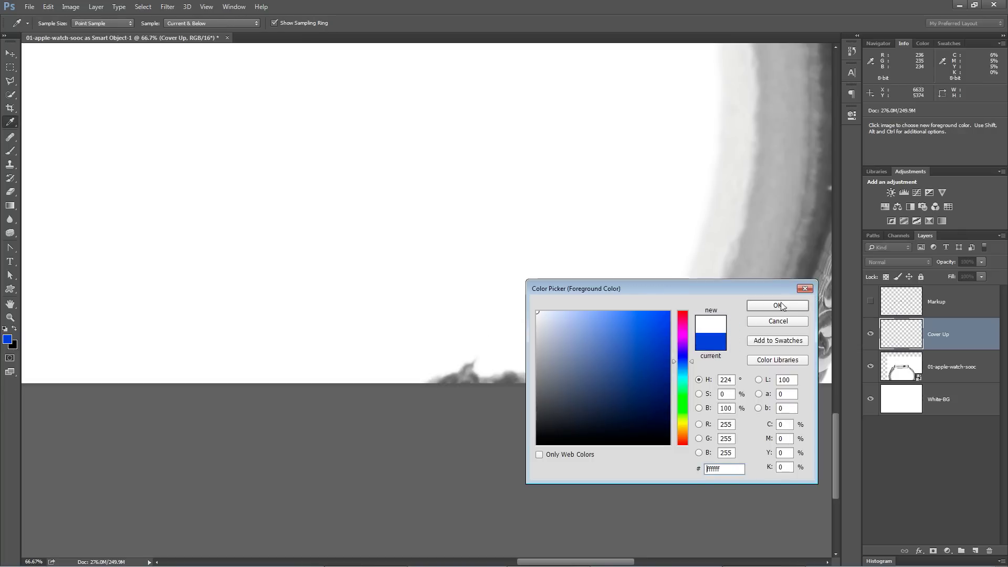
click(777, 305)
Enlarge the brush to 219 px and paint over both dark marks along the bottom edge between the bands
right_click(402, 188)
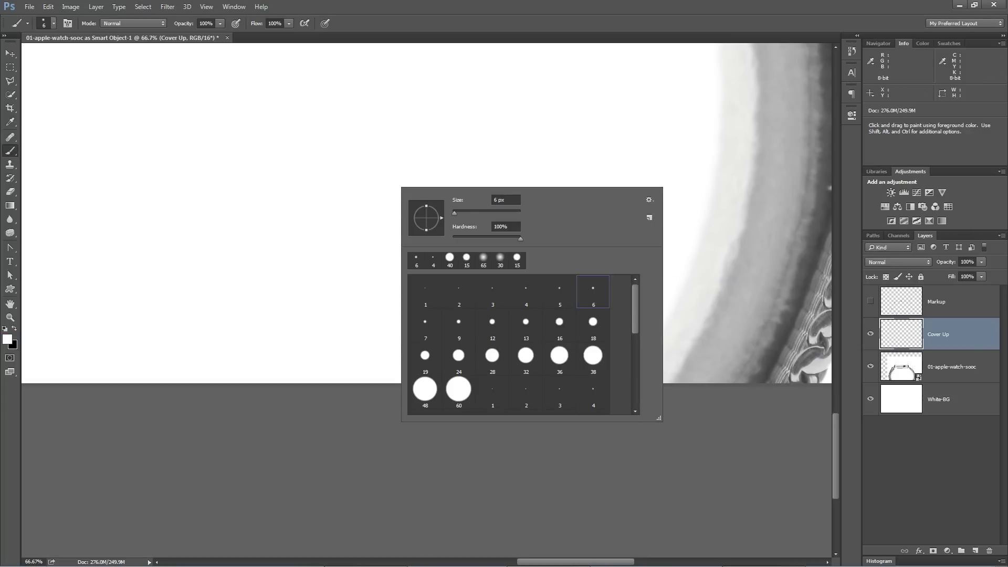
drag(473, 212, 504, 211)
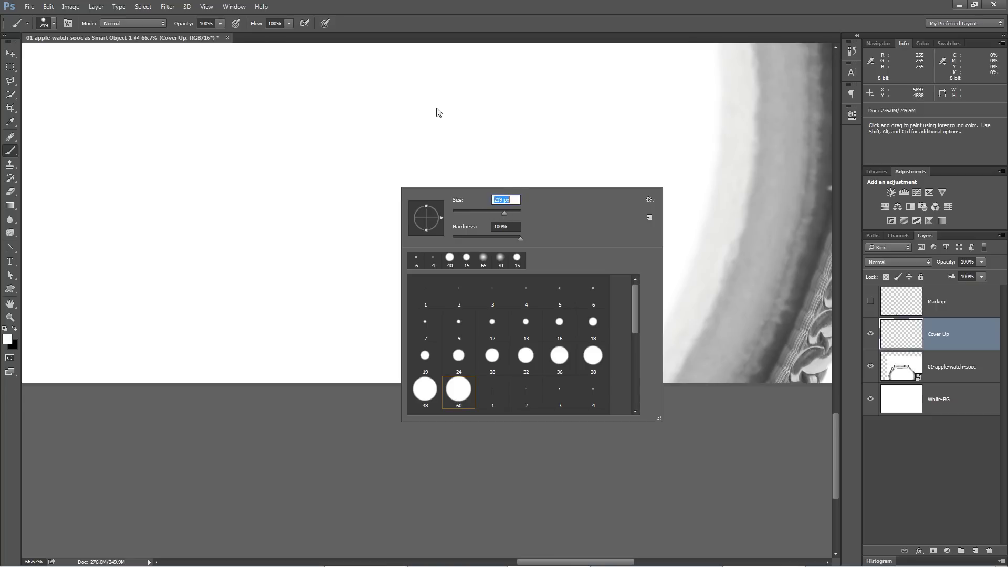
key(Return)
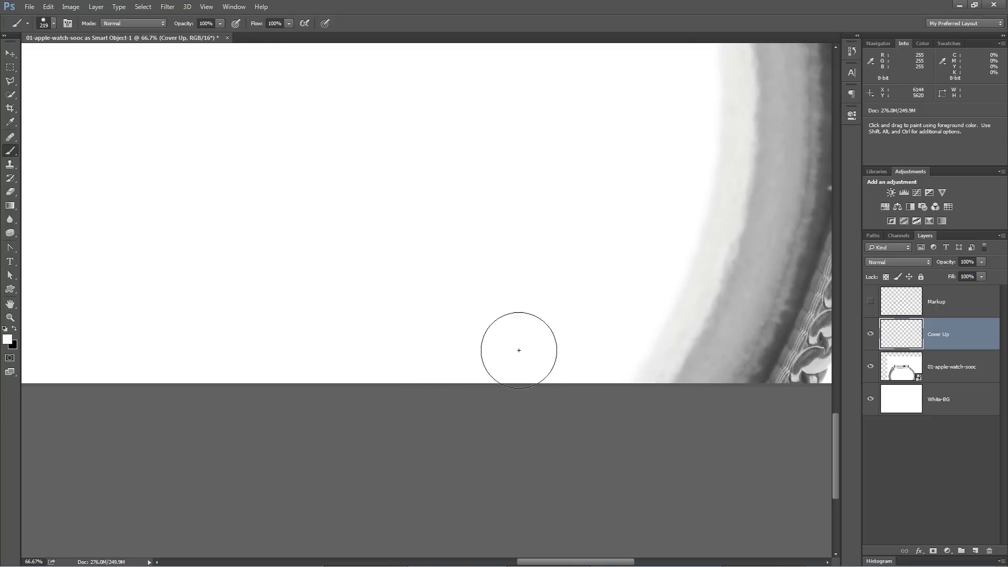
scroll(409, 329, left, 10)
scroll(578, 240, down, 2)
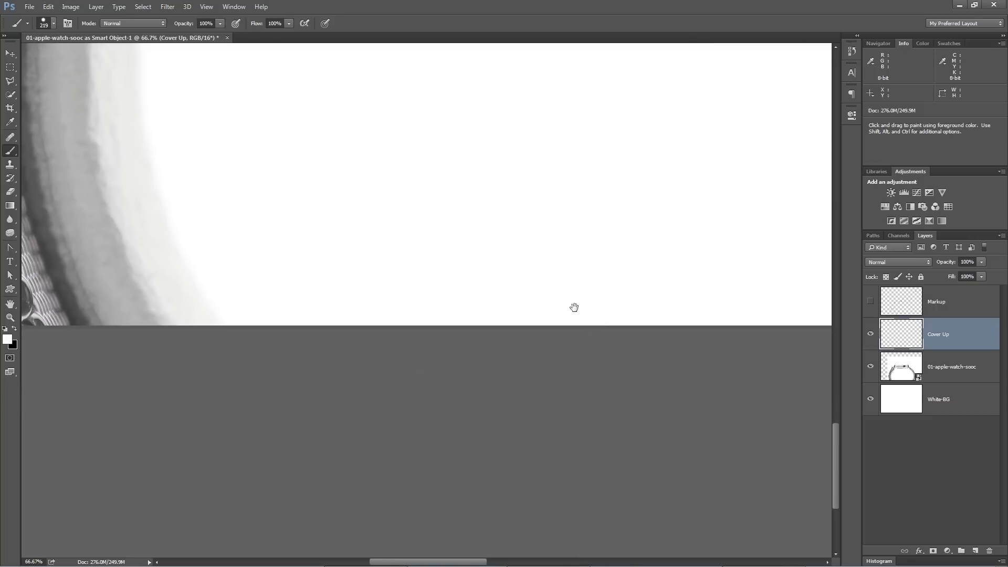
Paint white over the faint diagonal streaks above the left band, finishing with a 175 px brush
drag(347, 152, 558, 387)
drag(452, 79, 430, 367)
drag(566, 126, 603, 317)
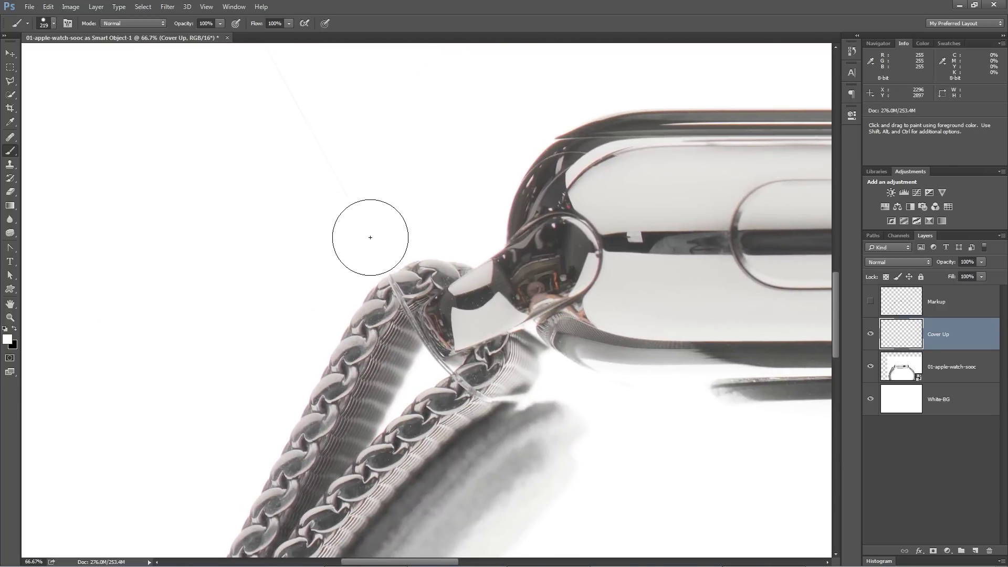
drag(355, 163, 323, 157)
mouse_move(335, 221)
mouse_down()
mouse_move(454, 409)
mouse_move(441, 406)
mouse_up()
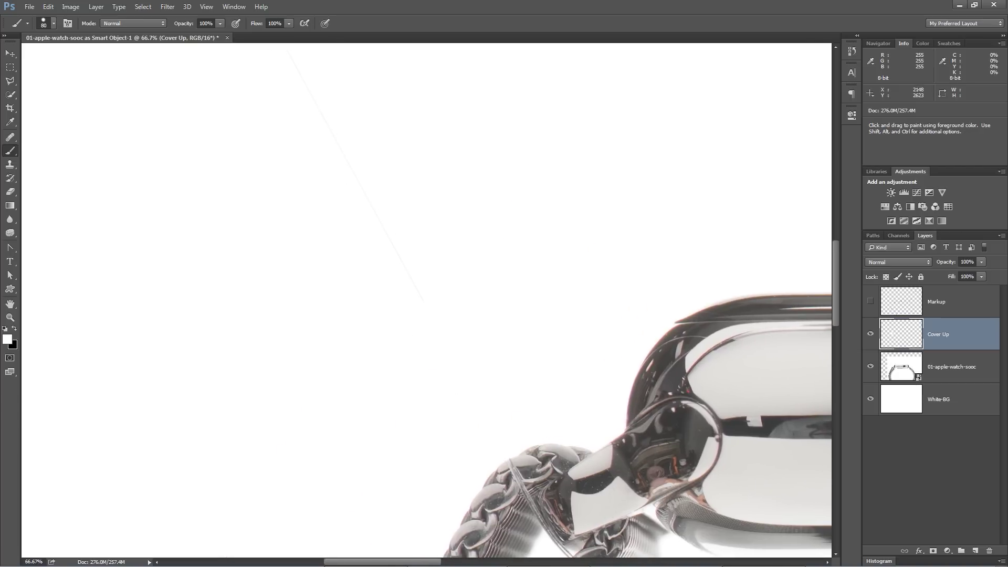
key(bracketright)
key(bracketright)
mouse_move(424, 302)
mouse_down()
mouse_move(389, 231)
mouse_move(329, 166)
mouse_move(445, 409)
mouse_move(259, 100)
mouse_move(360, 227)
mouse_move(423, 399)
mouse_up()
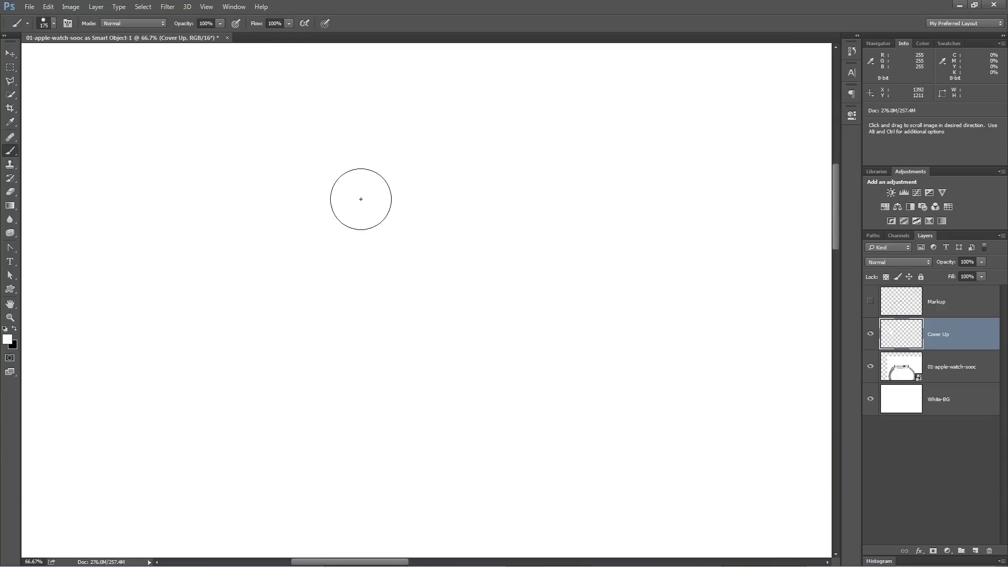
drag(360, 200, 225, 200)
Paint white over the faint streaks in the background above the right band, finishing with a 175 px brush
drag(557, 252, 550, 187)
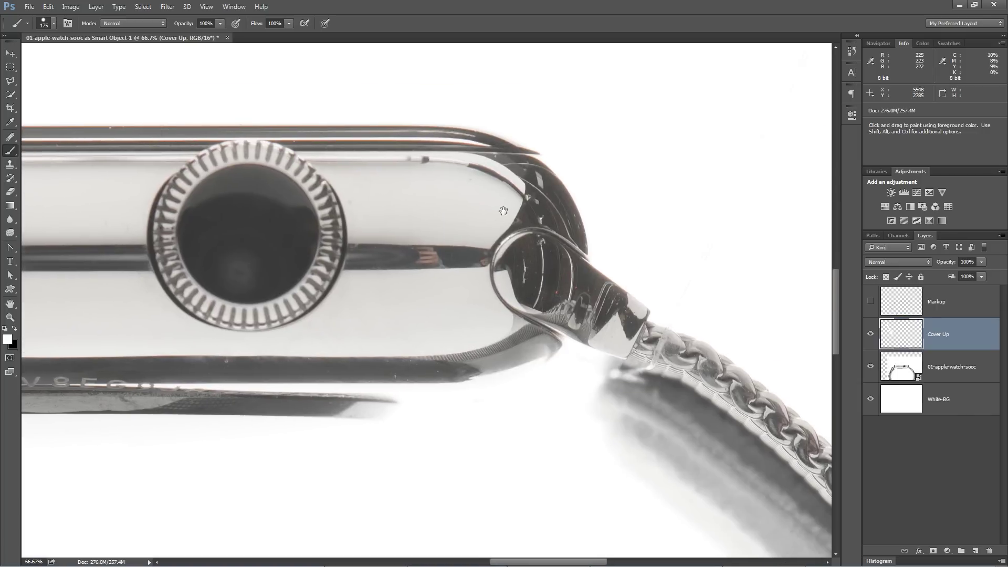
key(bracketright)
key(bracketright)
key(bracketright)
key(bracketright)
key(bracketright)
key(bracketright)
key(bracketright)
key(bracketright)
drag(718, 220, 547, 322)
key(bracketright)
key(bracketright)
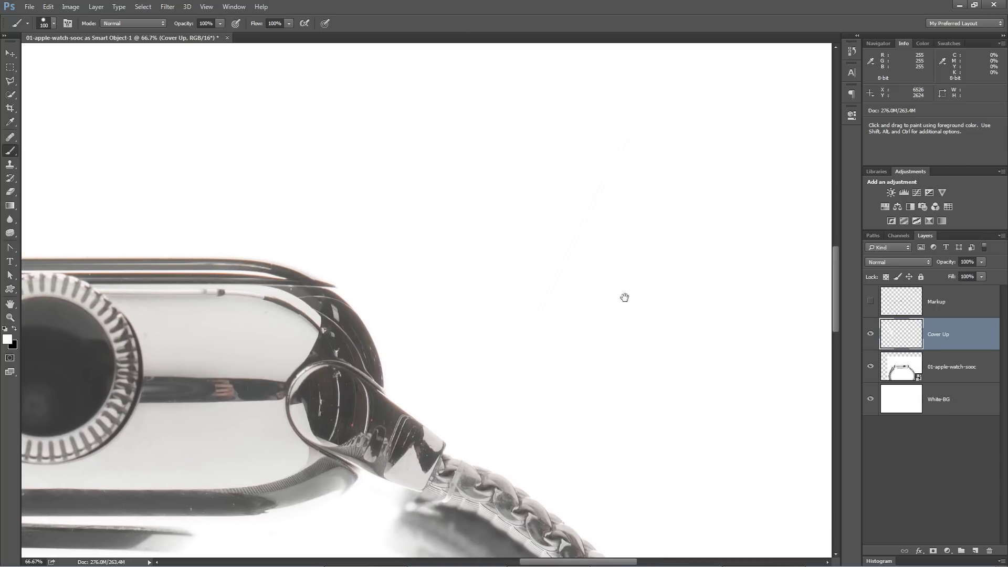
drag(576, 237, 511, 394)
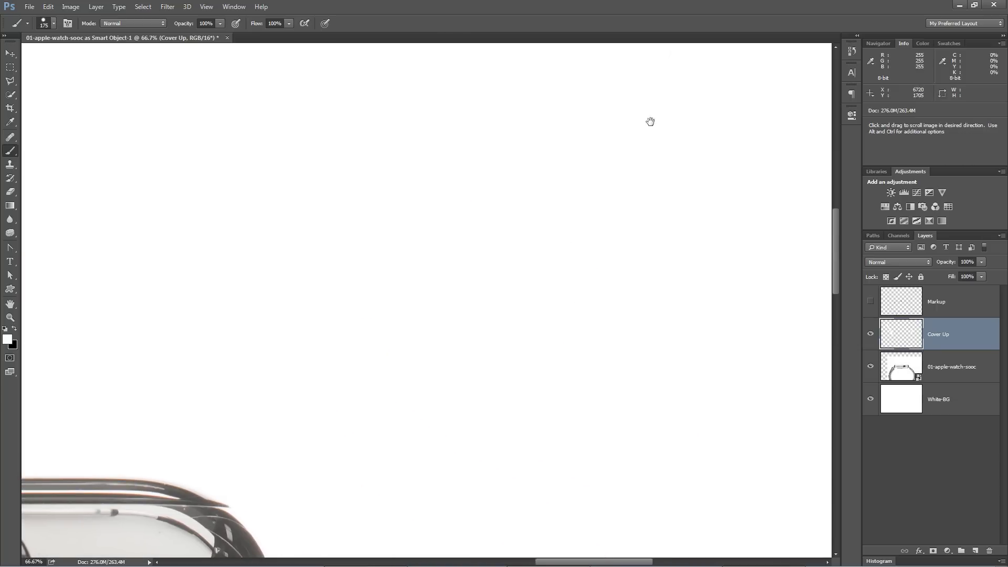
drag(650, 119, 492, 402)
Check the background around the right band for leftover marks and compare the full image against the Markup layer
mouse_move(533, 262)
mouse_down()
mouse_move(567, 202)
mouse_move(525, 281)
mouse_move(496, 71)
mouse_up()
drag(532, 235, 433, 315)
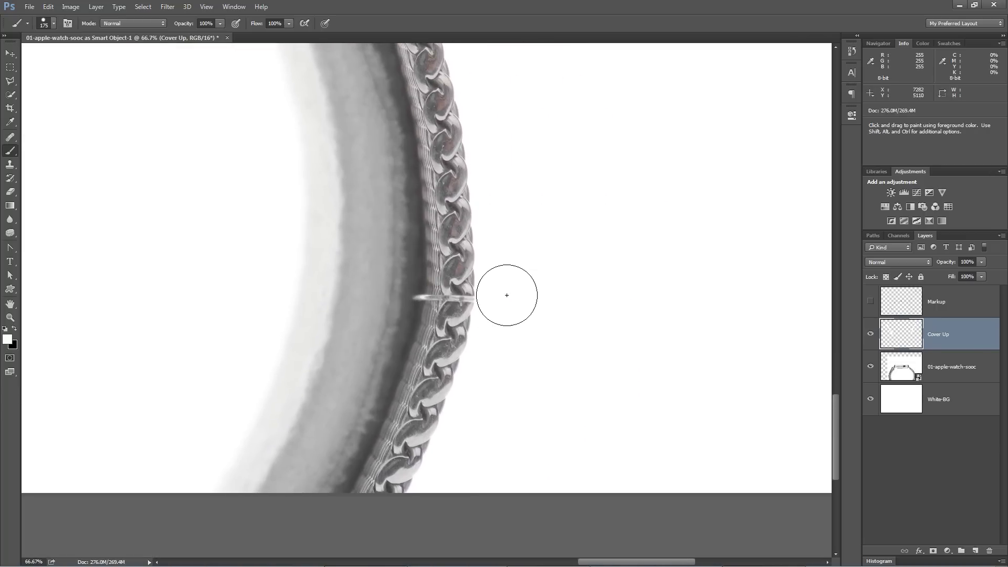
drag(715, 300, 508, 253)
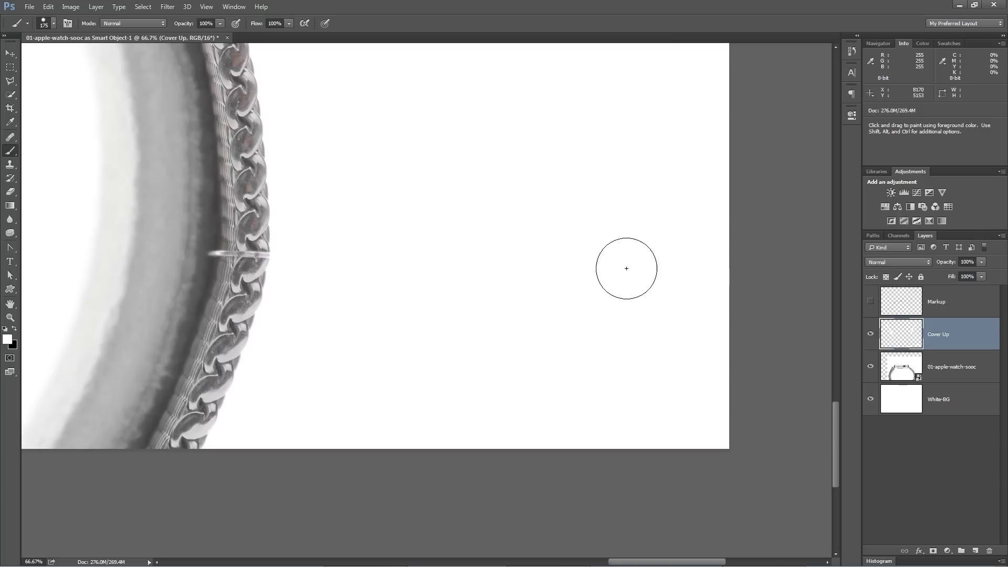
scroll(623, 292, down, 2)
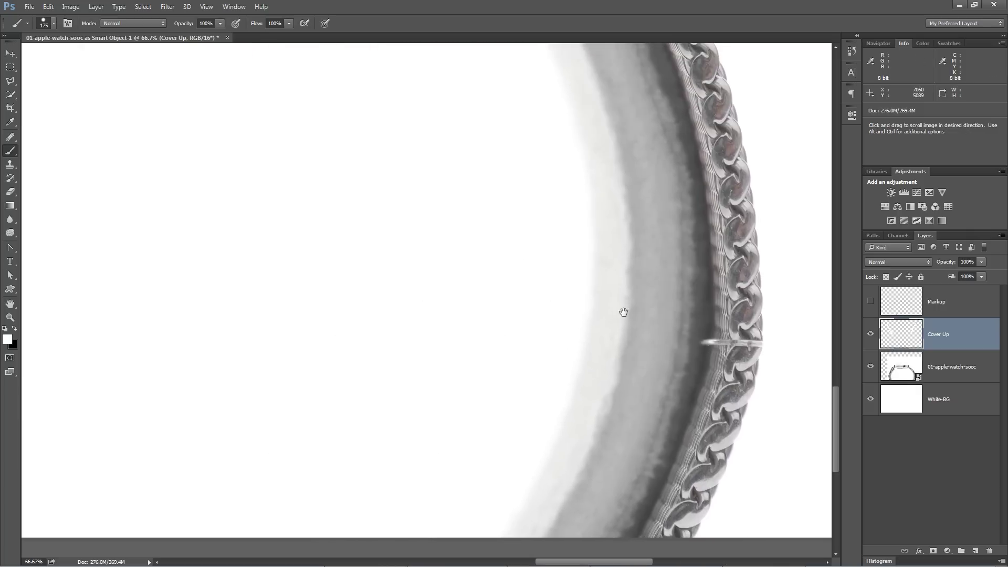
scroll(603, 300, down, 2)
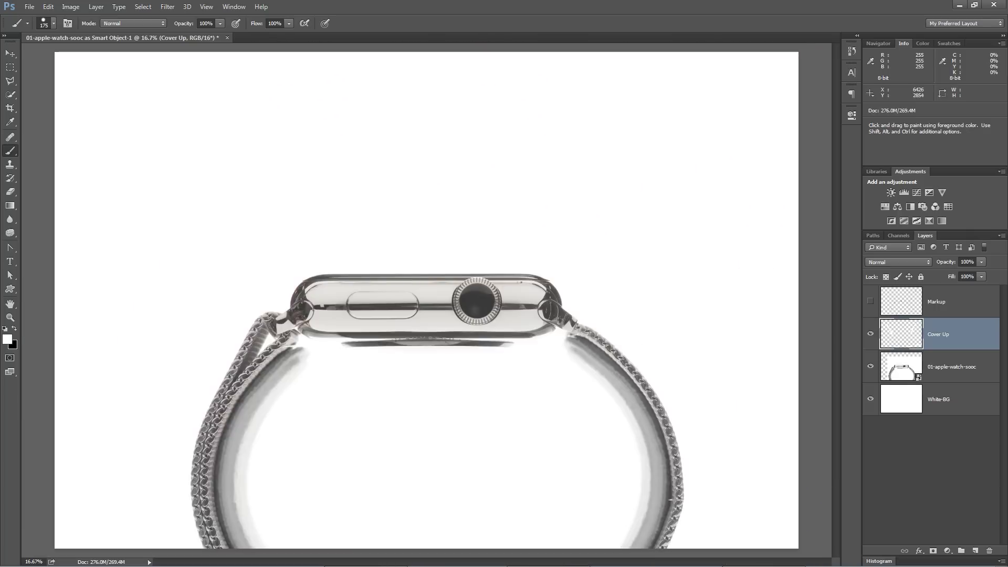
click(870, 301)
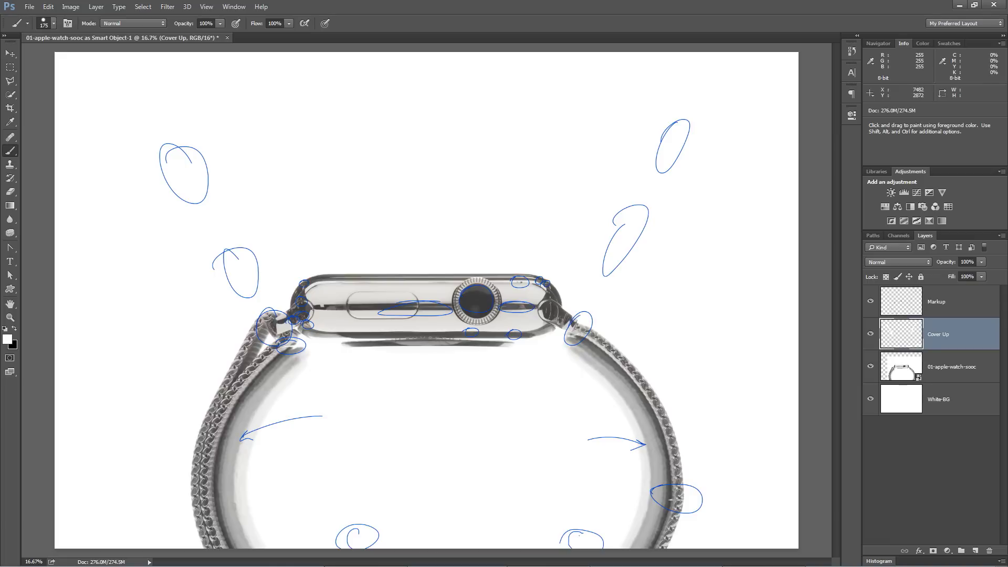
click(871, 303)
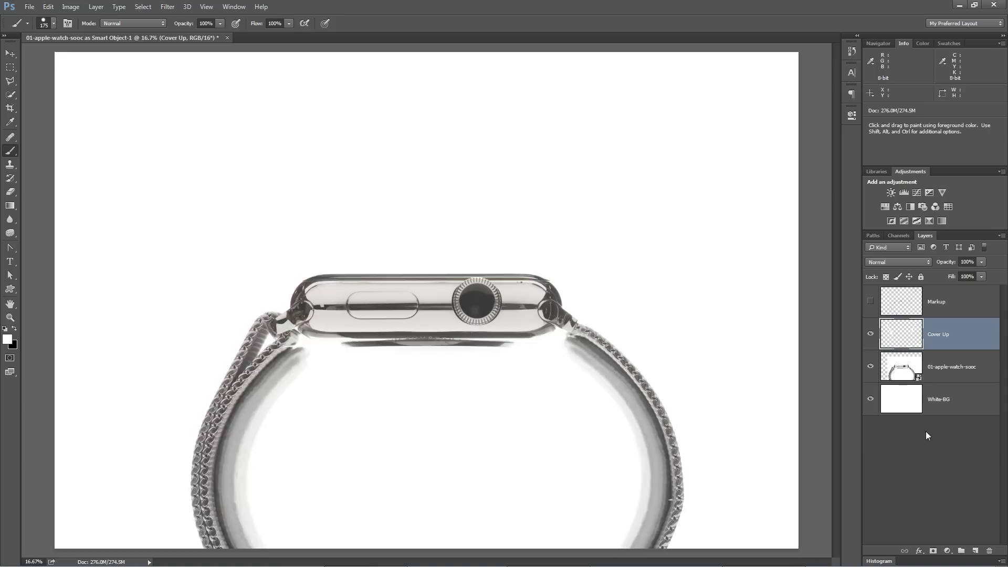
Add a new layer named Blemishes directly above the Cover Up layer
key(ctrl+shift+alt+n)
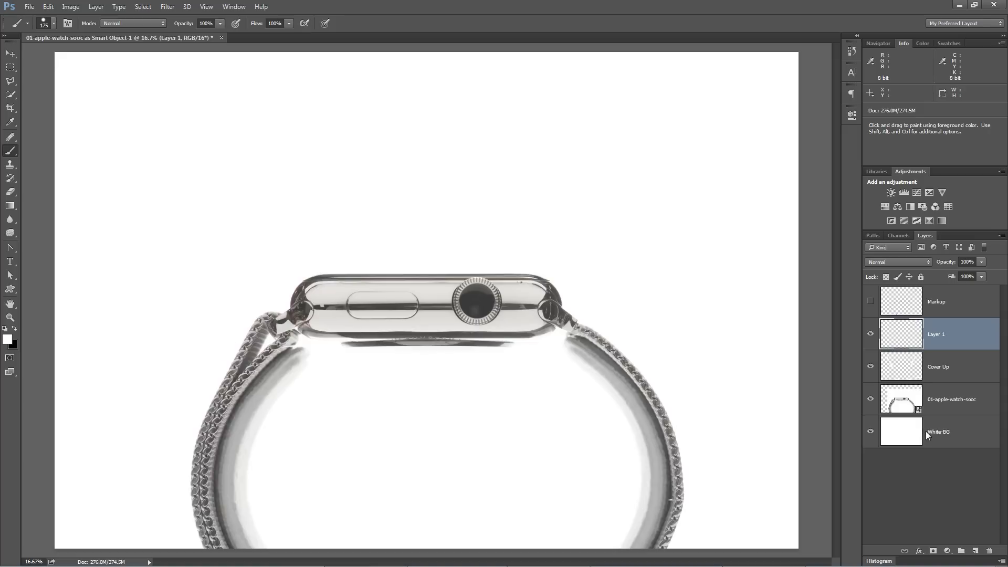
double_click(937, 336)
text(Blemishes)
key(Return)
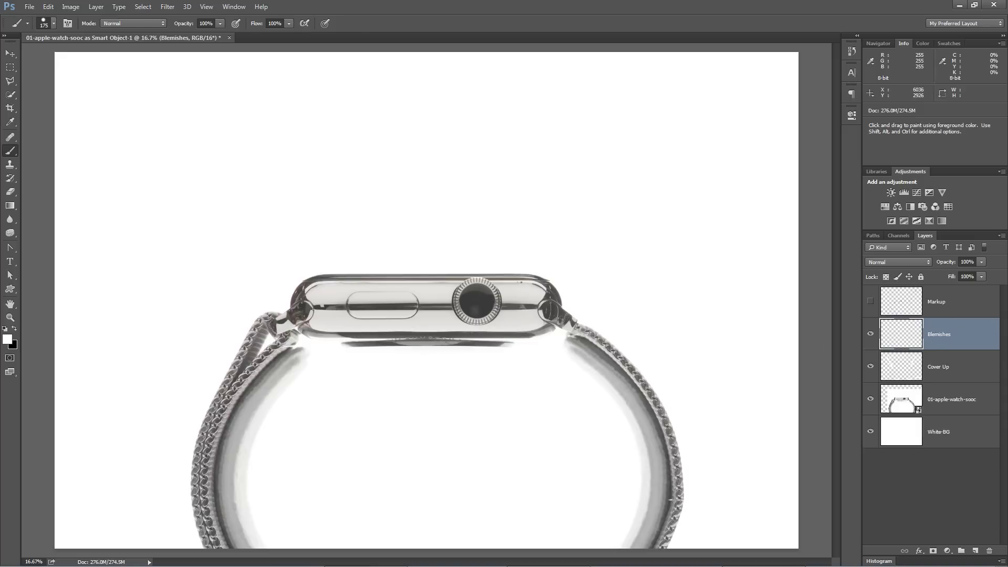
Show the Markup layer and examine the circled flaw where the right band joins its lug at 100% zoom
key(z)
drag(500, 299, 851, 306)
click(869, 300)
drag(658, 368, 537, 367)
drag(603, 379, 550, 348)
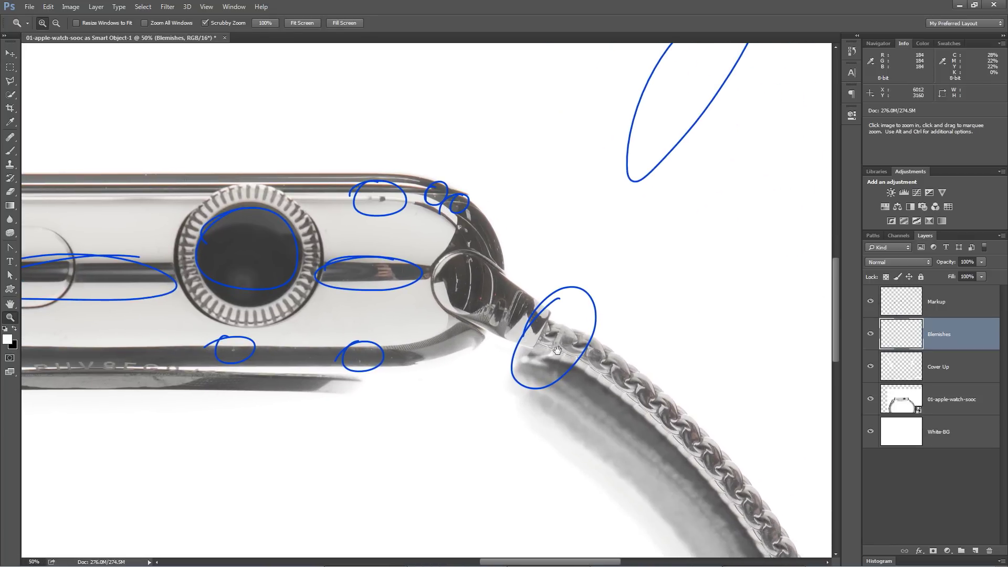
click(563, 375)
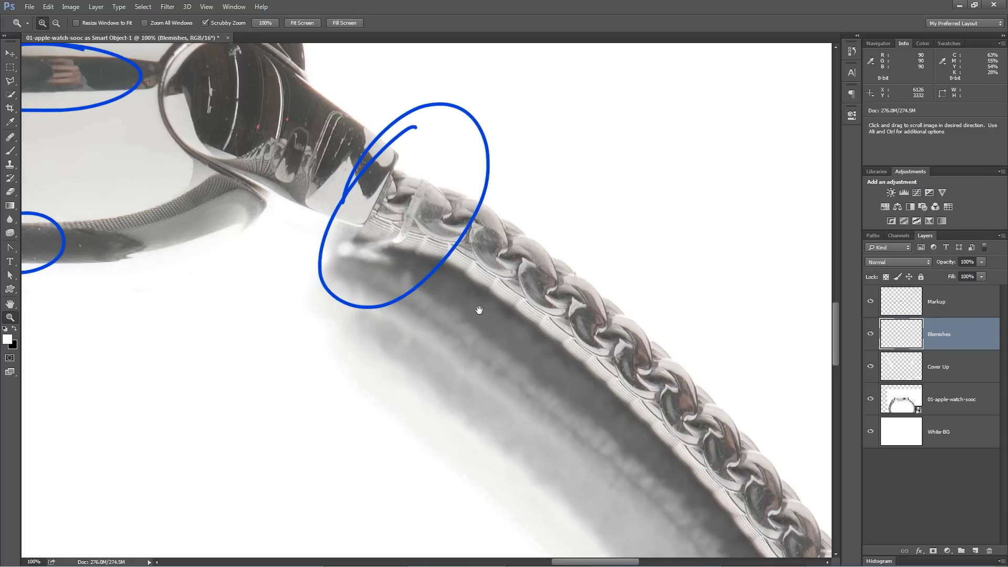
key(b)
key(v)
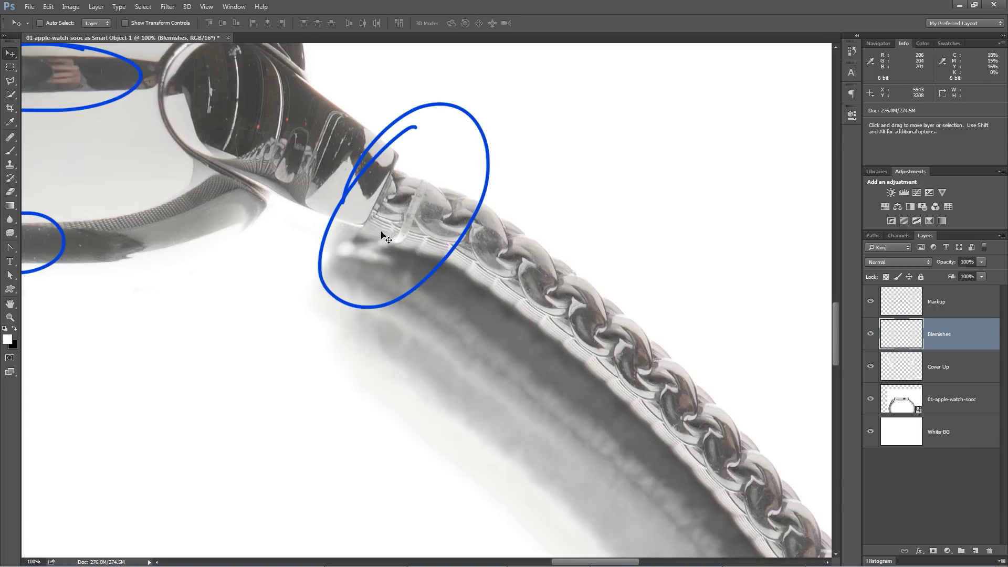
Examine the marked flaws along the right band, around the left lug and on the case's lower edge
drag(546, 383, 309, 117)
drag(480, 387, 427, 157)
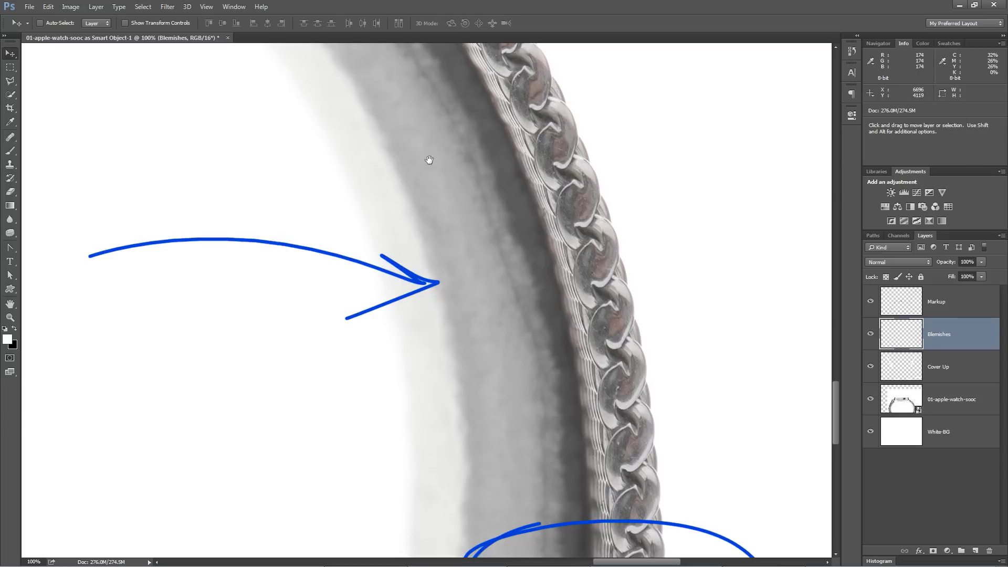
drag(337, 70, 358, 323)
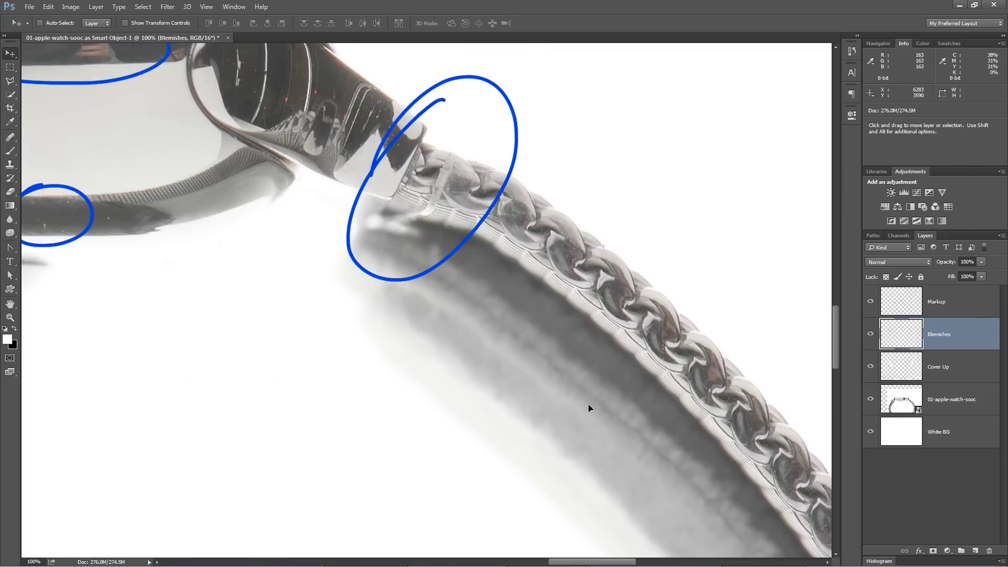
drag(365, 303, 509, 423)
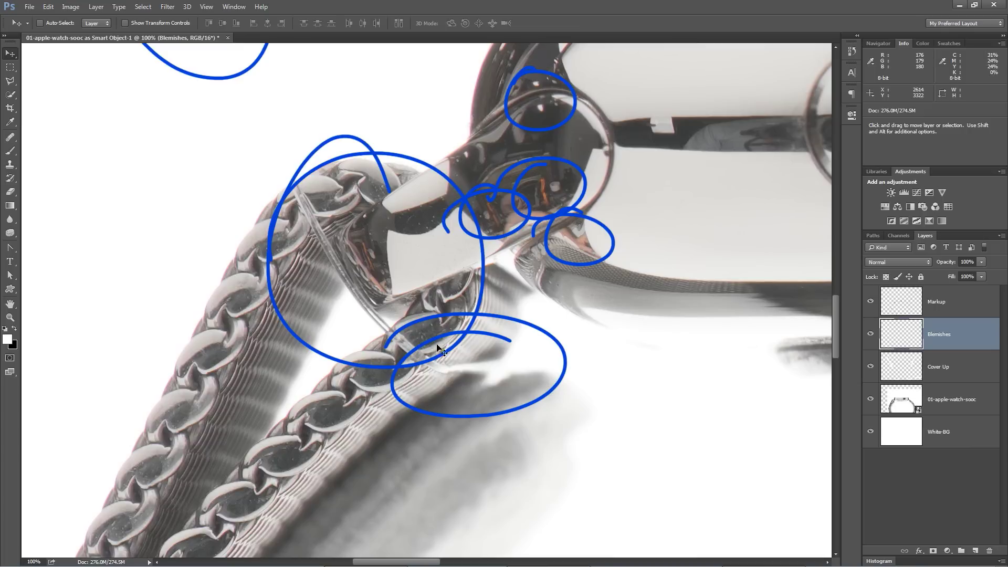
key(space)
drag(735, 336, 184, 247)
drag(711, 240, 214, 328)
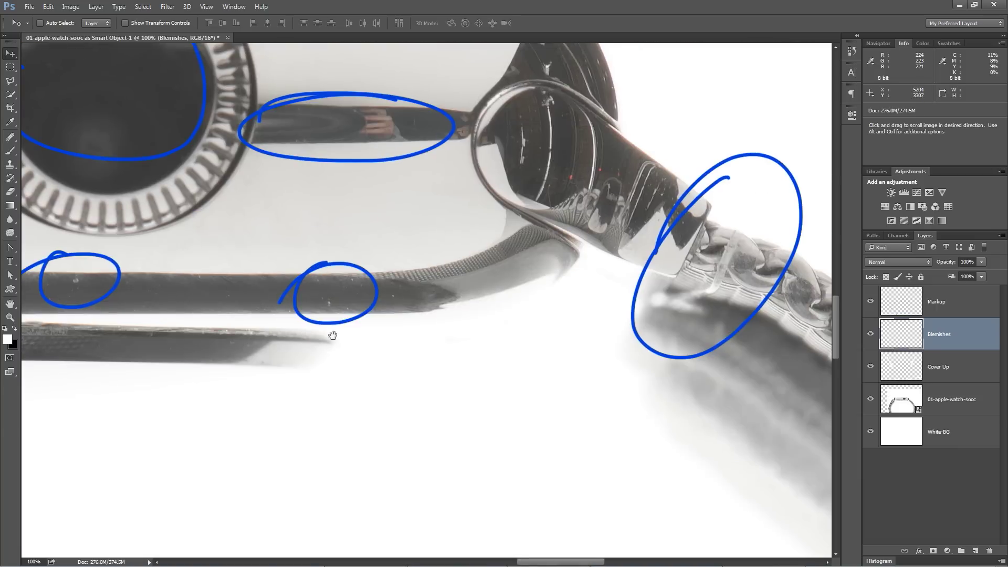
drag(727, 290, 469, 316)
Activate the Healing Brush tool, hide the Markup layer and bring the bright line across the right band into view
click(9, 138)
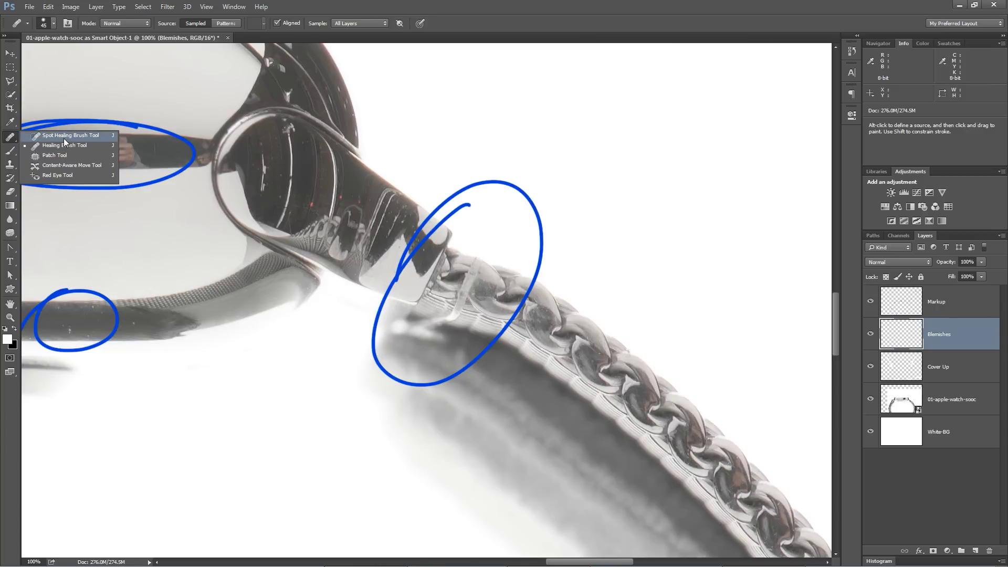
click(67, 147)
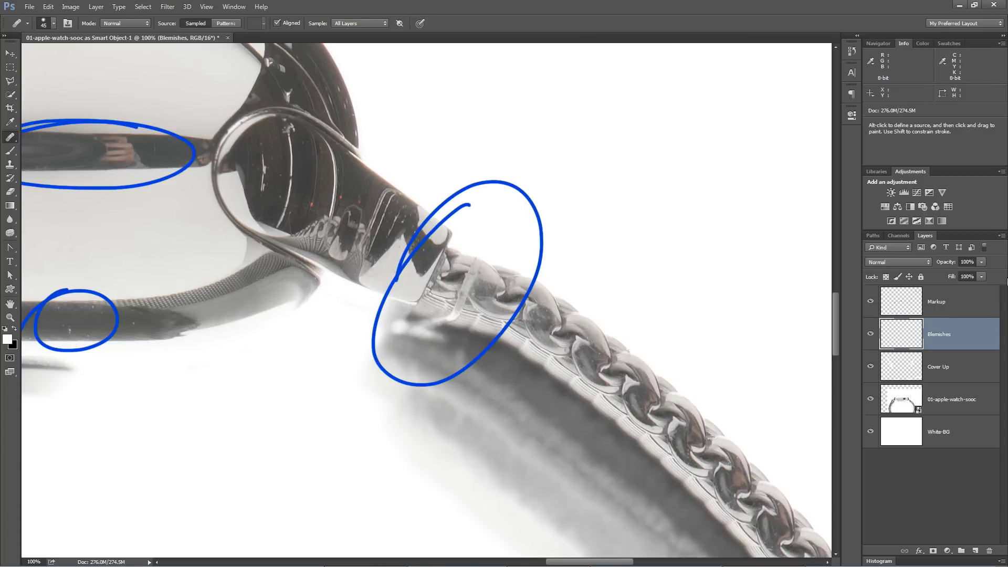
click(870, 303)
mouse_move(467, 346)
mouse_down()
mouse_move(452, 196)
mouse_move(538, 236)
mouse_up()
mouse_move(439, 337)
mouse_down()
mouse_move(452, 320)
mouse_move(417, 331)
mouse_up()
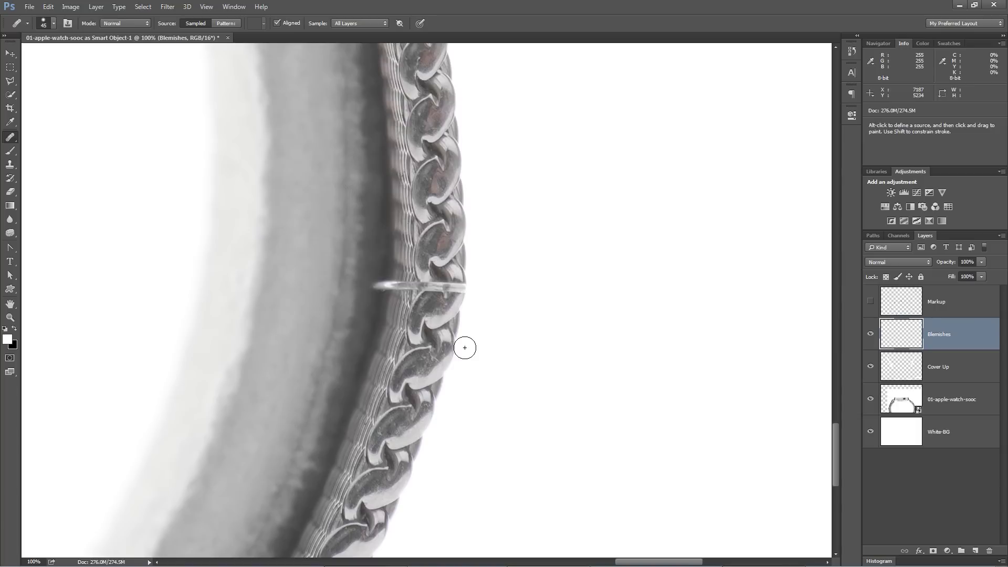
Set the Healing Brush to sample Current & Below
key(alt)
click(351, 24)
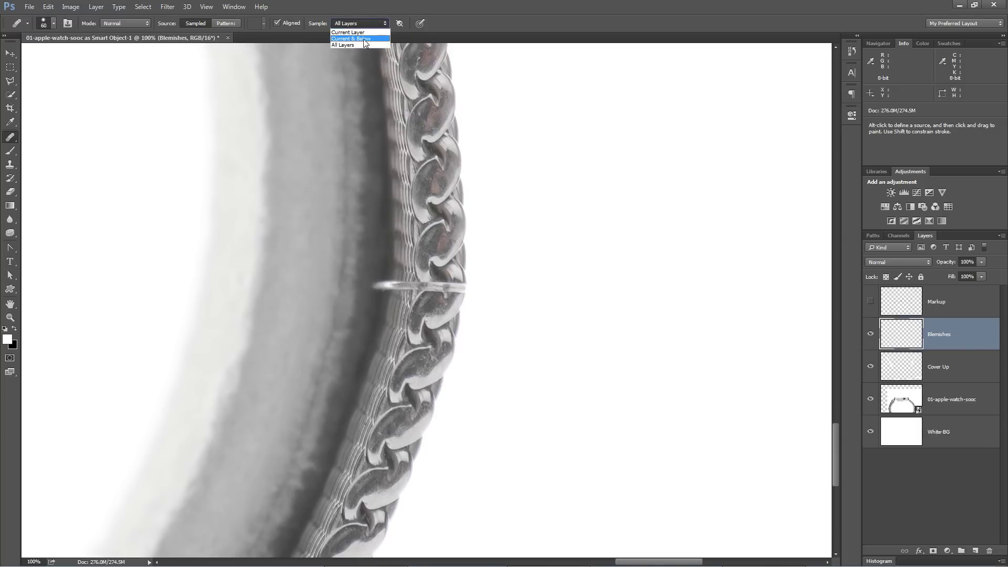
click(359, 39)
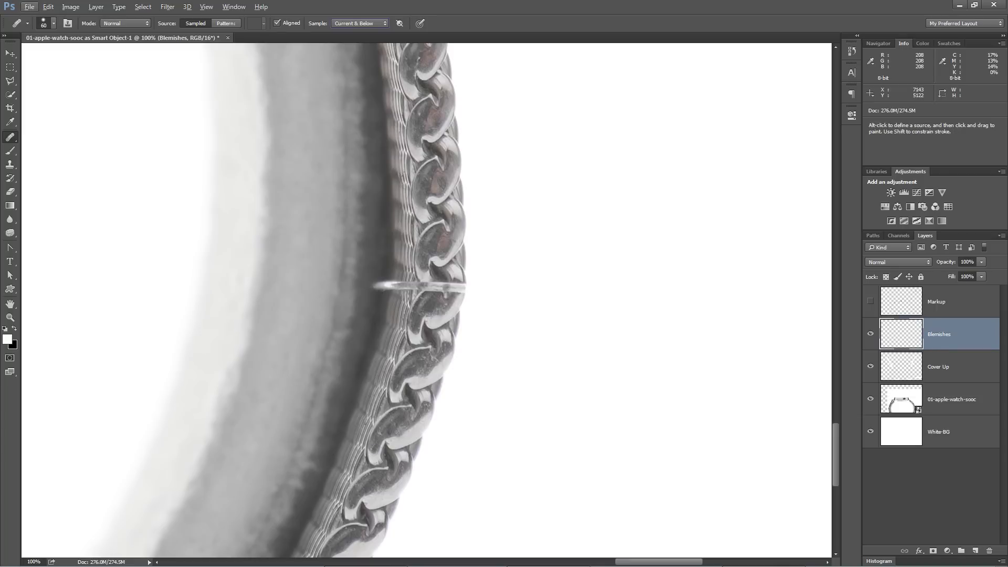
Try to heal the outer part of the bright line on the right band, sampling from the chain link below it
key(alt+v)
key(Escape)
key(alt)
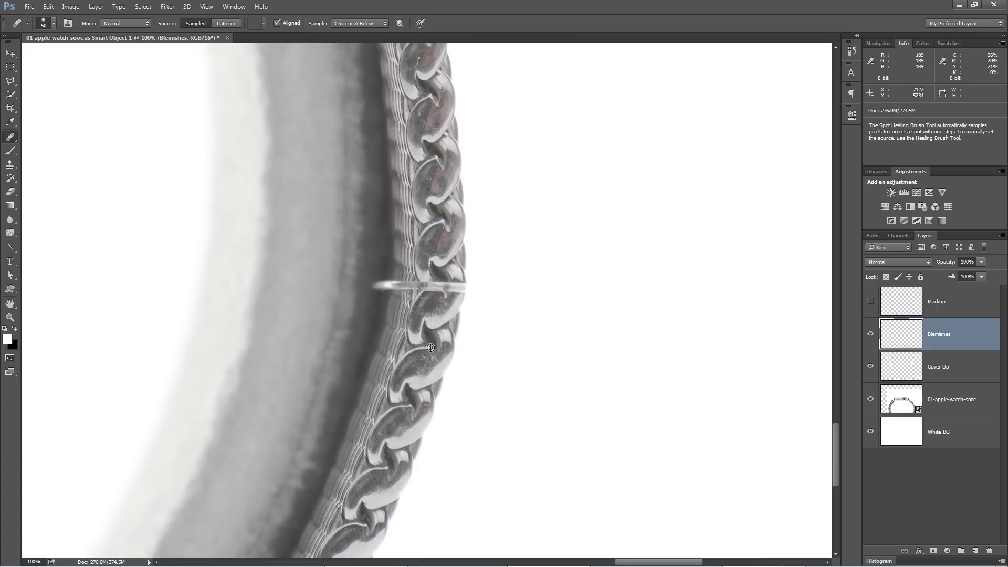
alt+click(431, 347)
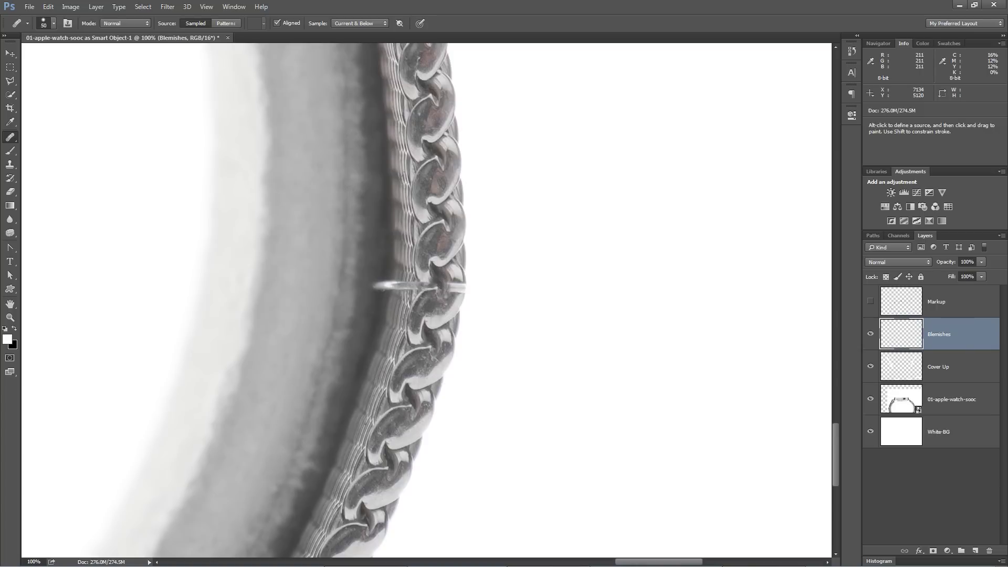
drag(437, 275, 460, 294)
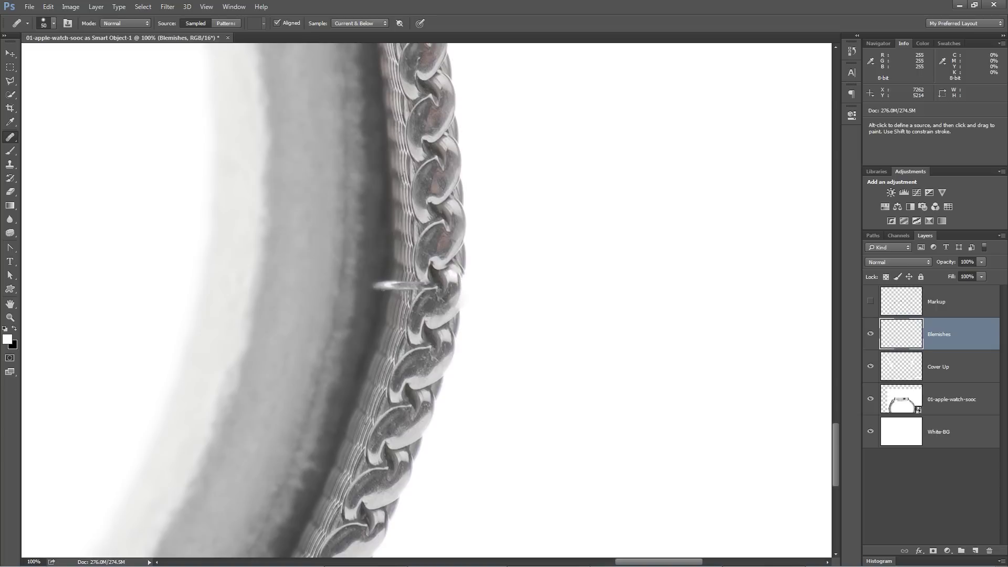
key(ctrl+z)
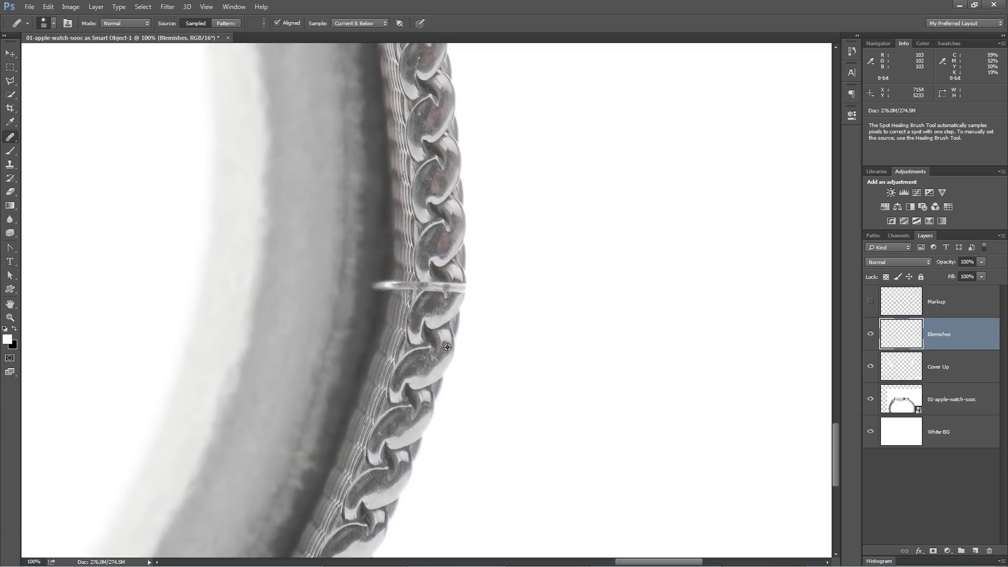
Heal the bright line across the right band from the chain link below it, and compare with the Blemishes layer hidden and shown
alt+click(429, 348)
drag(438, 286, 438, 292)
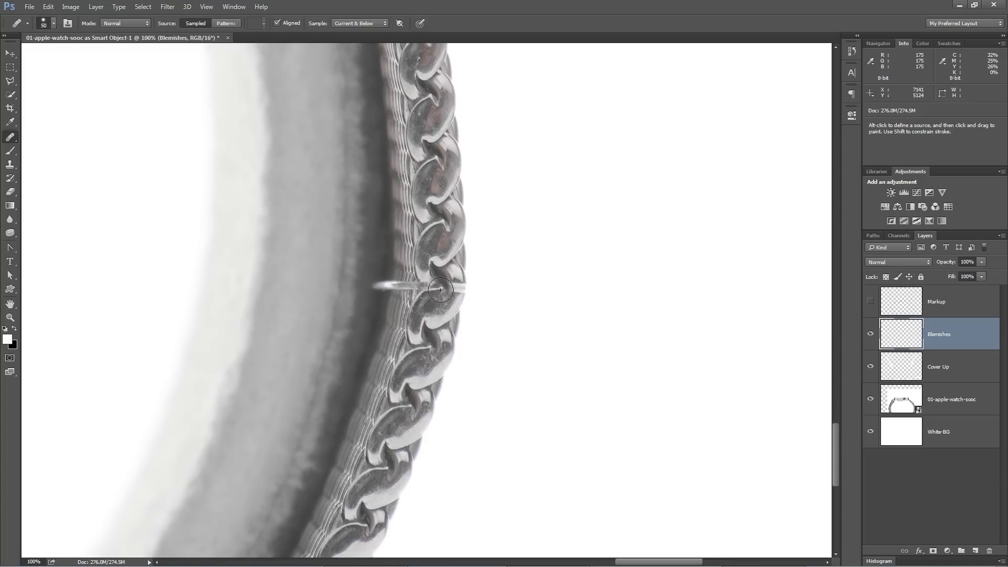
mouse_move(440, 289)
mouse_down()
mouse_move(461, 293)
mouse_move(381, 287)
mouse_up()
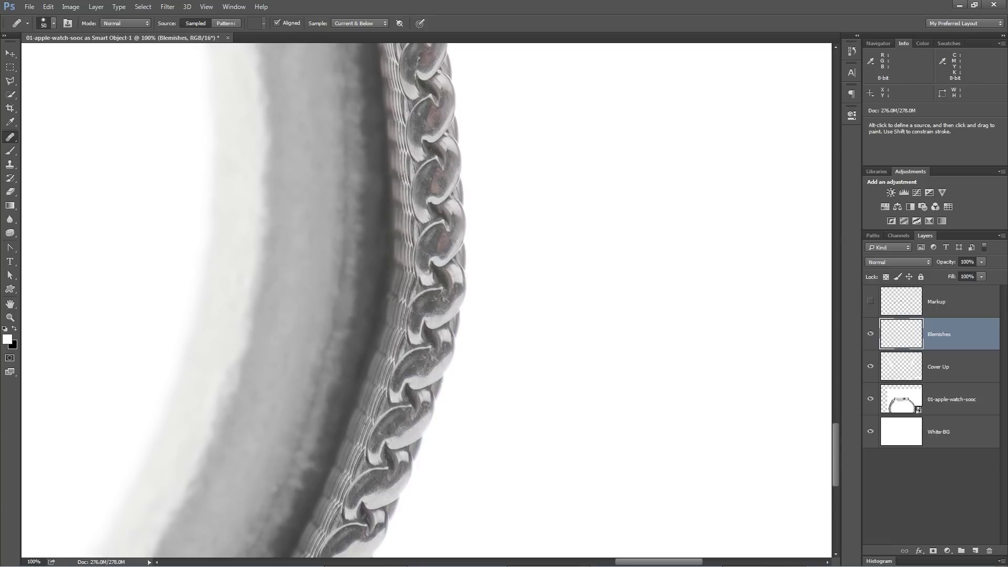
click(870, 338)
click(869, 337)
click(869, 337)
click(870, 338)
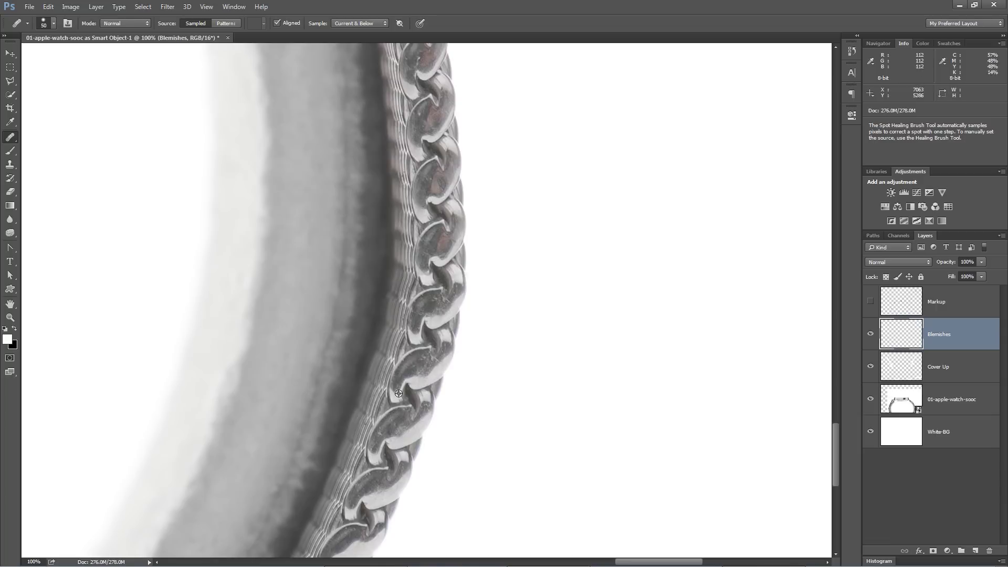
Clean up the remaining marks on the healed chain link, sampling from the link directly above it
alt+click(420, 240)
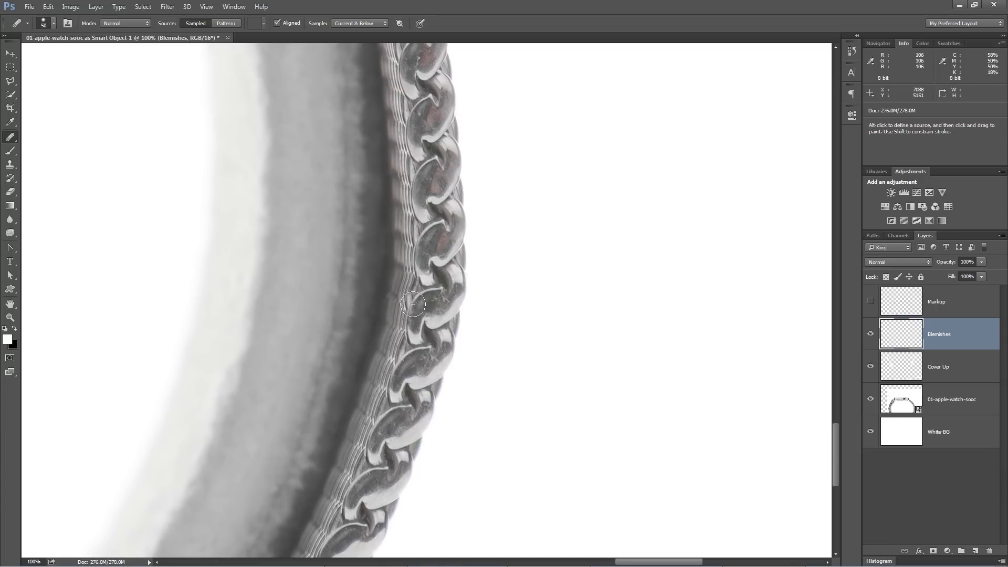
drag(413, 304, 420, 299)
drag(424, 361, 453, 374)
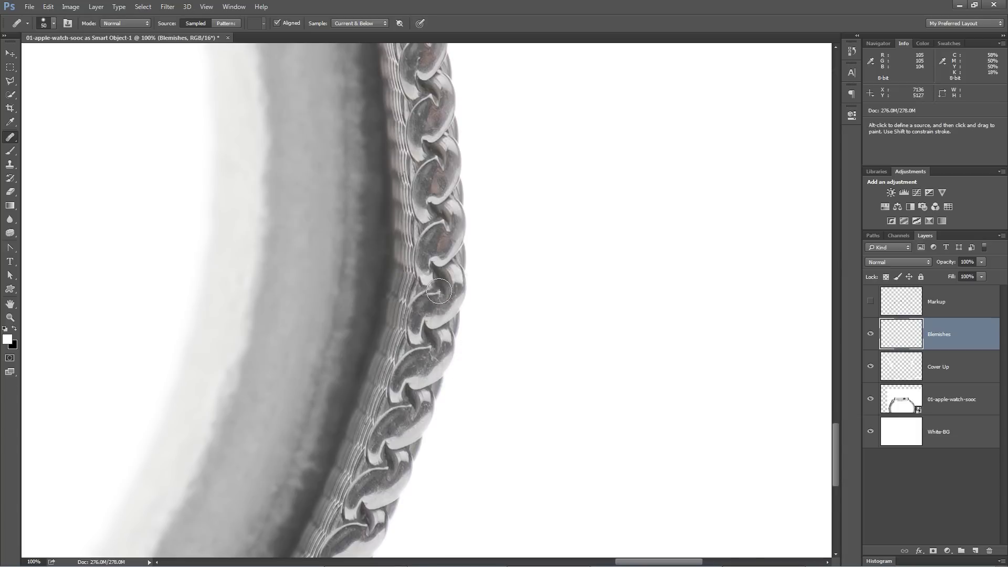
drag(441, 287, 420, 321)
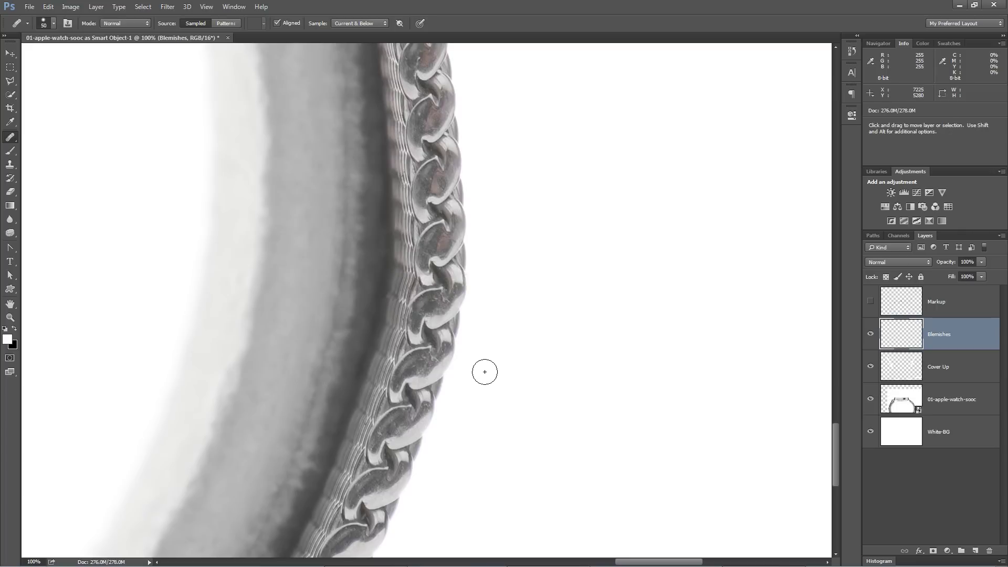
Examine the healed part of the right band at 200% and zoomed out, and bring the strand beside the right lug into view
key(v)
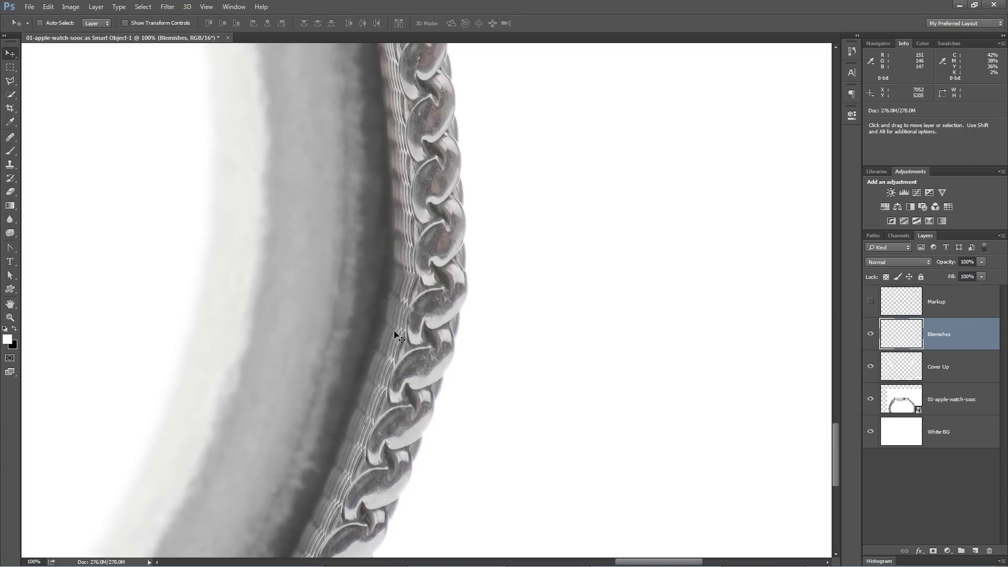
key(z)
click(413, 306)
click(413, 306)
mouse_move(407, 302)
mouse_down()
mouse_move(405, 286)
mouse_move(402, 309)
mouse_up()
key(ctrl+minus)
key(ctrl+minus)
key(ctrl+minus)
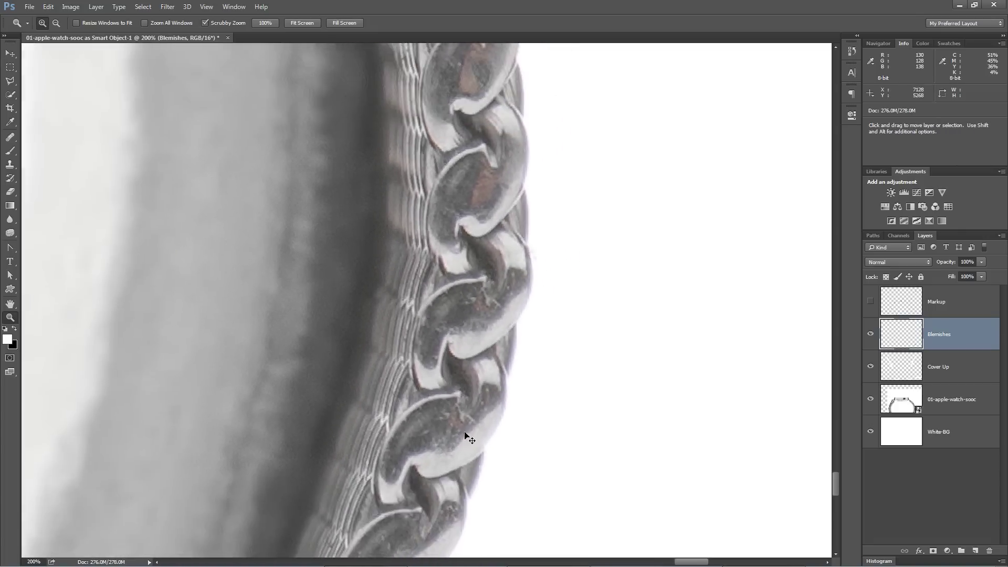
drag(466, 431, 466, 467)
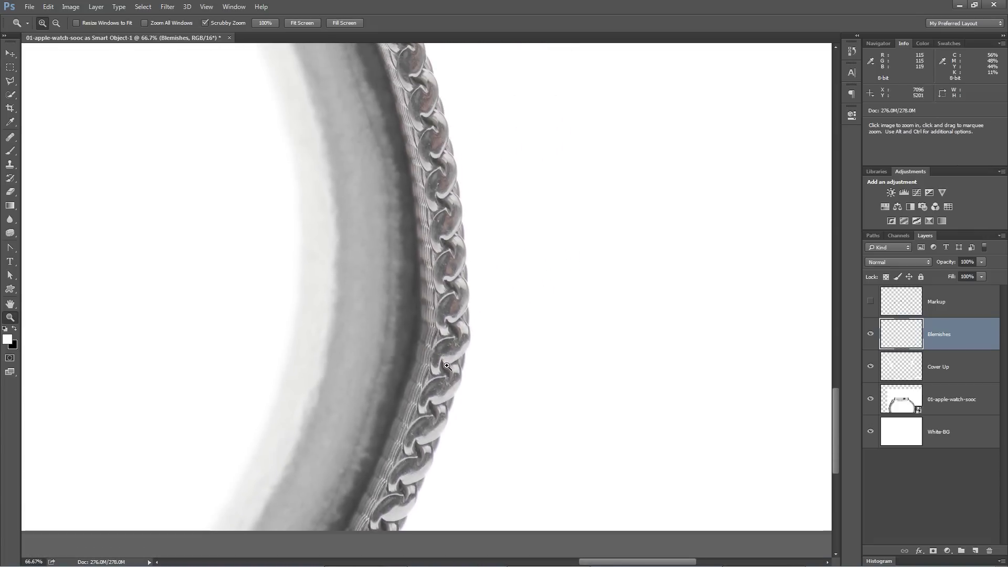
drag(441, 295, 462, 274)
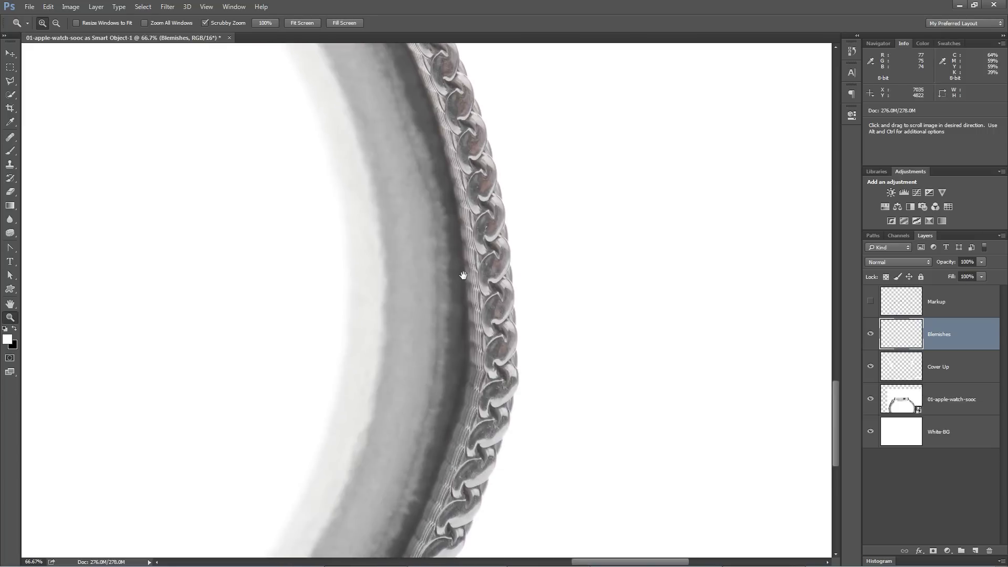
key(ctrl+minus)
key(ctrl+minus)
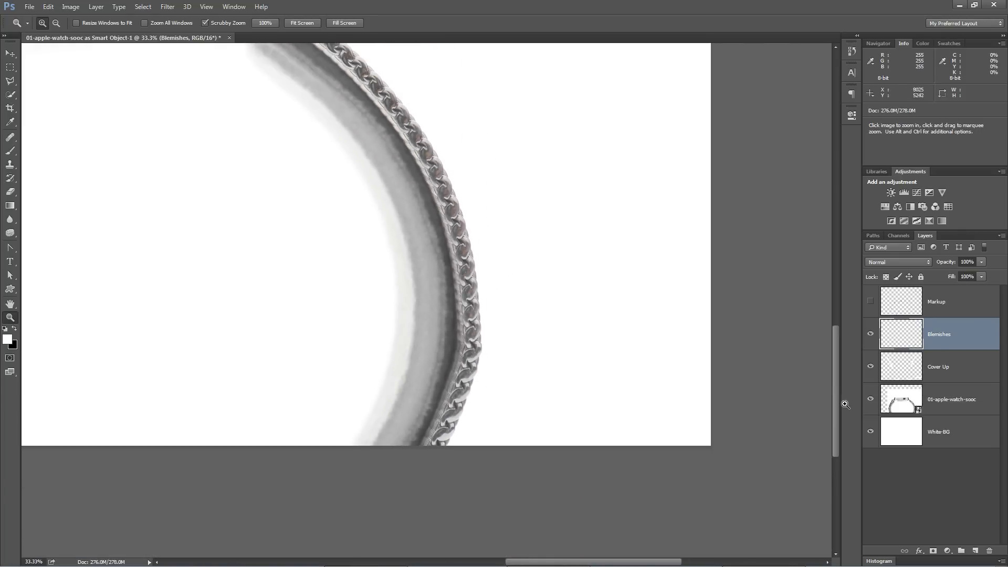
drag(274, 219, 383, 450)
drag(412, 286, 544, 370)
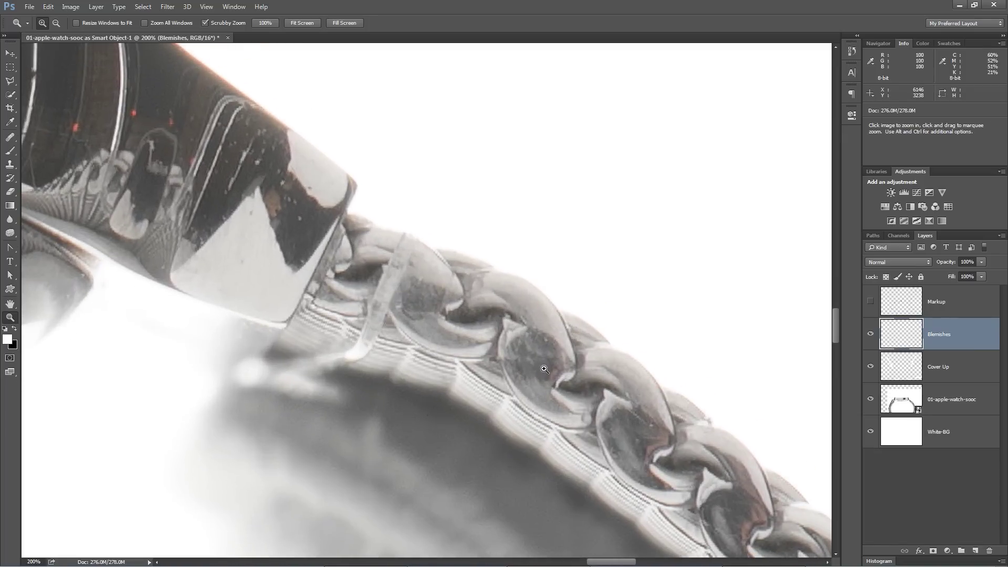
Try to heal the strand crossing the first chain link beside the right lug with the Healing Brush, sampling the next link
key(j)
alt+click(504, 316)
click(386, 271)
mouse_move(386, 271)
mouse_down()
mouse_move(412, 245)
mouse_move(401, 249)
mouse_move(410, 260)
mouse_move(388, 283)
mouse_move(371, 336)
mouse_move(342, 373)
mouse_up()
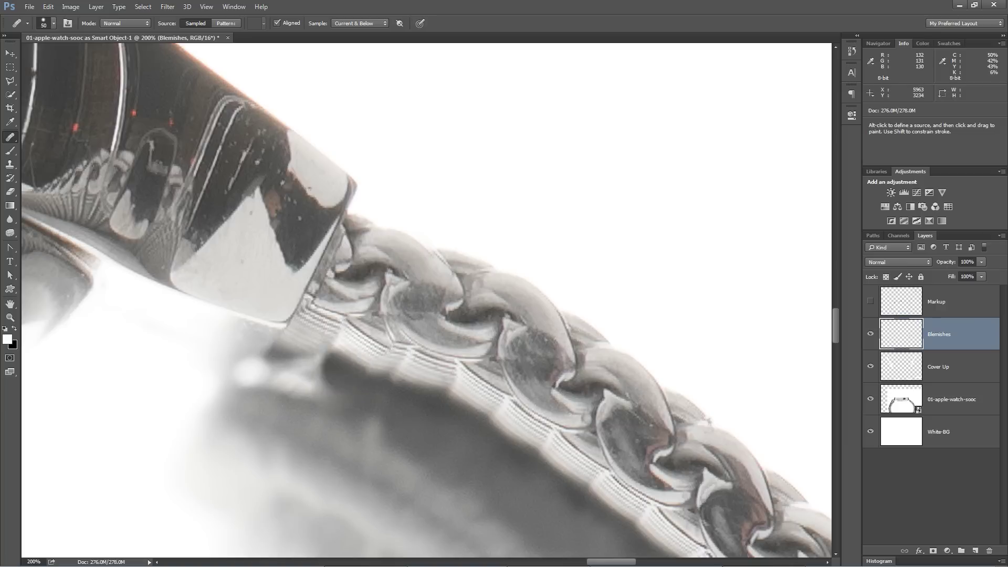
key(ctrl+z)
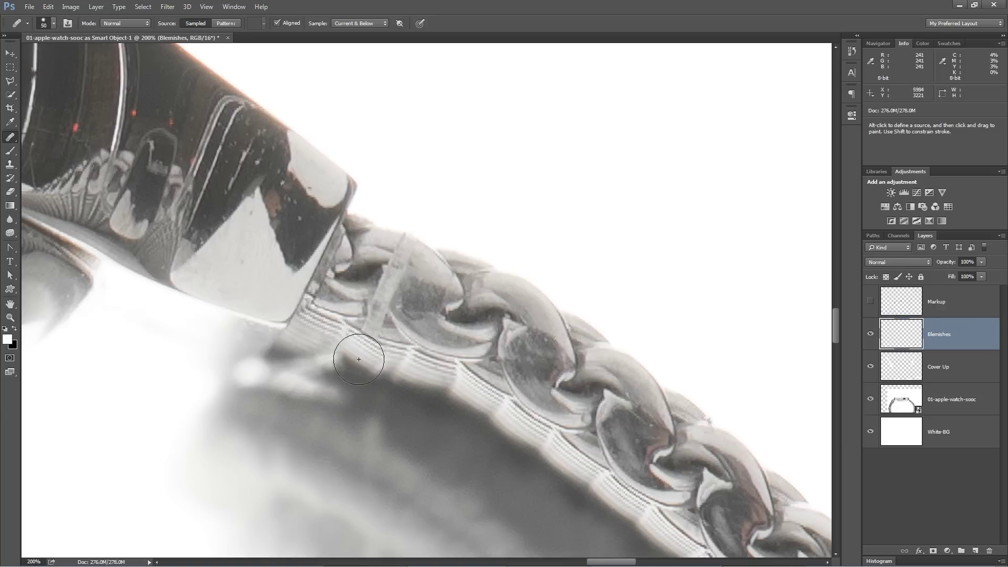
click(363, 355)
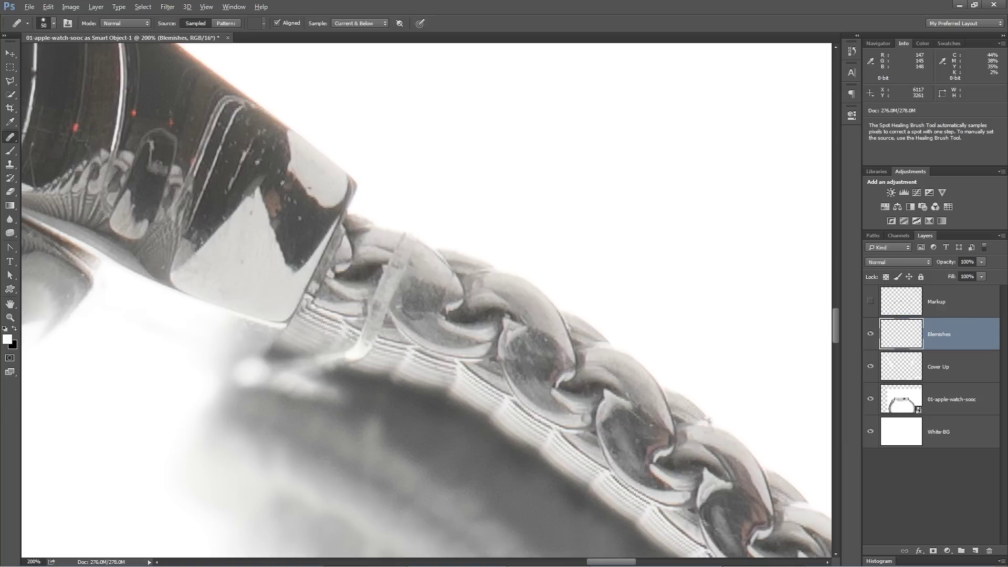
Sample the next link's mesh edge and set the Clone Source rotation to -13.6° to match the band's angle at the right lug
alt+click(482, 382)
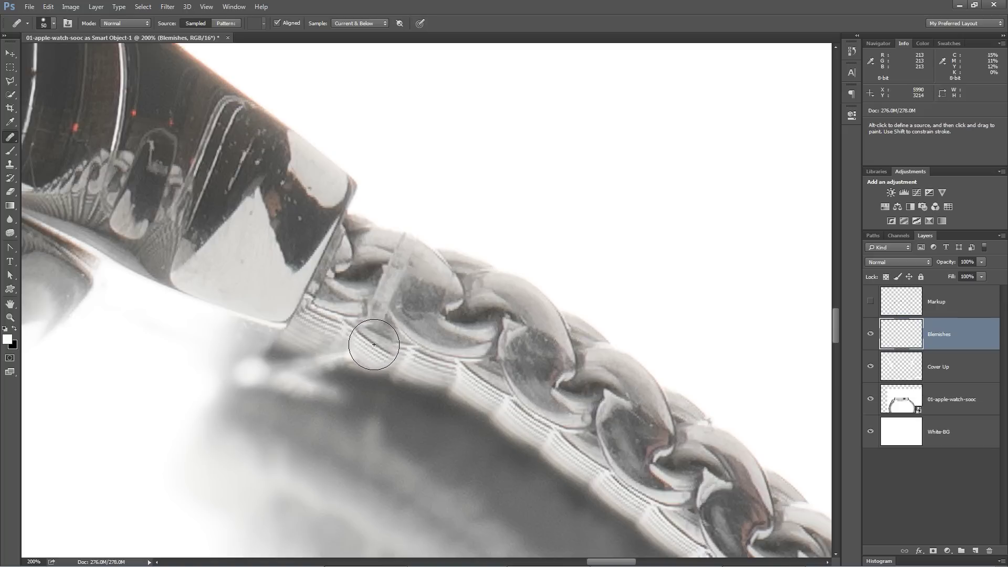
click(234, 6)
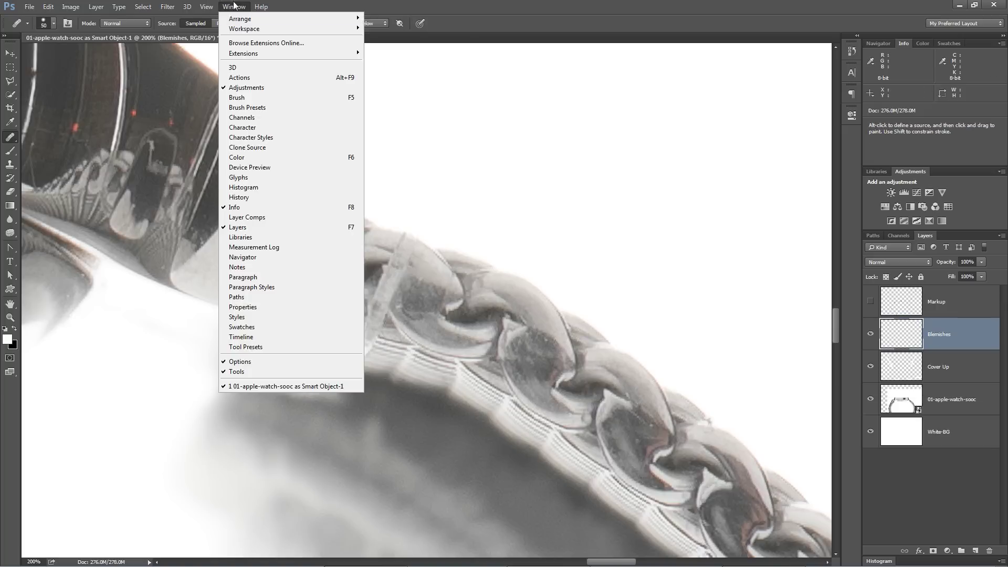
click(275, 147)
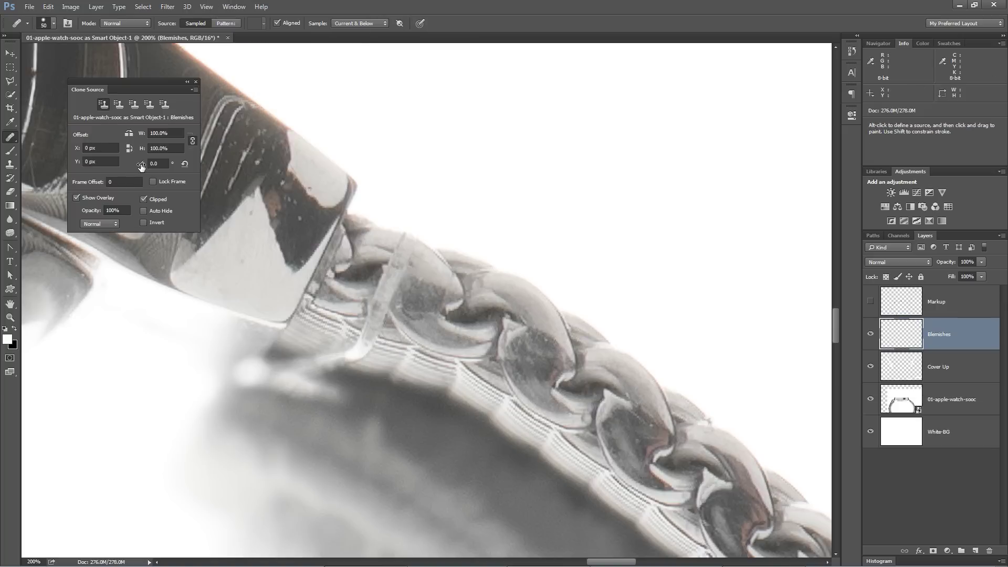
drag(141, 166, 74, 166)
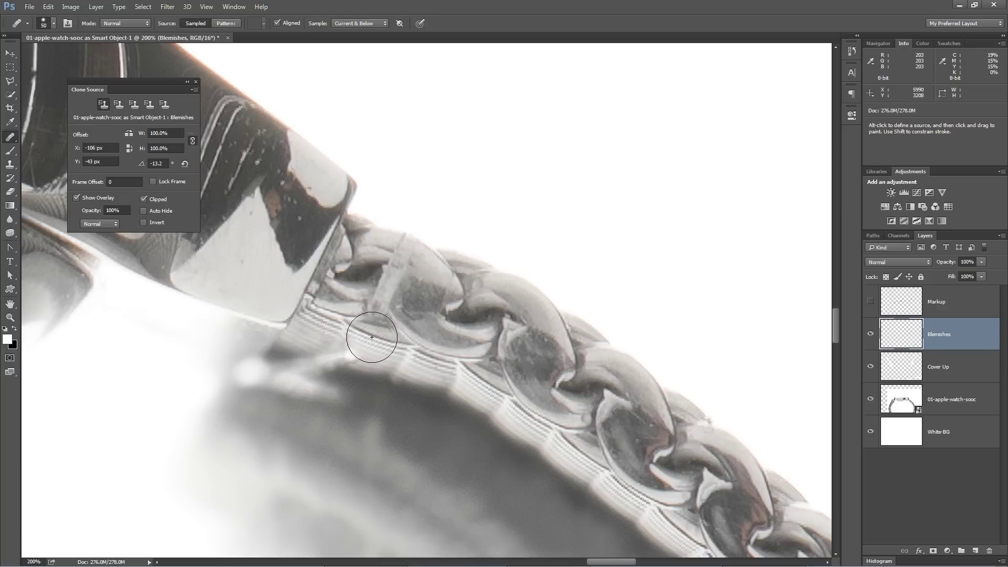
drag(140, 165, 139, 165)
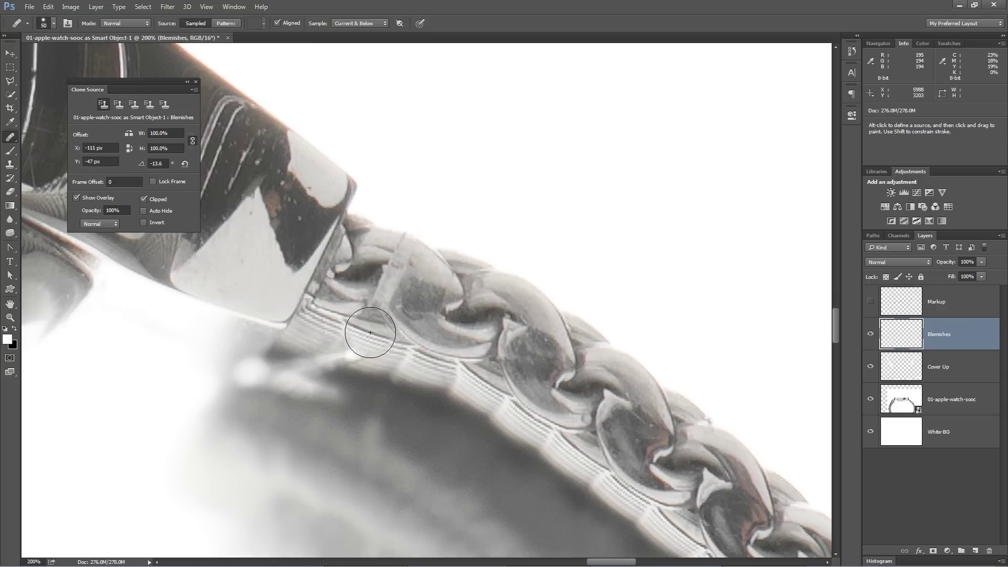
Heal the strand across the first chain link beside the right lug with the rotated source, resampling the neighbouring link to rebuild its edges
mouse_move(371, 333)
mouse_down()
mouse_move(361, 336)
mouse_move(400, 257)
mouse_up()
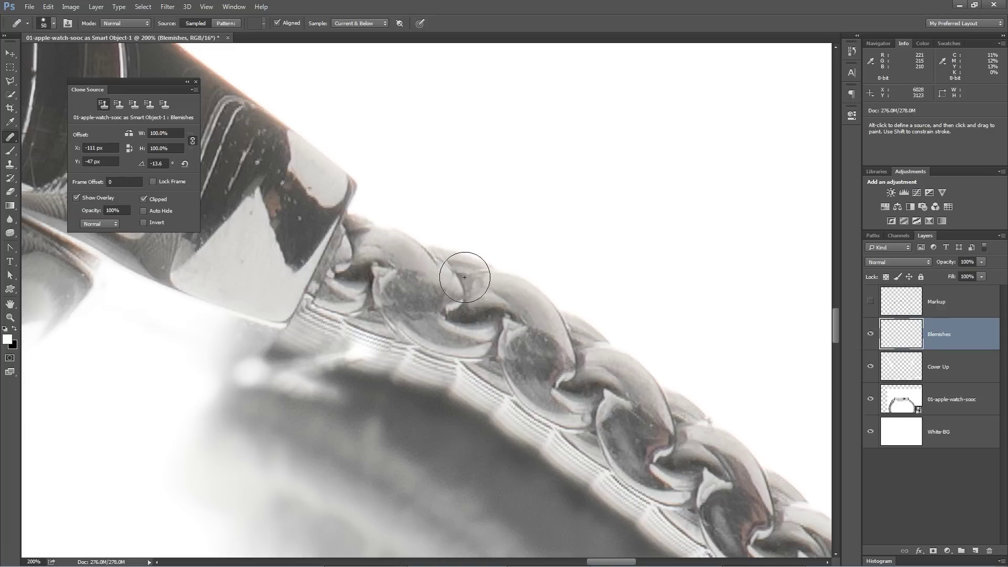
alt+click(513, 324)
click(384, 279)
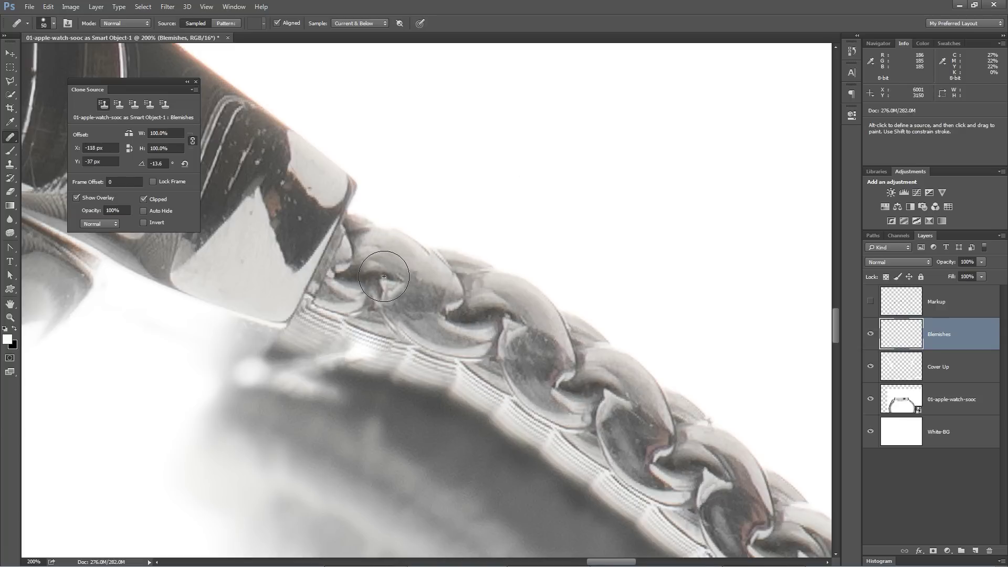
drag(379, 278, 381, 272)
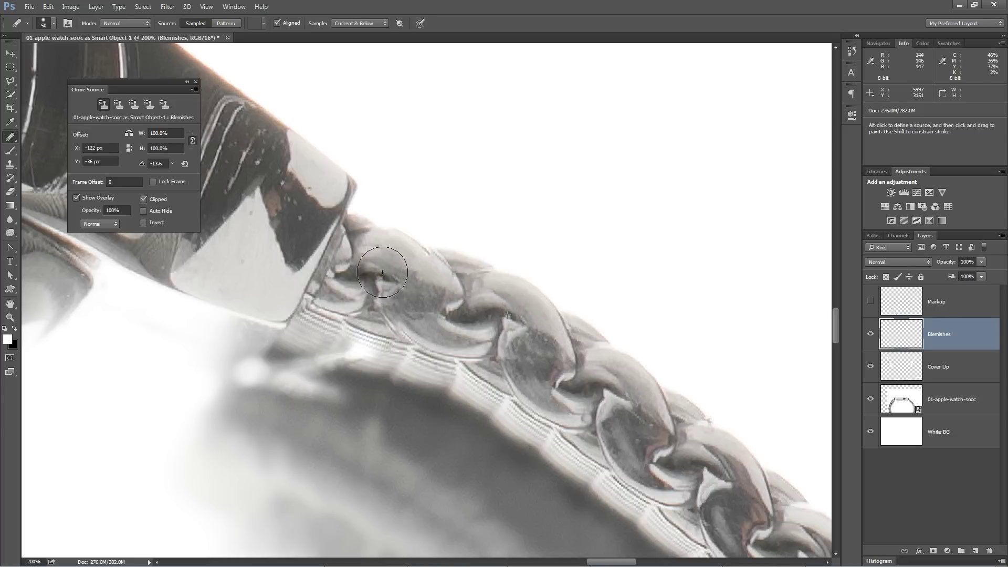
drag(409, 240, 448, 254)
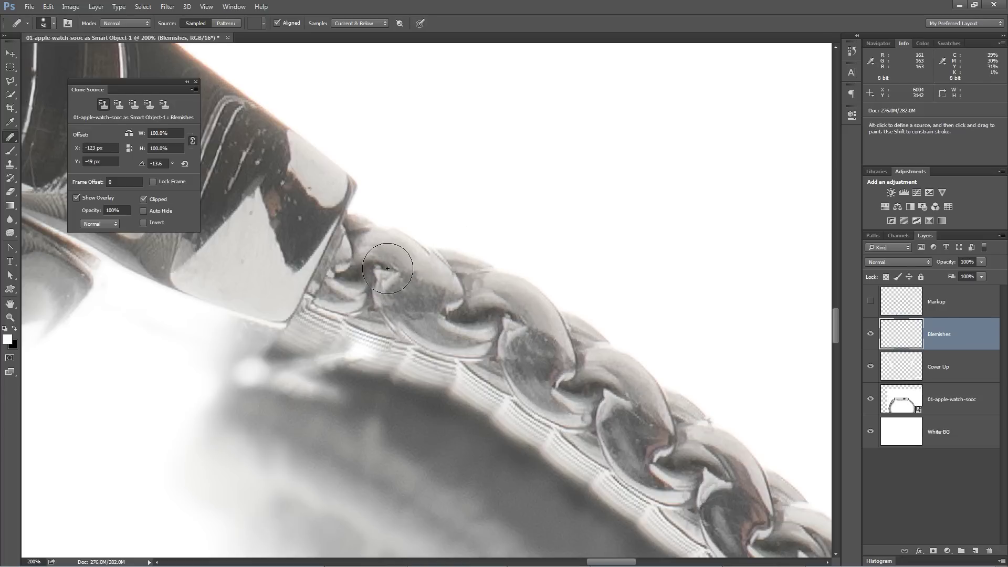
drag(389, 268, 388, 287)
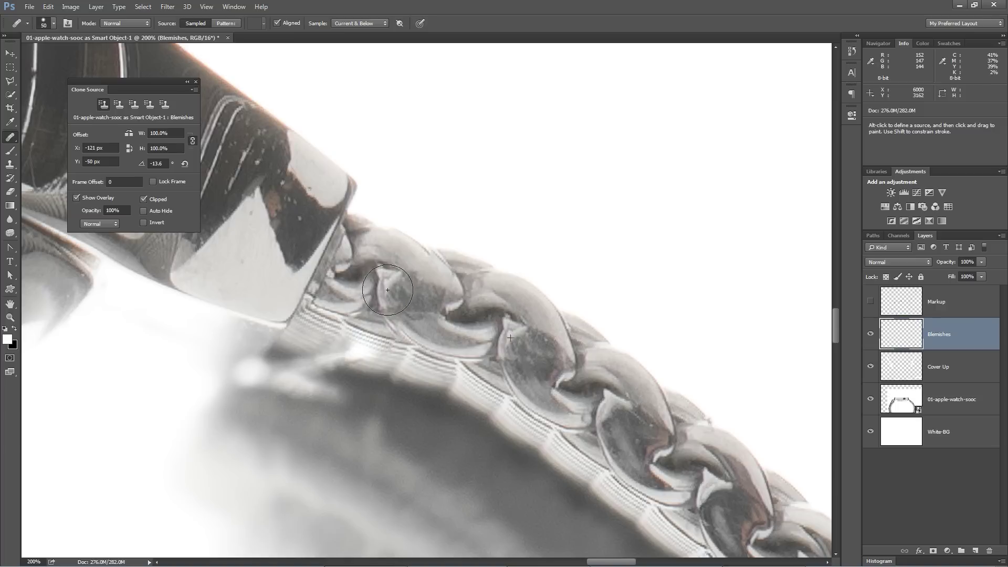
mouse_move(430, 251)
mouse_down()
mouse_move(414, 231)
mouse_move(398, 233)
mouse_up()
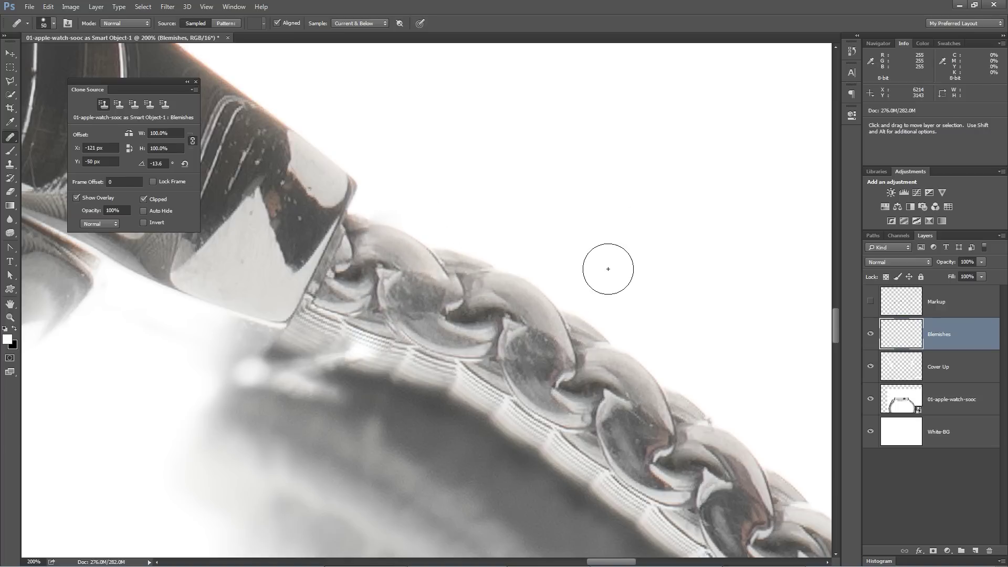
Examine the repaired link beside the right lug zoomed out, and inspect the band's inner edge beneath it at 200%
key(ctrl+minus)
key(ctrl+minus)
key(ctrl+minus)
key(ctrl+minus)
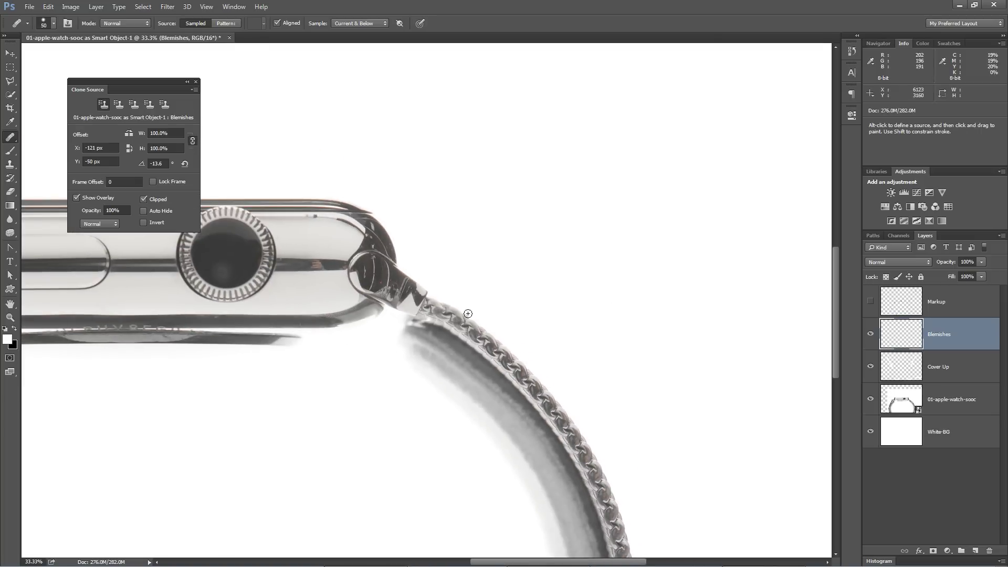
ctrl+click(437, 322)
ctrl+click(437, 320)
ctrl+click(437, 319)
ctrl+click(437, 320)
drag(436, 319, 535, 290)
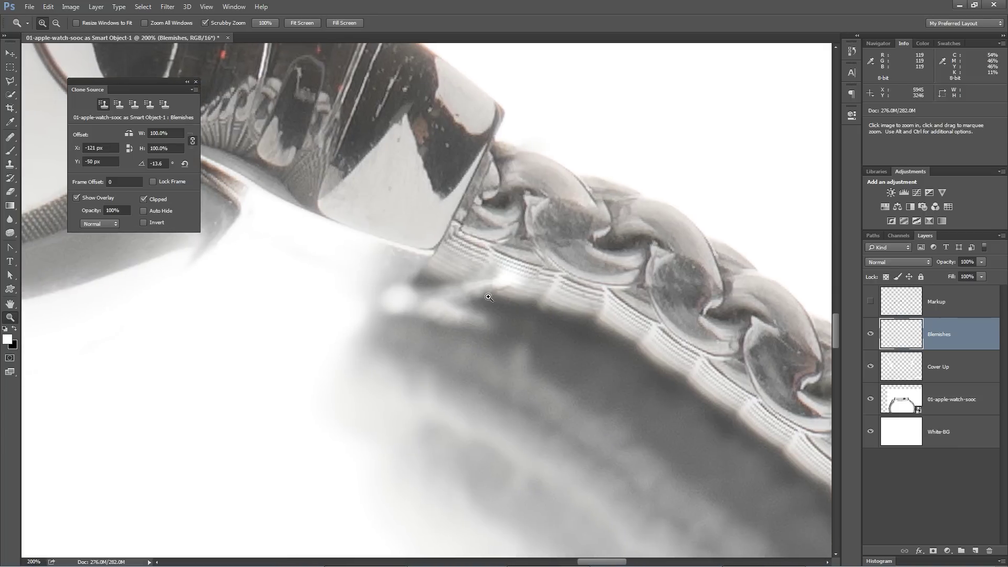
drag(556, 345, 613, 292)
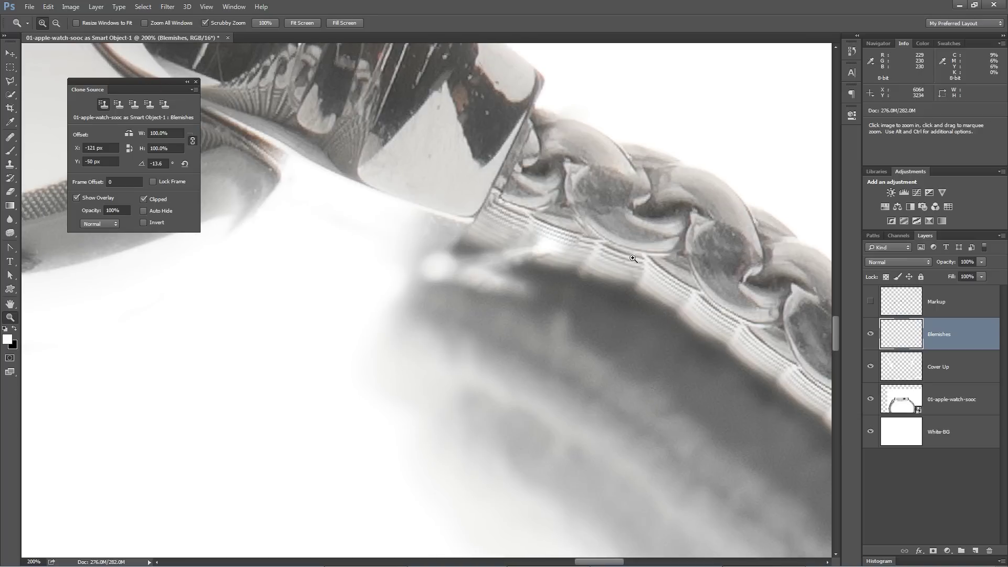
Try to heal the strand running between the two bands beside the left lug with a single Healing Brush stroke
drag(689, 311, 510, 292)
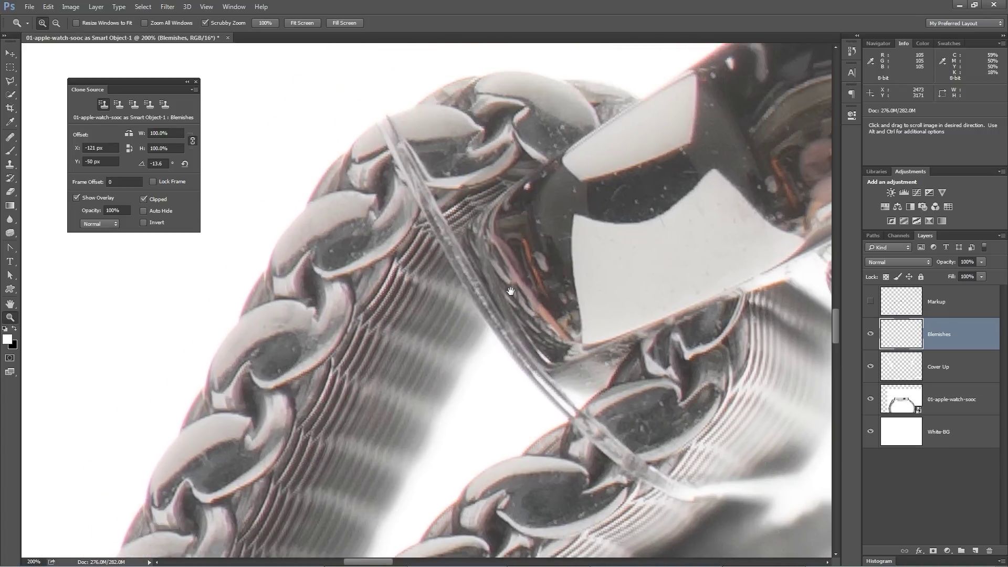
key(ctrl+minus)
click(421, 271)
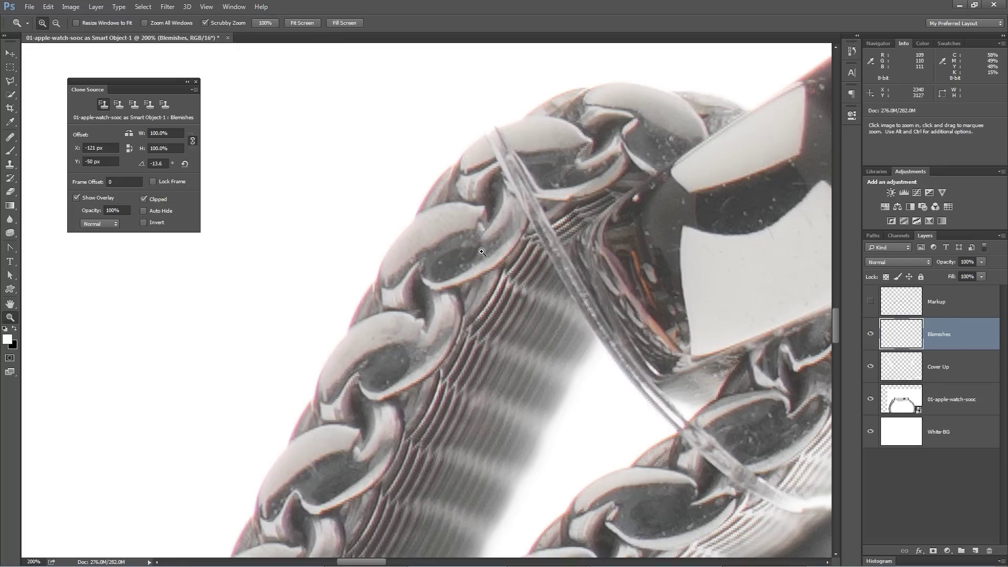
key(j)
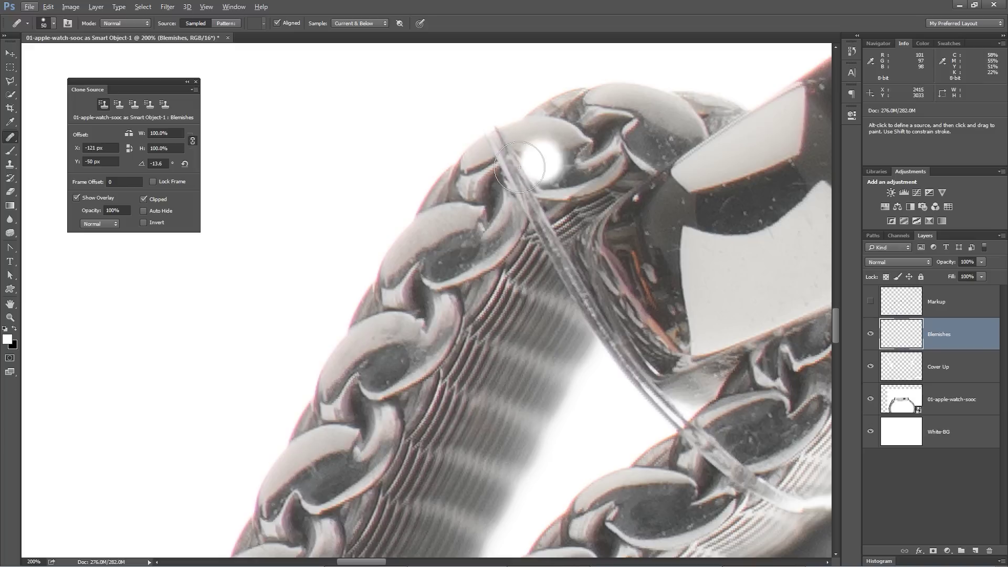
drag(719, 393, 534, 257)
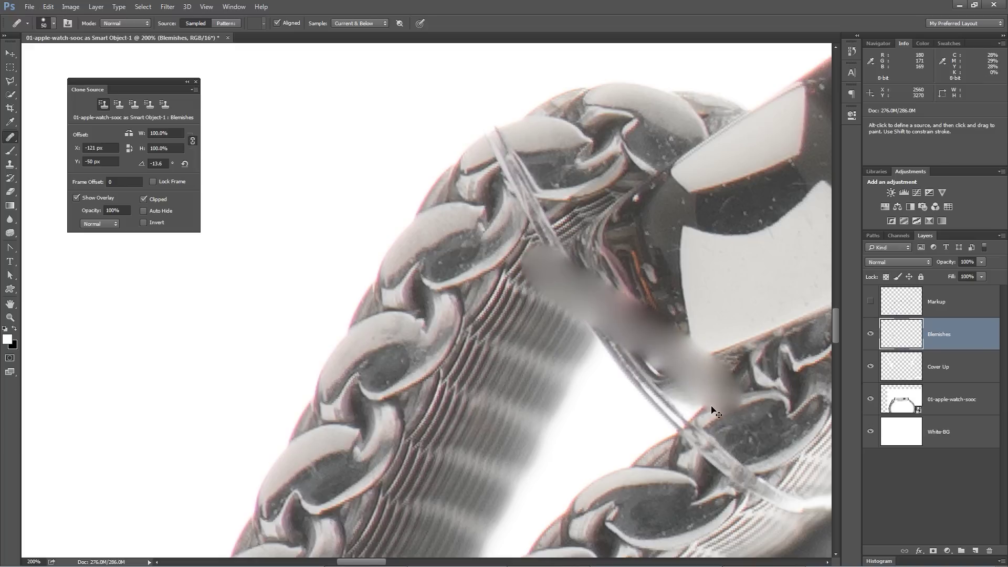
key(ctrl+z)
Sample the neighbouring chain link on the lower band beneath the left lug and set the Clone Source rotation to 9.2°
drag(684, 371, 594, 310)
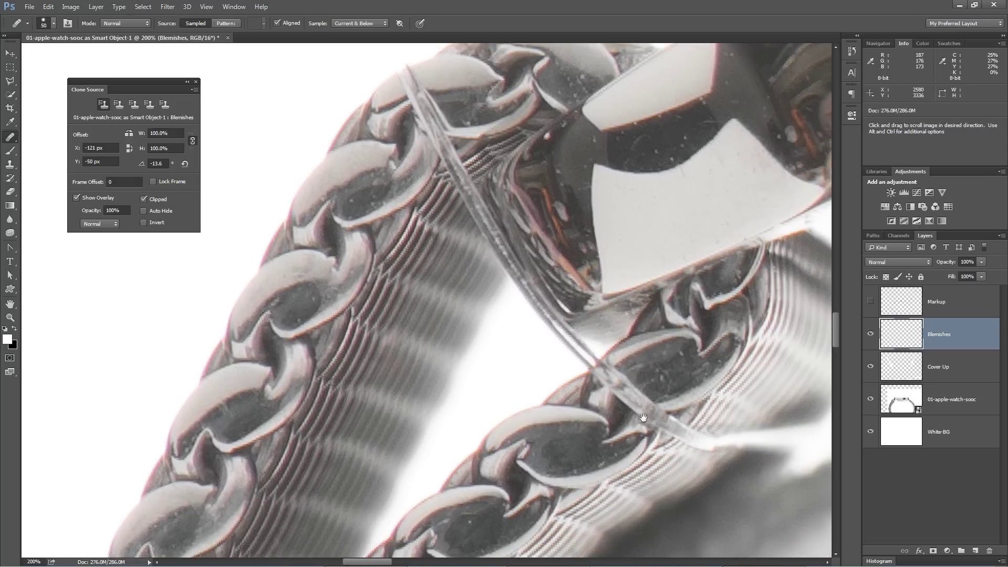
drag(581, 441, 500, 360)
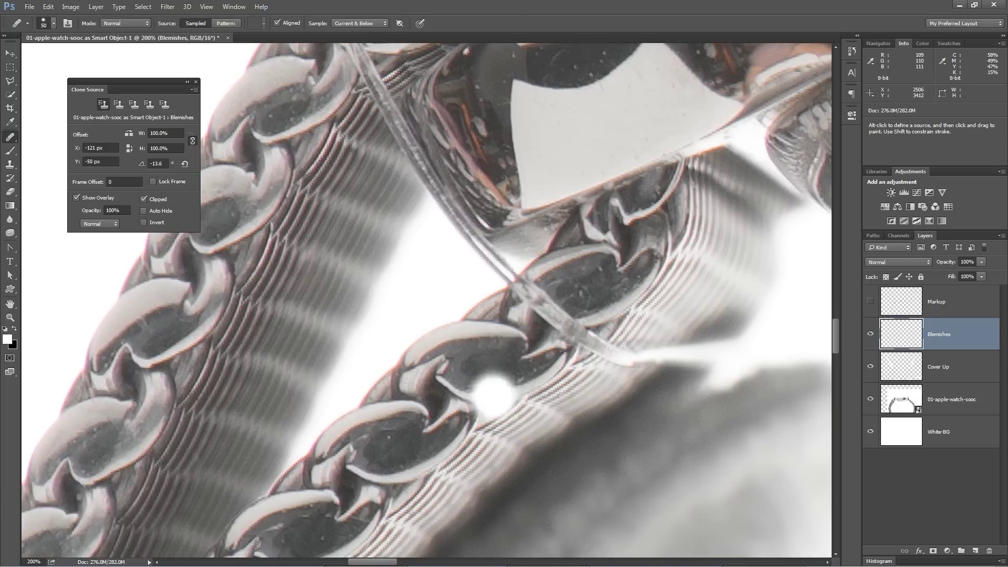
drag(406, 452, 428, 417)
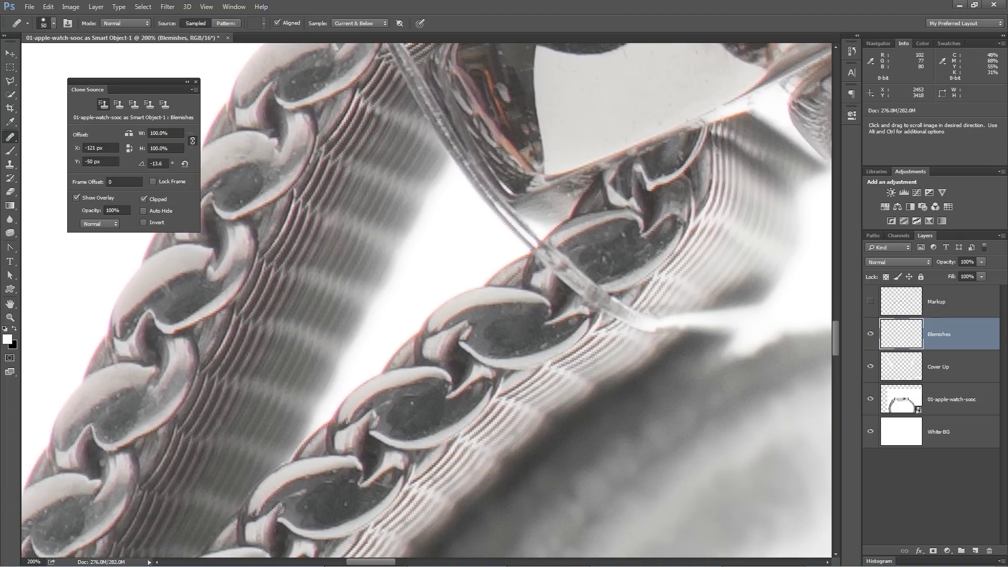
alt+click(453, 392)
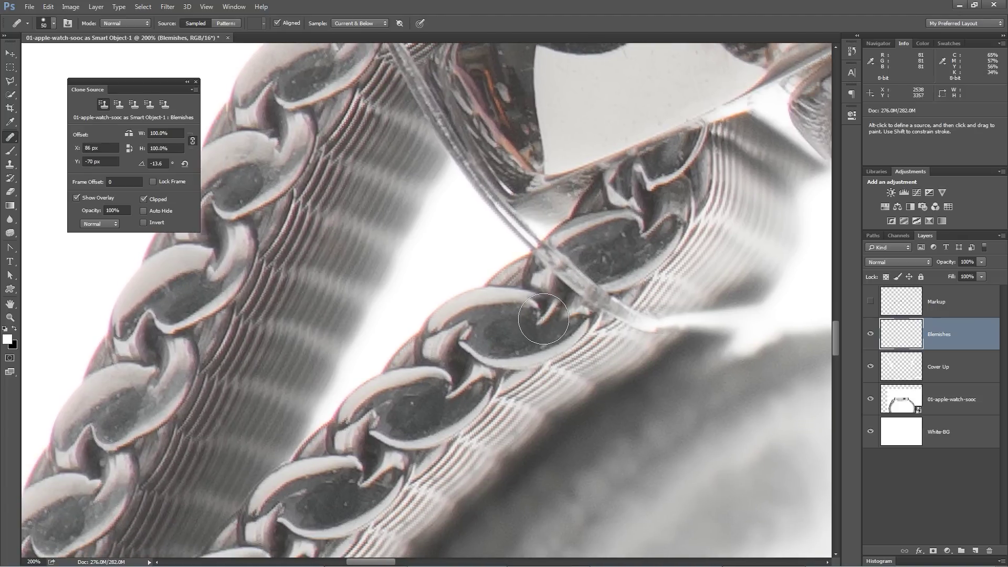
click(185, 164)
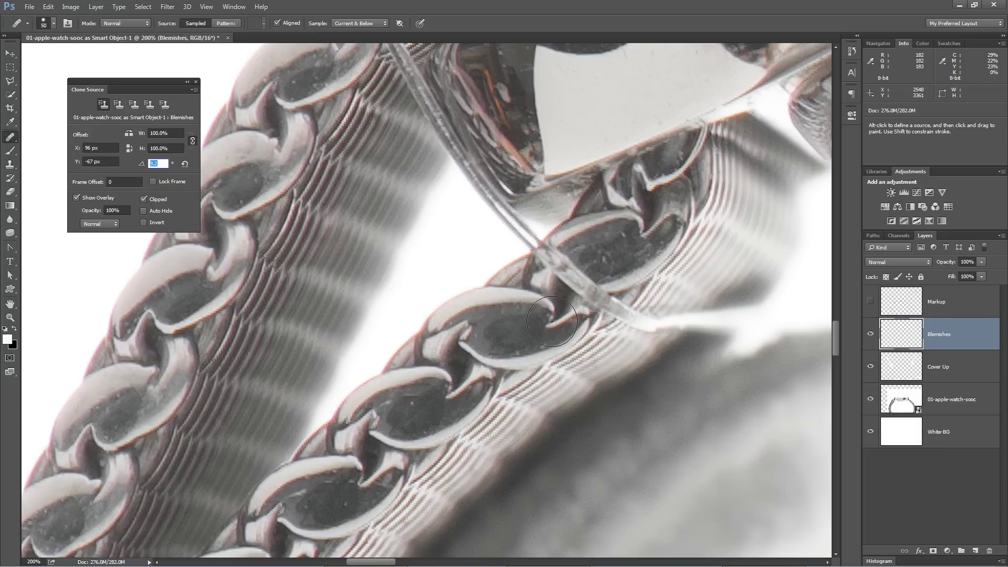
Try to heal the strand across the lower band's chain link and adjoining mesh with the rotated source
mouse_move(552, 321)
mouse_down()
mouse_move(635, 281)
mouse_move(632, 270)
mouse_move(588, 270)
mouse_move(545, 283)
mouse_move(553, 261)
mouse_move(595, 272)
mouse_move(594, 298)
mouse_move(628, 297)
mouse_up()
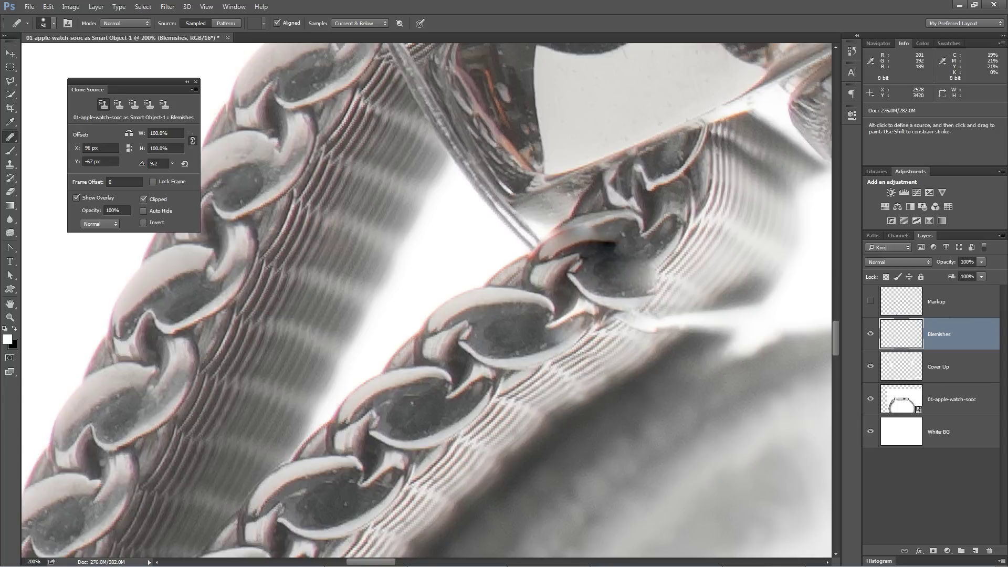
drag(700, 284, 698, 288)
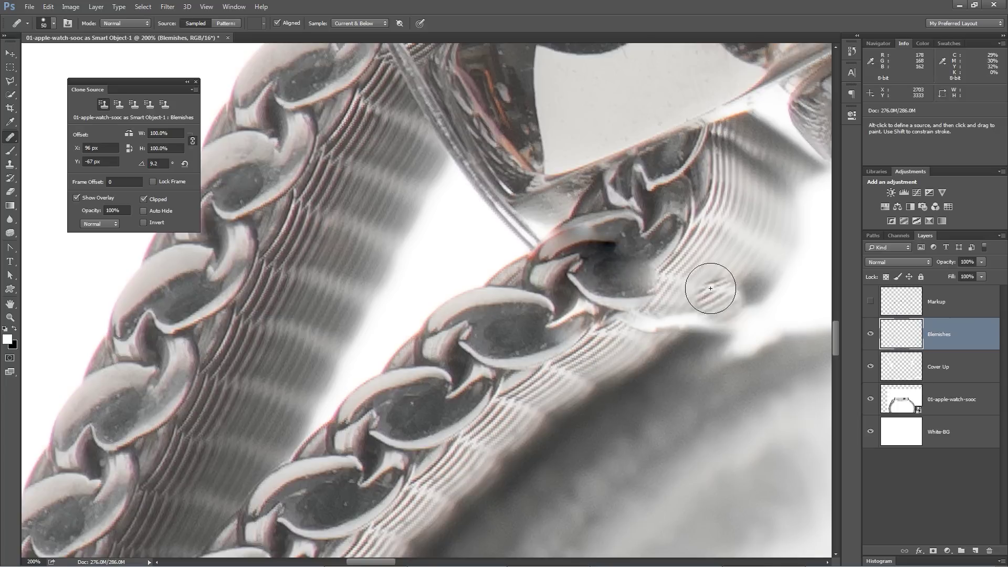
key(ctrl+z)
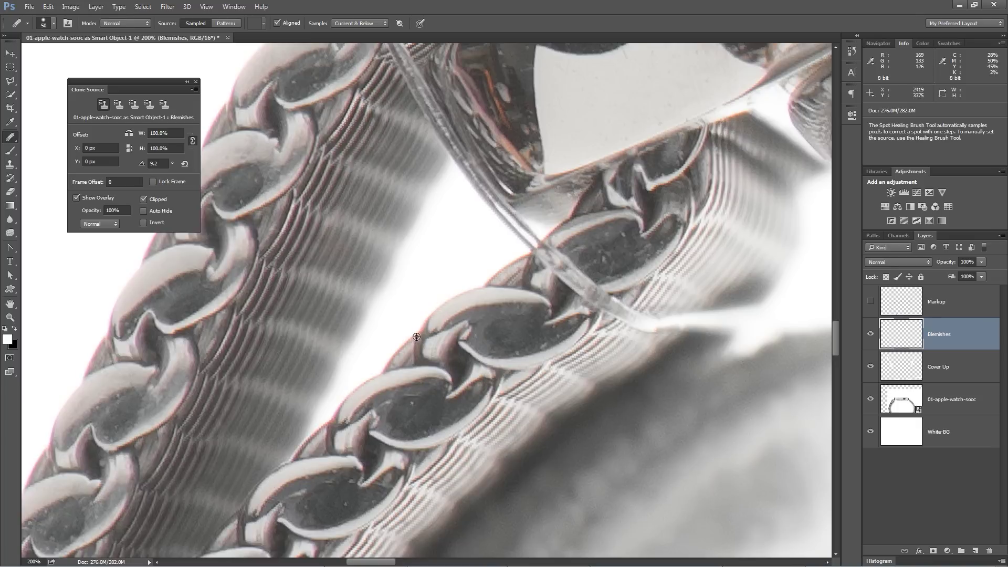
Resample the neighbouring link's outer edge and heal the strand across the lower band's chain link down to the mesh
alt+click(417, 338)
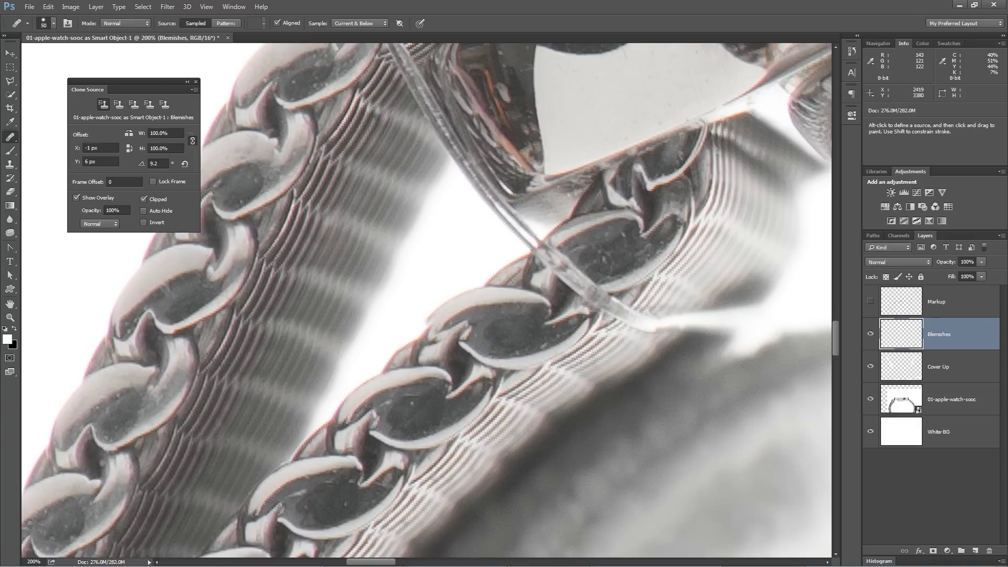
right_click(525, 256)
key(Escape)
drag(525, 247, 595, 281)
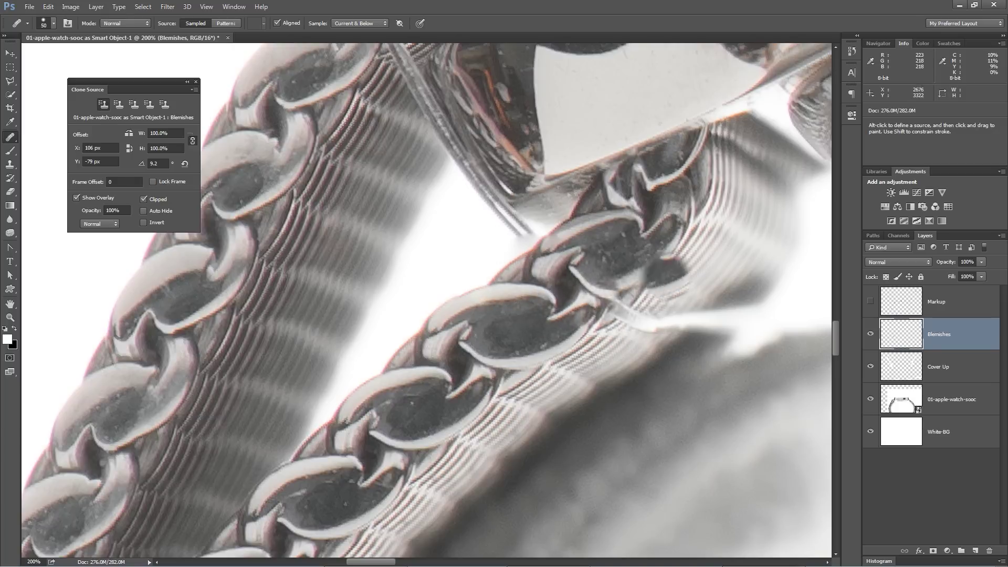
drag(644, 292, 615, 287)
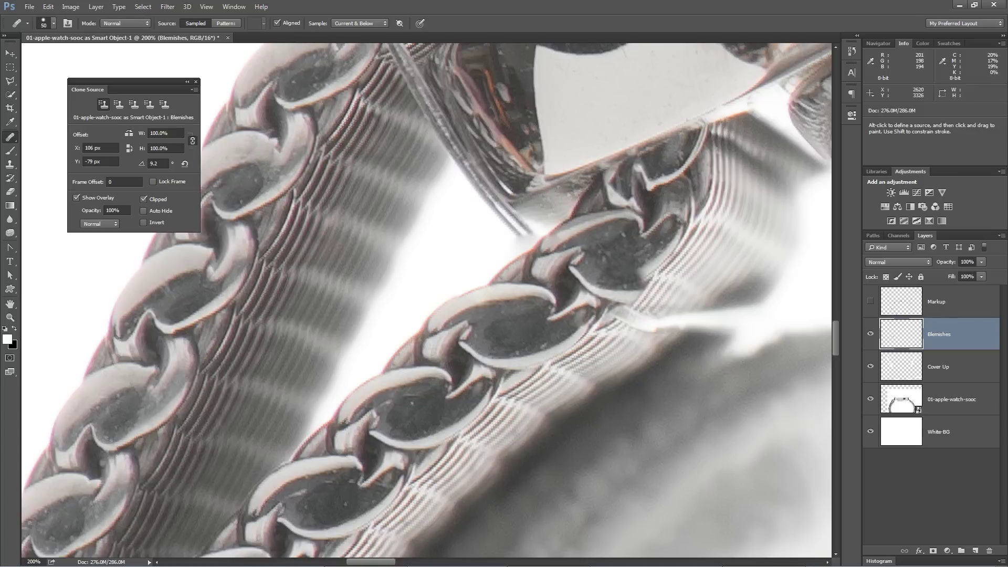
Sample the mesh beside the neighbouring link and set the Clone Source rotation to -7.2°
alt+click(516, 389)
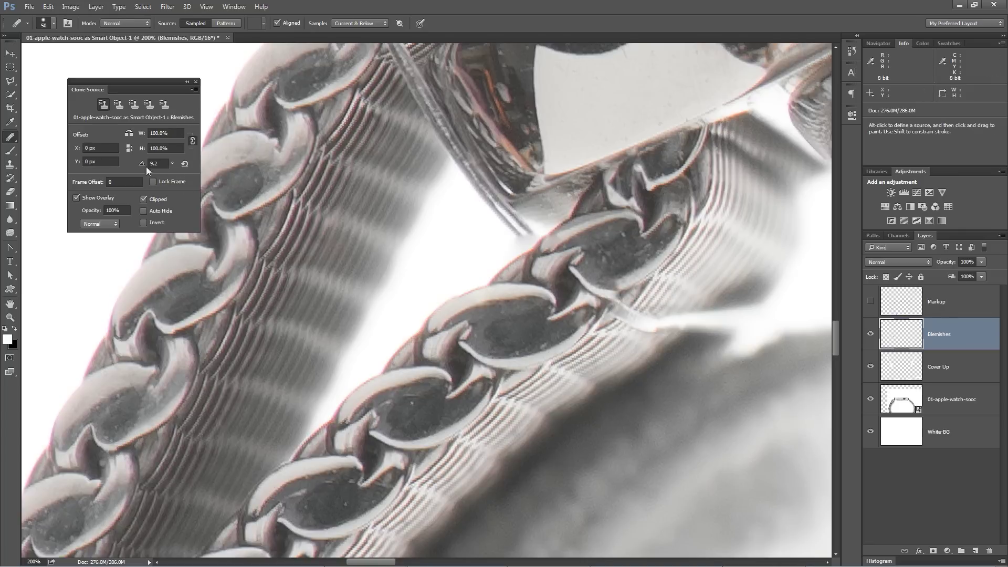
drag(142, 164, 138, 164)
click(619, 305)
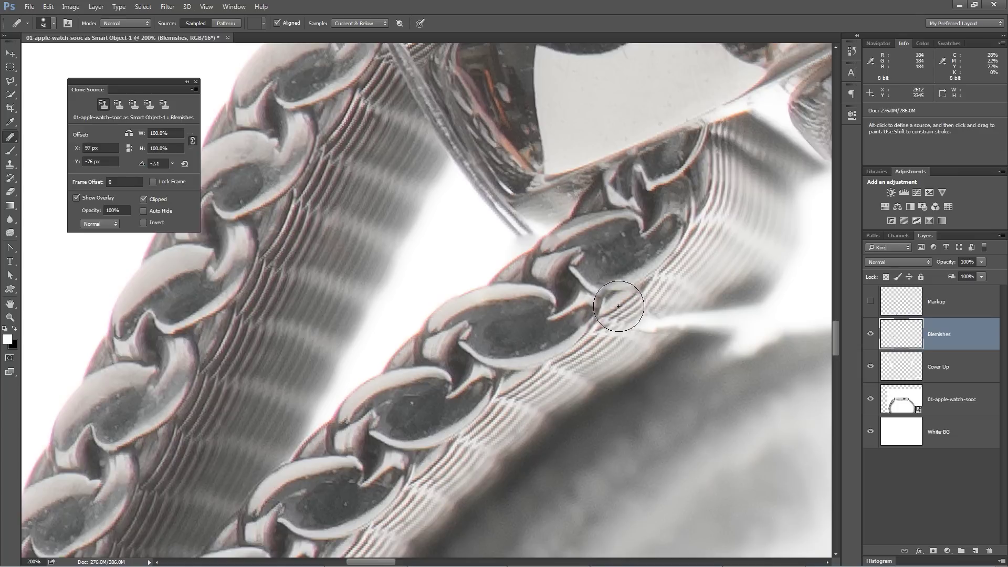
key(Return)
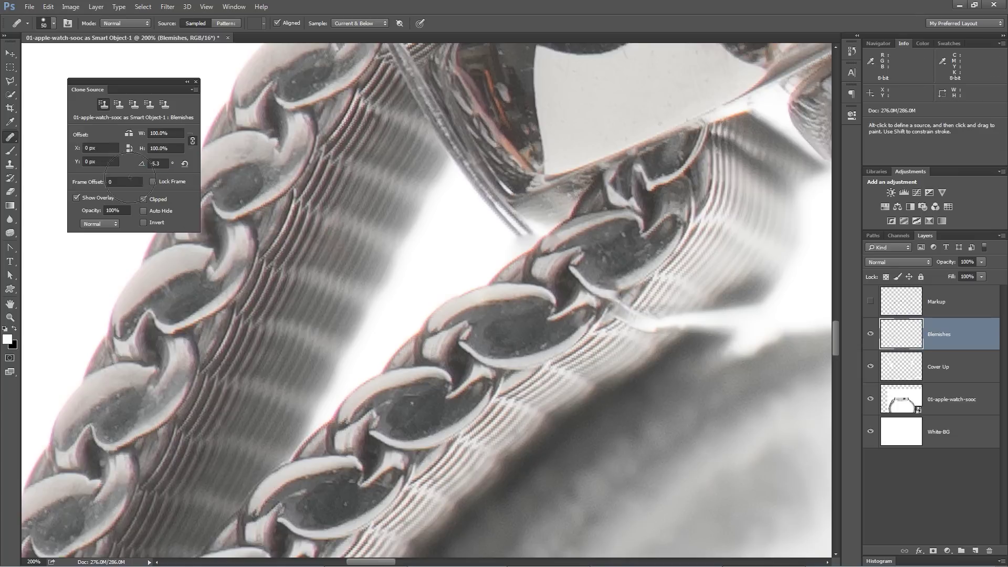
drag(136, 166, 132, 167)
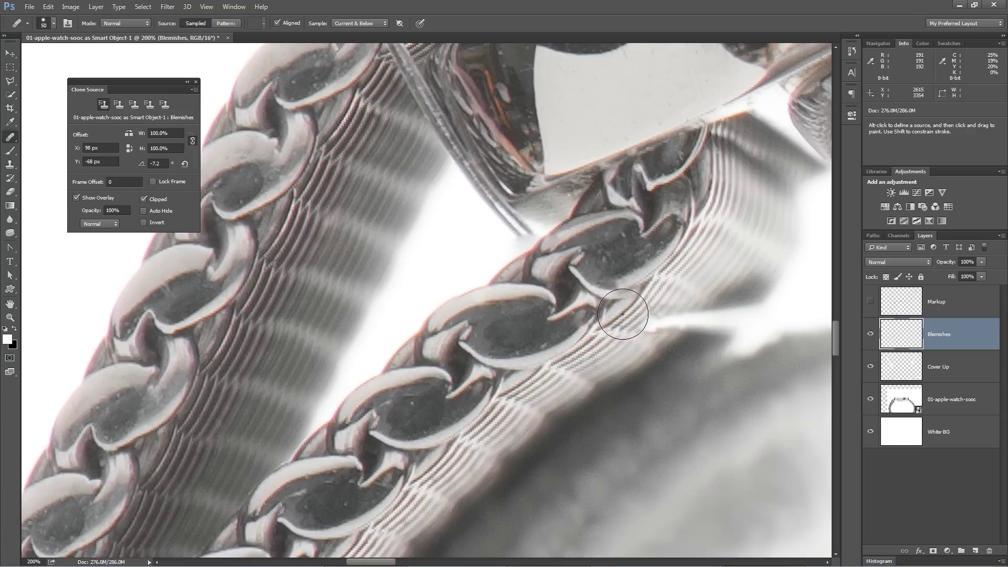
Try to heal the remaining strand across the lower band's mesh with the rotated source
mouse_move(623, 314)
mouse_down()
mouse_move(644, 305)
mouse_move(639, 325)
mouse_move(676, 321)
mouse_up()
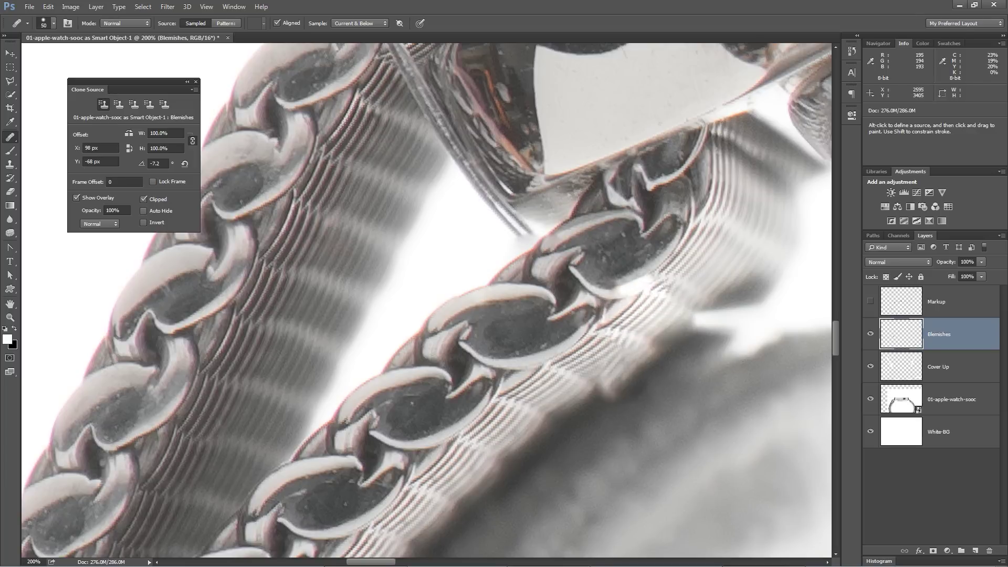
click(635, 290)
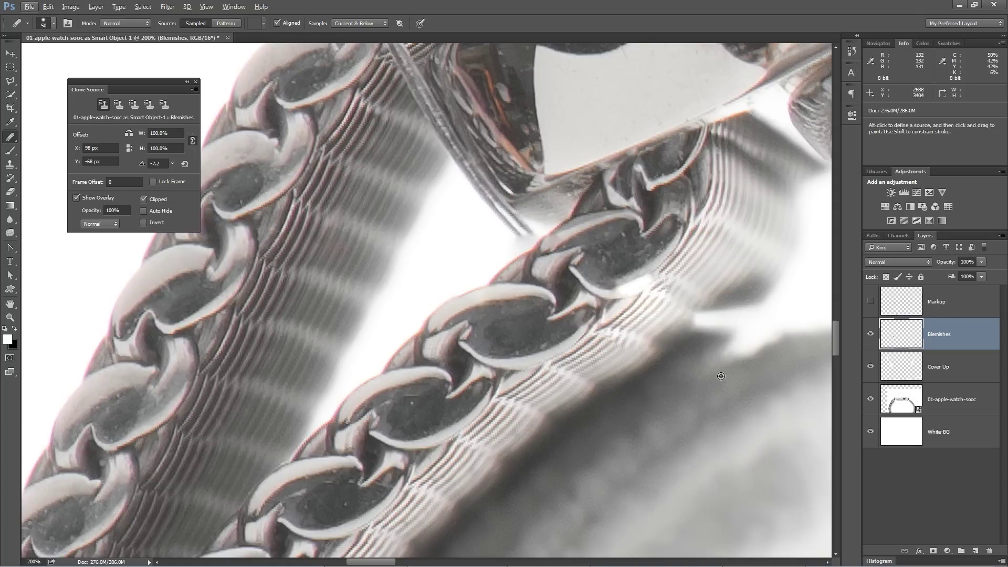
drag(641, 294, 687, 321)
drag(606, 302, 604, 304)
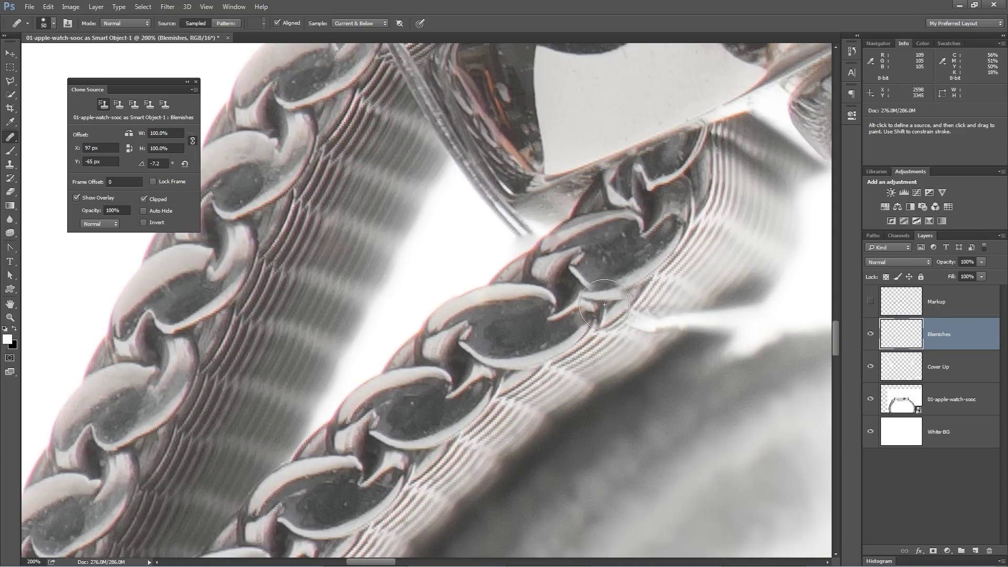
Reset the Clone Source rotation to 0° and sample where the neighbouring link's lower edge meets the mesh
click(184, 164)
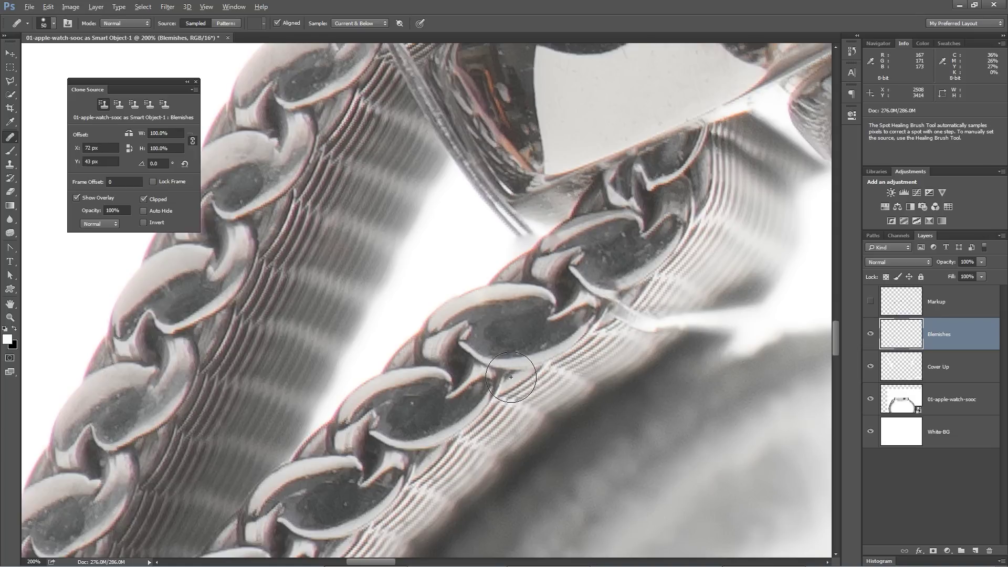
alt+click(507, 372)
click(606, 307)
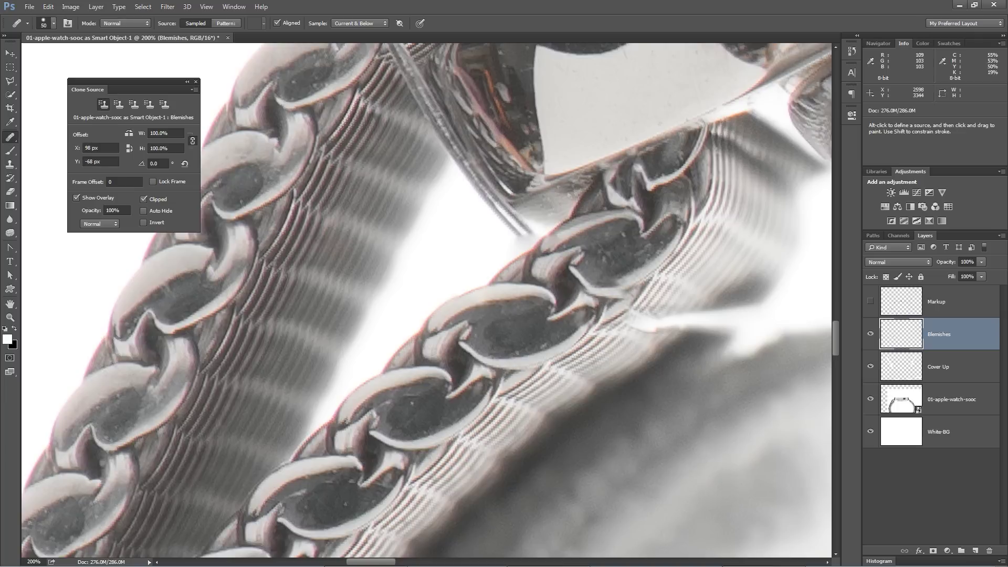
click(589, 323)
alt+click(498, 379)
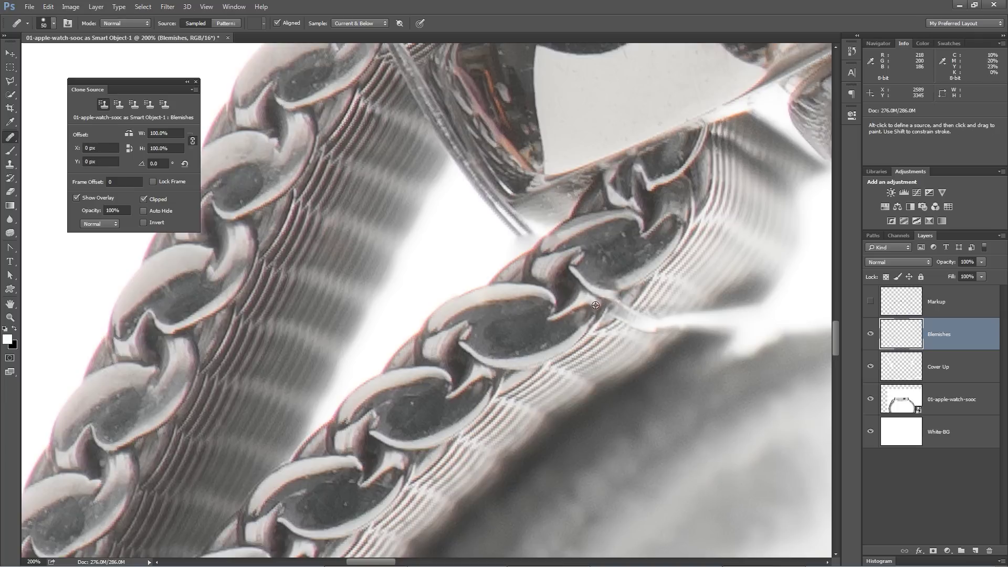
Heal the strand across the link's lower edge and the mesh, resampling the neighbouring link's inner corner for the second stroke
right_click(595, 310)
key(Escape)
mouse_move(595, 310)
mouse_down()
mouse_move(648, 271)
mouse_move(643, 315)
mouse_move(672, 321)
mouse_up()
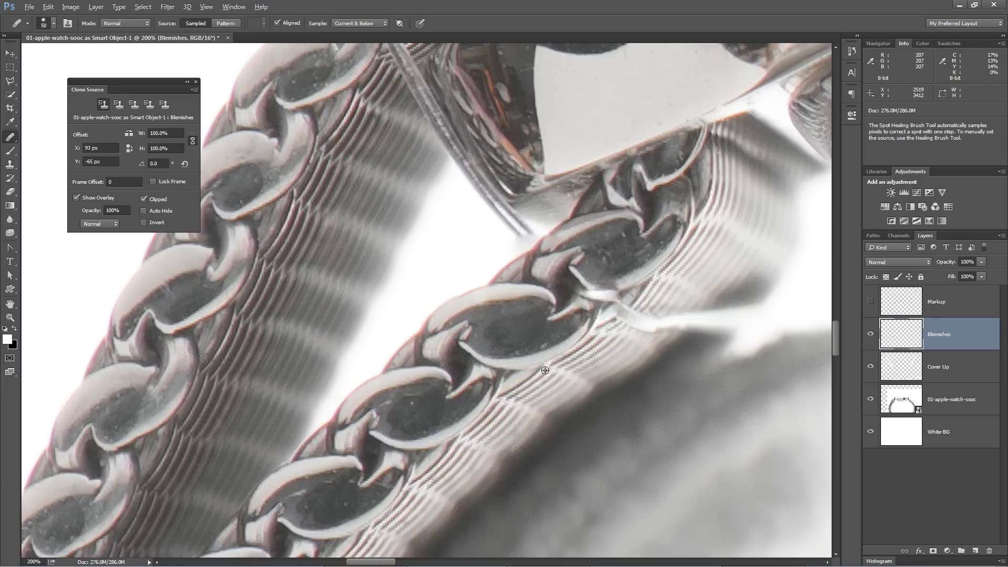
alt+click(471, 352)
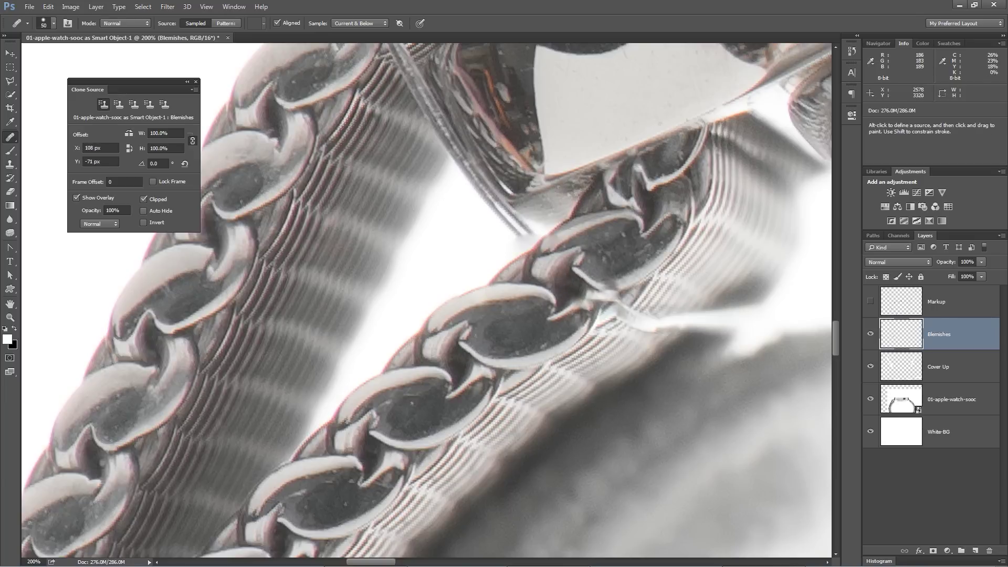
mouse_move(583, 274)
mouse_down()
mouse_move(615, 307)
mouse_move(690, 316)
mouse_up()
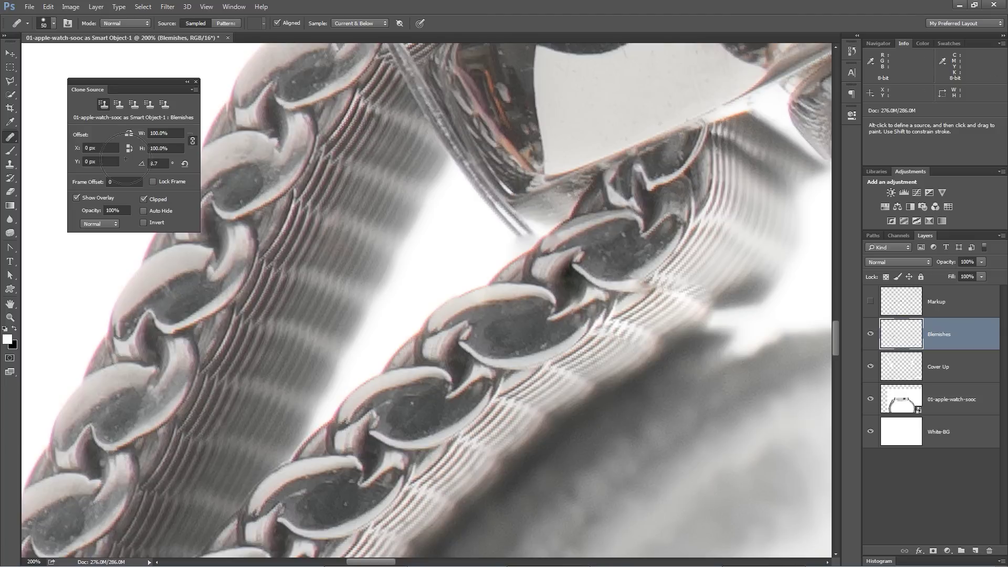
Set the Clone Source rotation to -8.3°, resample the neighbouring link's lower edge, and try to heal the repaired link's lower edge
drag(56, 167, 53, 167)
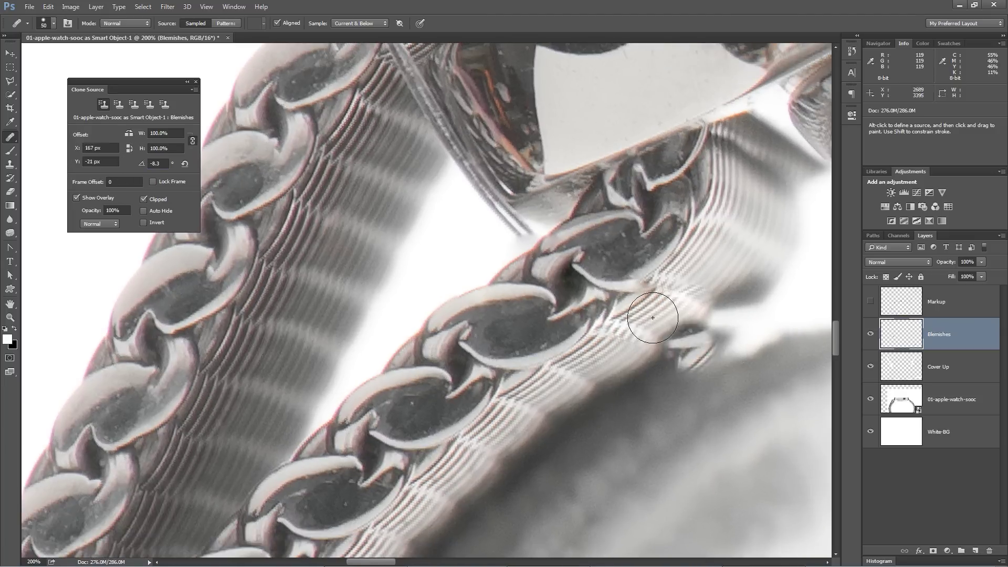
alt+click(505, 369)
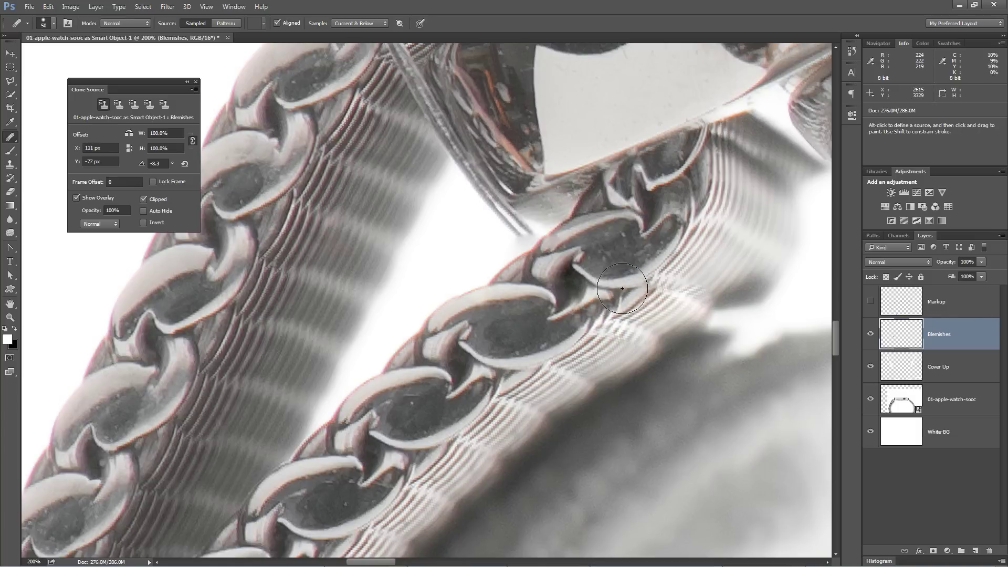
drag(619, 288, 702, 207)
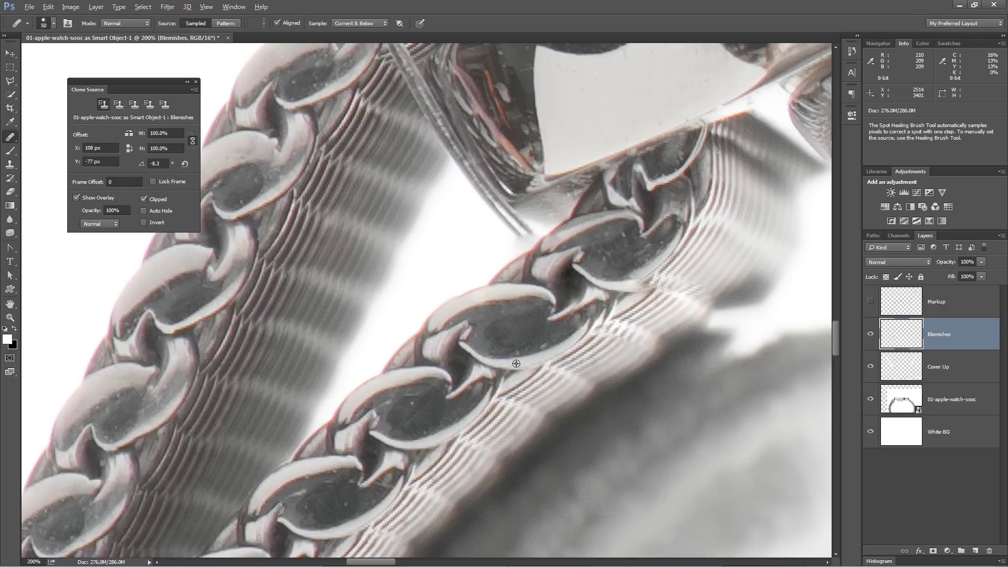
Set the Clone Source rotation to -14.4° and heal the repaired link's lower edge and the adjoining mesh
click(632, 280)
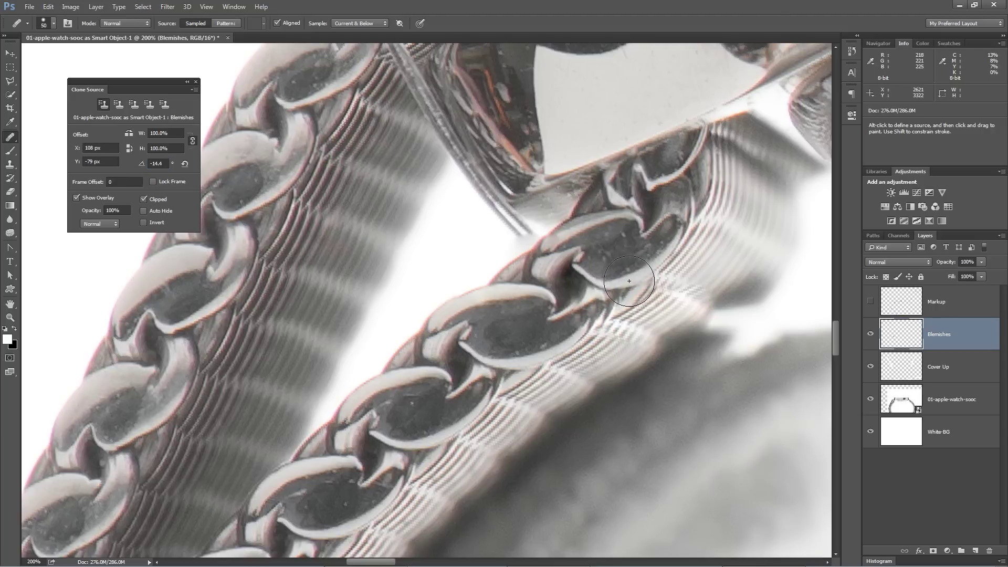
mouse_move(629, 281)
mouse_down()
mouse_move(643, 279)
mouse_move(633, 302)
mouse_move(642, 311)
mouse_up()
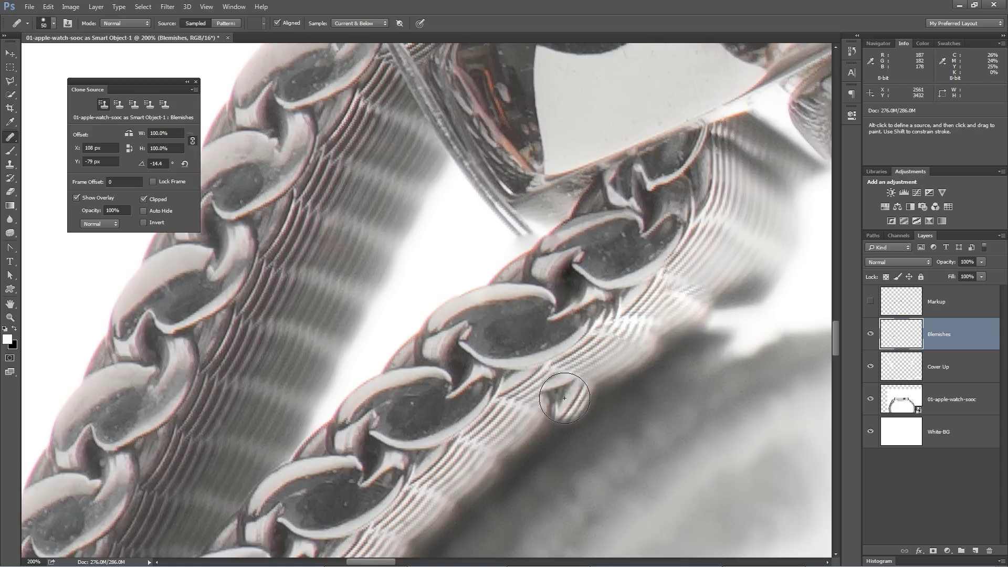
click(672, 323)
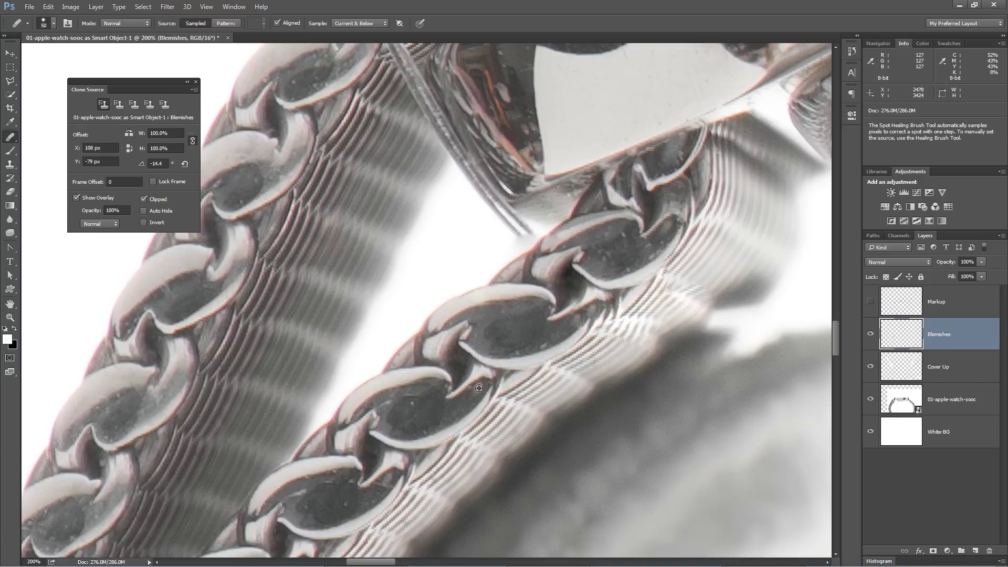
Reset the Clone Source rotation to 0° and try to heal the strand at the repaired link's inner corner
alt+click(205, 176)
click(183, 163)
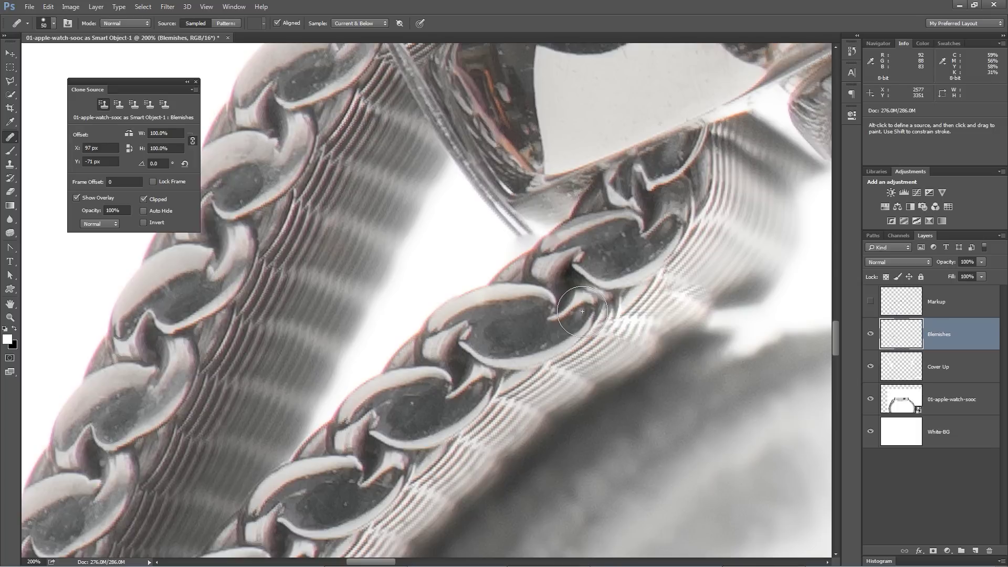
mouse_move(580, 311)
mouse_down()
mouse_move(590, 306)
mouse_move(565, 316)
mouse_move(603, 307)
mouse_up()
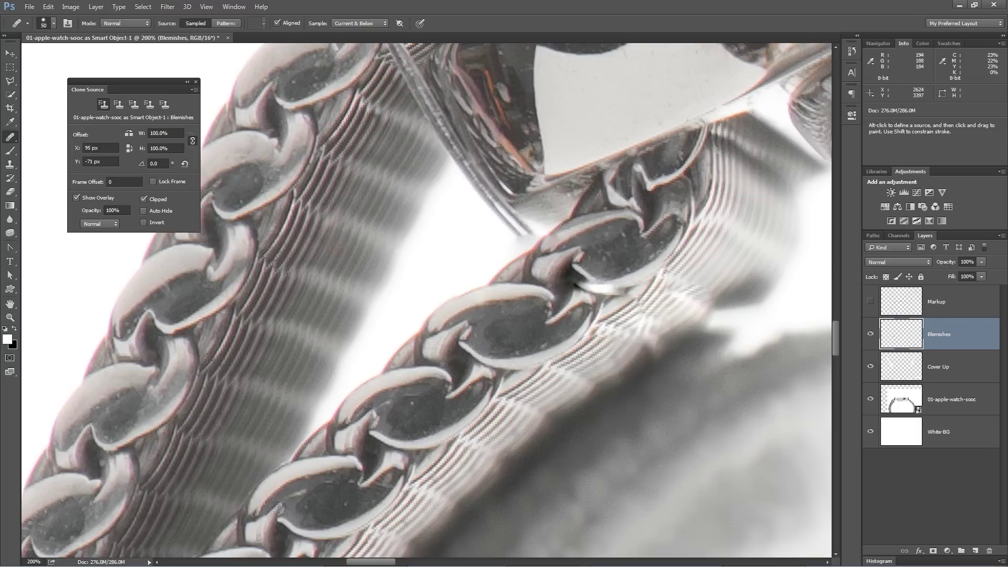
key(alt)
key(ctrl+alt+z)
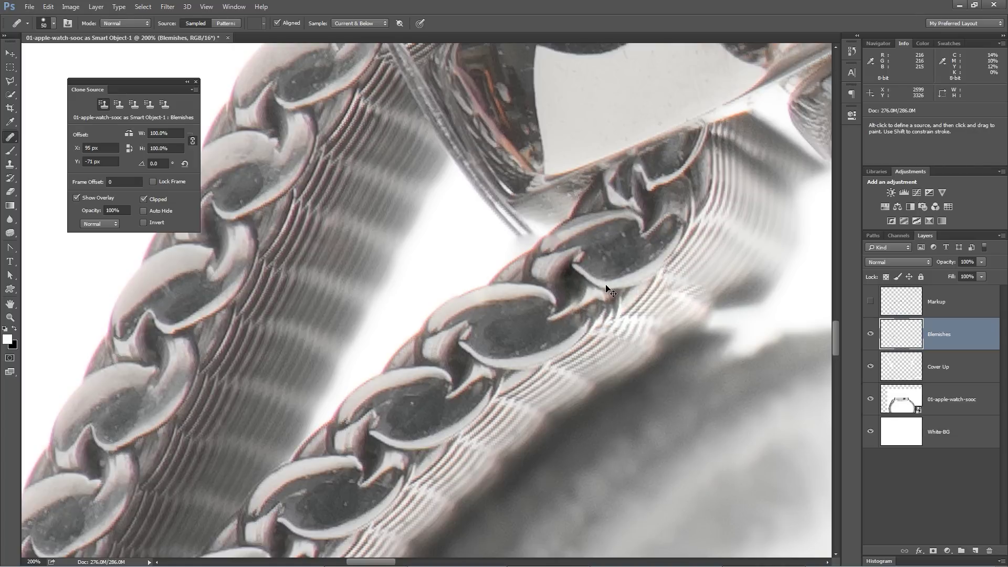
Resample the neighbouring link's inner corner and lower edge, and heal the matching corner and edge of the repaired link
alt+click(481, 382)
drag(589, 303, 555, 331)
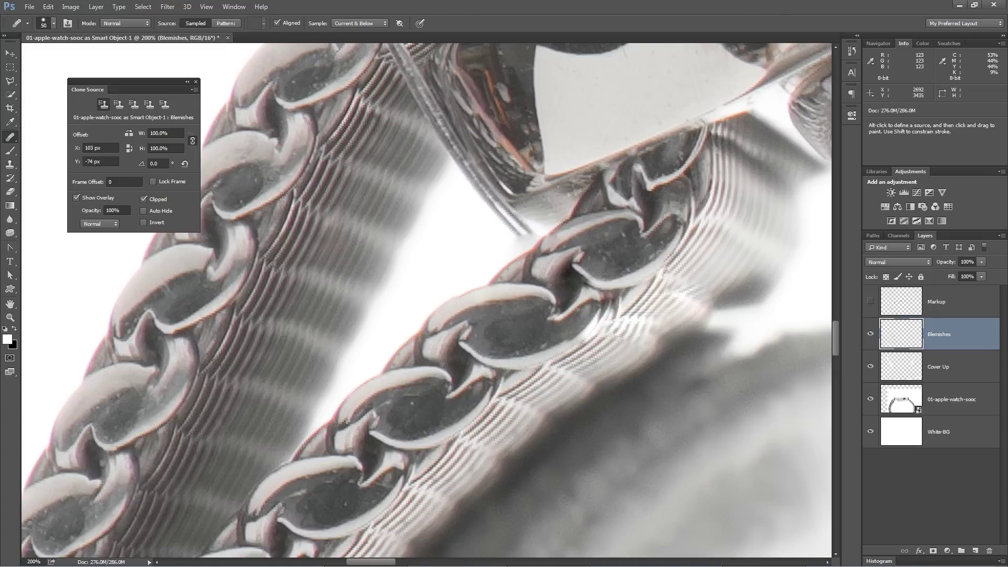
alt+click(552, 361)
drag(583, 325, 594, 309)
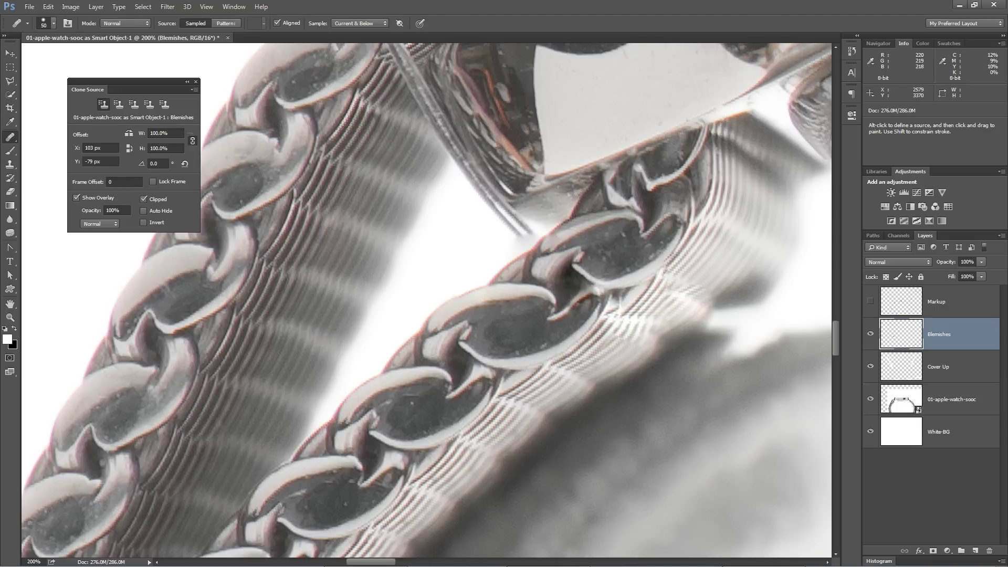
Clone the neighbouring link's inner corner onto the repaired link using the Clone Stamp at size 40, comparing with Blemishes hidden and shown
click(13, 164)
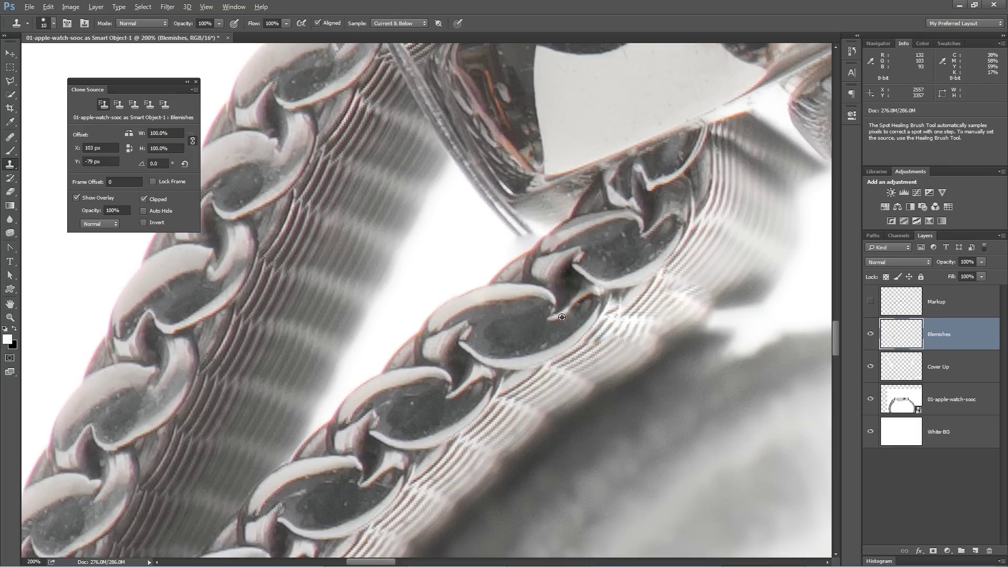
alt+click(476, 377)
key(bracketright)
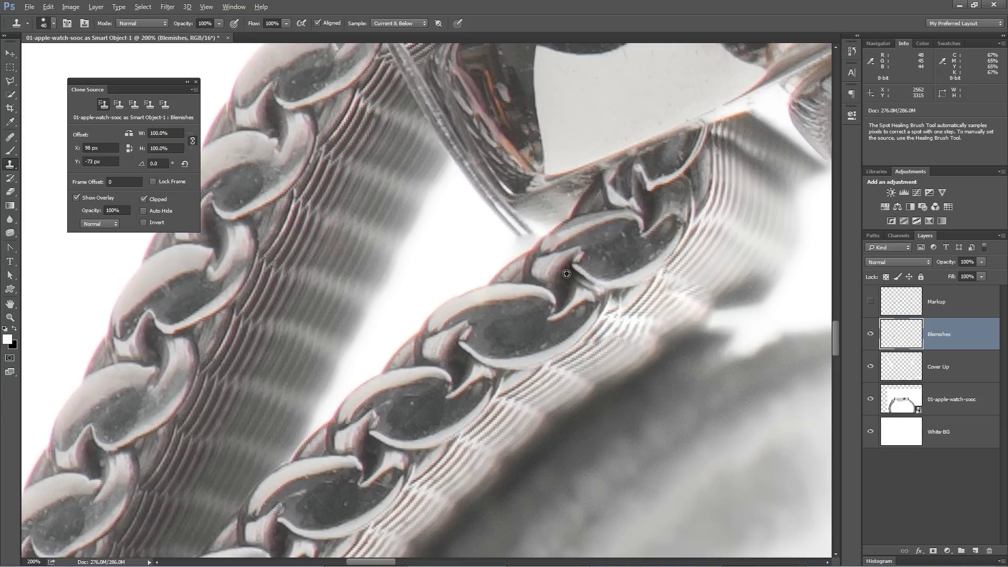
click(870, 333)
click(870, 333)
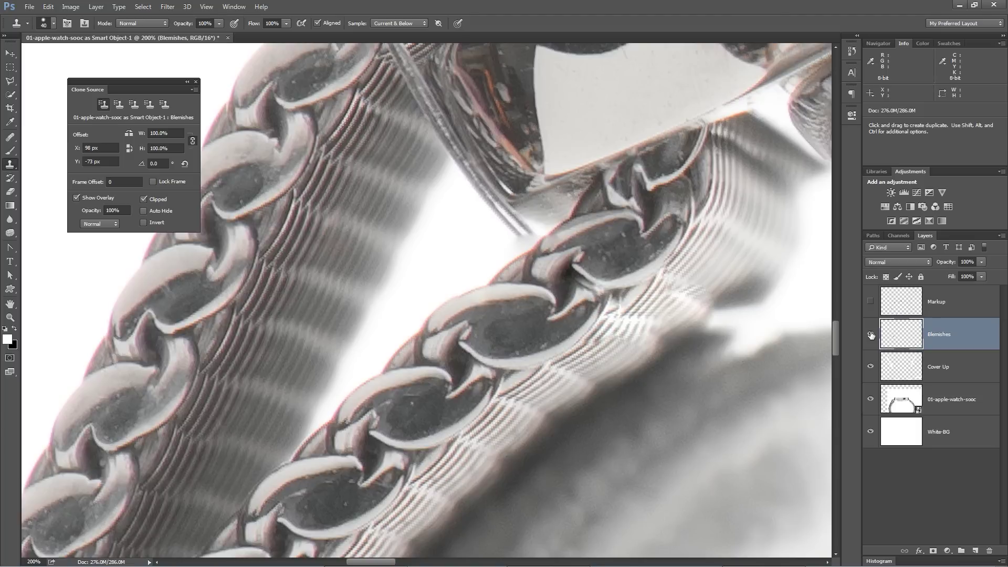
Clone the neighbouring link's pointed inner tip onto the repaired link and compare it with Blemishes hidden and shown
alt+click(461, 341)
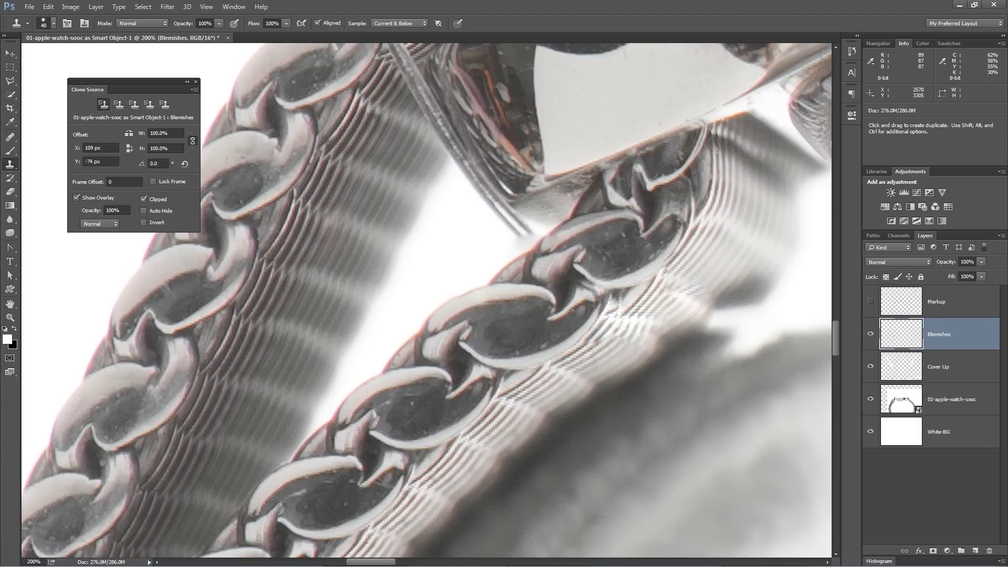
click(870, 335)
click(870, 336)
click(871, 337)
click(870, 337)
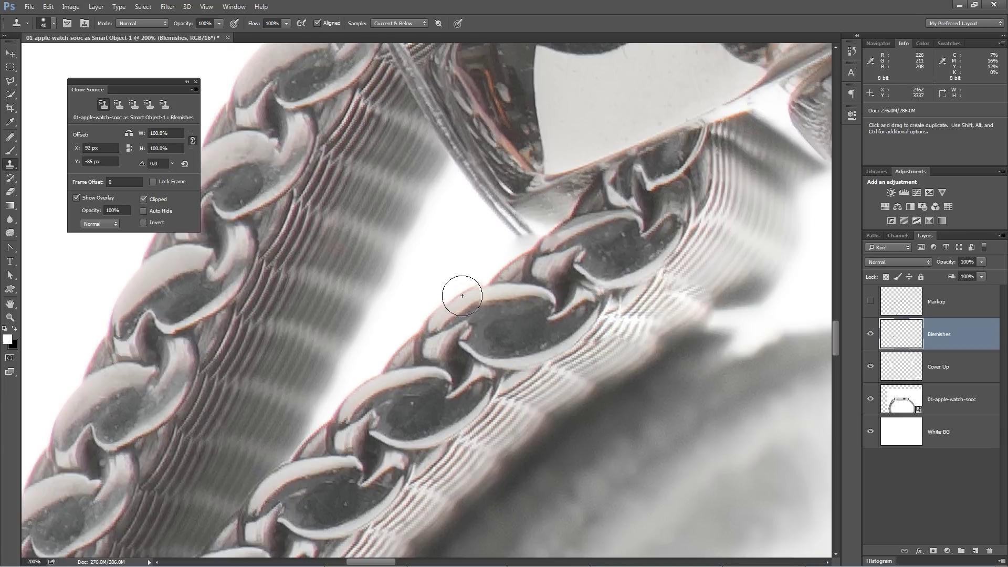
Set the Clone Source rotation to 11.3° and compare the repaired link with the Blemishes layer hidden and shown
drag(158, 164, 201, 162)
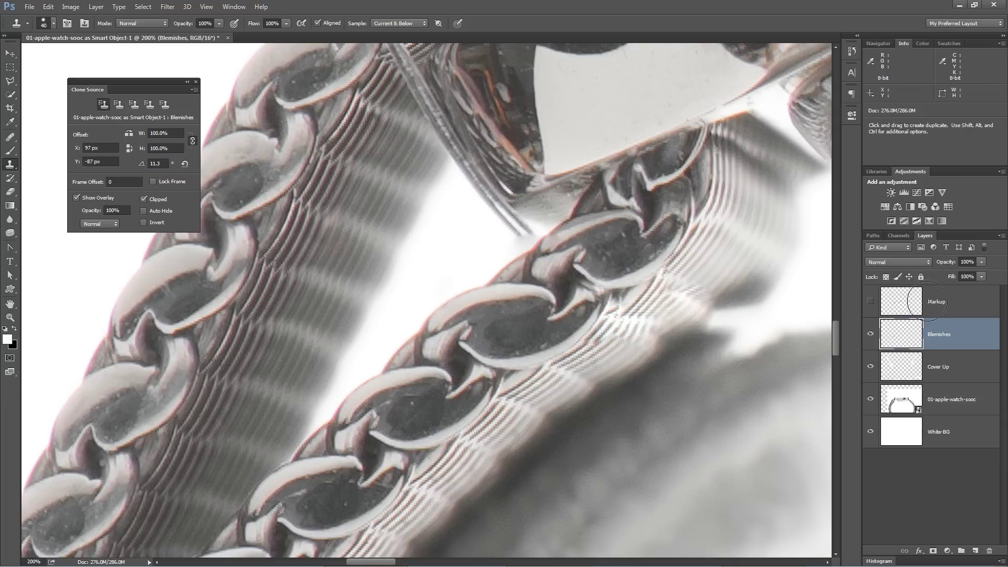
click(870, 334)
click(870, 334)
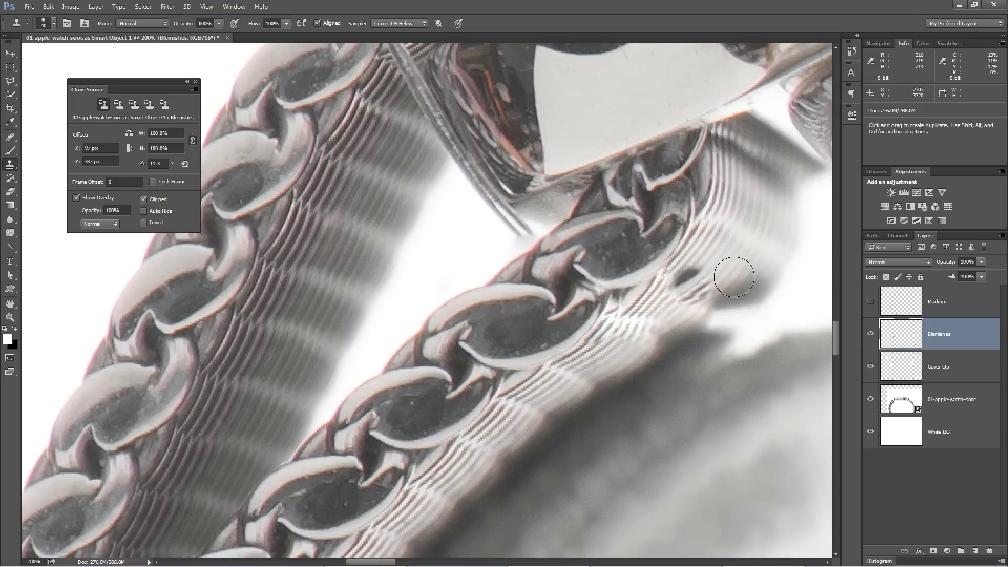
click(871, 334)
click(871, 334)
click(873, 334)
click(873, 334)
click(867, 333)
click(868, 333)
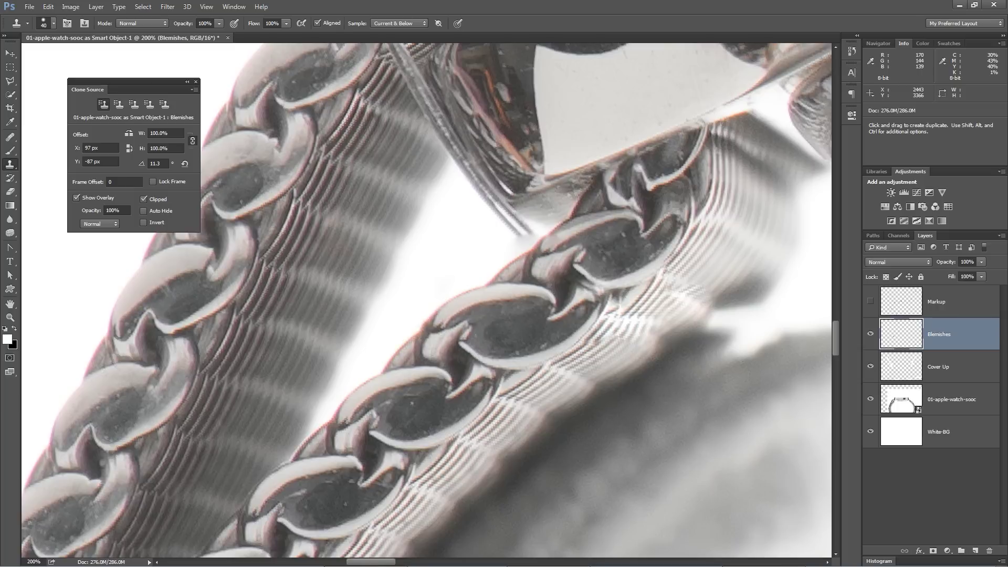
Examine the strand crossing the upper chain link beside the watch case
drag(575, 255, 559, 300)
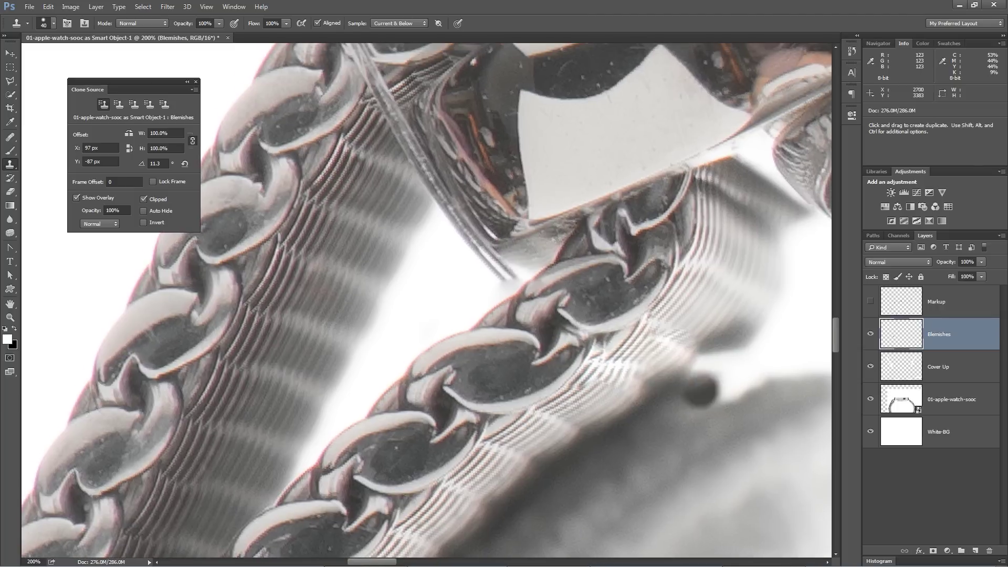
drag(519, 381, 619, 452)
mouse_move(456, 239)
mouse_down()
mouse_move(595, 333)
mouse_move(548, 357)
mouse_up()
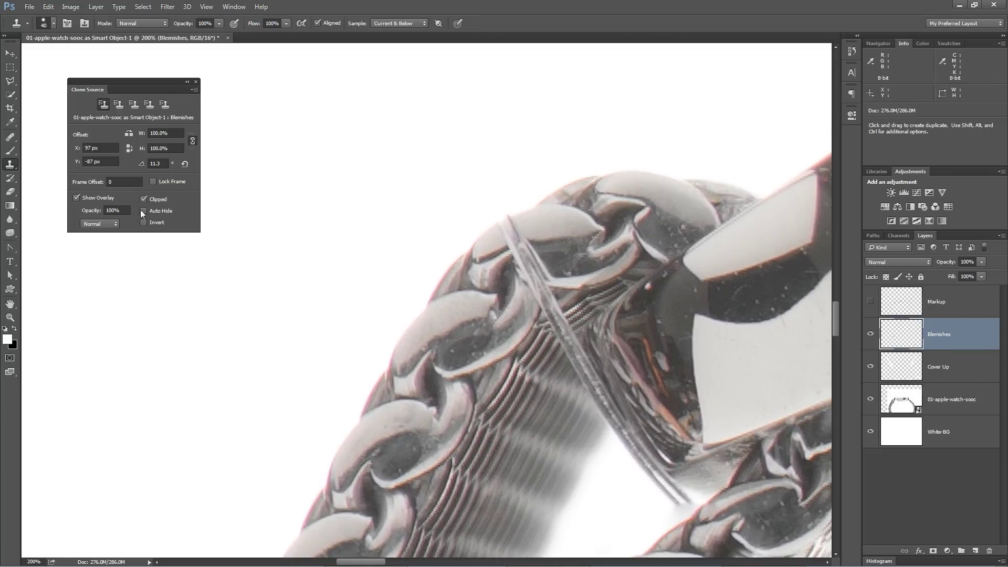
key(z)
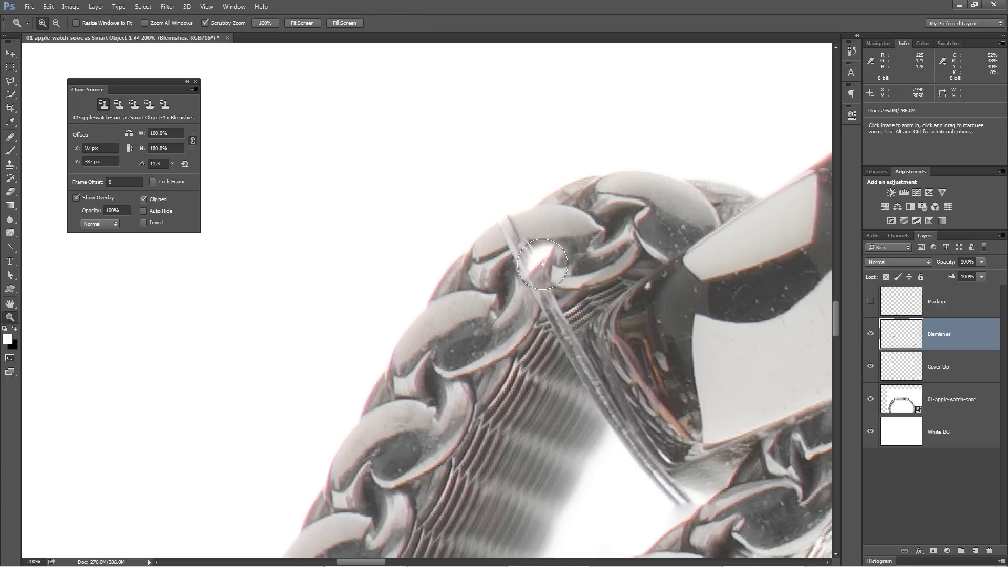
click(546, 267)
mouse_move(545, 268)
mouse_down()
mouse_move(523, 276)
mouse_move(569, 337)
mouse_up()
alt+click(514, 303)
key(j)
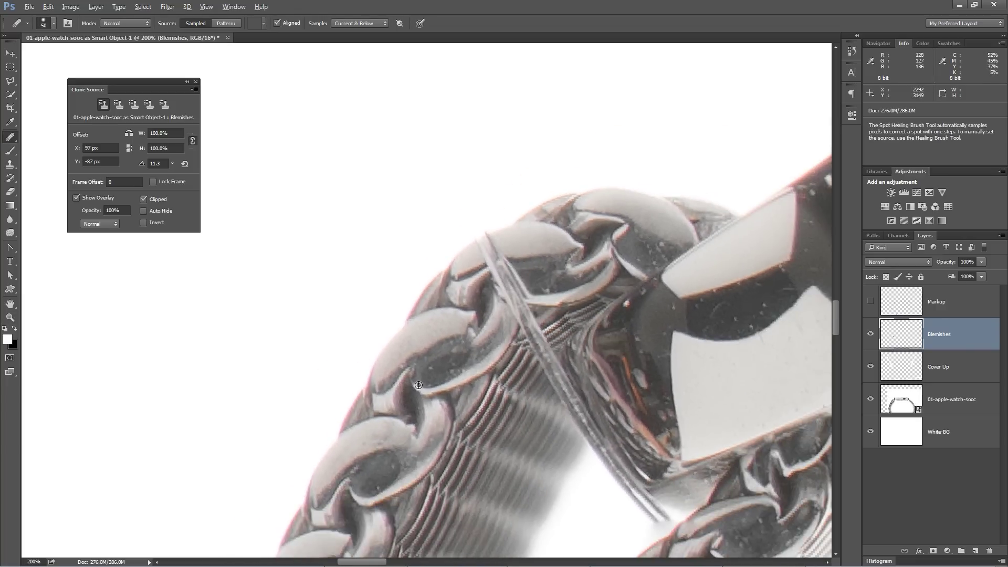
key(v)
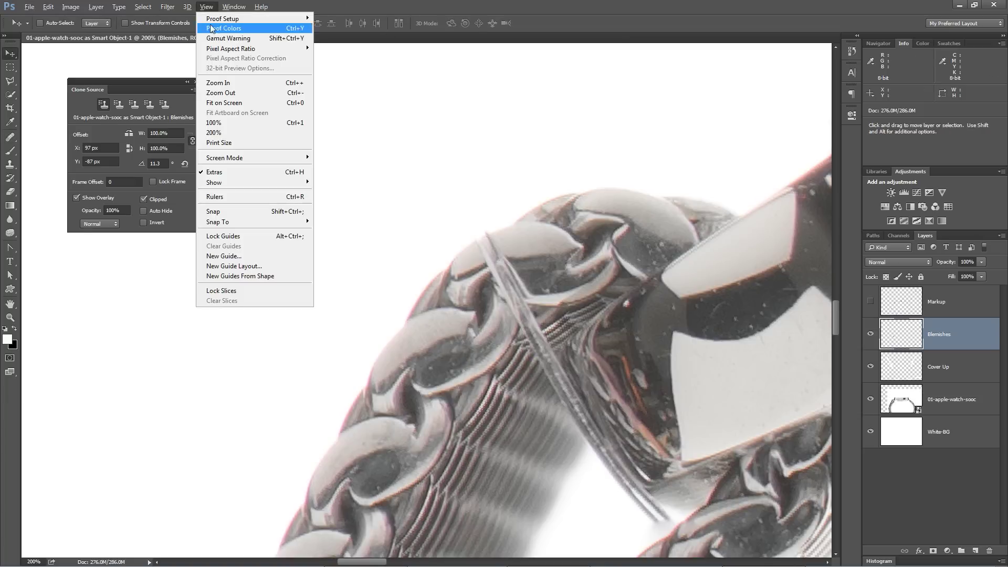
click(207, 7)
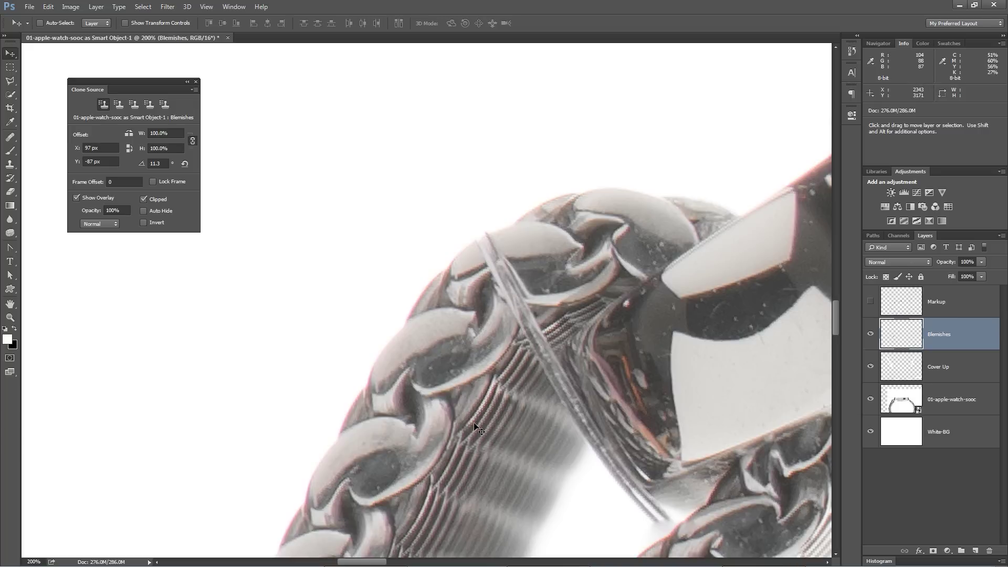
Set the Clone Source rotation to 22.6°, sample the lower link's inner corner, and try to heal the strand across the upper link
key(j)
click(412, 378)
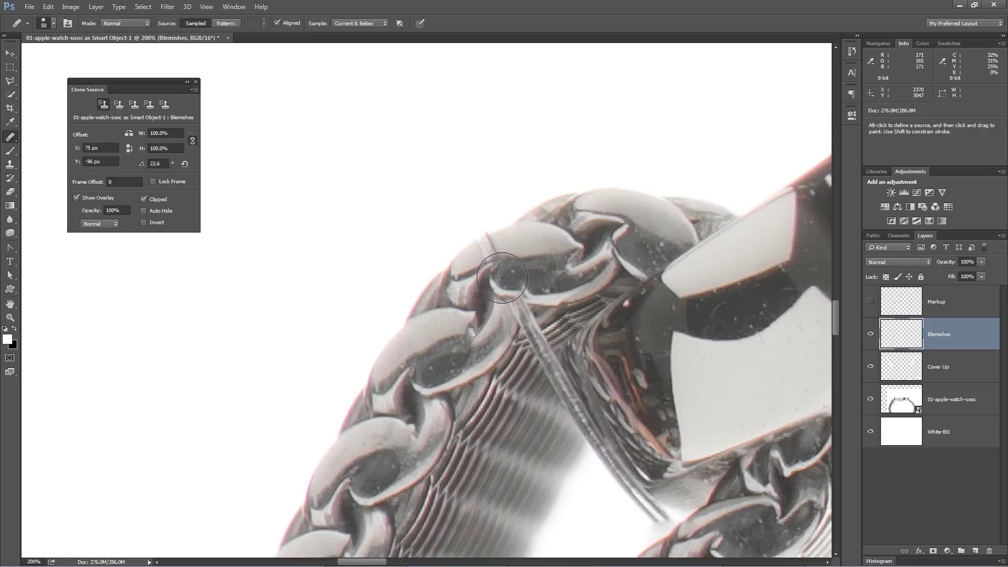
drag(502, 280, 571, 280)
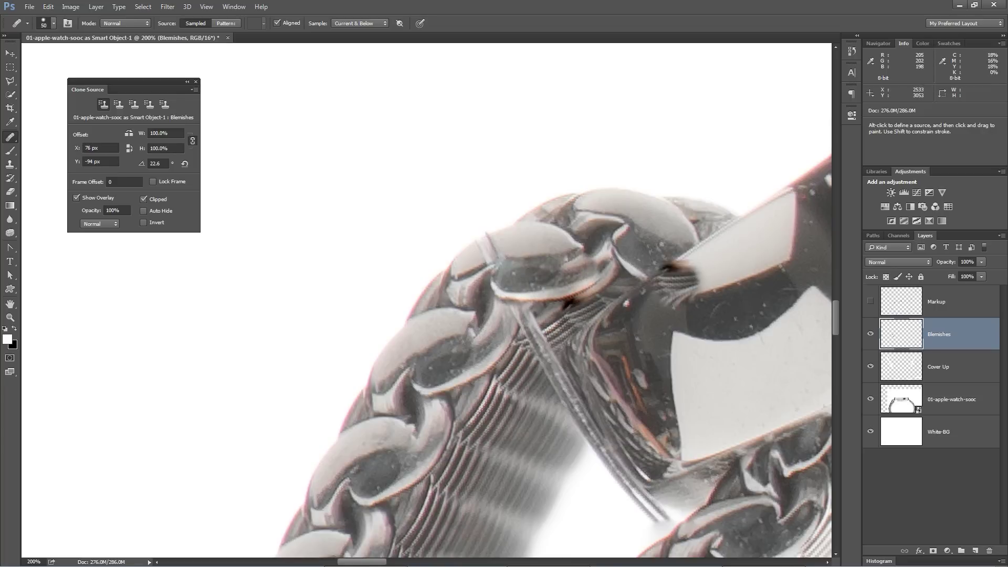
key(ctrl+z)
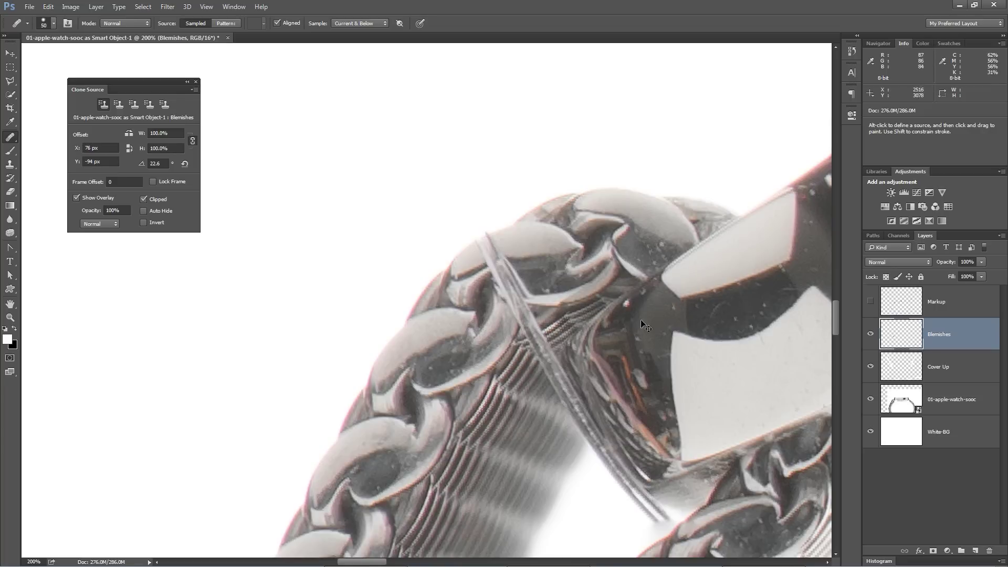
Resample the lower link's inner corner and heal the strand across the upper link's dark center and lower edge
alt+click(412, 375)
alt+click(404, 377)
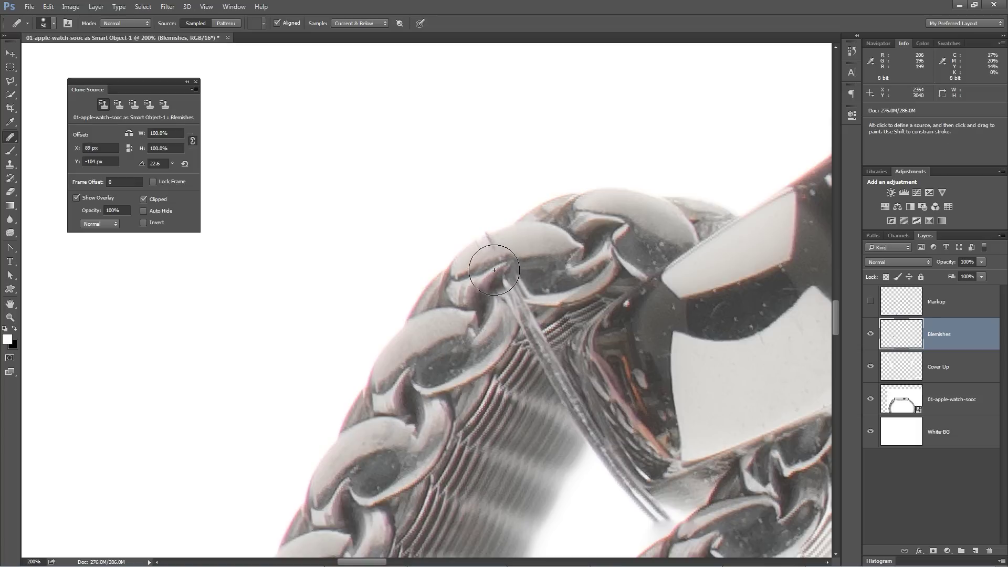
drag(491, 270, 567, 282)
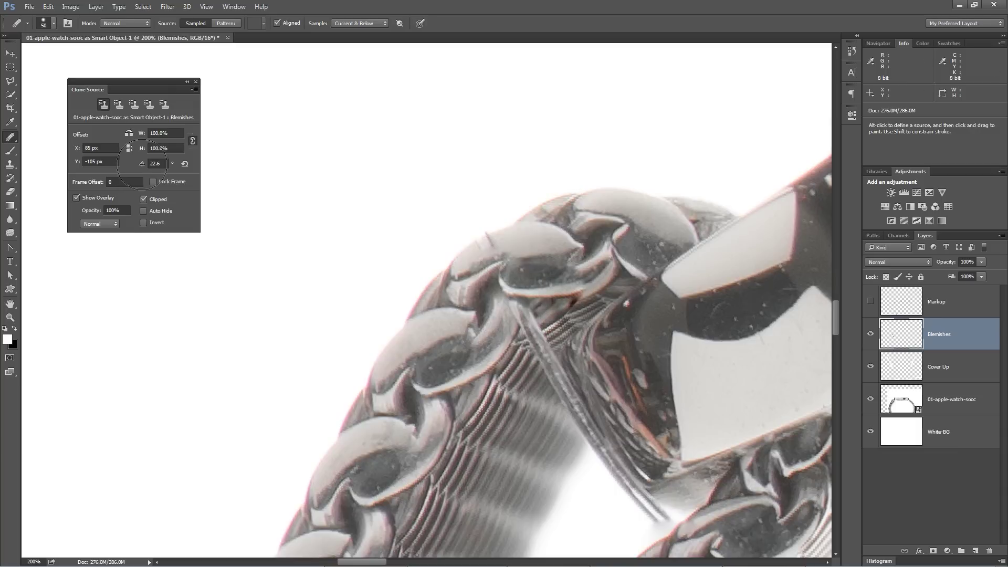
Set the Clone Source rotation to 26.8°, resample the lower link's inner corner, and heal the upper link's inner corner and lower edge
alt+click(401, 379)
drag(495, 266, 556, 276)
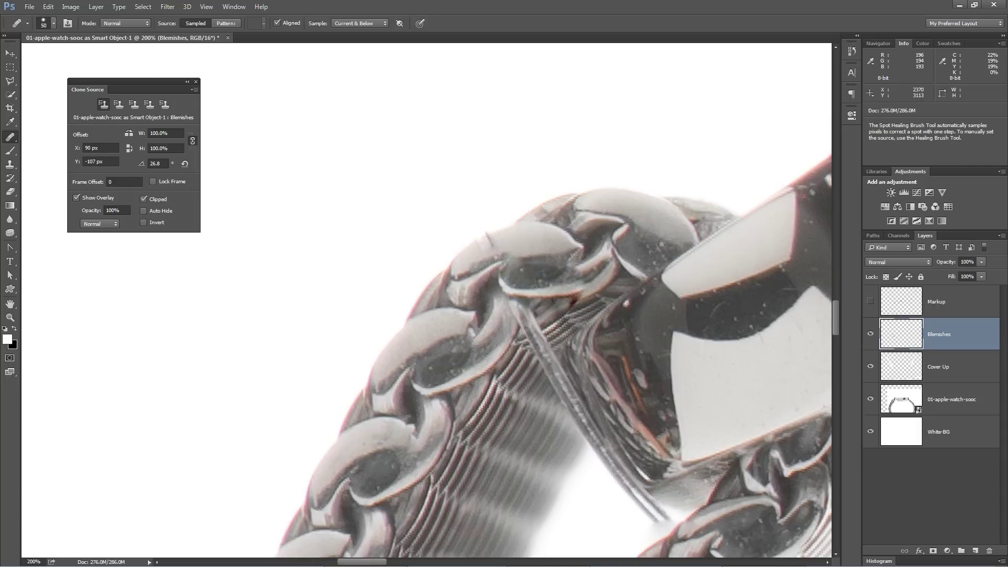
alt+click(398, 385)
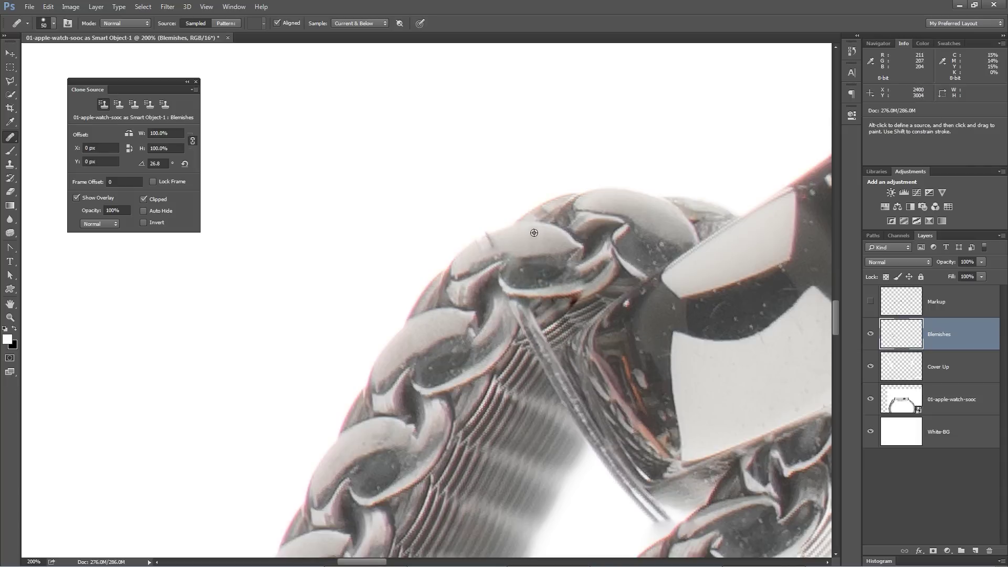
click(488, 271)
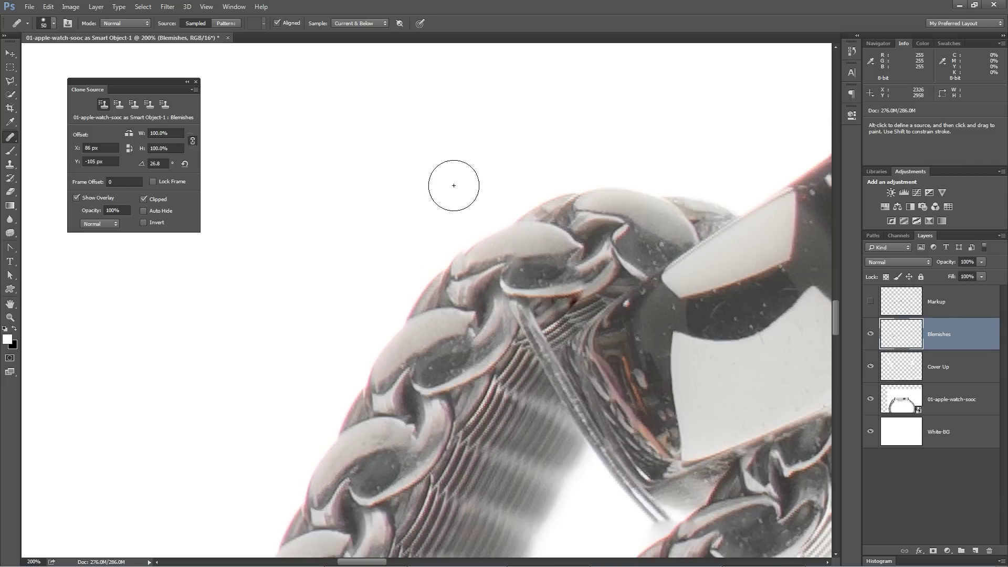
alt+click(402, 375)
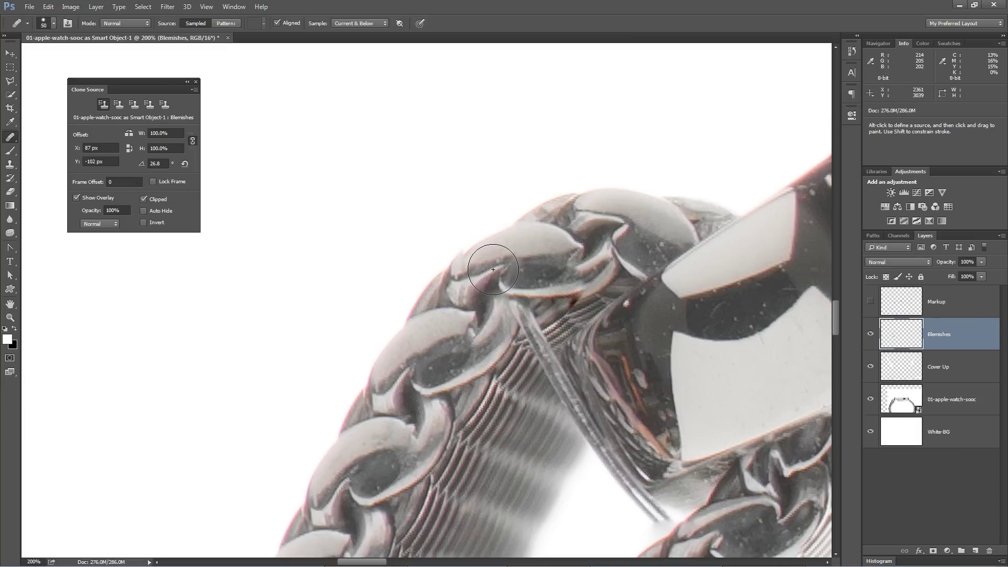
mouse_move(492, 268)
mouse_down()
mouse_move(532, 320)
mouse_move(569, 286)
mouse_up()
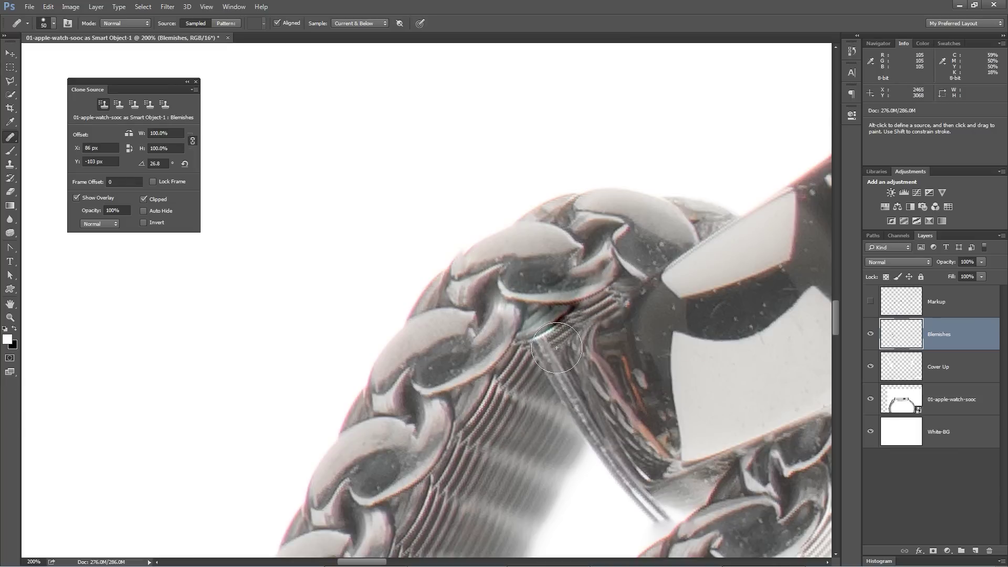
Clone the lower link's bottom edge onto the upper link and adjoining mesh, comparing the repair with Blemishes hidden and shown
key(s)
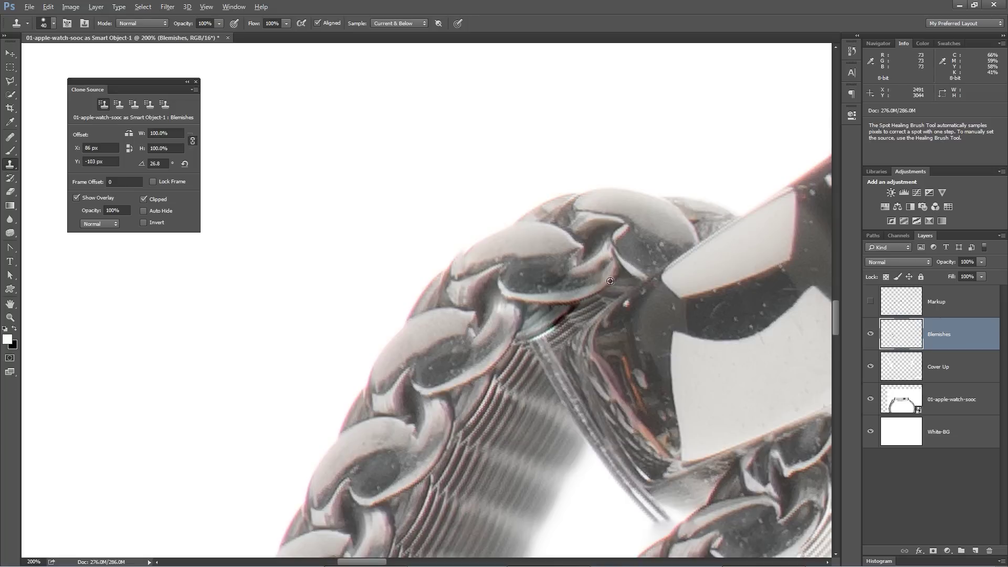
key(alt)
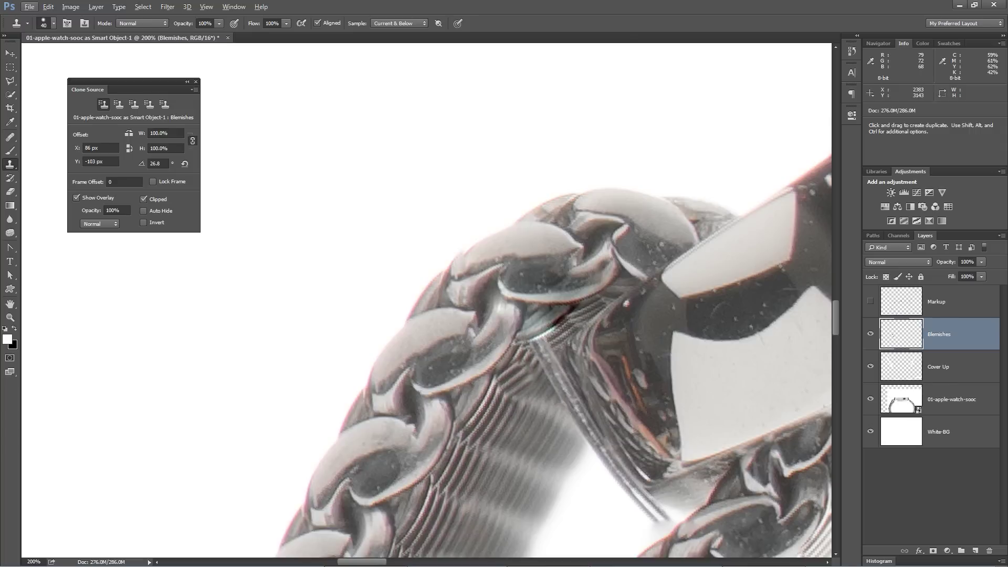
alt+click(458, 381)
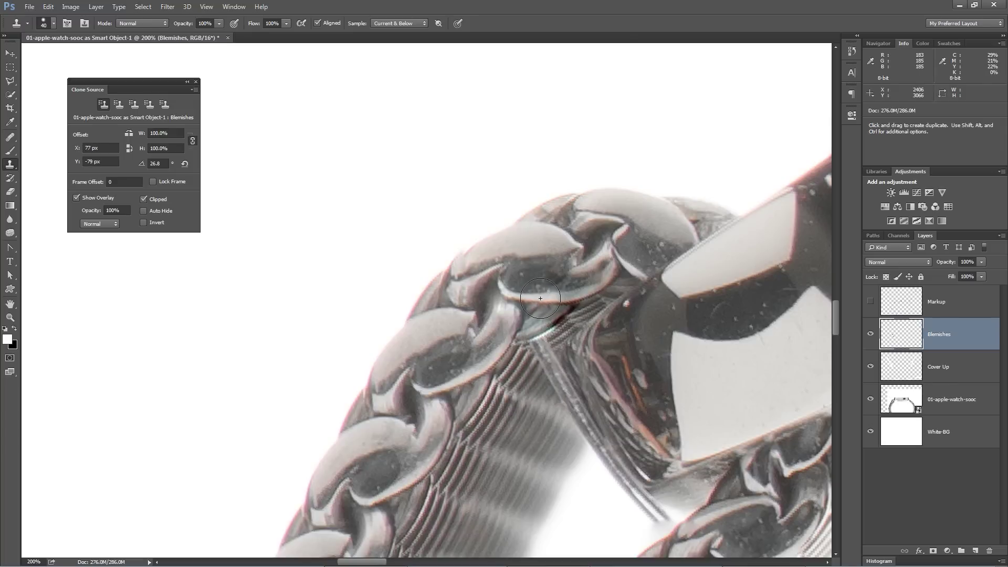
drag(540, 298, 583, 283)
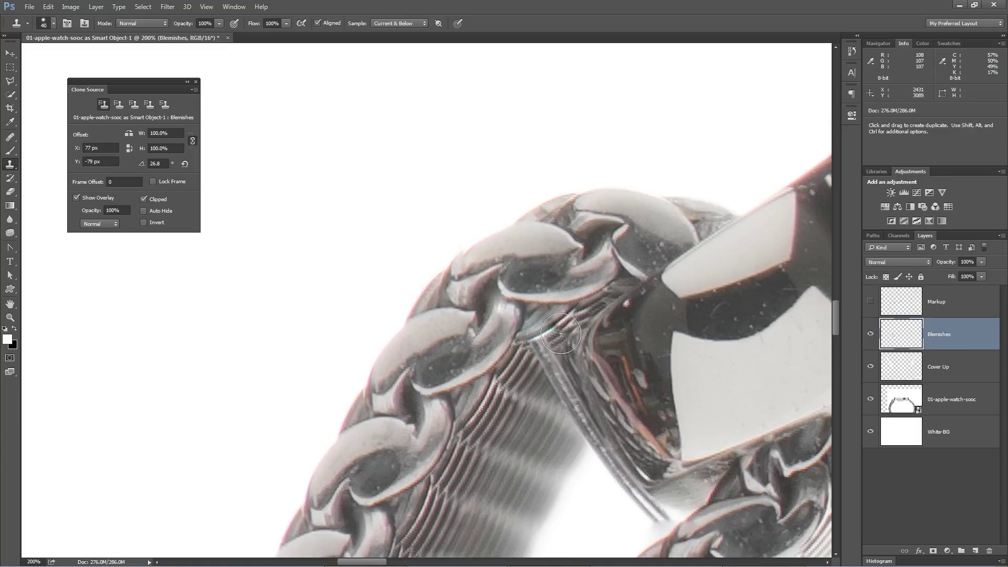
alt+click(376, 362)
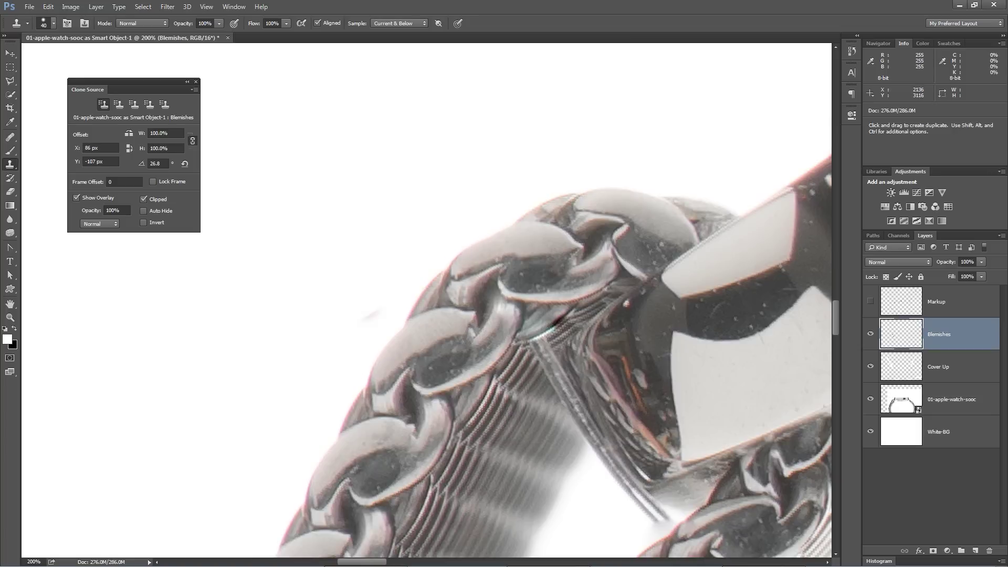
click(871, 335)
click(871, 335)
click(871, 335)
click(871, 335)
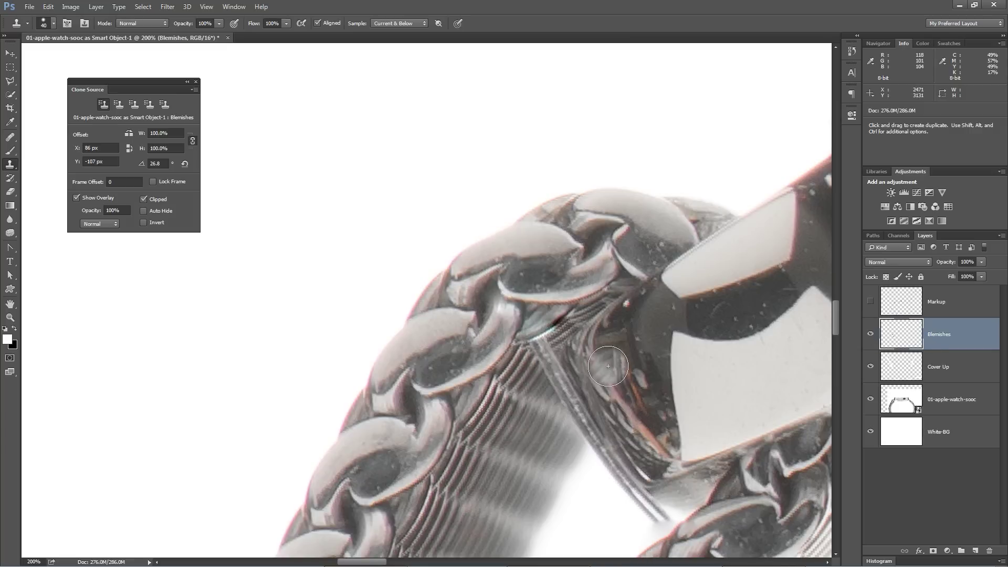
Review the remaining marked flaws on the whole photo with the Markup layer shown, then reset the Clone Source rotation and close Clone Source
key(v)
drag(687, 424, 466, 262)
scroll(466, 262, down, 5)
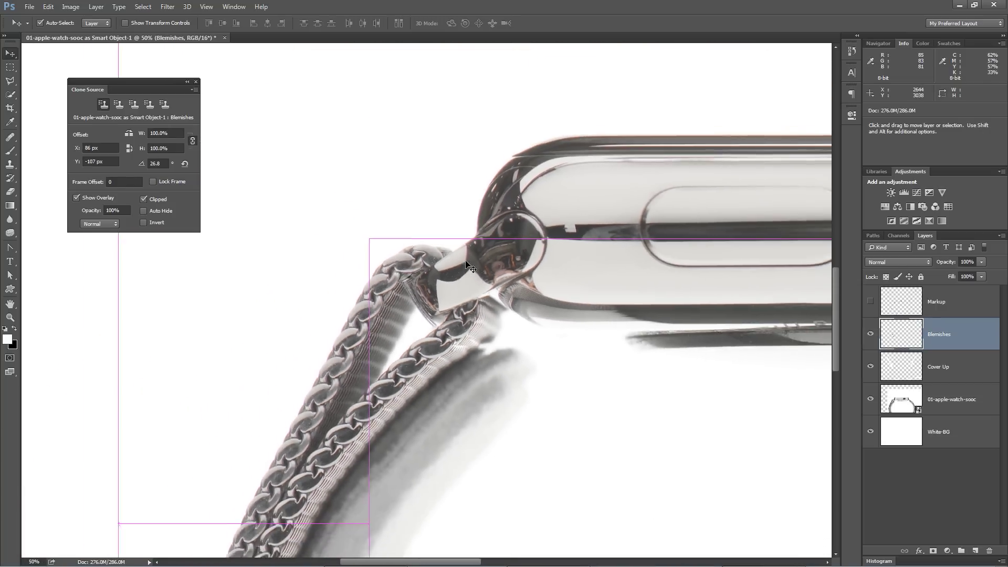
drag(632, 331, 444, 305)
key(ctrl+minus)
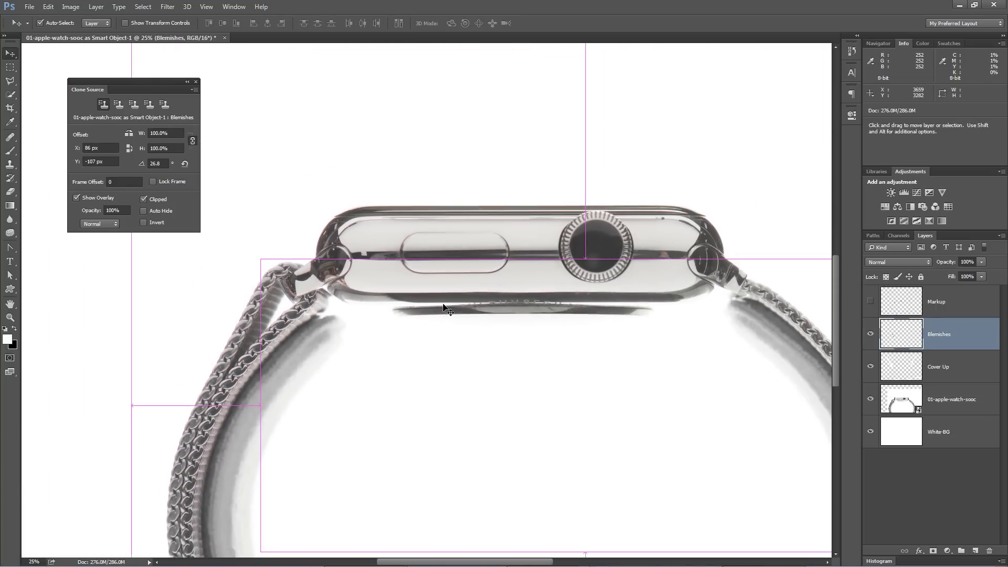
key(ctrl+minus)
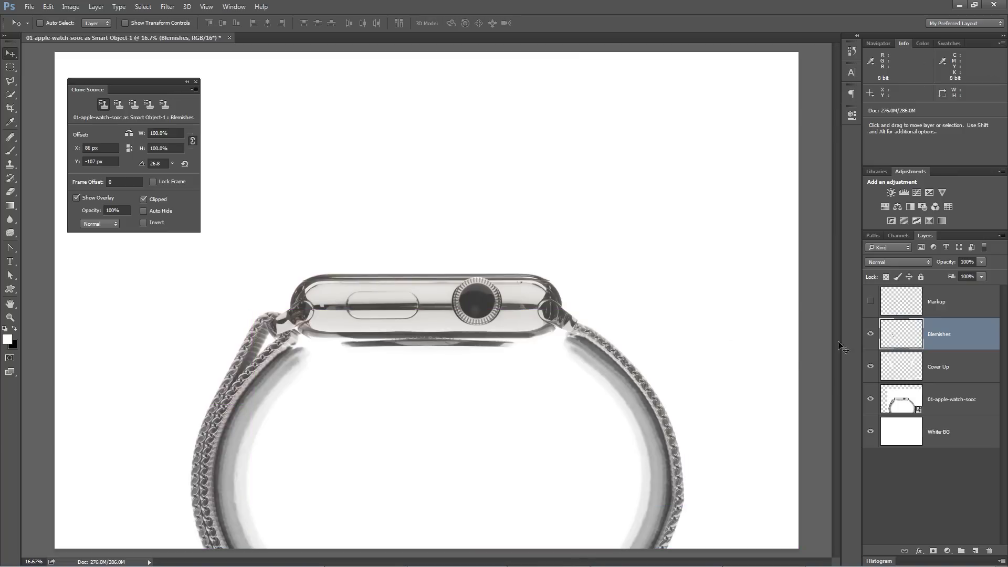
click(870, 302)
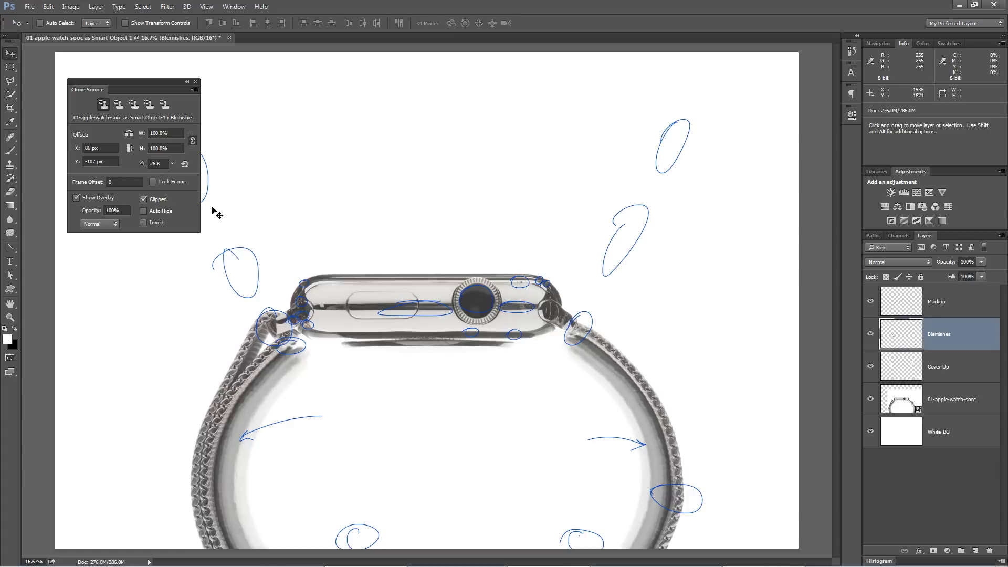
click(184, 164)
click(196, 81)
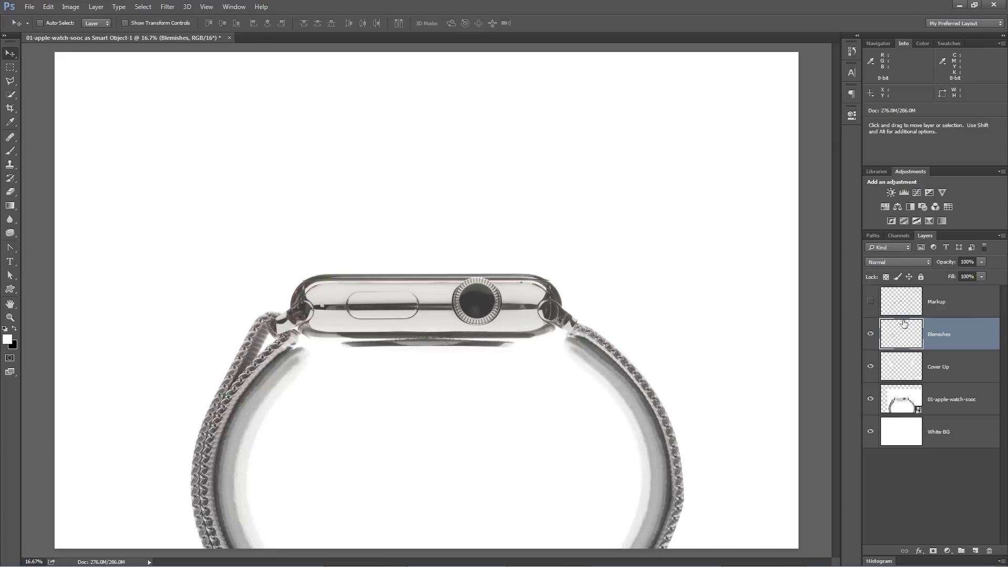
Heal the specks and debris on and between the chain links at the bottom end of the left band
key(z)
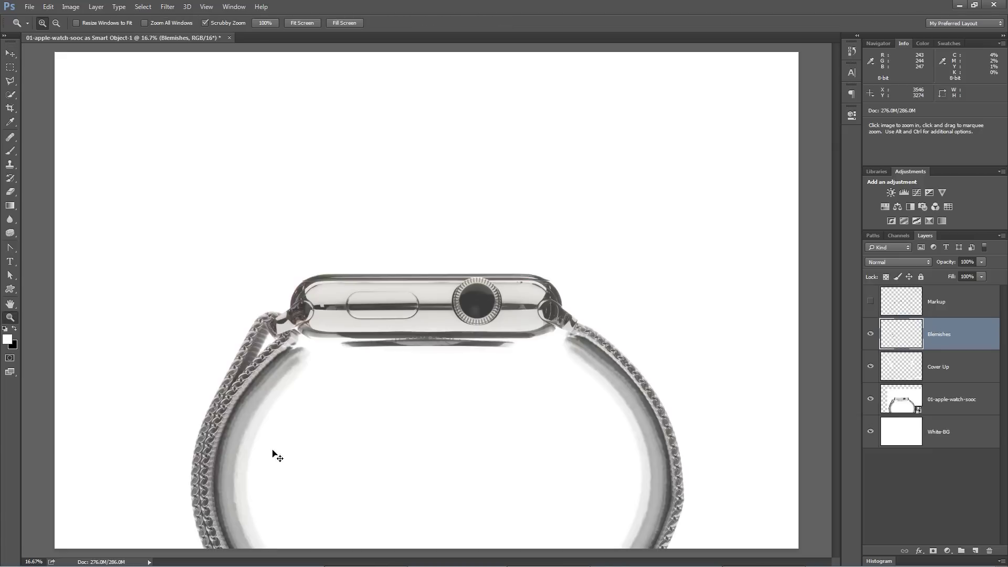
click(235, 520)
click(235, 520)
click(235, 520)
drag(235, 520, 315, 321)
click(315, 336)
click(294, 362)
click(295, 364)
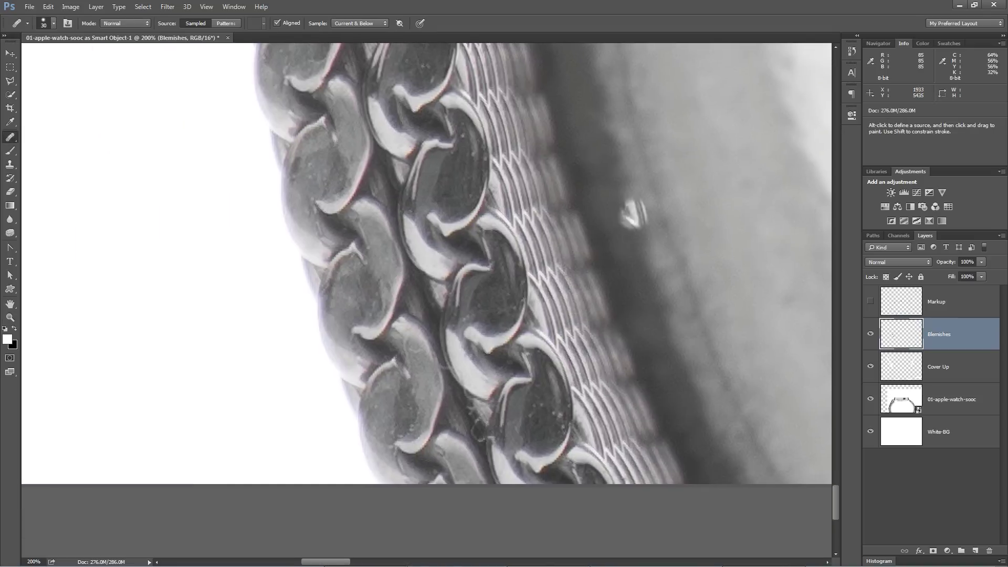
drag(558, 416, 527, 430)
Heal the specks on the left band's links just above its bottom end, sampling clean metal nearby
mouse_move(457, 210)
mouse_down()
mouse_move(480, 320)
mouse_move(559, 234)
mouse_up()
click(515, 209)
drag(504, 210, 530, 396)
drag(472, 210, 530, 389)
drag(446, 221, 526, 284)
alt+click(528, 280)
click(527, 290)
drag(517, 236, 472, 336)
drag(530, 157, 444, 388)
key(bracketleft)
click(443, 266)
Heal the specks on the dark link centers along the middle of the left band, up to where the strands separate
drag(524, 183, 362, 357)
drag(420, 210, 493, 273)
click(440, 244)
drag(504, 184, 441, 341)
drag(473, 210, 446, 299)
drag(525, 210, 400, 289)
drag(422, 136, 372, 310)
click(378, 288)
drag(498, 205, 412, 309)
click(414, 307)
drag(535, 225, 483, 292)
click(554, 315)
drag(593, 204, 520, 297)
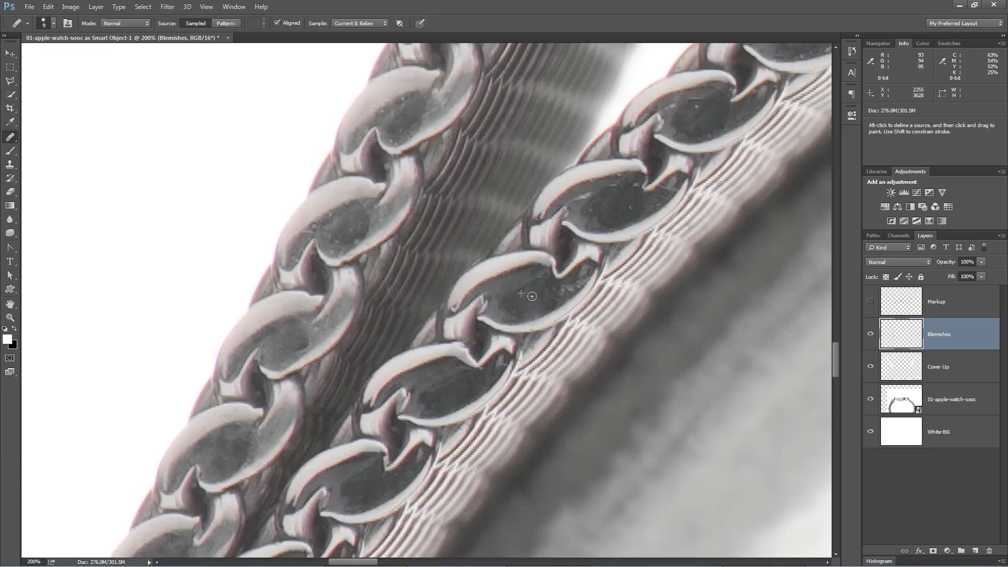
Reduce the healing brush and remove the fine specks from the inner strand's links above the point where the strands separate
drag(597, 183, 655, 288)
key(bracketleft)
key(bracketleft)
key(bracketleft)
key(bracketleft)
click(475, 205)
drag(514, 210, 363, 210)
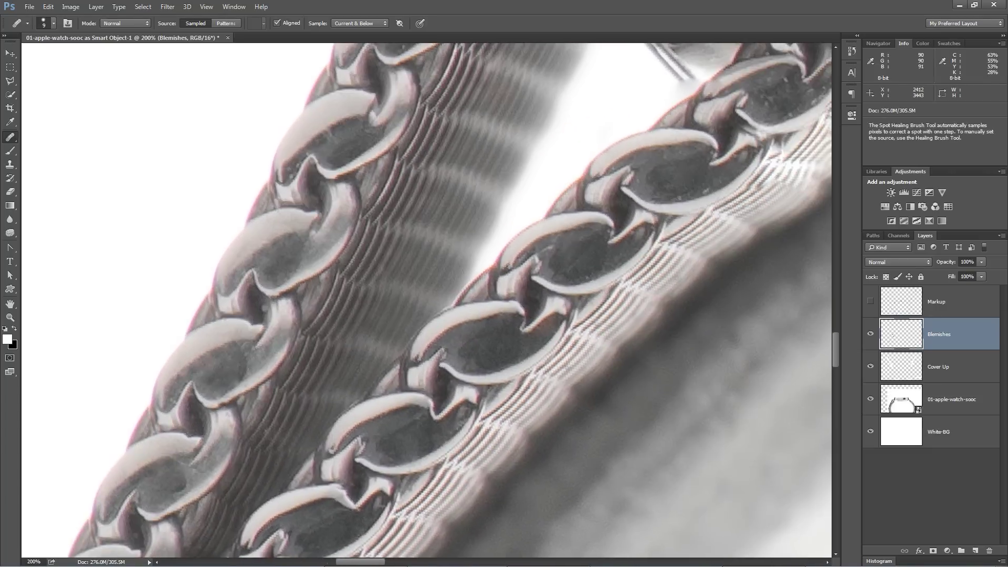
Enlarge the healing brush slightly and clean the specks from the inner strand's uppermost links beside the left lug
drag(319, 147, 426, 248)
drag(619, 210, 307, 326)
drag(530, 236, 363, 265)
key(bracketright)
key(bracketright)
drag(420, 315, 486, 307)
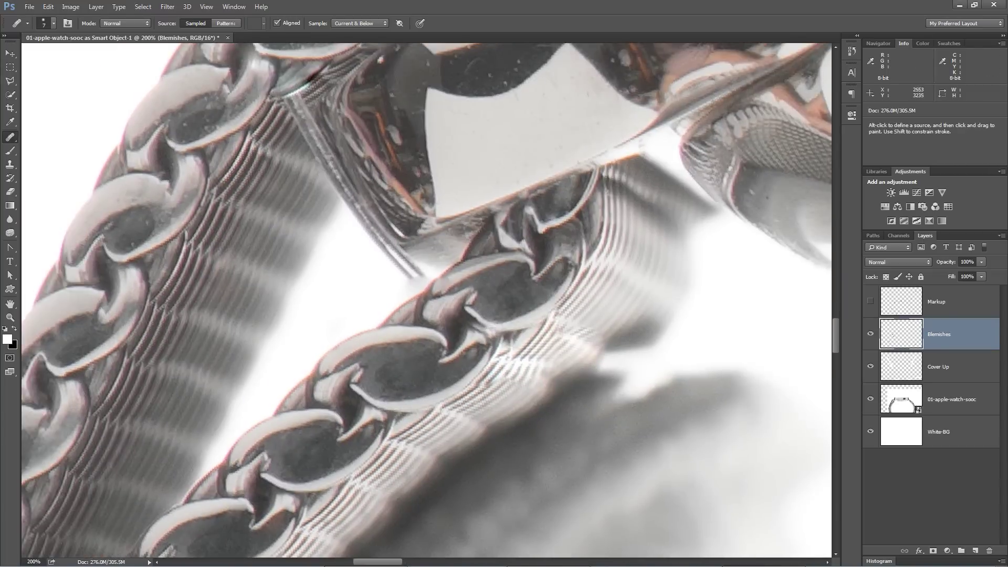
drag(173, 205, 506, 263)
drag(630, 173, 423, 373)
Heal the specks and scratches on the chain links along the lower part of the right band
scroll(504, 315, down, 4)
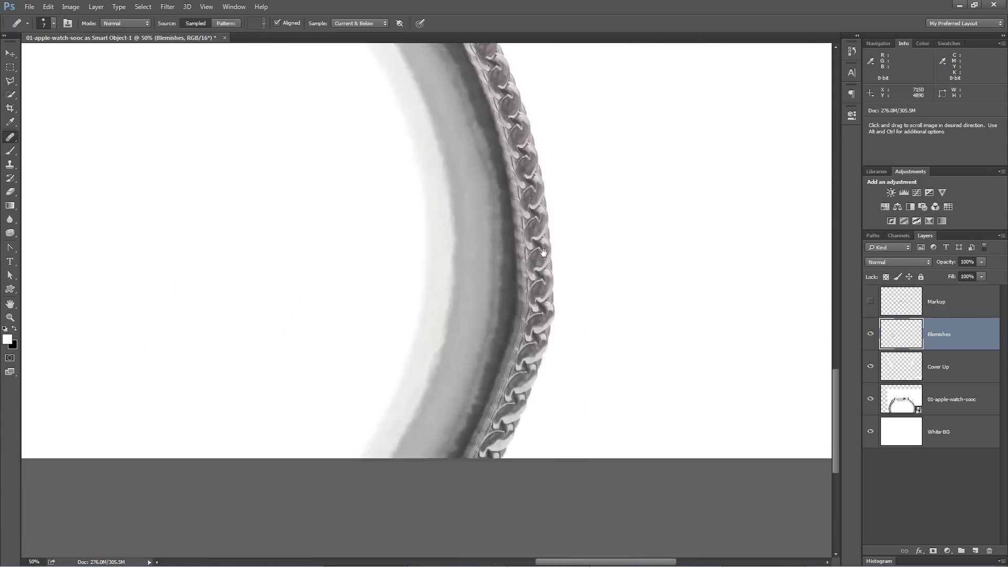
scroll(504, 457, up, 3)
drag(533, 322, 423, 446)
alt+click(424, 447)
click(405, 444)
drag(506, 78, 466, 277)
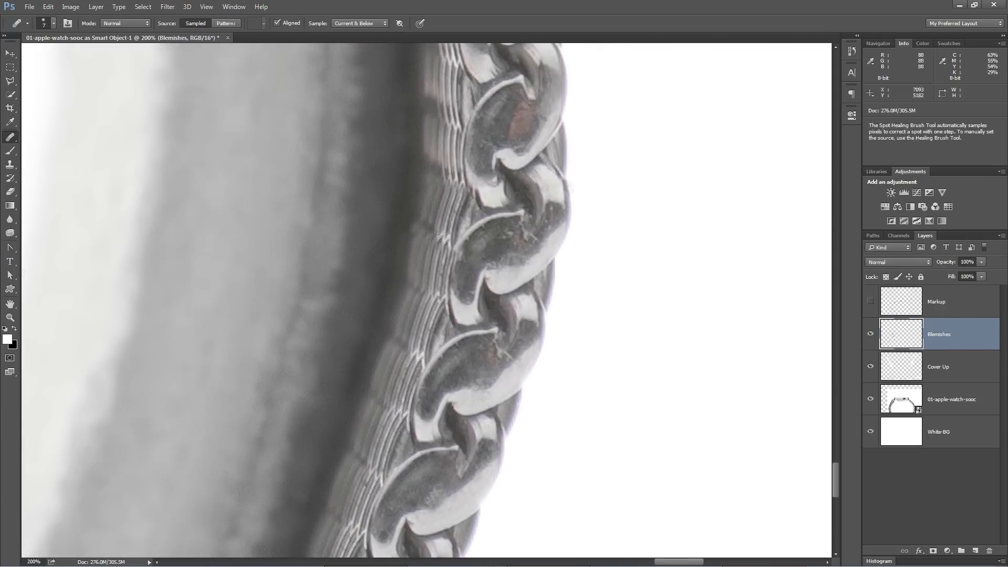
drag(472, 79, 441, 220)
drag(430, 84, 400, 230)
drag(124, 70, 195, 427)
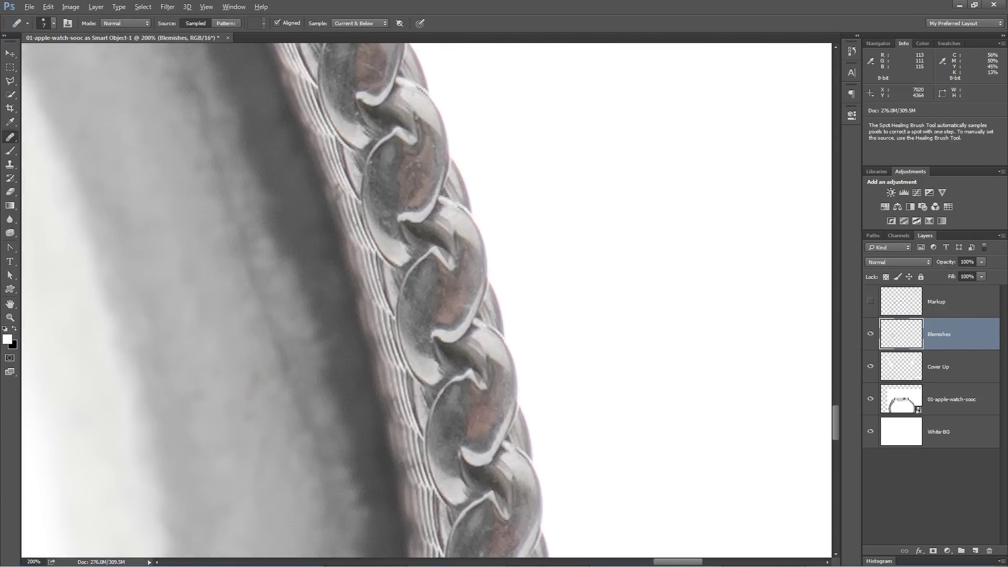
Sample clean metal and heal the specks on the right band's middle and upper links toward the watch case
alt+click(407, 167)
click(418, 166)
drag(401, 83, 405, 273)
alt+click(377, 259)
drag(336, 210, 407, 305)
alt+click(394, 240)
click(395, 232)
drag(378, 205, 496, 304)
drag(381, 178, 496, 307)
drag(373, 205, 595, 330)
drag(394, 168, 626, 340)
drag(278, 135, 456, 192)
Enlarge the healing brush and clean the specks along the upper edge and dark corner at the case's right end
key(bracketright)
key(bracketright)
key(bracketright)
key(bracketright)
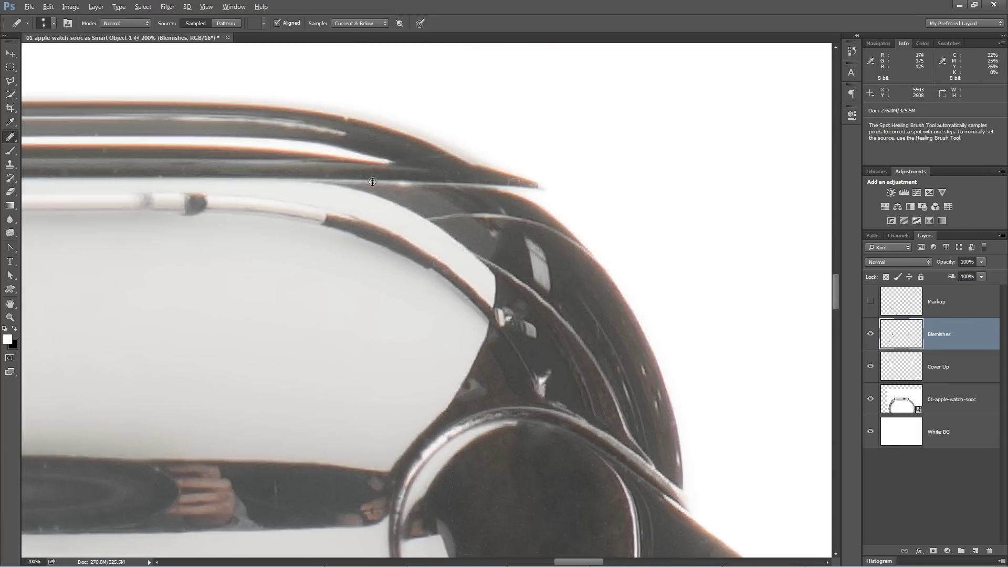
drag(378, 315, 616, 117)
drag(677, 525, 476, 287)
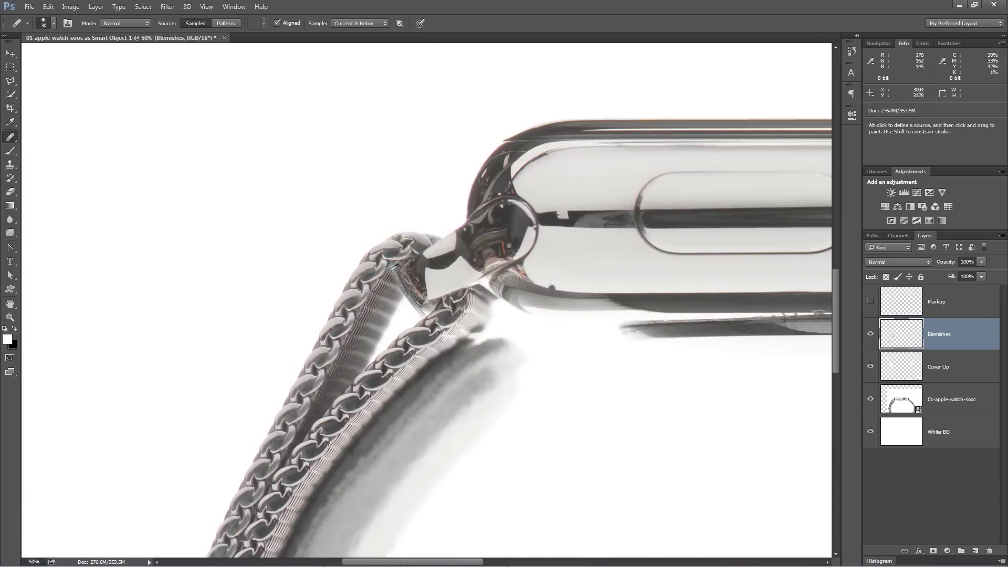
Compare the left band and the case's right end with the Blemishes layer hidden and shown
drag(495, 329, 433, 312)
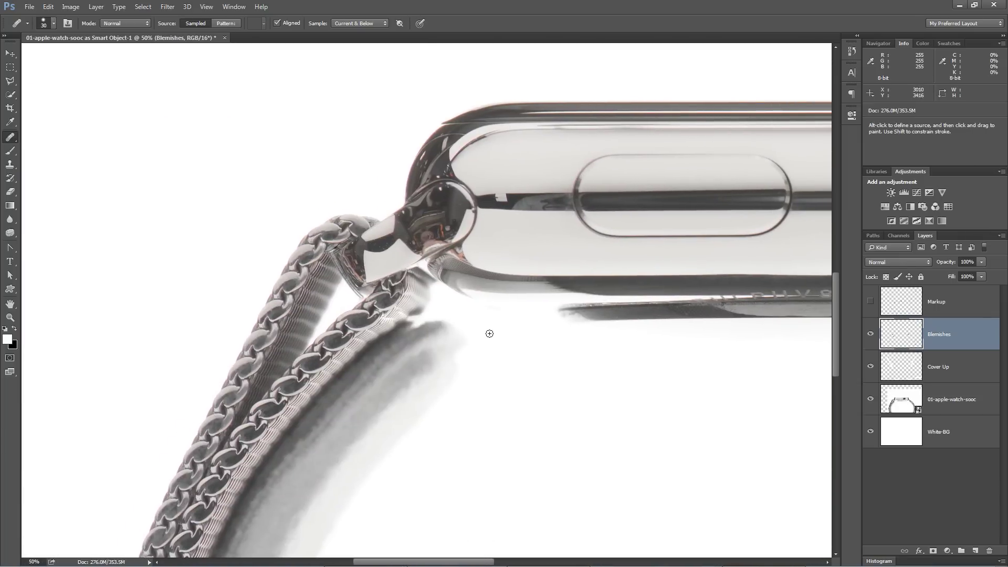
click(871, 334)
click(870, 334)
click(870, 336)
click(870, 336)
drag(688, 252, 499, 285)
drag(562, 265, 522, 262)
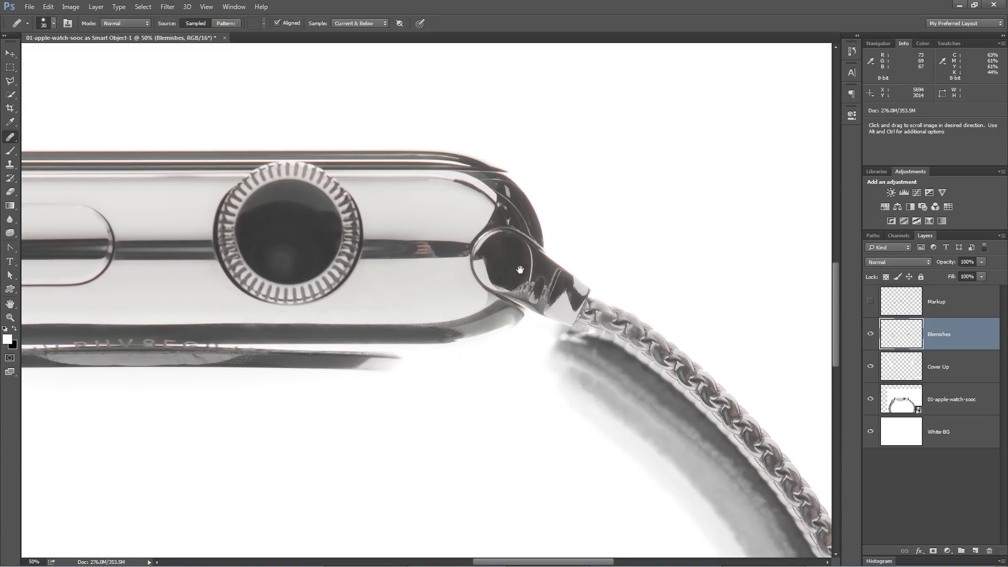
key(z)
click(539, 284)
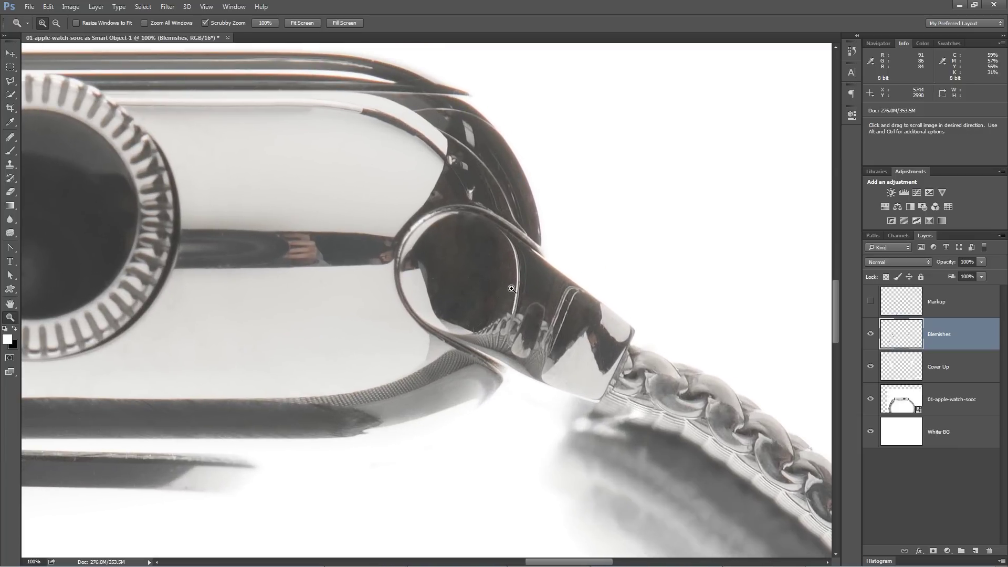
click(870, 335)
click(870, 334)
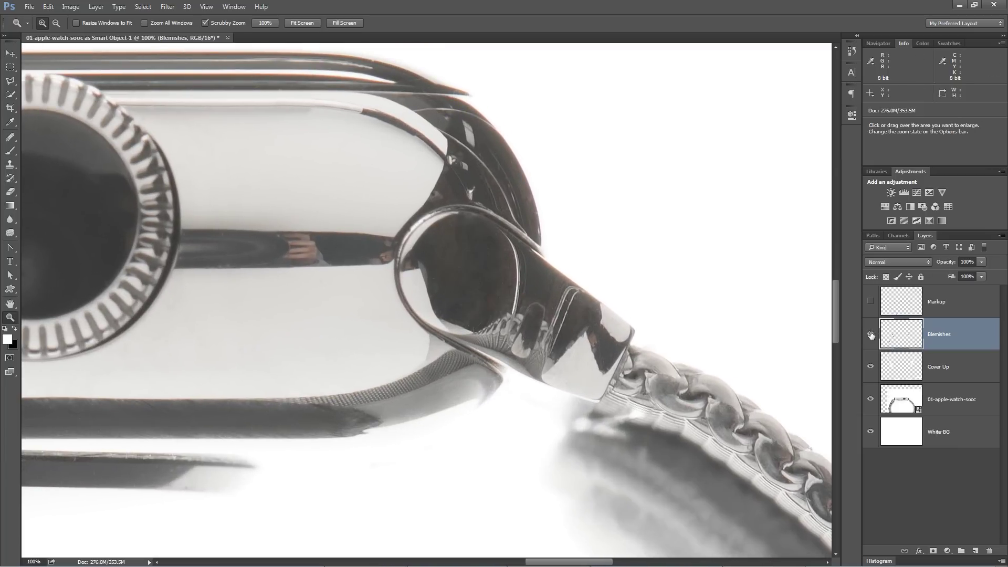
click(870, 334)
click(870, 333)
click(870, 334)
click(870, 334)
click(870, 334)
click(870, 334)
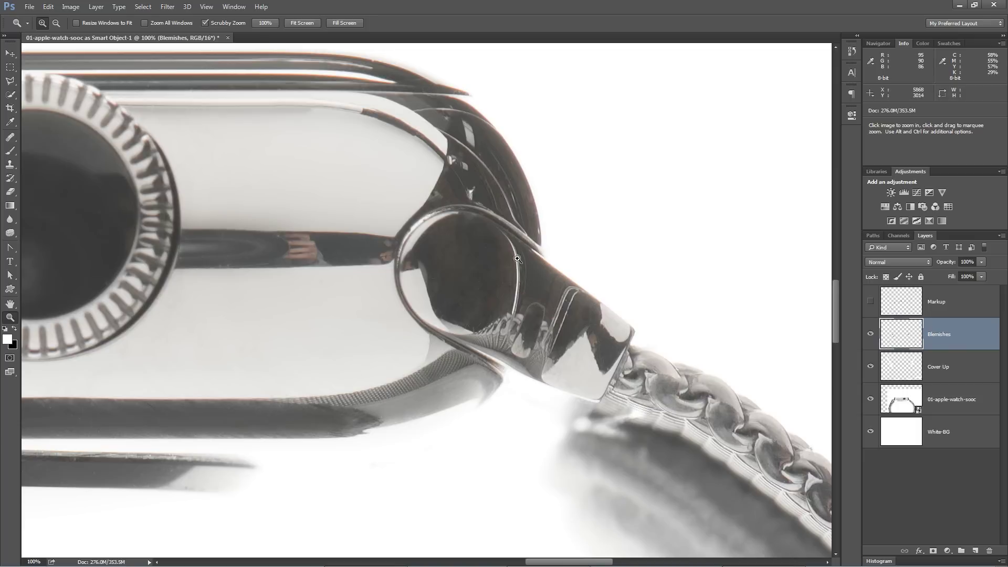
Reduce the healing brush and remove the dust specks from the left lug's dark center and upper edge
mouse_move(373, 297)
mouse_down()
mouse_move(620, 281)
mouse_move(990, 280)
mouse_move(1003, 299)
mouse_up()
drag(416, 298, 764, 192)
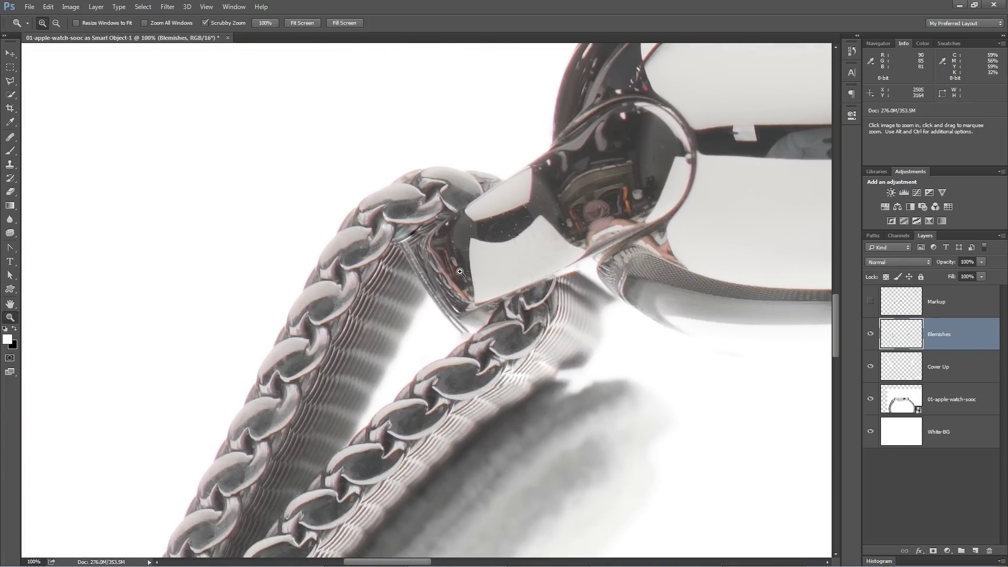
click(533, 250)
drag(502, 229, 459, 330)
drag(551, 249, 461, 311)
alt+click(495, 298)
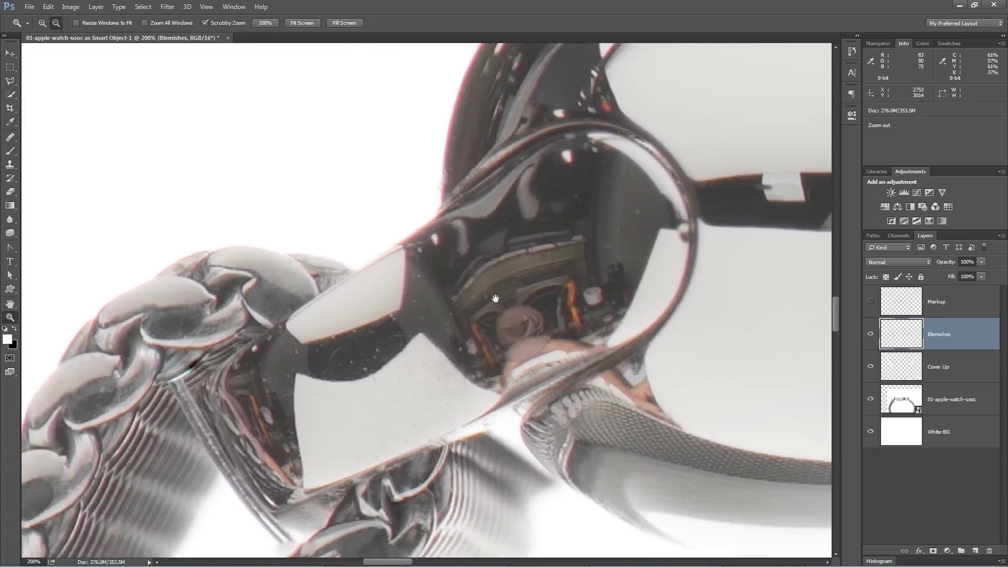
click(486, 297)
key(j)
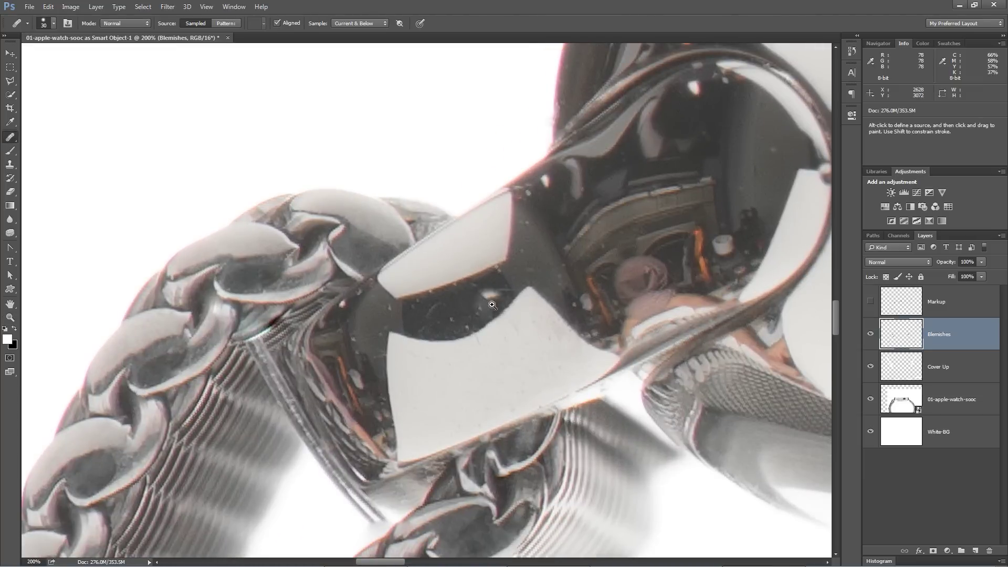
key([)
key([)
key([)
click(555, 215)
click(545, 180)
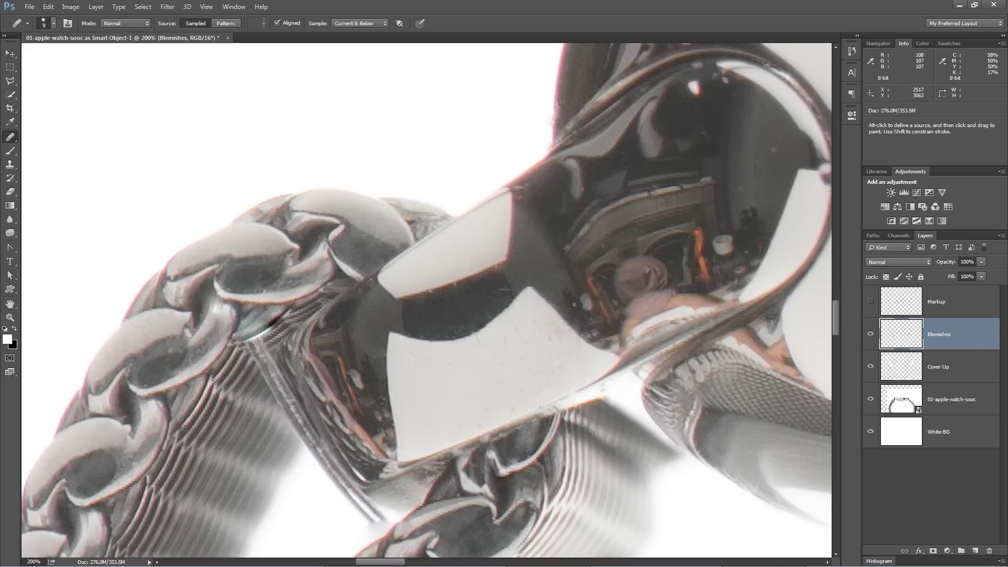
Heal the bright spots and dust specks inside the dark reflection at the left lug's rounded end
drag(687, 89, 482, 205)
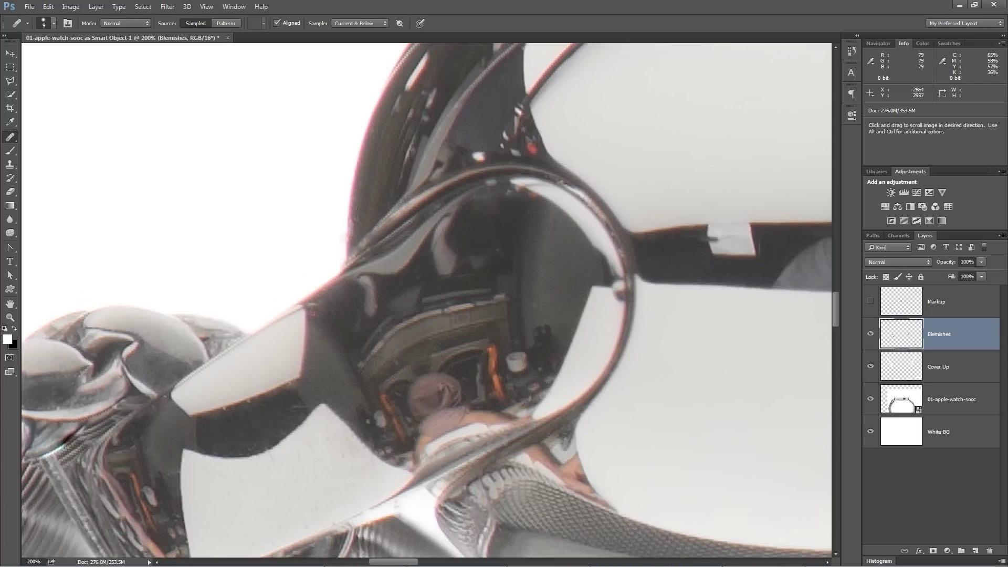
drag(529, 284, 549, 229)
drag(470, 309, 605, 220)
drag(419, 304, 556, 260)
mouse_move(809, 120)
mouse_down()
mouse_move(757, 166)
mouse_move(583, 241)
mouse_move(621, 198)
mouse_move(603, 225)
mouse_move(618, 259)
mouse_up()
alt+click(615, 203)
alt+click(626, 229)
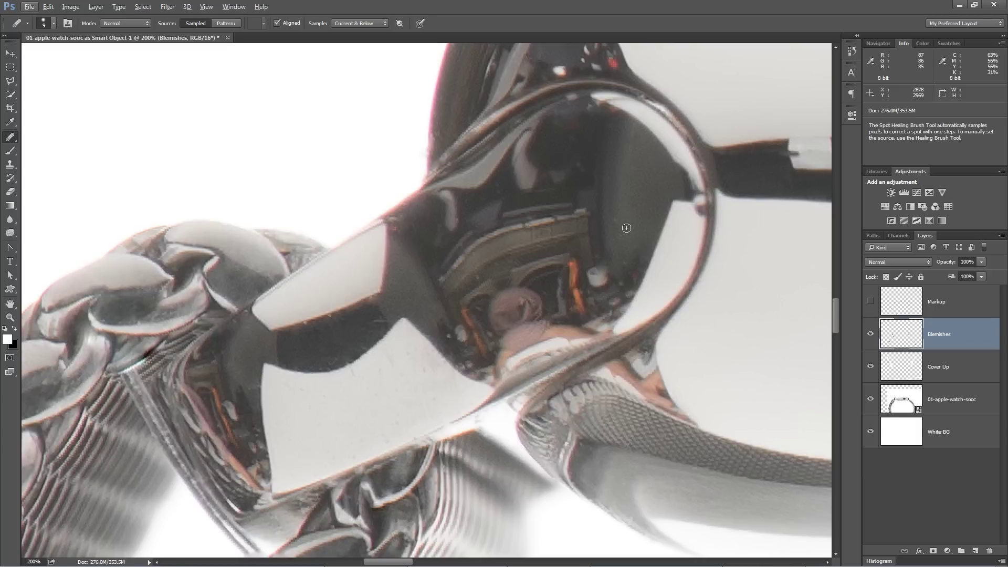
drag(610, 236, 610, 226)
mouse_move(619, 216)
mouse_down()
mouse_move(616, 204)
mouse_move(543, 221)
mouse_up()
Enlarge the healing brush to 25 px and heal the arched and orange reflections on the lug's rounded end from nearby dark tones
key(bracketright)
key(bracketright)
key(bracketright)
key(bracketright)
alt+click(621, 216)
alt+click(589, 237)
mouse_move(558, 267)
mouse_down()
mouse_move(533, 256)
mouse_move(603, 308)
mouse_move(589, 269)
mouse_up()
alt+click(570, 267)
alt+click(547, 284)
Try to heal the remaining arch and pink reflections across the lug's dark center, resampling between strokes
mouse_move(512, 316)
mouse_down()
mouse_move(540, 302)
mouse_move(533, 284)
mouse_up()
alt+click(557, 257)
drag(502, 335, 474, 290)
alt+click(542, 281)
mouse_move(489, 337)
mouse_down()
mouse_move(479, 341)
mouse_move(447, 307)
mouse_move(480, 276)
mouse_move(446, 265)
mouse_move(463, 256)
mouse_up()
alt+click(480, 277)
mouse_move(493, 221)
mouse_down()
mouse_move(419, 220)
mouse_move(537, 219)
mouse_up()
Undo the latest healing strokes over the lug's reflections
key(ctrl+alt+z)
key(ctrl+alt+z)
key(ctrl+alt+z)
key(ctrl+alt+z)
key(ctrl+alt+z)
key(ctrl+alt+z)
key(ctrl+alt+z)
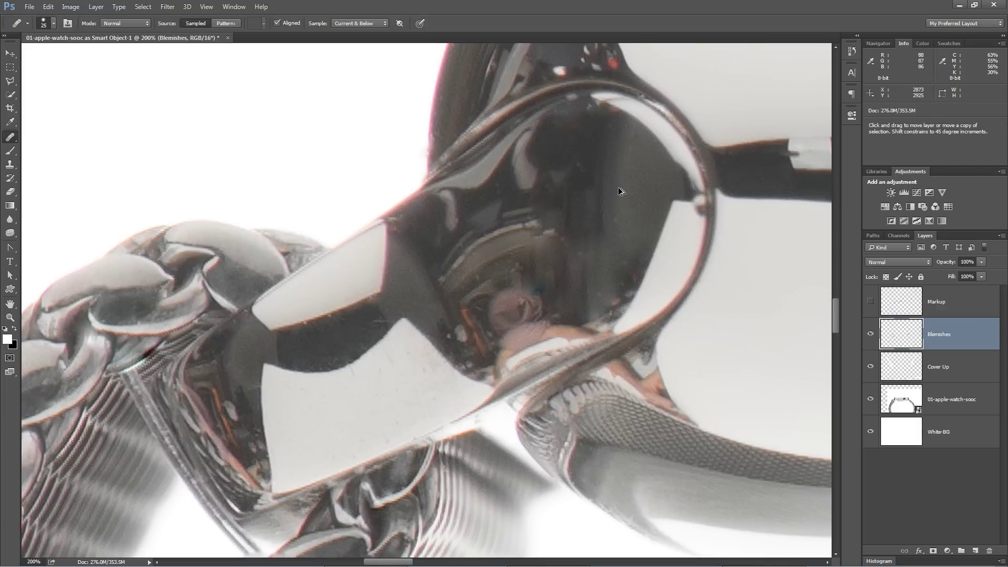
Sample the dark area above the lug's reflections, turn off aligned sampling, and undo a trial healing stroke across the arch
alt+click(568, 146)
click(277, 23)
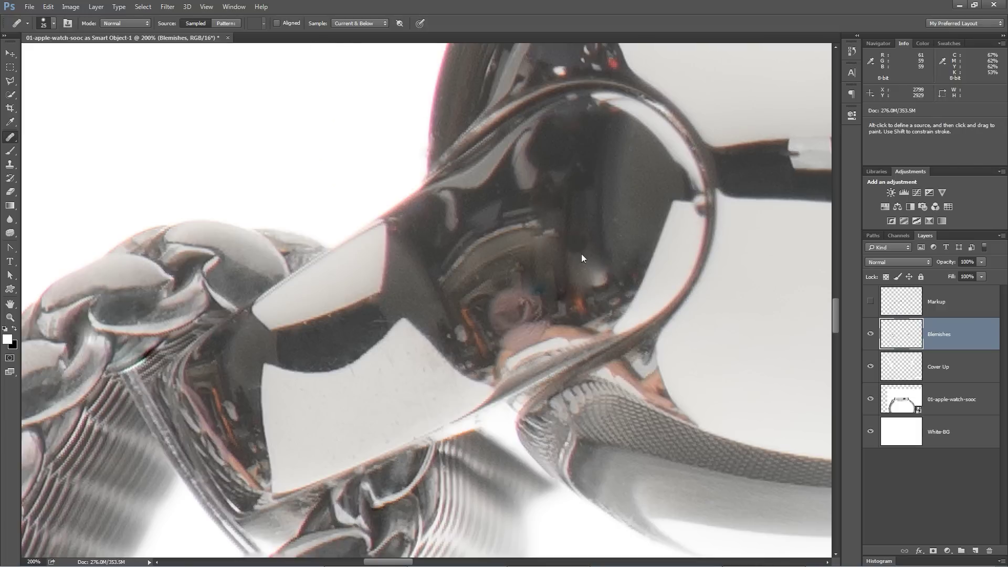
mouse_move(551, 252)
mouse_down()
mouse_move(522, 235)
mouse_move(562, 235)
mouse_move(537, 237)
mouse_move(533, 258)
mouse_move(542, 282)
mouse_move(569, 268)
mouse_move(577, 294)
mouse_move(528, 269)
mouse_move(503, 295)
mouse_move(536, 294)
mouse_move(529, 319)
mouse_move(560, 322)
mouse_move(571, 304)
mouse_move(473, 293)
mouse_up()
key(ctrl+z)
Heal the arched, orange and pink reflections across the center of the lug's dark face, resampling from nearby dark tones between strokes
alt+click(565, 243)
alt+click(566, 288)
alt+click(602, 264)
alt+click(565, 263)
alt+click(559, 267)
mouse_move(462, 332)
mouse_down()
mouse_move(457, 267)
mouse_move(506, 251)
mouse_move(494, 240)
mouse_up()
alt+click(550, 258)
alt+click(549, 256)
drag(549, 307, 555, 256)
alt+click(551, 228)
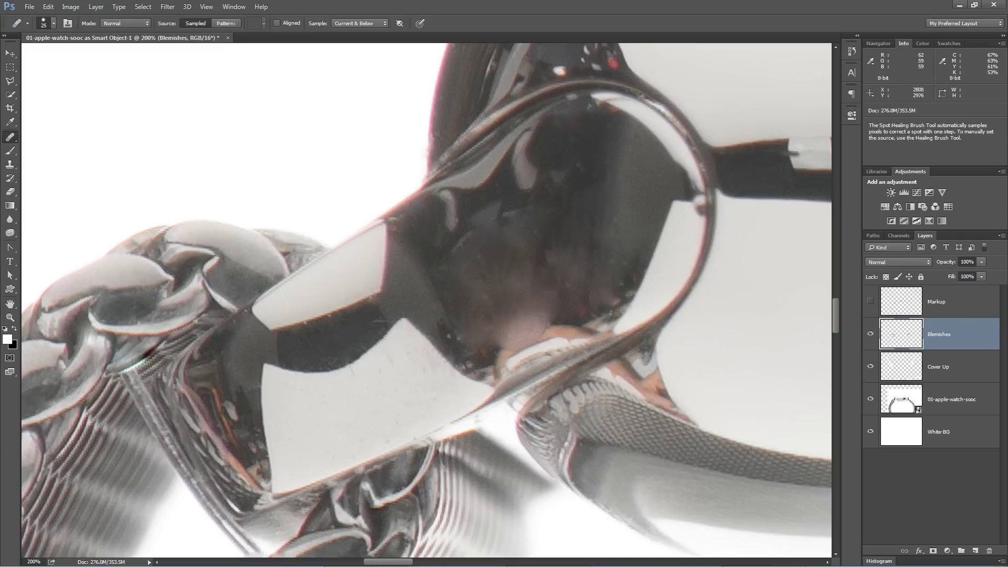
Heal the leftover smudges and tonal edges along the lower and left sides of the lug's dark face
drag(487, 217, 474, 253)
alt+click(516, 254)
click(492, 331)
click(471, 349)
click(447, 332)
click(473, 347)
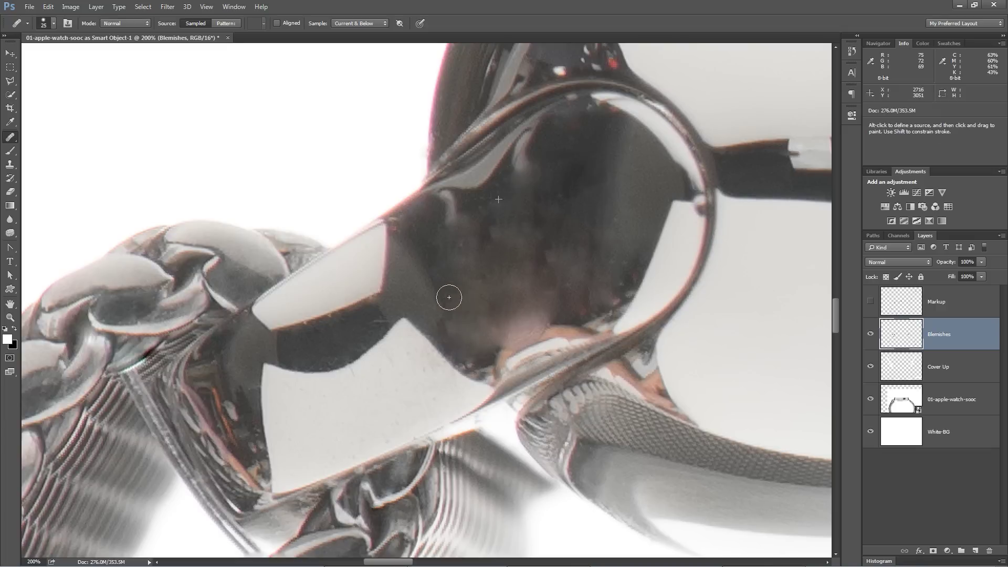
drag(436, 286, 436, 266)
click(428, 248)
click(442, 222)
click(468, 225)
alt+click(543, 218)
click(498, 208)
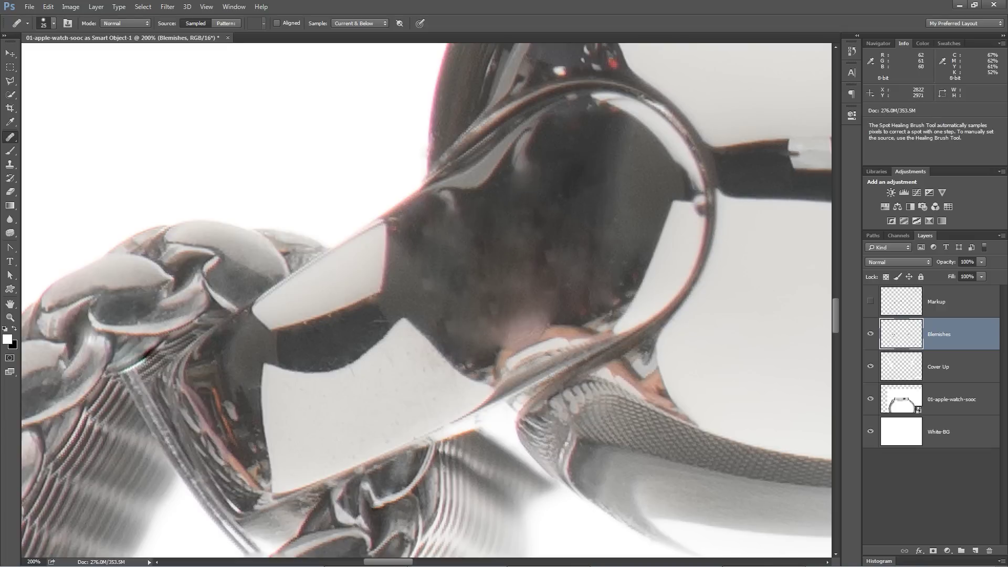
Heal the pale curved streak and remaining marks in the upper part of the lug's dark face
alt+click(574, 225)
click(593, 213)
click(526, 169)
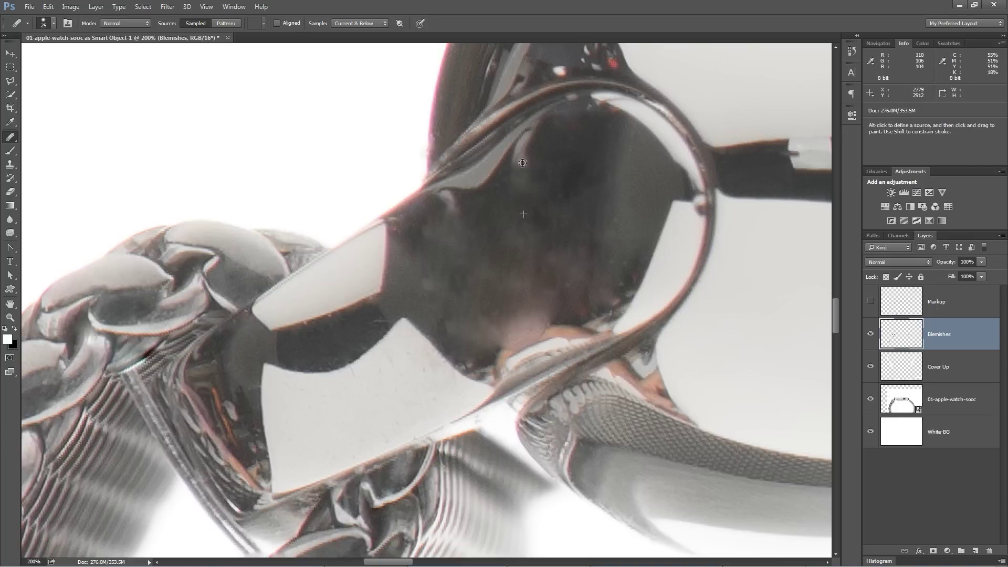
click(519, 161)
alt+click(557, 149)
click(584, 159)
click(576, 133)
click(621, 189)
Heal the orange and pale reflections on the dark end of the lug beside the chain band, resampling dark tones repeatedly
drag(506, 254, 719, 100)
alt+click(427, 275)
click(425, 279)
alt+click(440, 259)
click(412, 256)
click(426, 237)
alt+click(449, 228)
click(409, 249)
alt+click(437, 266)
click(439, 300)
click(447, 311)
alt+click(435, 266)
click(444, 314)
click(443, 298)
alt+click(444, 241)
click(436, 269)
alt+click(445, 242)
click(449, 289)
alt+click(440, 239)
click(449, 313)
alt+click(444, 273)
click(460, 334)
alt+click(439, 271)
click(426, 288)
alt+click(413, 282)
click(417, 253)
alt+click(446, 252)
click(418, 250)
alt+click(430, 267)
click(416, 260)
Compare the retouched watch with the original by isolating the 01-apple-watch-sooc layer and restoring the other layers
drag(423, 261, 508, 266)
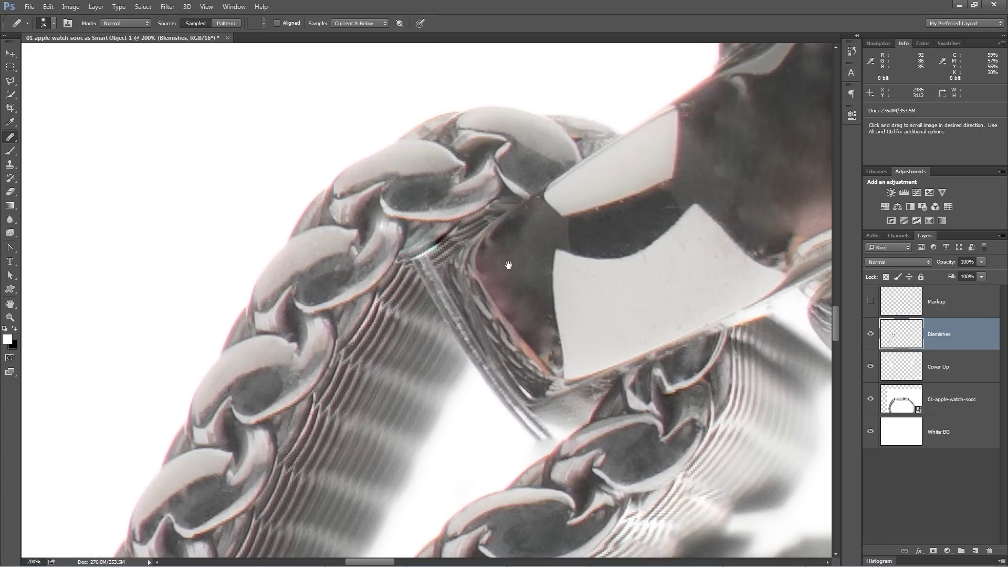
mouse_move(804, 63)
mouse_down()
mouse_move(619, 218)
mouse_move(473, 389)
mouse_move(469, 424)
mouse_up()
drag(604, 217, 463, 306)
click(608, 316)
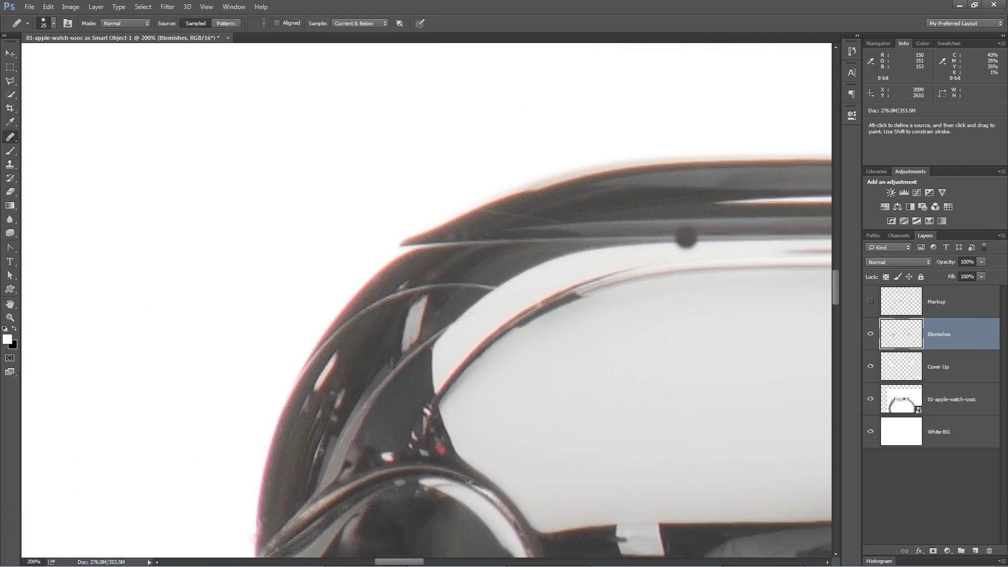
key(ctrl+minus)
key(ctrl+minus)
key(ctrl+minus)
key(ctrl+minus)
key(ctrl+minus)
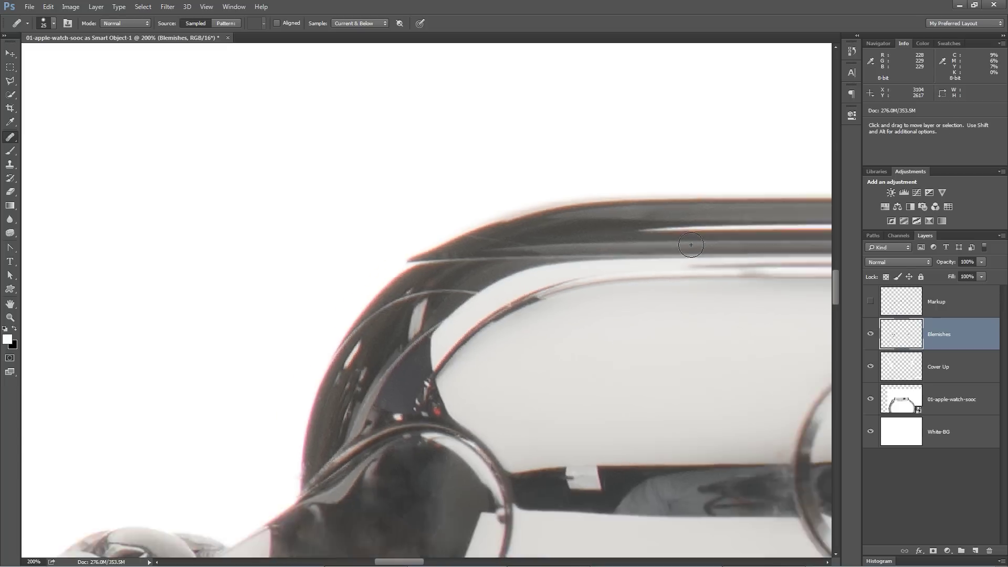
key(ctrl+minus)
key(ctrl+minus)
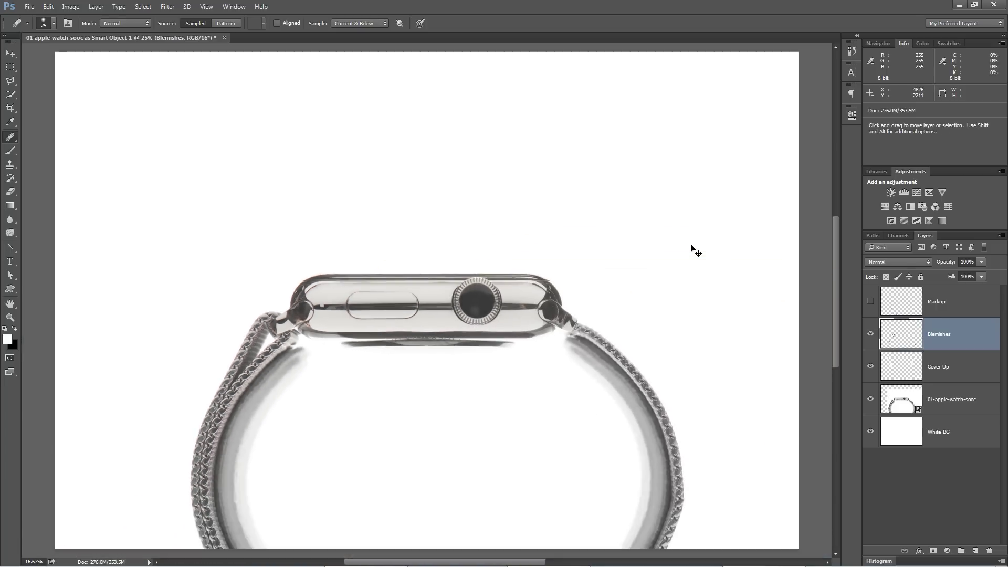
alt+click(871, 400)
alt+click(870, 401)
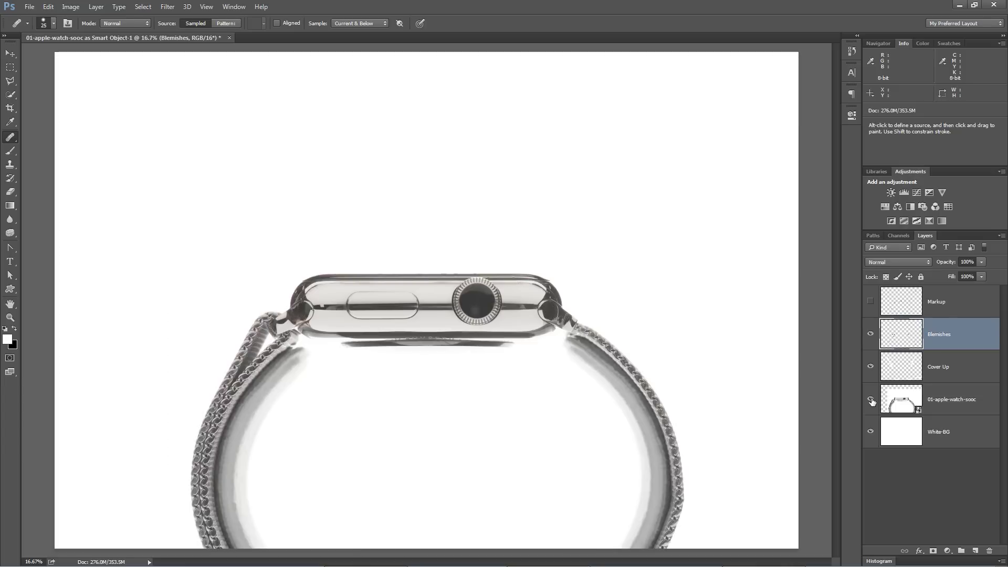
alt+click(871, 401)
alt+click(871, 401)
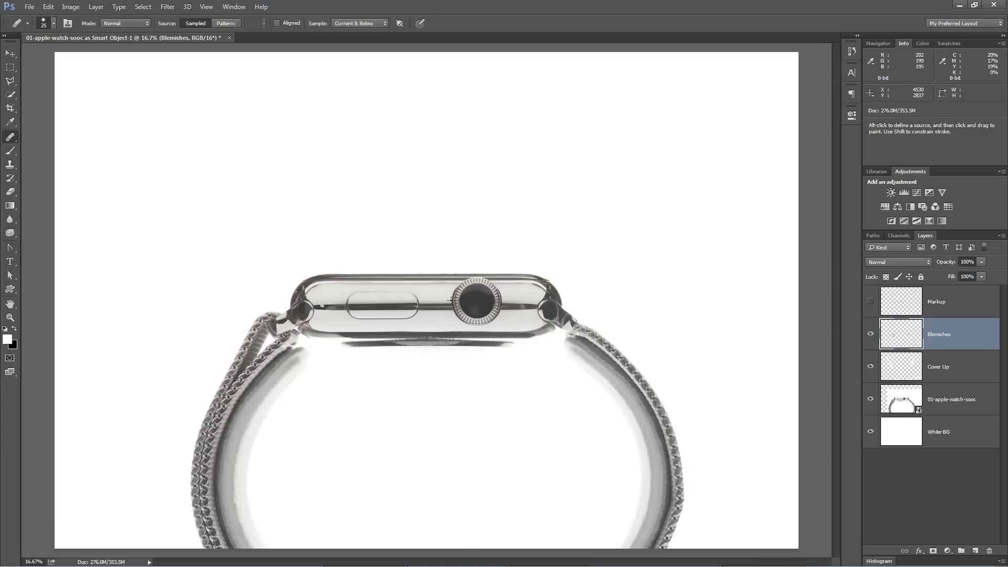
key(z)
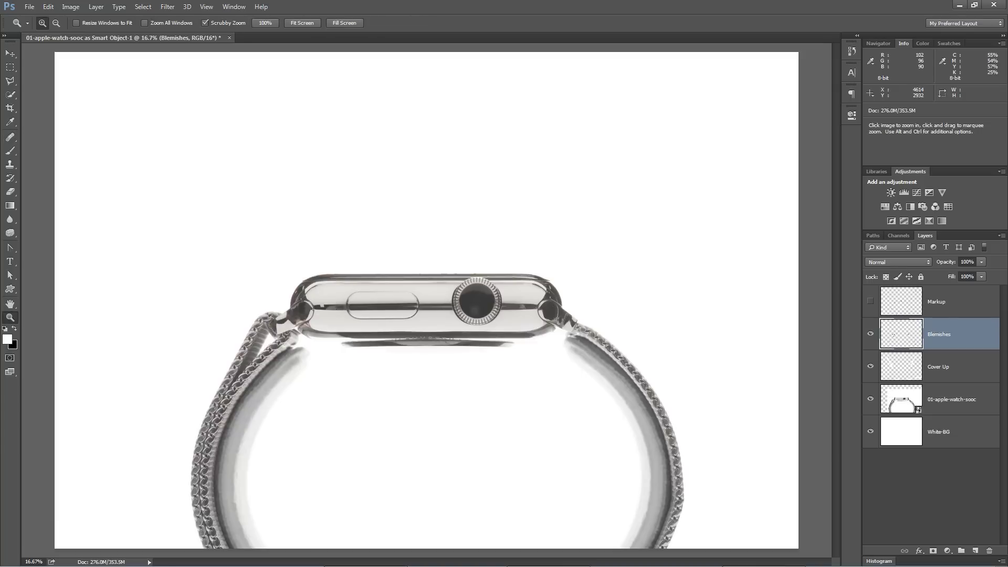
click(394, 308)
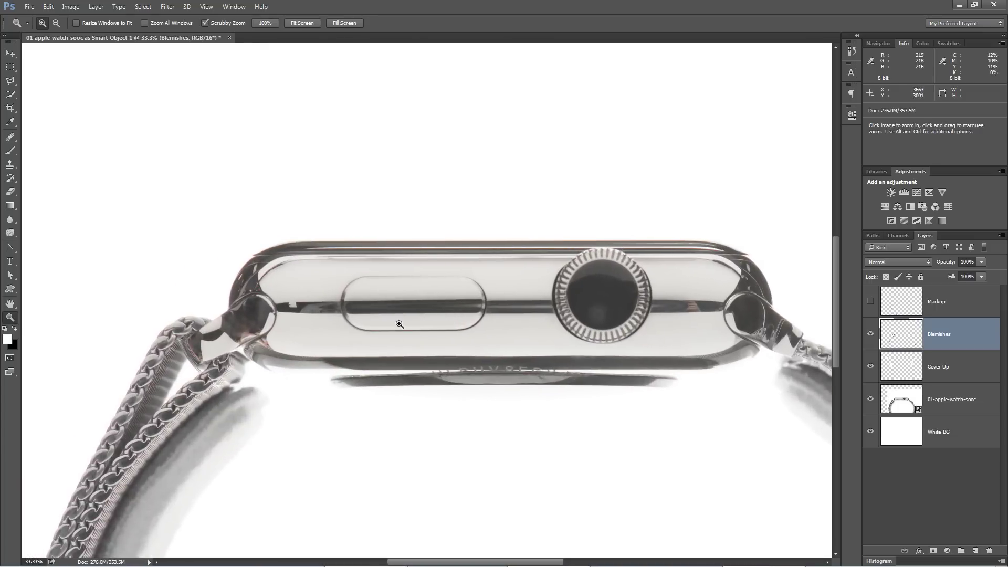
right_click(10, 288)
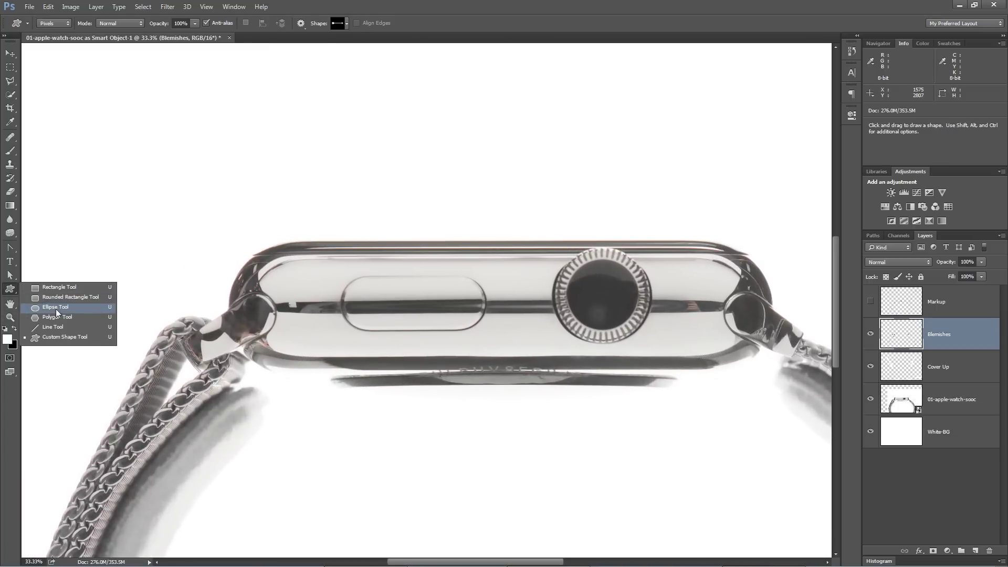
click(56, 300)
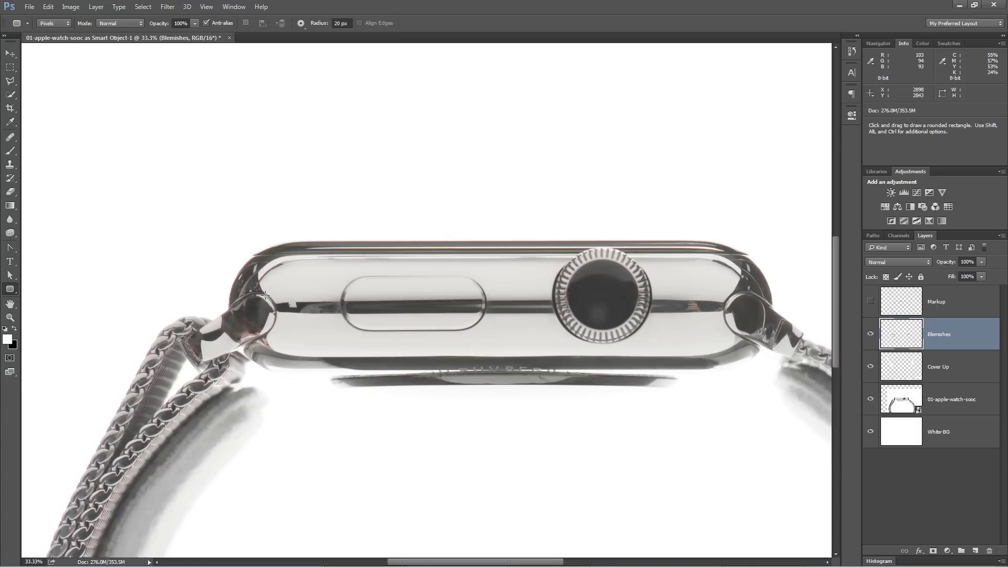
drag(259, 302, 738, 318)
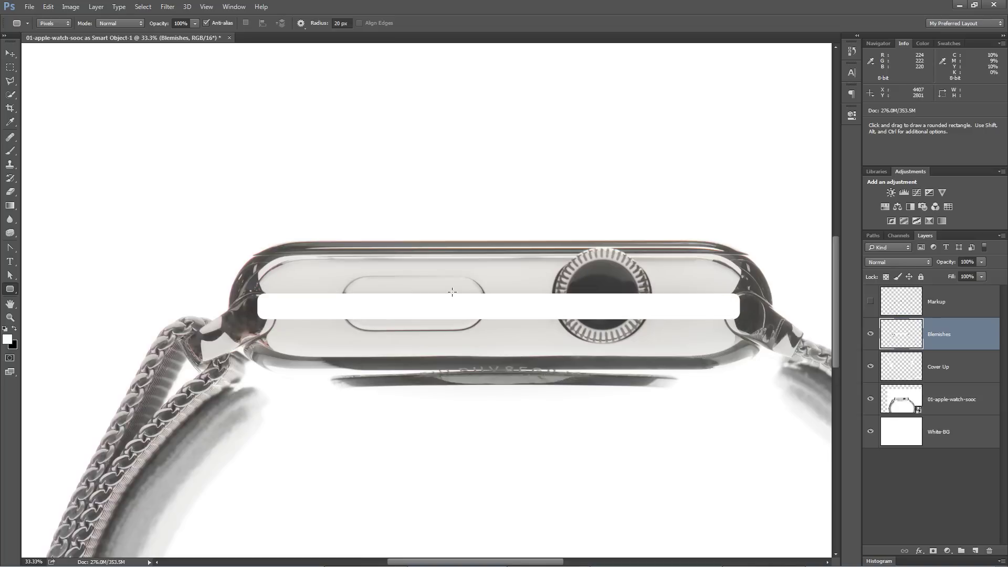
key(ctrl+z)
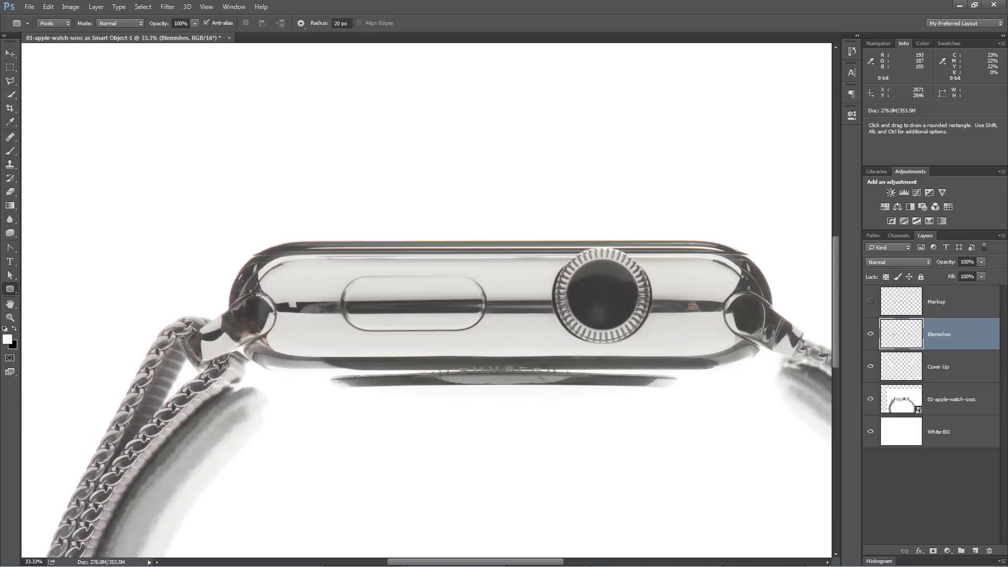
drag(260, 291, 747, 327)
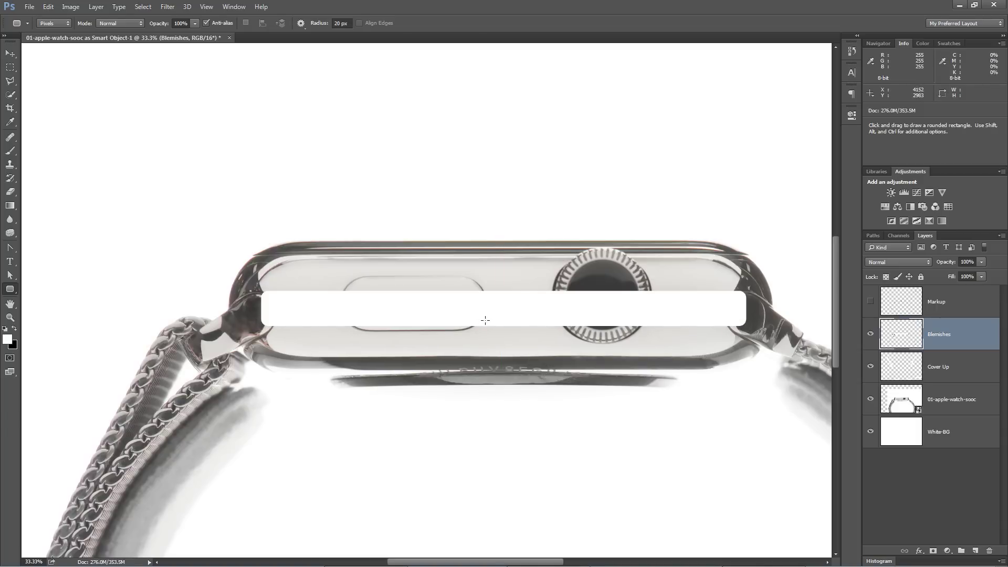
key(v)
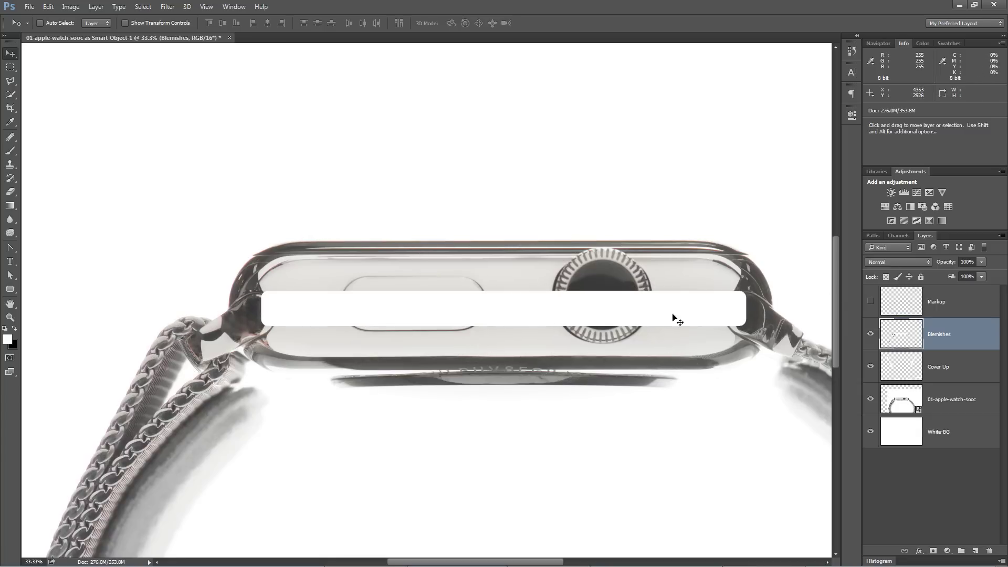
key(ctrl+z)
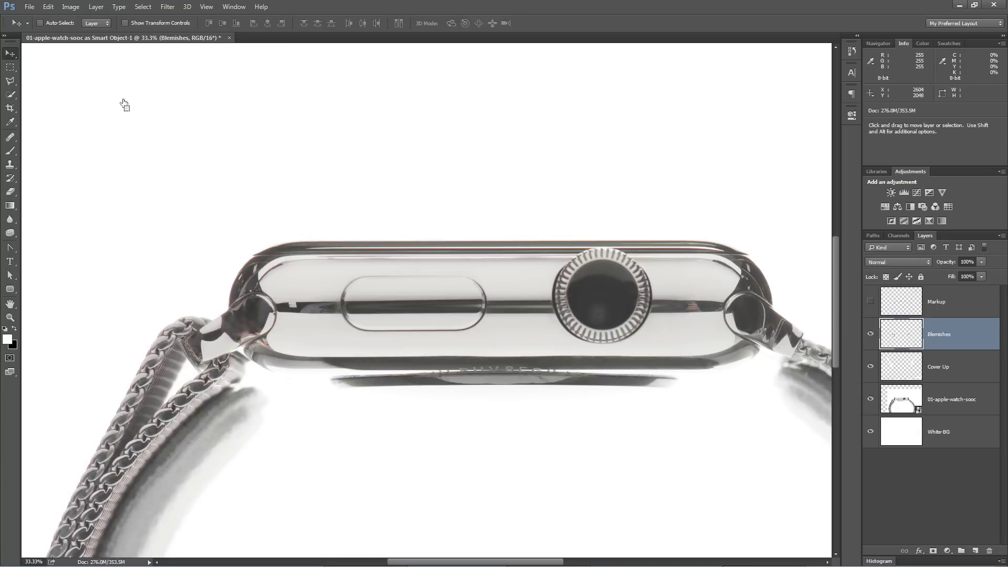
Draw a rounded rectangle in Shape mode, about 2757 × 189 px, over the dark horizontal reflection across the watch case
click(10, 289)
click(64, 27)
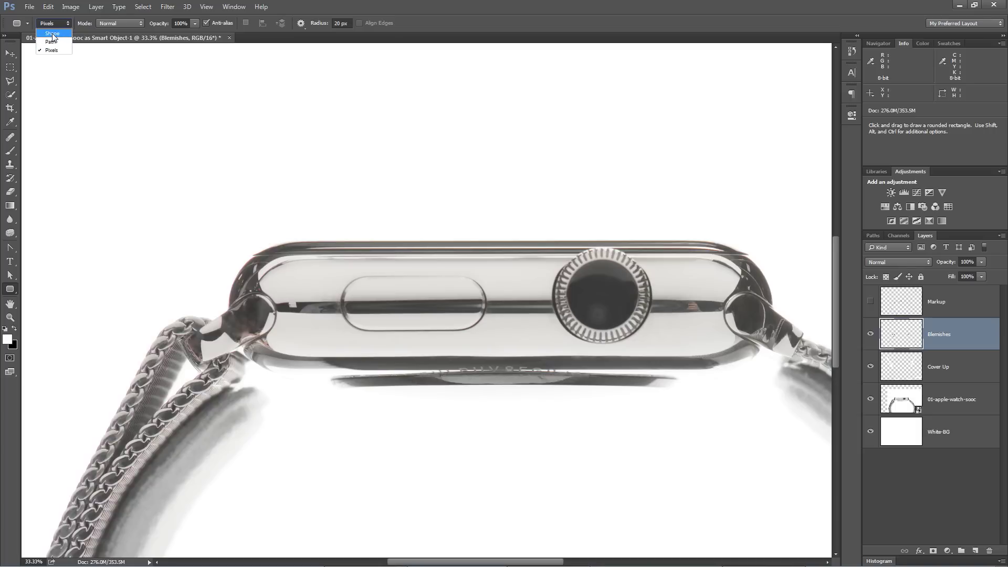
click(52, 34)
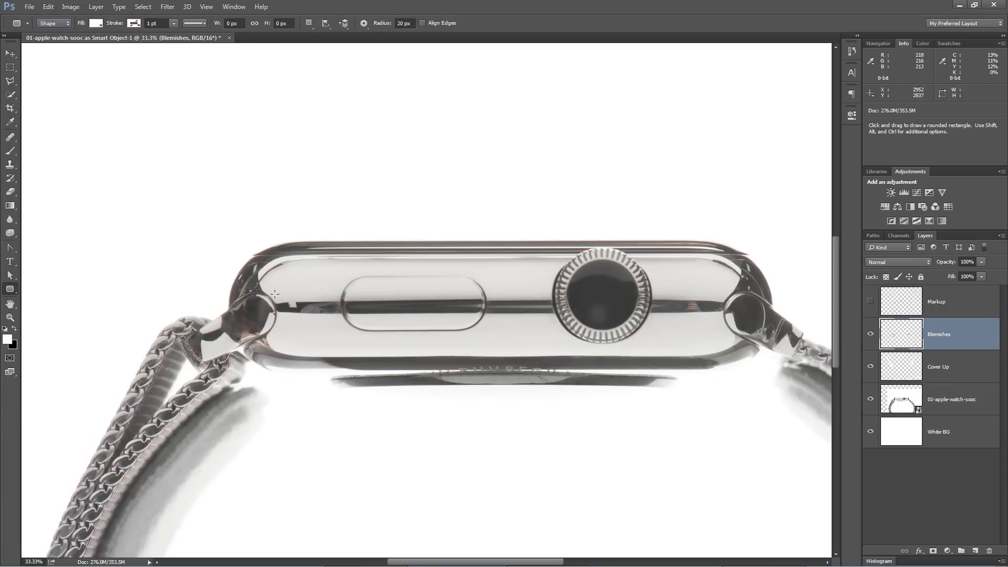
drag(260, 287, 742, 319)
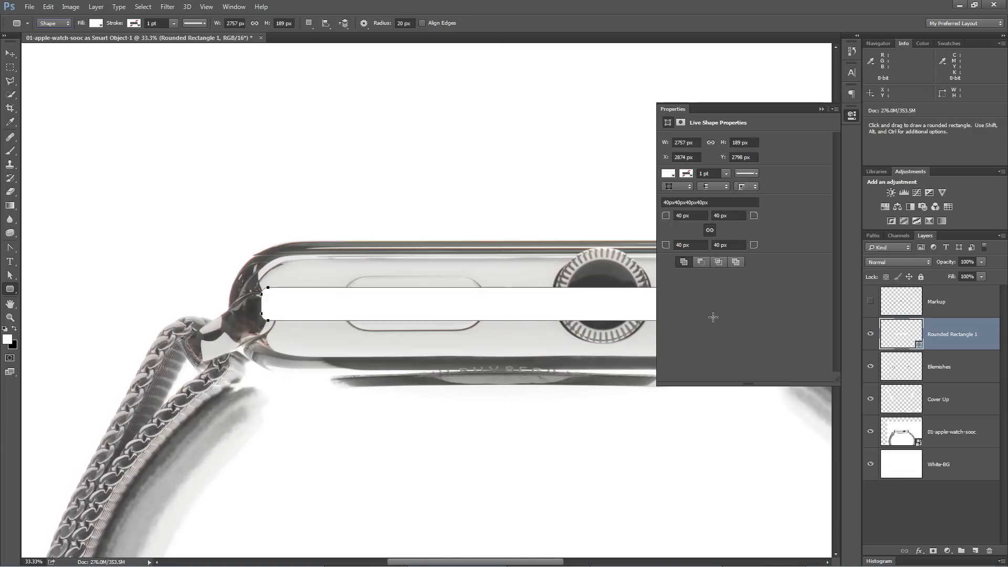
Set all four corner radii of the rounded rectangle to 94.5 px and close its live shape properties
click(775, 105)
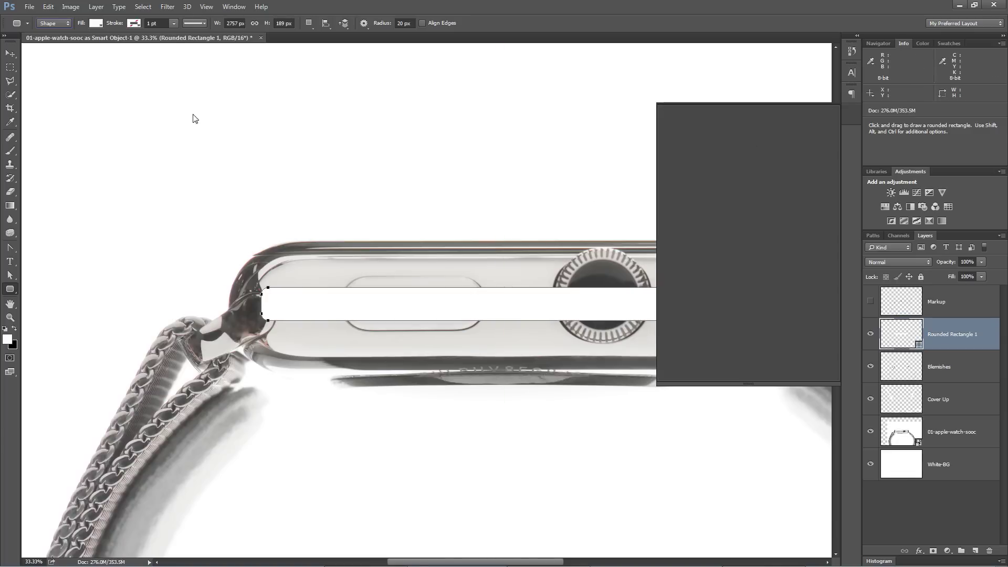
drag(165, 120, 166, 120)
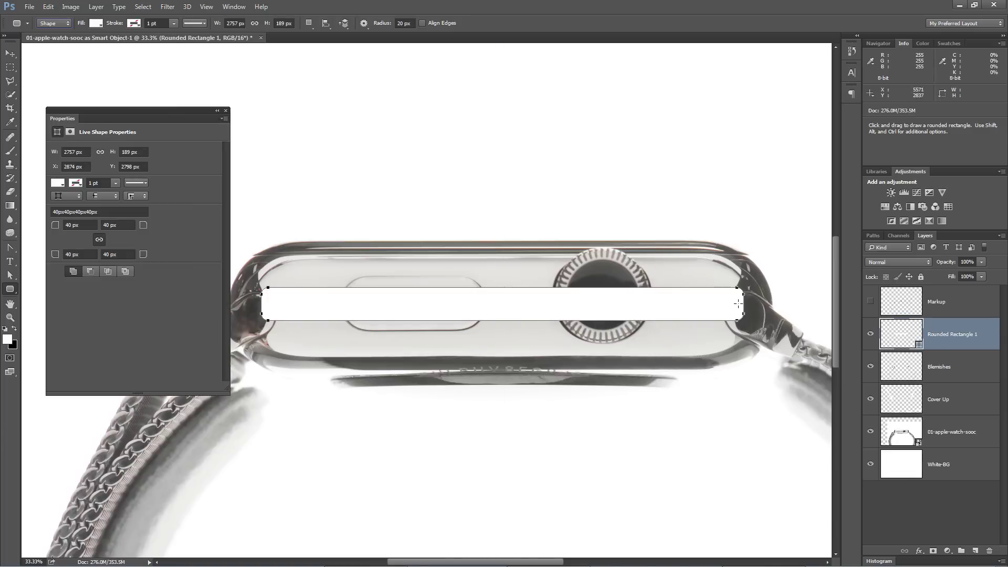
drag(128, 109, 191, 90)
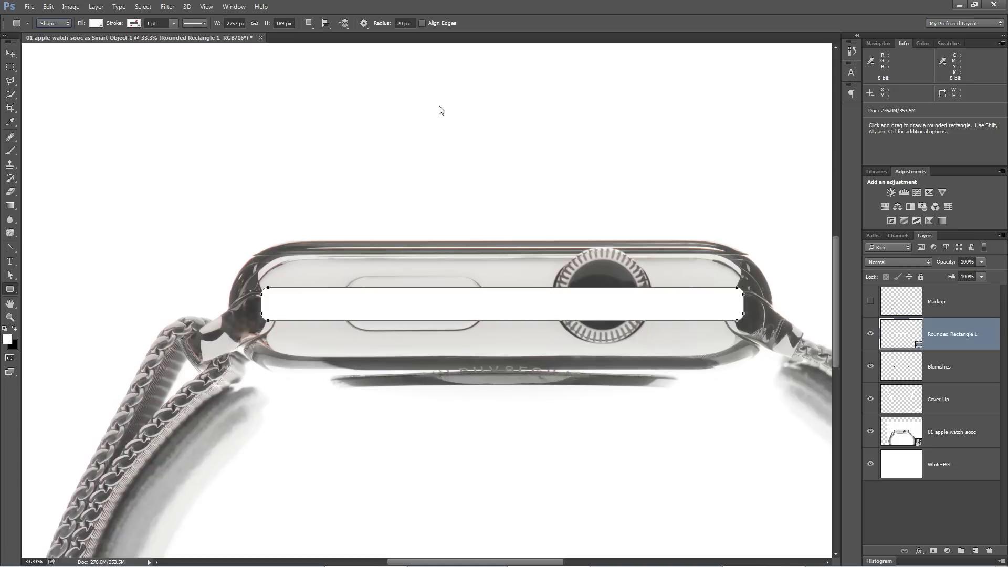
drag(430, 105, 494, 111)
click(458, 226)
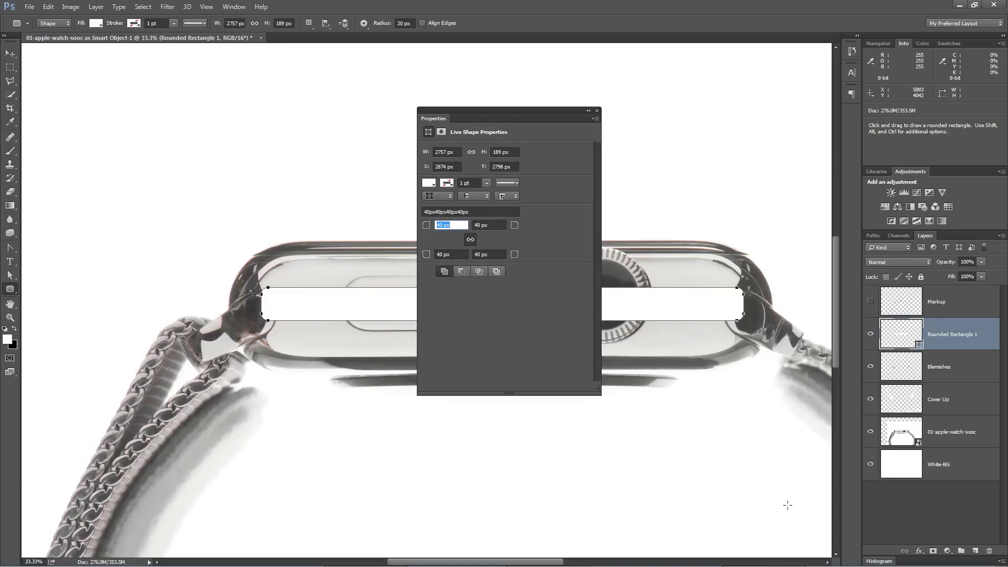
key(Tab)
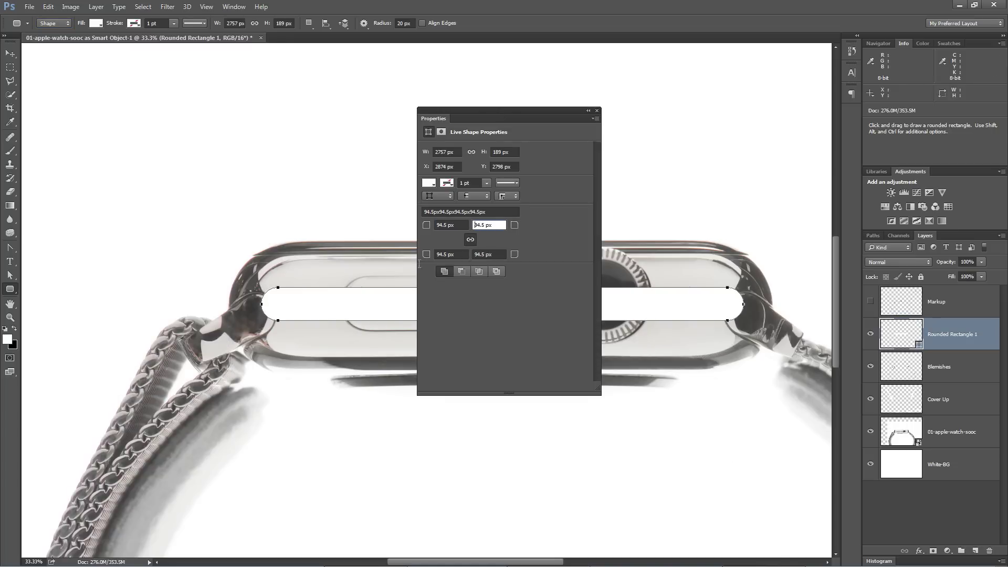
click(436, 225)
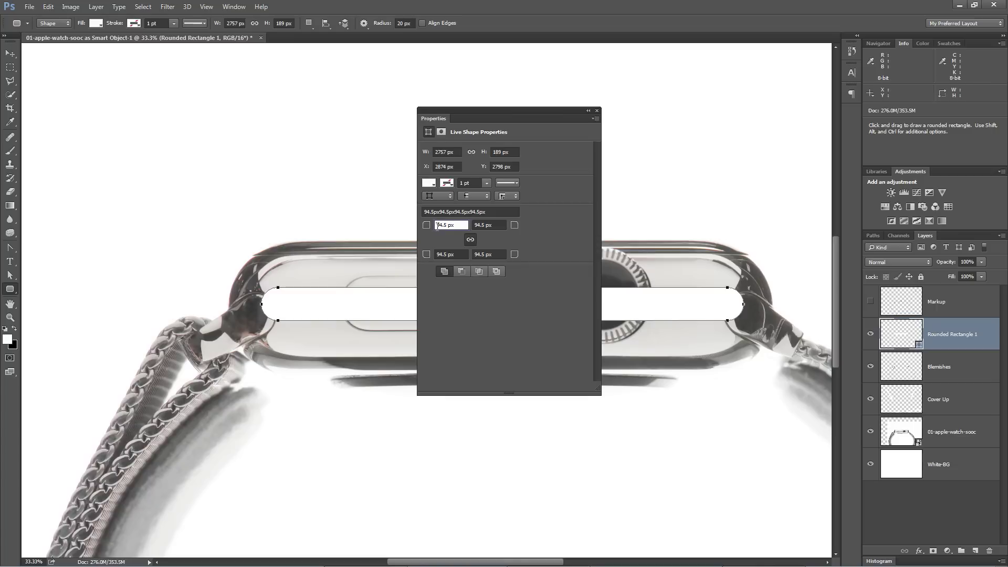
drag(454, 225, 426, 226)
click(458, 226)
click(596, 110)
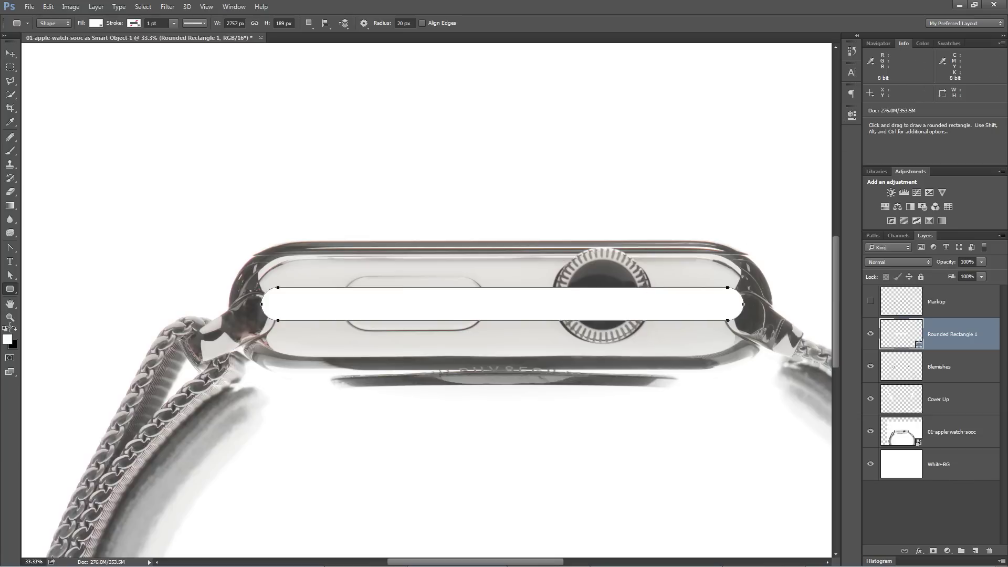
Set the foreground color and the rounded rectangle's fill color to #282828
click(7, 339)
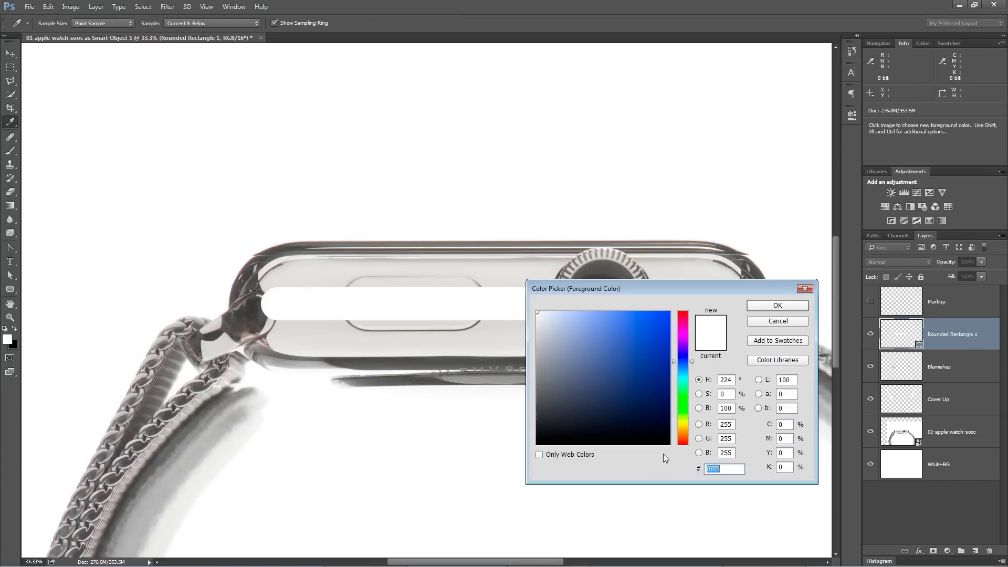
text(282828)
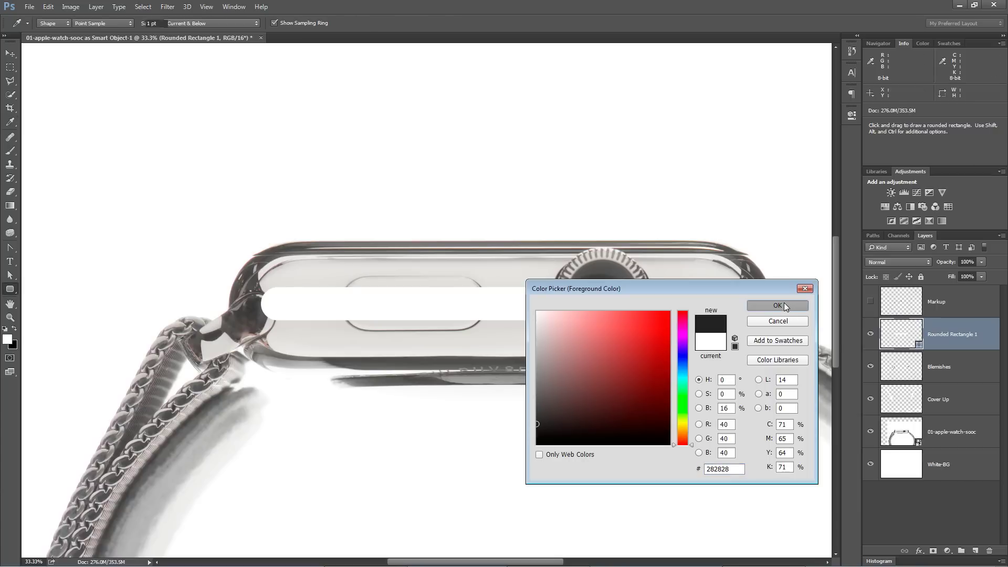
click(783, 304)
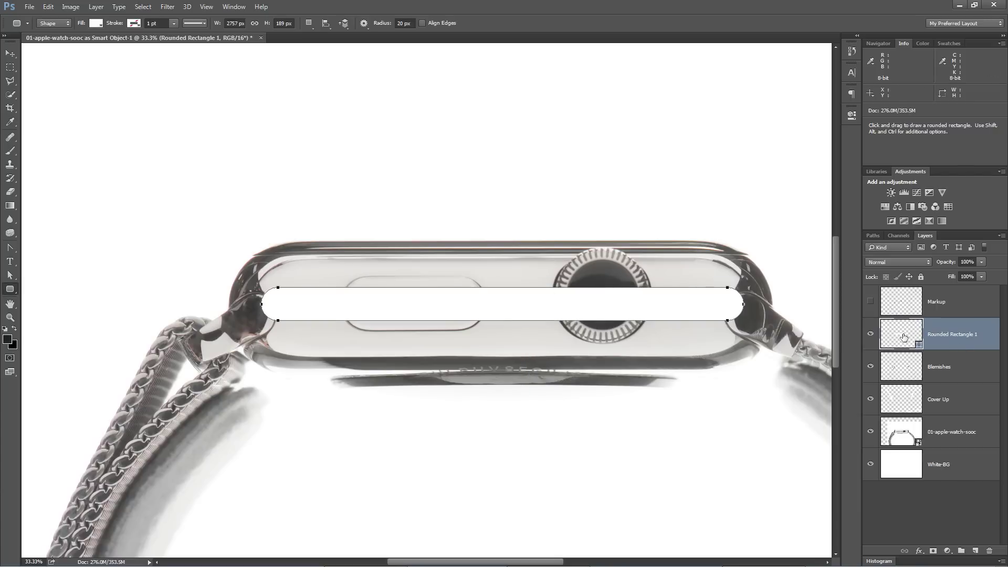
double_click(900, 336)
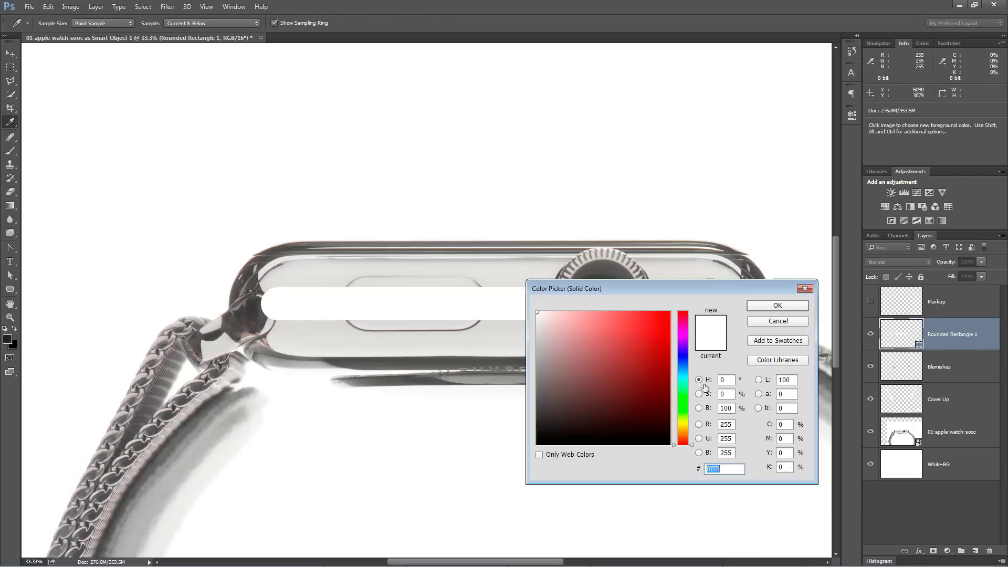
text(282828)
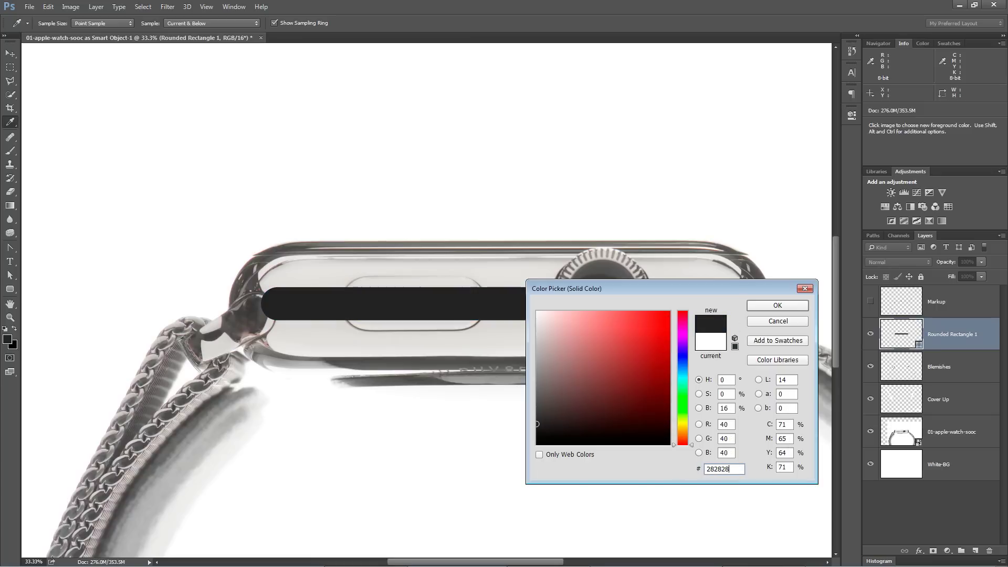
click(777, 305)
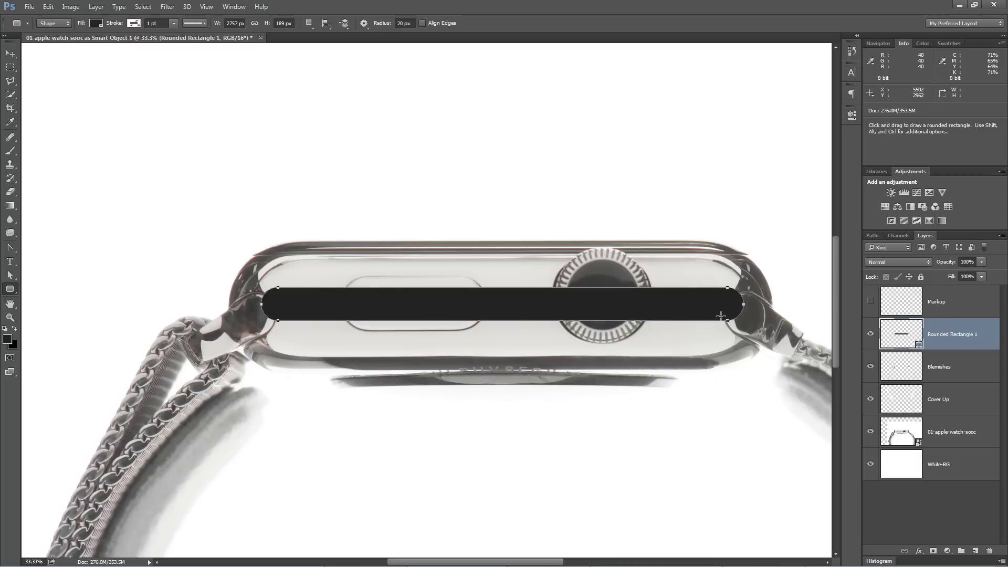
Convert the rounded rectangle layer to a smart object and apply a Gaussian Blur with a 45-pixel radius
right_click(931, 326)
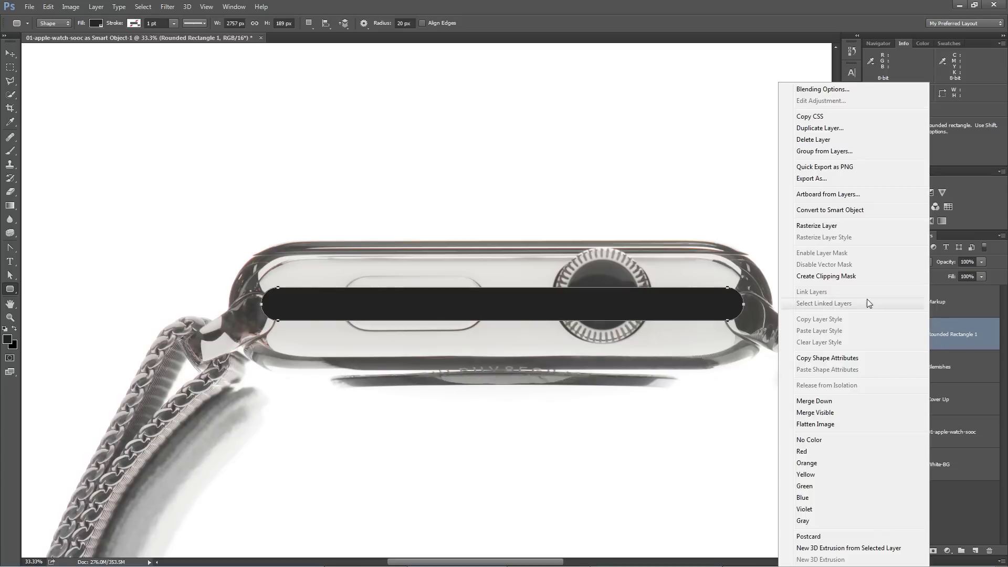
click(818, 210)
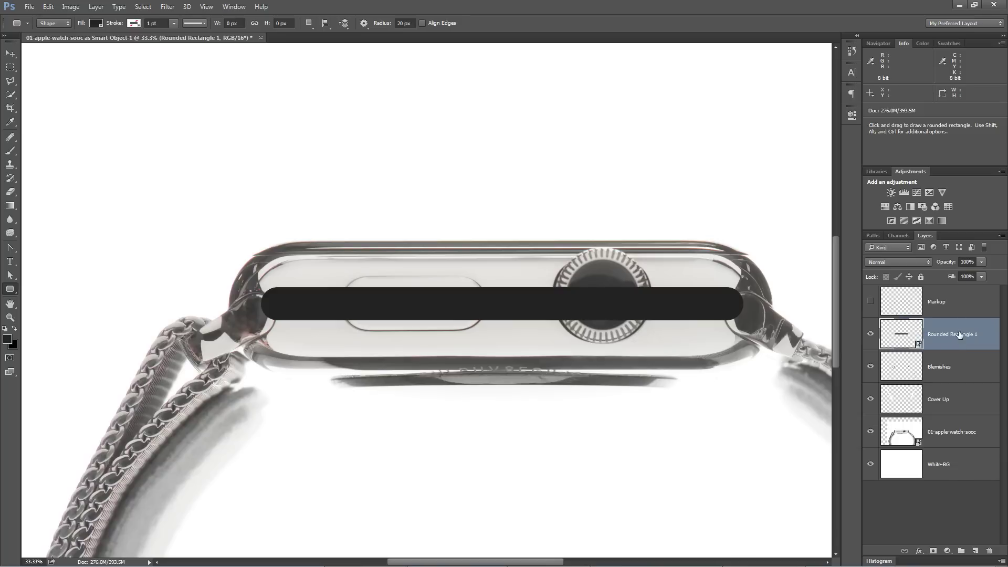
click(168, 7)
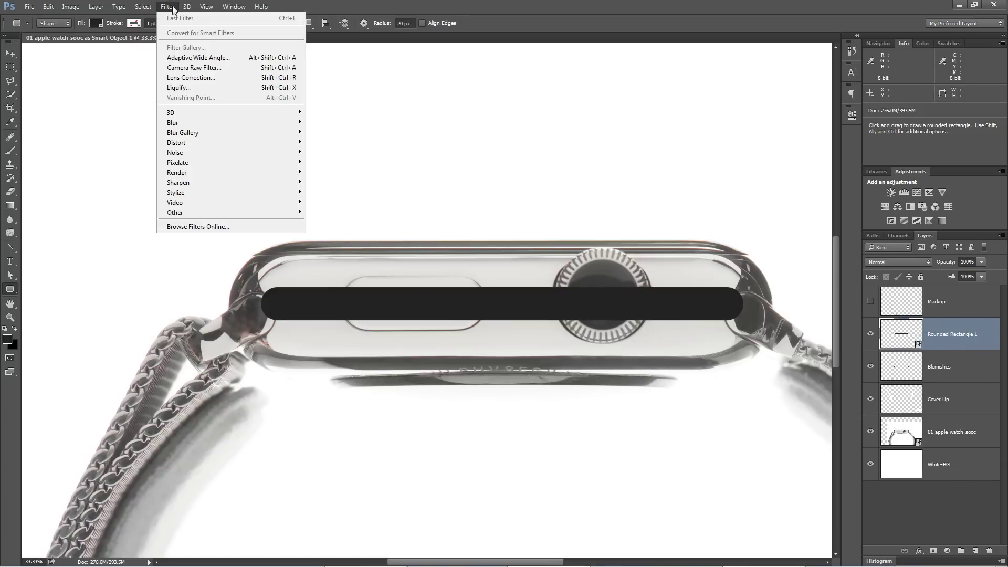
mouse_move(173, 122)
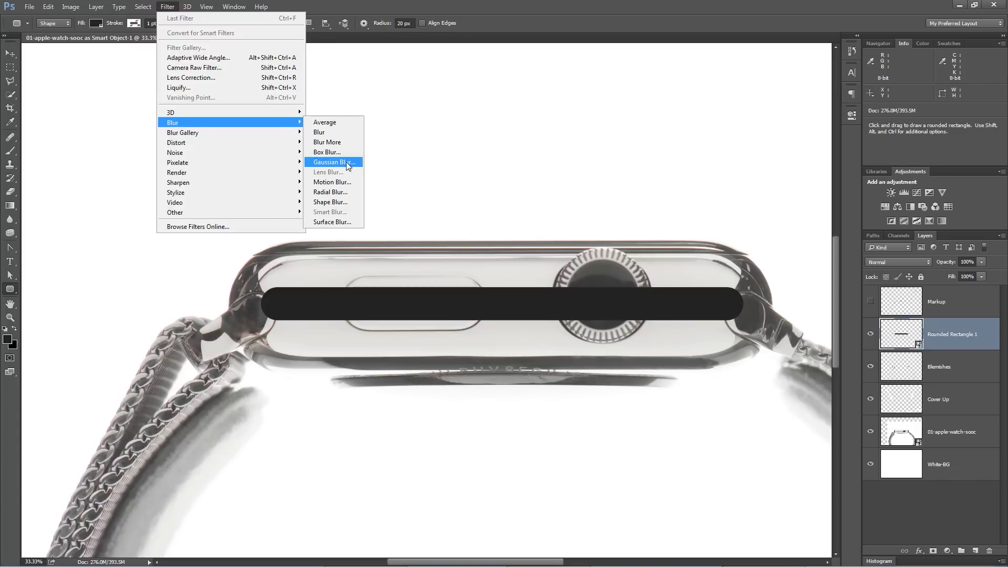
click(334, 162)
drag(641, 202, 709, 195)
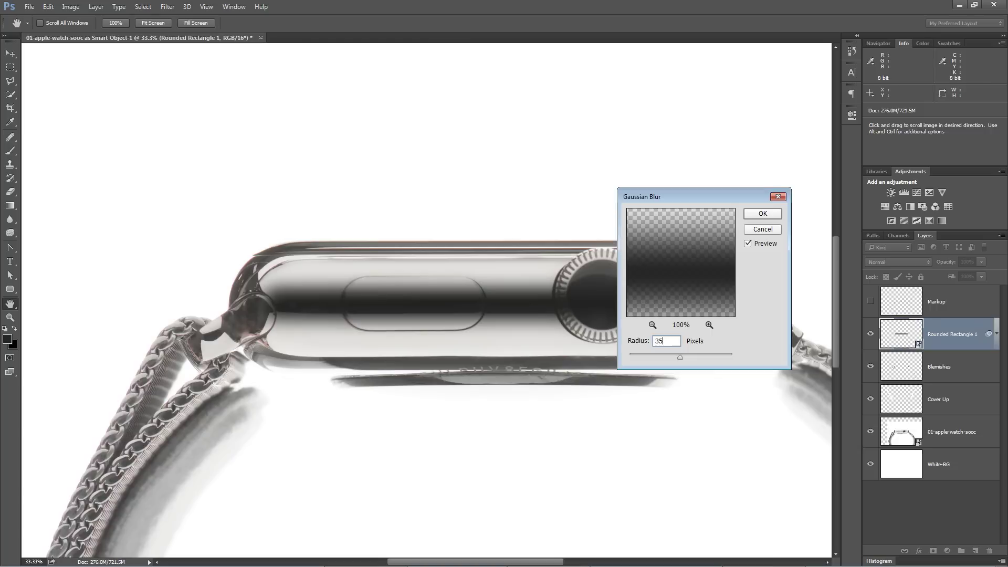
double_click(672, 342)
text(45)
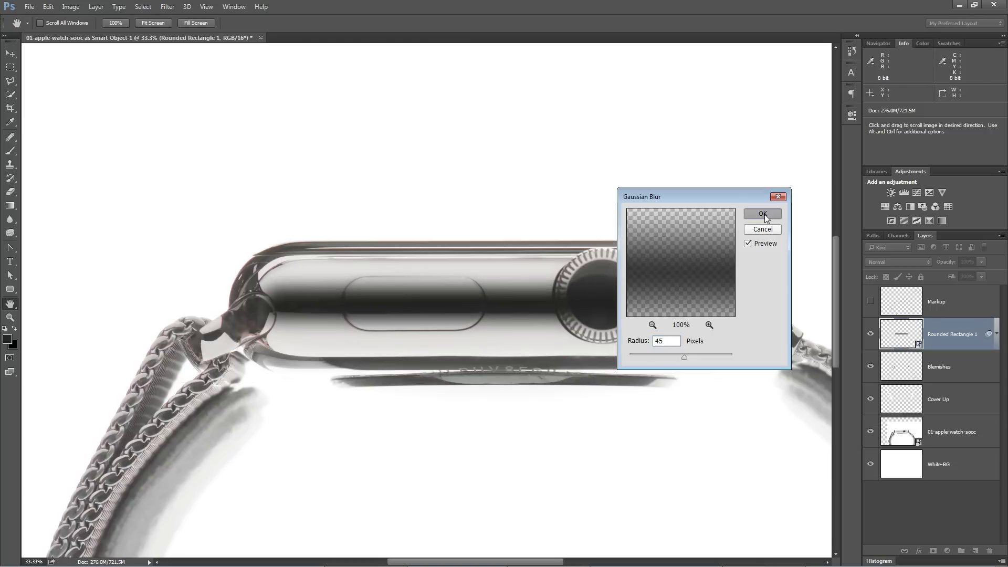
click(765, 215)
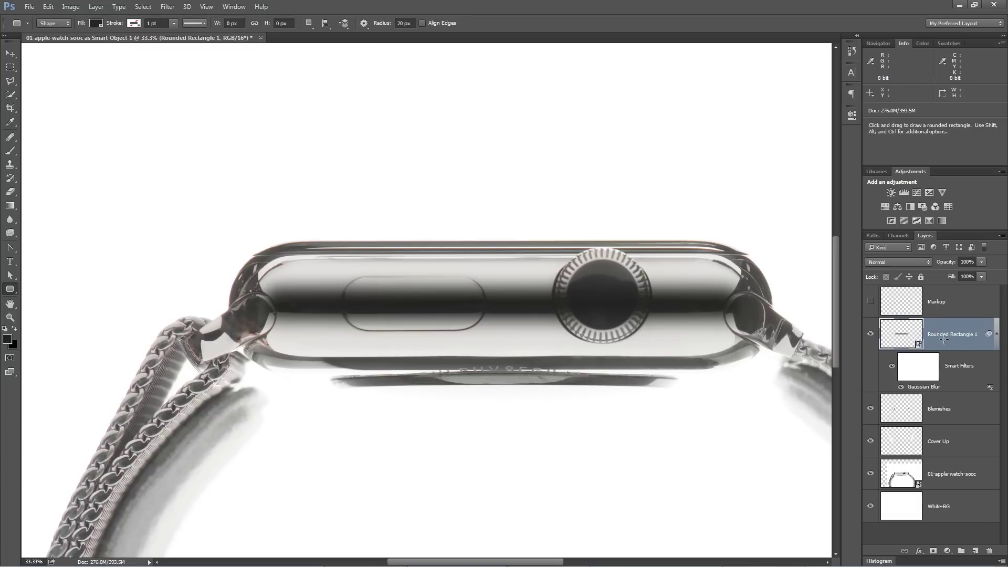
Collapse the rounded rectangle's smart filter list and compare the case with the blurred reflection hidden and shown
click(995, 339)
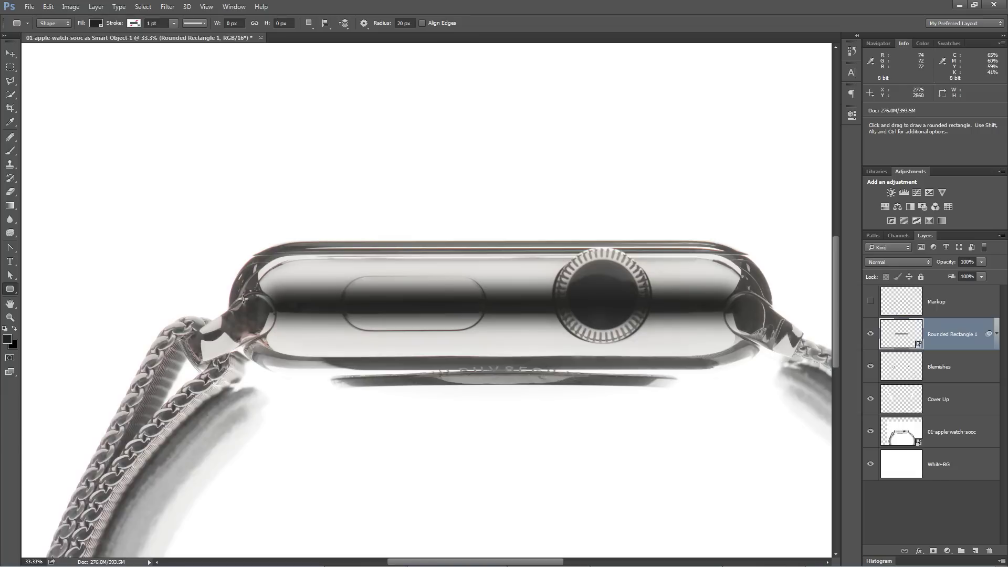
click(870, 333)
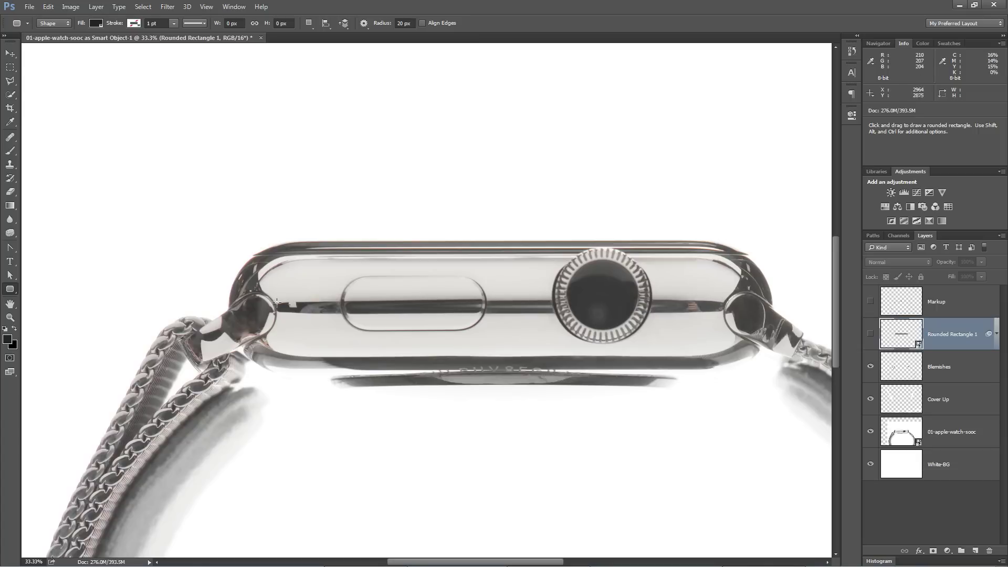
click(869, 334)
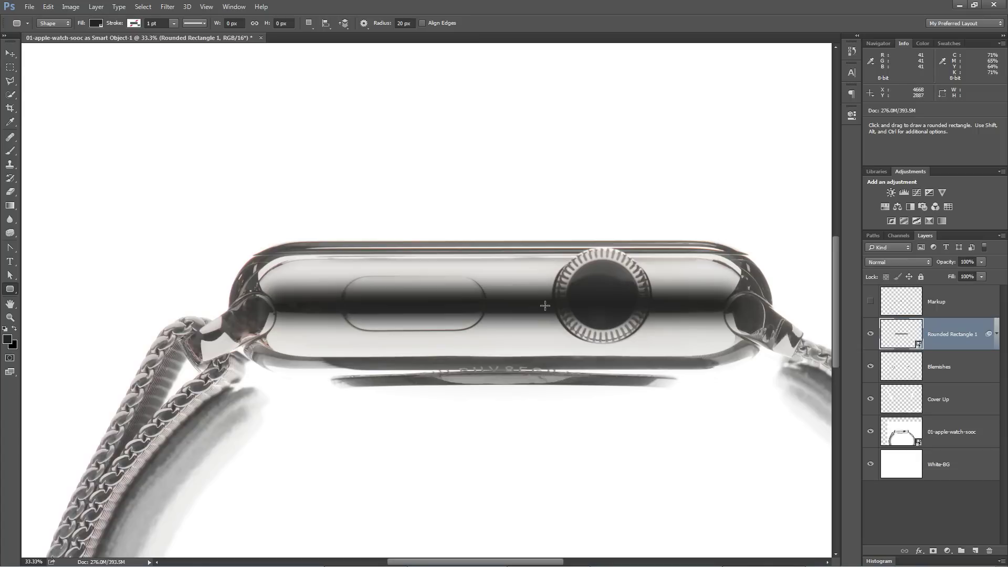
Draw a circular marquee selection about 573 × 573 px around the watch's digital crown
key(z)
click(626, 283)
click(621, 300)
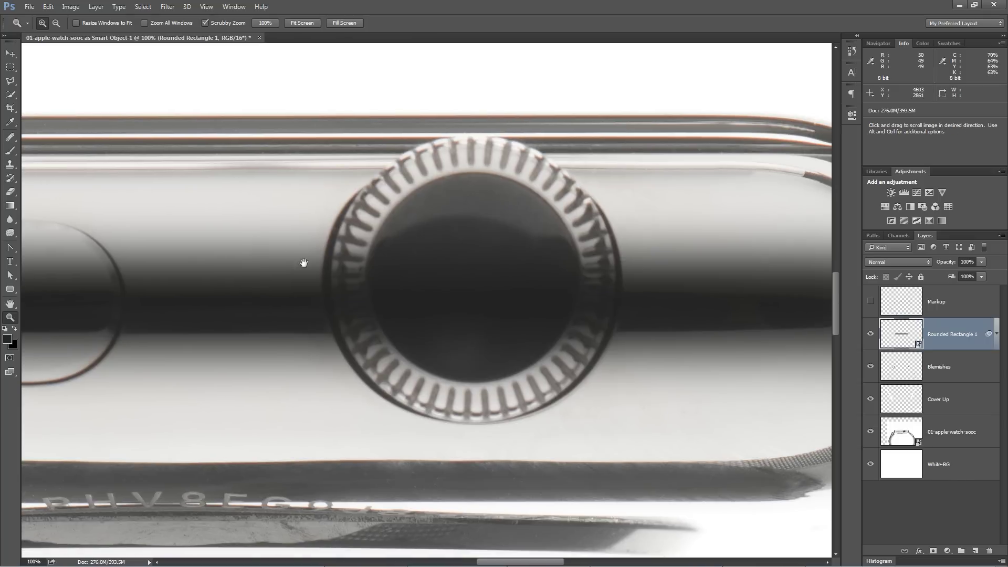
right_click(10, 67)
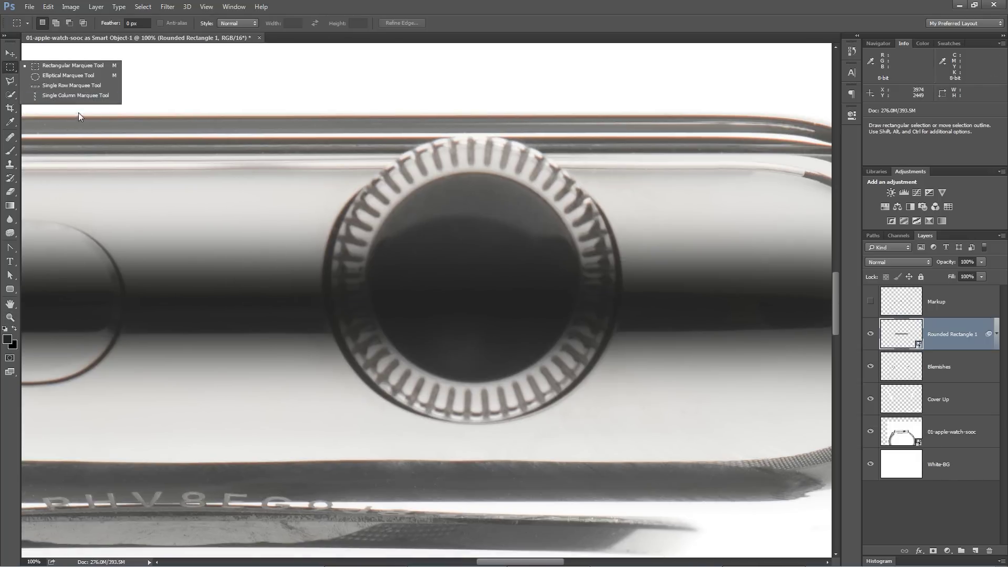
click(80, 79)
drag(313, 139, 516, 321)
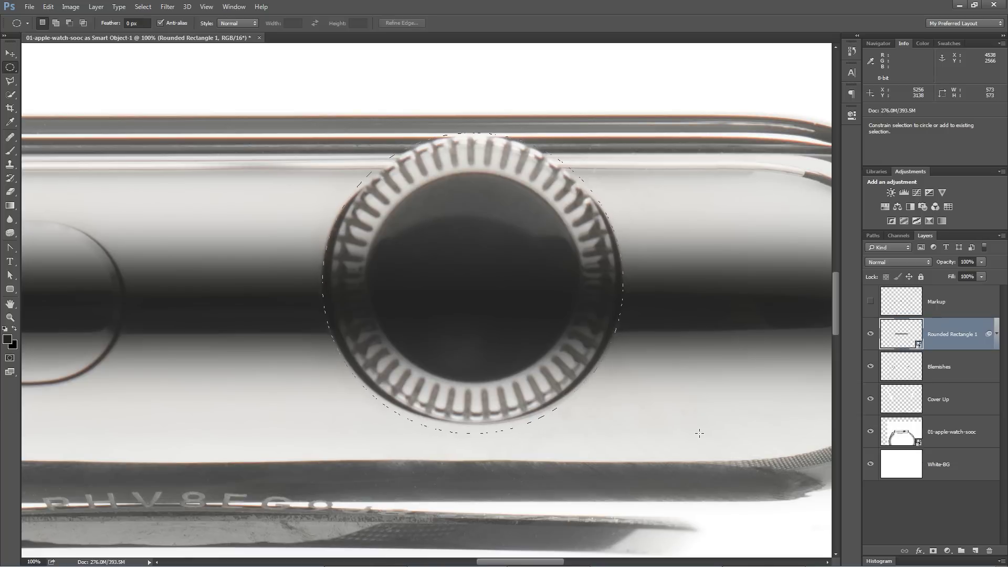
drag(699, 433, 699, 433)
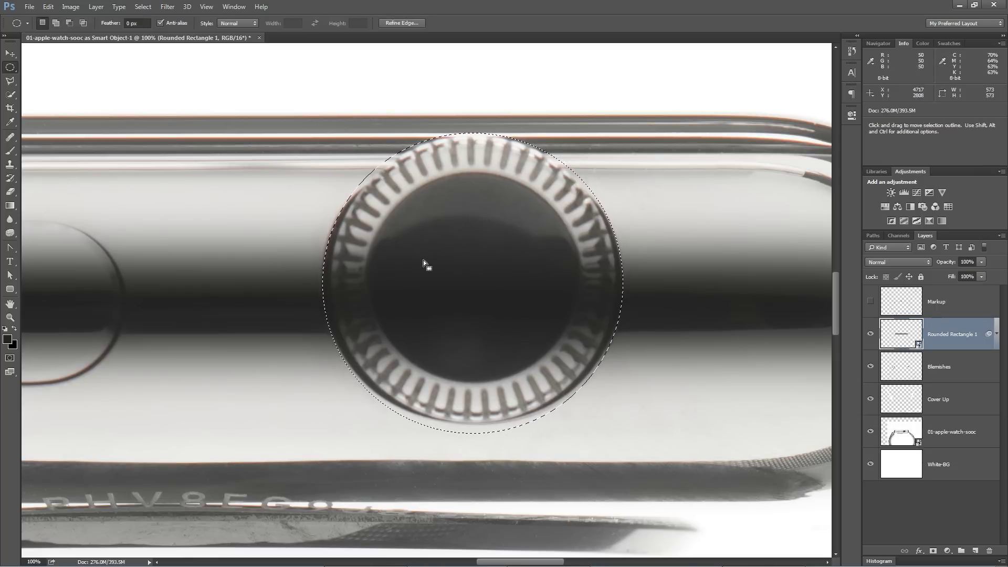
Transform the crown selection to about 96.5% of its height so it fits the crown's upper and lower edges
right_click(445, 216)
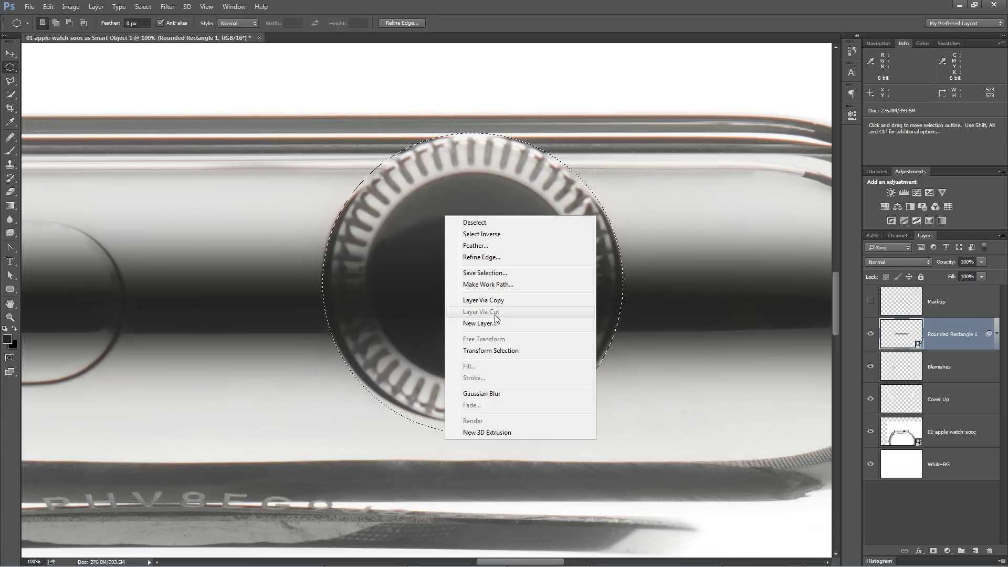
click(492, 351)
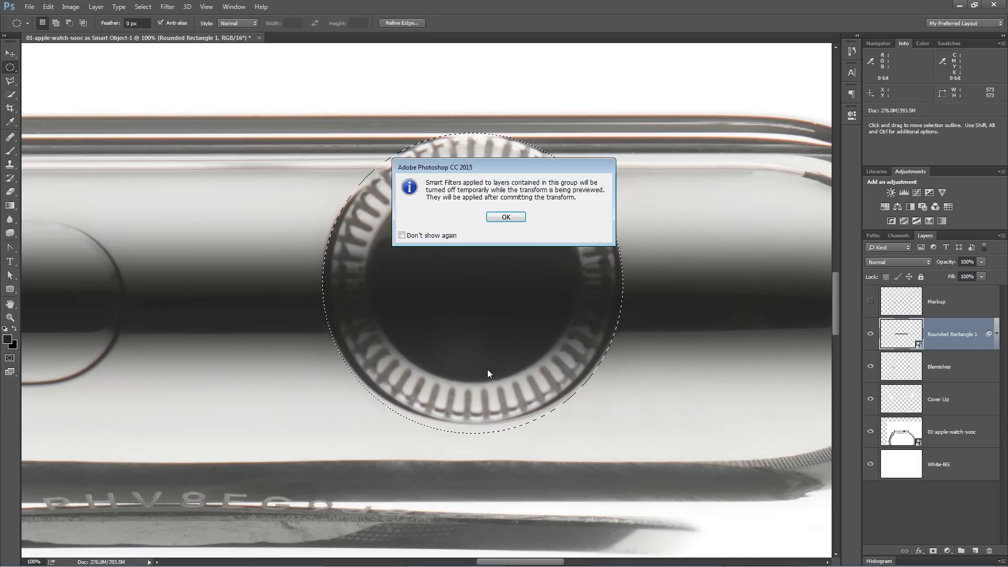
click(506, 217)
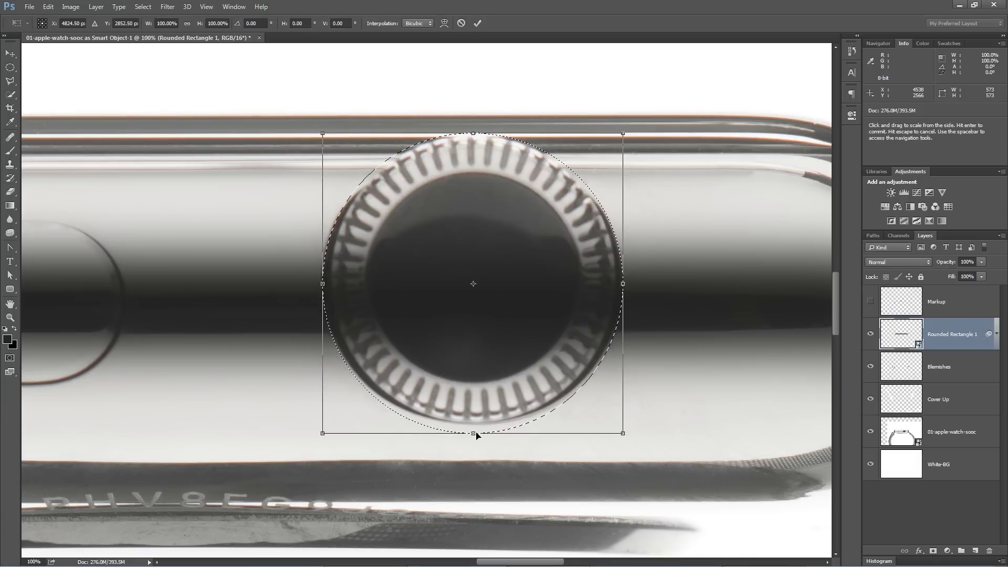
drag(473, 433, 473, 426)
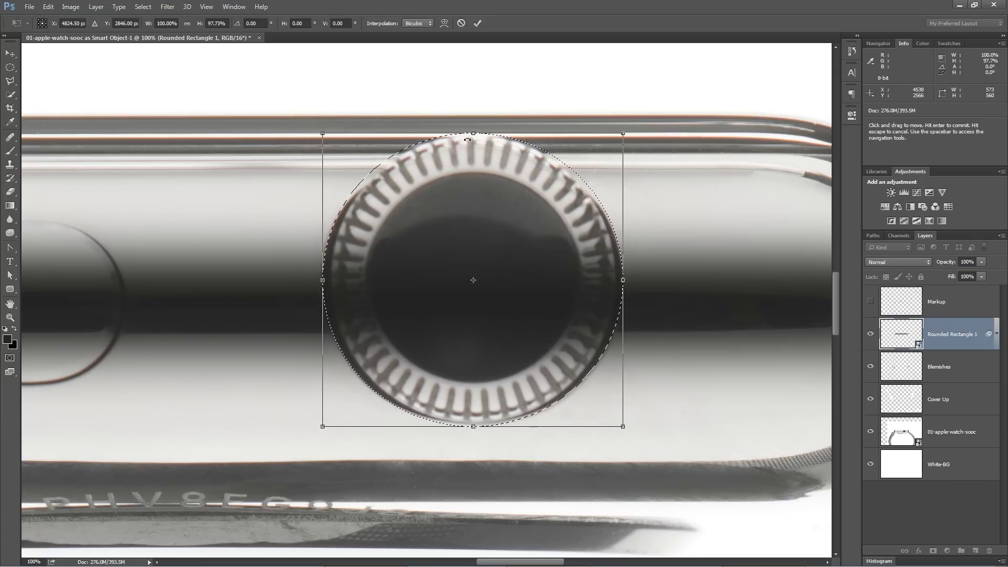
drag(474, 135, 475, 136)
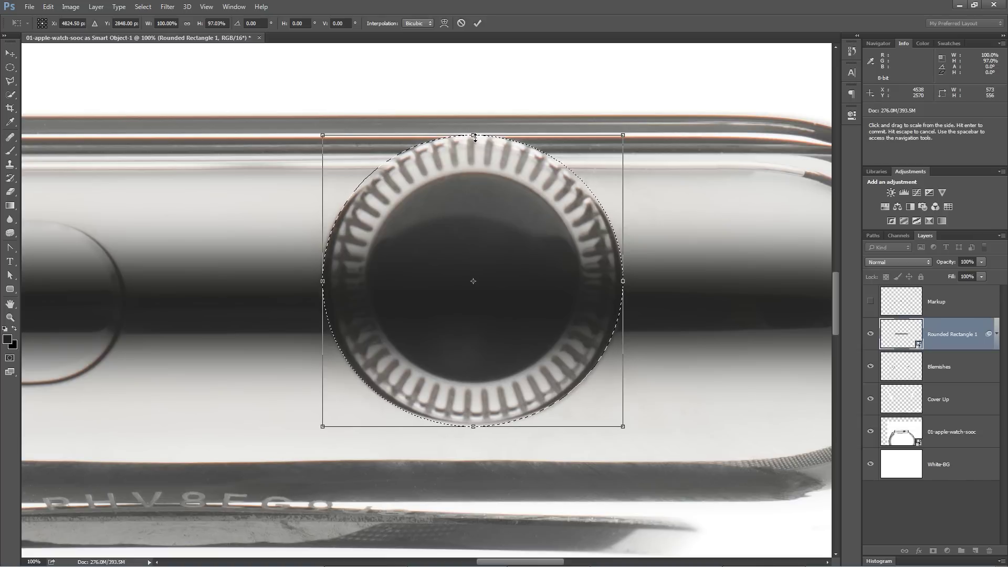
drag(475, 136, 475, 137)
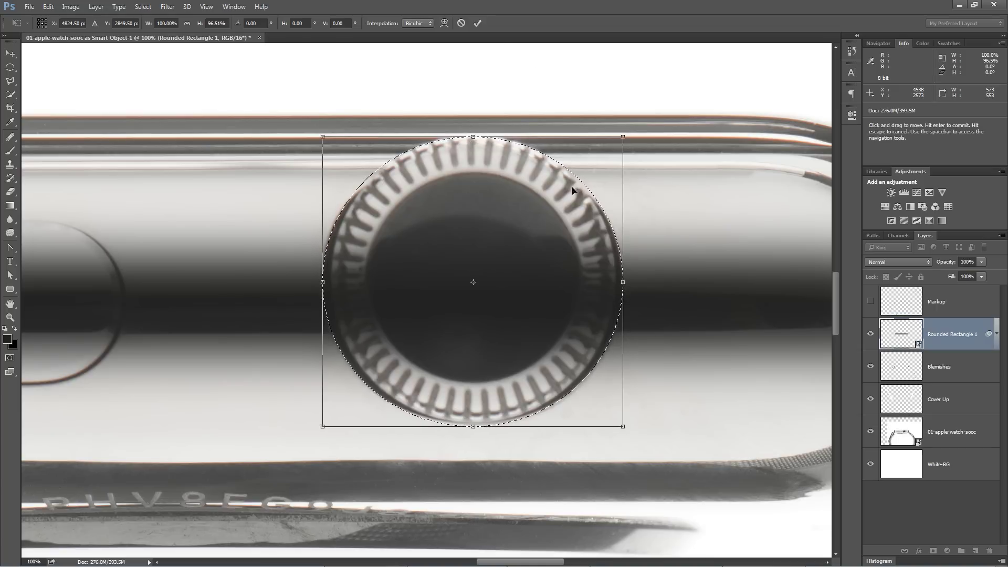
click(478, 24)
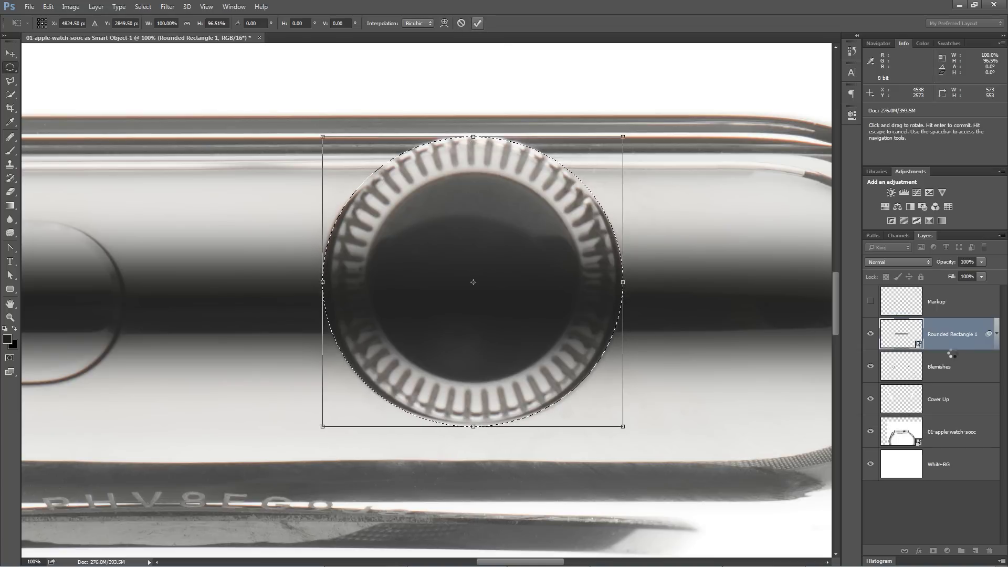
double_click(475, 206)
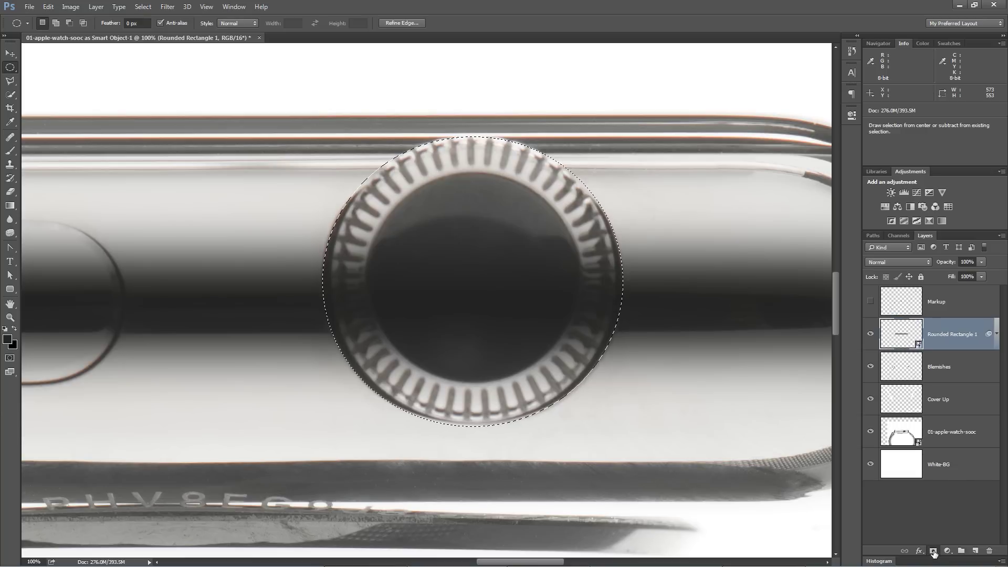
Add an inverted layer mask from the crown selection to the rounded rectangle layer, hiding the blurred reflection over the crown
alt+click(933, 551)
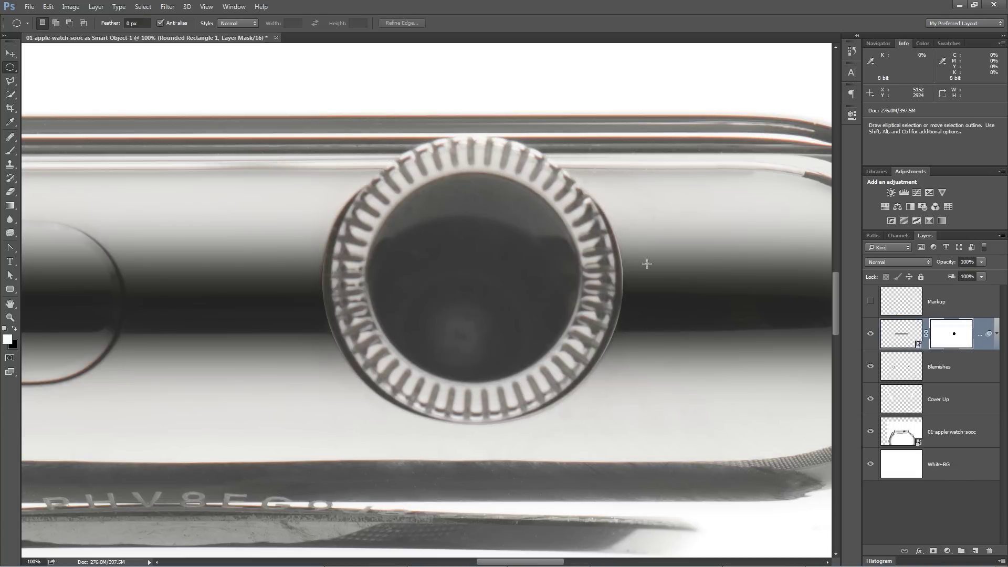
drag(505, 318, 530, 362)
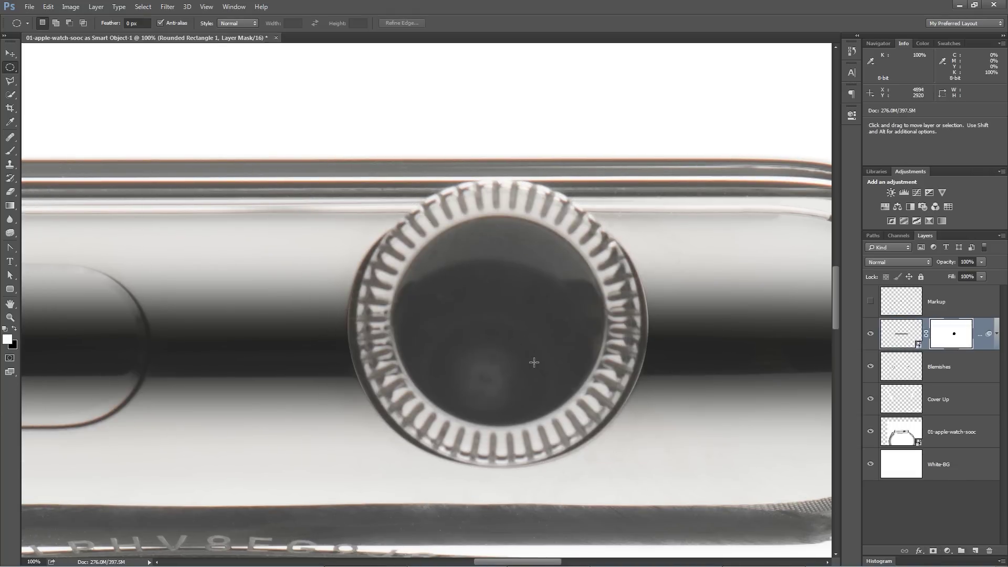
key(ctrl+minus)
key(ctrl+minus)
key(ctrl+minus)
key(ctrl+minus)
key(ctrl+minus)
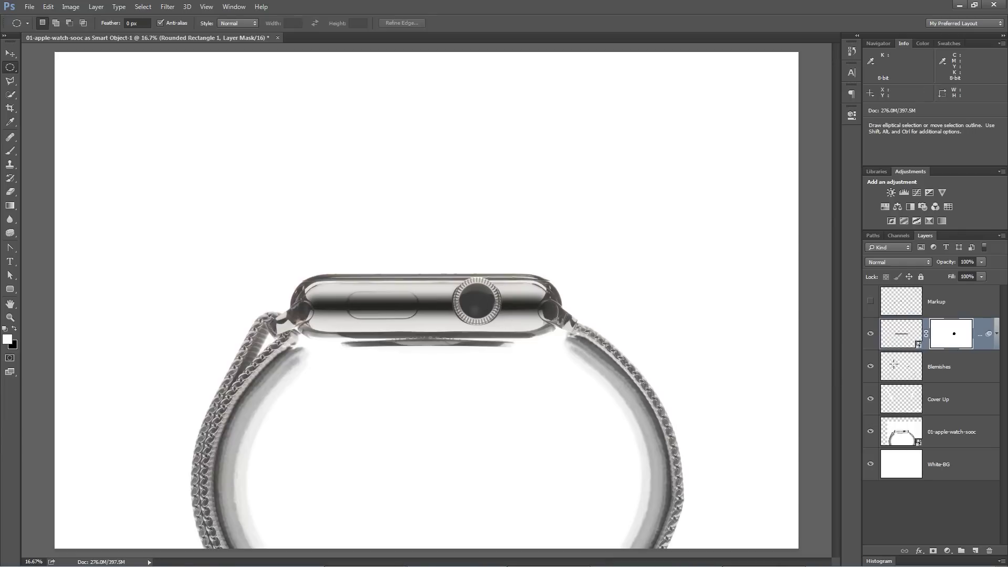
Examine the blurred reflection where it meets the watch case's right lug at 100% magnification
key(z)
click(551, 309)
click(550, 310)
click(551, 310)
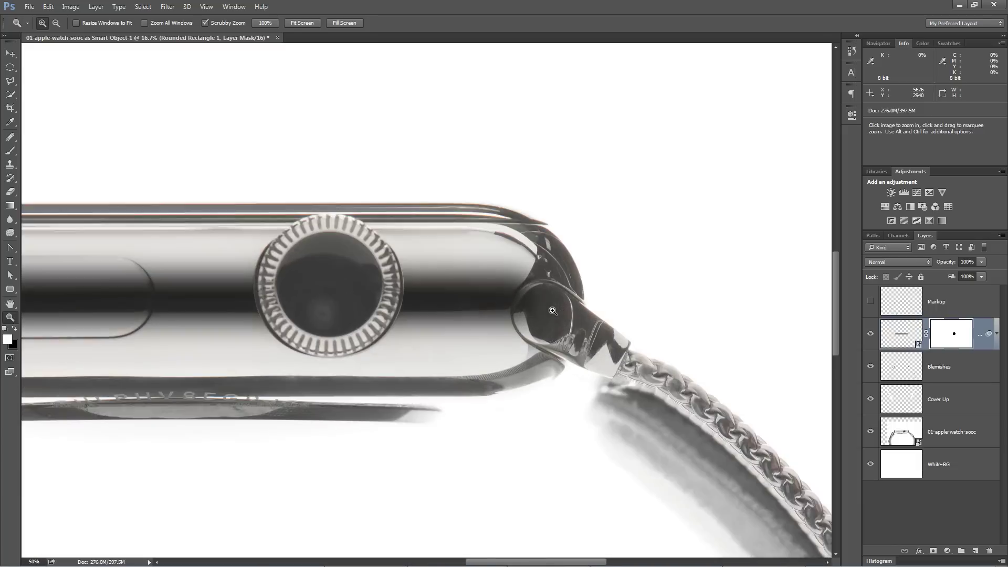
click(550, 309)
click(550, 309)
drag(551, 310, 496, 284)
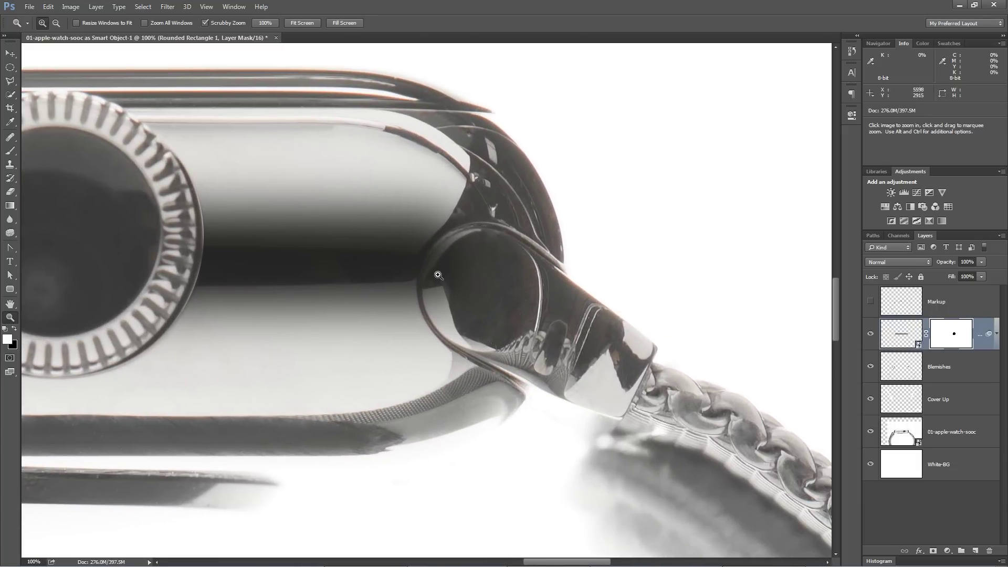
key(m)
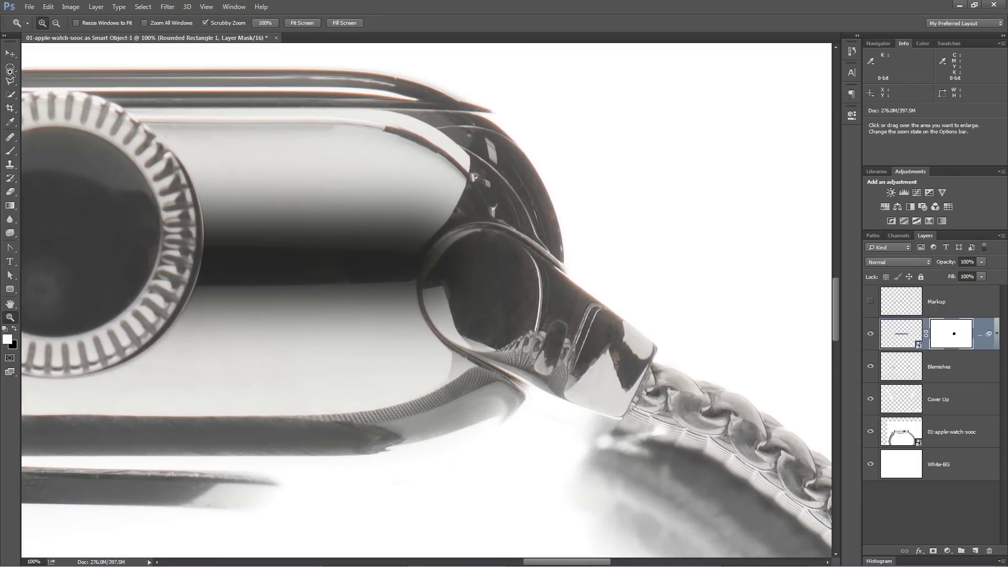
drag(419, 207, 564, 353)
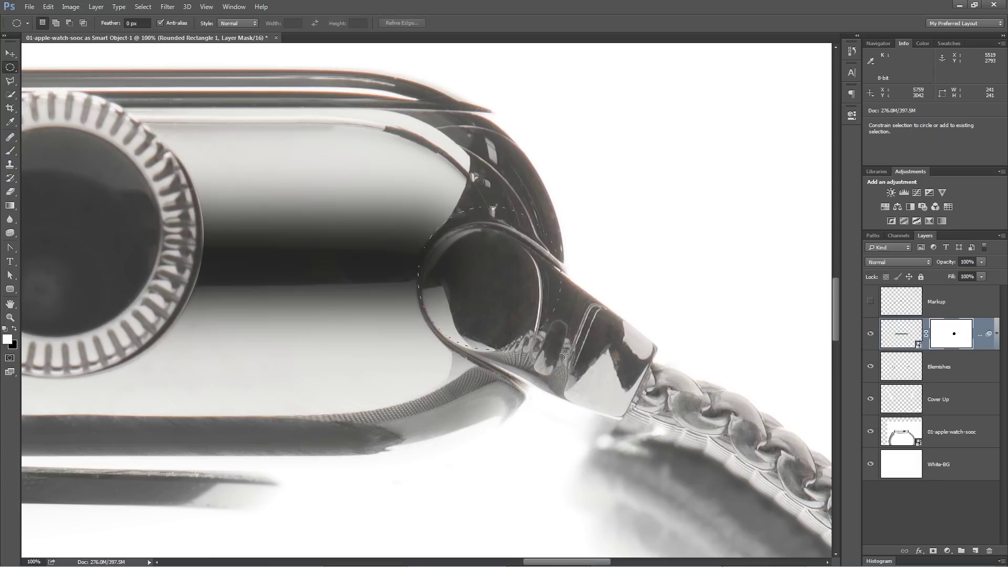
drag(564, 360, 564, 361)
key(ctrl+plus)
key(ctrl+plus)
key(ctrl+d)
key(v)
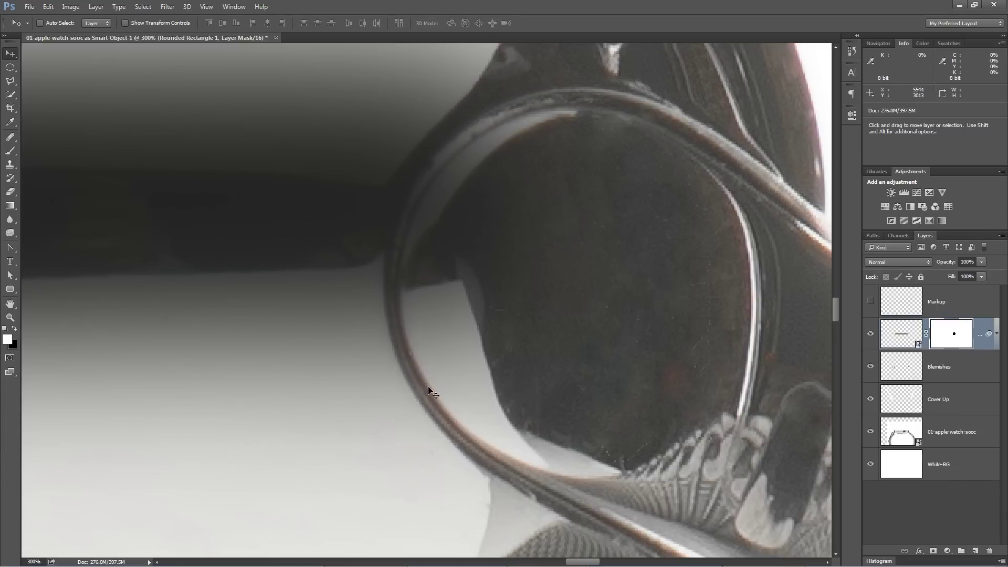
Draw a circular selection about 280 px in diameter around the round strap connector at the watch case's right end
key(m)
scroll(490, 226, right, 2)
drag(371, 64, 680, 415)
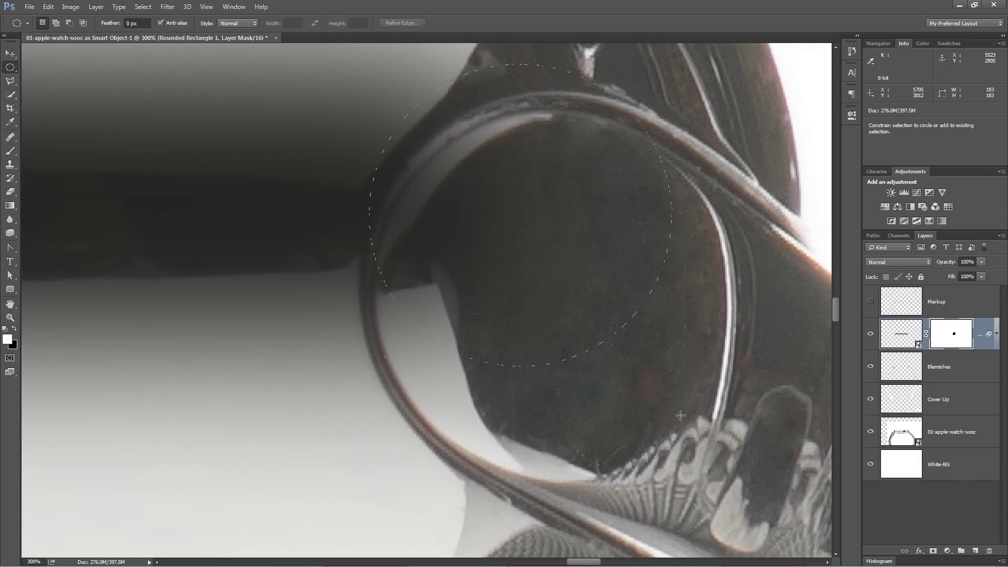
mouse_move(810, 524)
mouse_down()
mouse_move(789, 513)
mouse_move(796, 526)
mouse_up()
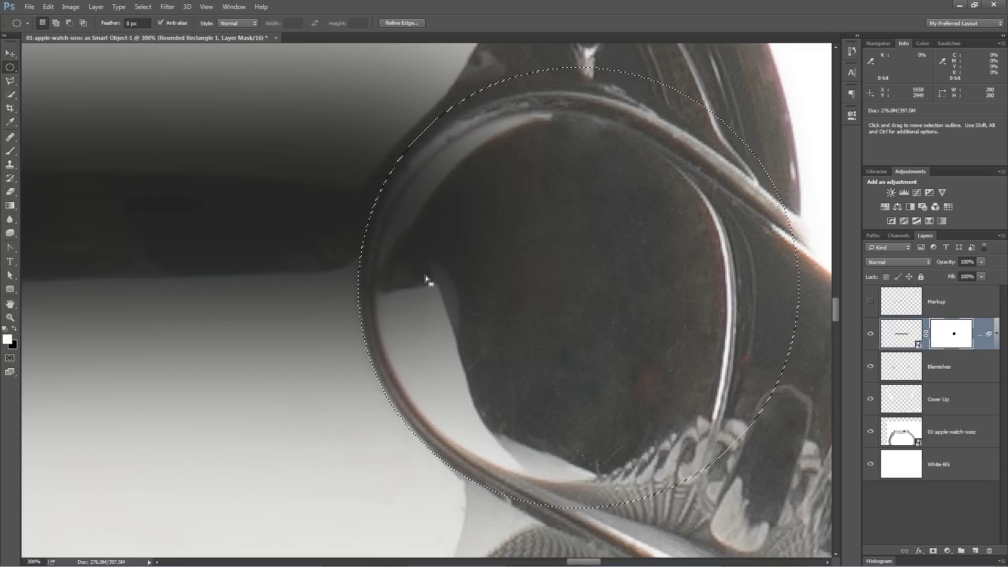
drag(427, 276, 439, 337)
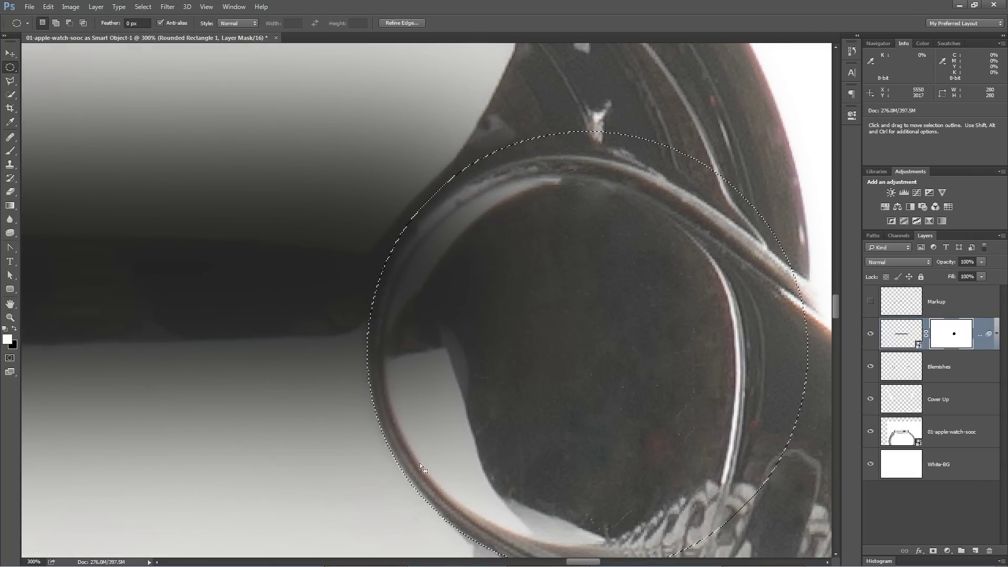
key(ctrl+1)
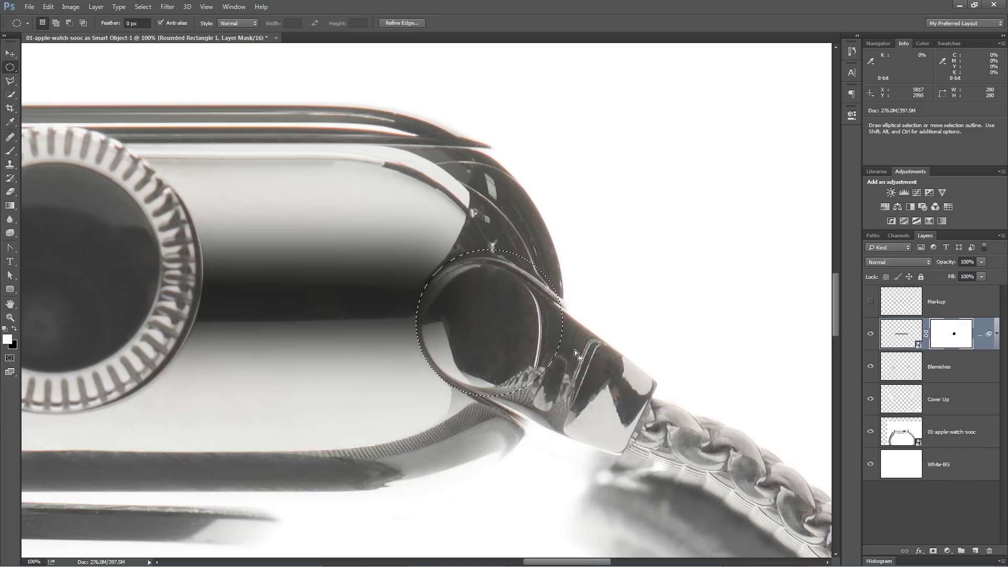
Fill the circular selection with black on the gradient shape's layer mask and deselect
click(48, 6)
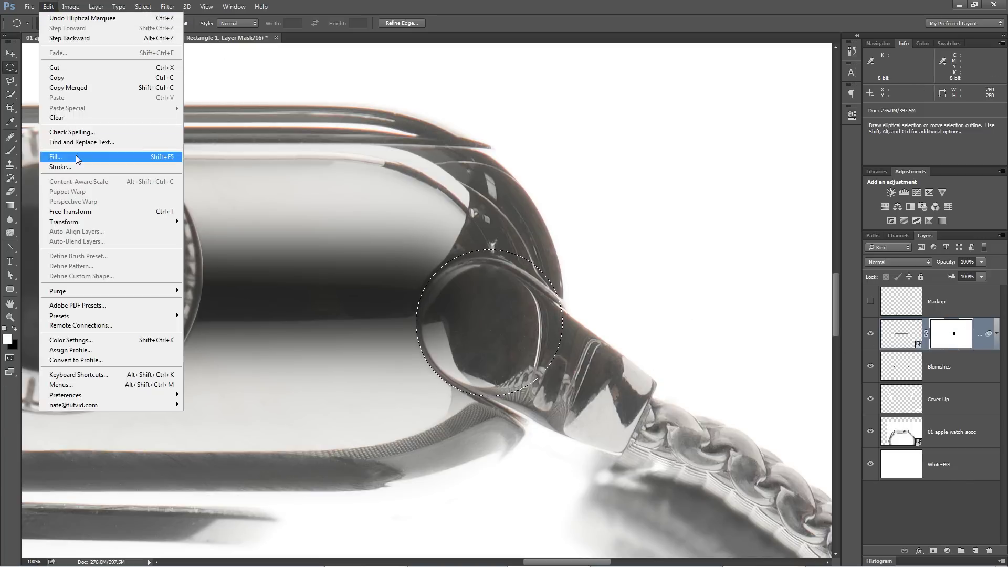
click(77, 158)
click(365, 234)
click(380, 304)
click(464, 231)
key(m)
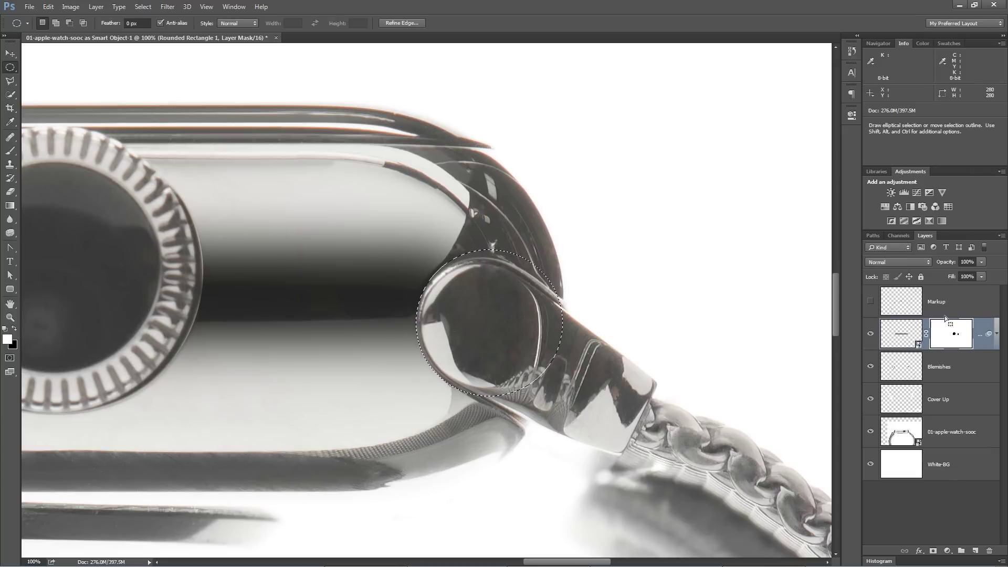
click(516, 326)
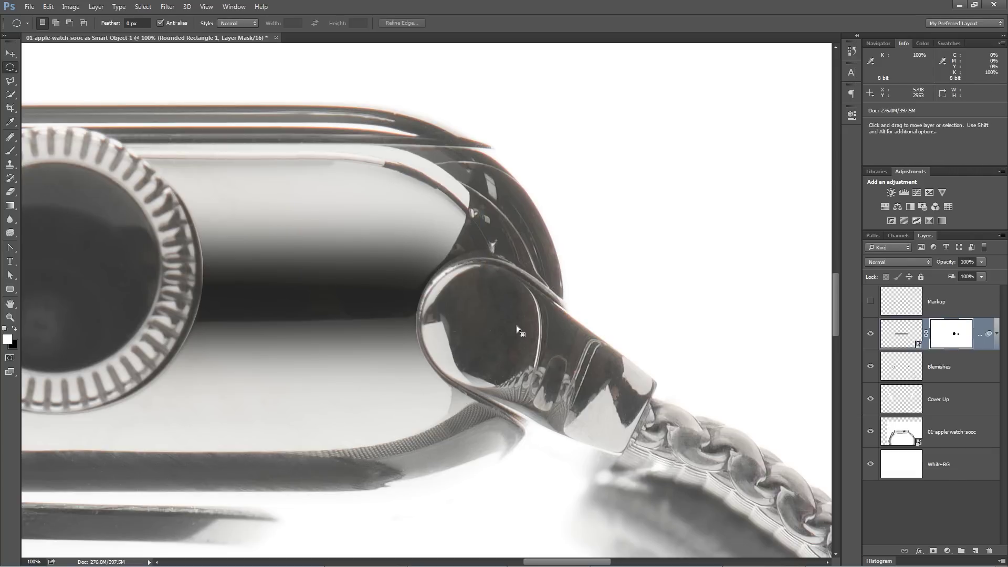
Draw a circular selection about 288 px in diameter around the strap connector at the watch case's left end
drag(441, 309, 467, 281)
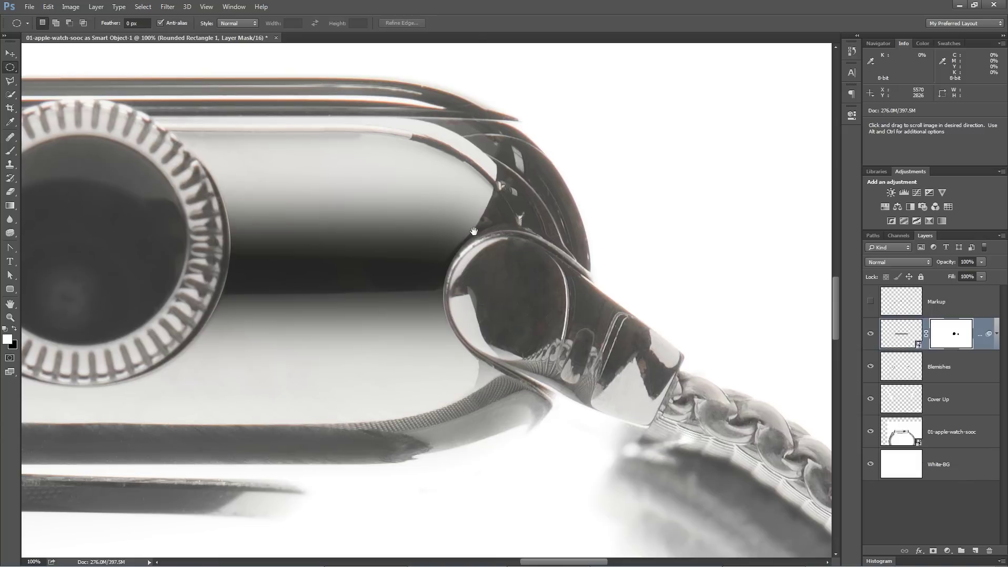
drag(483, 248, 593, 226)
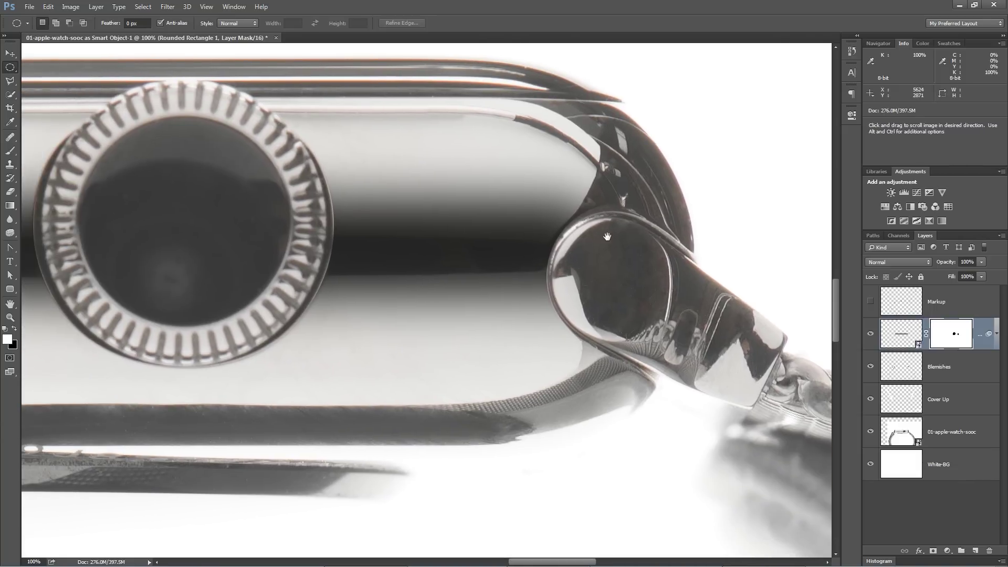
drag(496, 308, 614, 278)
drag(387, 324, 746, 326)
drag(226, 325, 808, 290)
drag(247, 266, 461, 273)
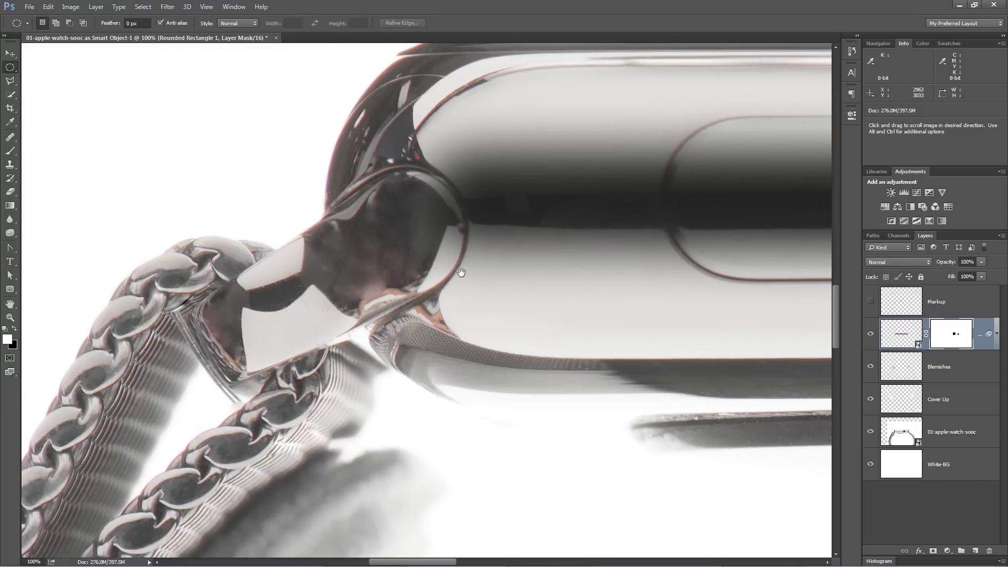
ctrl+click(420, 227)
drag(209, 149, 444, 403)
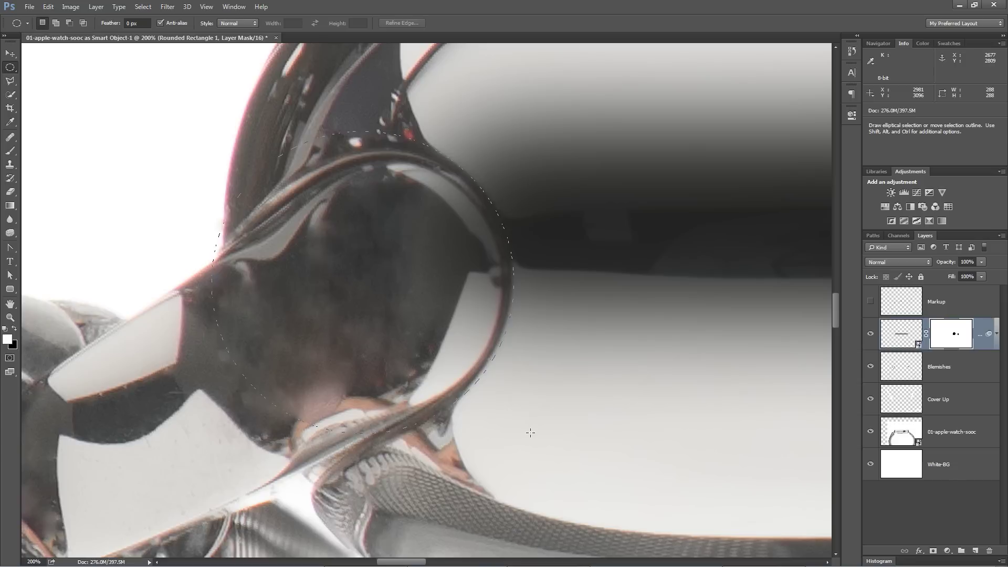
drag(530, 432, 530, 433)
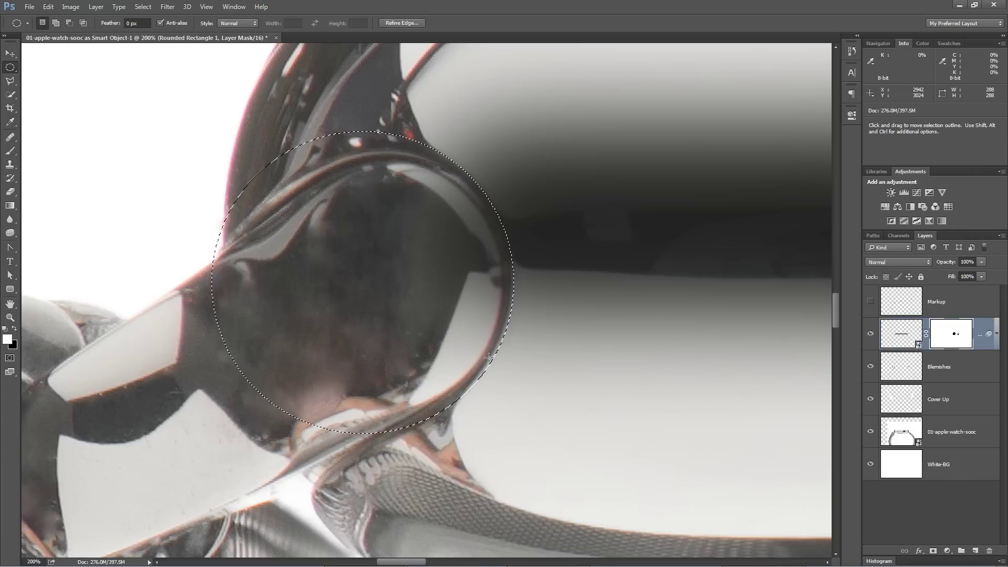
Transform the selection outline to about 99.3% height so it fits the left strap connector's edge
right_click(473, 345)
click(493, 256)
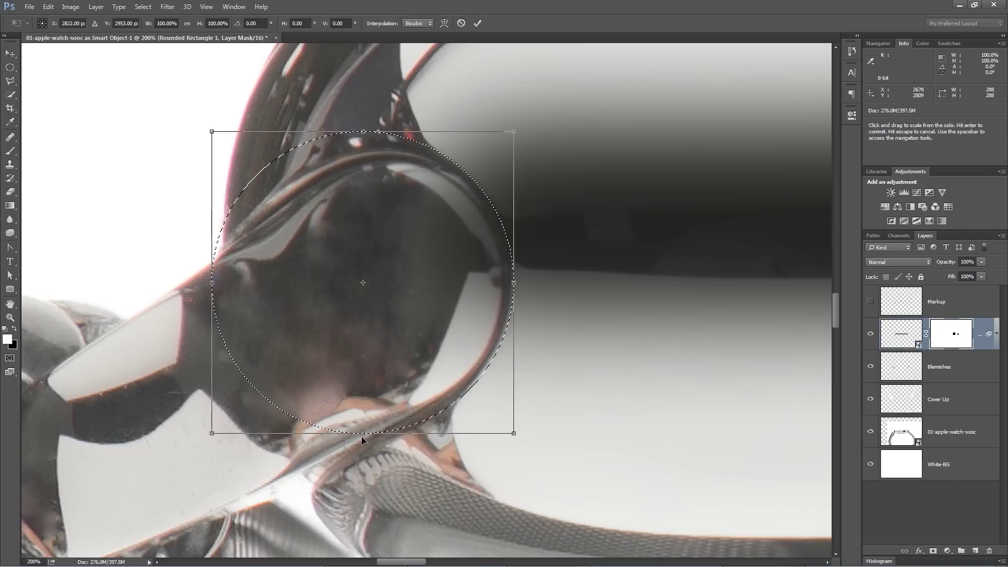
drag(363, 433, 362, 432)
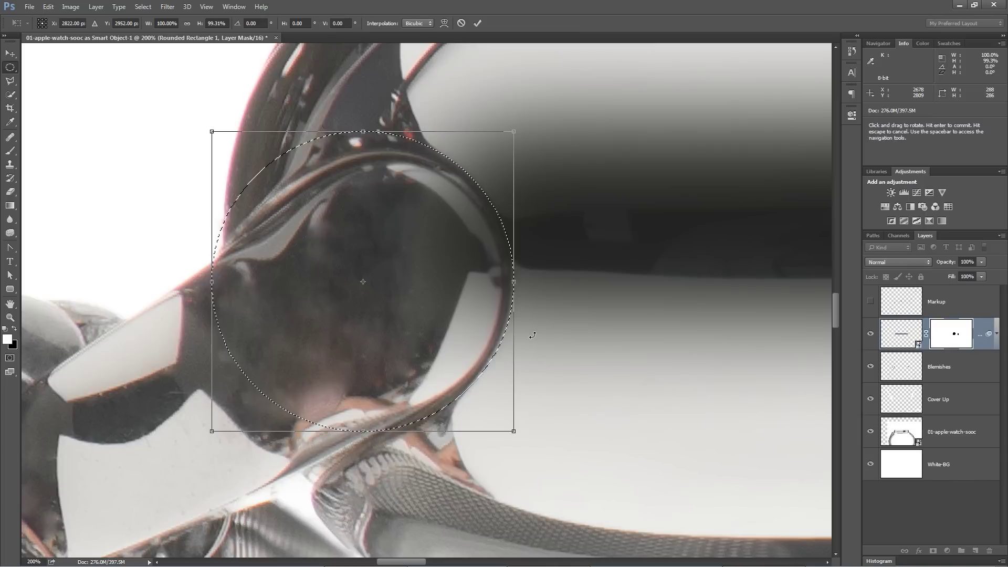
key(Return)
Fill the left connector selection with black on the gradient shape's layer mask and deselect
key(ctrl+2)
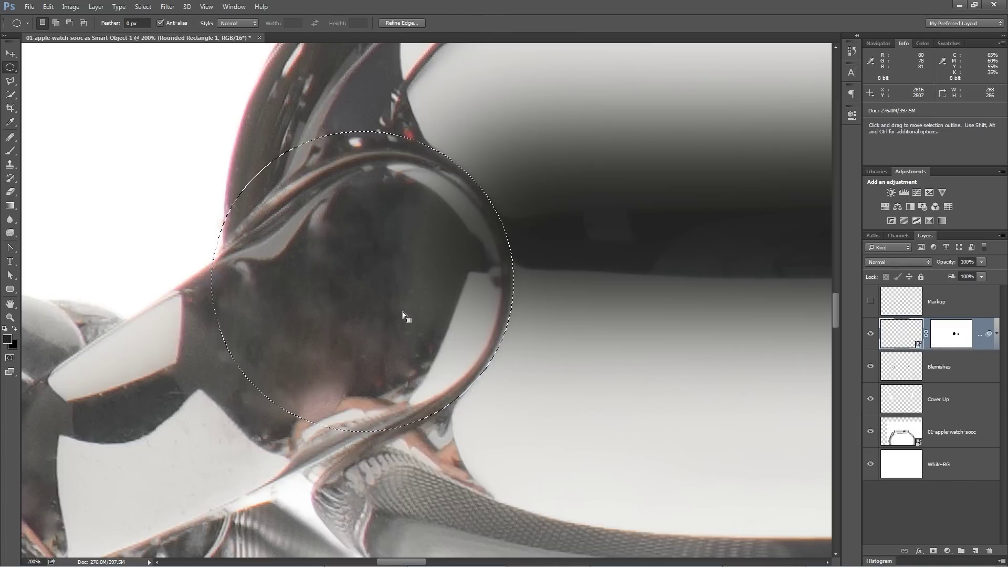
click(947, 334)
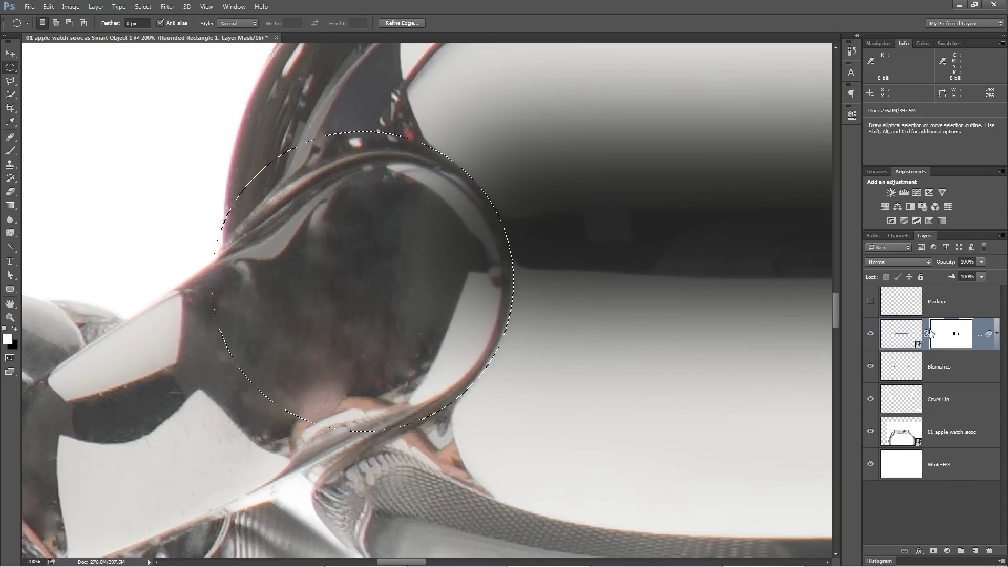
click(48, 7)
click(68, 157)
click(457, 232)
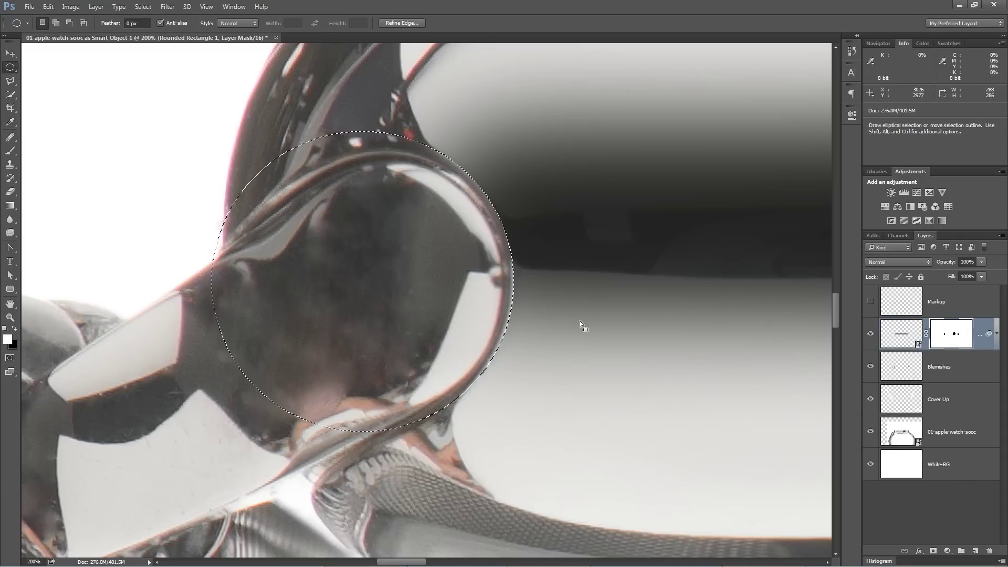
key(ctrl+d)
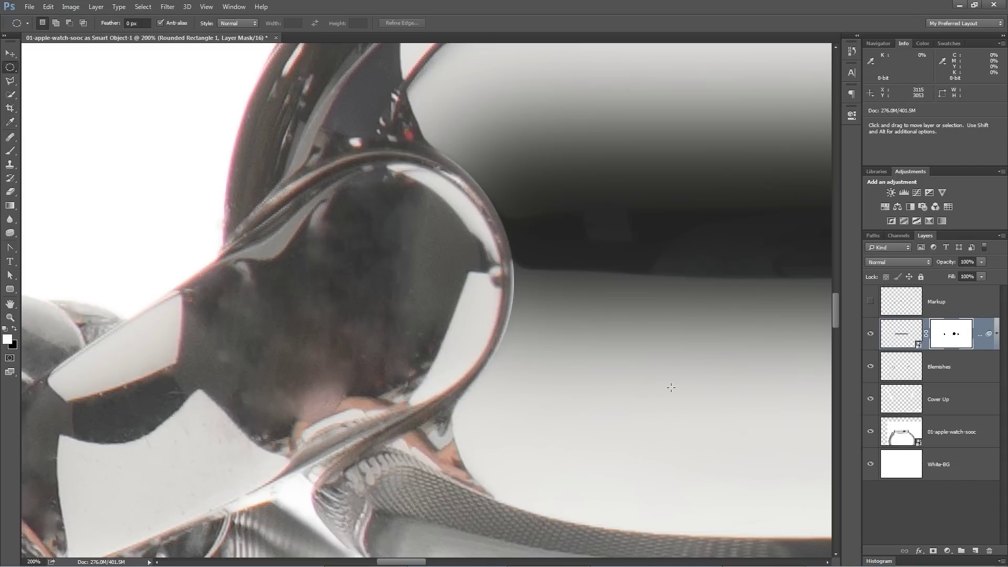
Examine the side button's outline with the gradient shape layer hidden and shown
key(ctrl+minus)
key(ctrl+minus)
key(ctrl+minus)
key(ctrl+minus)
drag(671, 387, 537, 367)
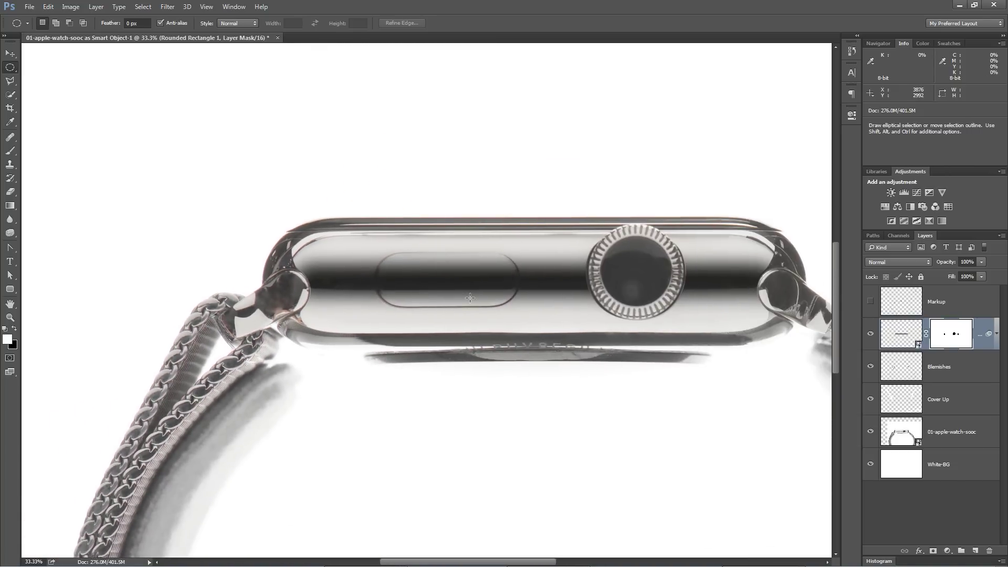
drag(426, 286, 545, 293)
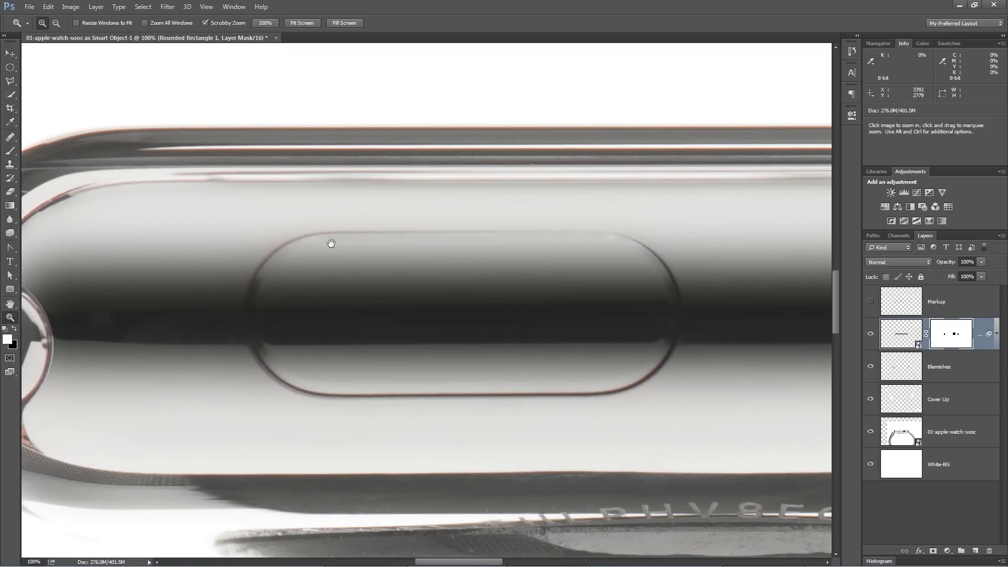
click(870, 334)
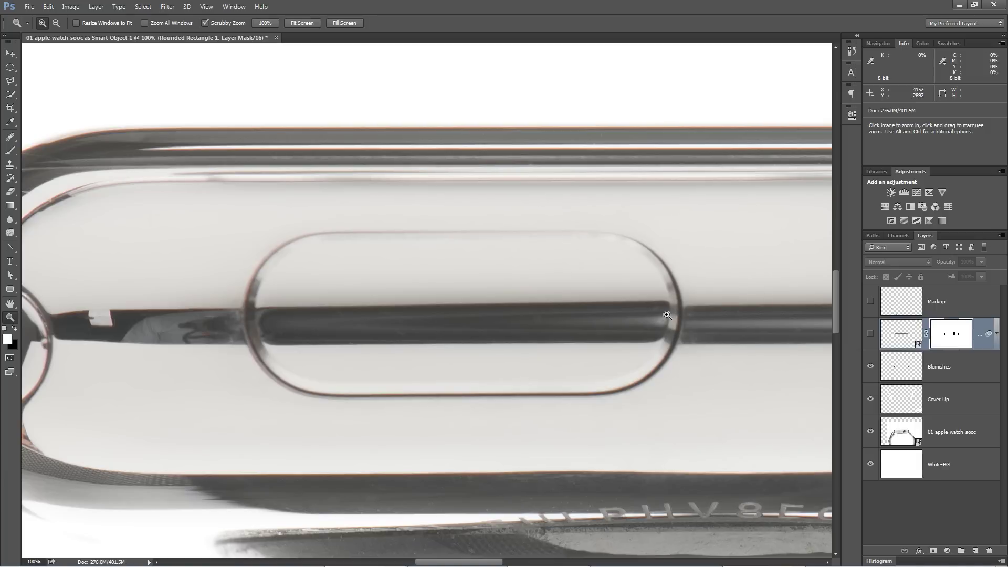
click(870, 333)
Draw a rounded rectangle shape about 834 x 319 px over the watch's side button
click(8, 291)
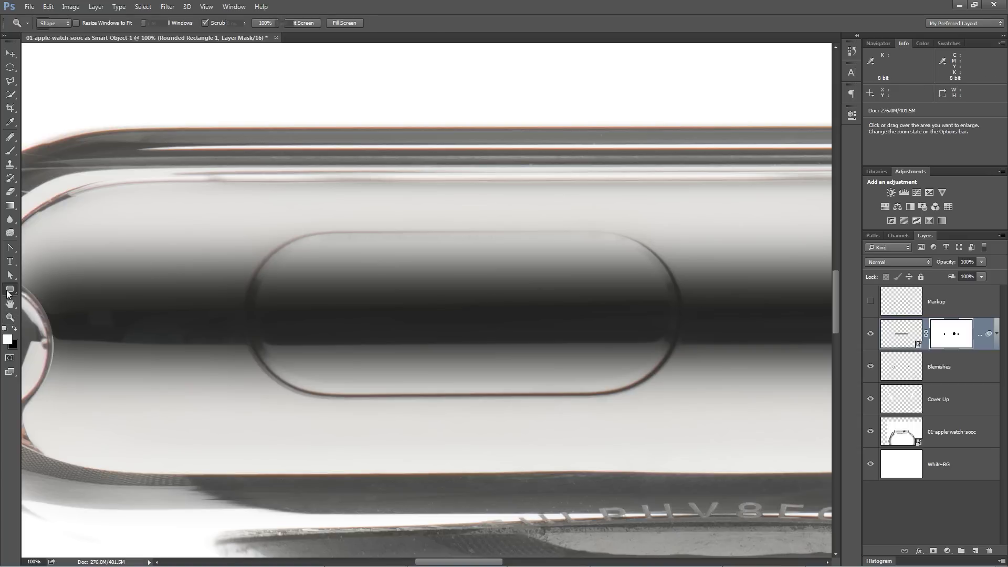
drag(245, 234, 680, 396)
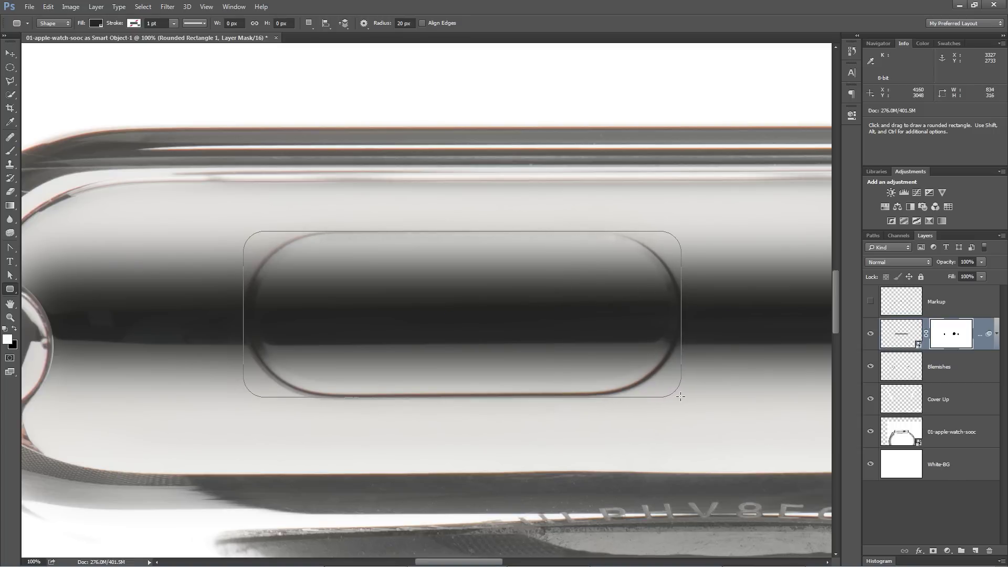
drag(680, 397, 680, 398)
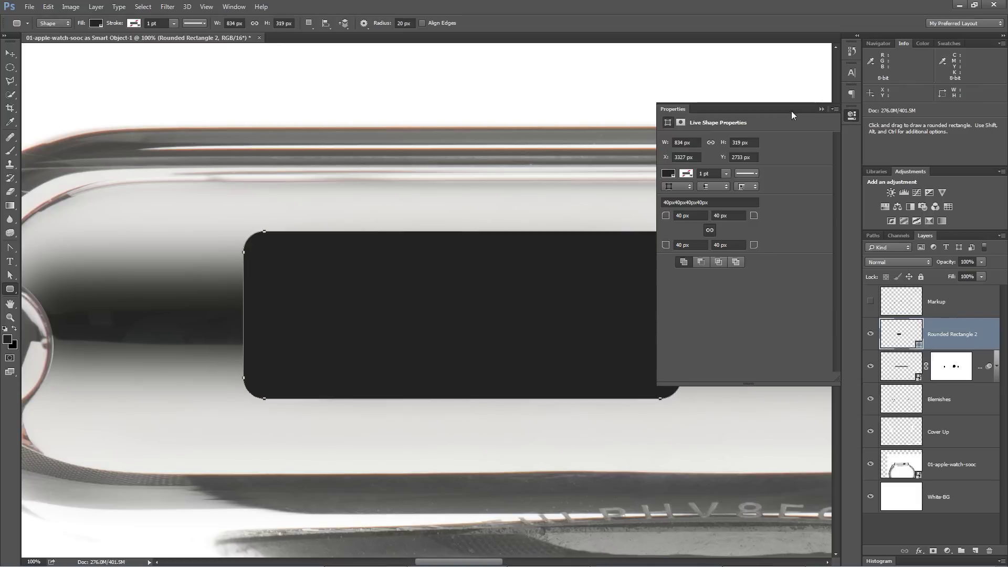
Set all four corner radii of the rounded rectangle over the side button to 160 px
drag(791, 112, 226, 113)
drag(163, 69, 163, 69)
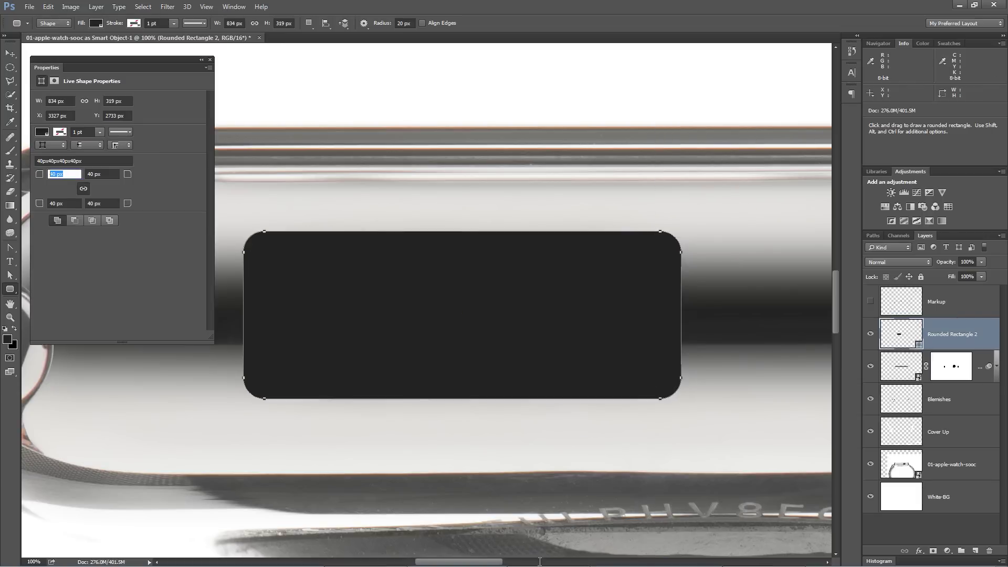
key(Return)
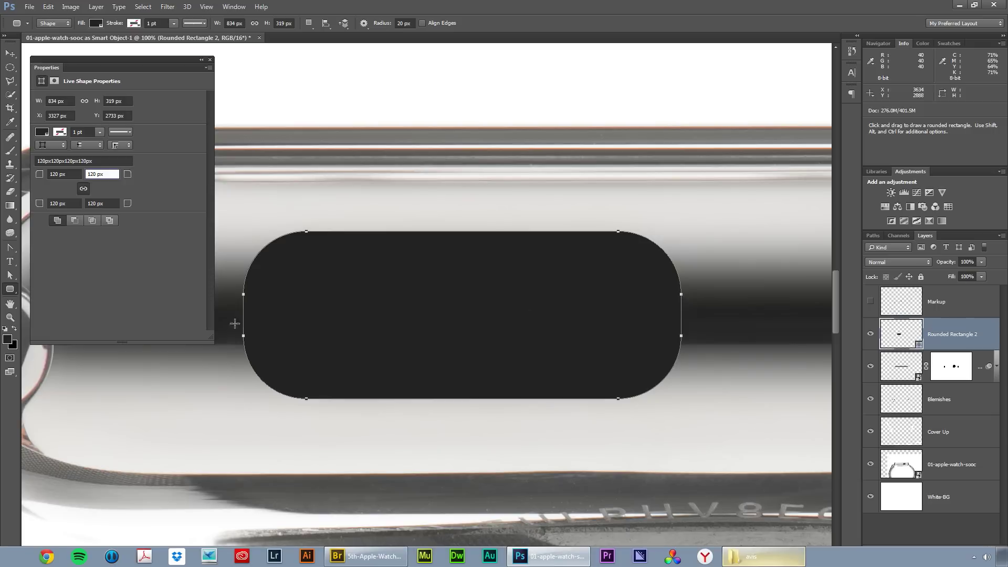
text(160)
key(Tab)
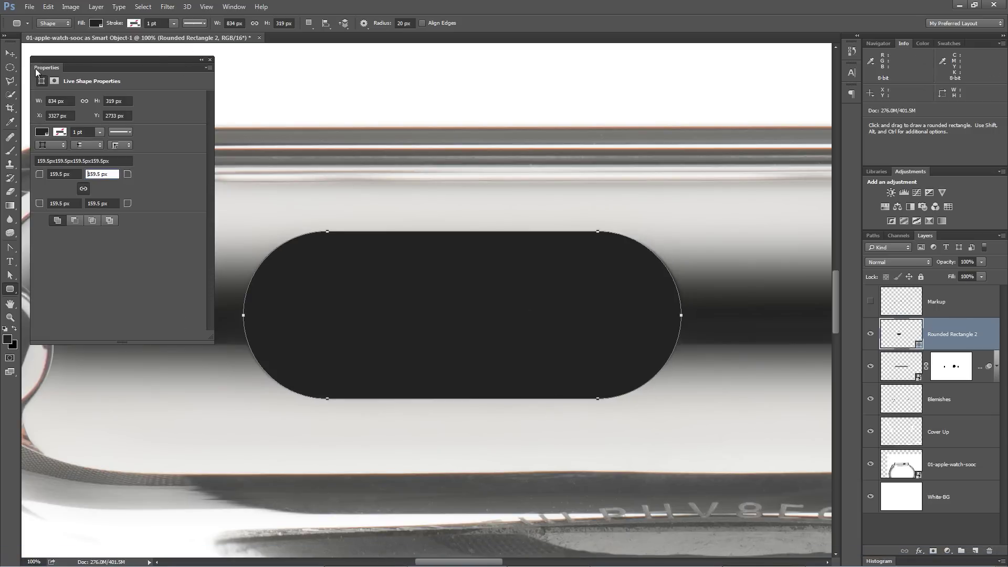
drag(45, 68, 852, 203)
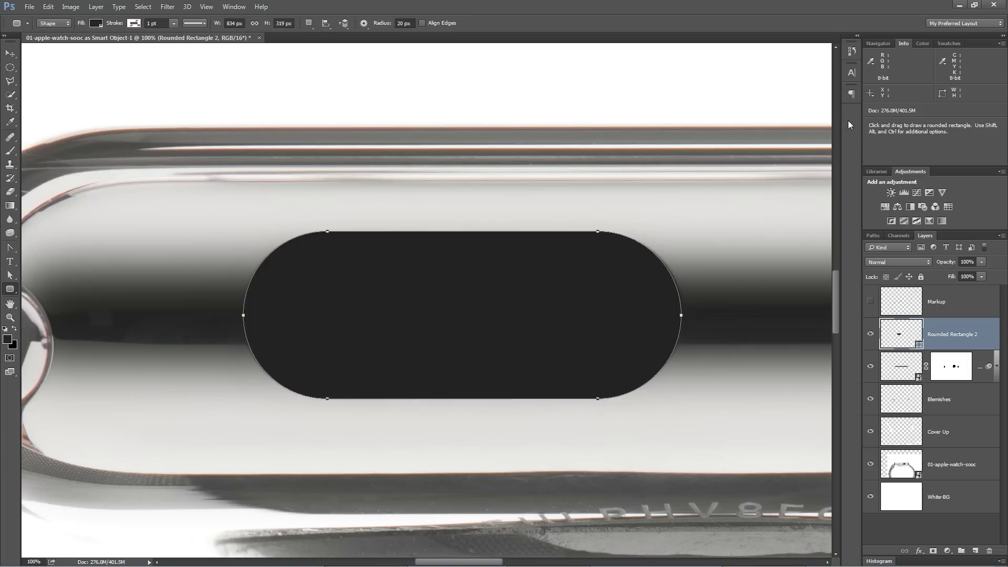
Compare the rounded rectangle with the side button beneath, remove its fill, and duplicate its layer
click(869, 334)
click(870, 334)
click(869, 334)
click(870, 334)
click(67, 21)
click(95, 23)
click(95, 23)
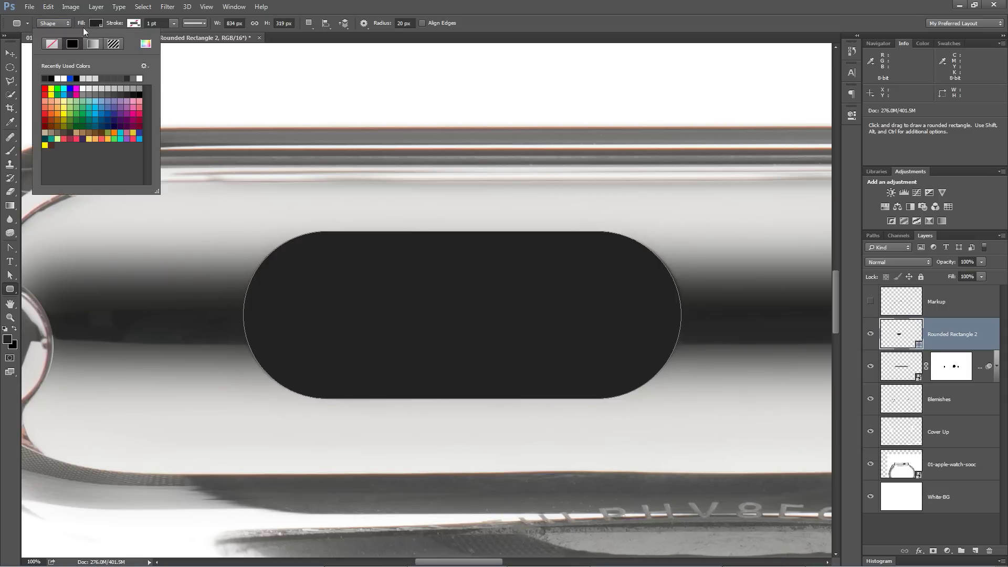
click(52, 44)
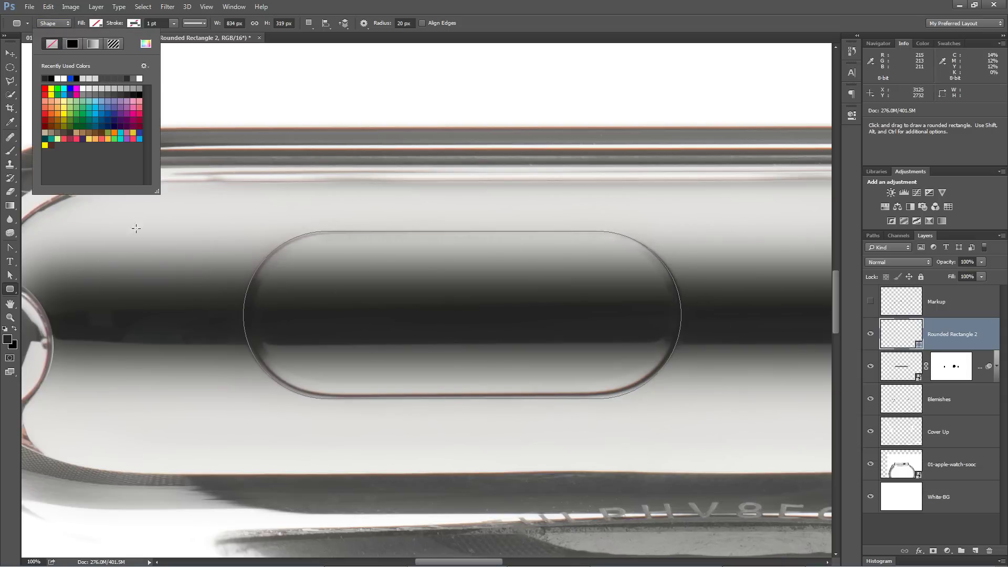
click(94, 24)
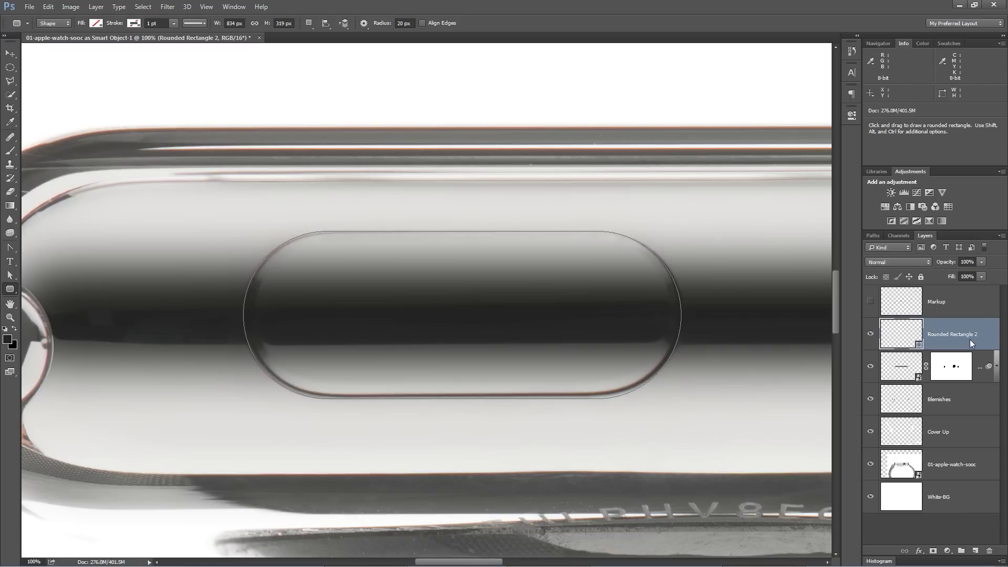
key(ctrl+j)
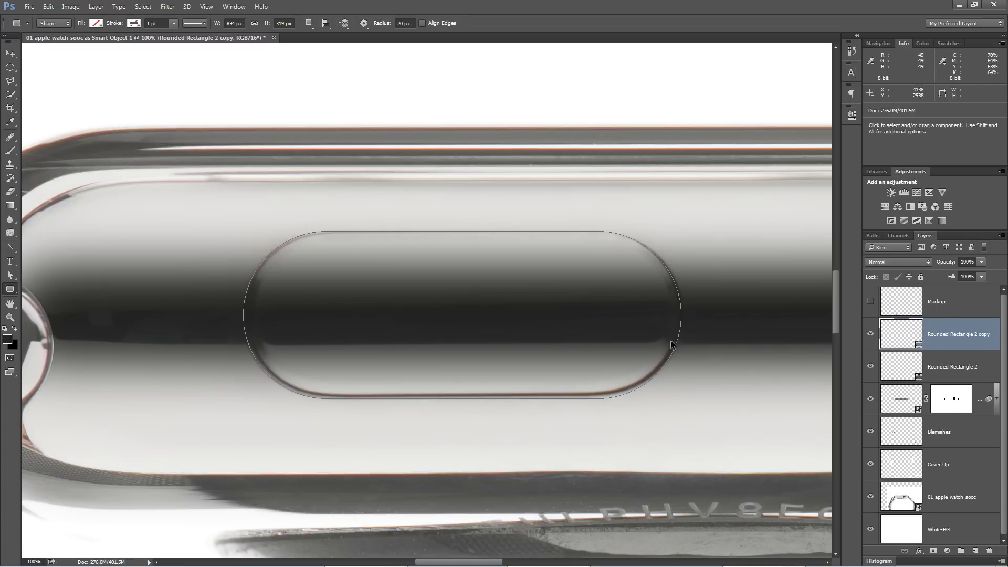
Hide the gradient shape layer and shrink the duplicated rounded rectangle to about 796 x 313 px to fit the side button's inner edge
key(ctrl+t)
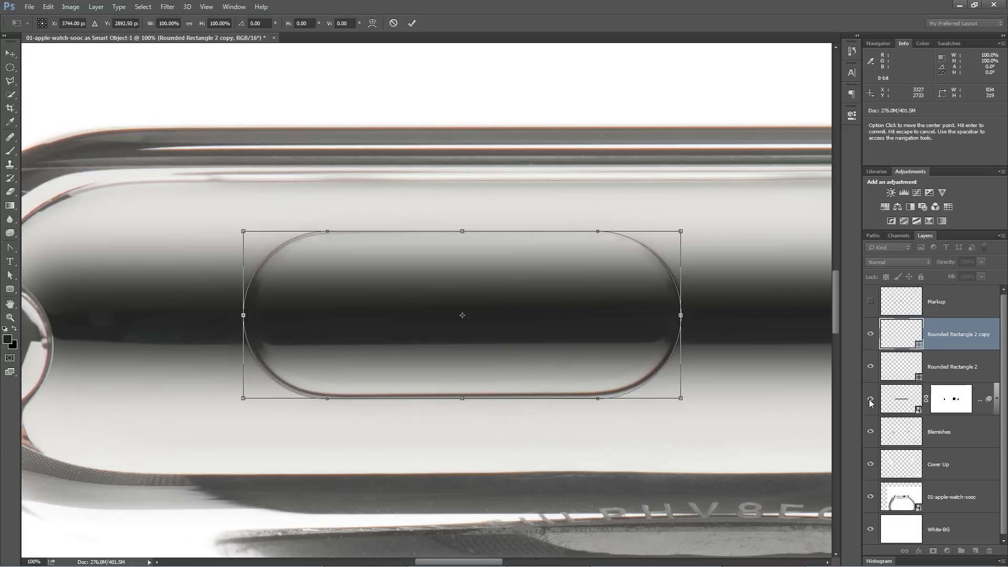
key(Return)
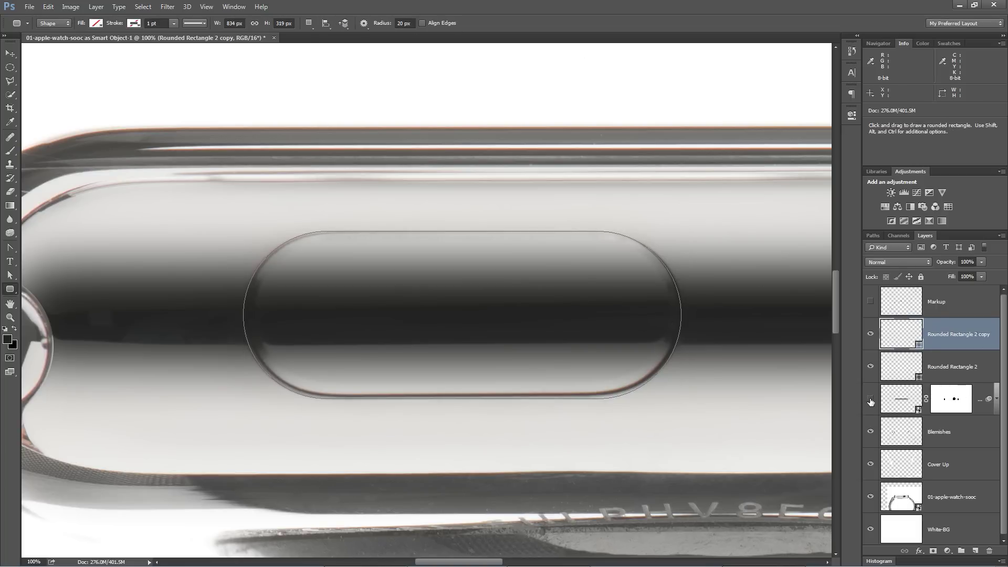
click(870, 399)
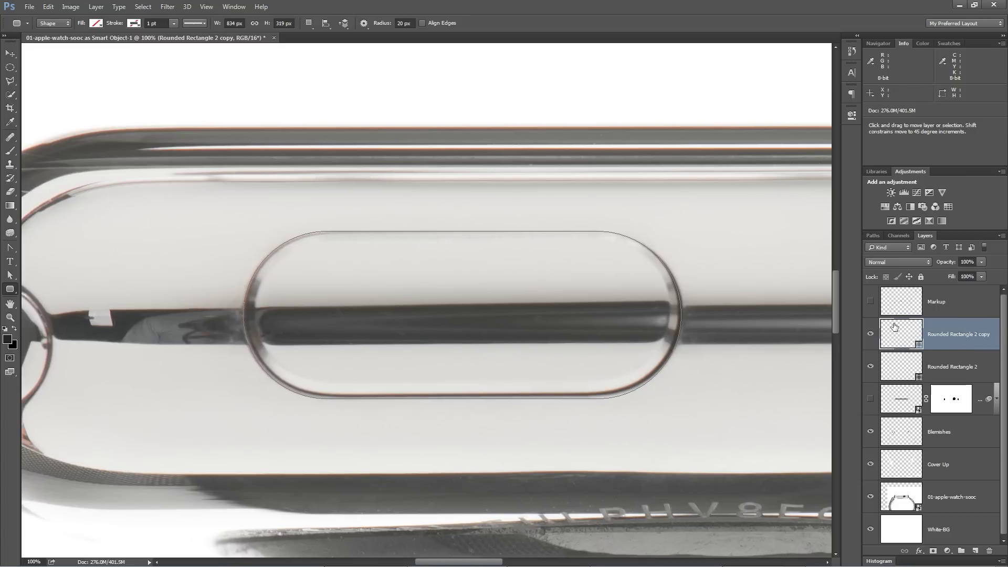
key(ctrl+t)
drag(681, 315, 674, 315)
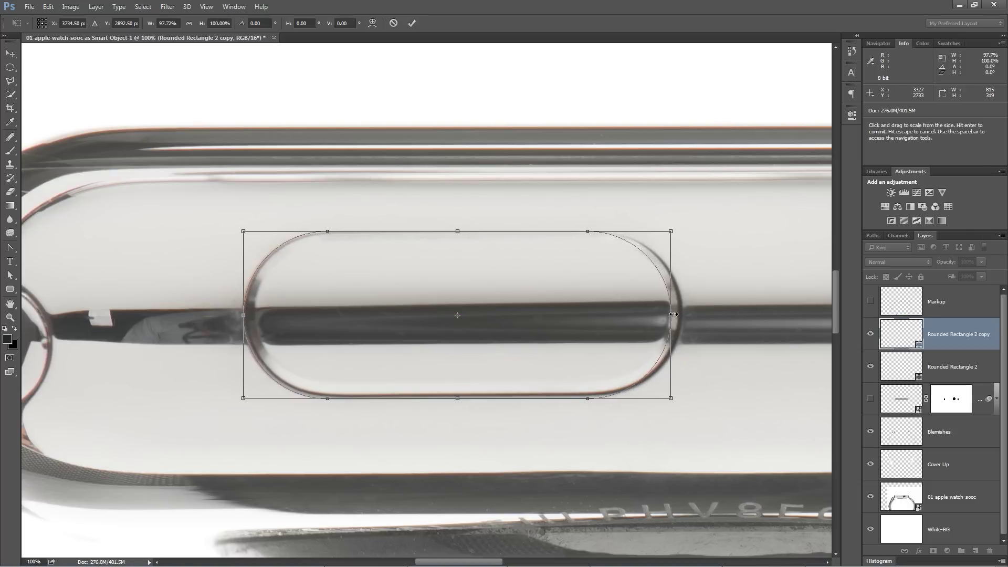
drag(243, 315, 295, 302)
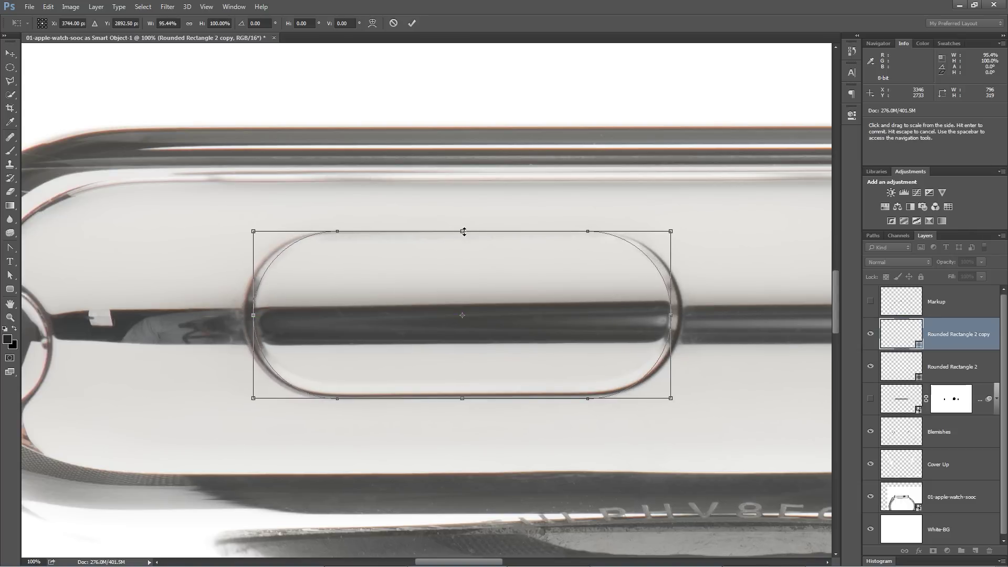
drag(463, 231, 463, 233)
click(412, 23)
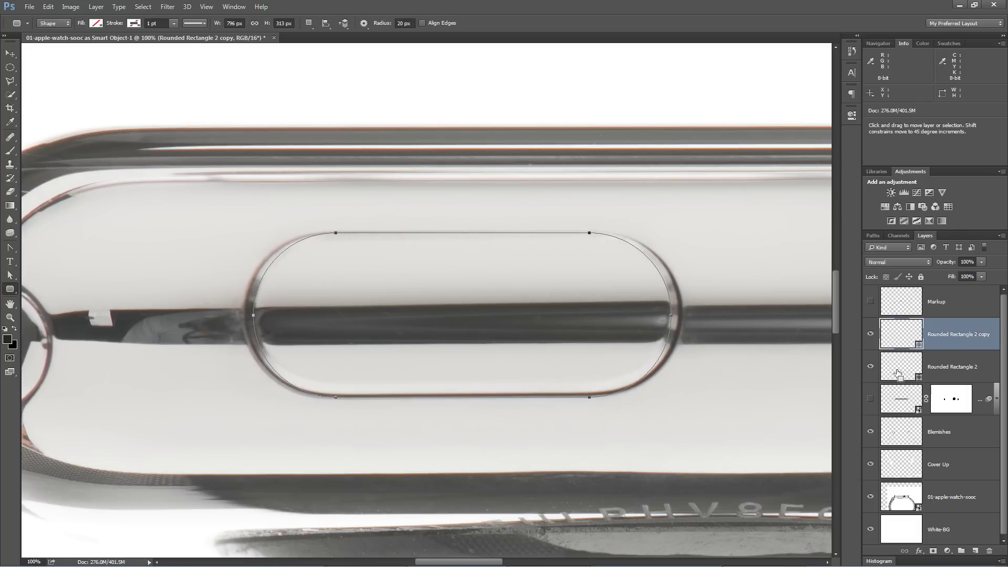
Load the larger rounded rectangle as a selection and subtract the smaller copy, leaving a thin ring around the side button
click(954, 367)
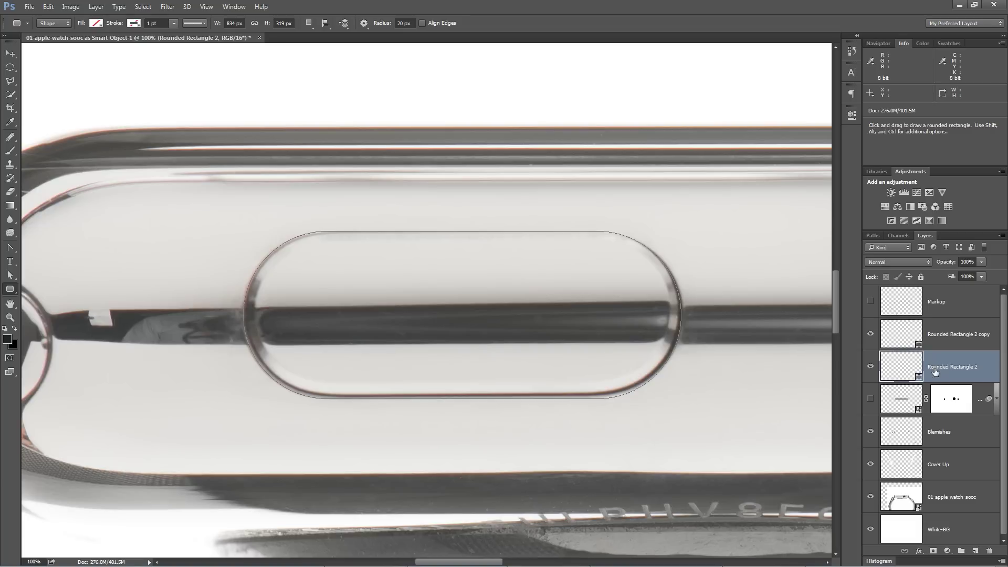
ctrl+click(911, 367)
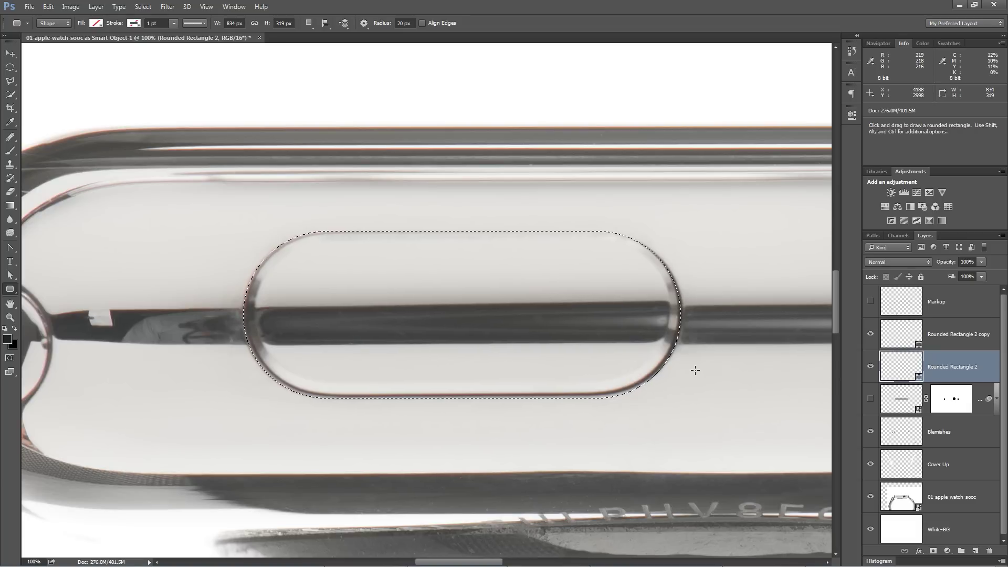
ctrl+alt+click(900, 335)
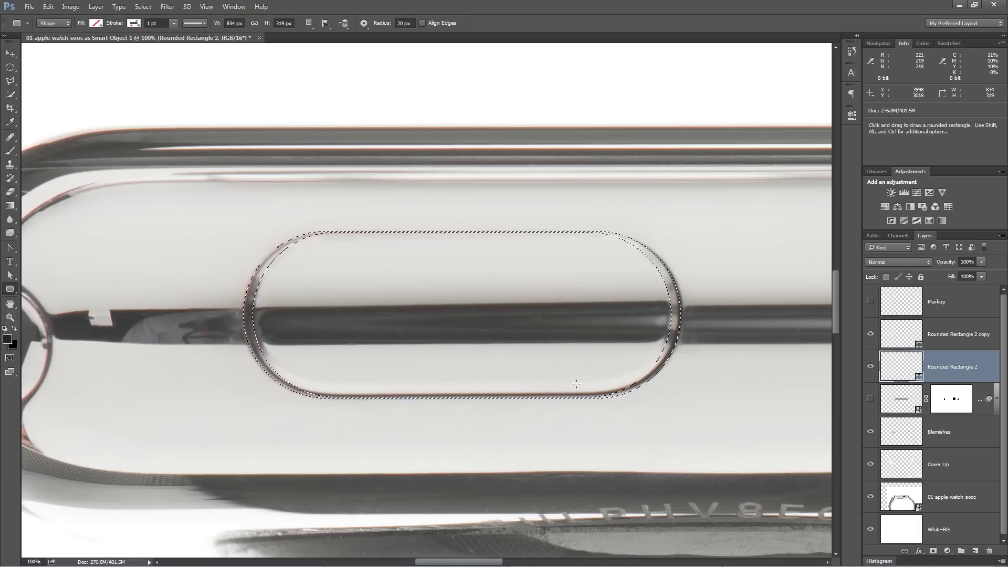
Show the gradient shape layer, fill the ring selection with black on its layer mask, and deselect
click(870, 399)
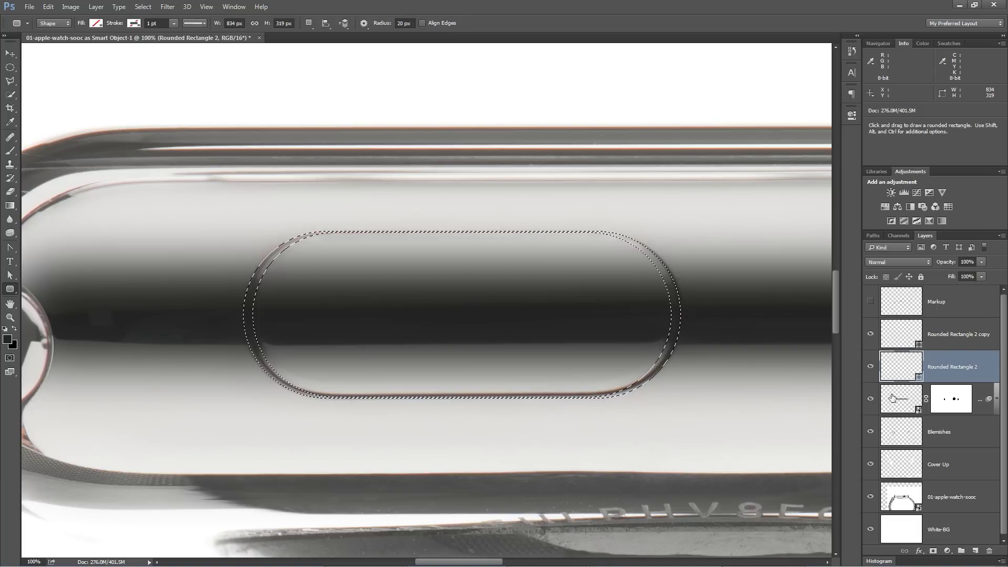
click(957, 402)
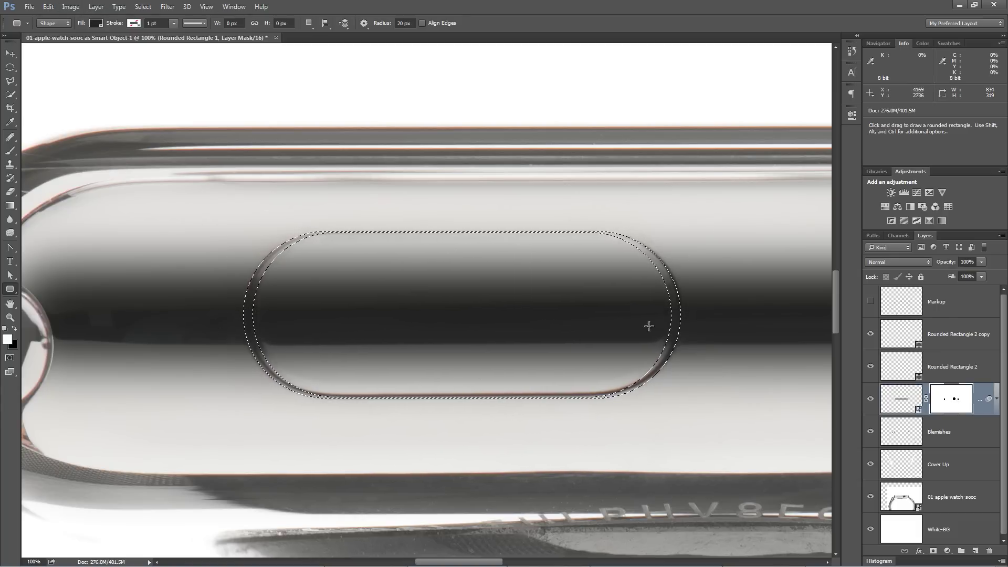
click(47, 6)
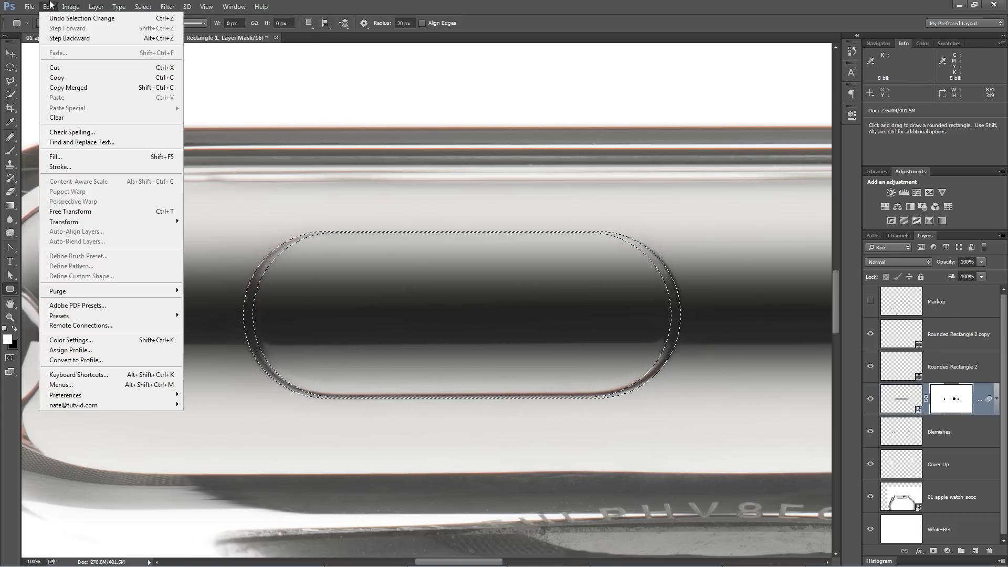
click(72, 158)
click(455, 230)
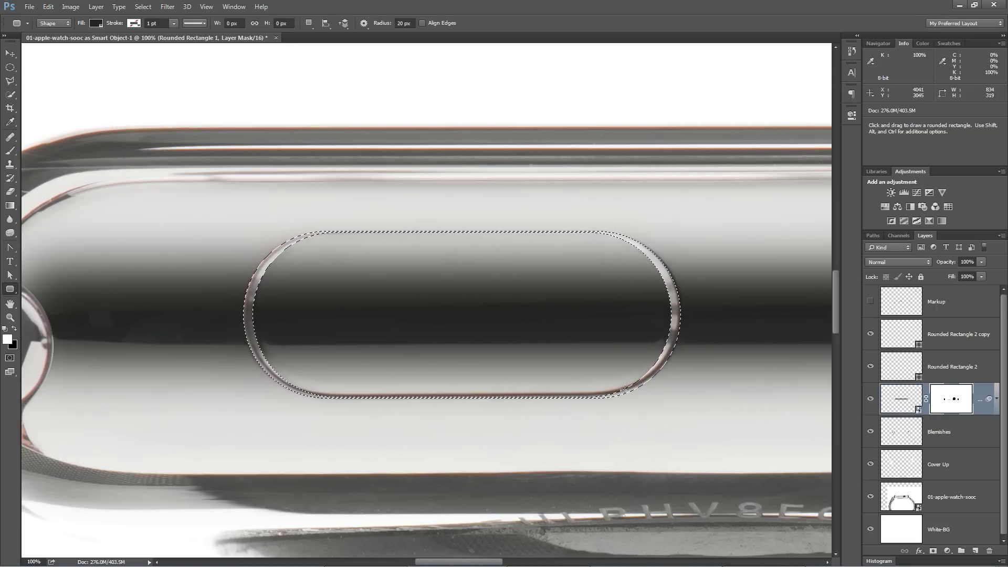
key(ctrl+d)
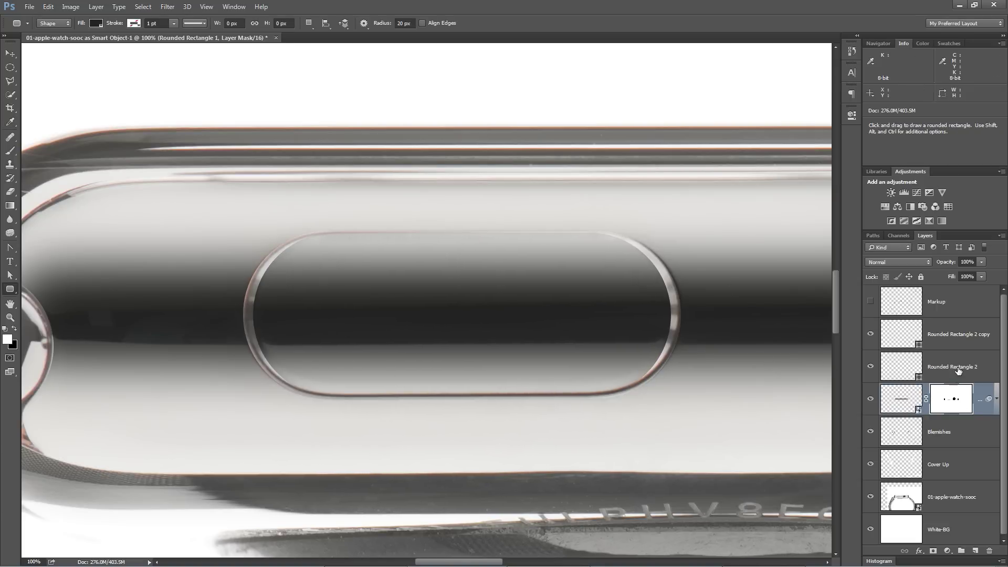
Delete both the Rounded Rectangle 2 layer and its copy
click(957, 369)
shift+click(955, 336)
key(Delete)
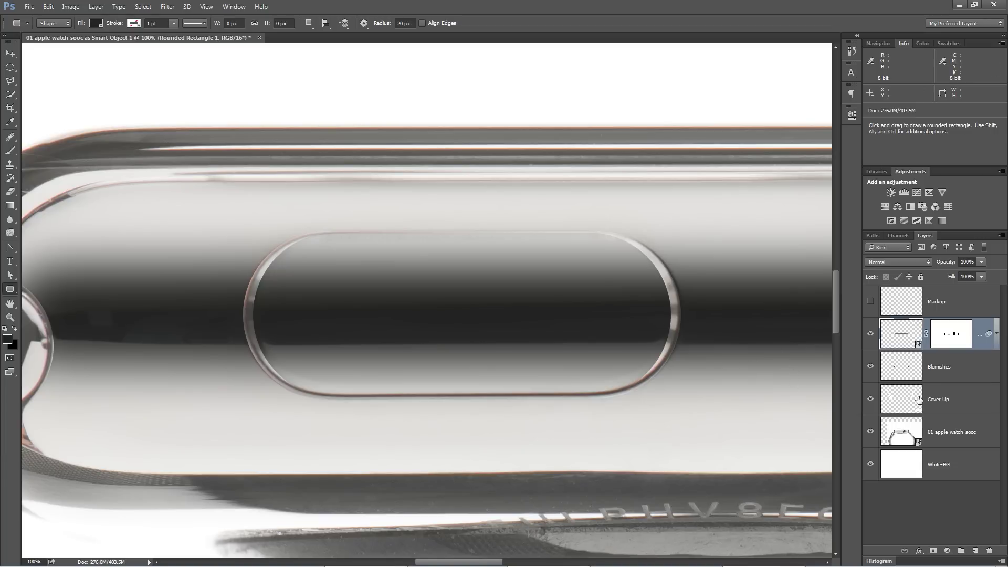
Create an ellipse shape of exactly 400 x 400 px near the watch's crown
key(ctrl+0)
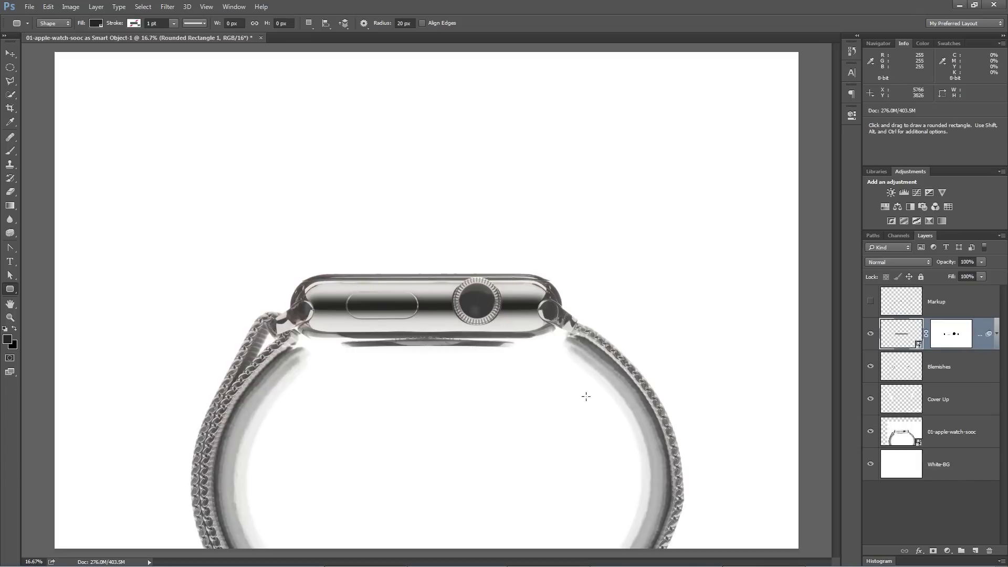
key(z)
click(481, 304)
click(481, 304)
click(481, 304)
click(481, 303)
drag(497, 300, 516, 318)
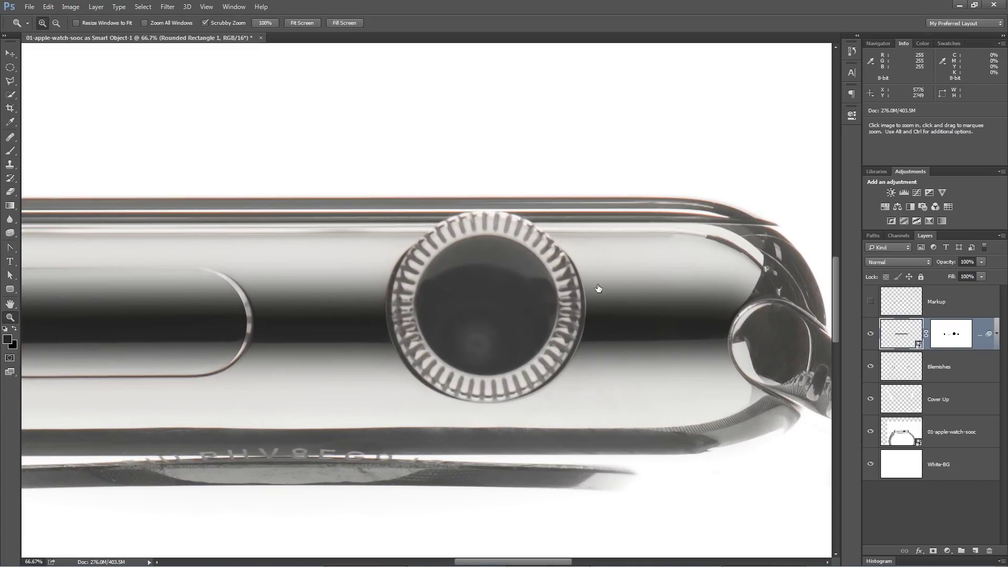
click(8, 292)
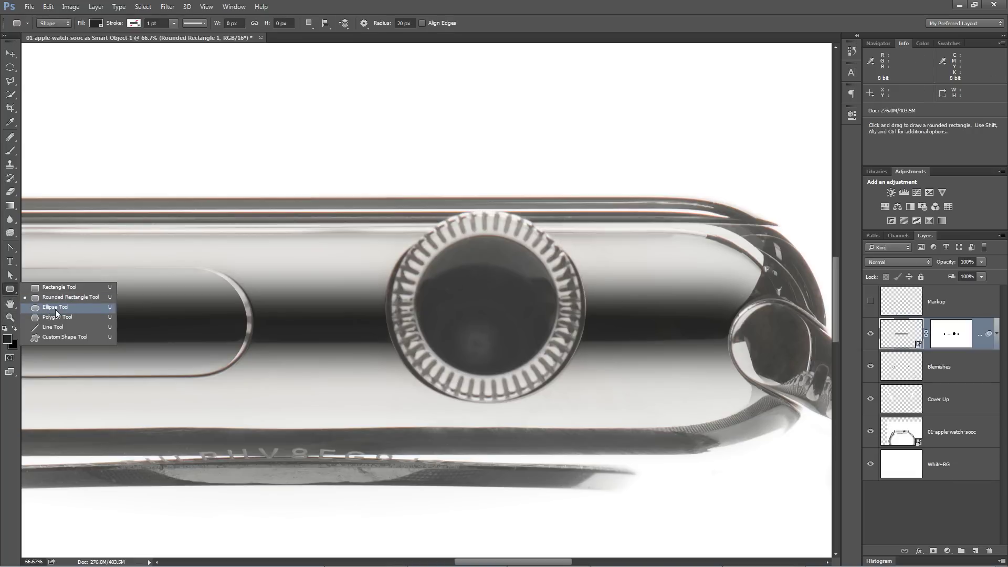
click(56, 307)
click(314, 199)
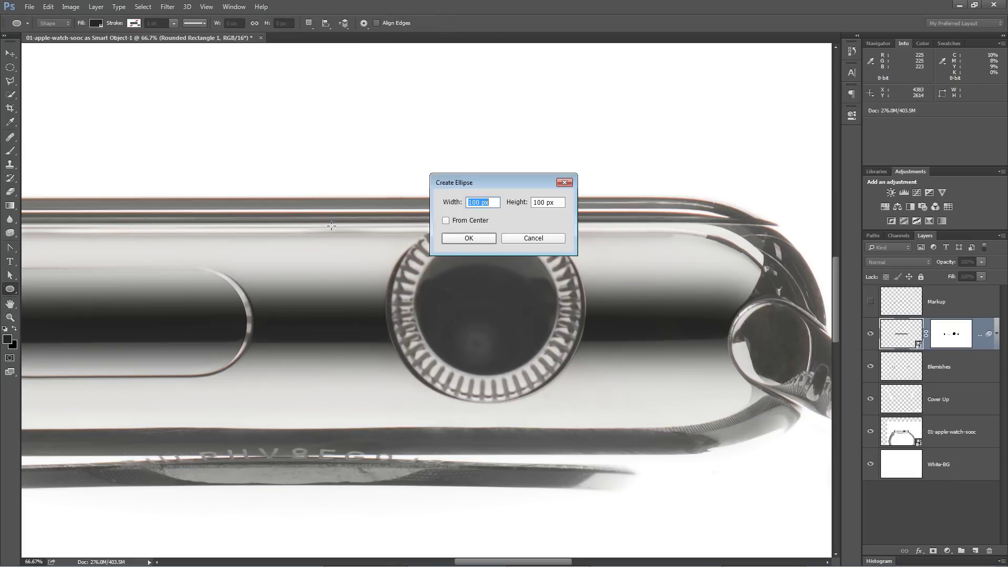
drag(499, 178, 525, 147)
text(400)
key(Tab)
text(400)
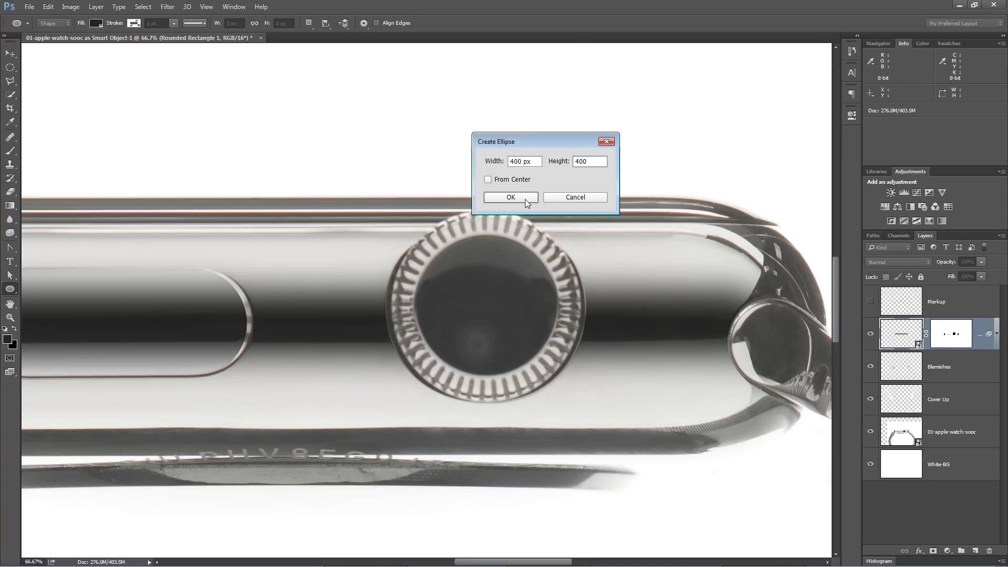
click(522, 198)
Move the circle over the dark face of the crown and rename its layer Knob
key(v)
drag(423, 290, 509, 300)
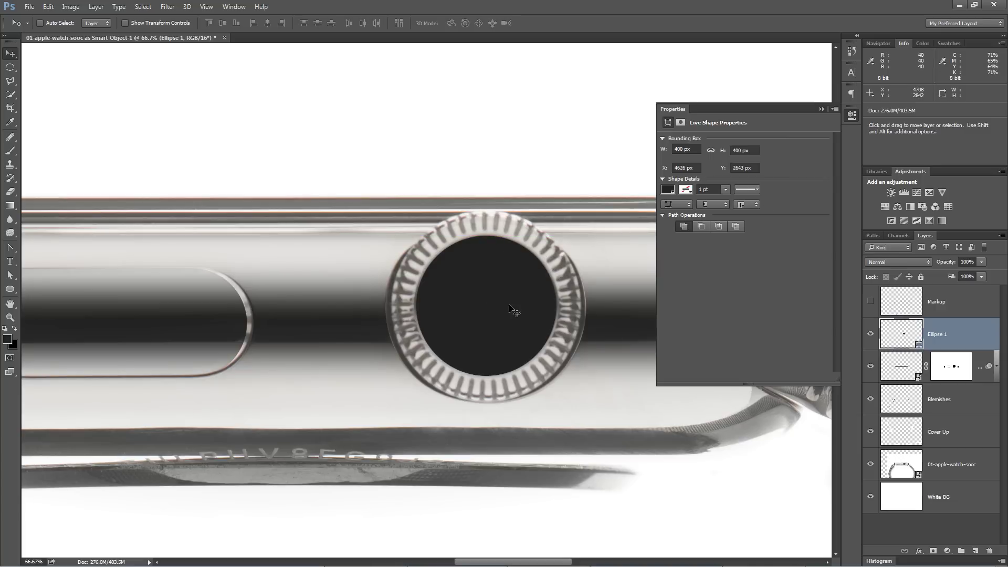
click(853, 116)
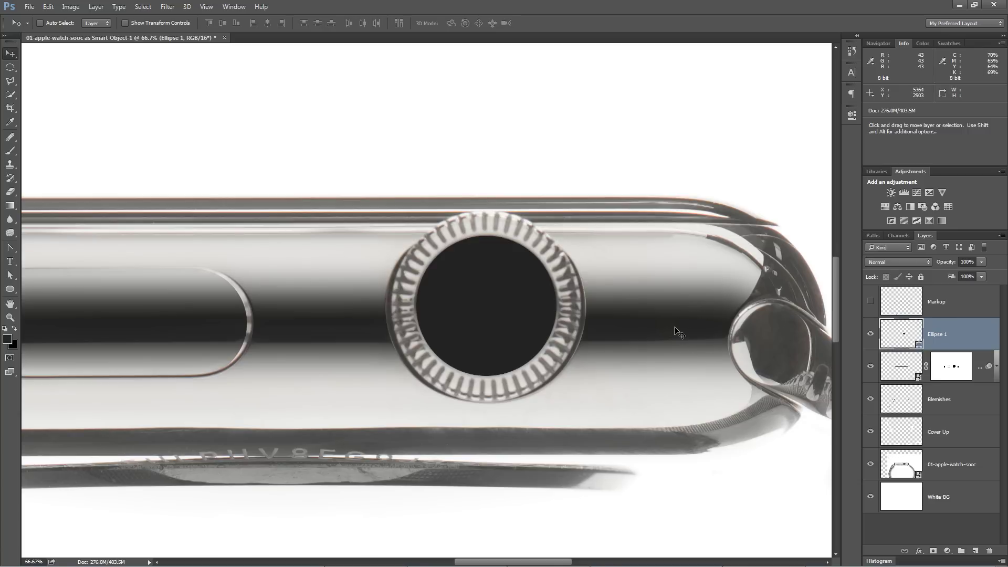
double_click(938, 335)
key(Return)
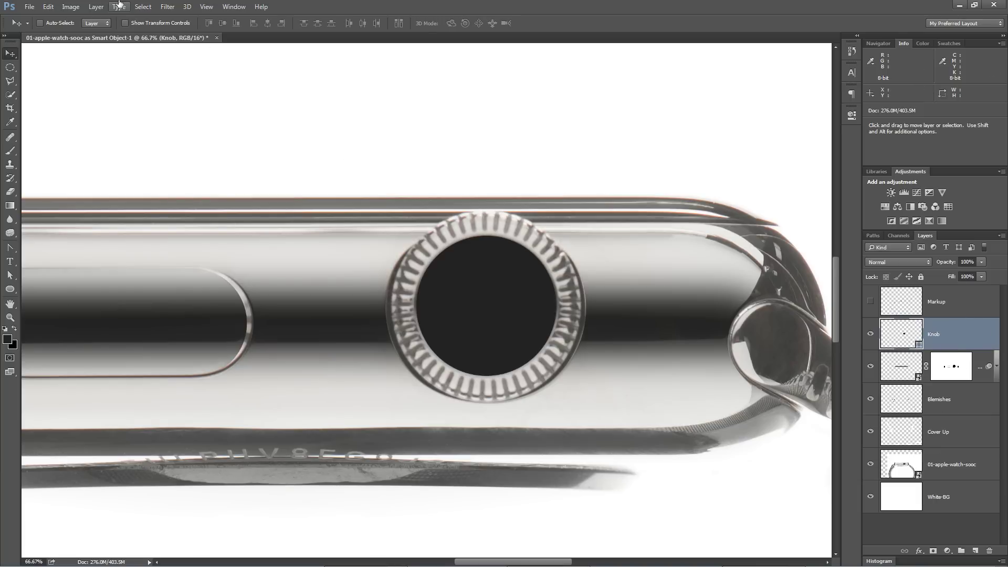
Add a Gradient Overlay to the Knob layer and choose the Black, White gradient preset
click(96, 6)
mouse_move(142, 99)
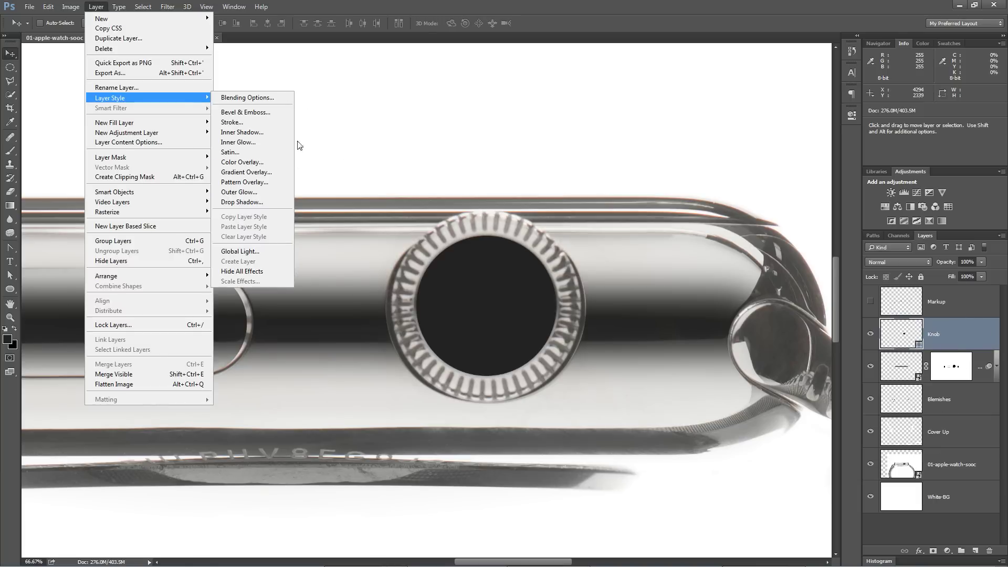
click(273, 172)
drag(673, 199, 743, 136)
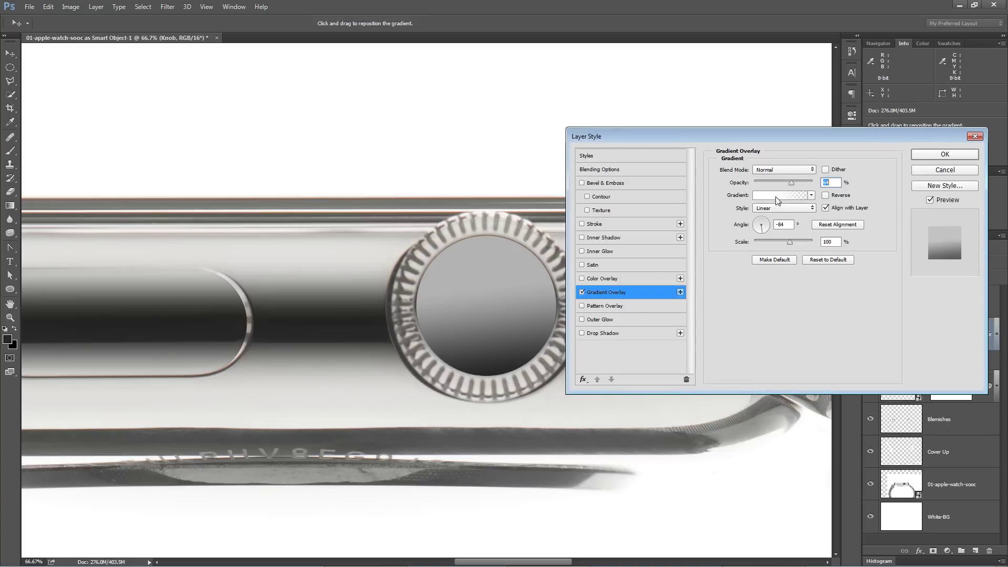
click(777, 196)
drag(734, 313, 686, 155)
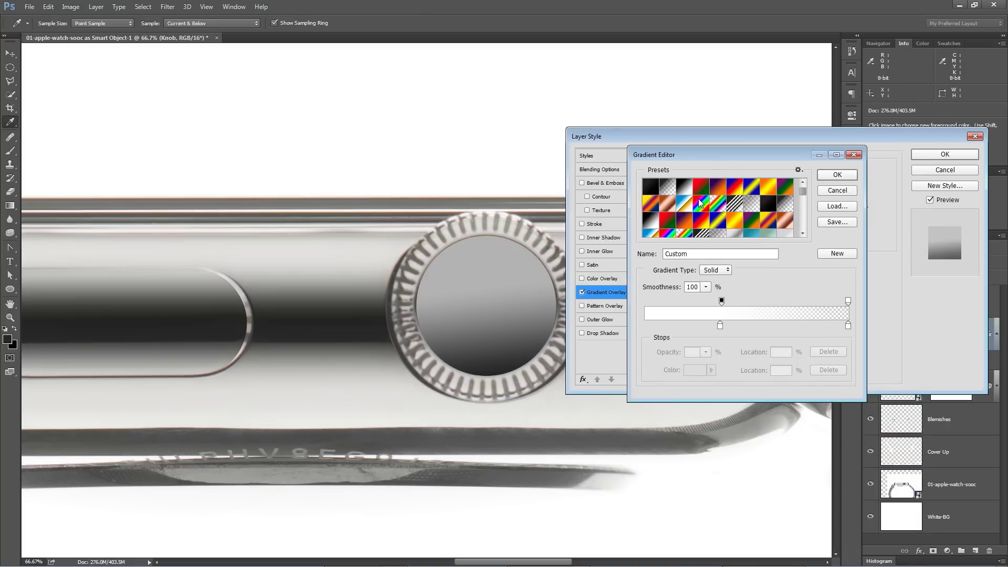
click(683, 187)
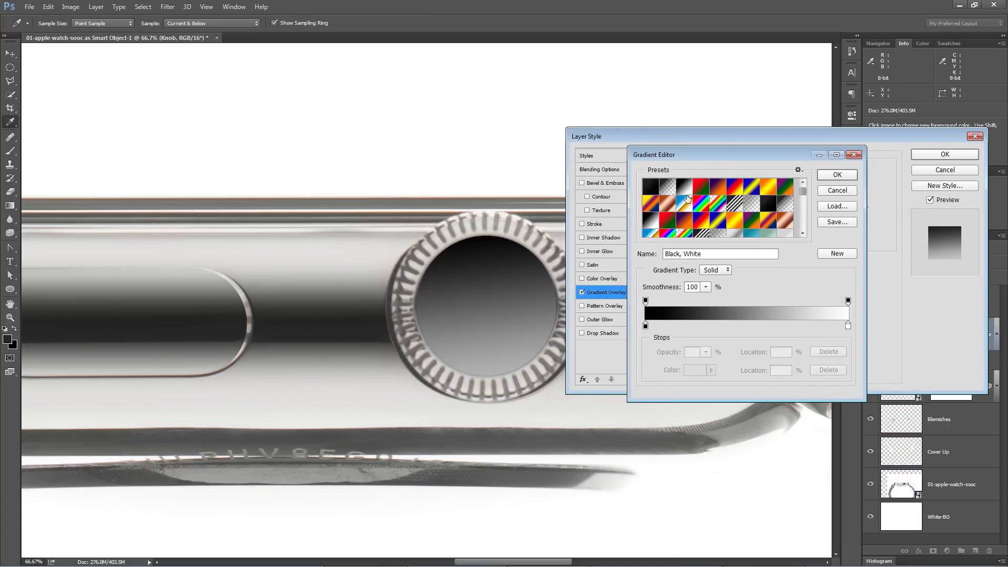
Set the overlay gradient's black stop to #303030 and white stop to #4a4a4a, and turn its angle to point nearly straight up
double_click(645, 326)
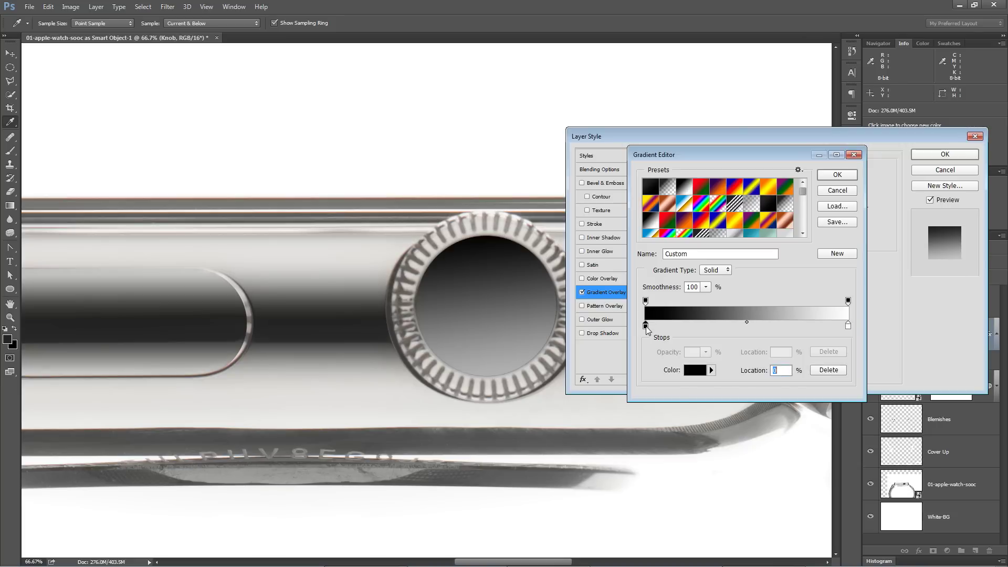
text(303030)
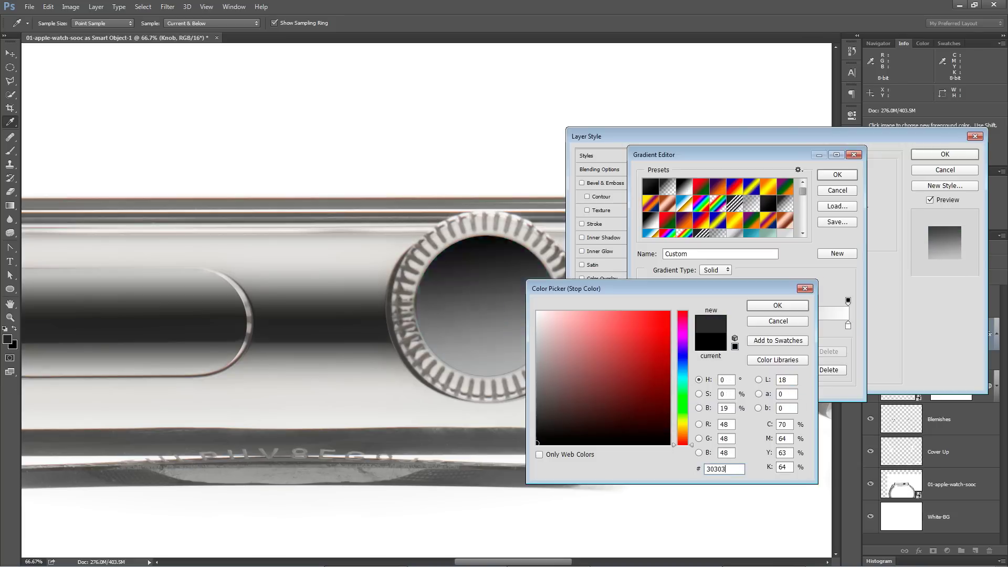
click(779, 306)
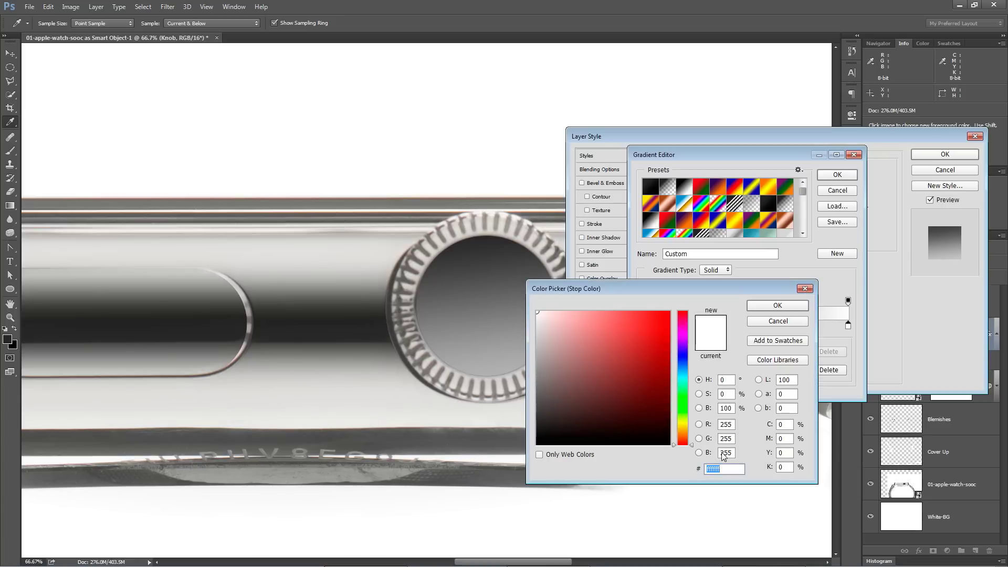
text(4a4a4a)
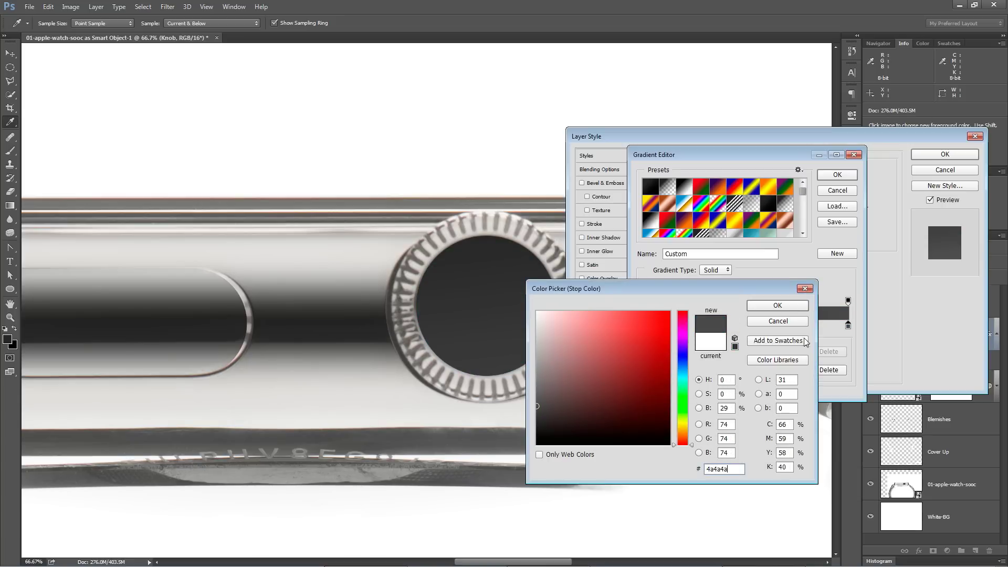
click(791, 307)
click(838, 178)
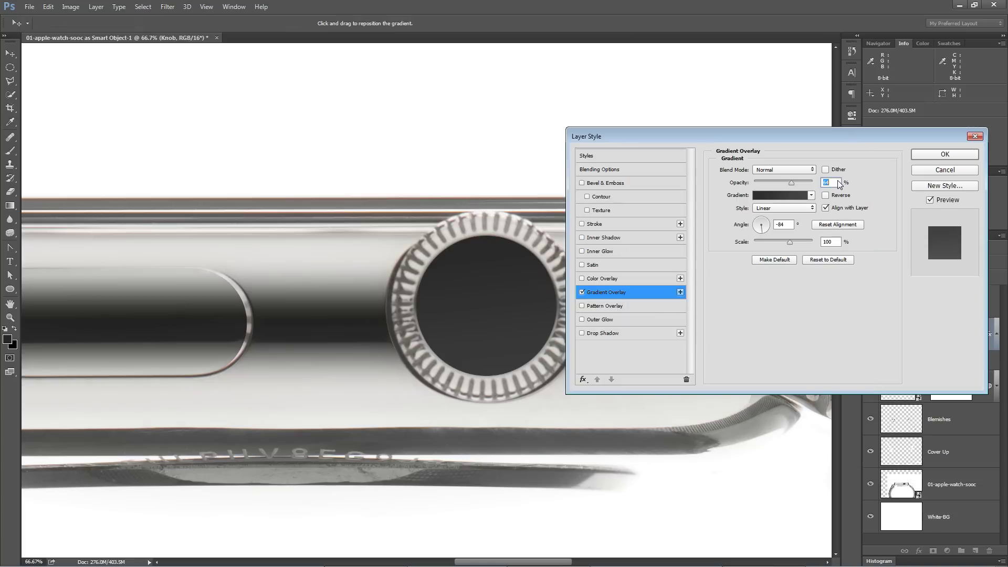
drag(762, 235, 770, 222)
click(762, 219)
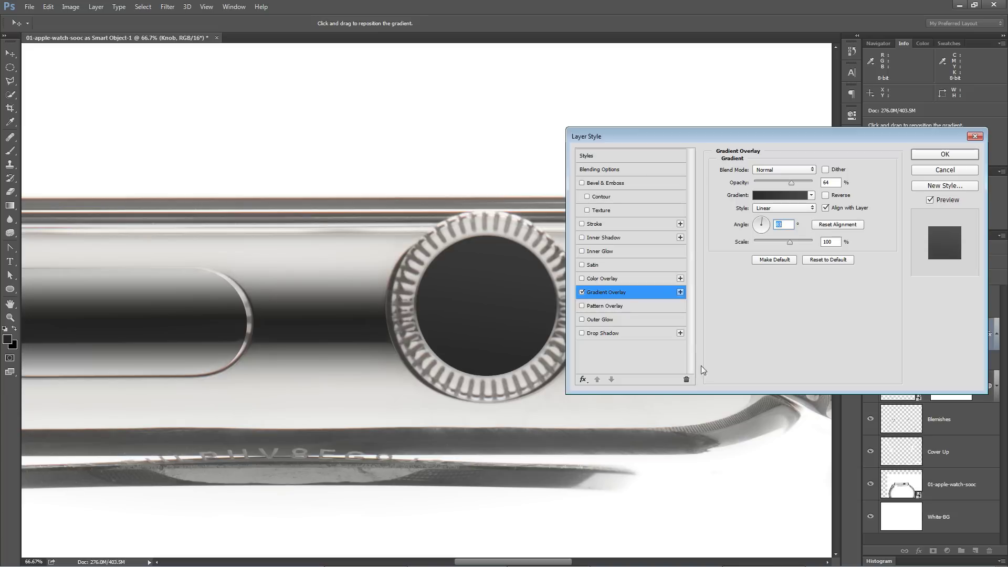
Add a Bevel & Emboss effect to the Knob layer with the shadow opacity at 0%
click(595, 184)
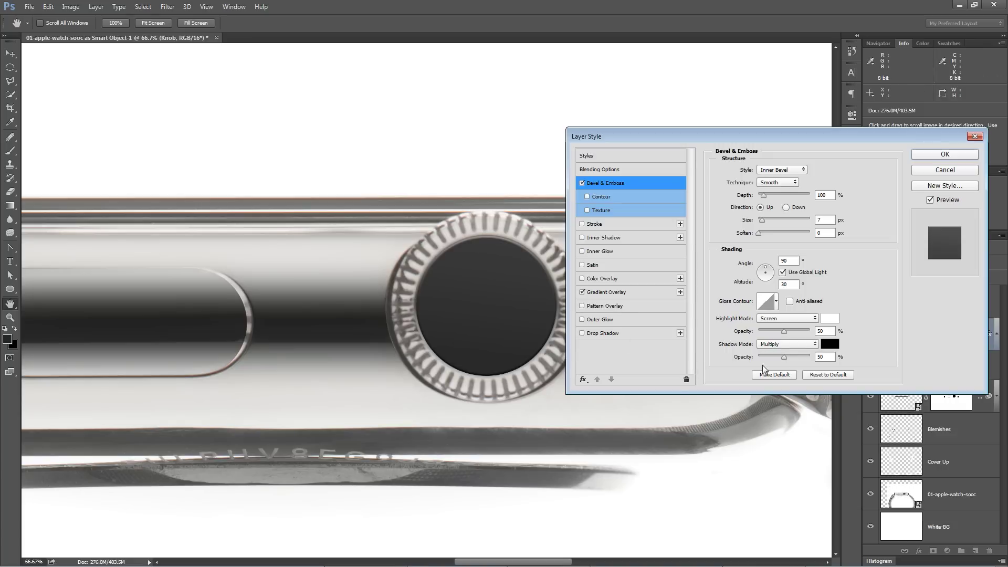
drag(786, 356, 726, 362)
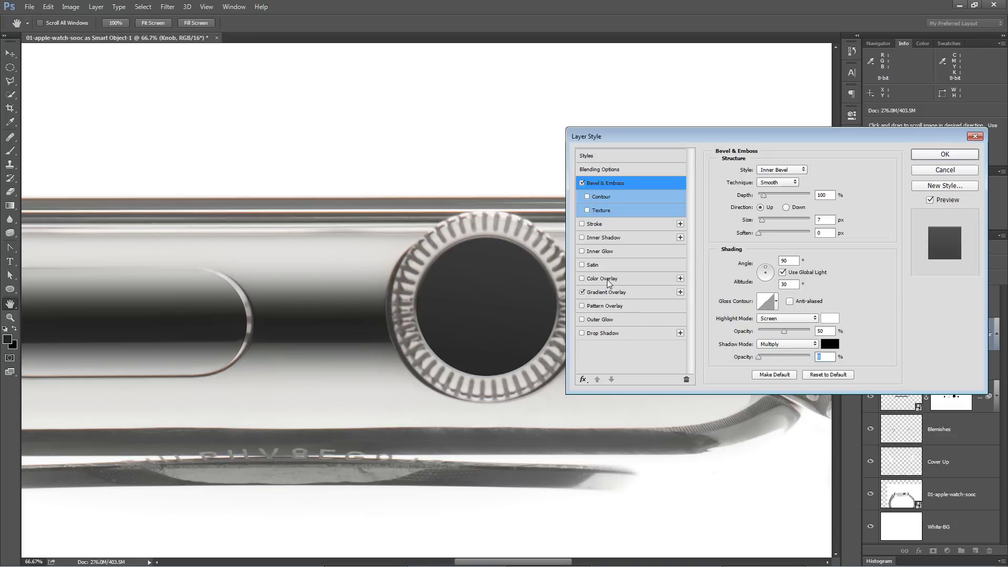
Set the Knob layer's bevel highlight mode to Normal at 100% opacity and its angle to 75°
click(787, 318)
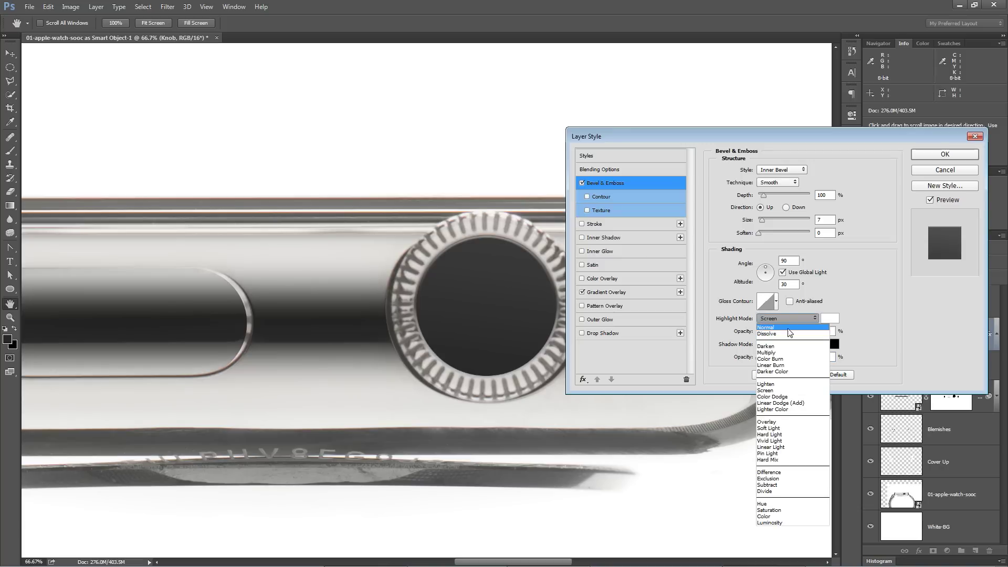
click(782, 323)
drag(785, 334, 822, 336)
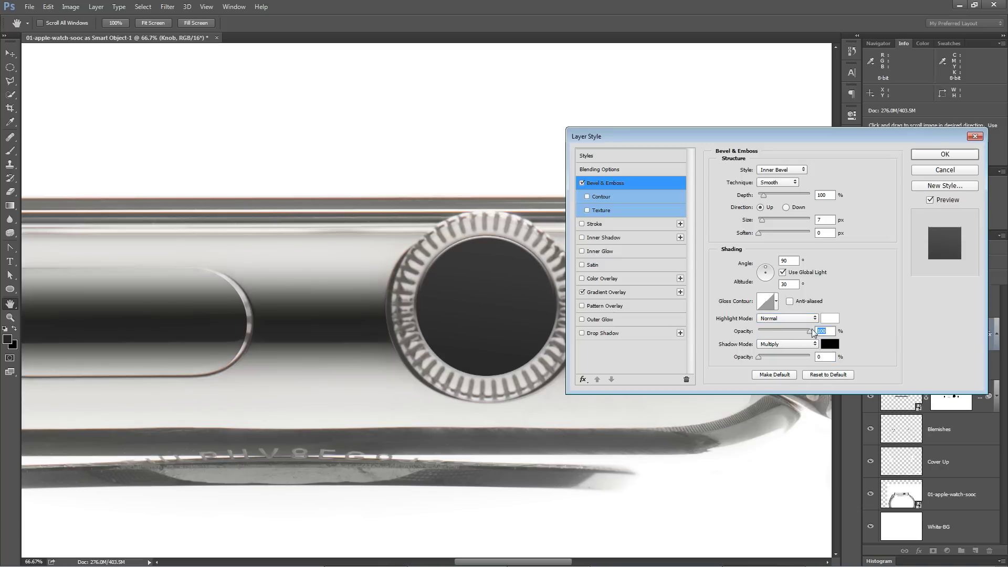
double_click(793, 261)
text(75)
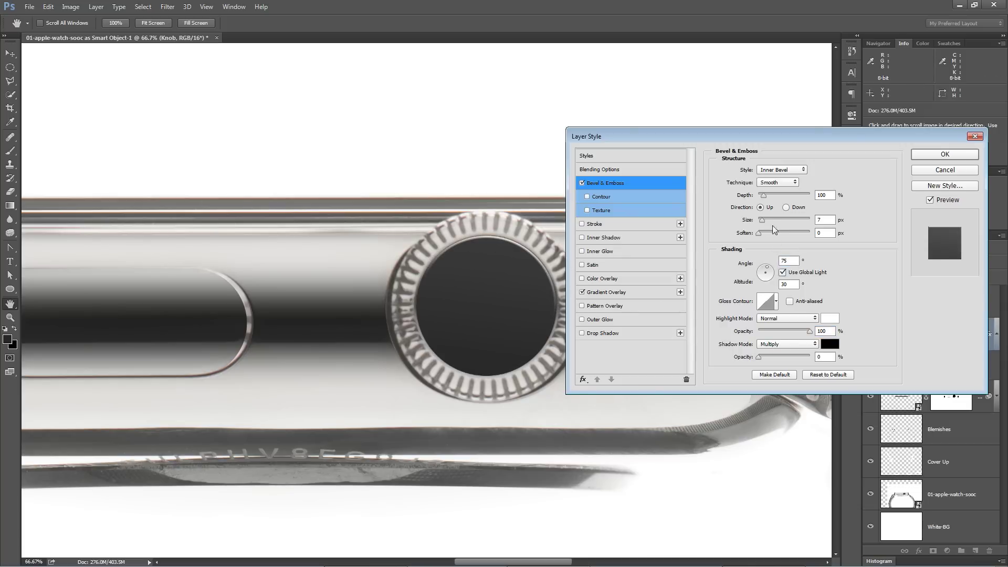
Set the bevel size to 3 px, lower its highlight opacity to 51%, and apply the Knob layer style
text(3)
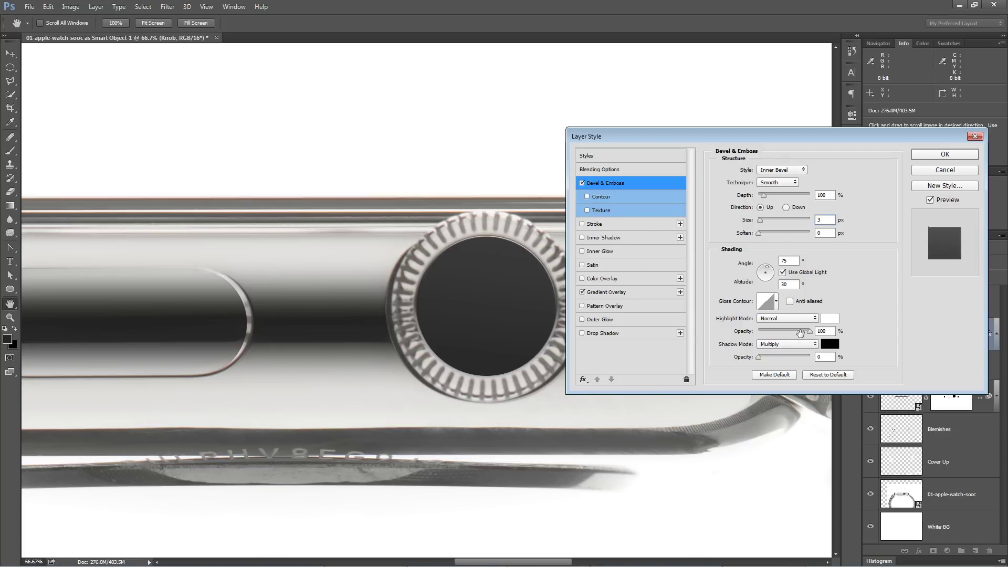
drag(809, 332, 798, 332)
click(582, 183)
click(582, 183)
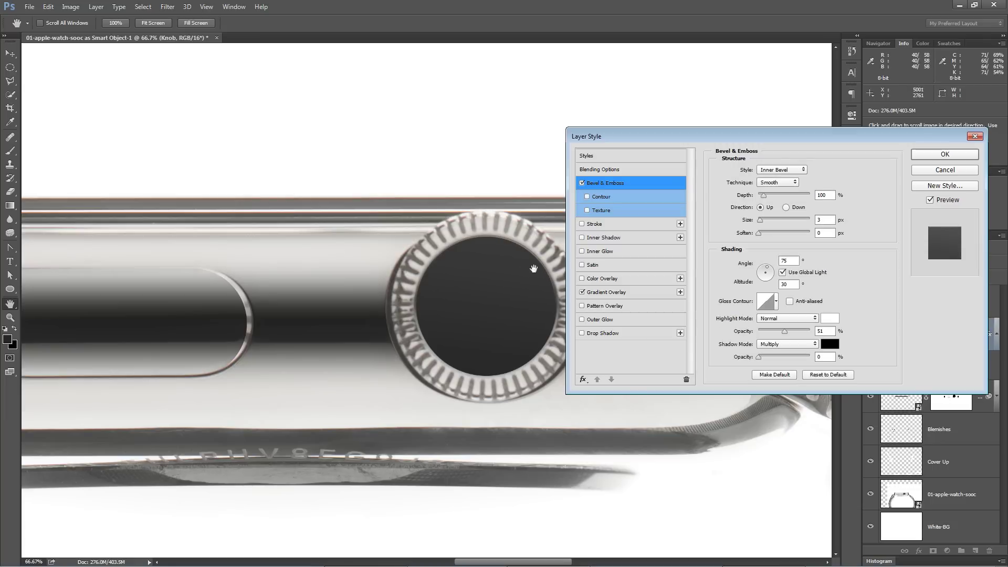
click(956, 156)
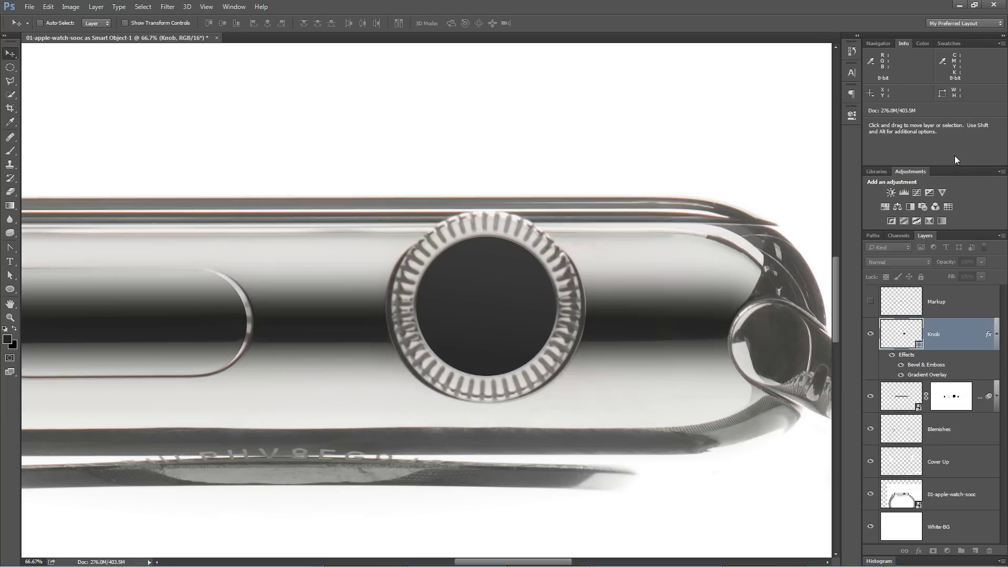
Collapse the Knob layer's effects and add 2% uniform monochromatic noise to the masked gradient smart object layer below it
click(997, 338)
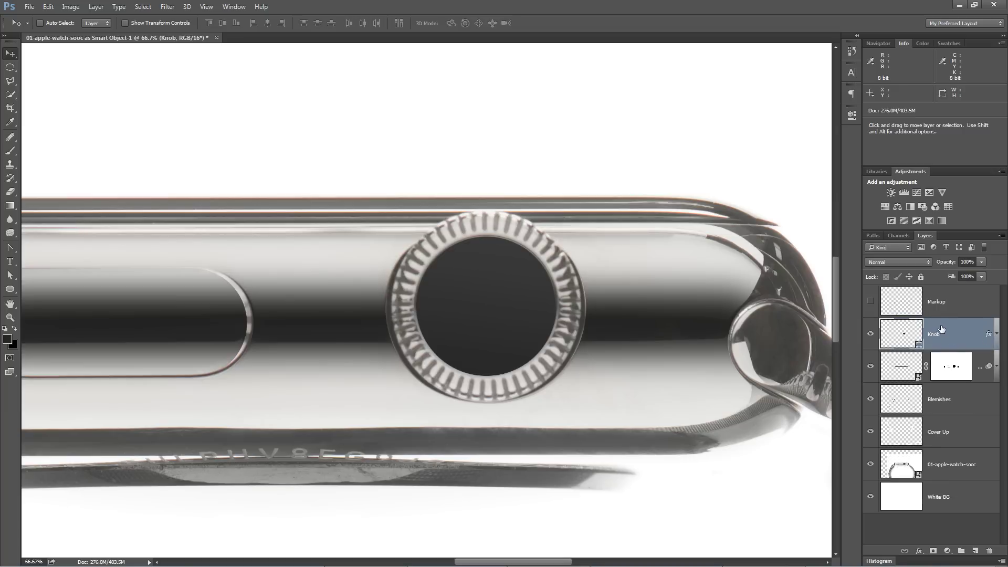
click(997, 367)
click(902, 367)
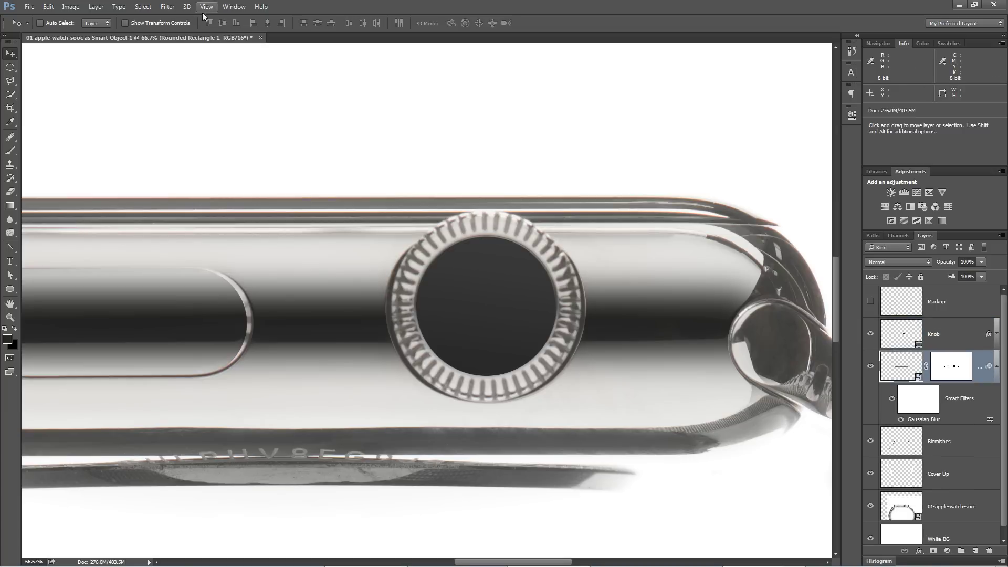
click(167, 6)
mouse_move(200, 152)
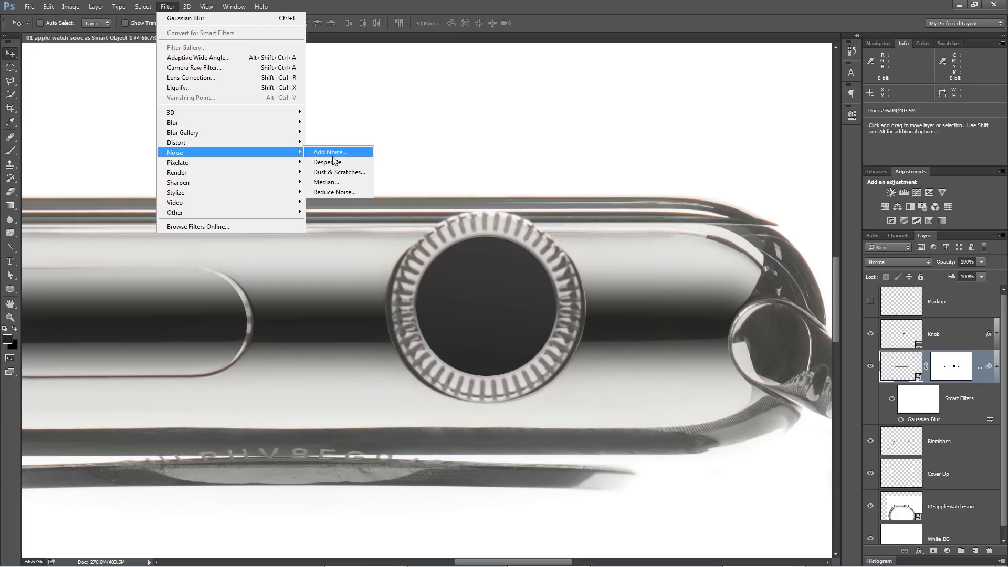
click(344, 152)
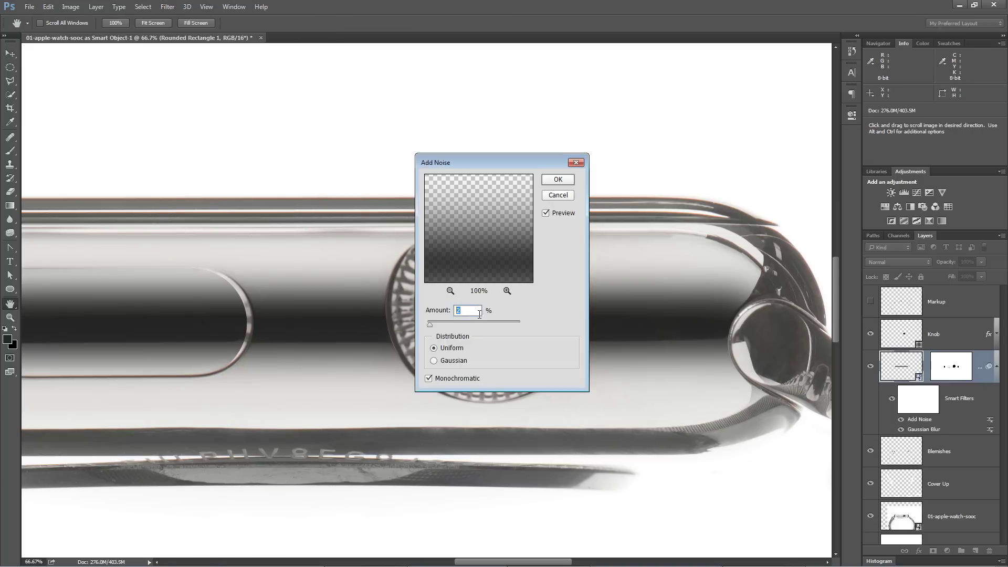
click(556, 180)
click(558, 179)
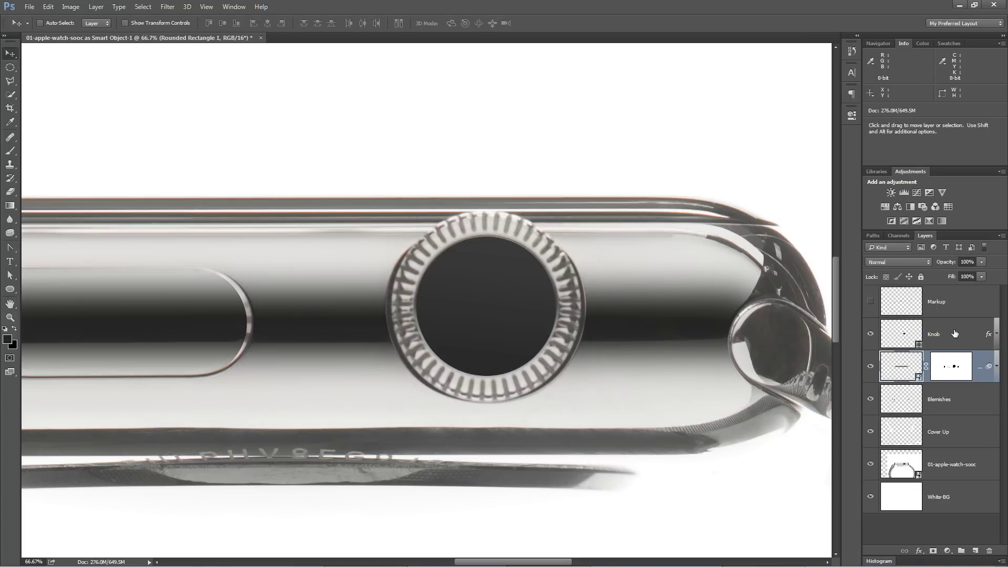
Try to apply the same noise filter to the Knob layer and undo it
click(934, 338)
click(169, 7)
click(177, 18)
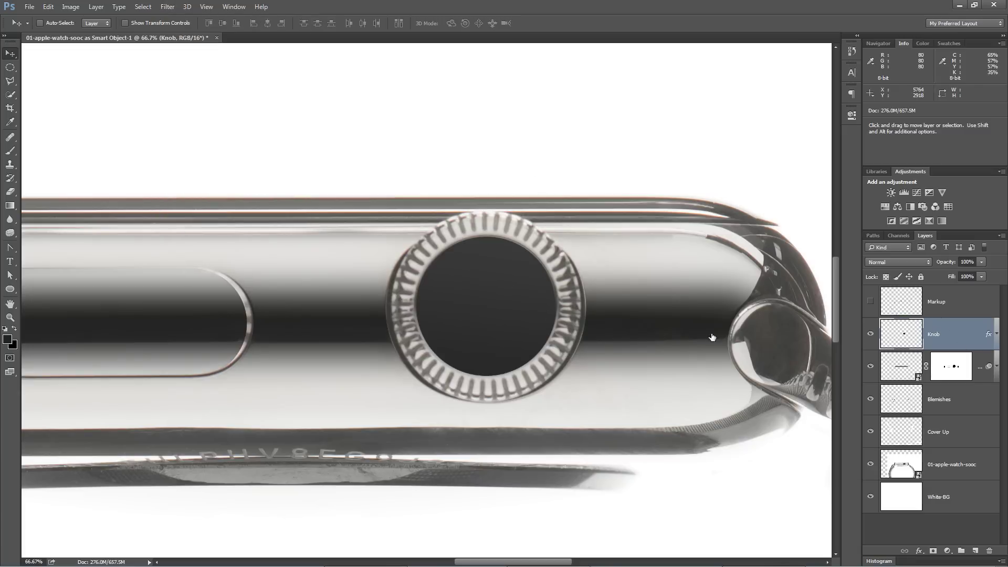
key(ctrl+z)
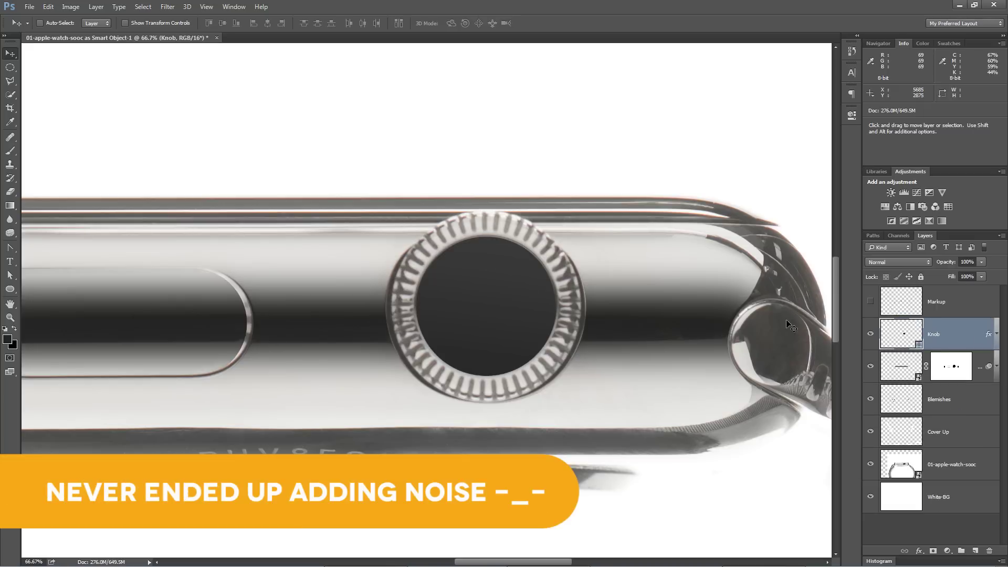
Examine the strap lugs at both ends of the watch case up close
drag(787, 325, 556, 226)
key(z)
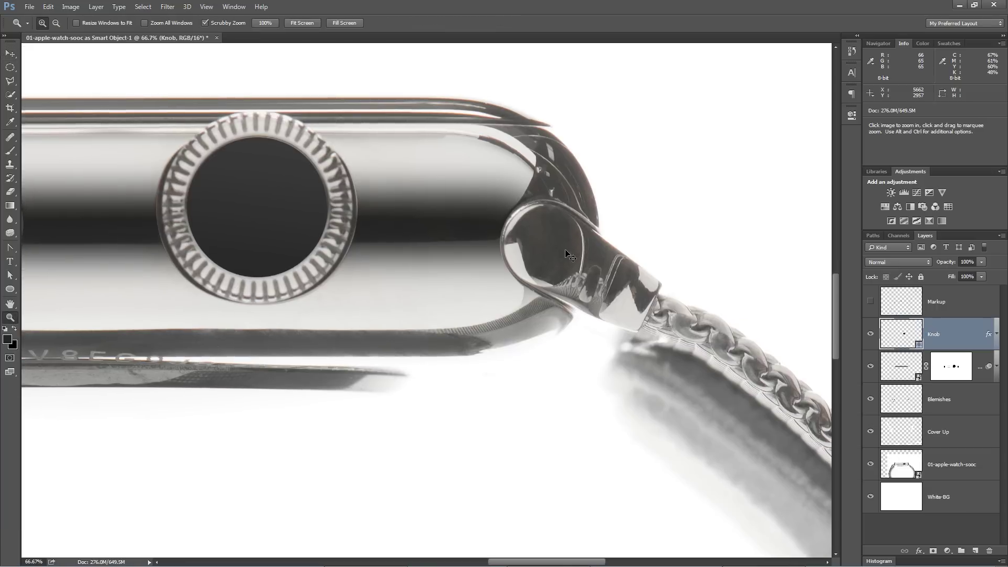
click(556, 251)
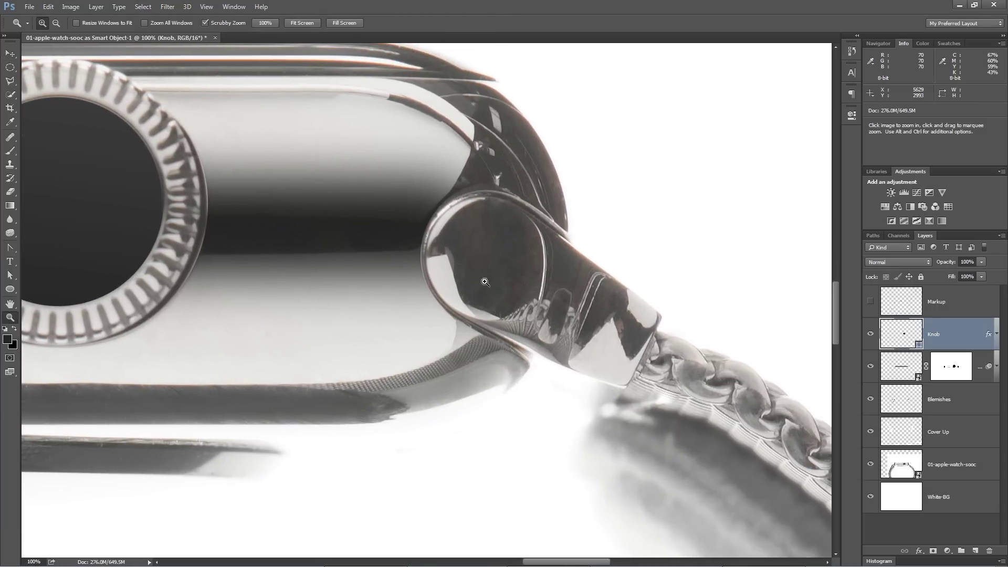
drag(316, 303, 730, 297)
drag(526, 283, 777, 225)
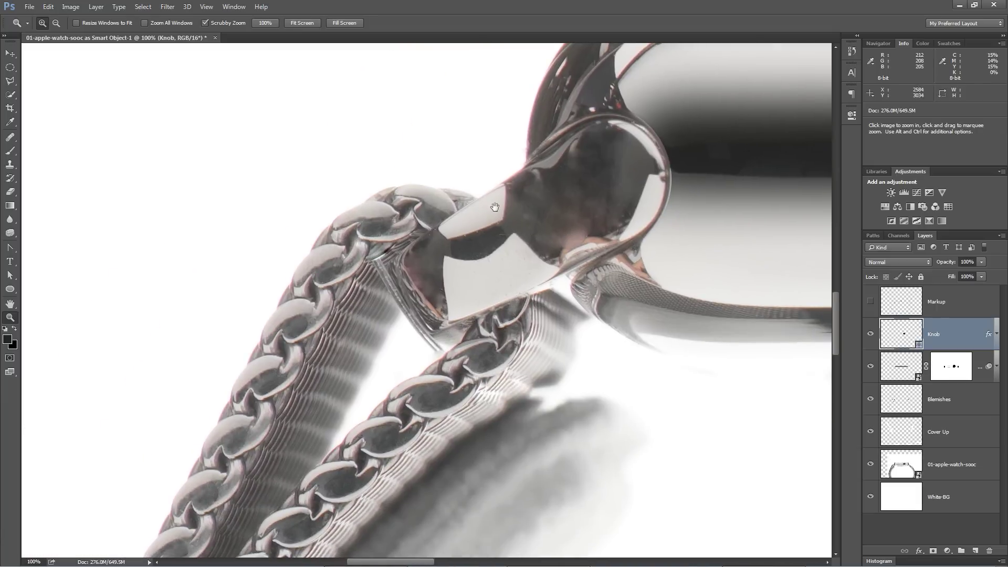
drag(695, 181, 131, 202)
drag(734, 223, 129, 240)
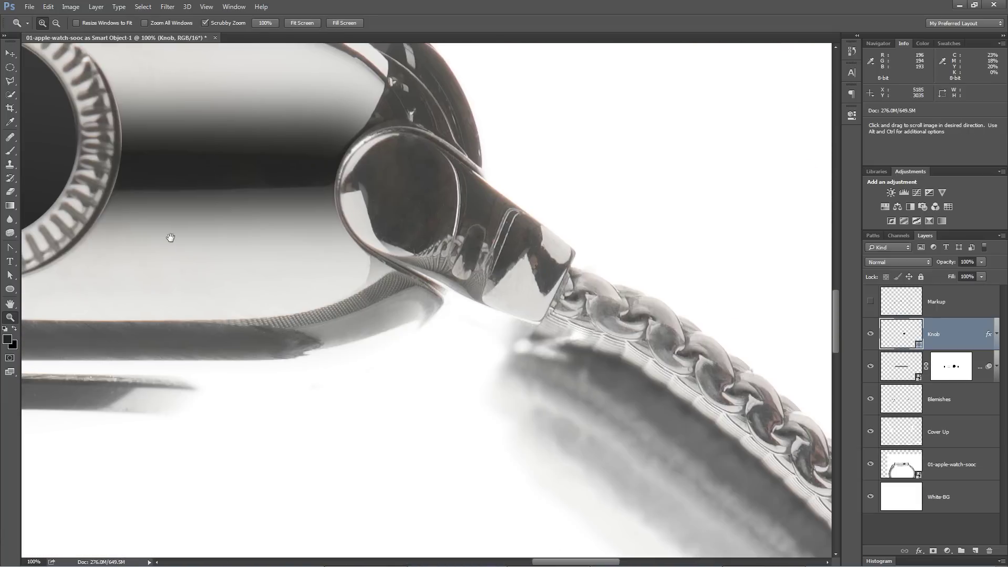
Using the Pen tool in Shape mode, trace the lower edge, strap end and upper edge of the lug nearest the crown
click(422, 246)
drag(505, 316, 505, 345)
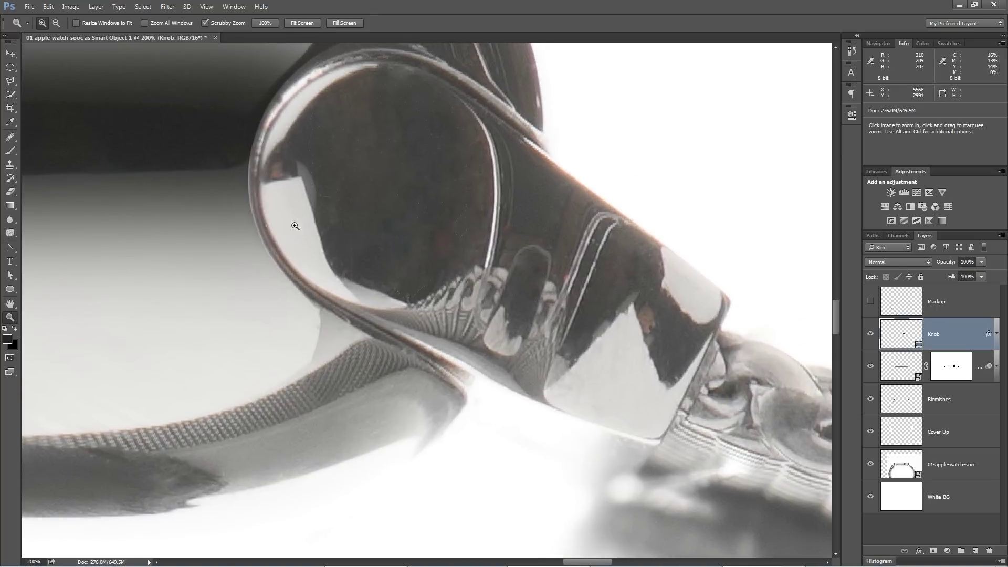
drag(10, 247, 68, 244)
click(55, 24)
click(55, 35)
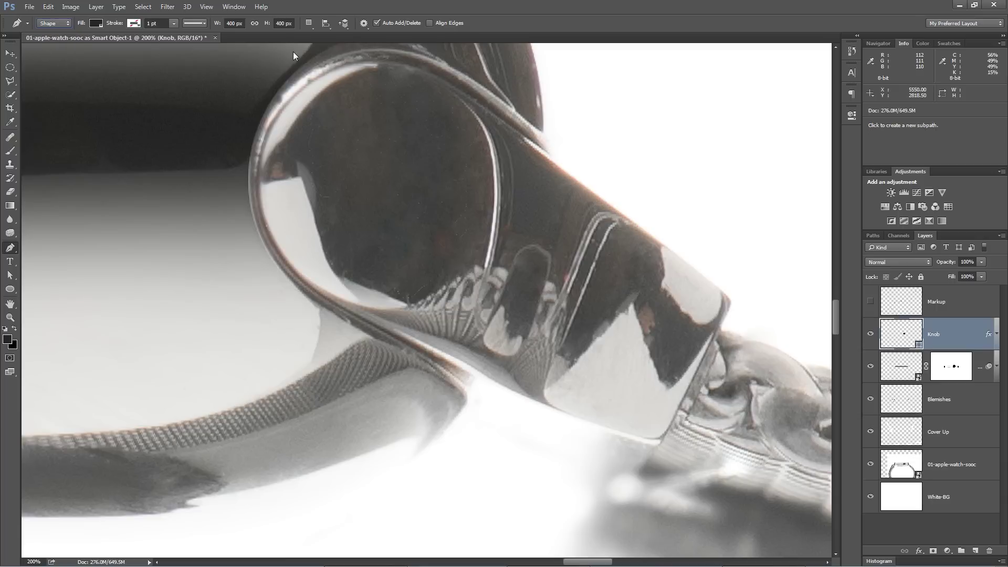
click(434, 353)
drag(559, 411, 593, 426)
click(660, 444)
click(729, 299)
mouse_move(568, 170)
mouse_down()
mouse_move(531, 137)
mouse_move(557, 192)
mouse_up()
drag(522, 159, 454, 116)
Continue the path around the lug's rounded end with no fill, and adjust its anchor points to follow the metal edge
drag(480, 242, 419, 319)
drag(546, 453, 623, 500)
drag(419, 319, 435, 336)
click(644, 491)
click(96, 24)
click(95, 39)
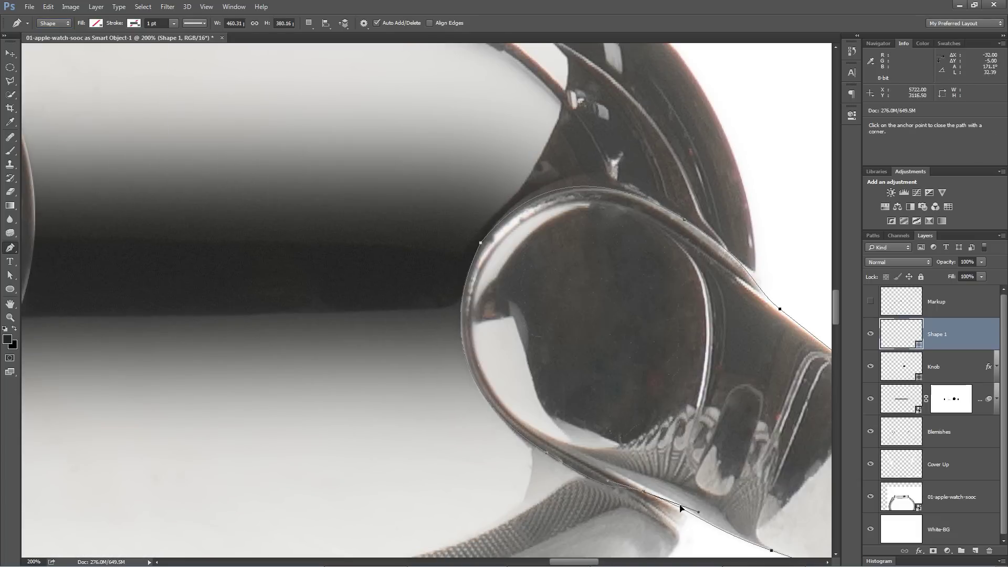
key(a)
click(481, 243)
click(546, 452)
drag(564, 477, 337, 403)
Start a second pen shape on the lug at the opposite end of the case, tracing its edges and strap end
key(p)
click(601, 199)
click(399, 334)
drag(349, 414, 417, 292)
click(461, 358)
click(500, 399)
click(572, 369)
click(745, 287)
drag(745, 286, 399, 415)
Finish the second lug's outline around its rounded end and refine the curves to match the metal edge
drag(525, 365, 587, 352)
drag(627, 174, 605, 97)
ctrl+drag(585, 350, 608, 333)
drag(472, 137, 449, 229)
drag(412, 194, 376, 214)
click(299, 297)
drag(625, 344, 613, 300)
drag(511, 291, 520, 189)
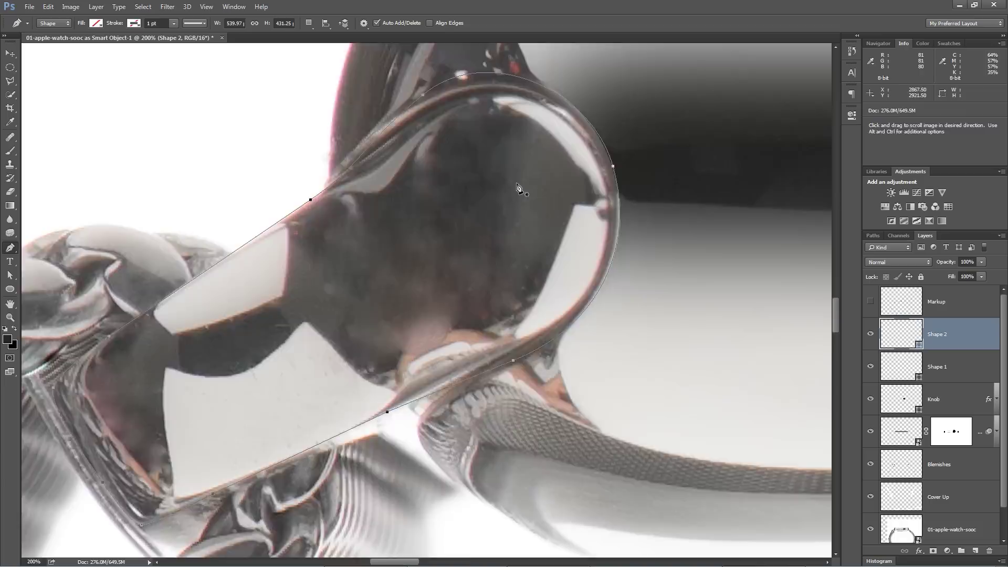
Rename the Shape 1 layer Left-side-base and the Shape 2 layer Right-side-base
key(ctrl+minus)
key(ctrl+minus)
drag(621, 315, 395, 259)
drag(680, 261, 428, 261)
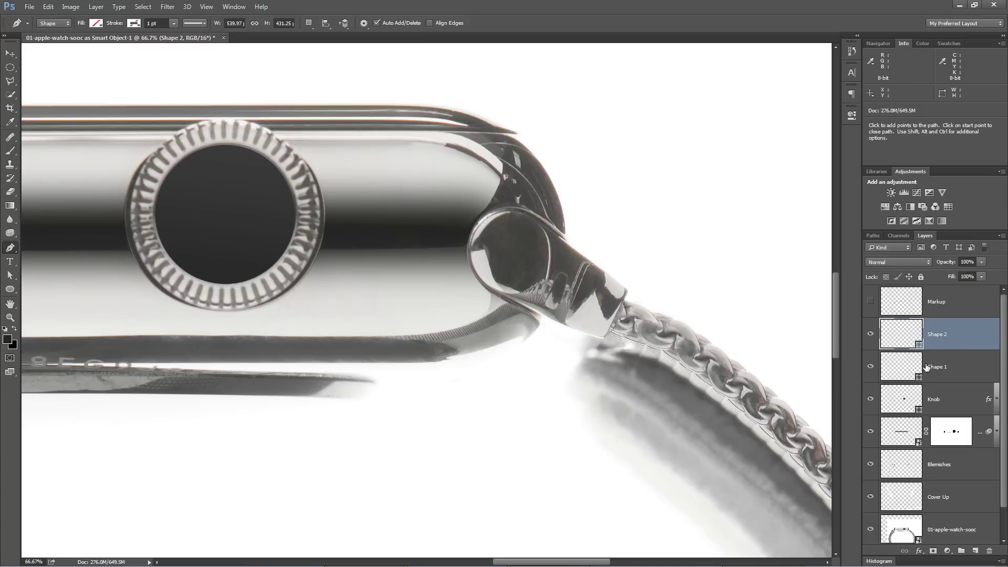
click(939, 373)
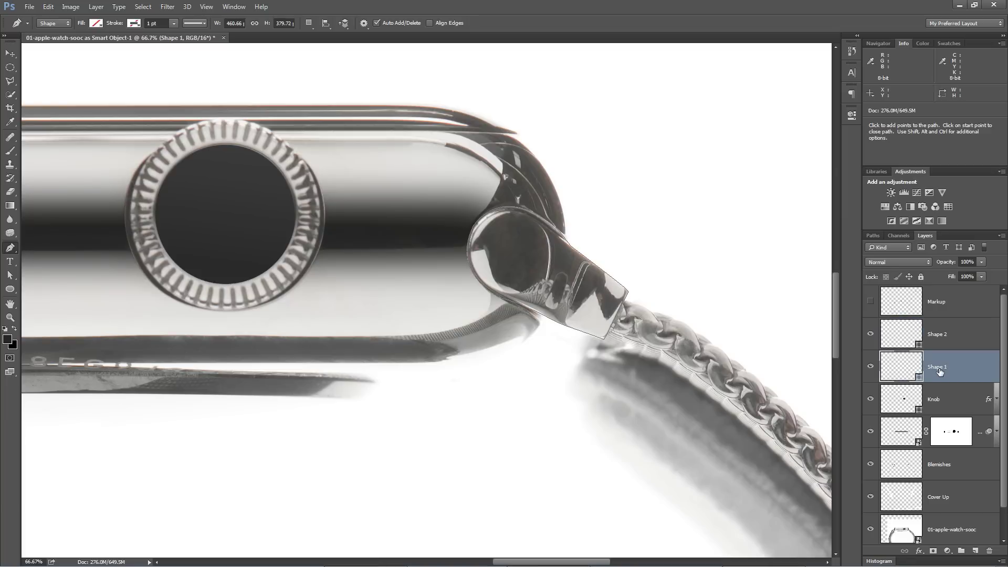
double_click(939, 369)
text(Left-side-base)
key(Return)
double_click(938, 334)
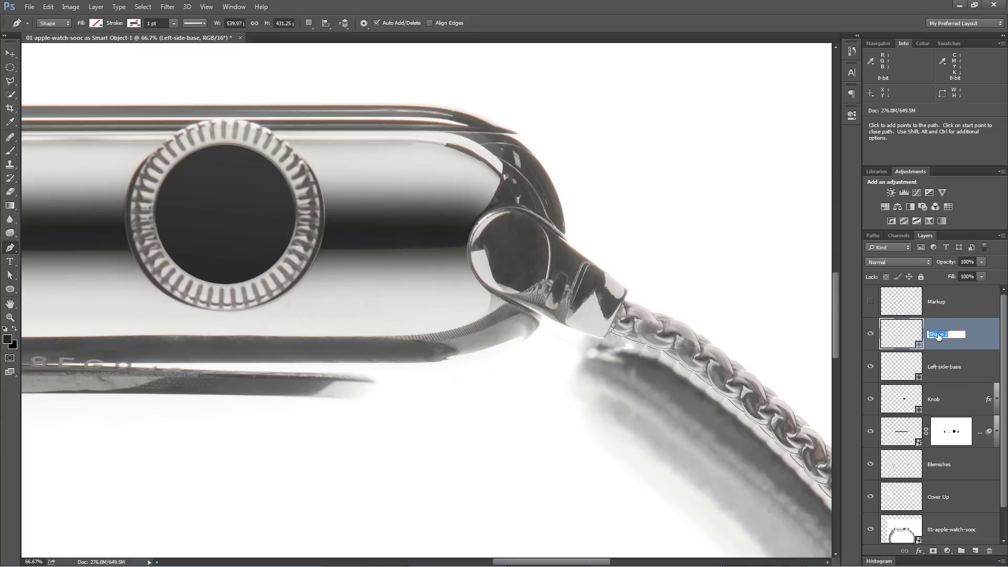
text(Right-side-base)
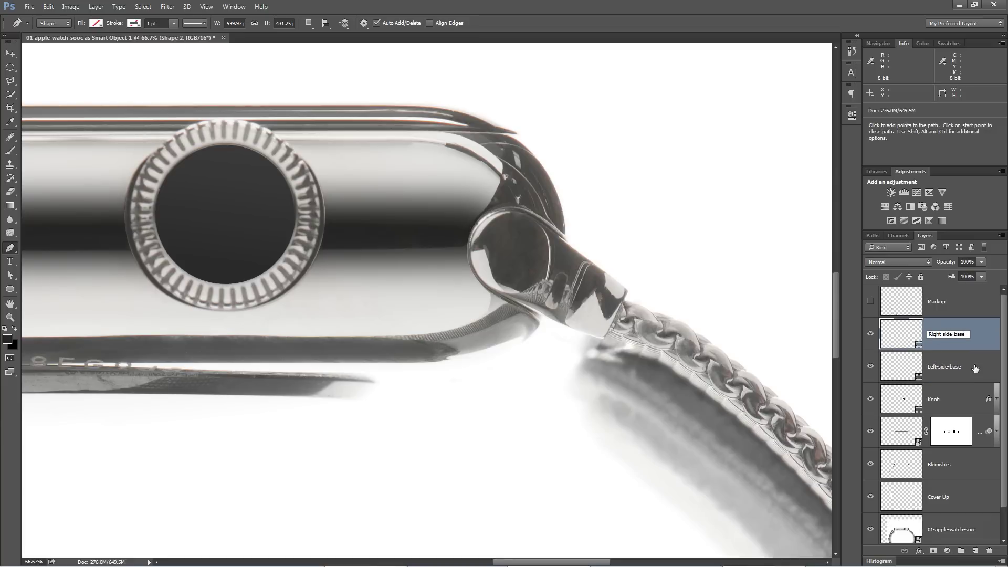
key(Return)
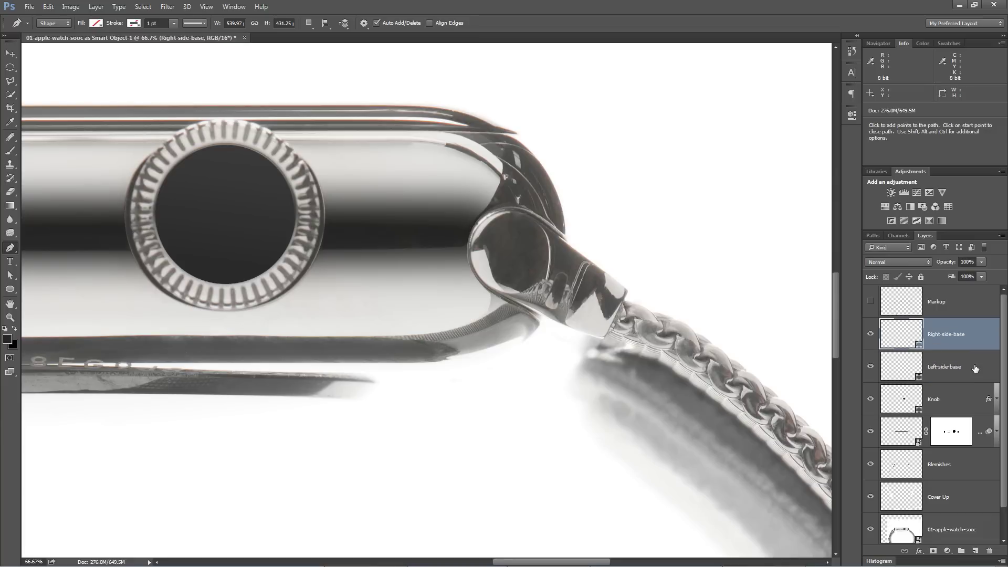
Give the Right-side-base shape a solid #484848 fill and lower its layer opacity to 65%
drag(385, 304, 818, 275)
drag(388, 259, 830, 290)
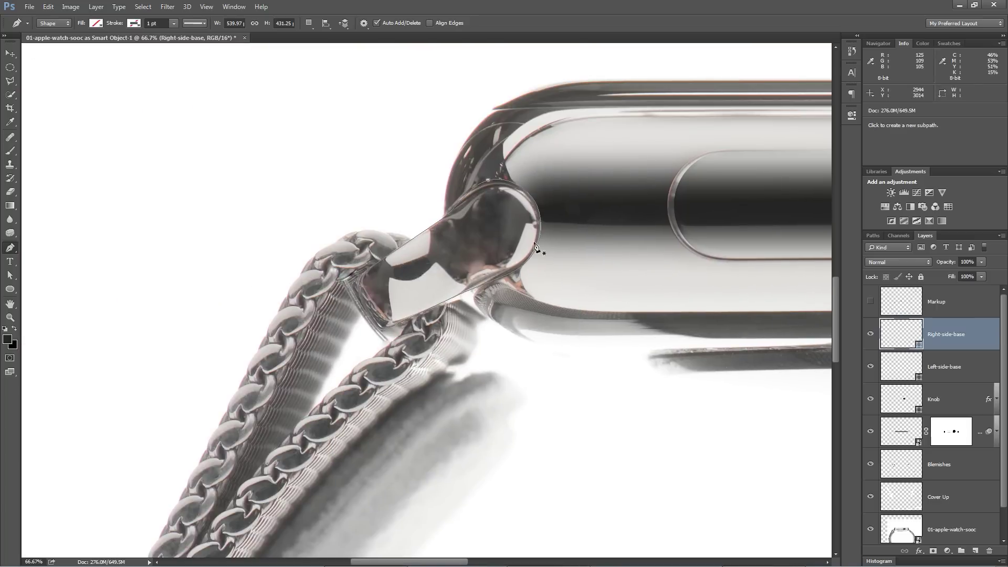
double_click(905, 342)
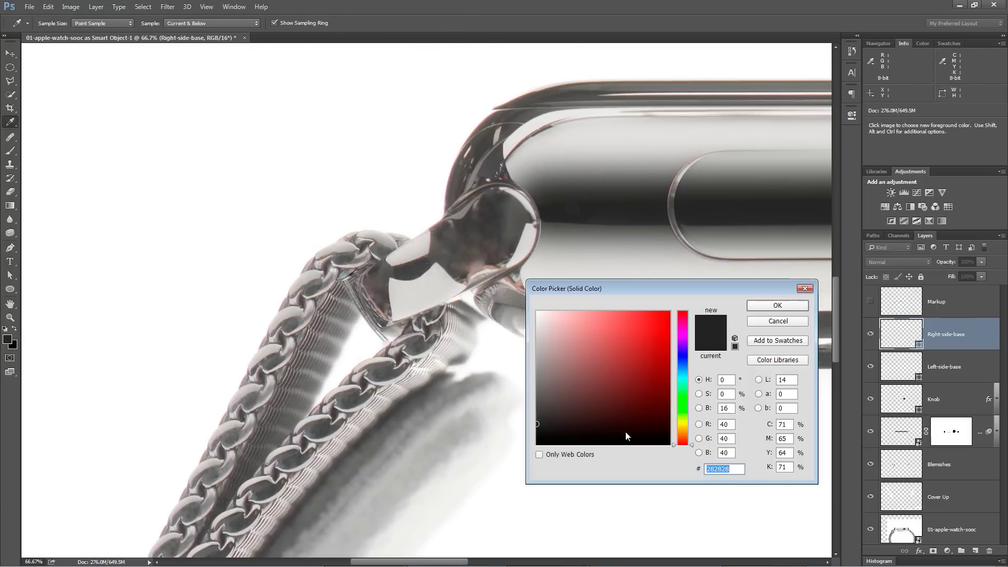
text(484848)
key(Return)
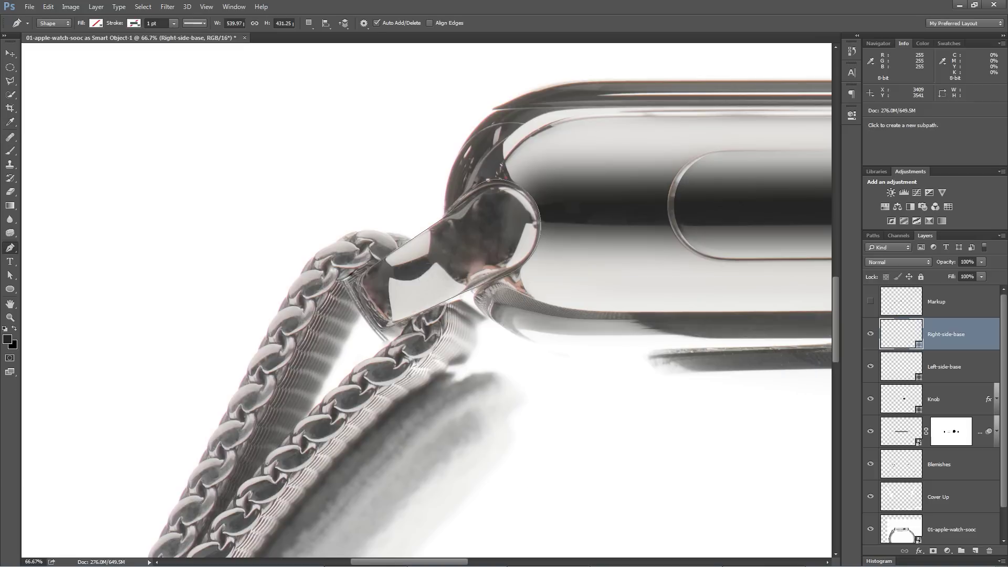
click(96, 23)
click(72, 47)
double_click(909, 331)
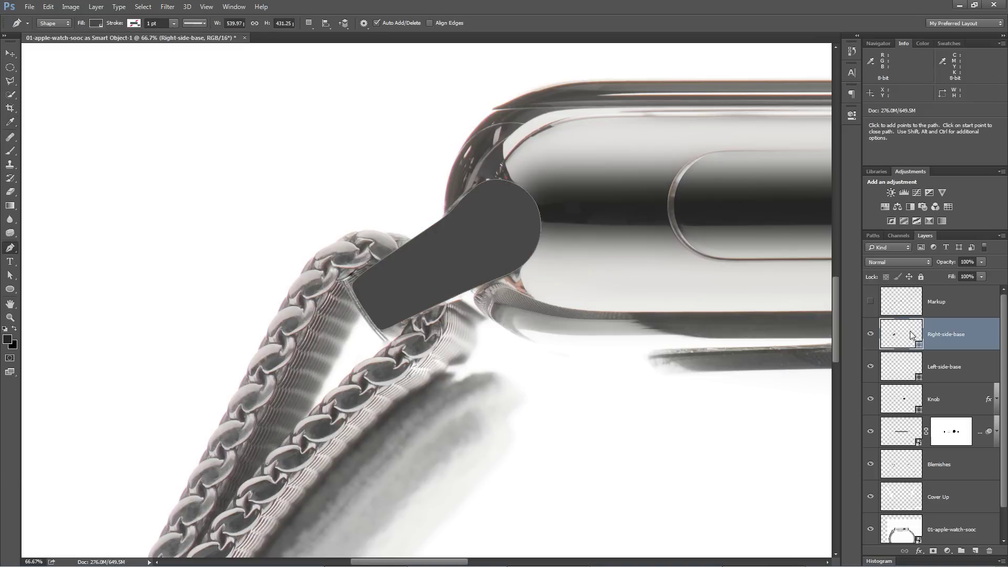
click(770, 307)
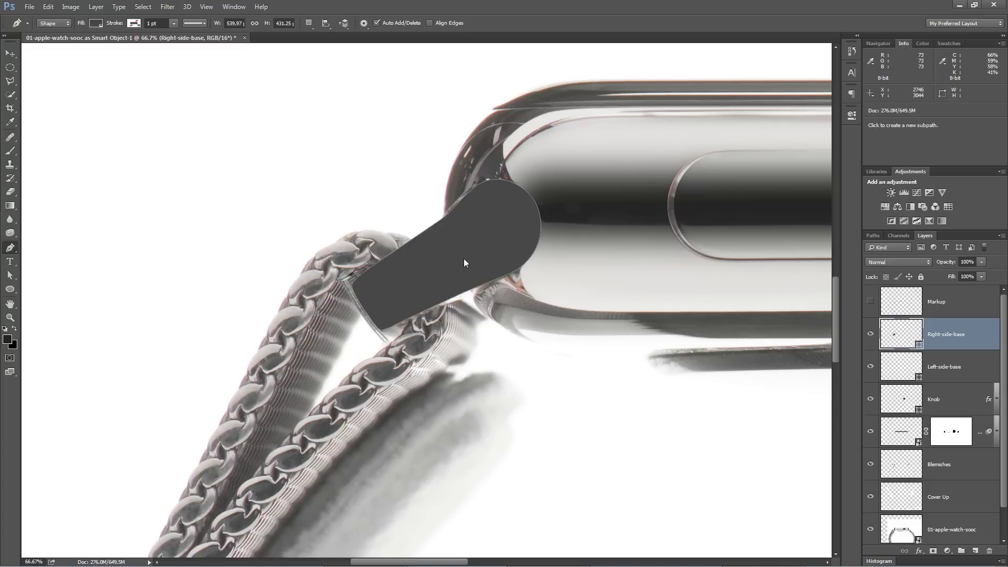
click(8, 51)
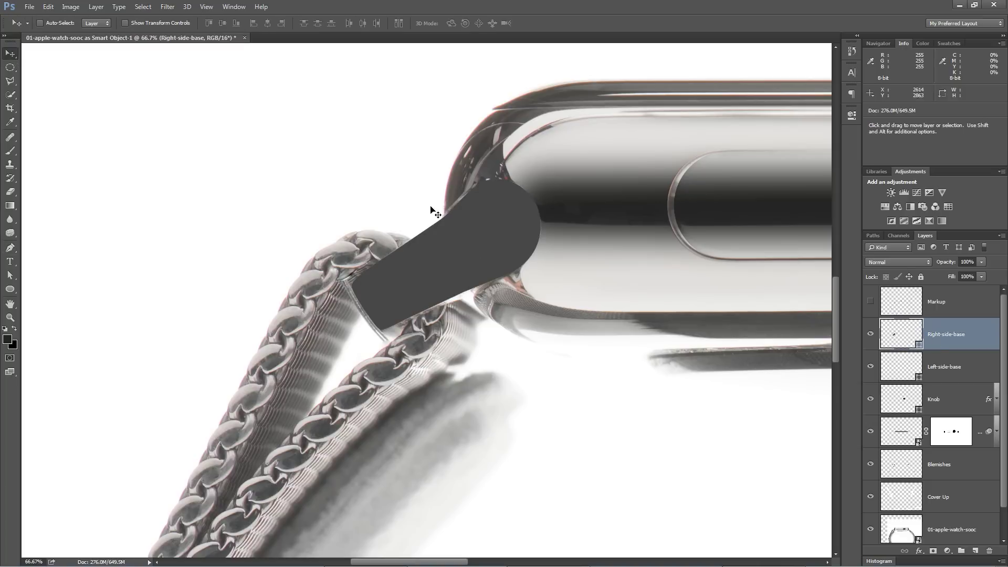
drag(951, 264, 935, 264)
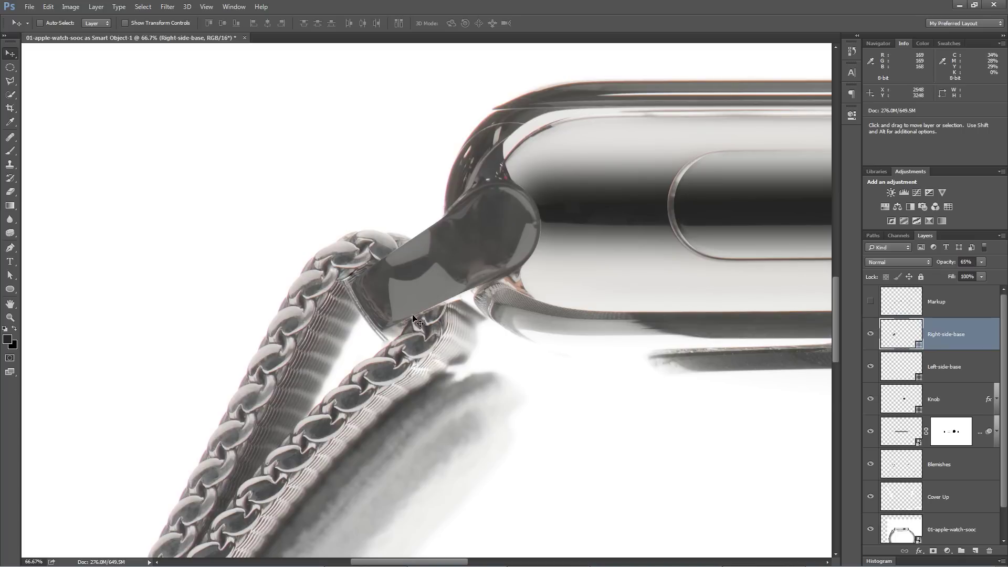
Give the Left-side-base shape a solid #494949 fill
drag(609, 375, 414, 247)
scroll(428, 243, right, 15)
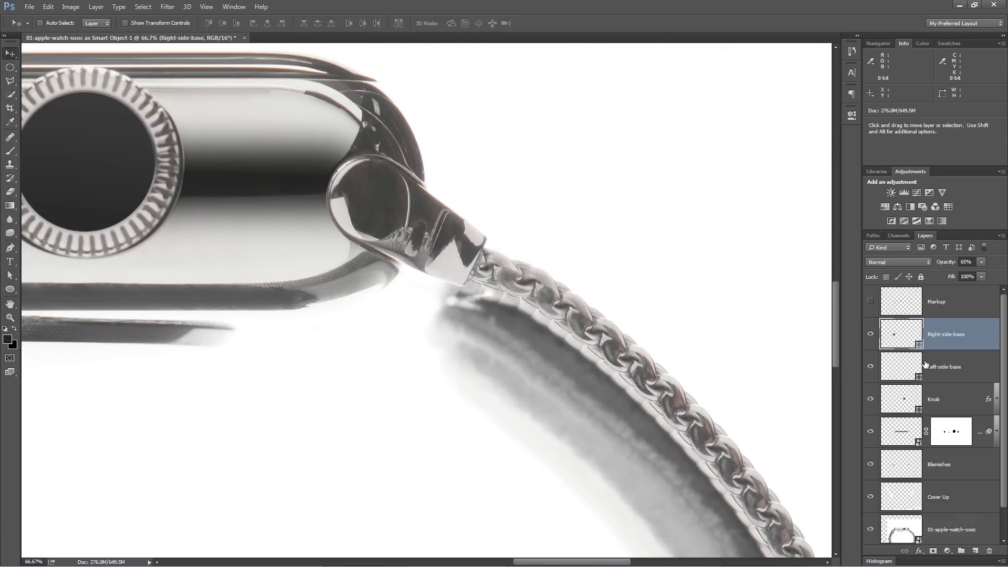
click(925, 364)
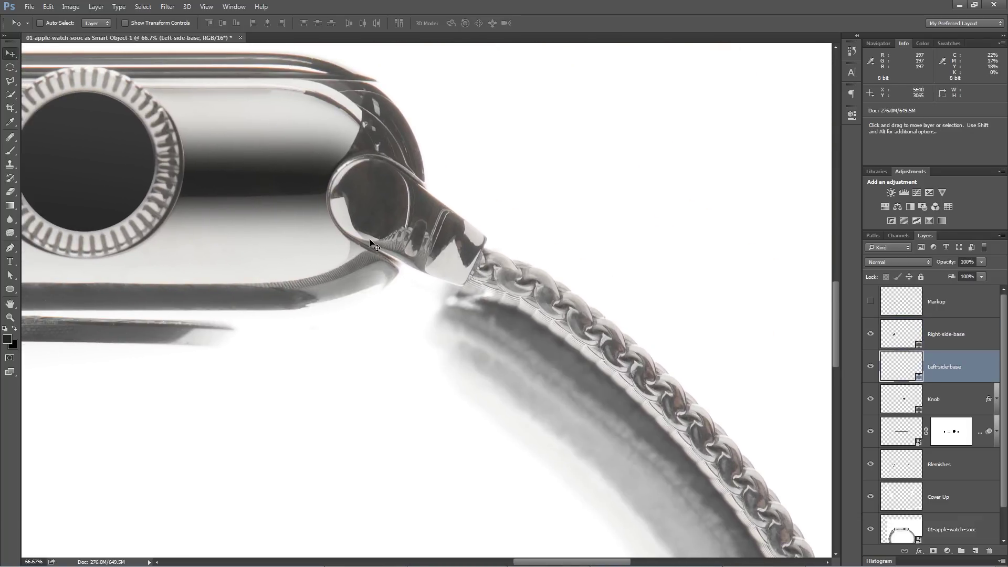
key(a)
key(v)
click(10, 277)
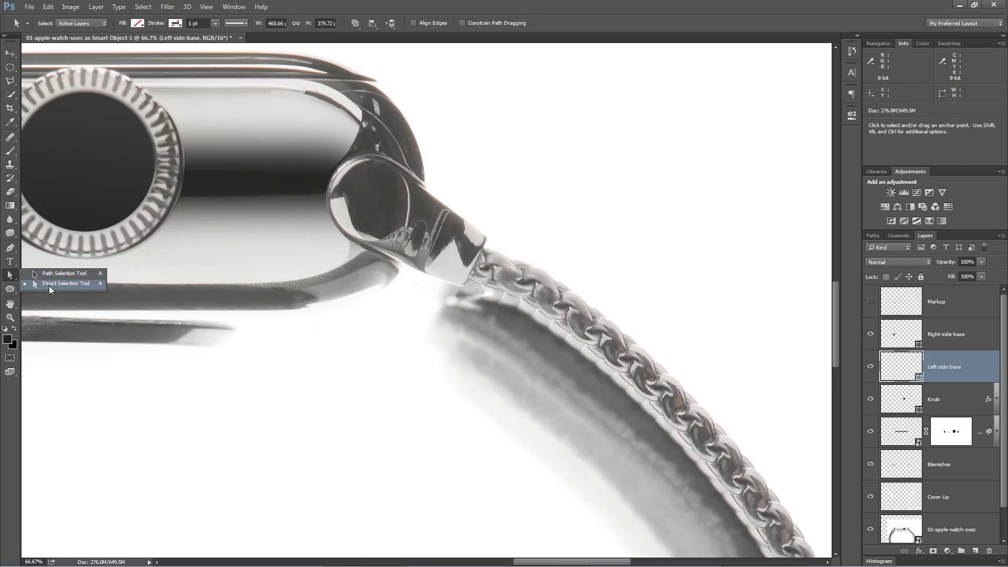
click(55, 282)
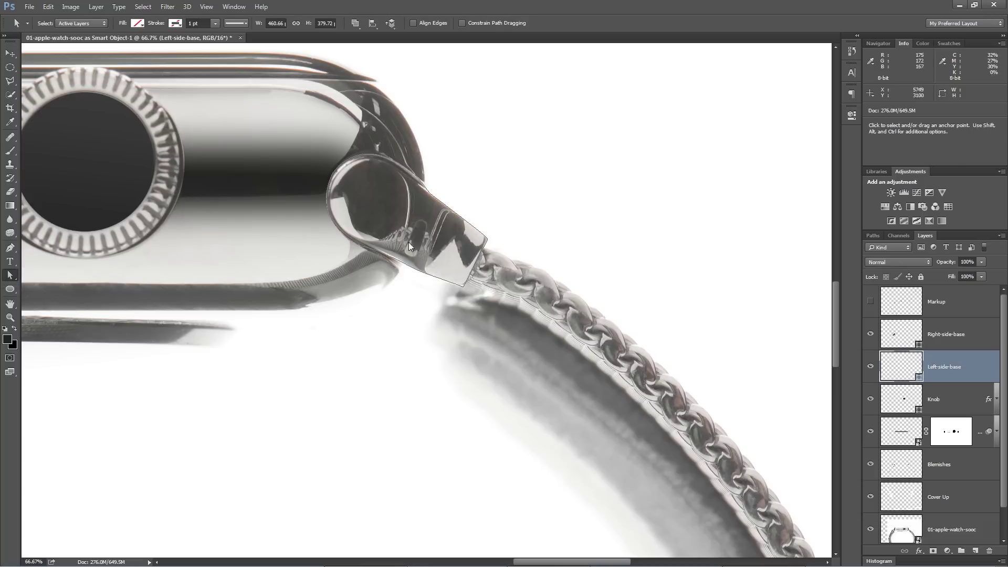
click(137, 23)
click(114, 44)
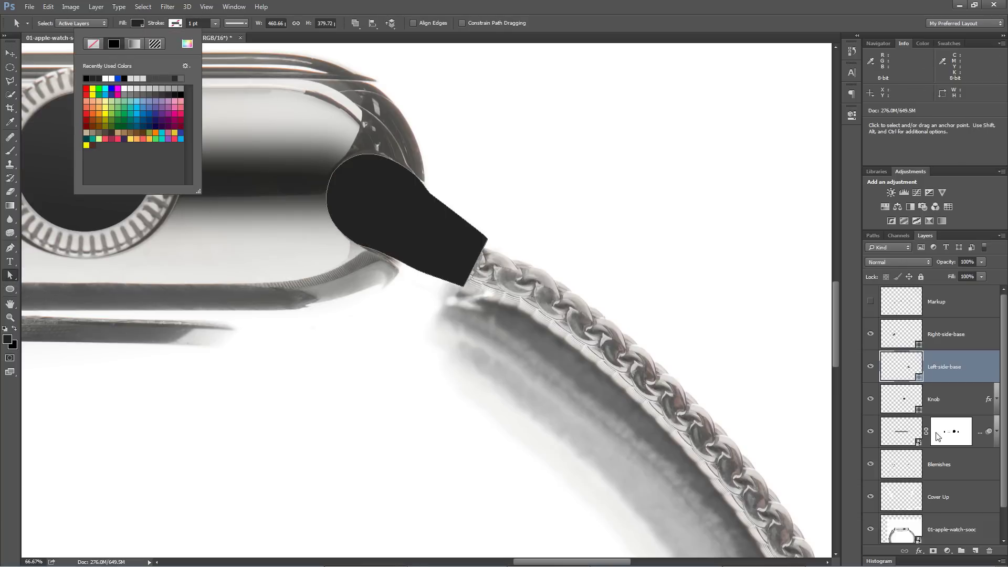
double_click(909, 370)
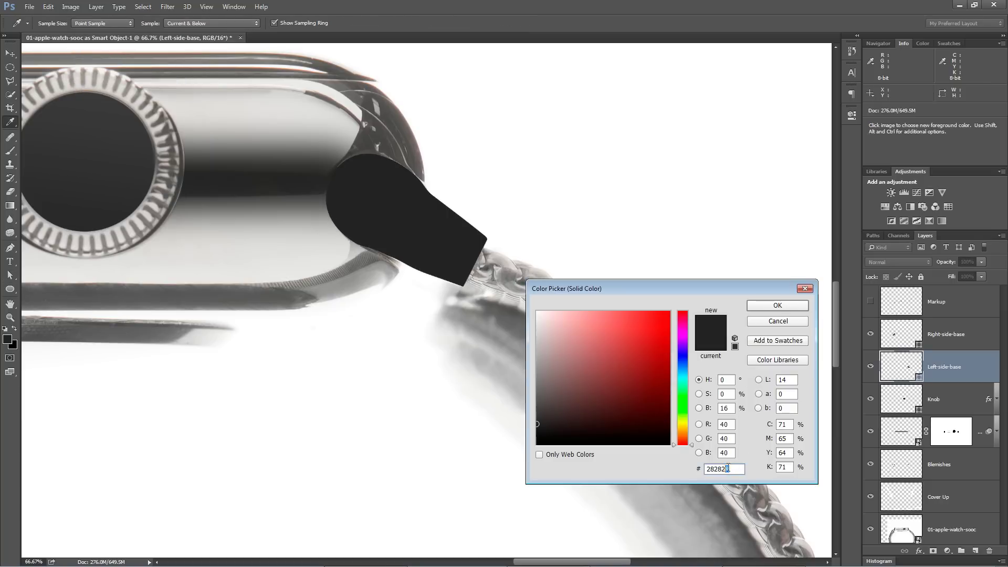
text(494949)
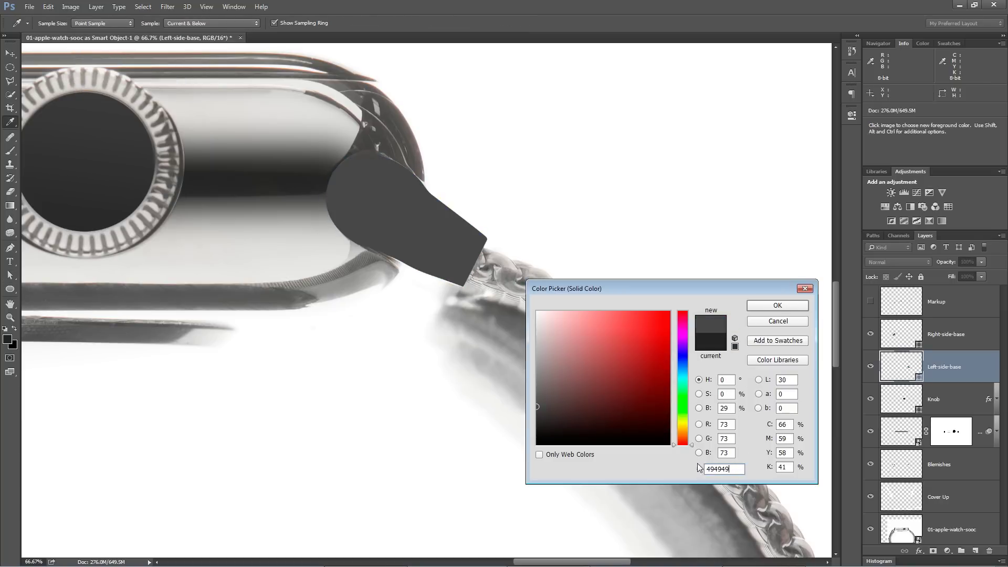
click(791, 306)
key(a)
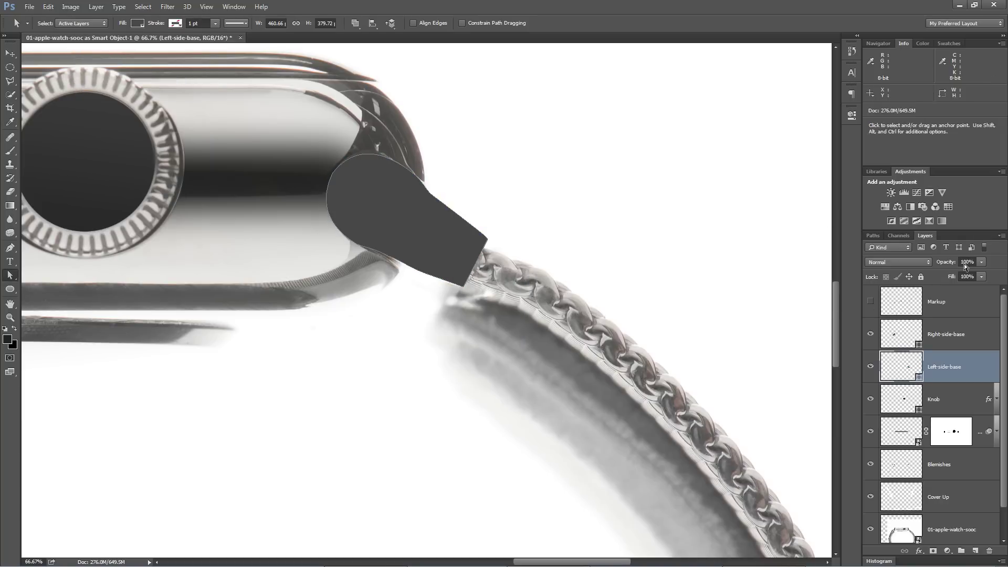
Lower the Left-side-base layer's opacity to 65%
key(5)
key(2)
key(Return)
drag(431, 309, 620, 270)
key(ctrl+minus)
key(ctrl+minus)
key(ctrl+minus)
key(ctrl+minus)
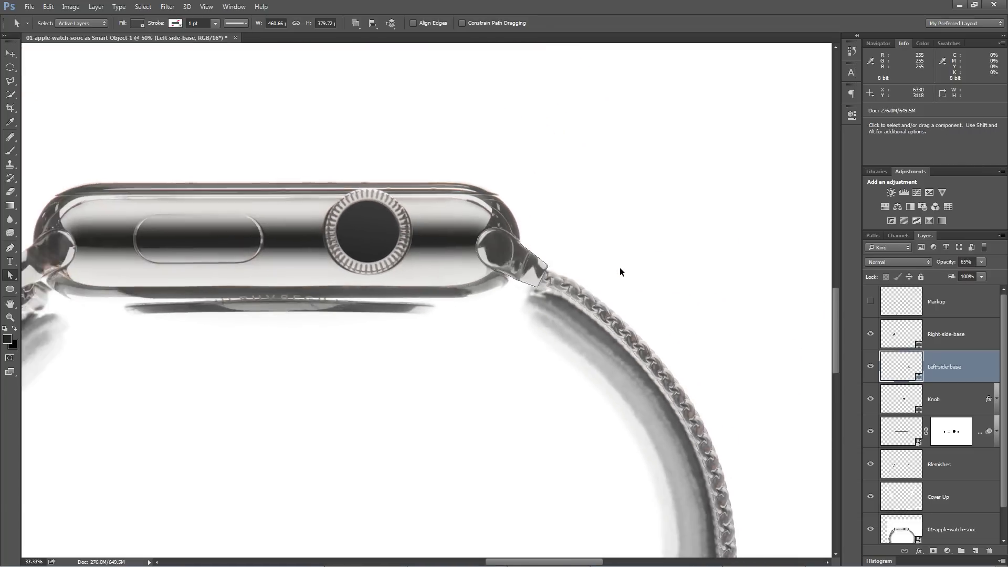
Start a pen shape above the Right-side-base layer, covering the strap end of the lug beside the crown
key(v)
key(alt+bracketleft)
drag(492, 360, 655, 347)
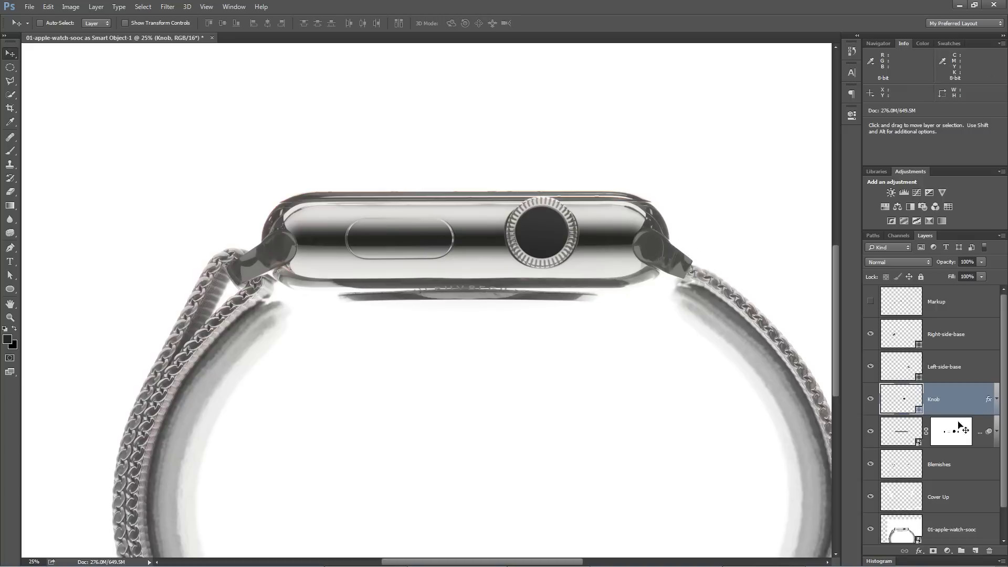
click(945, 337)
key(z)
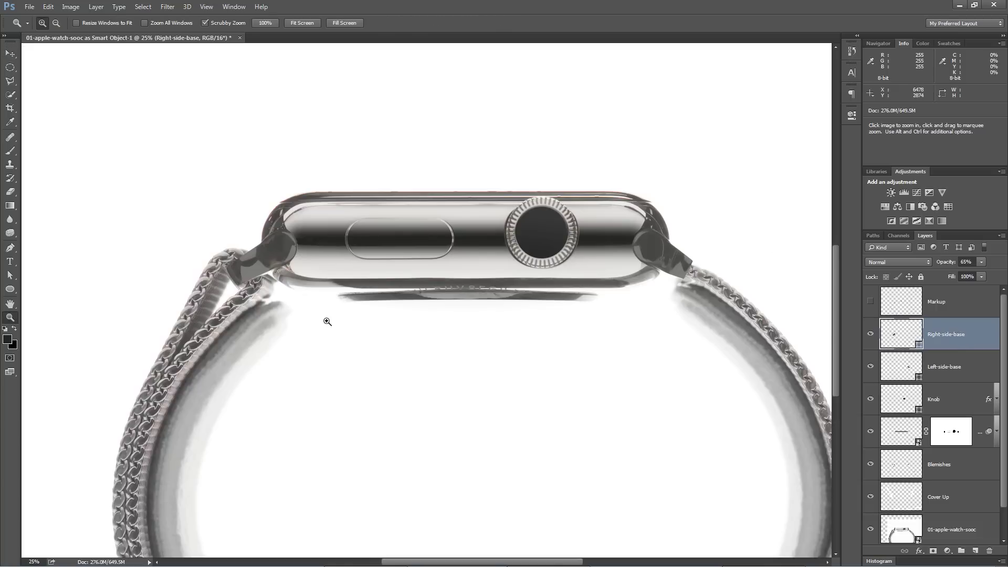
drag(629, 262, 511, 356)
alt+click(557, 311)
drag(528, 301, 516, 323)
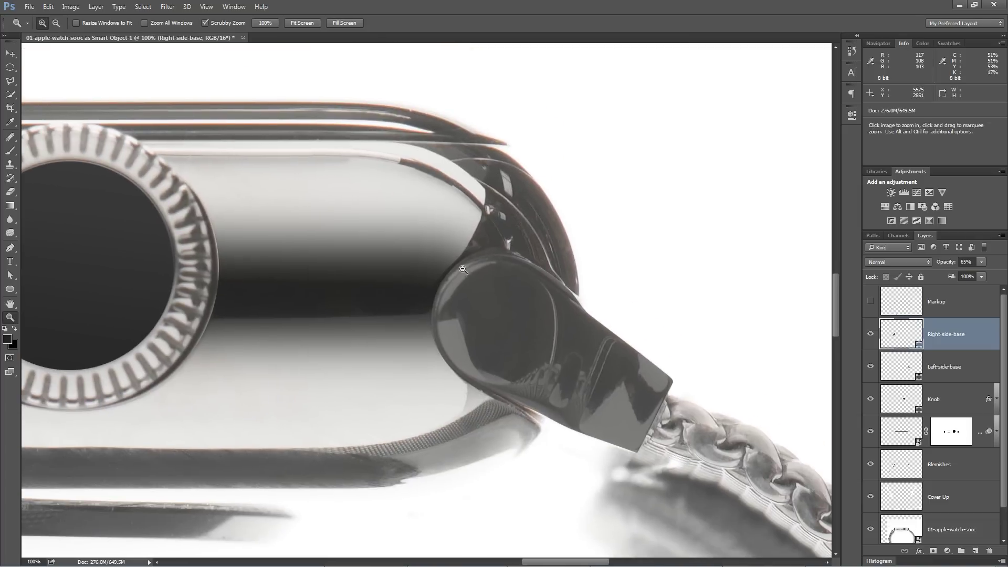
drag(473, 273, 448, 329)
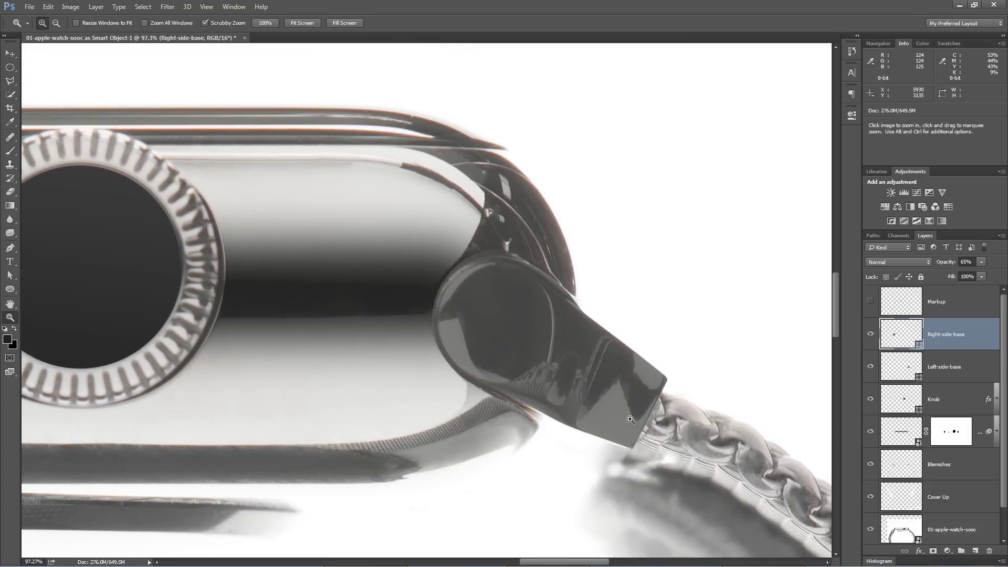
drag(144, 374, 808, 309)
drag(103, 310, 905, 270)
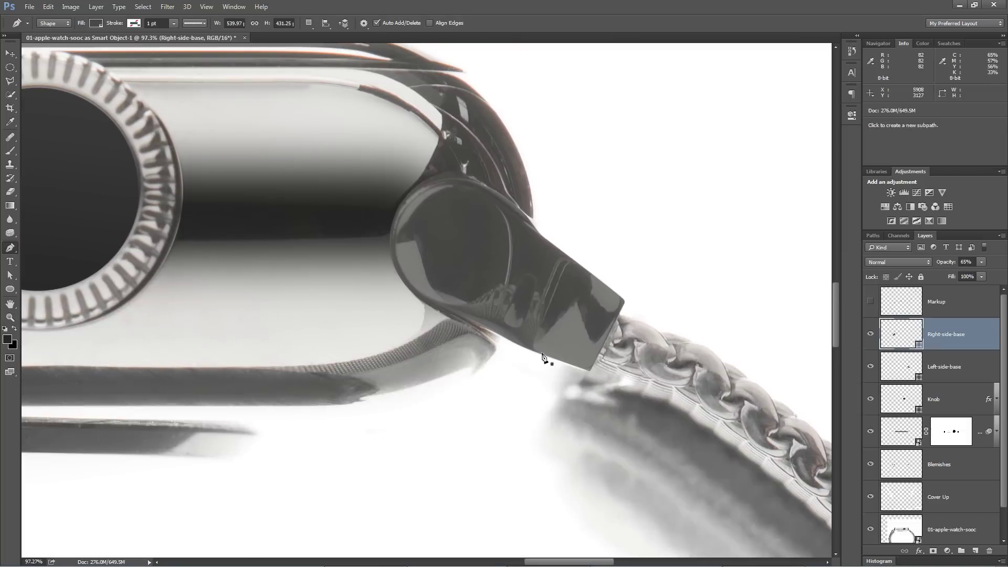
click(606, 240)
click(517, 358)
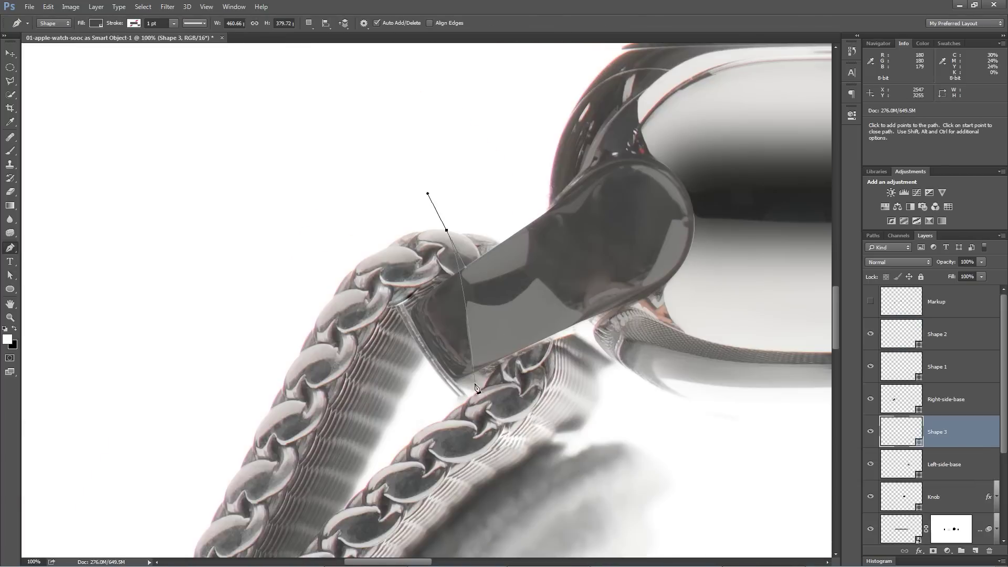
Trace the white pen shape across the strap end of the lug on the side opposite the crown
click(475, 403)
click(578, 346)
click(599, 318)
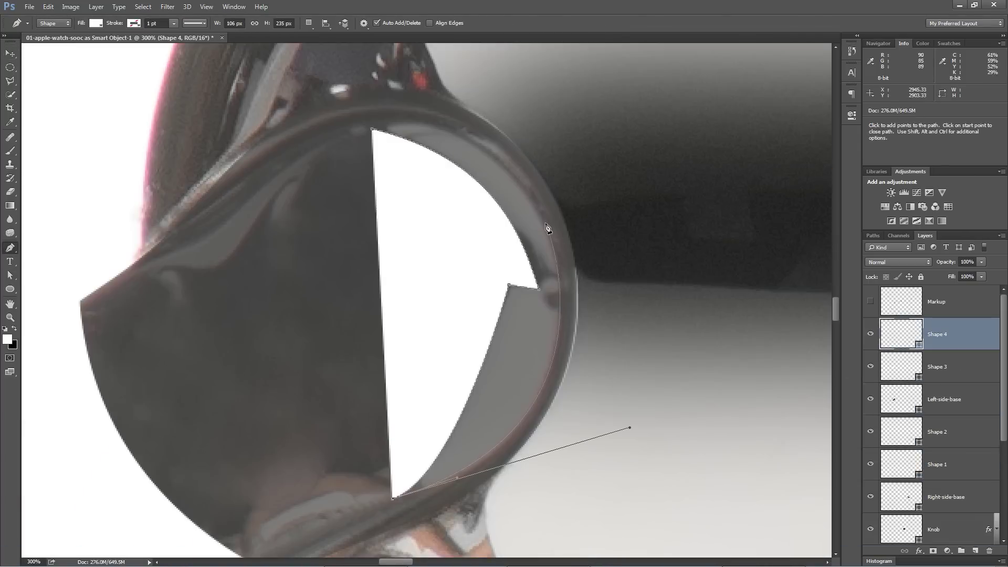
Finish the white crescent highlight on that lug's rounded end, closing the path and adjusting its curve along the inner rim
drag(546, 225, 665, 362)
drag(665, 363, 612, 268)
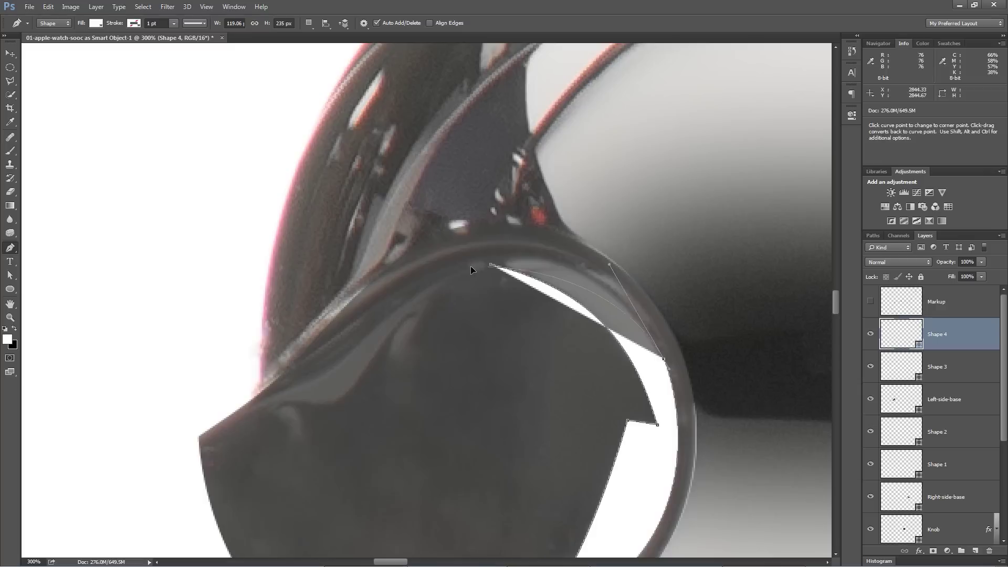
click(491, 266)
key(a)
drag(666, 364, 581, 225)
click(621, 309)
Compare the white highlight shapes on both lugs, toggling the visibility of Shape 3 and Shape 4 to identify them
scroll(653, 359, down, 4)
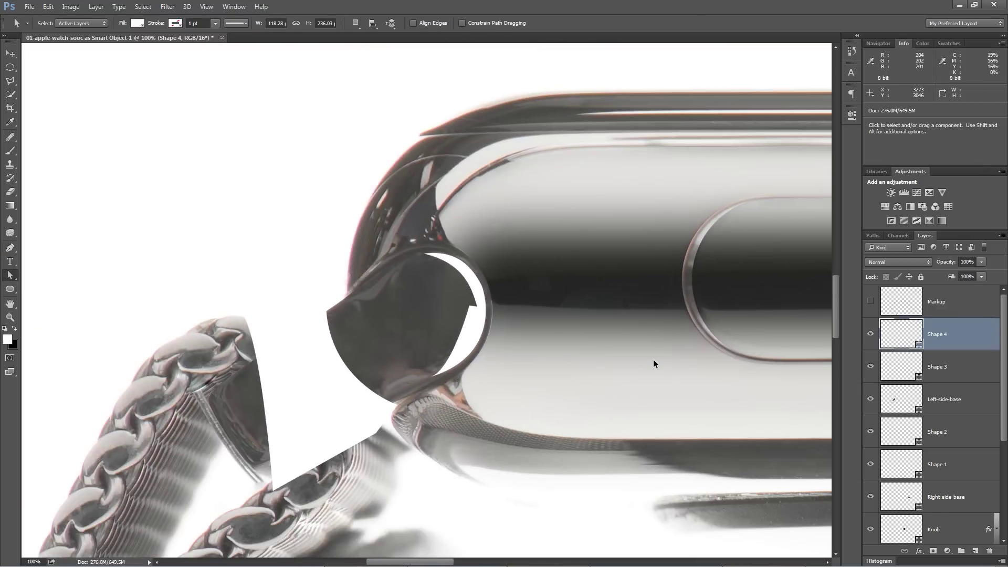
scroll(653, 359, down, 1)
drag(613, 372, 480, 294)
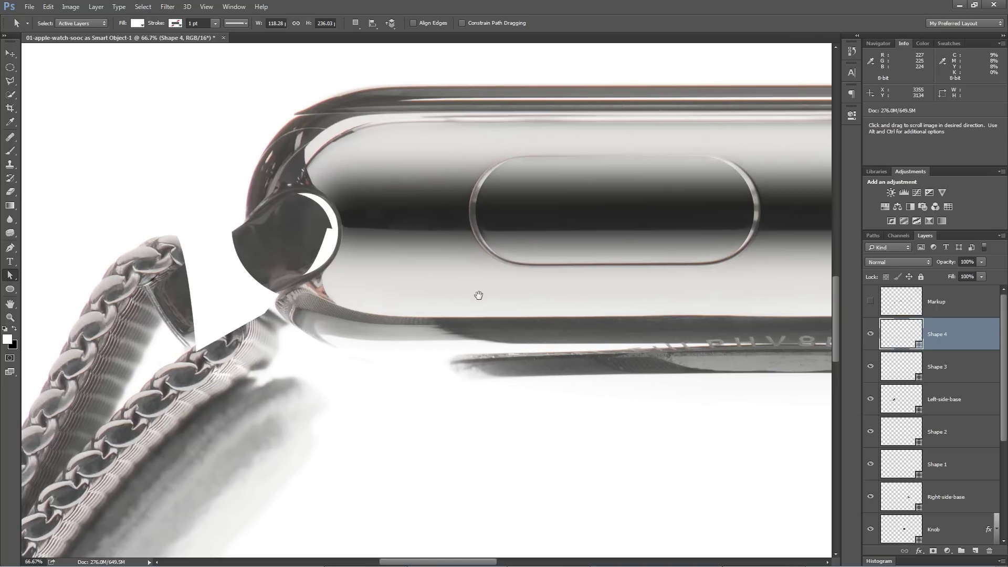
key(v)
drag(367, 267, 567, 261)
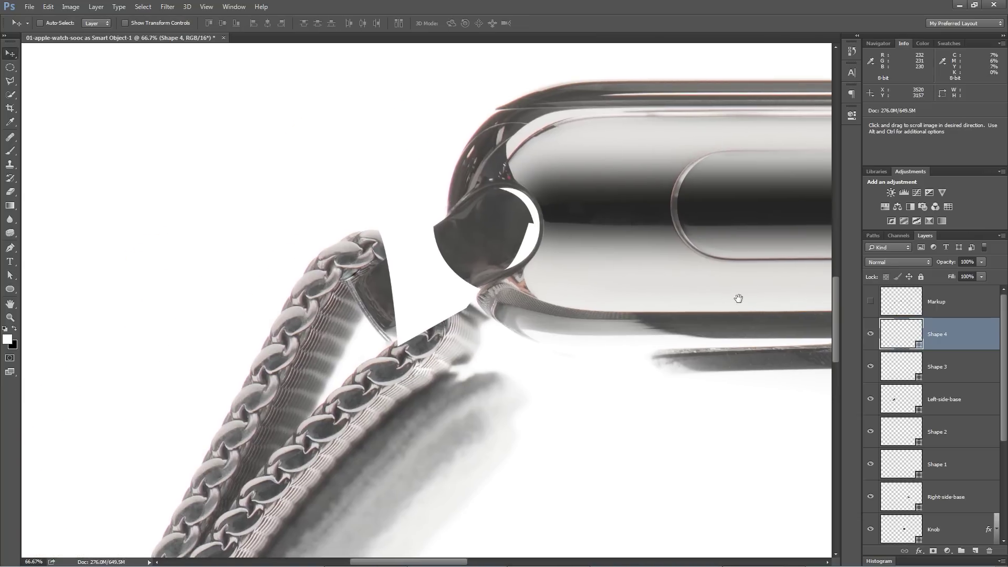
drag(726, 297, 306, 298)
drag(686, 286, 173, 303)
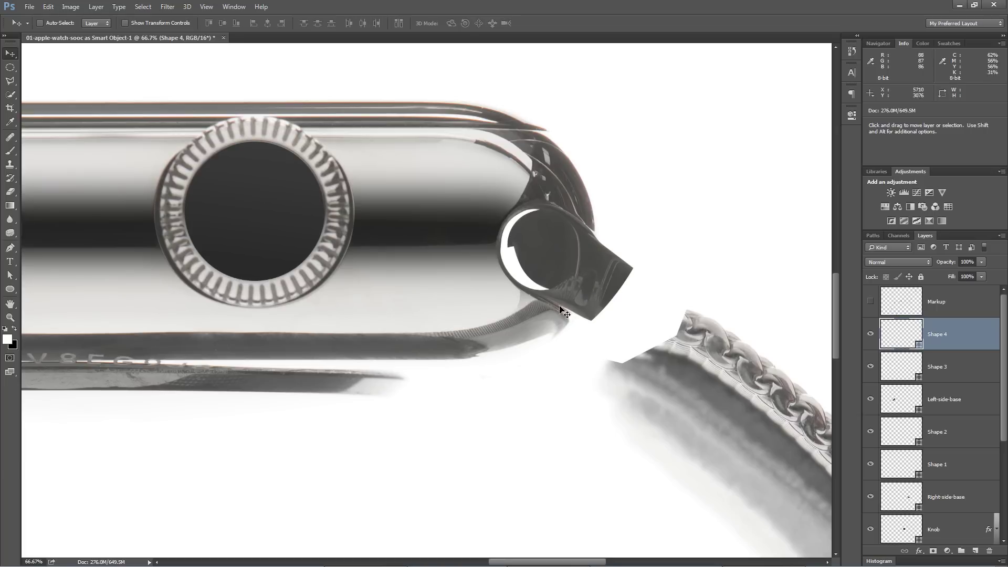
drag(636, 337, 595, 322)
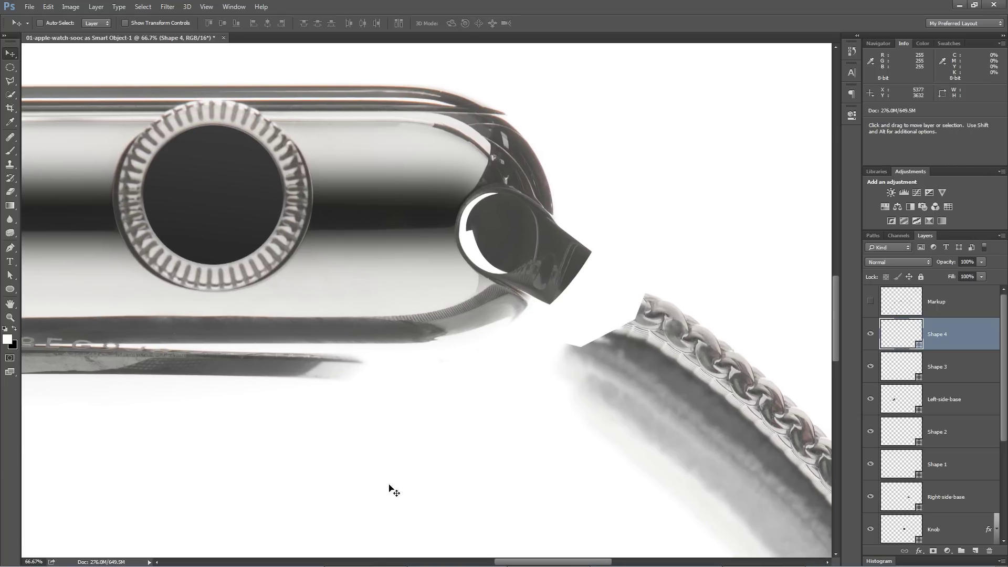
drag(273, 431, 672, 412)
drag(555, 326, 540, 357)
click(871, 366)
click(872, 366)
click(872, 334)
click(871, 334)
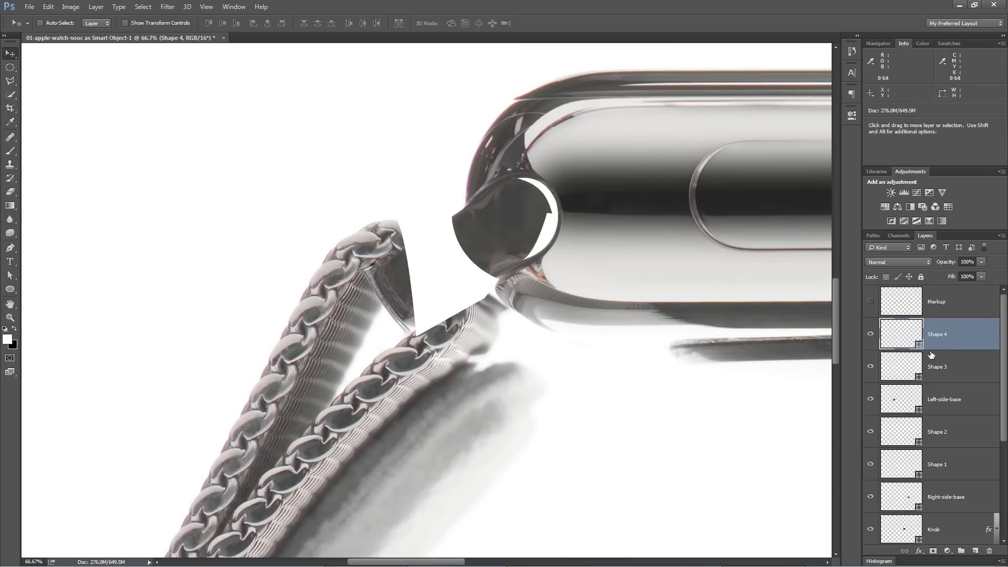
Rename the Shape 4 layer Left-sideHigh02 and the Shape 3 layer Left-sideHigh01
double_click(937, 334)
text(Left-side)
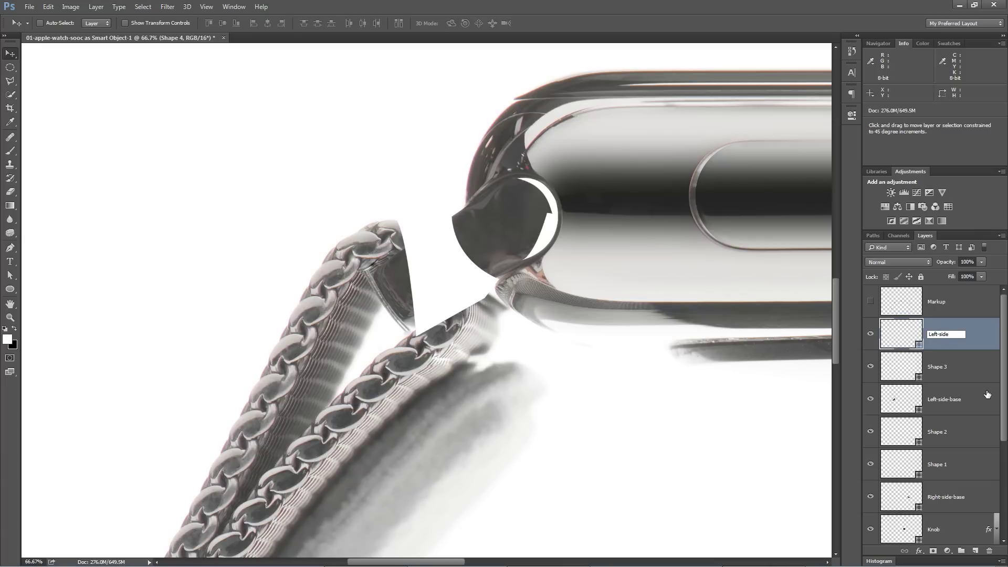
text(High02)
key(Return)
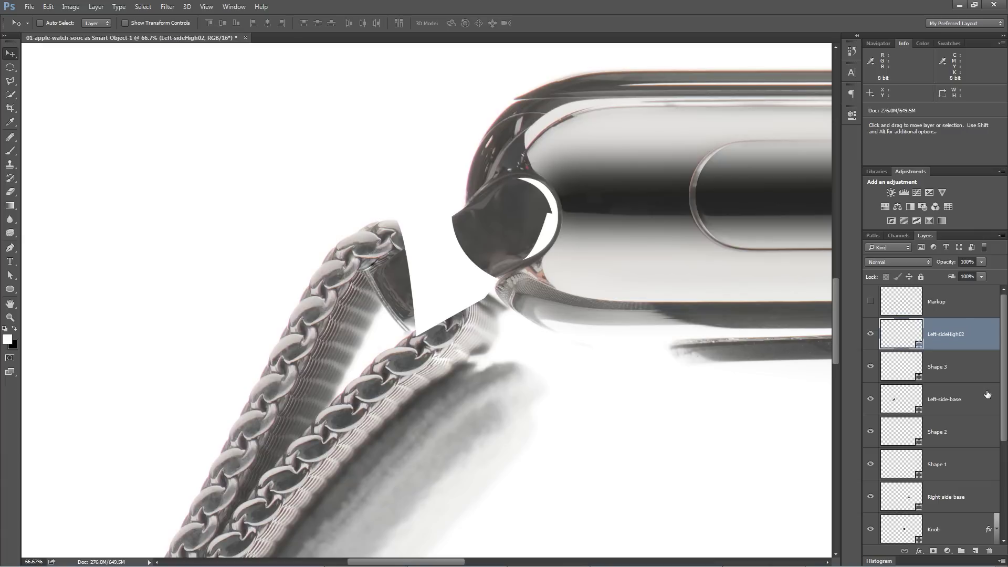
double_click(937, 367)
text(Left)
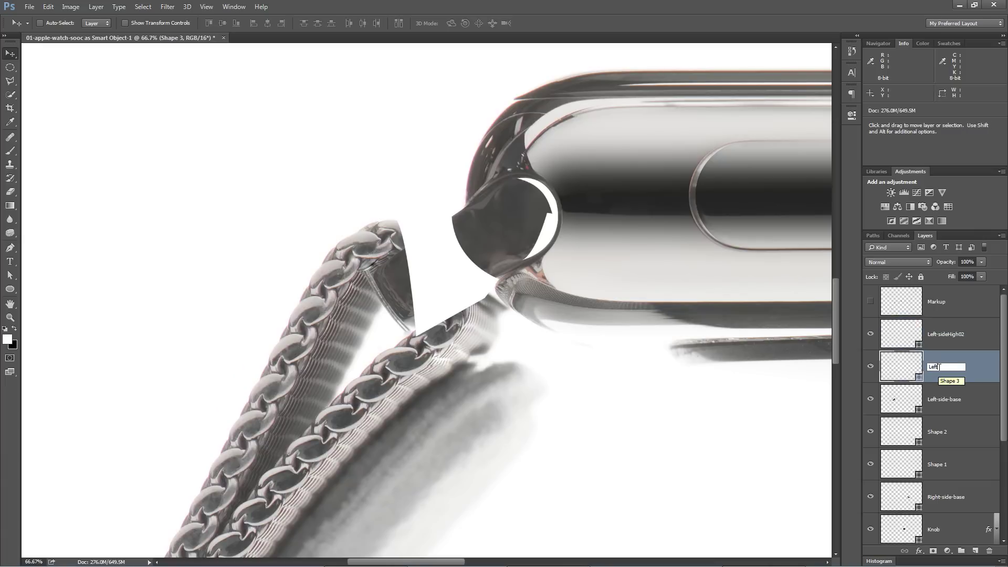
text(-sideHigh01)
key(Return)
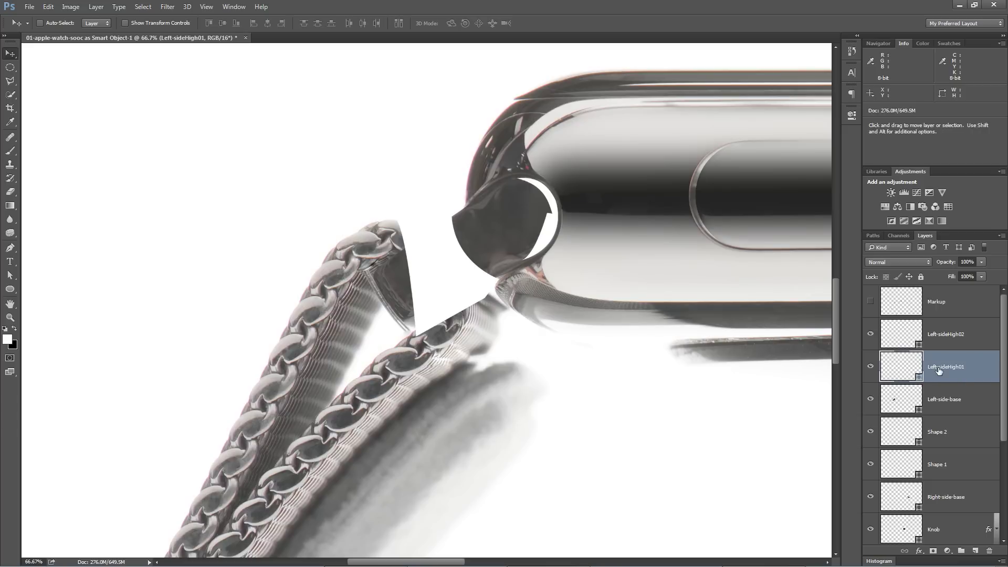
Rename the Shape 1 layer Right-sideHigh01 and the Shape 2 layer Right-sideHigh02
click(947, 431)
drag(675, 342, 458, 330)
click(942, 465)
click(869, 464)
click(869, 464)
double_click(943, 465)
text(Right-sideHigh01)
key(Return)
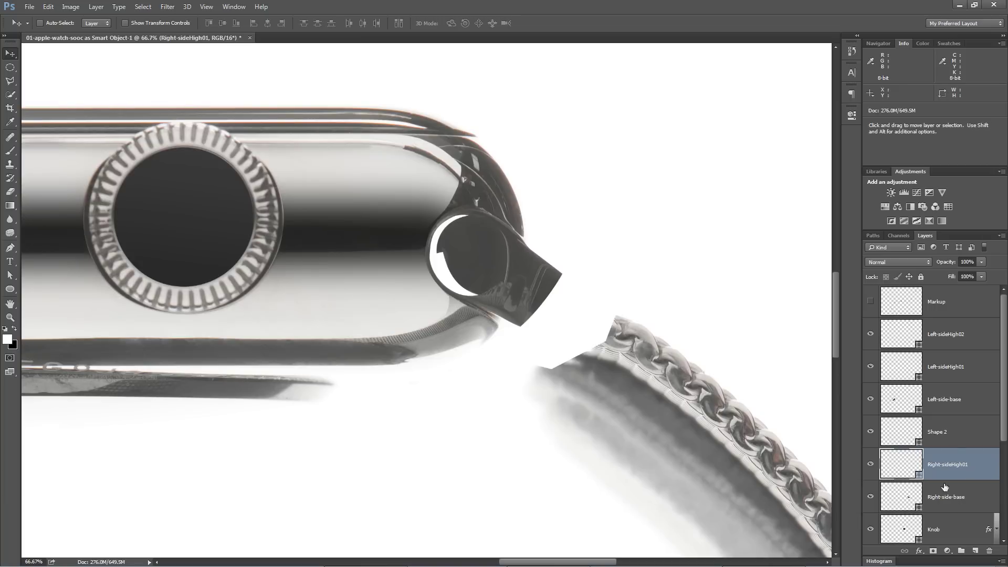
double_click(945, 431)
text(Right-sideHigh02)
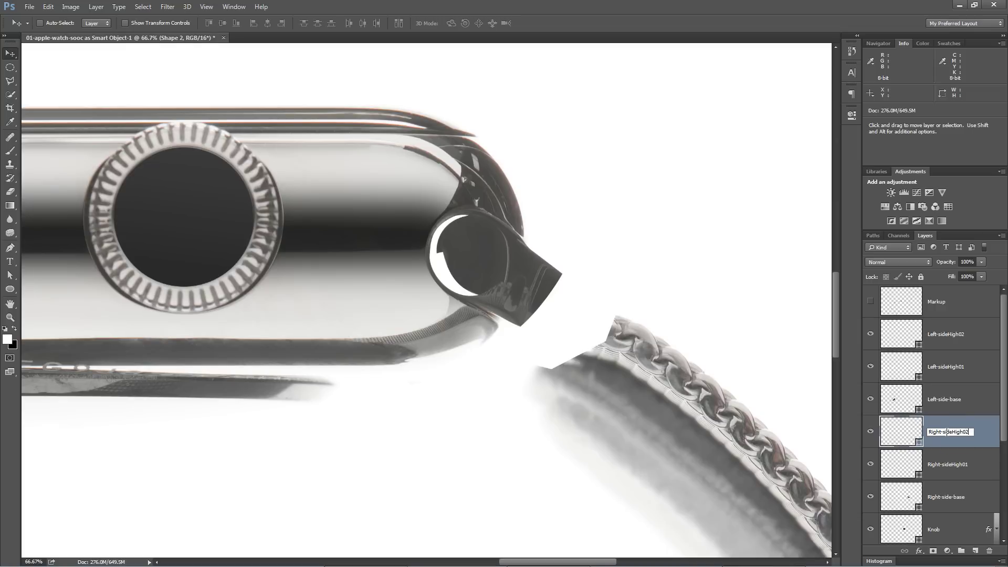
key(Return)
Add a linear Gradient Overlay to the Right-sideHigh01 layer with its angle set to 90°
click(965, 466)
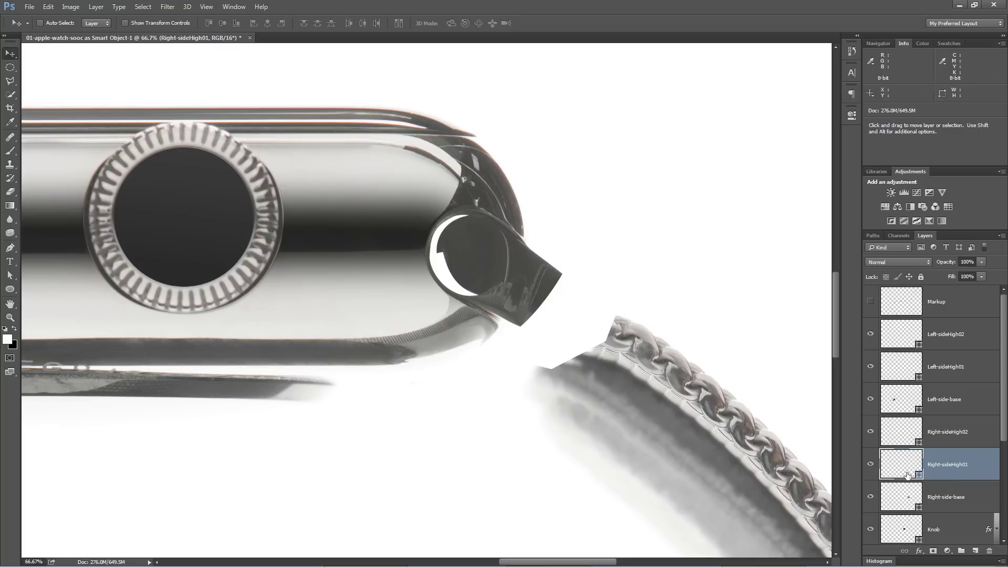
click(869, 464)
click(869, 464)
click(96, 7)
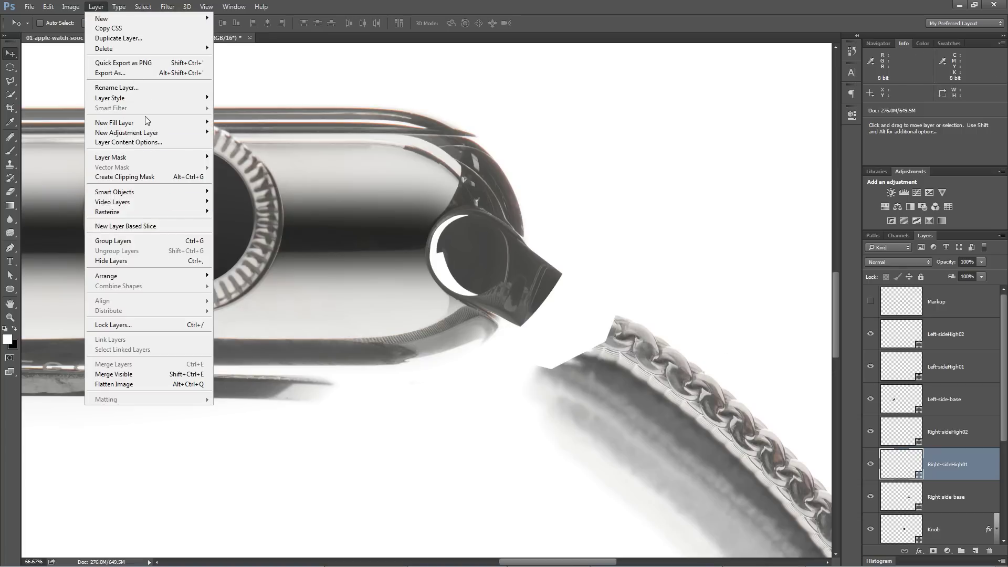
mouse_move(189, 99)
click(252, 172)
drag(756, 129, 258, 127)
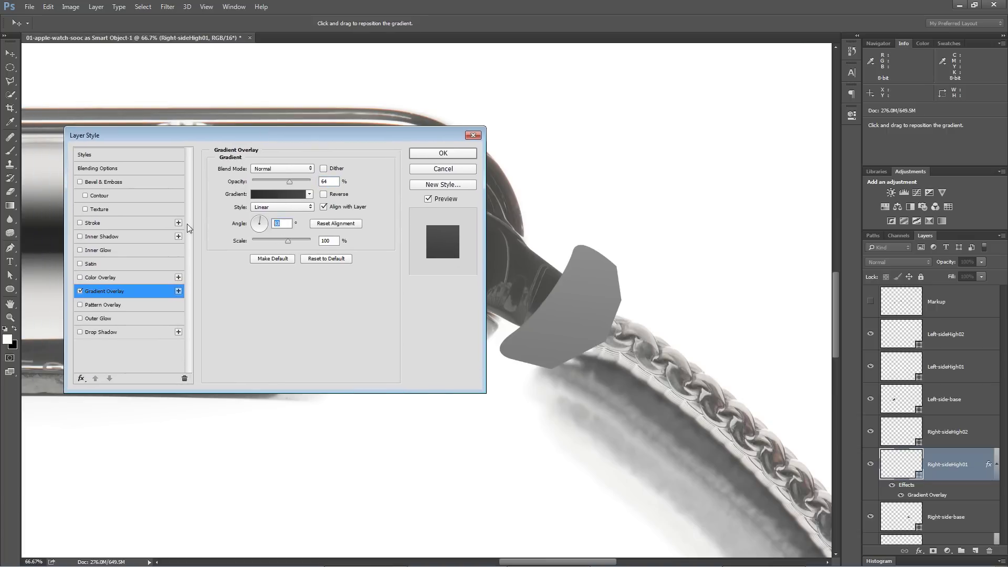
text(90)
key(Tab)
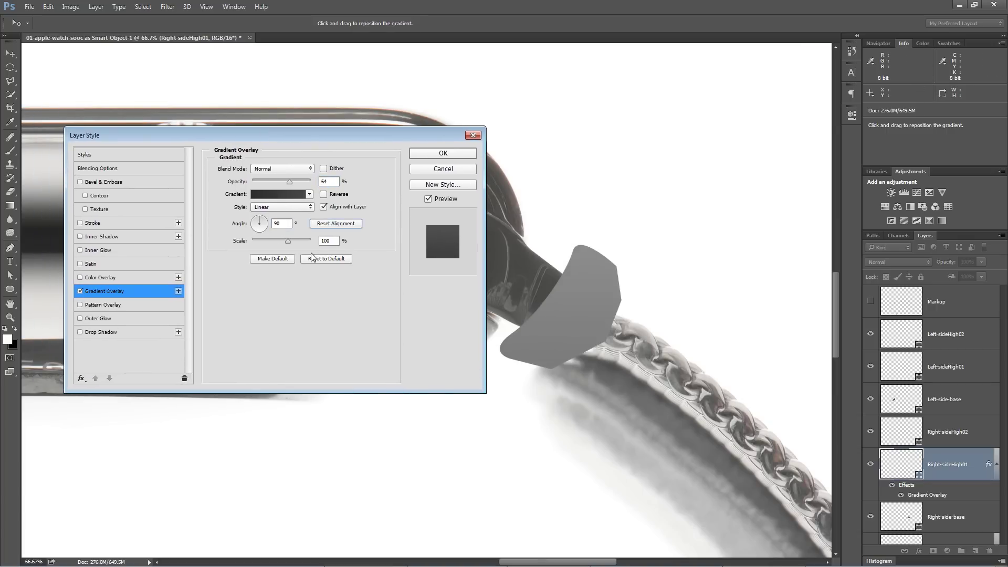
Set the Right-sideHigh01 gradient overlay's opacity to 100% and its starting color stop to #e8e8e8
mouse_move(317, 140)
mouse_down()
mouse_move(368, 163)
mouse_move(315, 275)
mouse_move(316, 159)
mouse_up()
drag(326, 209, 358, 216)
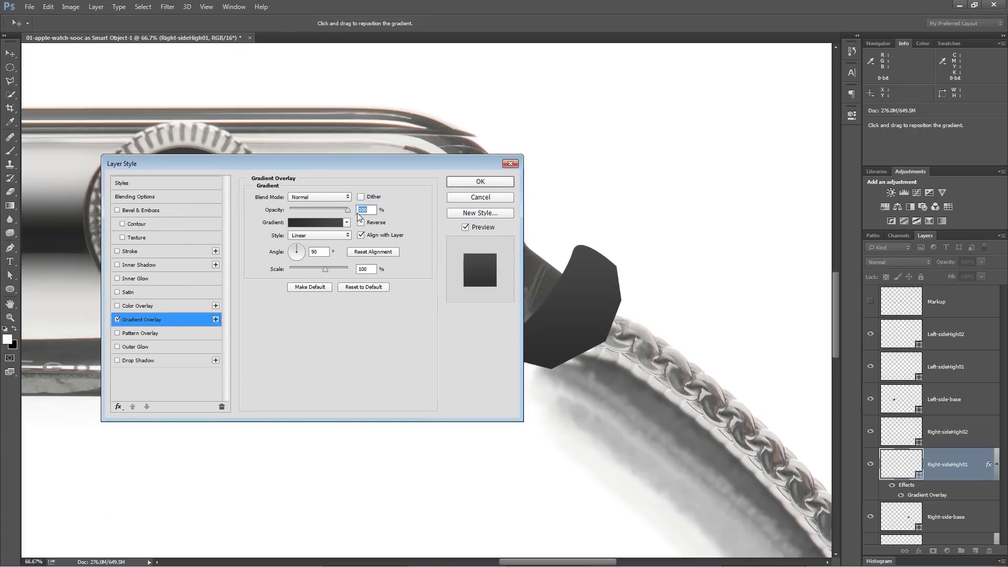
click(317, 223)
double_click(645, 325)
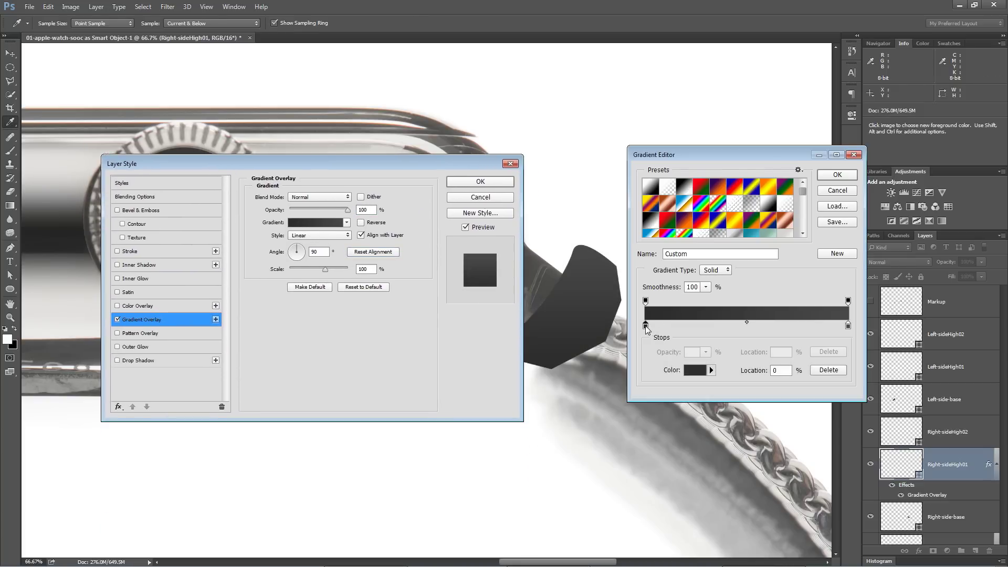
mouse_move(572, 350)
mouse_down()
mouse_move(551, 409)
mouse_move(524, 322)
mouse_up()
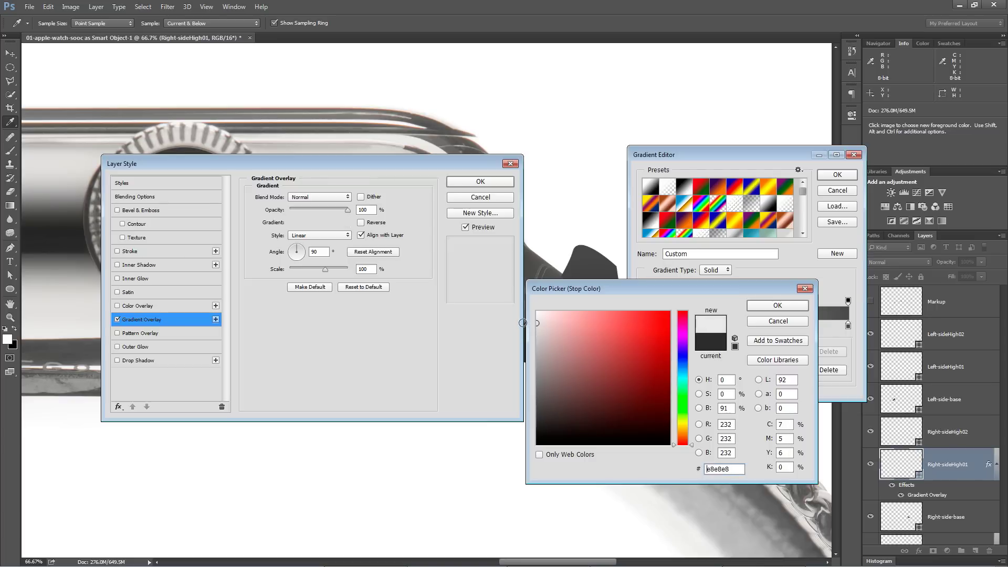
click(777, 305)
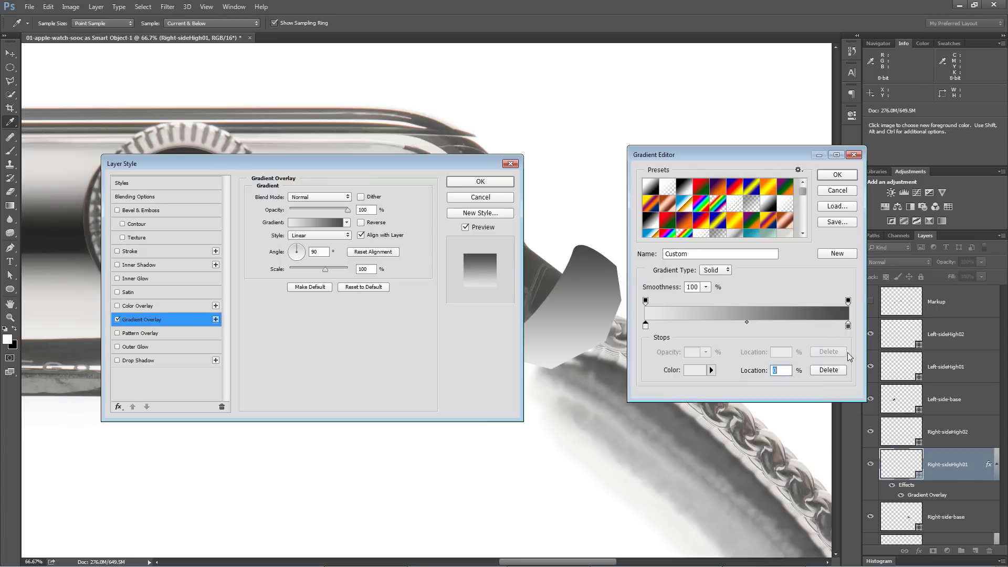
Set the end color stop of the Right-sideHigh01 gradient to #f5f5f5 and apply the layer style
double_click(847, 326)
click(538, 322)
drag(537, 323, 538, 316)
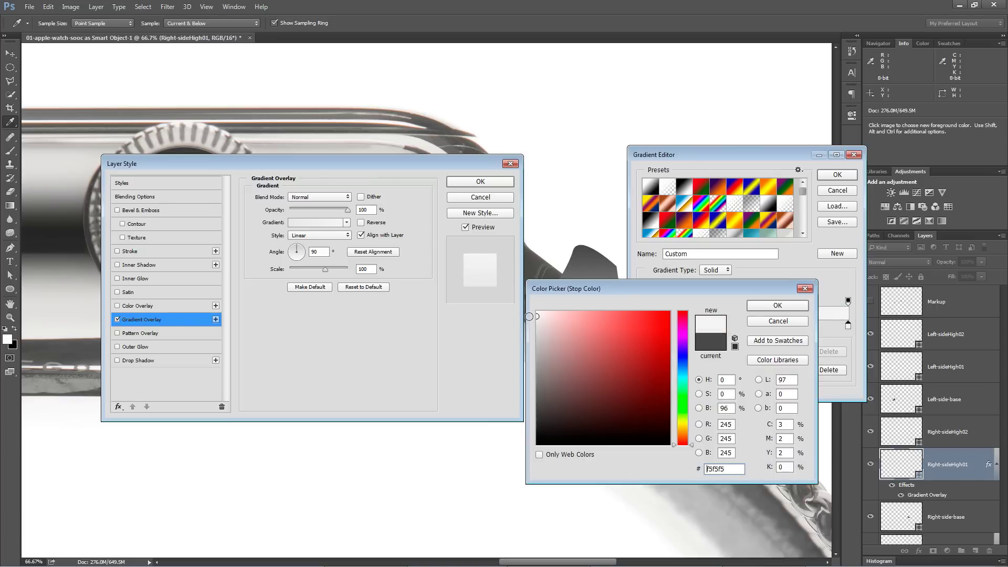
click(781, 306)
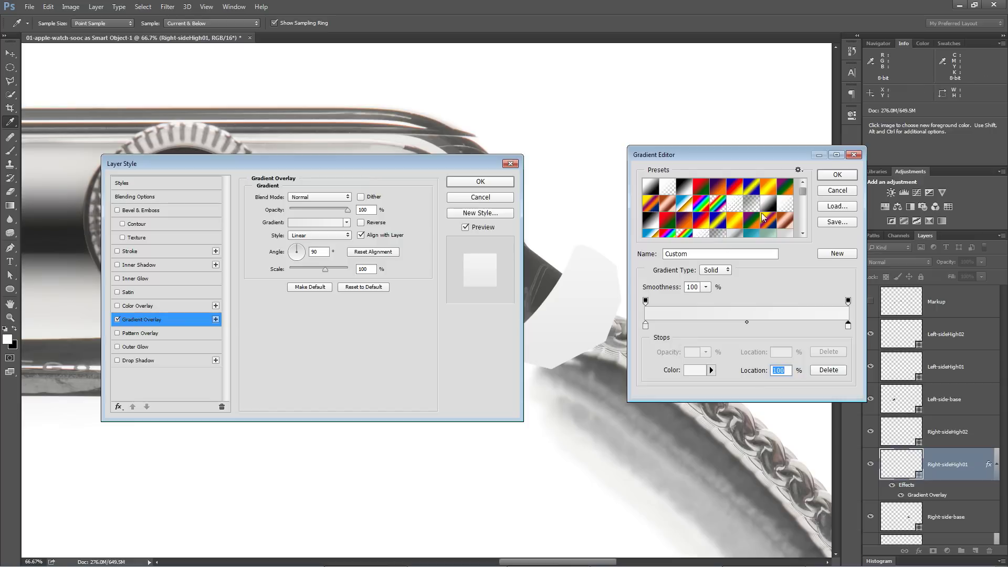
click(837, 176)
click(480, 181)
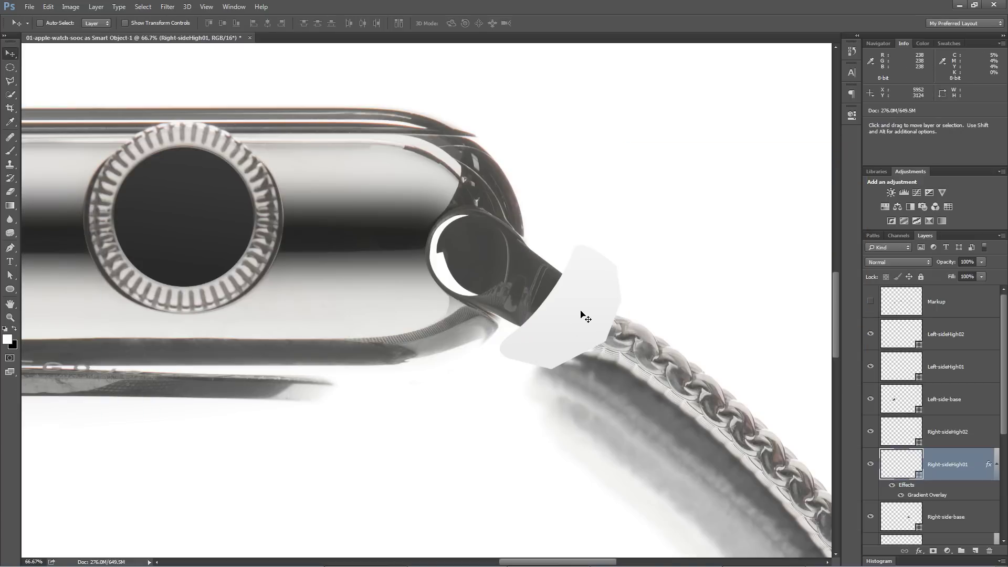
Copy the Right-sideHigh01 layer style to Left-sideHigh01, Right-sideHigh02 and Left-sideHigh02, keeping the effects lists collapsed
click(996, 464)
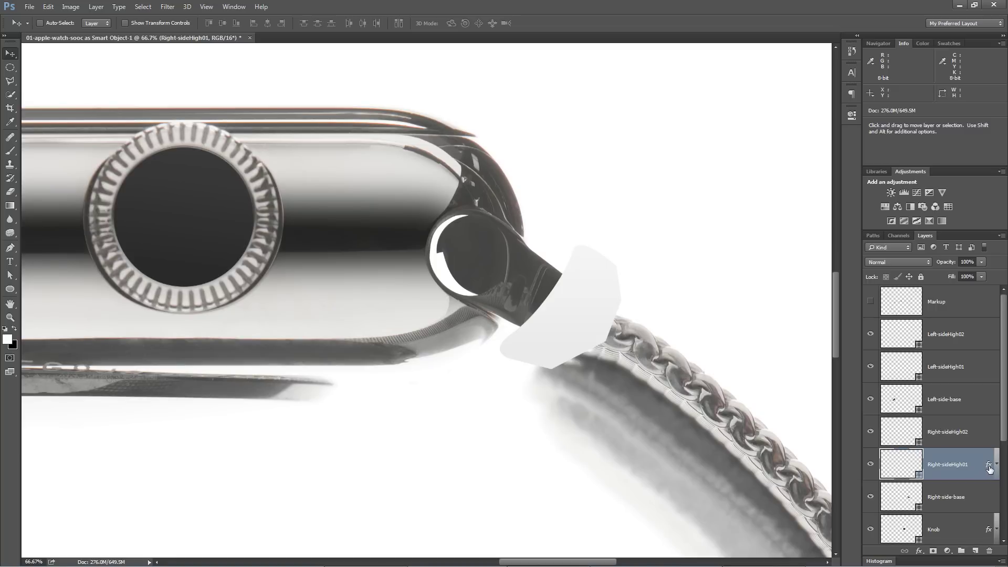
drag(989, 467, 993, 380)
click(995, 366)
click(995, 431)
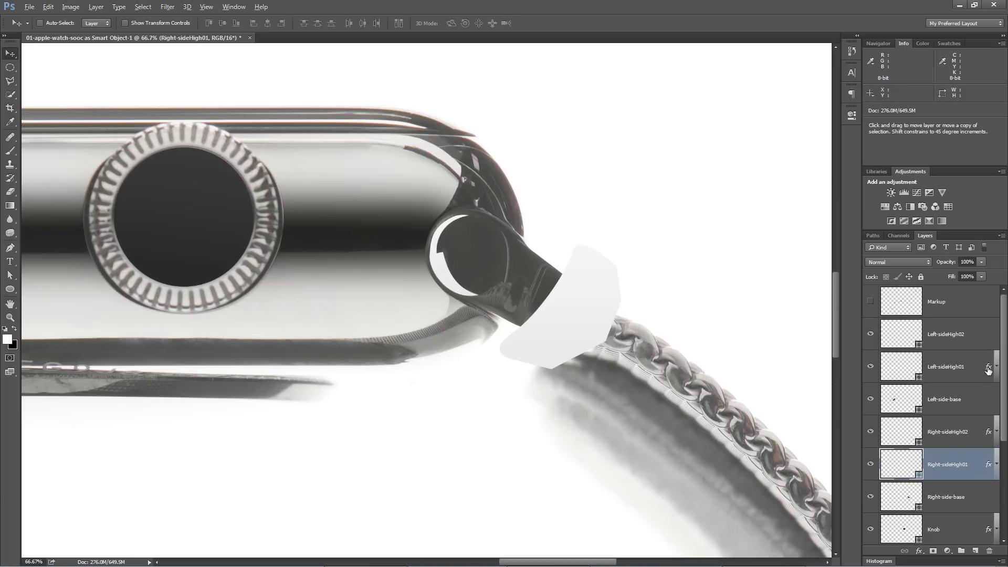
drag(987, 334, 987, 334)
click(996, 335)
Move the end color stop of the Left-sideHigh01 gradient overlay to location 59% and apply the style
drag(342, 341, 745, 305)
drag(42, 349, 517, 357)
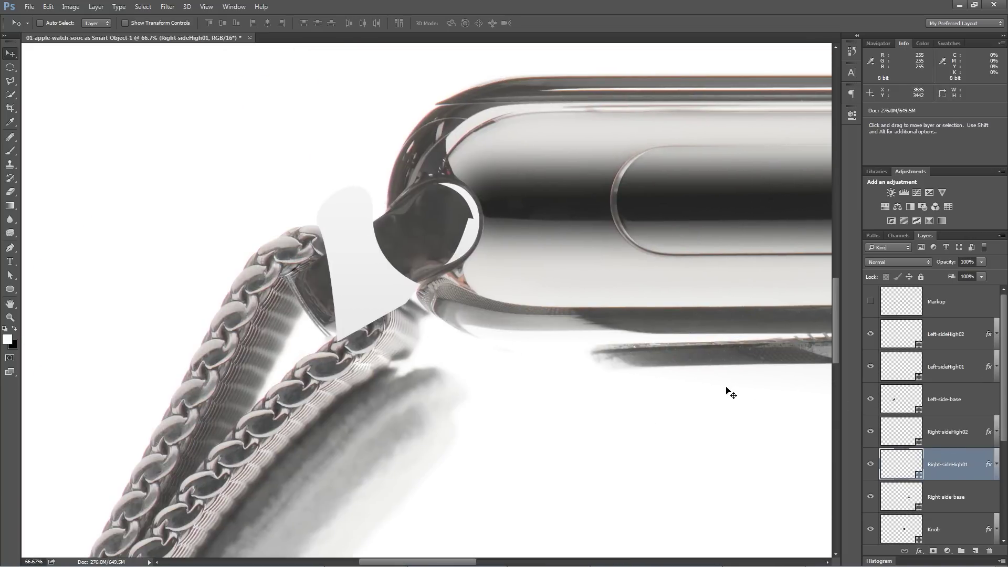
ctrl+click(360, 254)
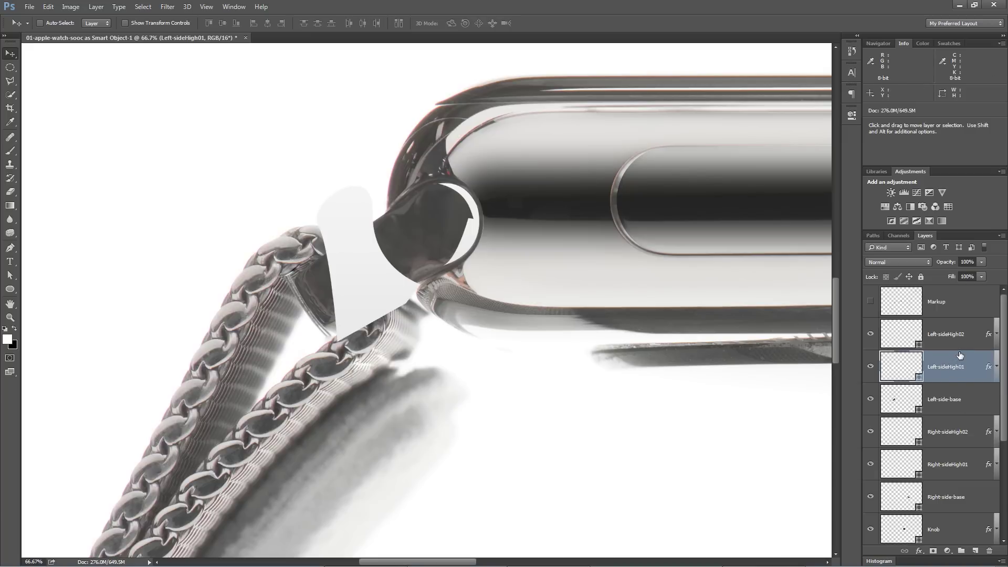
double_click(988, 369)
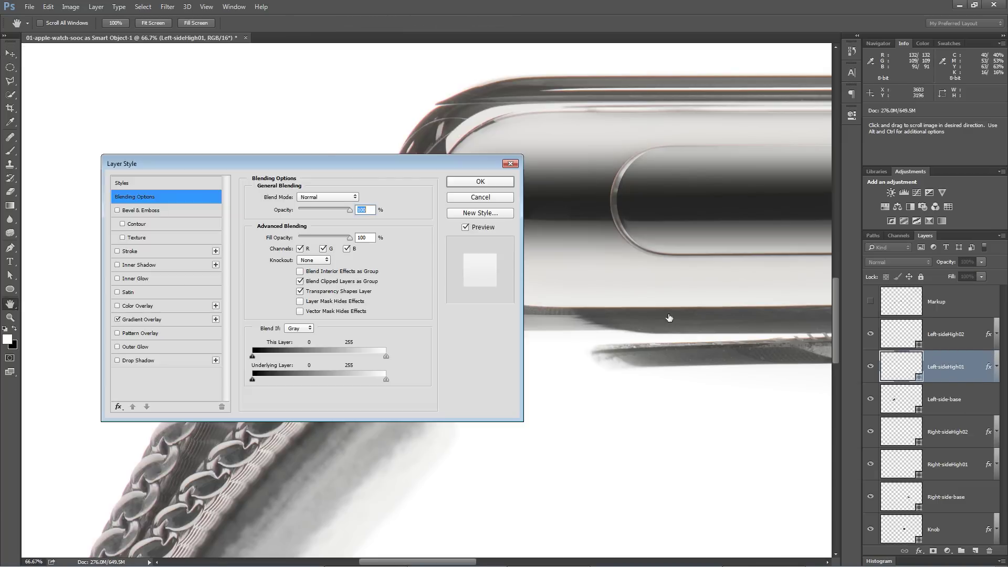
drag(341, 108, 747, 136)
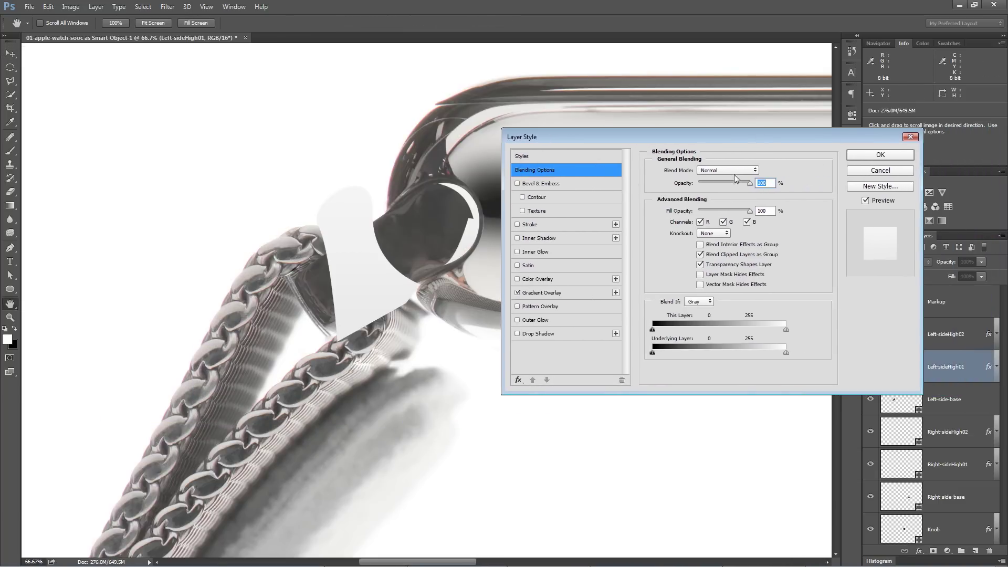
click(546, 294)
click(716, 195)
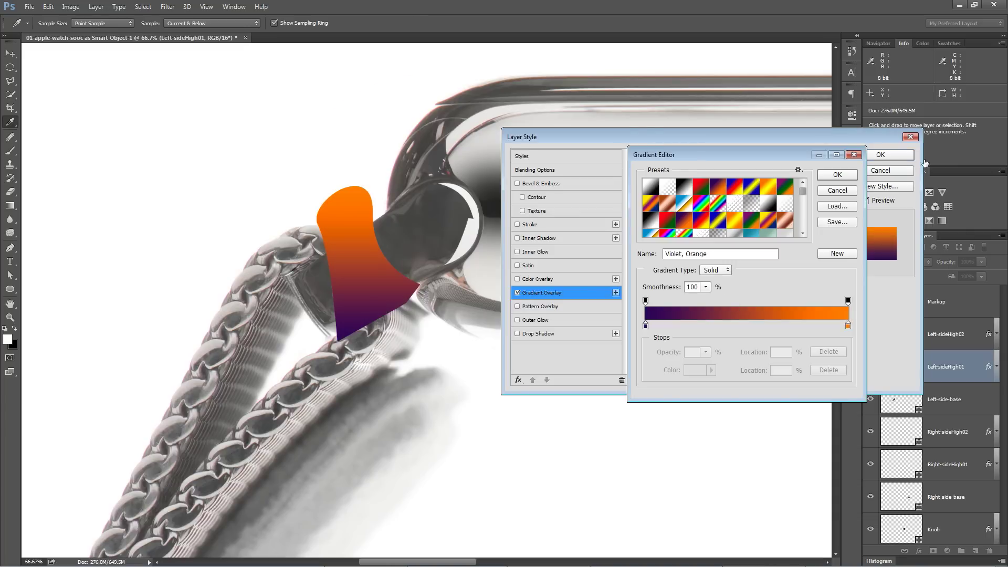
click(835, 194)
click(726, 196)
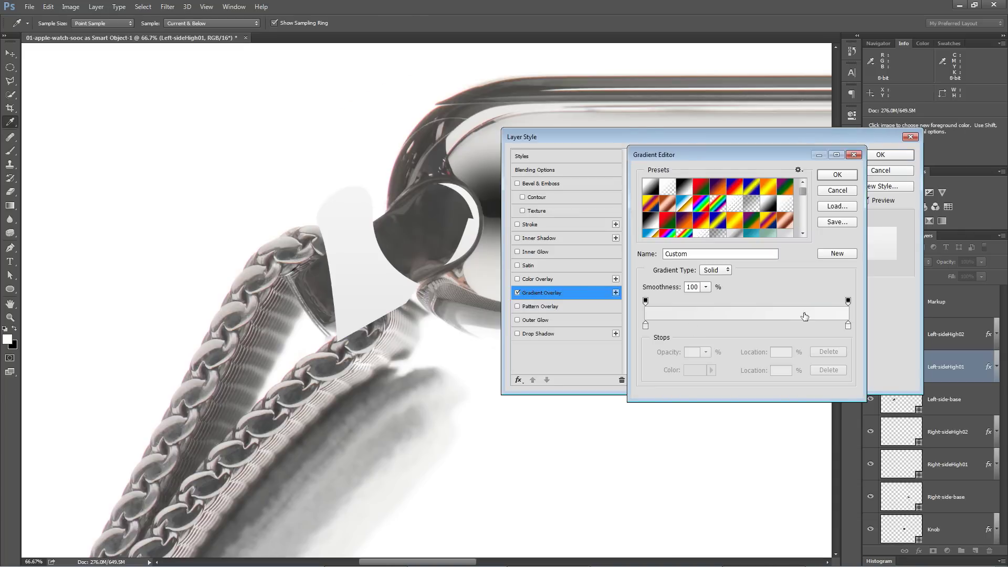
drag(848, 325, 764, 329)
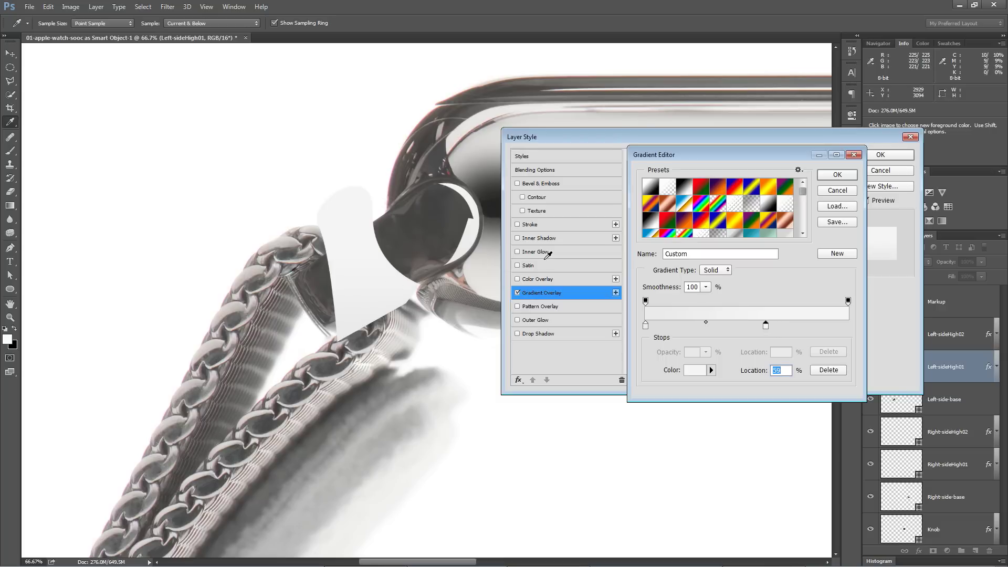
click(837, 174)
click(879, 155)
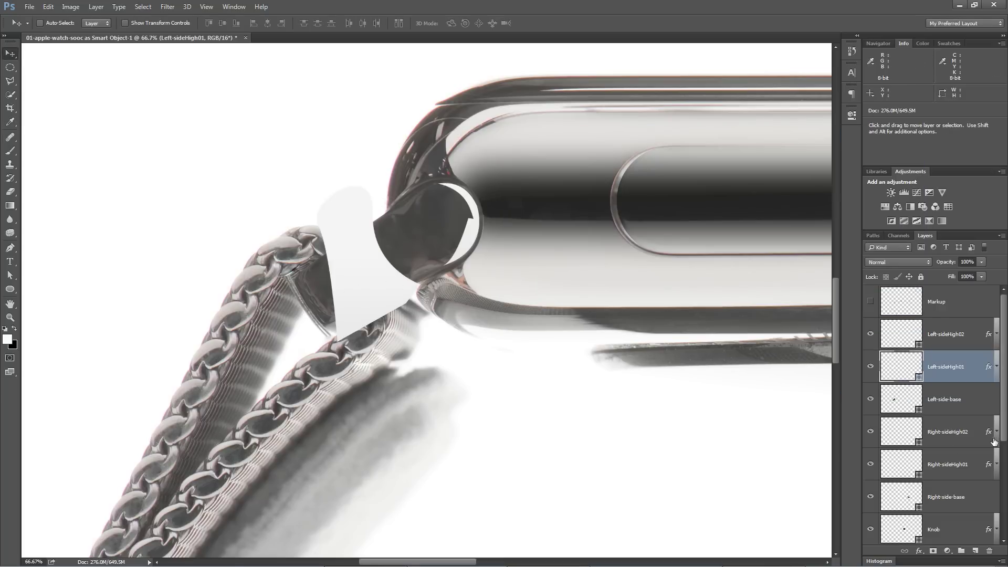
Mask Left-sideHigh01 to the outline of Left-side-base, and Right-sideHigh01 to the outline of Right-side-base
ctrl+click(901, 399)
click(933, 551)
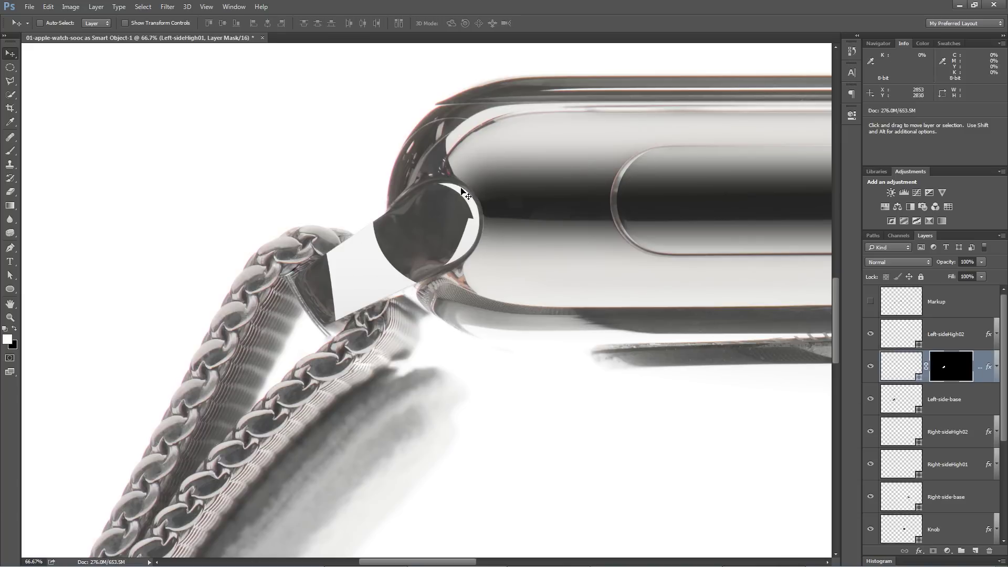
drag(709, 293, 286, 253)
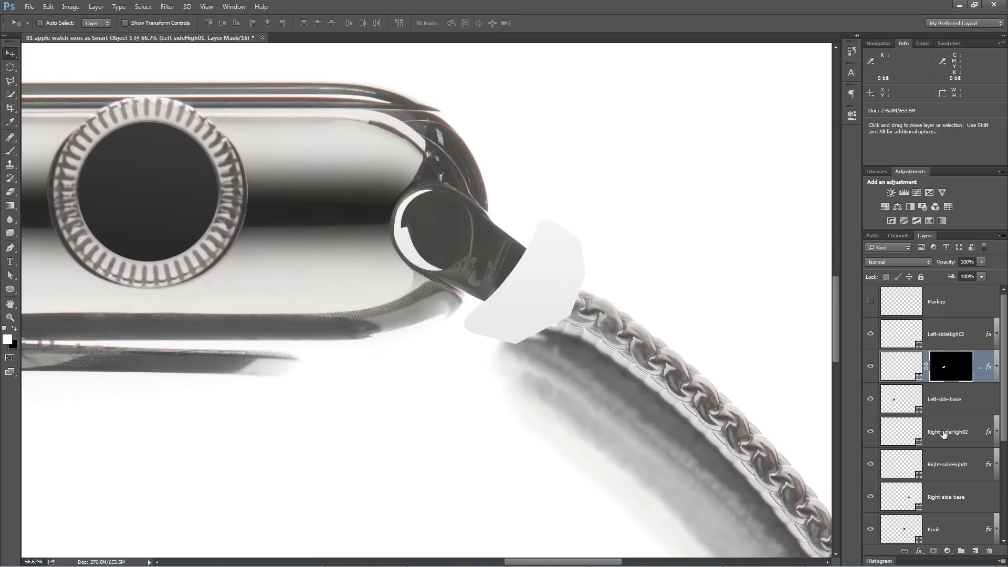
scroll(936, 475, down, 1)
ctrl+click(906, 467)
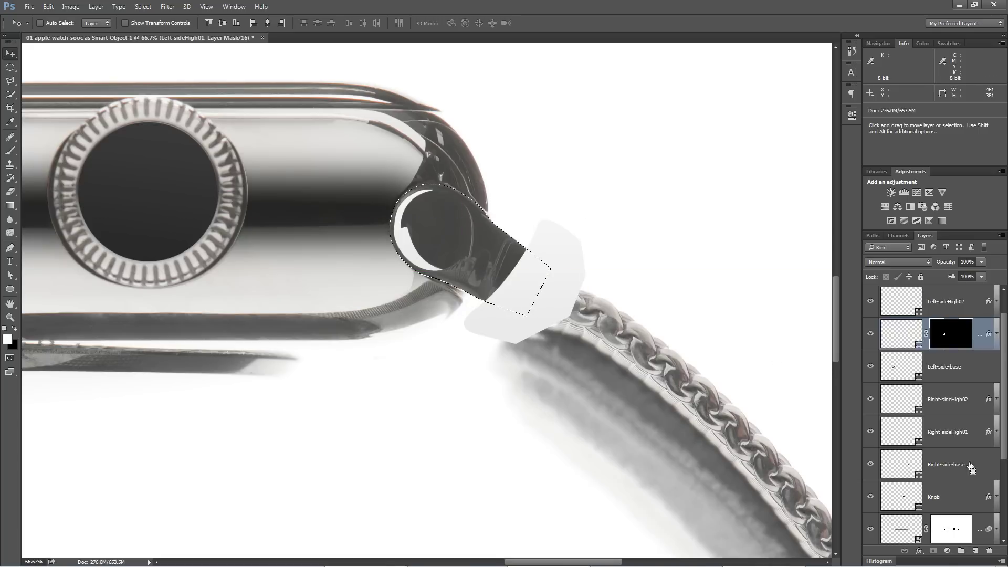
click(947, 431)
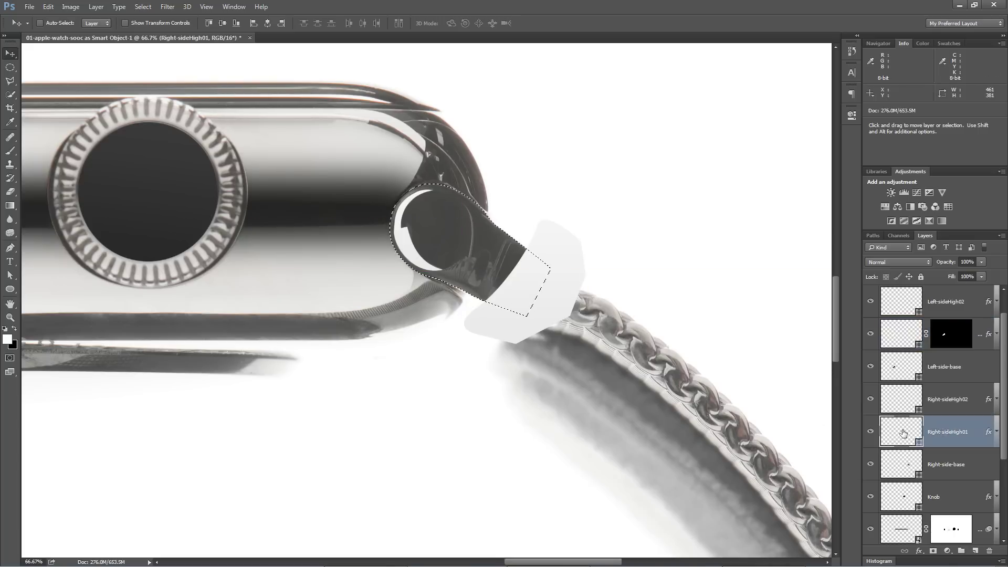
scroll(934, 462, down, 2)
key(ctrl+d)
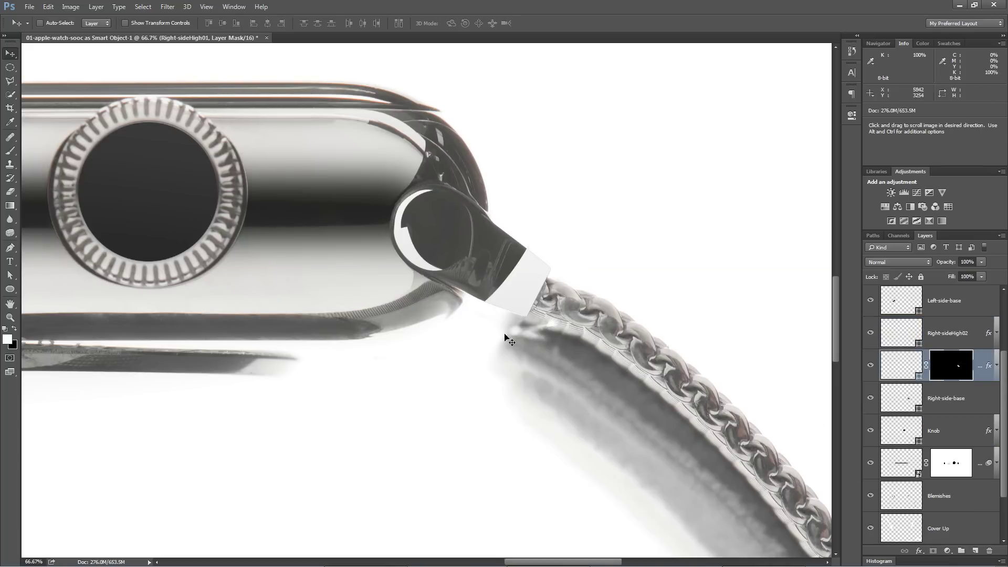
Examine the masked lug highlights on the whole watch, and the right lug up close
drag(505, 337, 681, 339)
key(ctrl+minus)
key(ctrl+minus)
key(ctrl+minus)
key(ctrl+minus)
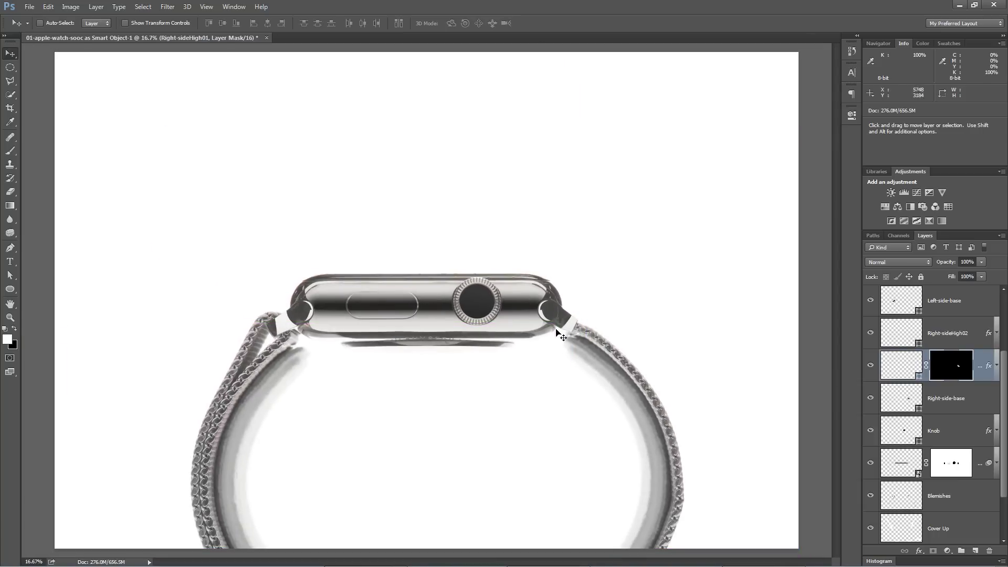
key(z)
click(547, 316)
click(547, 316)
click(547, 316)
drag(560, 315, 591, 312)
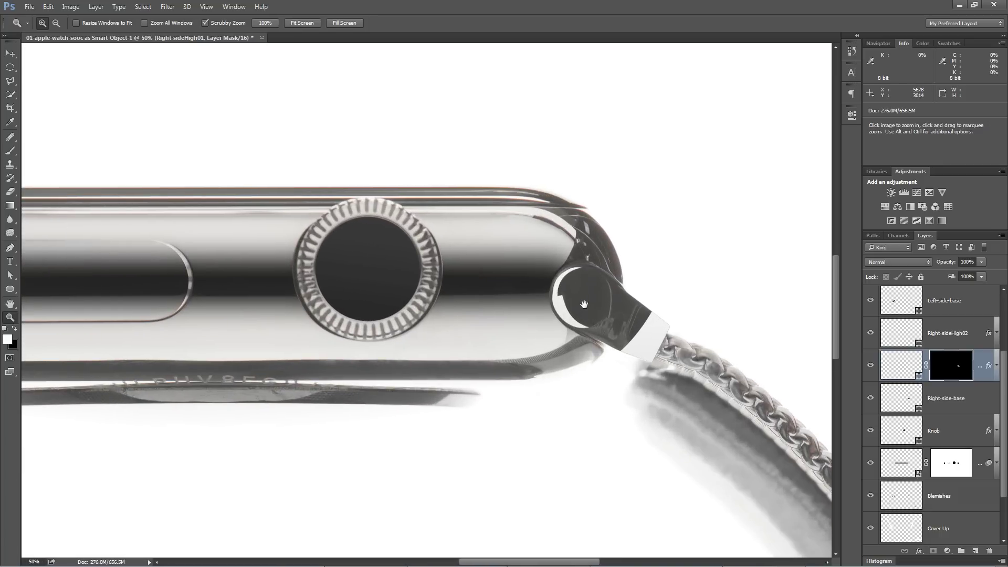
click(575, 297)
Reduce the opacity of the Right-sideHigh02 layer to 90% and of the Left-sideHigh02 layer to 91%
click(952, 400)
click(951, 332)
scroll(955, 349, up, 2)
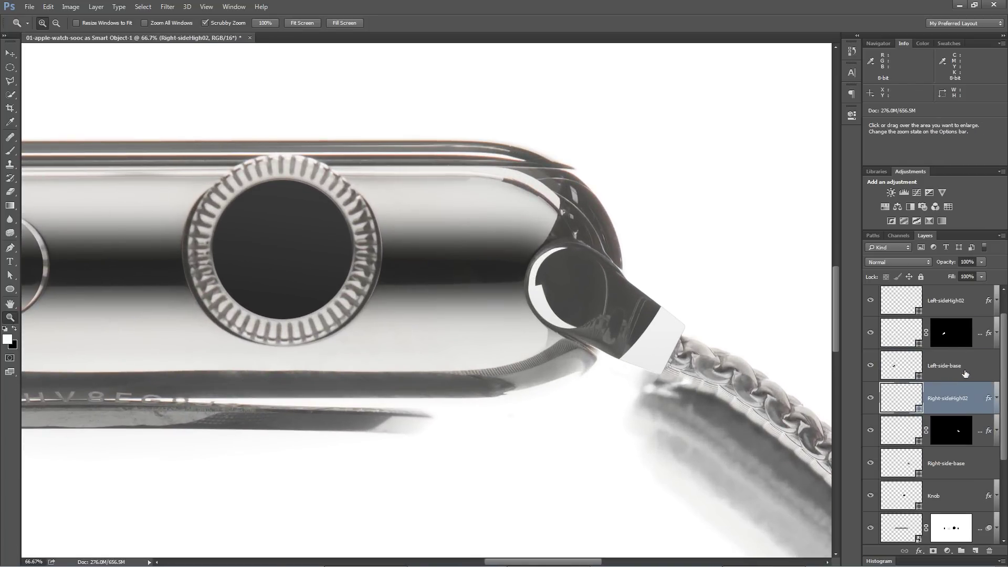
drag(946, 262, 947, 266)
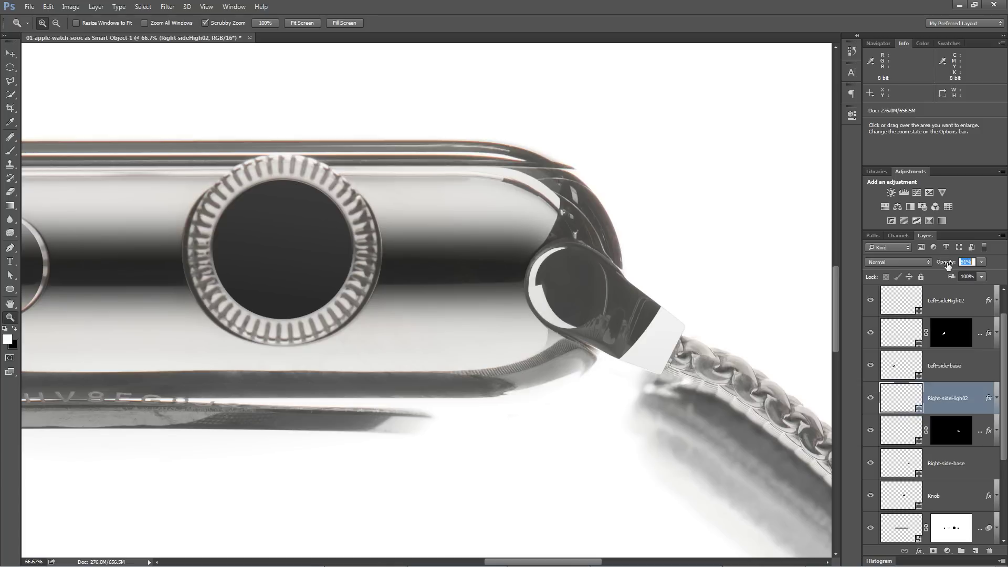
scroll(954, 399, up, 1)
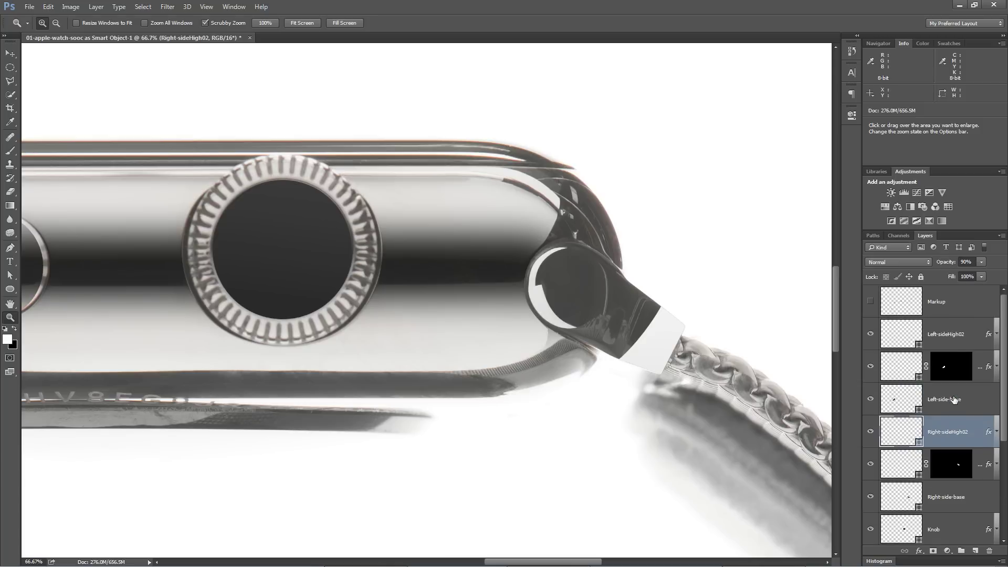
click(950, 331)
text(91)
key(Return)
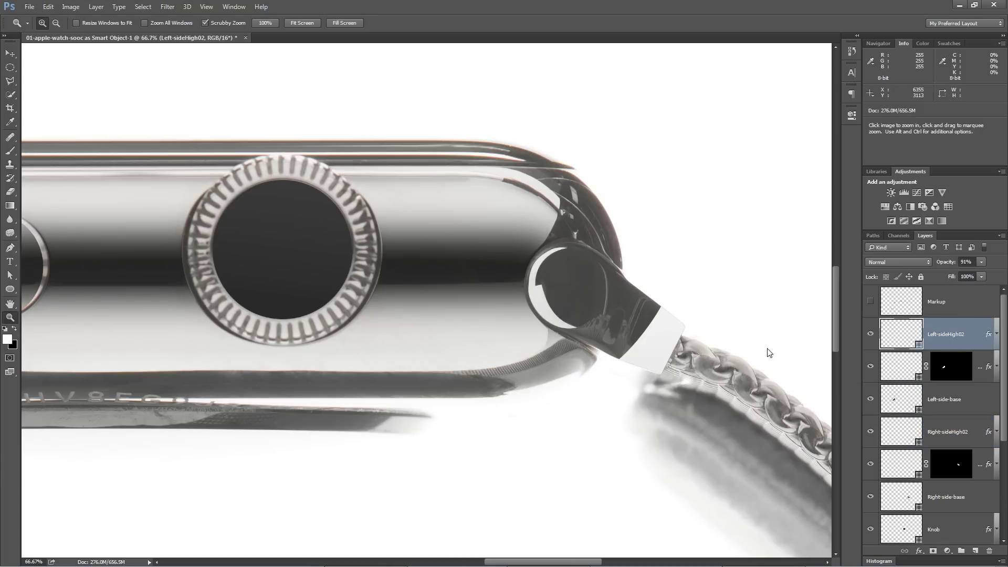
Set the opacity of the Knob layer's gradient overlay to 100%
alt+click(731, 298)
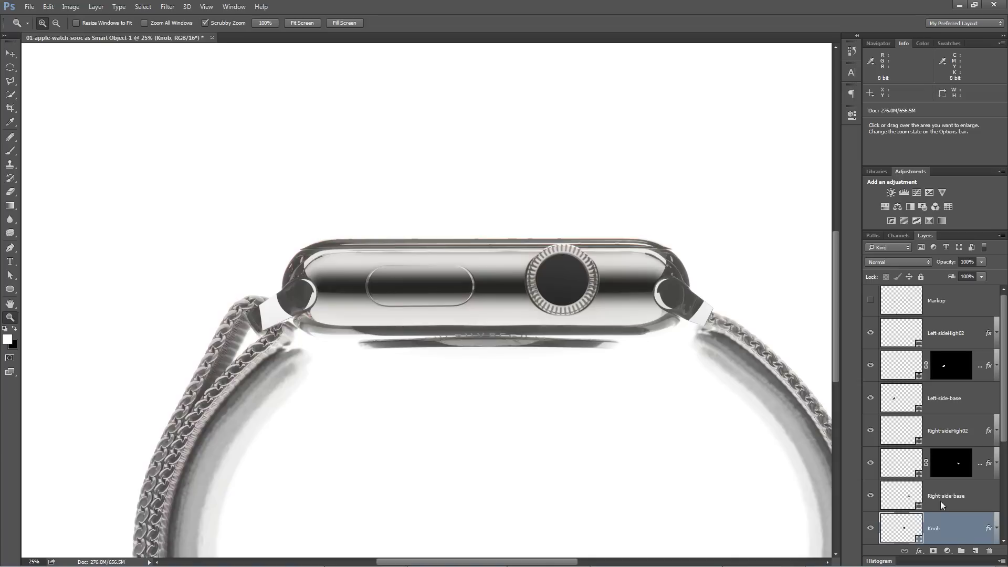
click(988, 359)
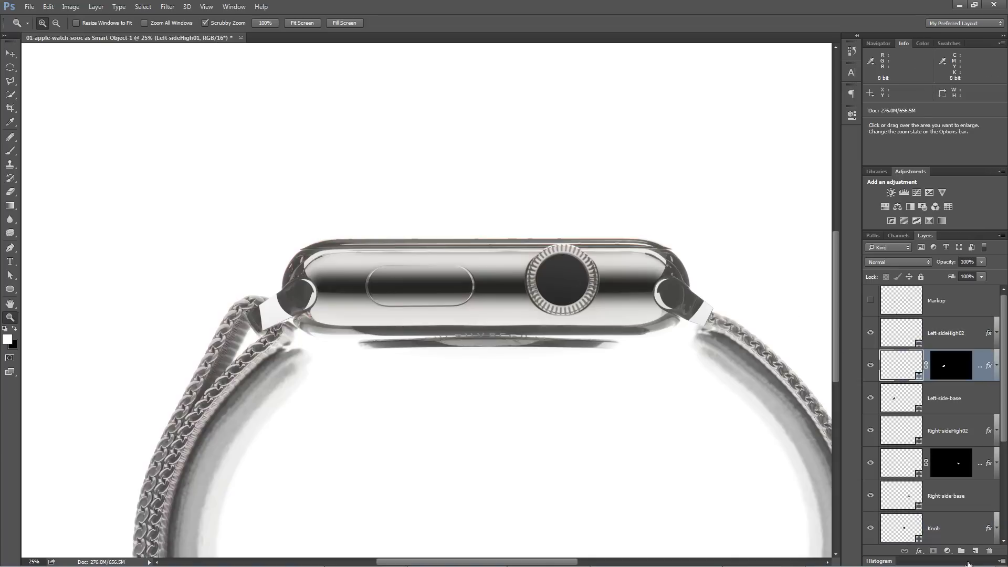
double_click(988, 528)
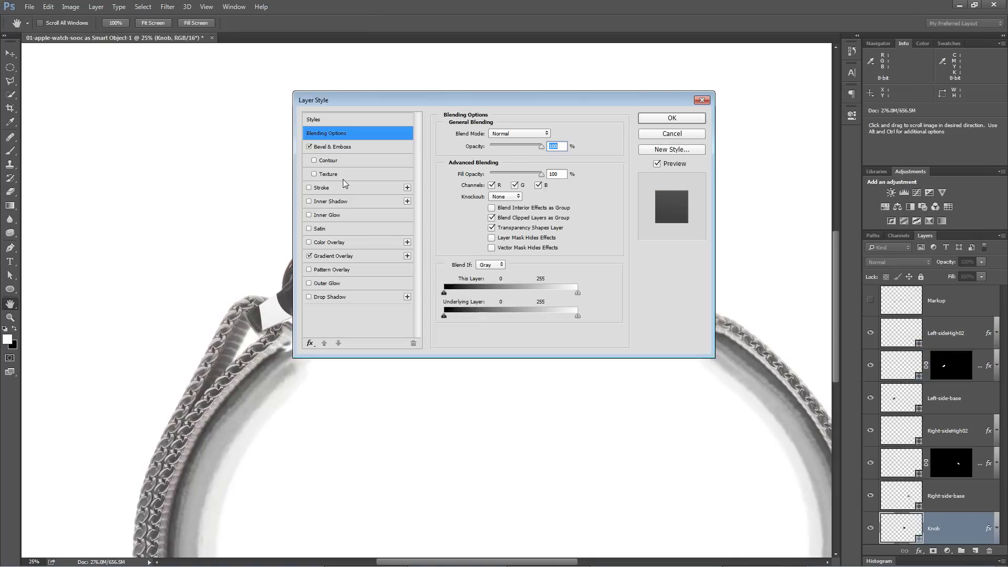
click(352, 256)
click(564, 146)
drag(539, 104, 856, 140)
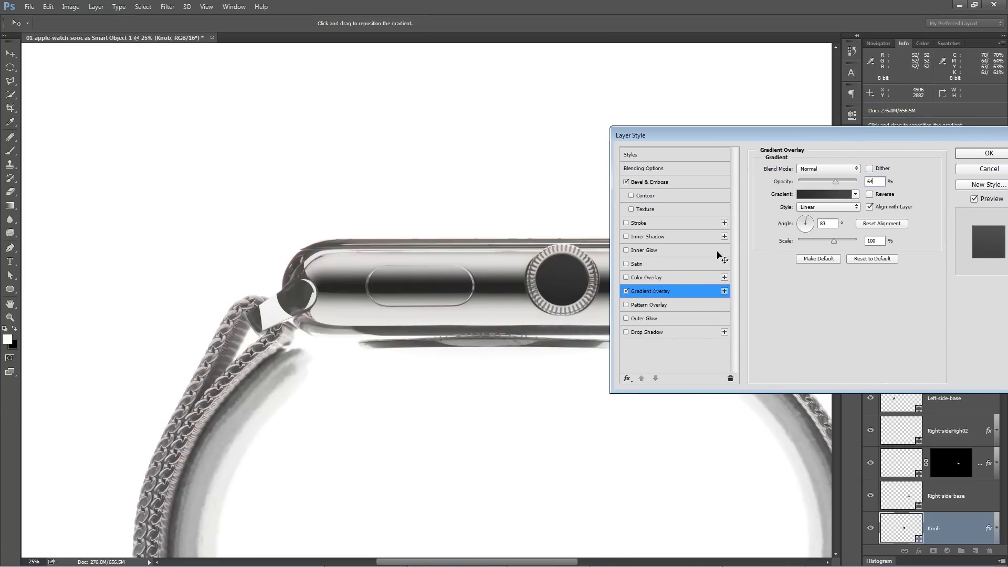
drag(837, 183, 887, 185)
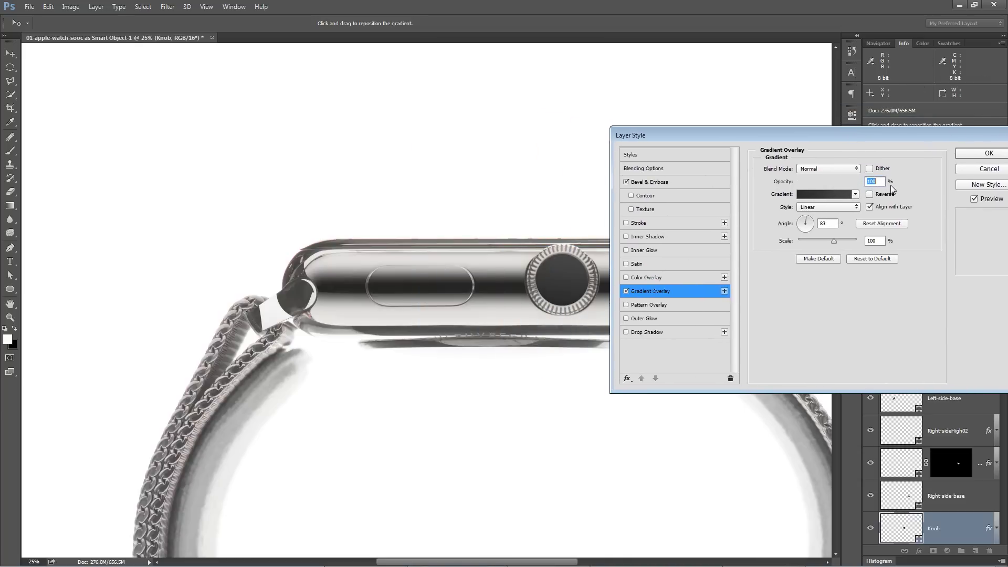
click(988, 154)
key(z)
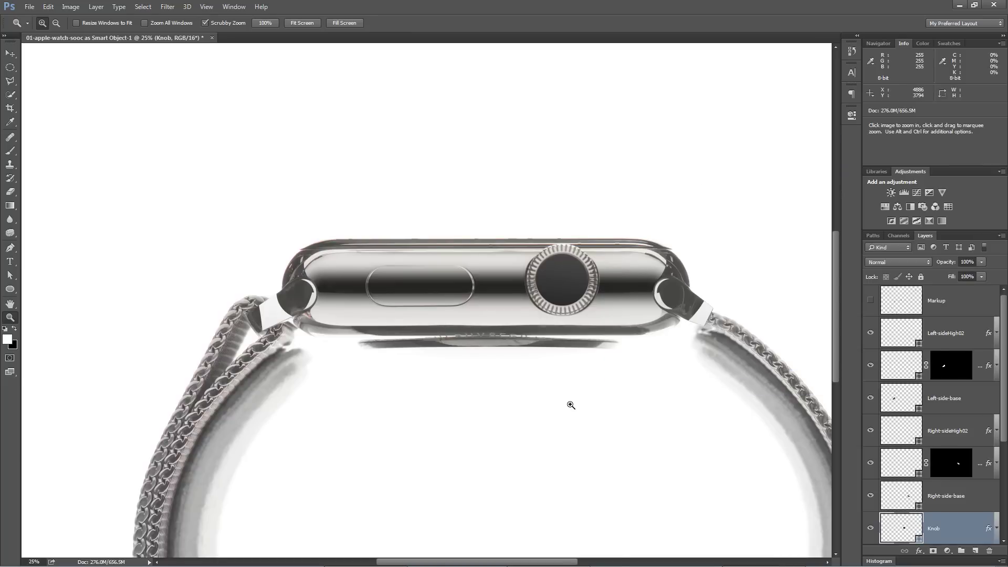
key(ctrl+minus)
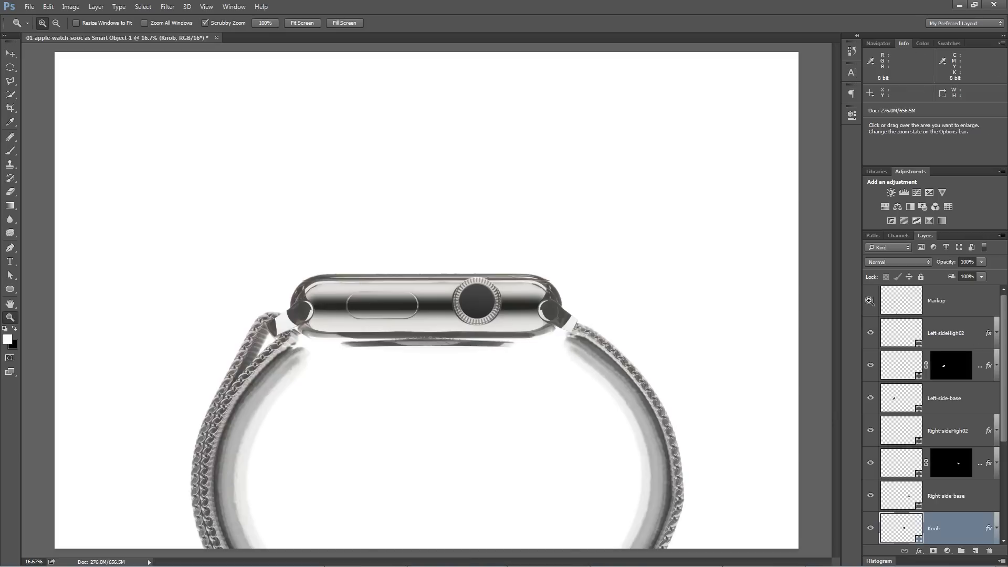
Review the retouching annotations on the Markup layer, hide it again, and make Left-sideHigh02 the active layer
click(870, 300)
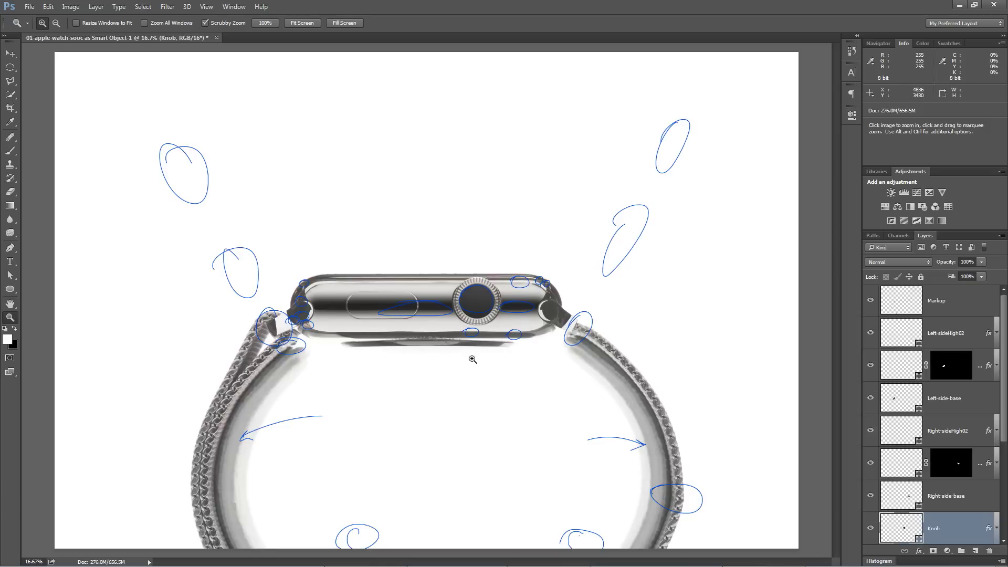
click(870, 301)
click(945, 333)
Examine the left and right watch straps up close, following the chain links and blurred inner bands from the lugs downwards
click(251, 462)
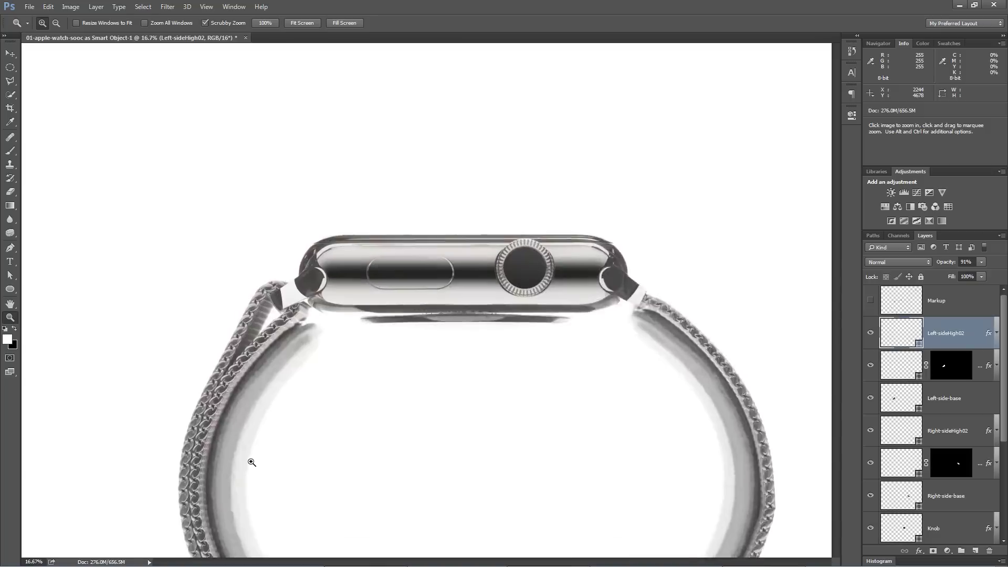
click(251, 462)
click(251, 462)
click(263, 445)
drag(265, 443, 444, 179)
drag(426, 465, 419, 382)
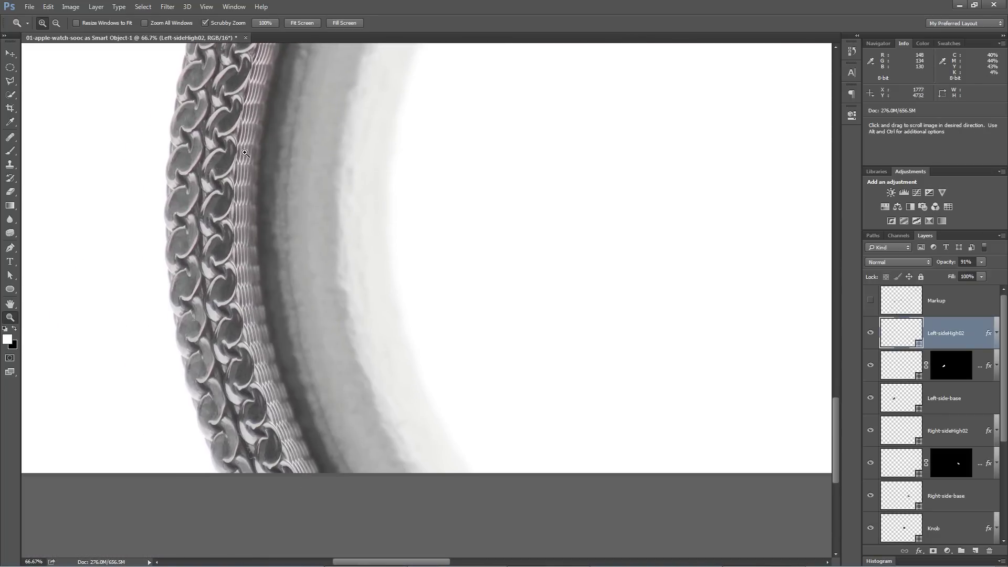
drag(237, 221, 325, 386)
drag(460, 181, 378, 371)
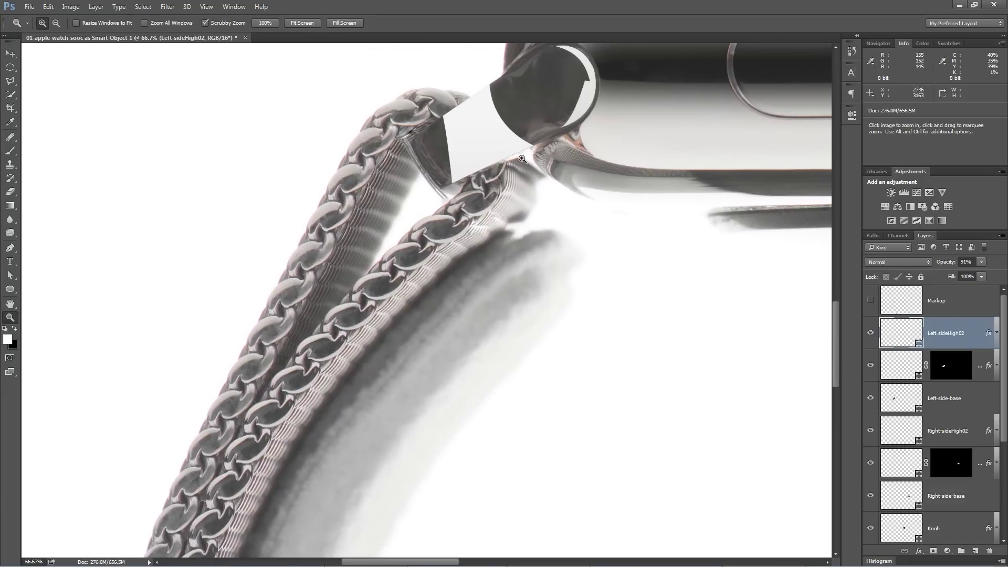
drag(584, 345, 499, 93)
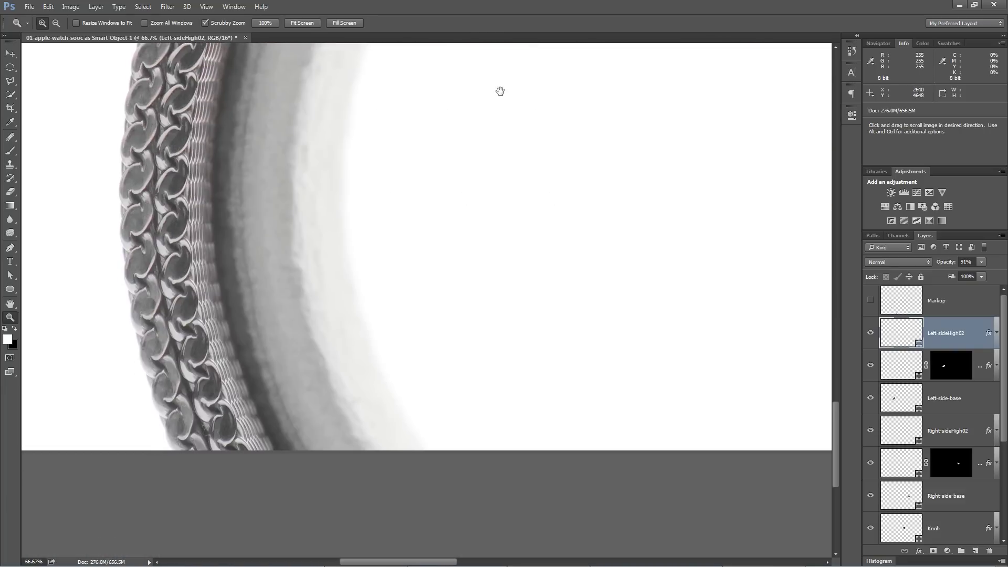
drag(357, 66, 362, 556)
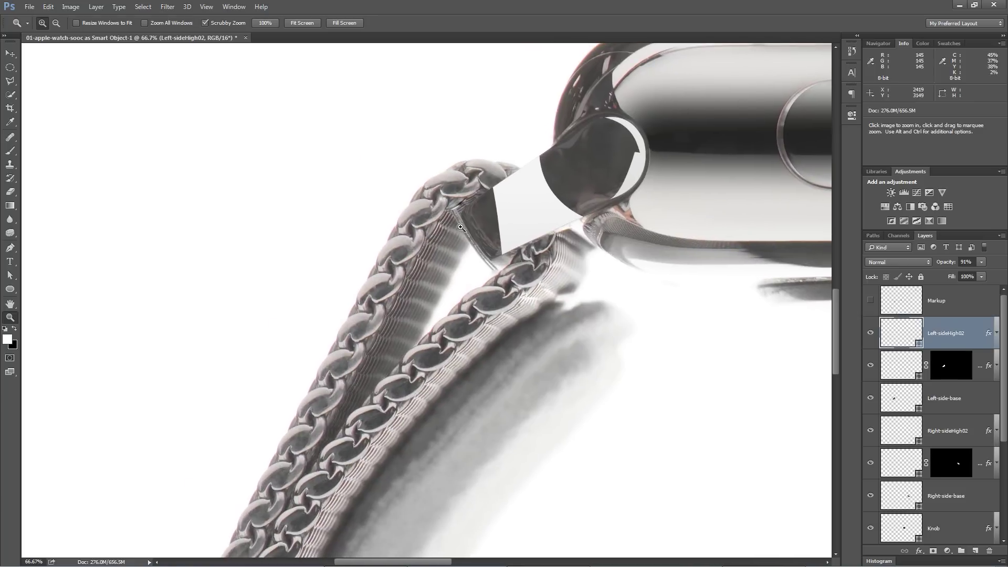
drag(412, 296, 515, 171)
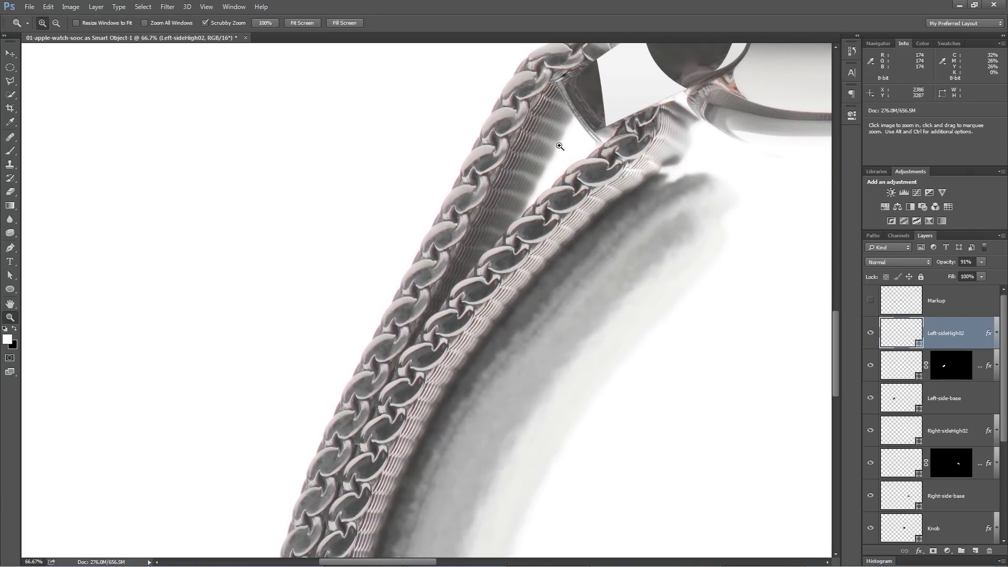
drag(497, 341, 144, 309)
drag(427, 331, 236, 351)
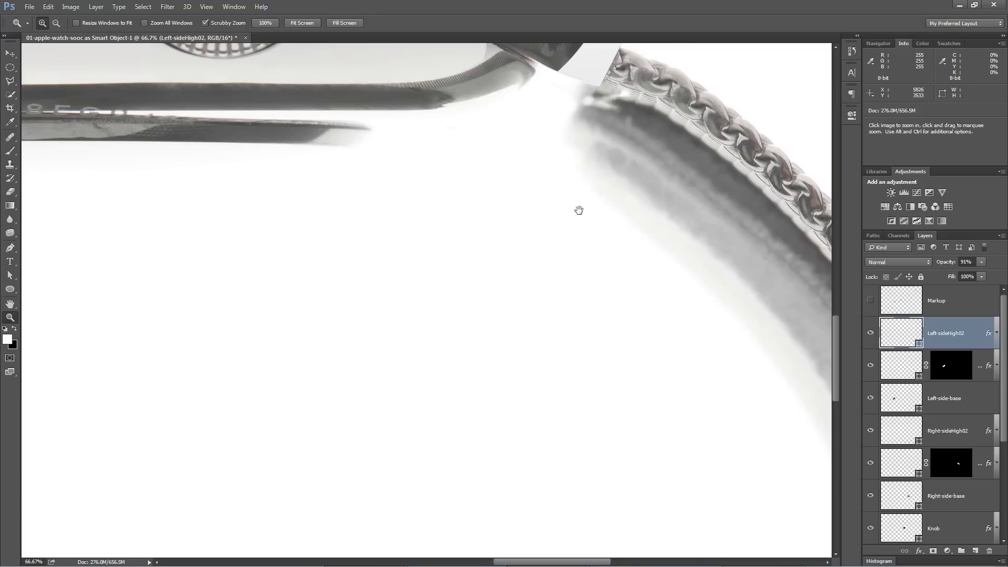
drag(660, 270, 348, 317)
drag(360, 426, 403, 417)
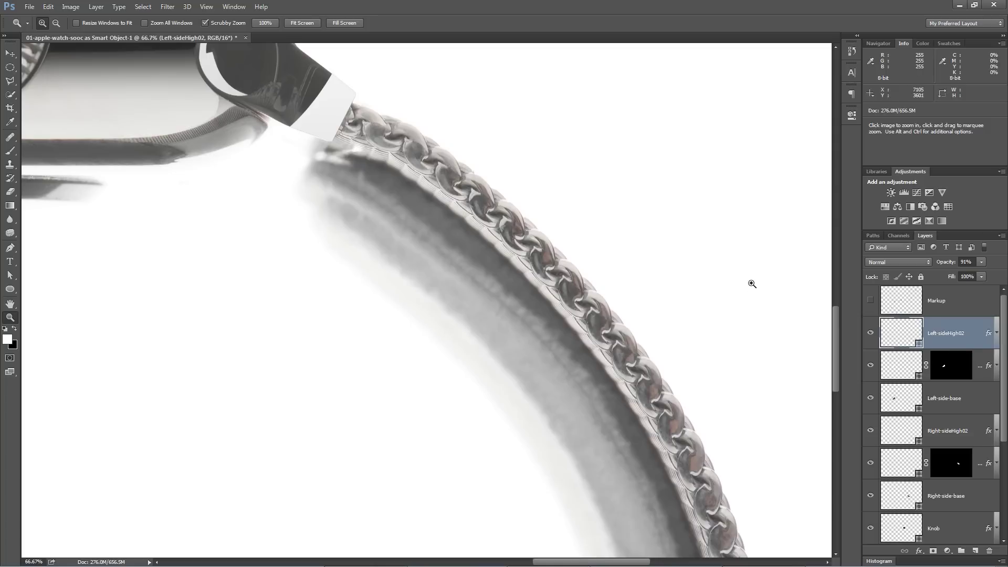
Draw a closed white Pen shape over the right strap's blurred inner band, tracing the chain links' inner edge from the lug to the image bottom
key(p)
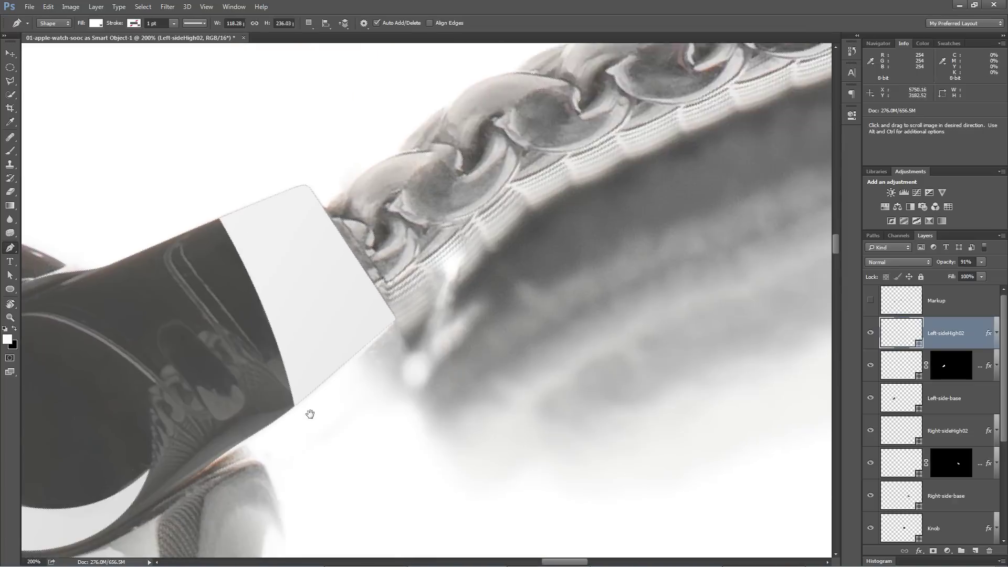
key(ctrl+plus)
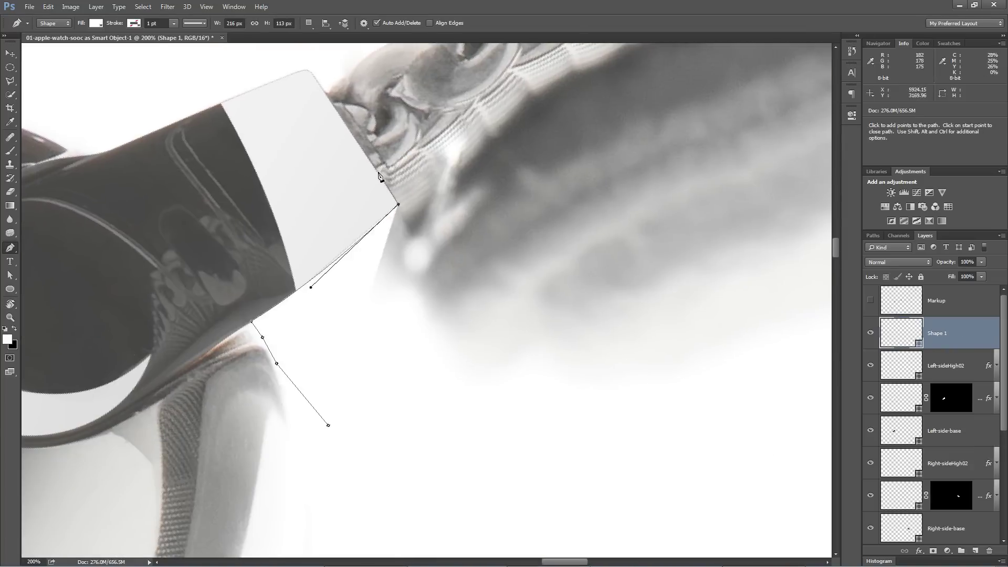
drag(441, 142, 328, 291)
drag(367, 256, 371, 249)
drag(456, 195, 472, 180)
mouse_move(557, 176)
mouse_down()
mouse_move(464, 344)
mouse_move(495, 302)
mouse_up()
drag(532, 293, 552, 273)
drag(593, 269, 648, 274)
mouse_move(648, 273)
mouse_down()
mouse_move(511, 358)
mouse_move(529, 317)
mouse_up()
drag(629, 296, 652, 282)
drag(748, 267, 453, 358)
mouse_move(639, 318)
mouse_down()
mouse_move(673, 302)
mouse_move(459, 391)
mouse_up()
mouse_move(581, 371)
mouse_down()
mouse_move(613, 358)
mouse_move(403, 394)
mouse_up()
mouse_move(456, 386)
mouse_down()
mouse_move(491, 371)
mouse_move(546, 377)
mouse_up()
drag(577, 382, 608, 369)
drag(672, 405, 410, 389)
key(ctrl+plus)
drag(507, 324, 563, 311)
drag(688, 331, 347, 290)
drag(473, 314, 531, 315)
drag(489, 342, 544, 347)
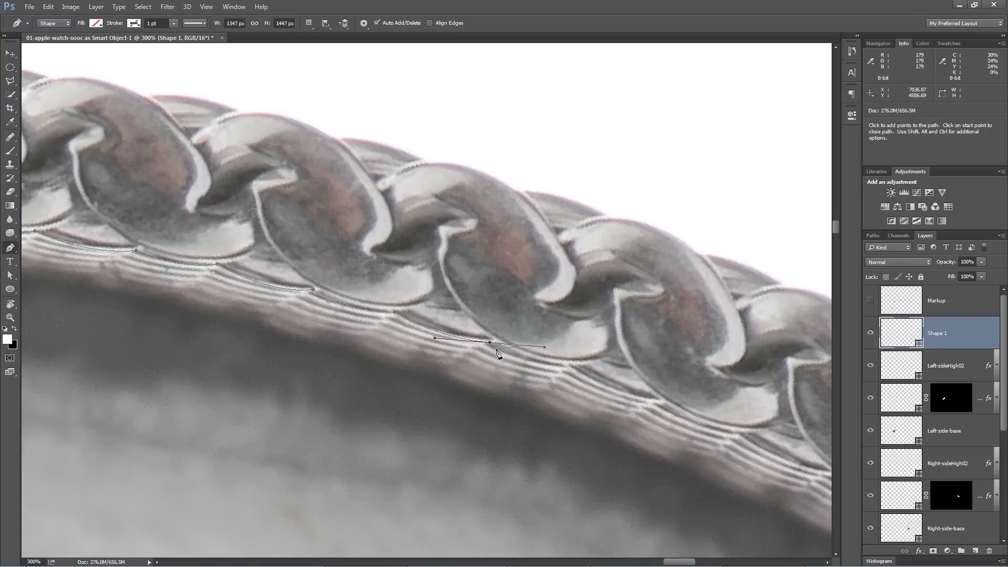
drag(698, 420, 348, 236)
drag(463, 287, 531, 311)
drag(577, 341, 377, 212)
drag(419, 233, 488, 256)
drag(581, 316, 641, 344)
drag(656, 355, 702, 371)
drag(734, 415, 509, 308)
mouse_move(629, 431)
mouse_down()
mouse_move(664, 470)
mouse_move(494, 226)
mouse_up()
drag(656, 446, 504, 294)
drag(530, 294, 546, 317)
drag(682, 446, 524, 263)
drag(558, 252, 627, 357)
key(ctrl+minus)
key(ctrl+minus)
drag(441, 336, 382, 258)
drag(349, 244, 678, 457)
click(620, 119)
Draw a second white Pen shape over the left strap's blurred inner band, following the inner edge of the chain links and closing inside the loop
key(p)
click(472, 371)
click(515, 325)
click(558, 271)
click(587, 242)
drag(645, 185, 659, 148)
drag(703, 178, 477, 365)
click(450, 342)
drag(507, 292, 526, 260)
click(541, 257)
drag(703, 168, 436, 376)
click(479, 325)
drag(677, 252, 546, 360)
drag(647, 304, 662, 292)
mouse_move(751, 273)
mouse_down()
mouse_move(535, 330)
mouse_move(570, 311)
mouse_up()
drag(595, 313, 615, 304)
mouse_move(664, 298)
mouse_down()
mouse_move(688, 288)
mouse_move(483, 325)
mouse_up()
drag(656, 316, 682, 310)
drag(755, 304, 415, 323)
click(485, 328)
drag(609, 331, 639, 325)
click(678, 339)
drag(725, 349, 422, 327)
drag(682, 398, 407, 265)
drag(554, 319, 581, 325)
drag(605, 337, 630, 343)
drag(673, 365, 701, 368)
mouse_move(720, 385)
mouse_down()
mouse_move(745, 389)
mouse_move(476, 309)
mouse_up()
drag(566, 361, 587, 367)
mouse_move(687, 401)
mouse_down()
mouse_move(711, 403)
mouse_move(430, 355)
mouse_move(438, 315)
mouse_up()
click(515, 345)
click(556, 379)
click(556, 405)
click(507, 470)
click(656, 423)
click(484, 479)
click(355, 439)
click(225, 398)
click(574, 128)
Draw a third white Pen shape covering the ribbed area between the two strands of the left strap, following the chain links on both sides
drag(346, 212, 343, 171)
drag(336, 157, 539, 230)
key(ctrl+minus)
mouse_move(464, 202)
mouse_down()
mouse_move(458, 135)
mouse_move(446, 254)
mouse_up()
click(587, 143)
click(508, 169)
drag(310, 263, 261, 269)
drag(236, 461, 579, 212)
drag(491, 280, 457, 311)
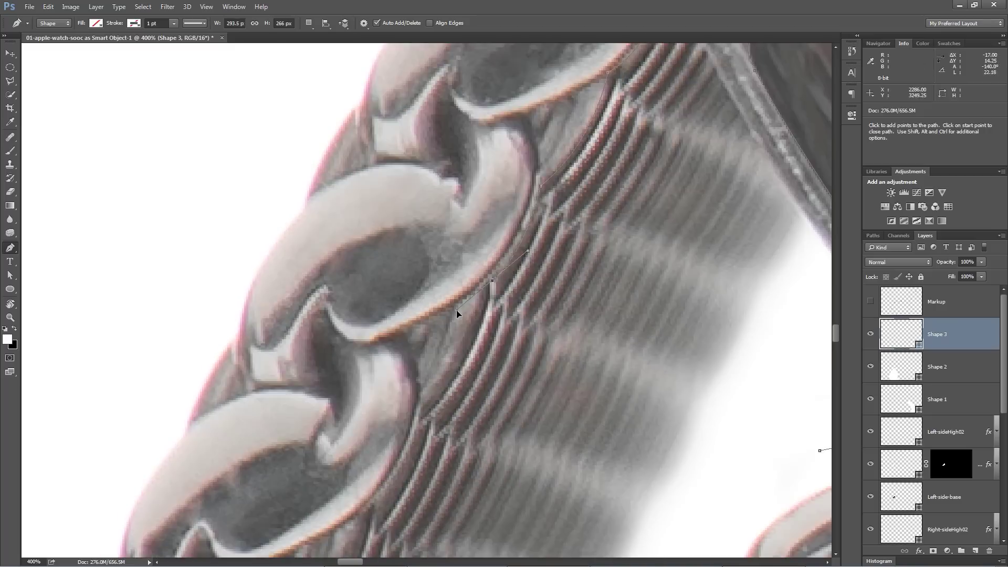
alt+click(492, 280)
drag(367, 498, 548, 300)
click(475, 441)
drag(435, 504, 629, 272)
drag(618, 322, 545, 389)
drag(598, 360, 534, 409)
drag(498, 472, 692, 178)
drag(674, 284, 609, 332)
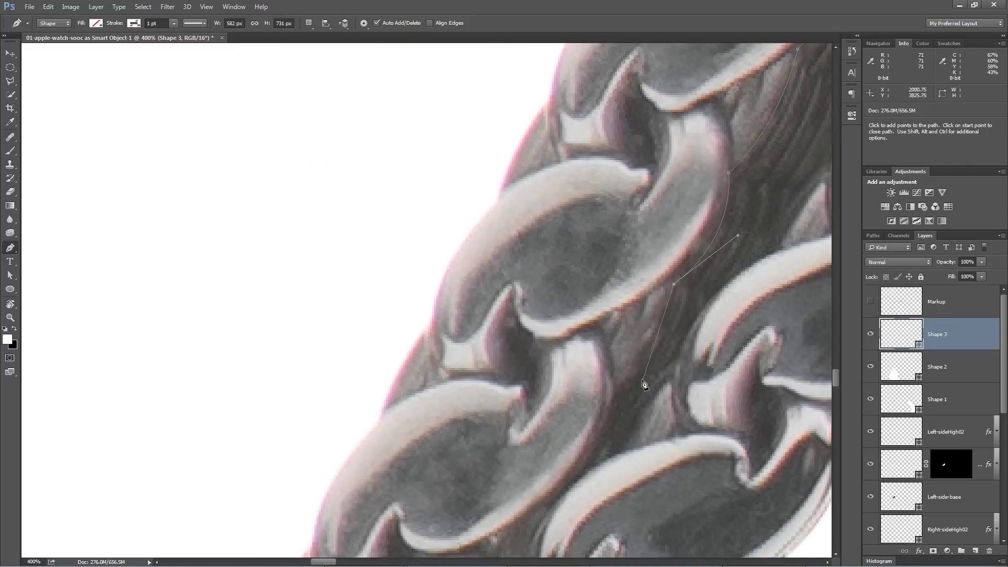
drag(605, 394, 574, 427)
drag(603, 472, 580, 336)
drag(578, 289, 394, 420)
drag(500, 260, 558, 239)
drag(630, 157, 399, 389)
drag(468, 297, 513, 272)
drag(661, 105, 446, 294)
drag(522, 198, 554, 169)
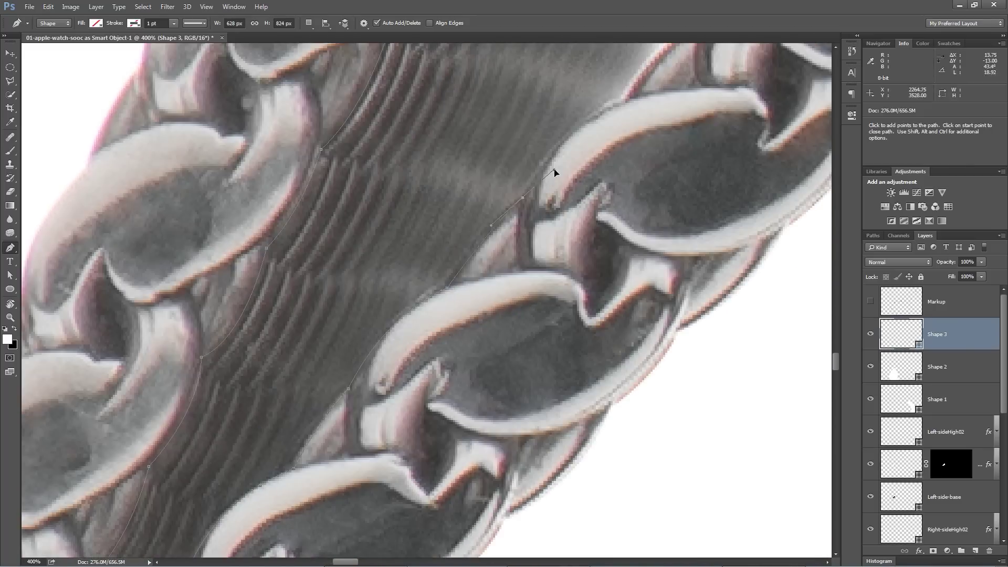
drag(661, 131, 446, 315)
drag(537, 260, 489, 271)
key(ctrl+0)
key(v)
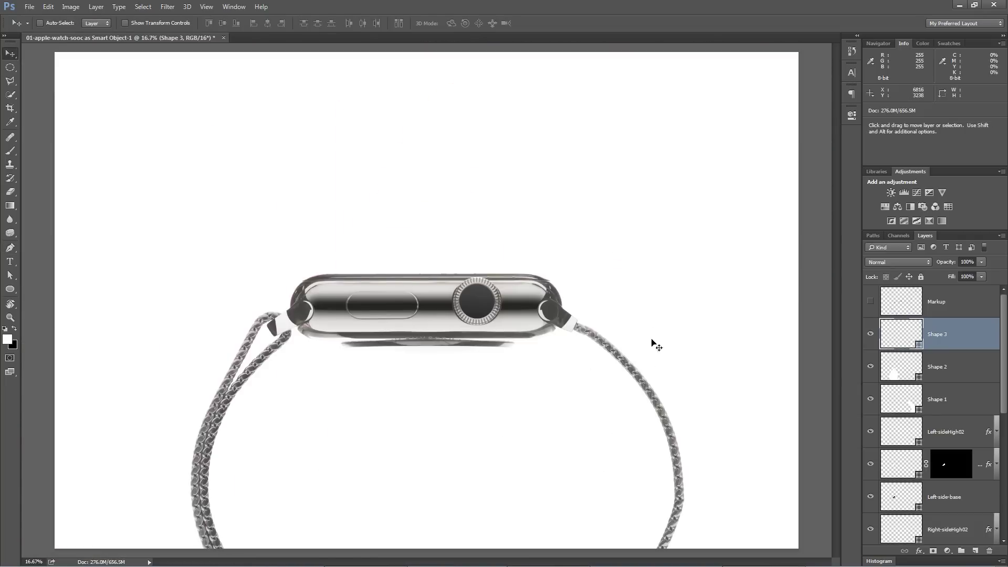
Group the Shape 1, Shape 2 and Shape 3 layers and name the group Cover-WatchBand-Holder
mouse_move(870, 333)
mouse_down()
mouse_move(873, 403)
mouse_move(866, 333)
mouse_up()
key(shift)
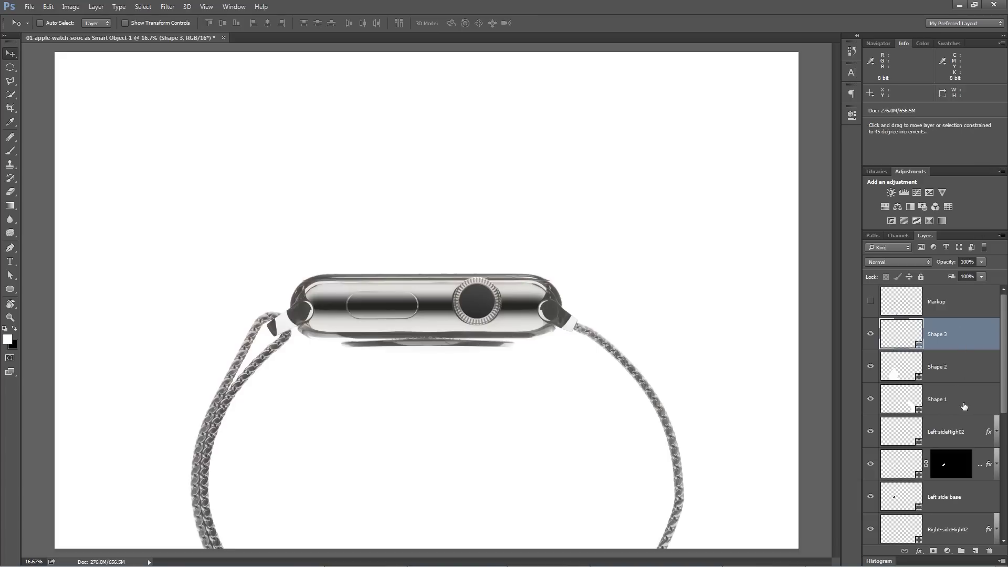
shift+click(965, 405)
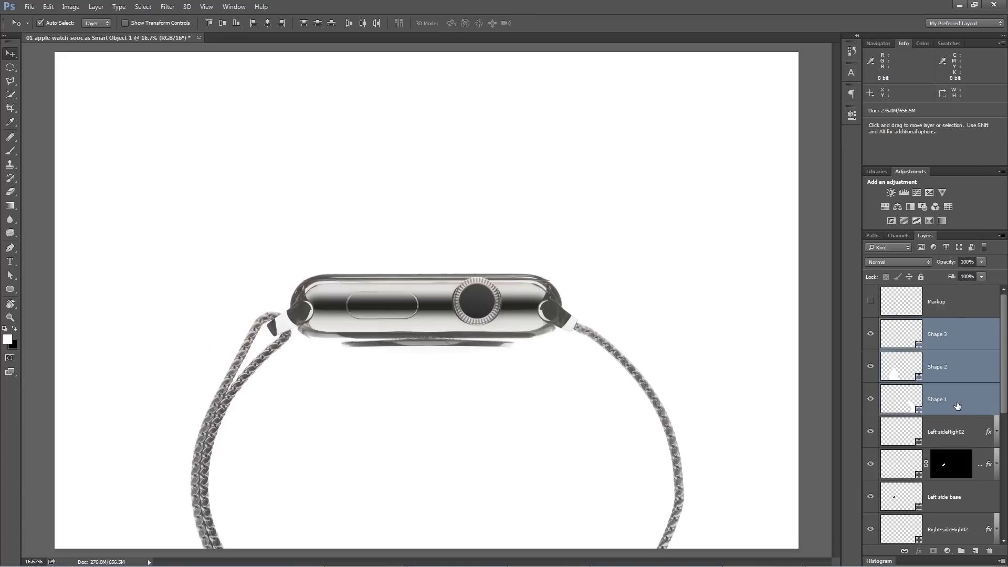
key(ctrl+g)
double_click(912, 326)
text(Cover-WatchBand-Holder)
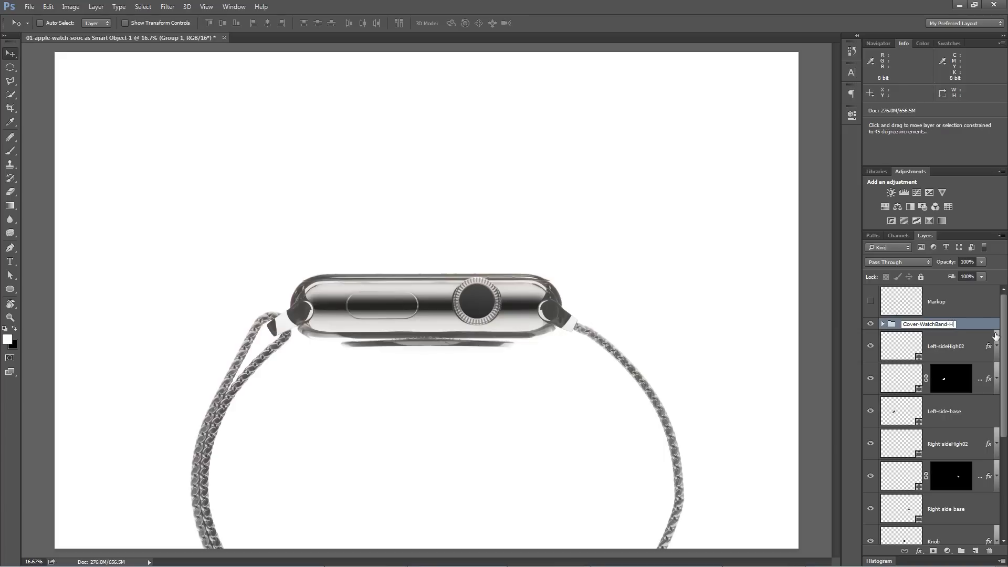
key(Return)
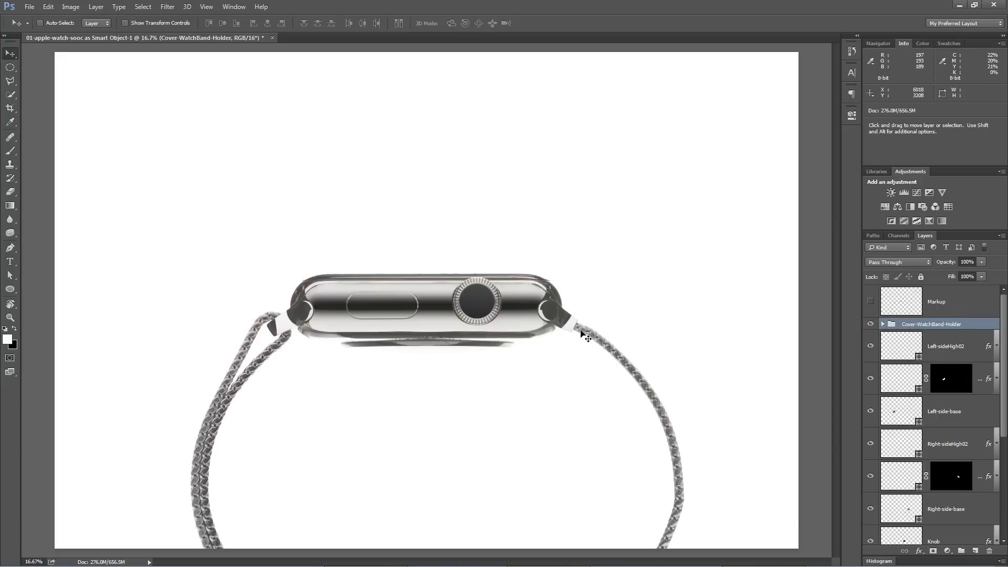
Draw a white rounded rectangle of about 3108 by 780 px enclosing the whole watch body
key(z)
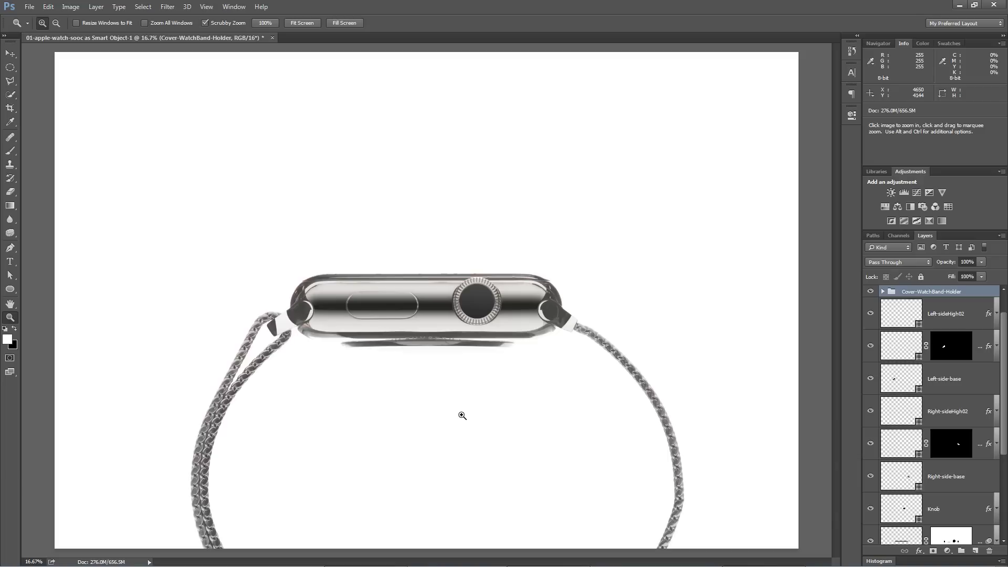
scroll(976, 421, up, 1)
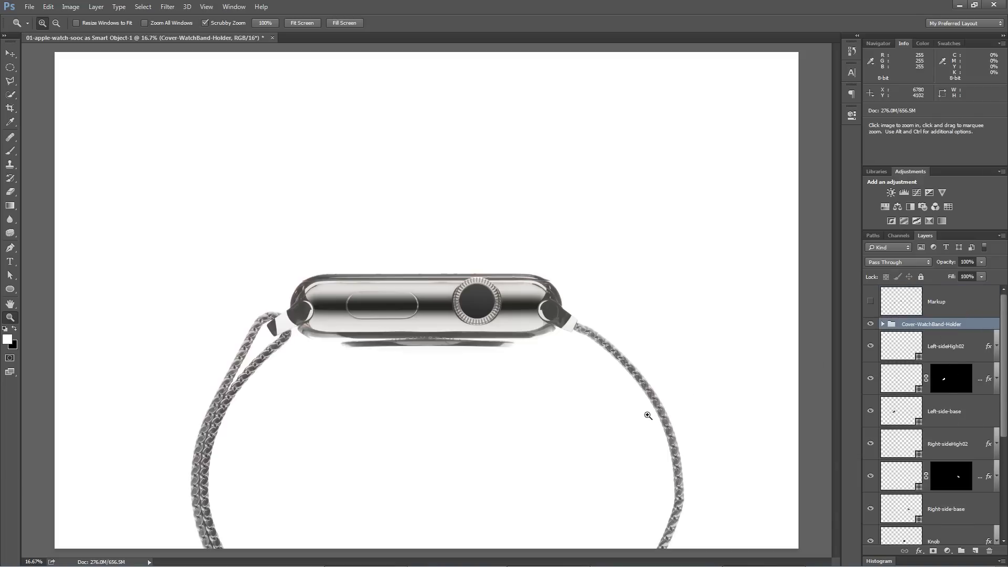
key(ctrl+plus)
drag(484, 389, 513, 382)
key(ctrl+plus)
drag(561, 339, 515, 357)
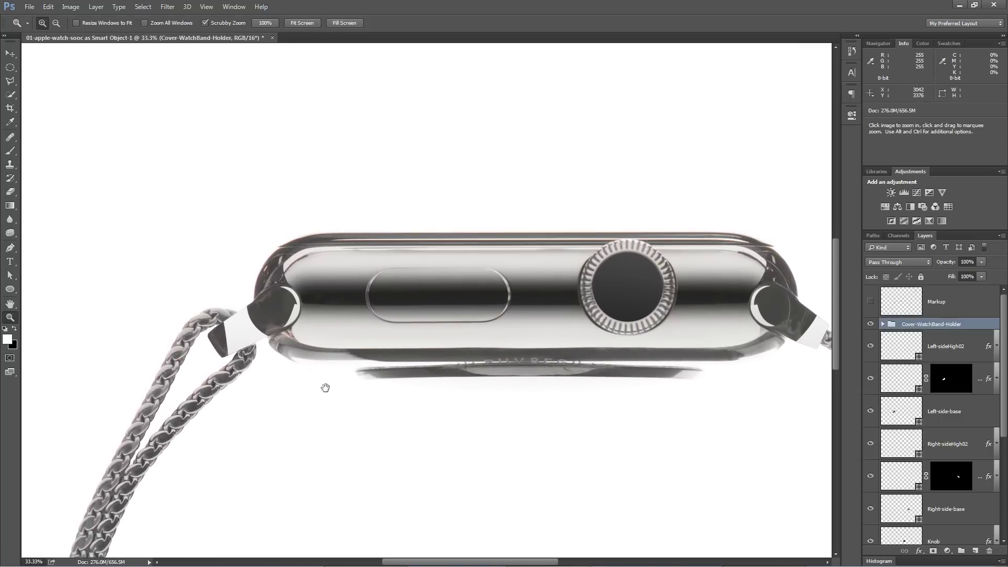
key(v)
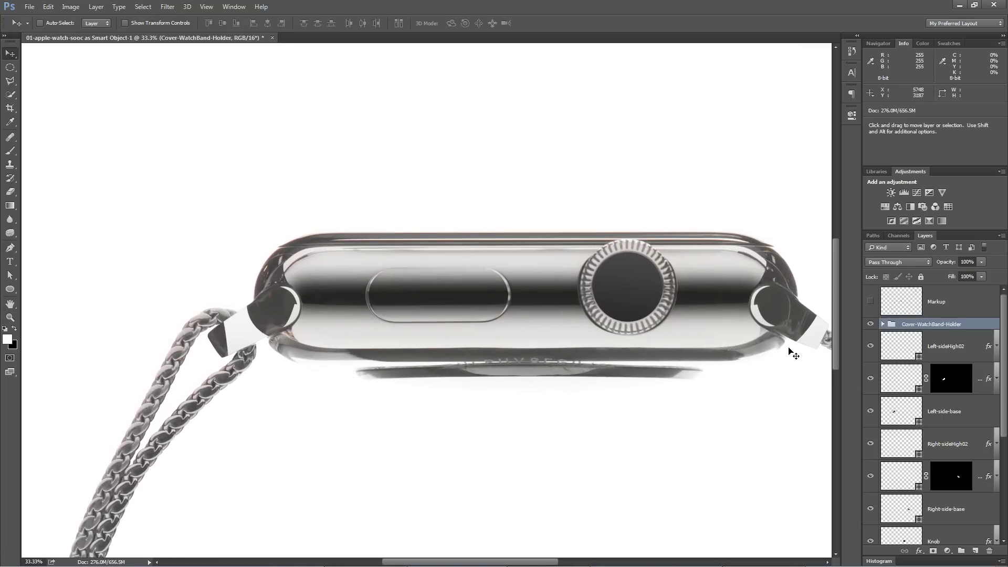
click(10, 288)
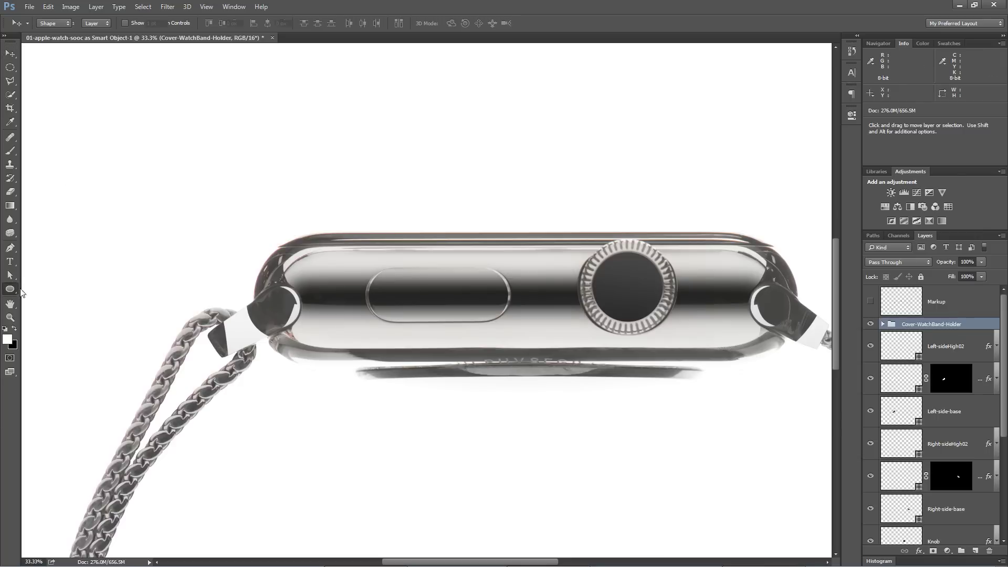
click(64, 296)
drag(232, 223, 503, 363)
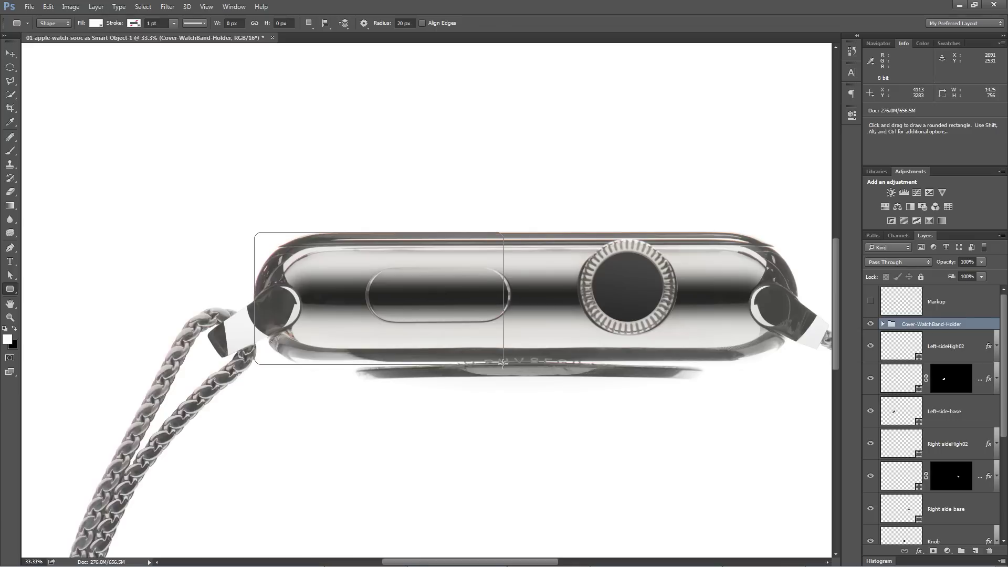
drag(503, 363, 797, 368)
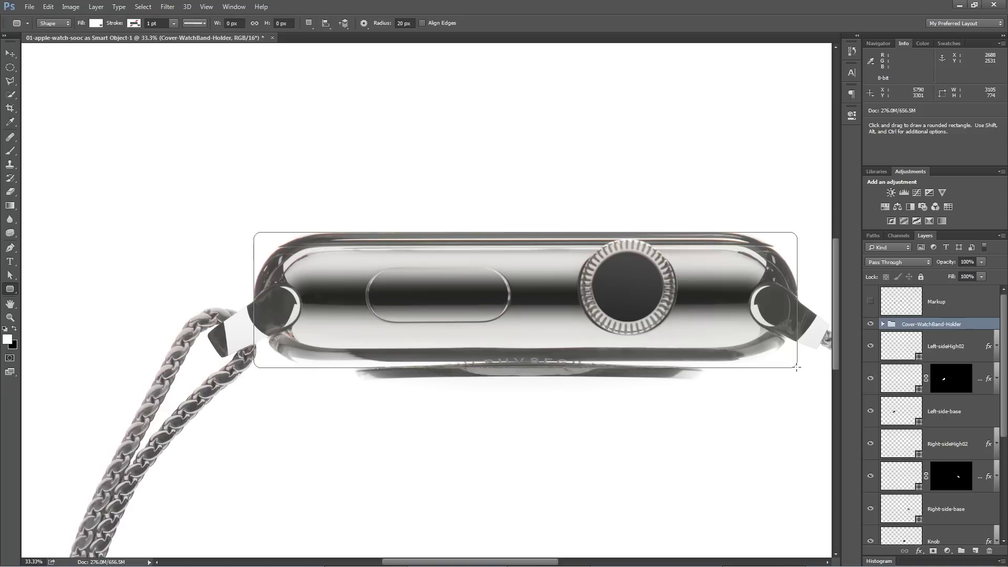
drag(797, 368, 797, 369)
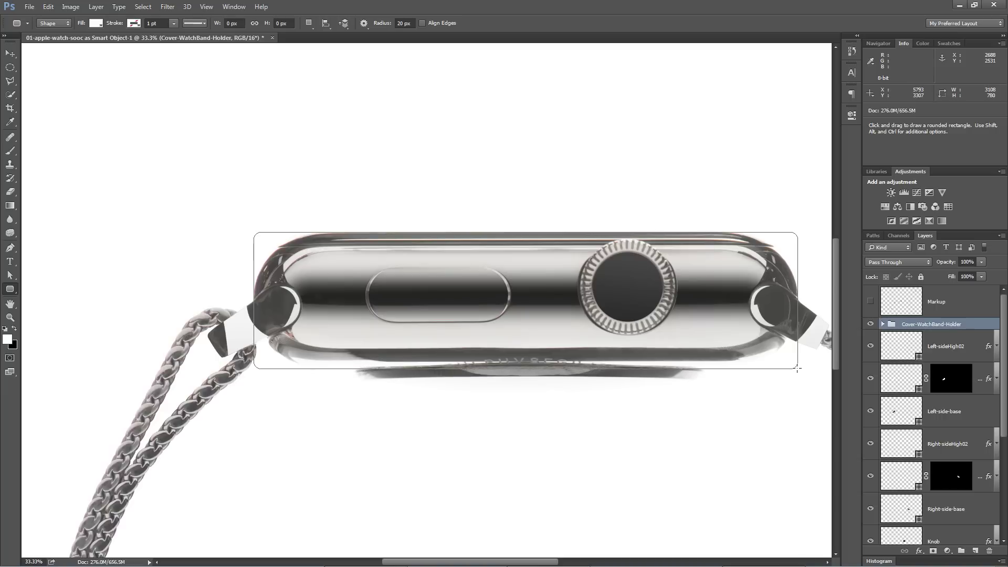
drag(797, 368, 797, 369)
drag(695, 216, 603, 223)
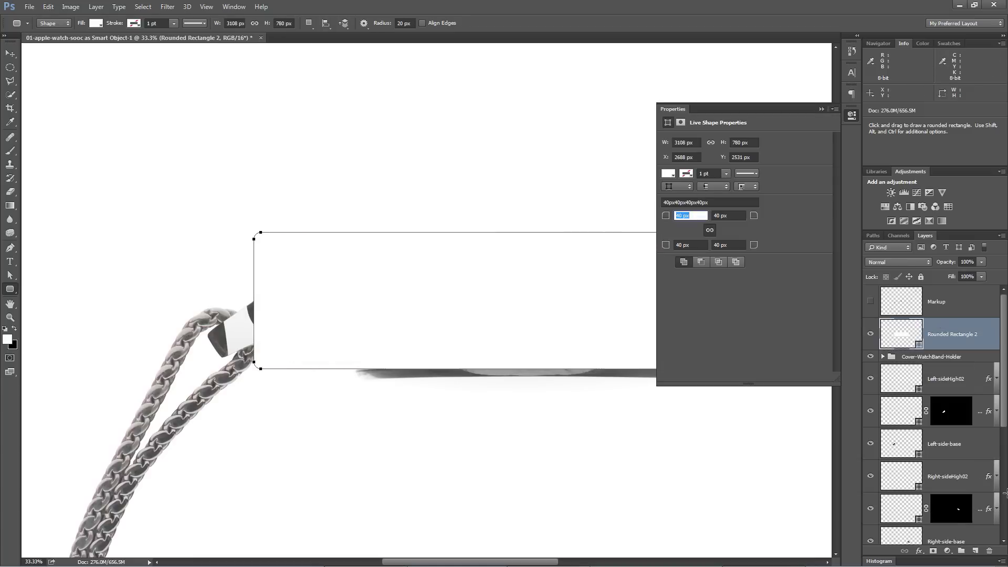
Set all four corner radii of the rounded rectangle to 390 px
text(220)
key(Tab)
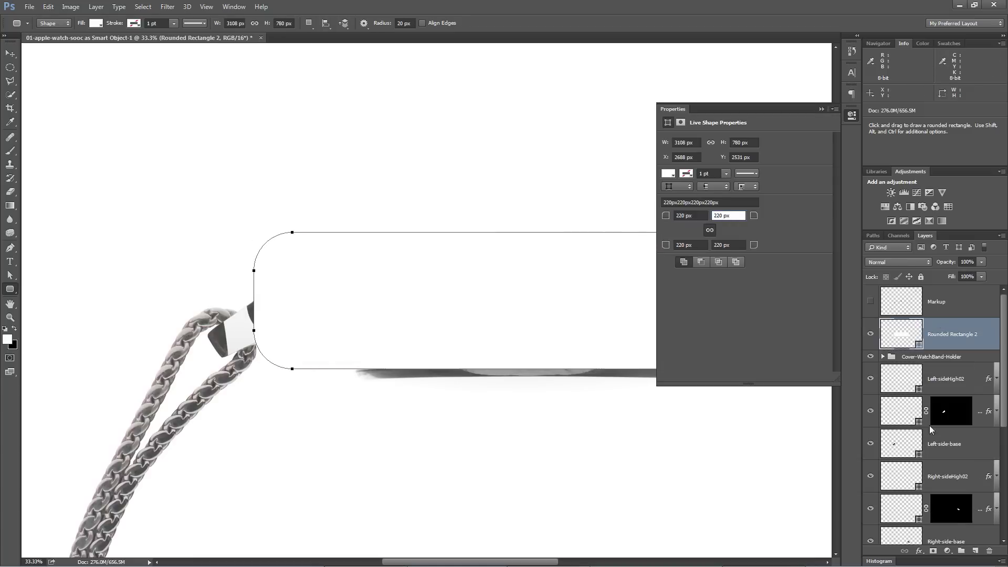
key(shift+Tab)
text(4)
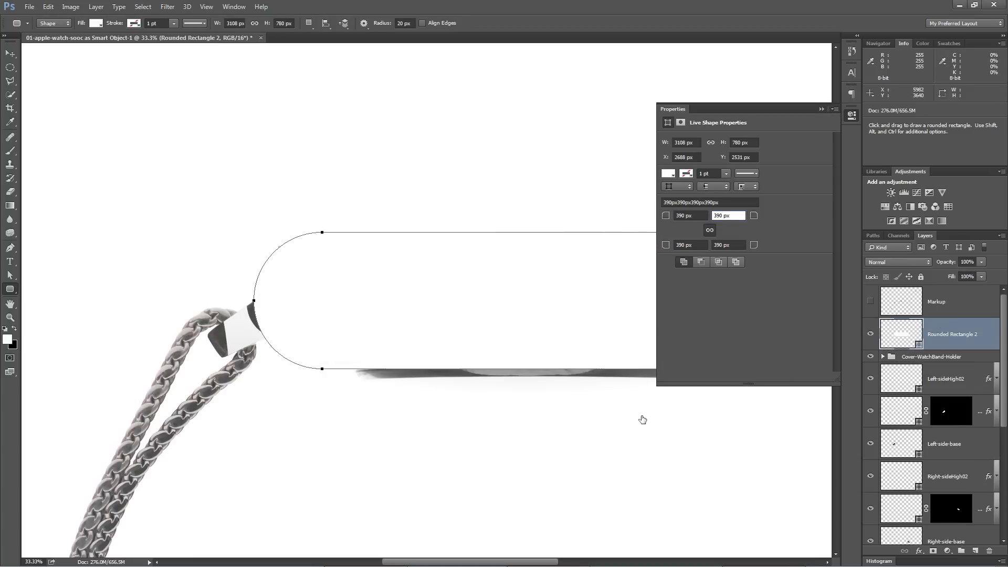
click(689, 215)
click(851, 115)
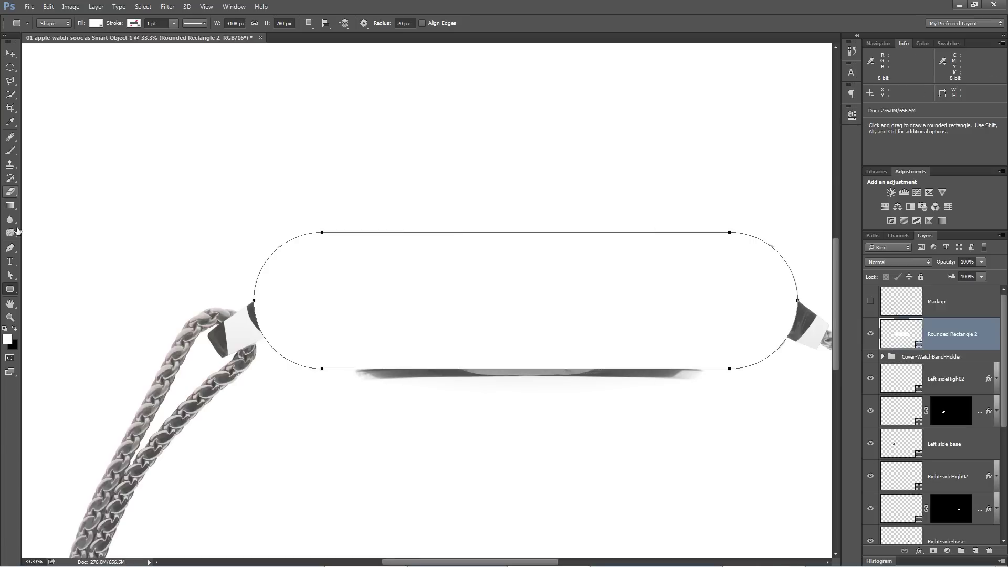
Stretch the white rounded rectangle slightly past both ends of the watch body, to about 3126 px wide
click(10, 53)
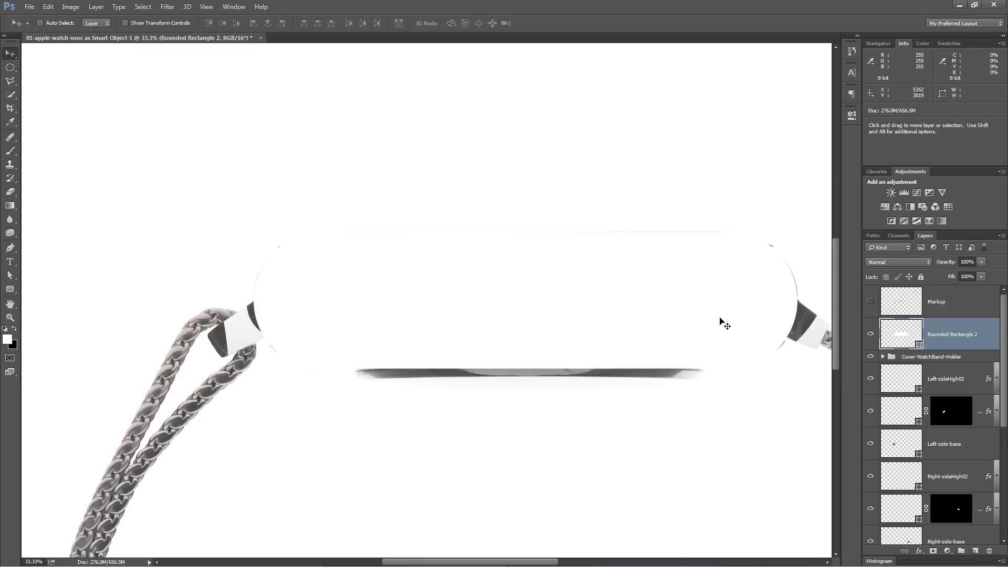
click(870, 334)
click(870, 335)
click(870, 335)
click(870, 335)
key(ctrl+t)
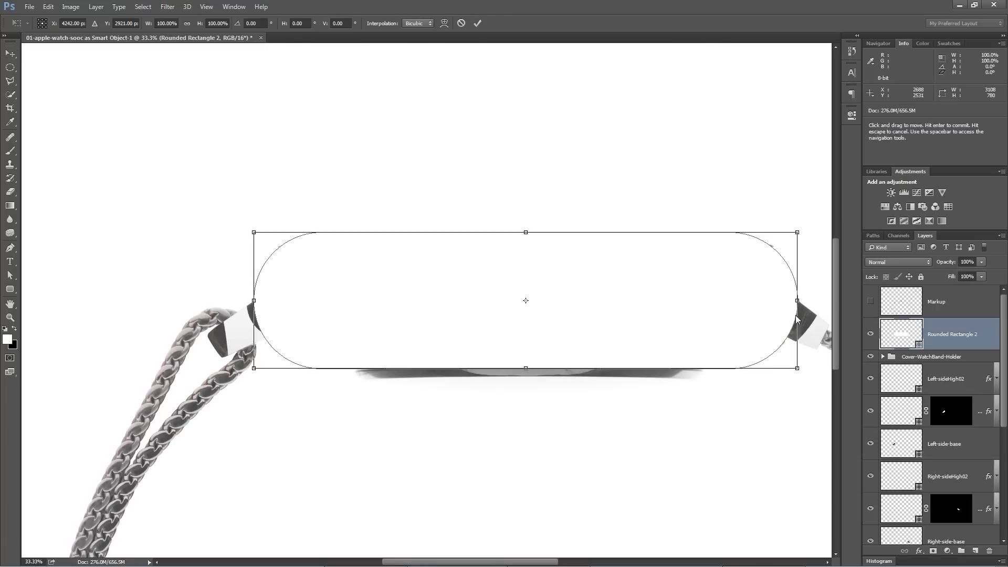
drag(797, 301, 798, 301)
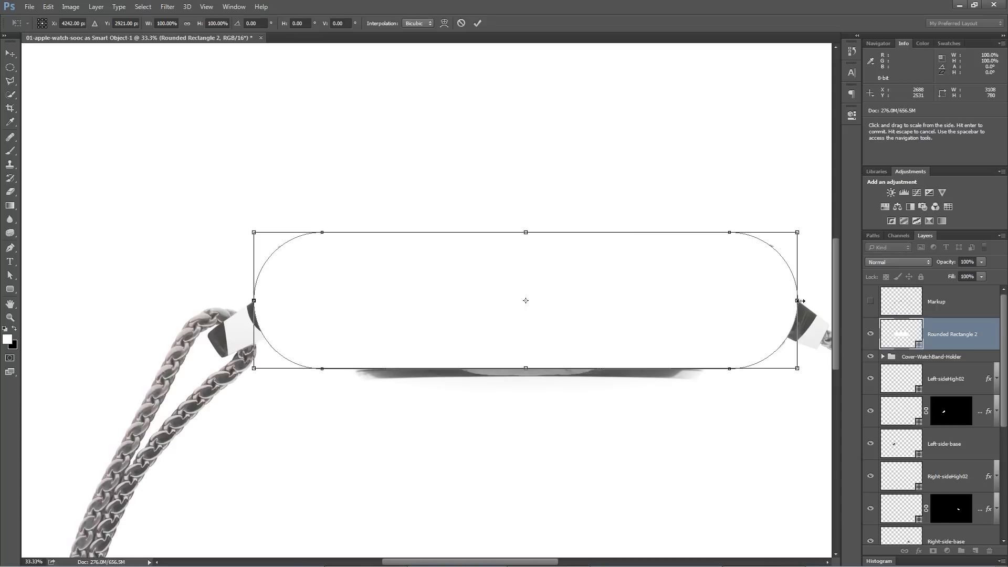
drag(800, 301, 803, 301)
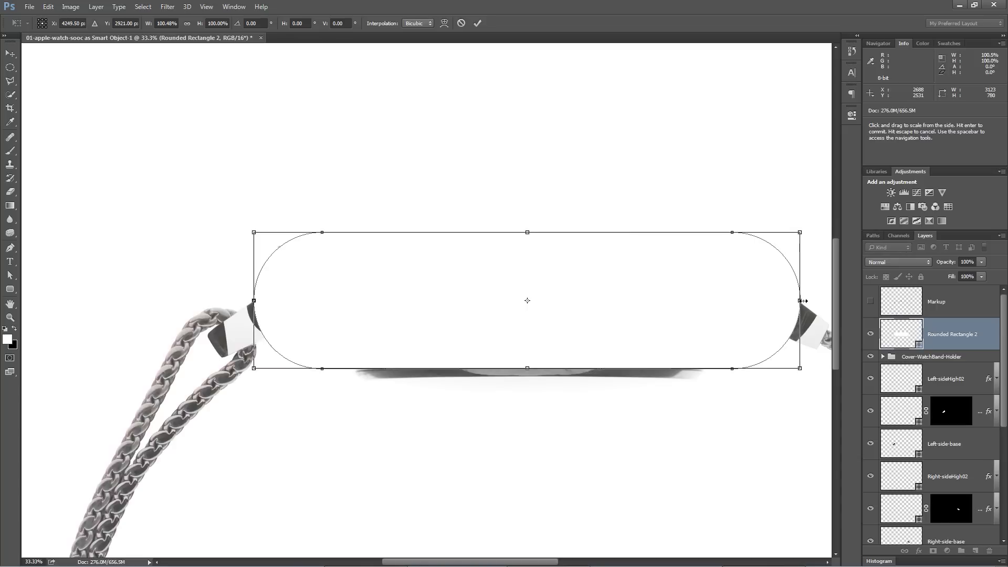
drag(253, 301, 253, 301)
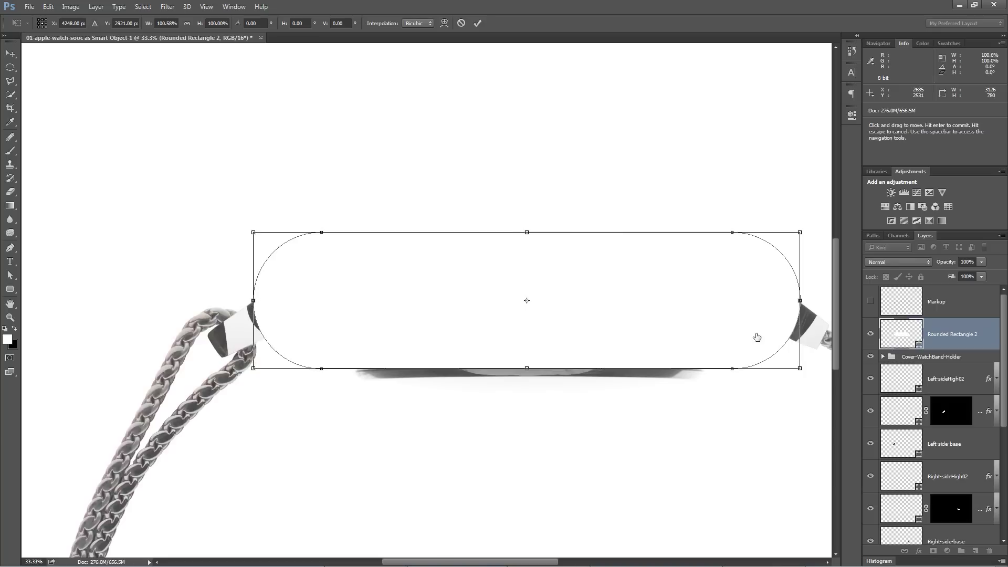
key(Return)
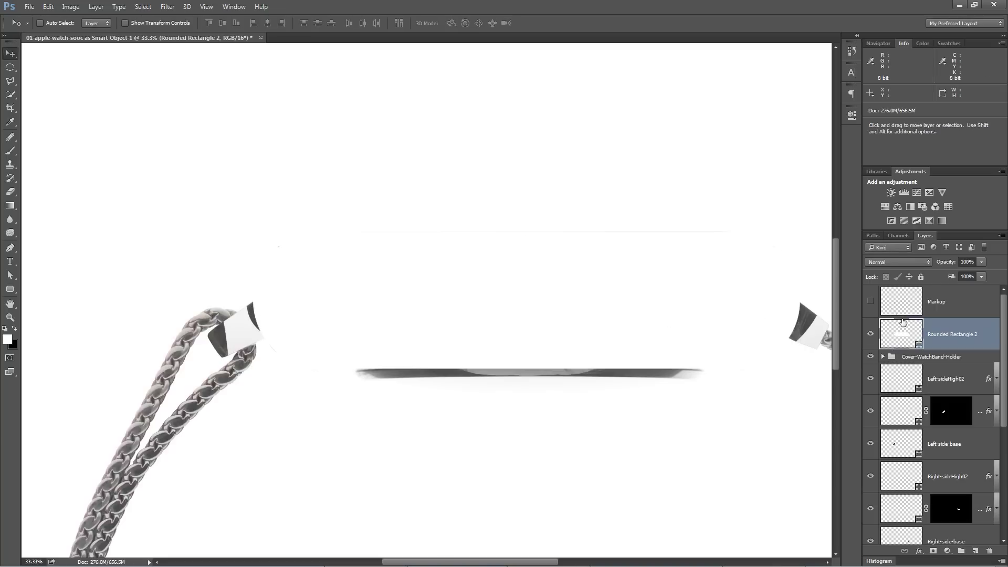
Compare the rounded rectangle with the watch beneath at about 68% opacity, and restore its opacity to 100%
drag(946, 263, 929, 263)
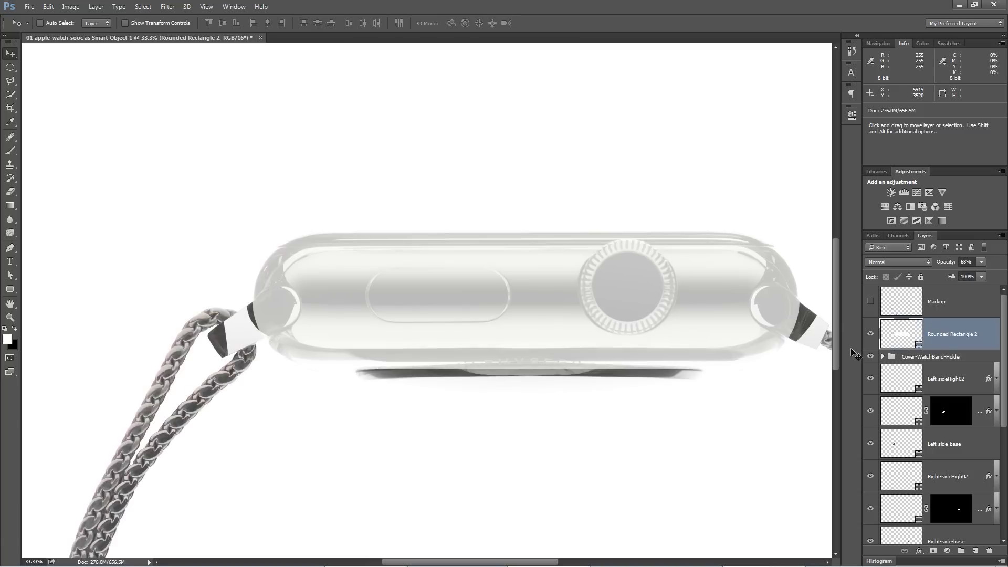
click(967, 262)
text(100)
key(Return)
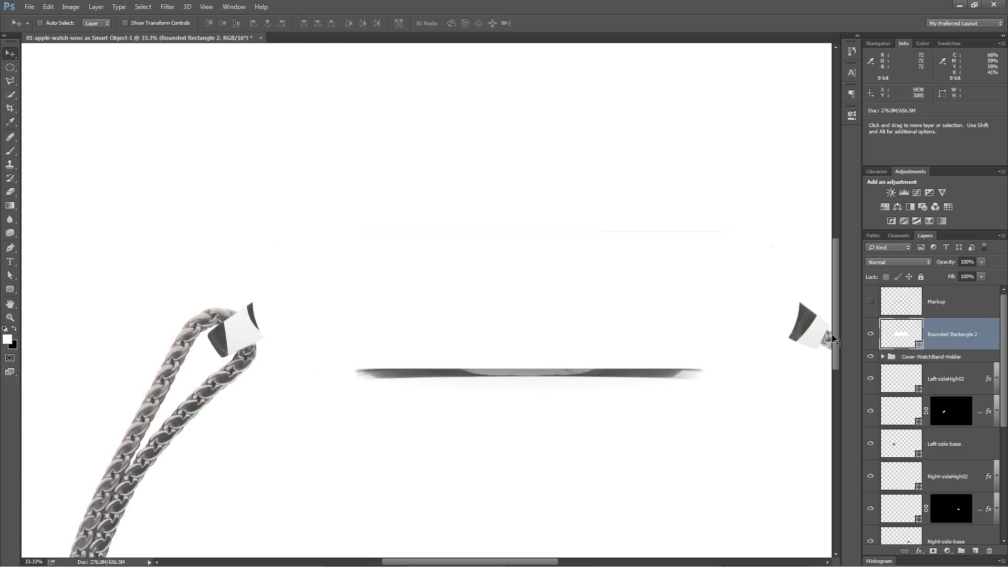
Recolor the rounded rectangle's fill to dark grey 505050
double_click(900, 333)
text(505050)
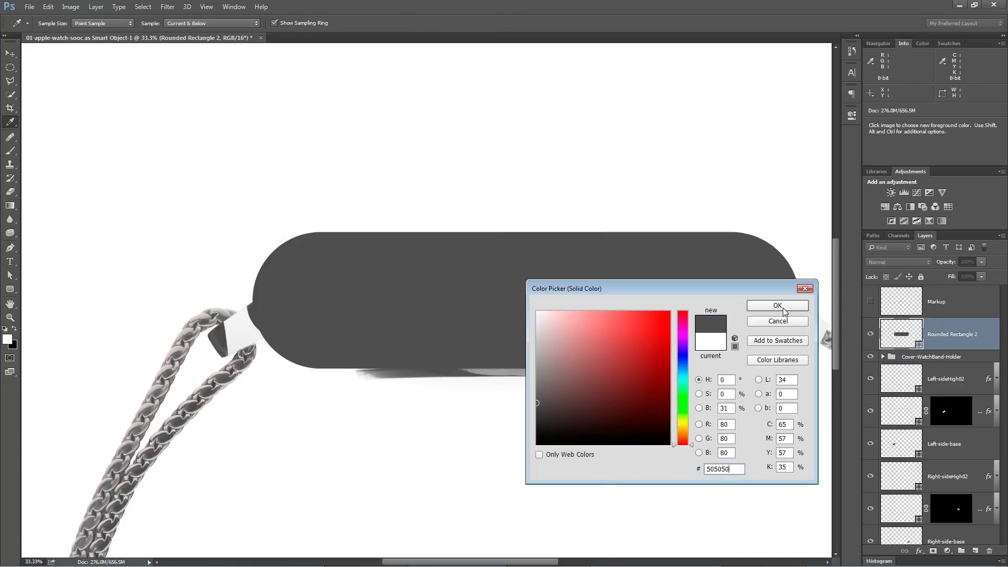
click(783, 307)
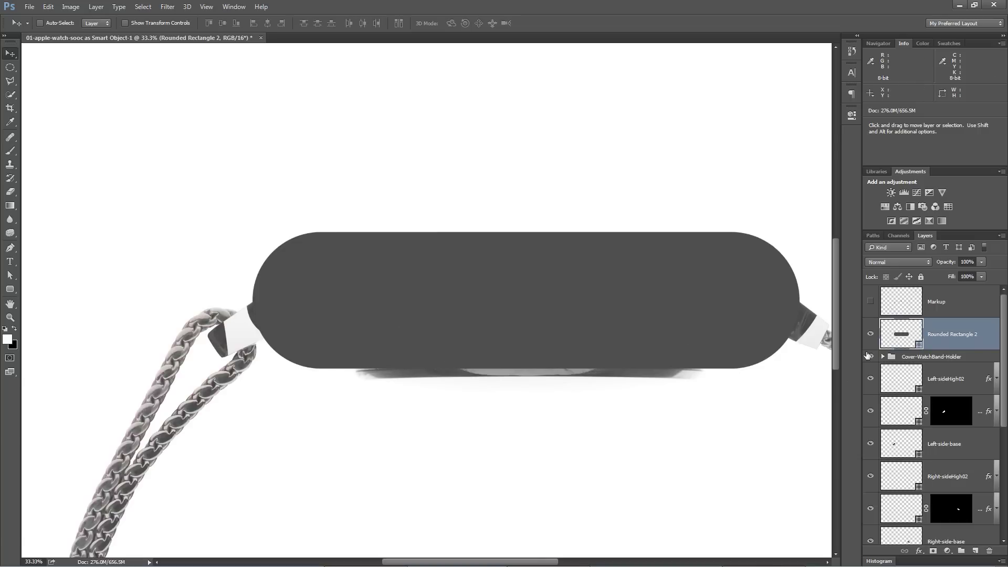
Compare the dark rounded rectangle with the right end of the watch case by toggling its visibility, leaving it hidden
click(871, 333)
key(z)
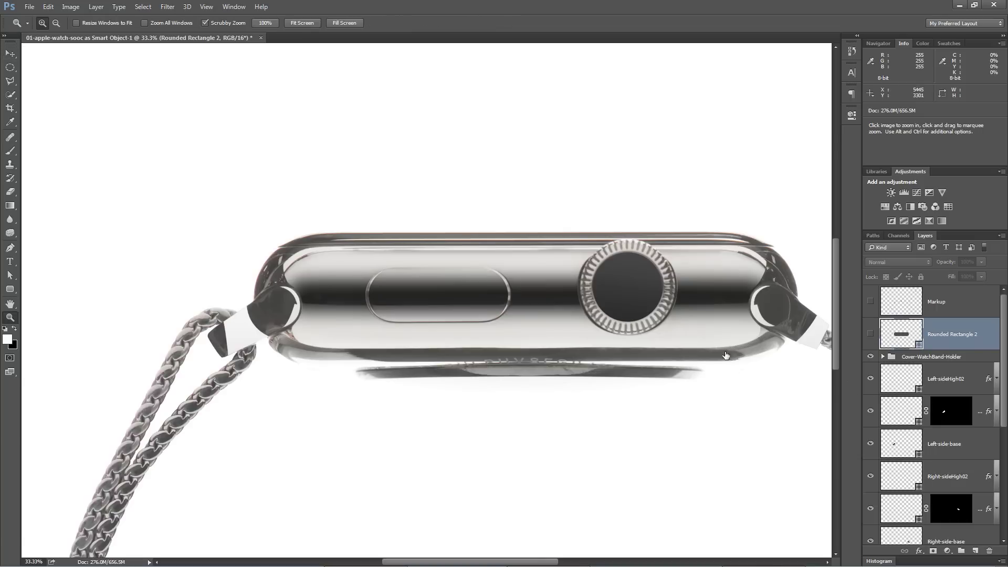
click(593, 344)
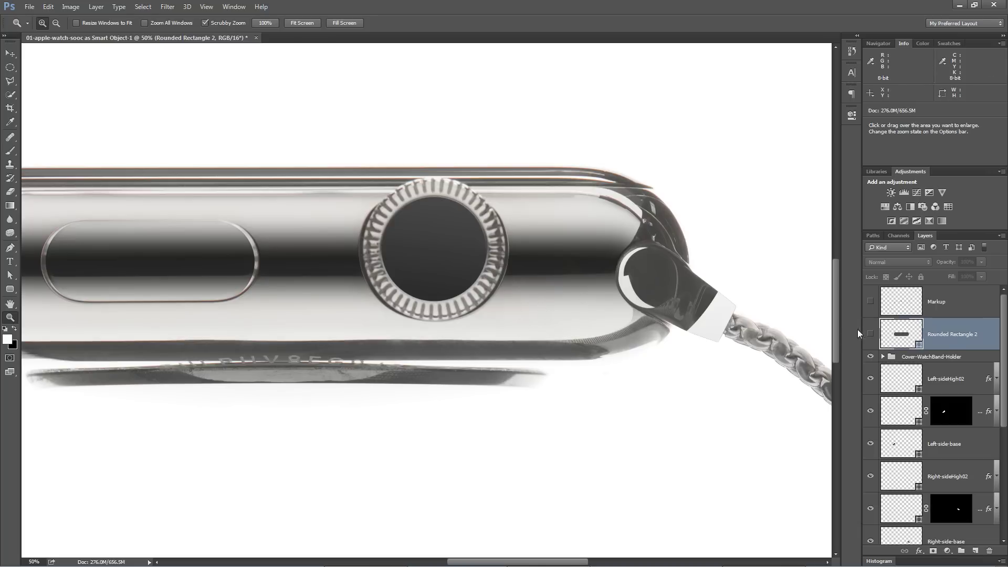
click(870, 334)
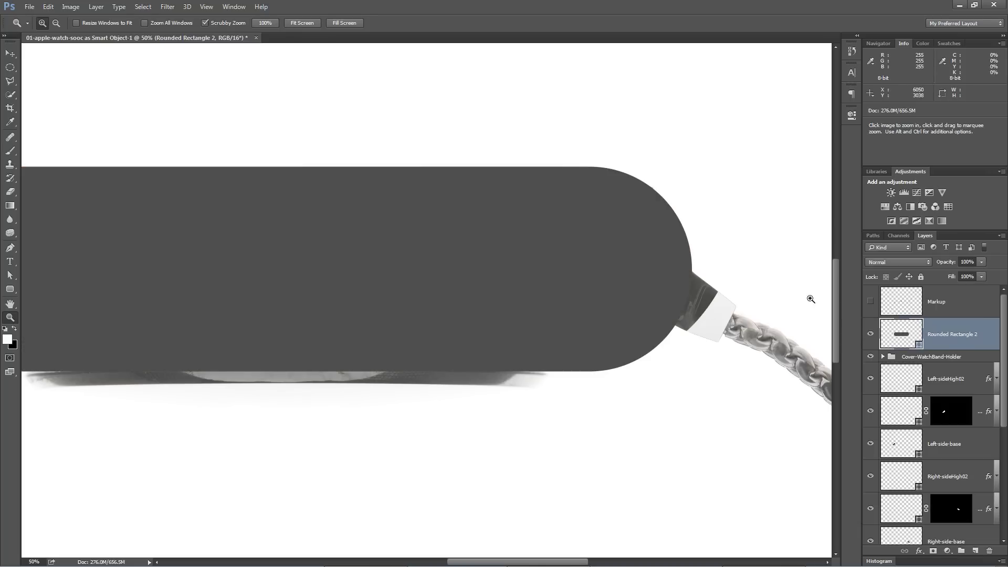
click(870, 334)
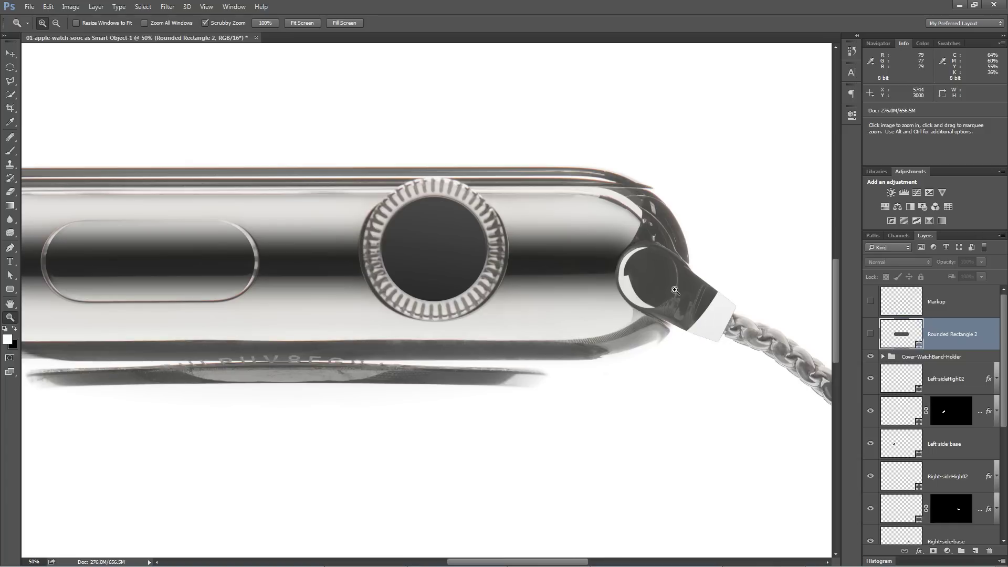
Mask the combined outlines of the Left-side-base and Right-side-base layers out of Rounded Rectangle 2 so both lugs show through
scroll(919, 417, down, 2)
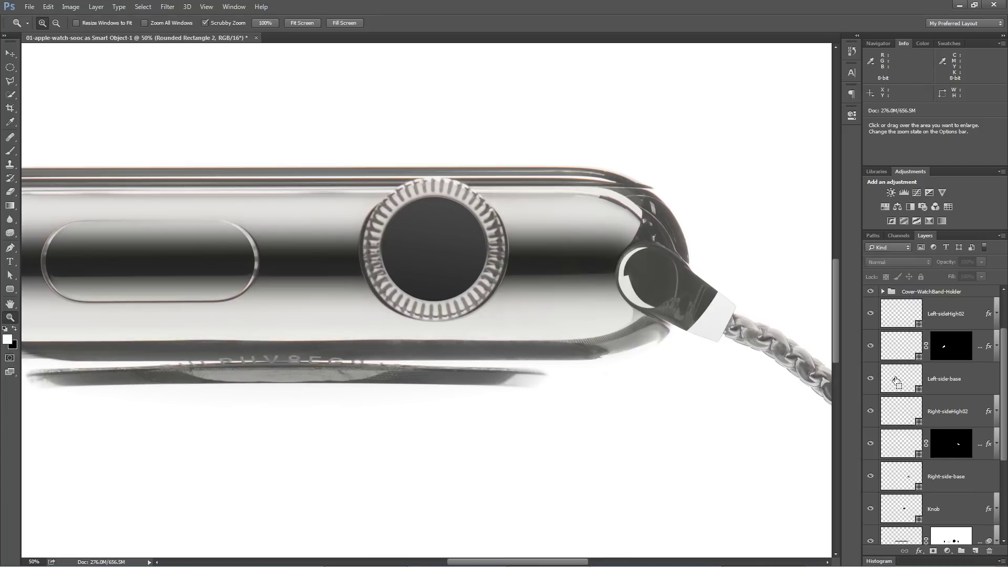
drag(262, 294, 653, 274)
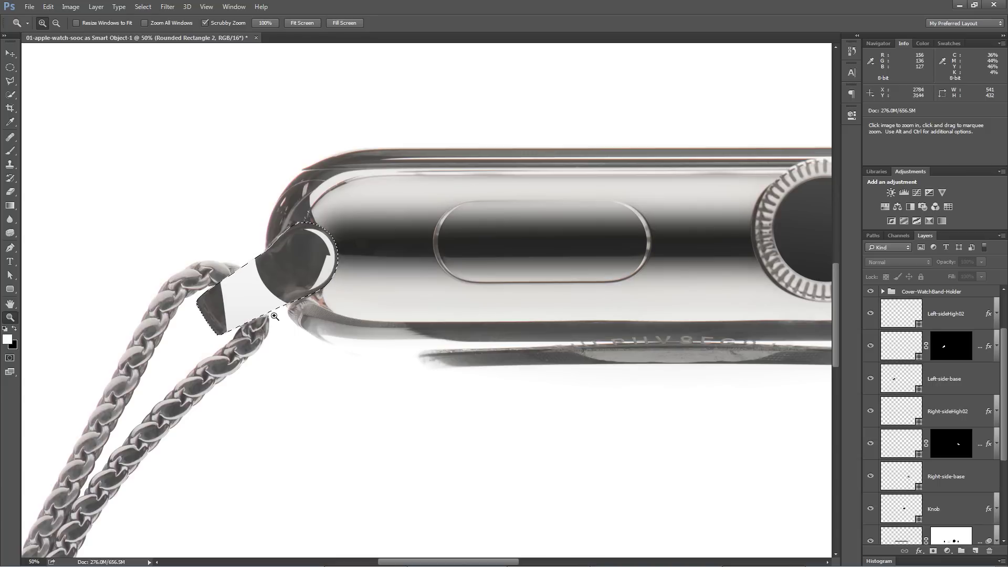
mouse_move(812, 301)
mouse_down()
mouse_move(400, 310)
mouse_move(824, 288)
mouse_up()
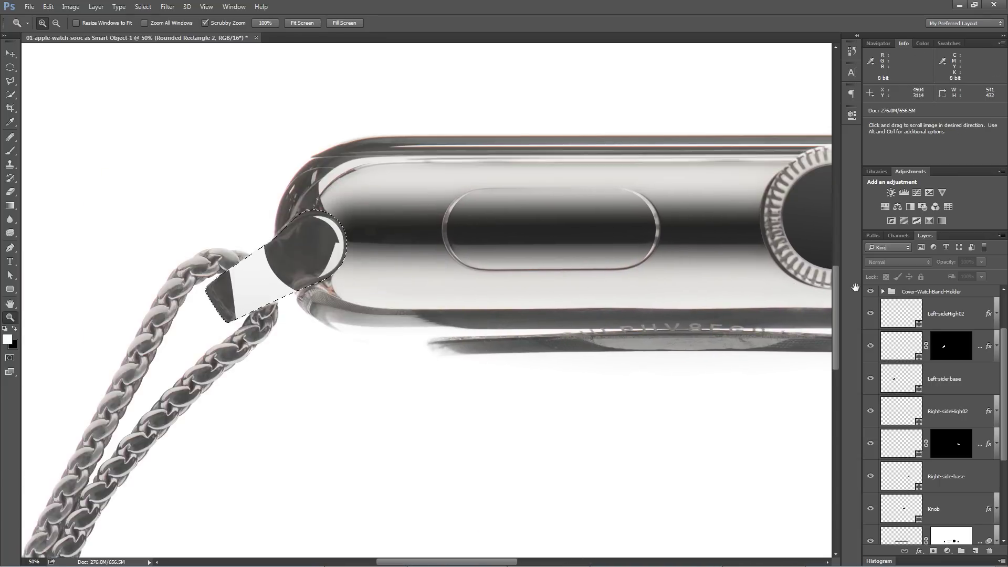
alt+click(663, 380)
drag(664, 385, 581, 367)
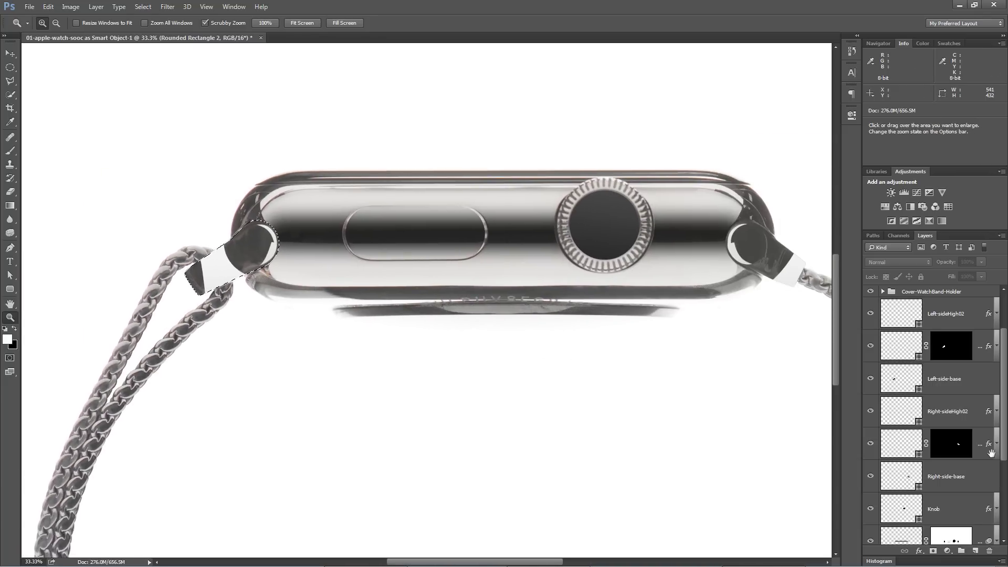
ctrl+shift+click(903, 477)
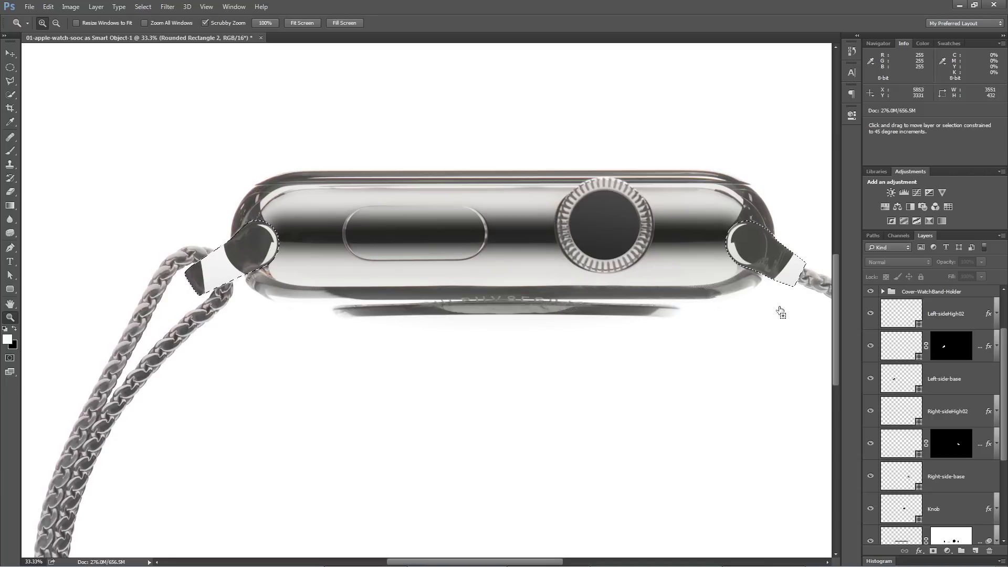
scroll(974, 383, up, 2)
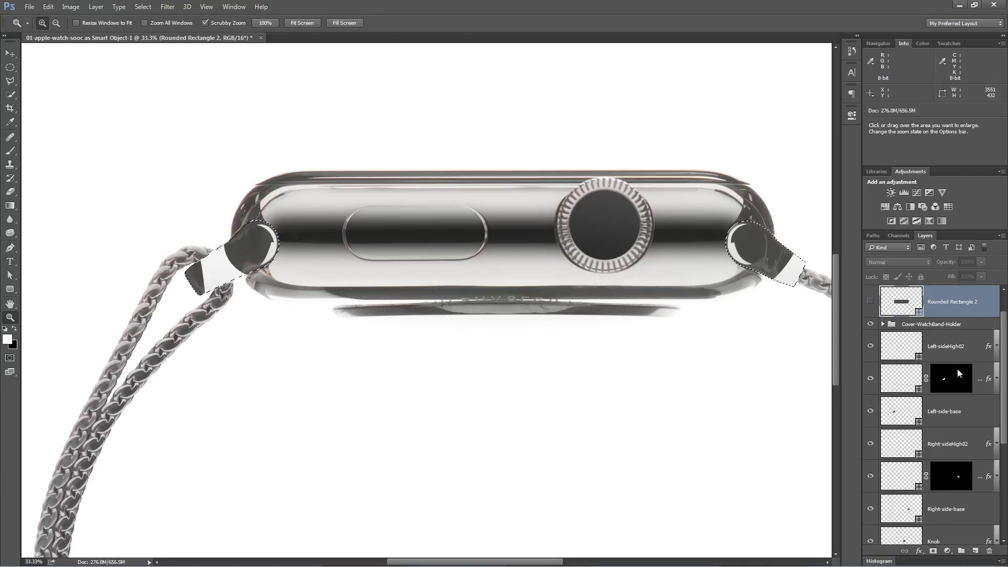
click(869, 334)
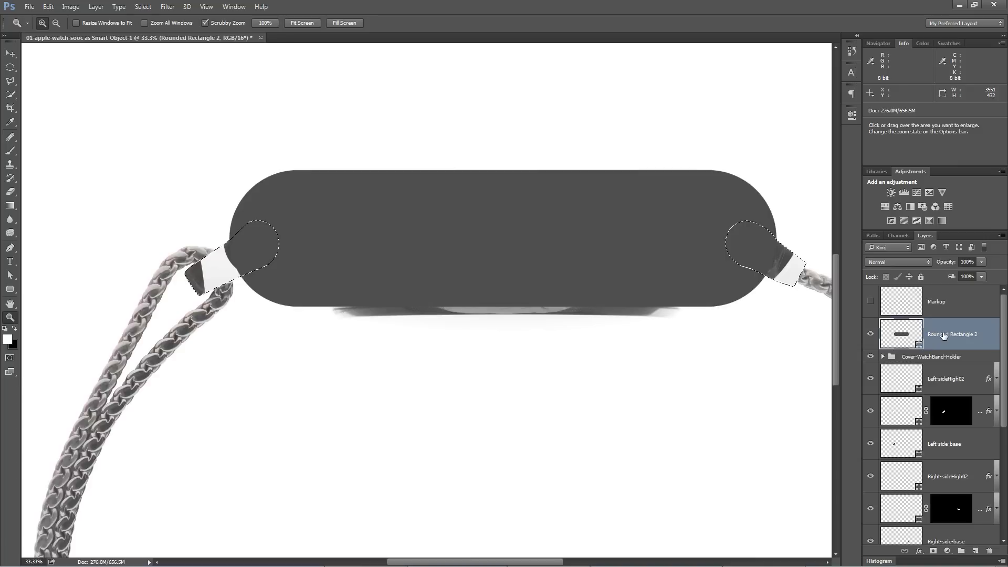
alt+click(932, 550)
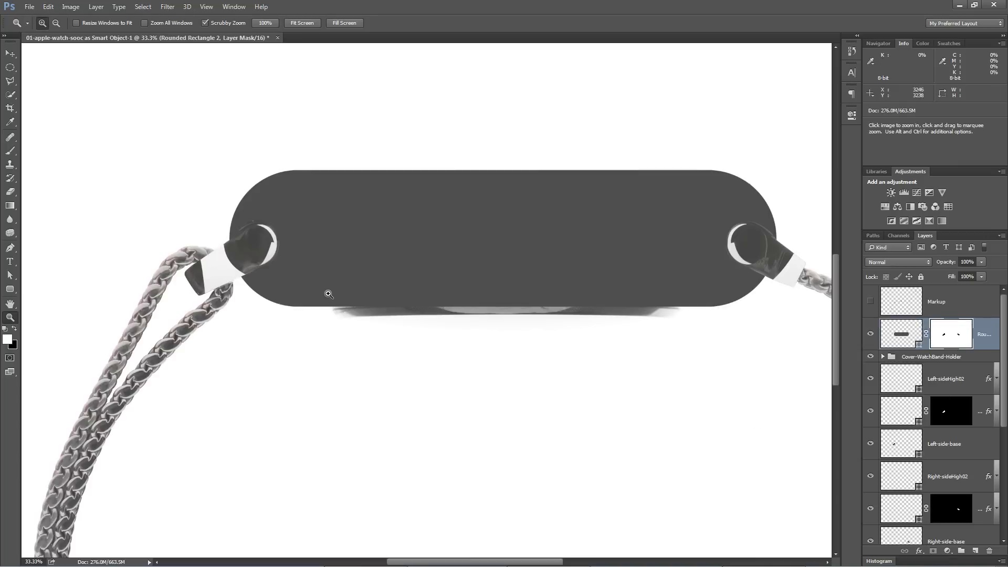
Examine the case's lower edge up close from the left lug to the right one, with and without the rounded rectangle
click(869, 334)
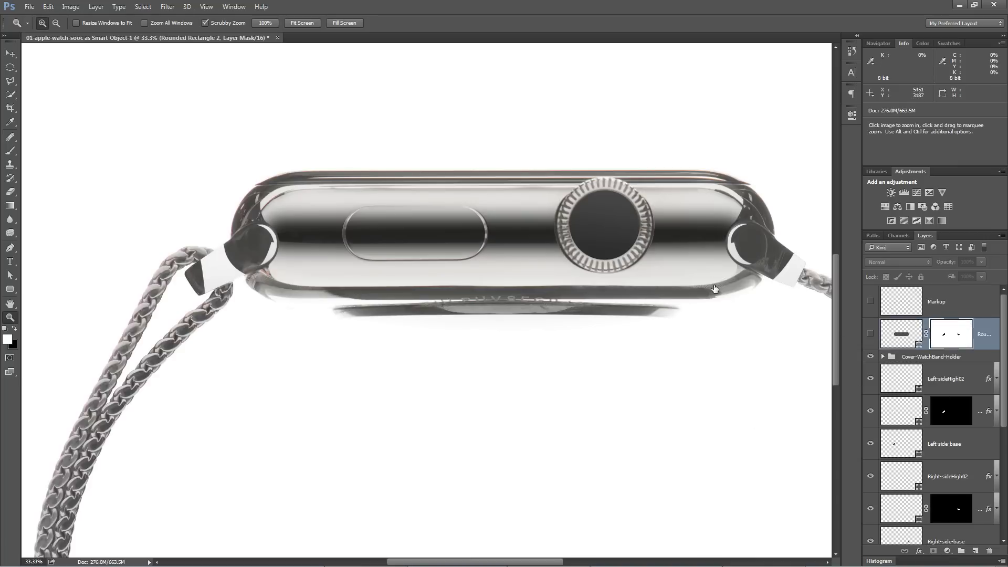
click(265, 280)
click(265, 281)
click(265, 280)
drag(269, 249, 305, 279)
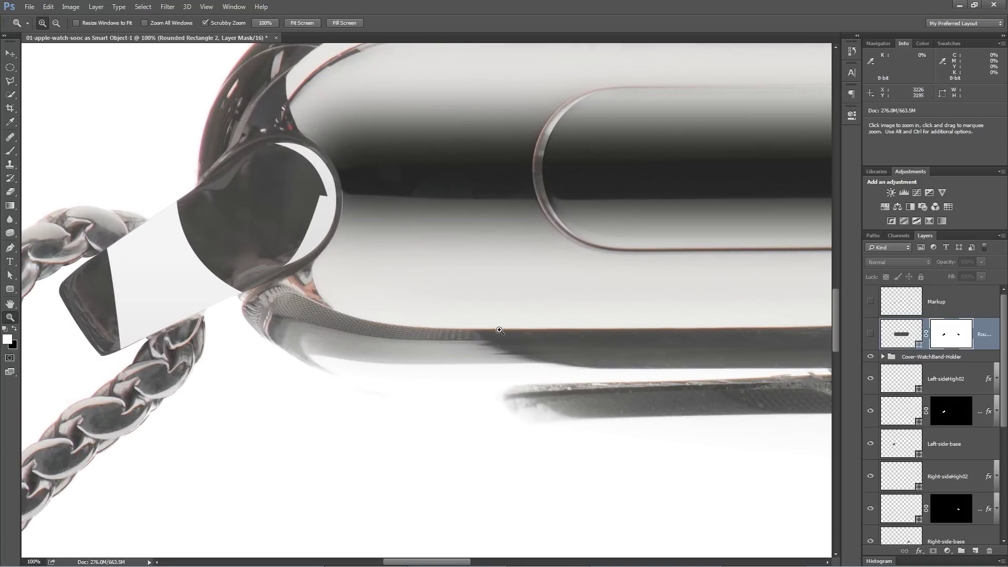
drag(395, 306, 321, 276)
drag(567, 272, 681, 279)
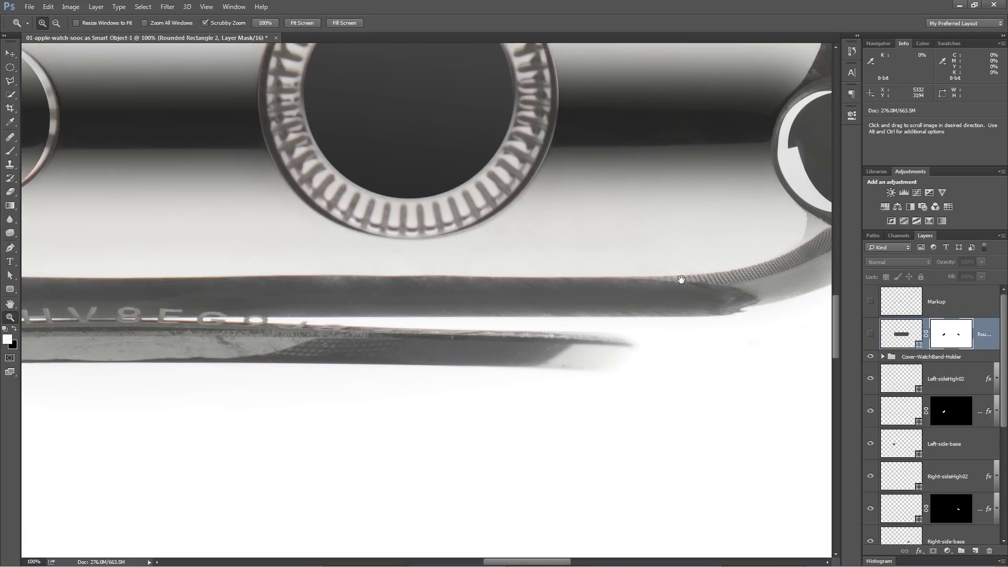
drag(502, 247, 750, 277)
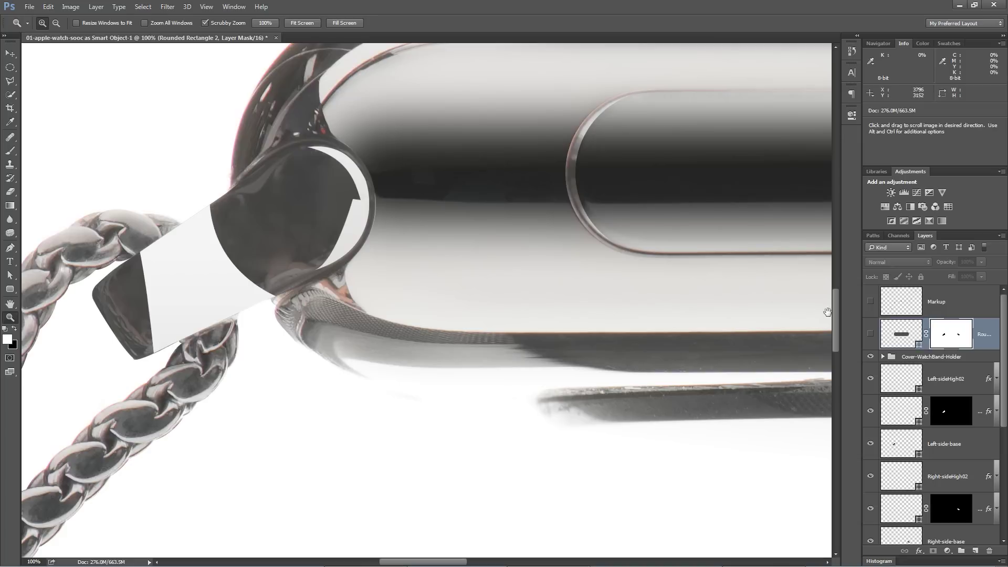
click(870, 334)
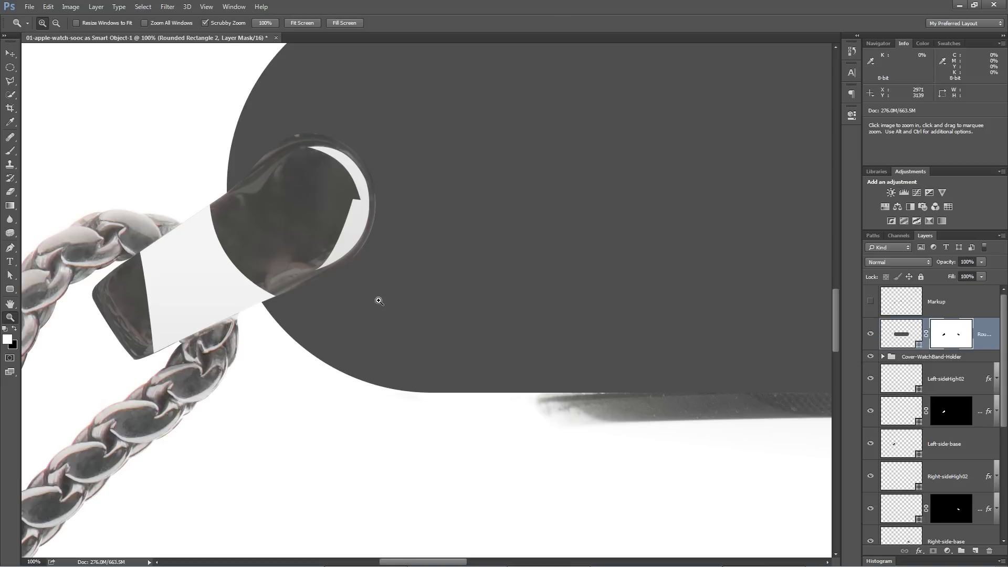
click(870, 334)
Duplicate the Rounded Rectangle 1 layer and place the copy directly above Rounded Rectangle 2
scroll(929, 448, down, 3)
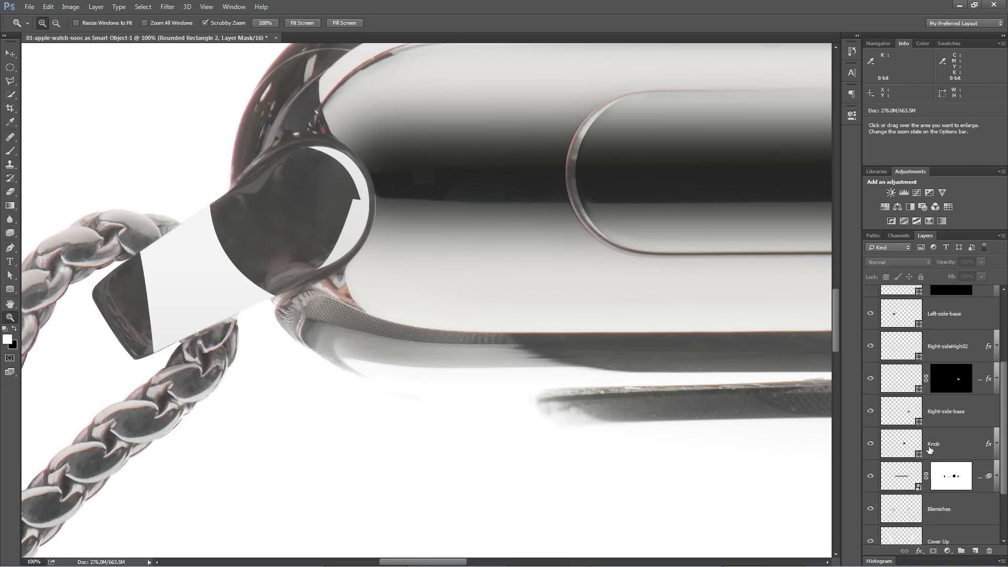
click(910, 479)
drag(904, 475, 915, 321)
scroll(913, 323, up, 3)
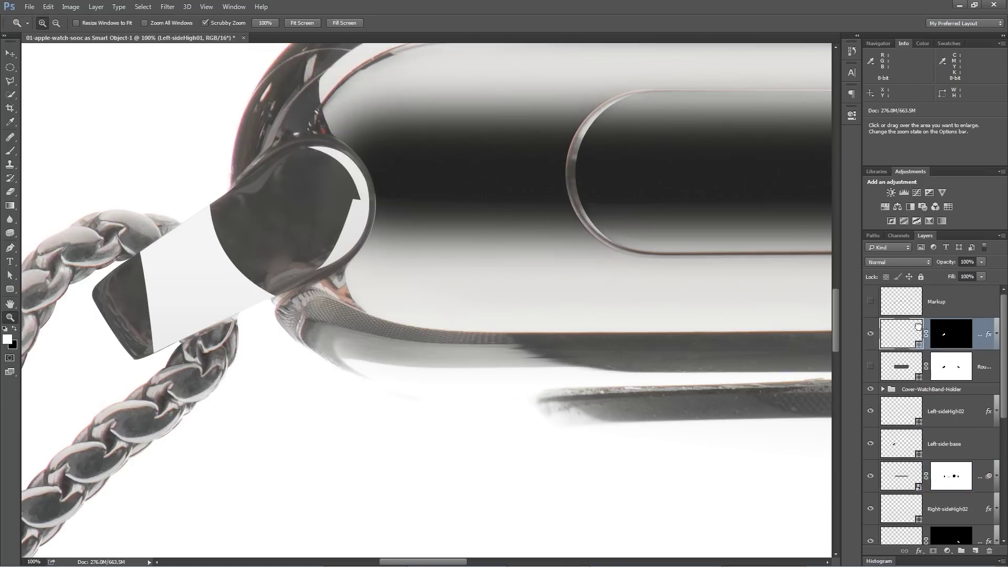
scroll(916, 370, down, 3)
click(916, 367)
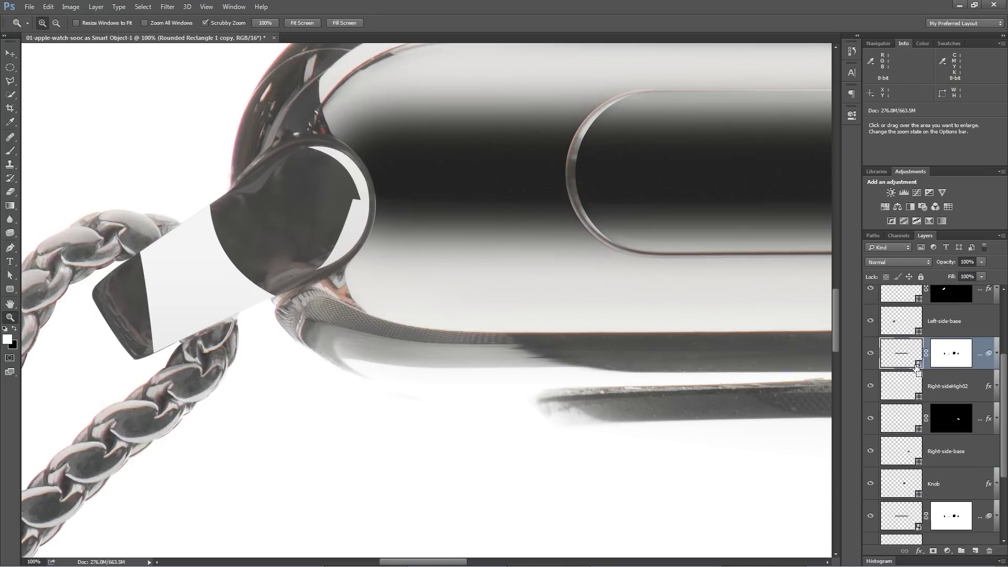
scroll(1004, 399, up, 1)
scroll(1004, 443, up, 3)
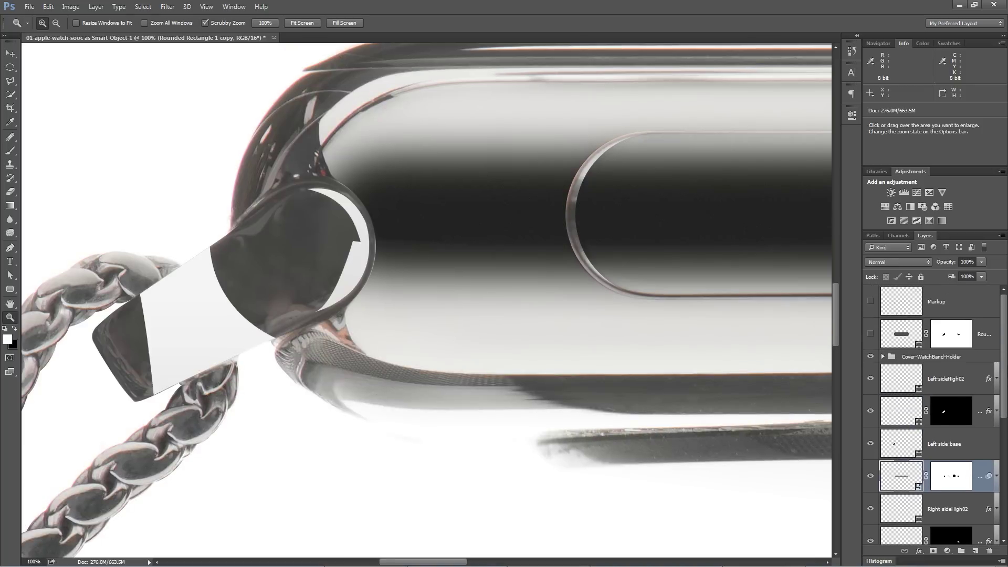
key(alt)
scroll(909, 474, down, 2)
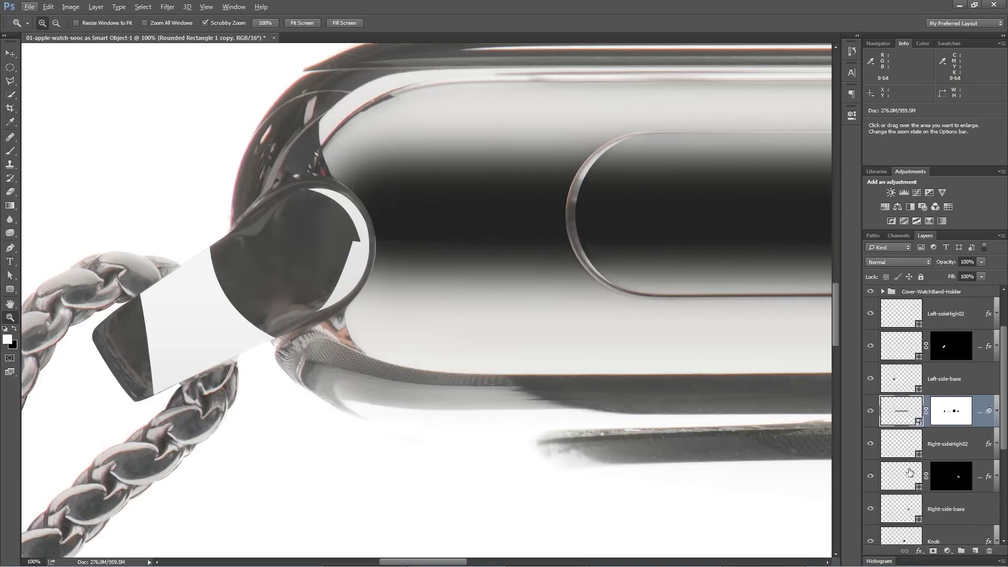
scroll(893, 398, up, 3)
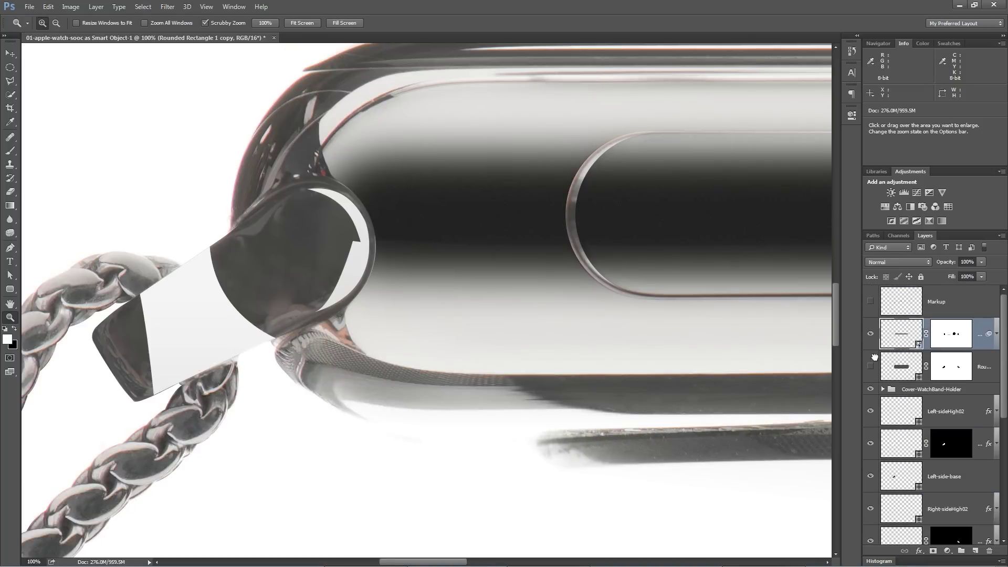
Delete the layer mask and the smart filters from the Rounded Rectangle 1 copy
click(958, 342)
drag(954, 336, 989, 550)
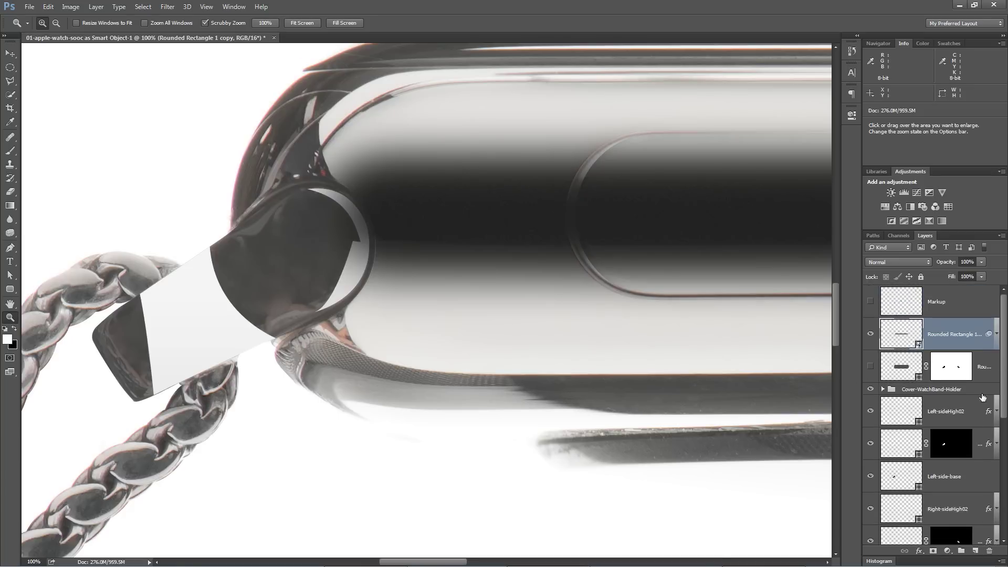
click(996, 333)
drag(957, 366, 990, 551)
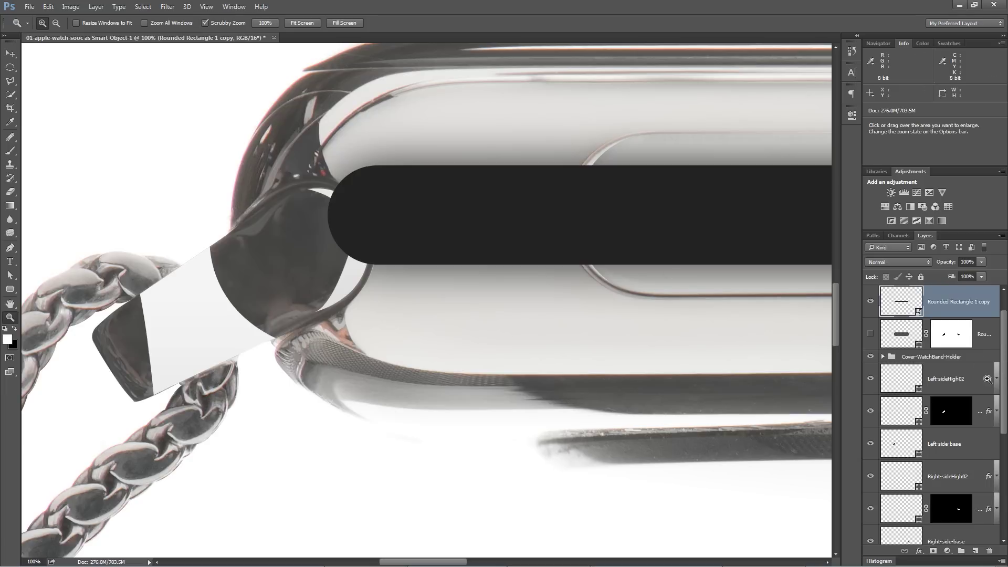
Try to stretch the Rounded Rectangle 1 copy to 105.80% width and 317.99% height over the watch case
key(ctrl+t)
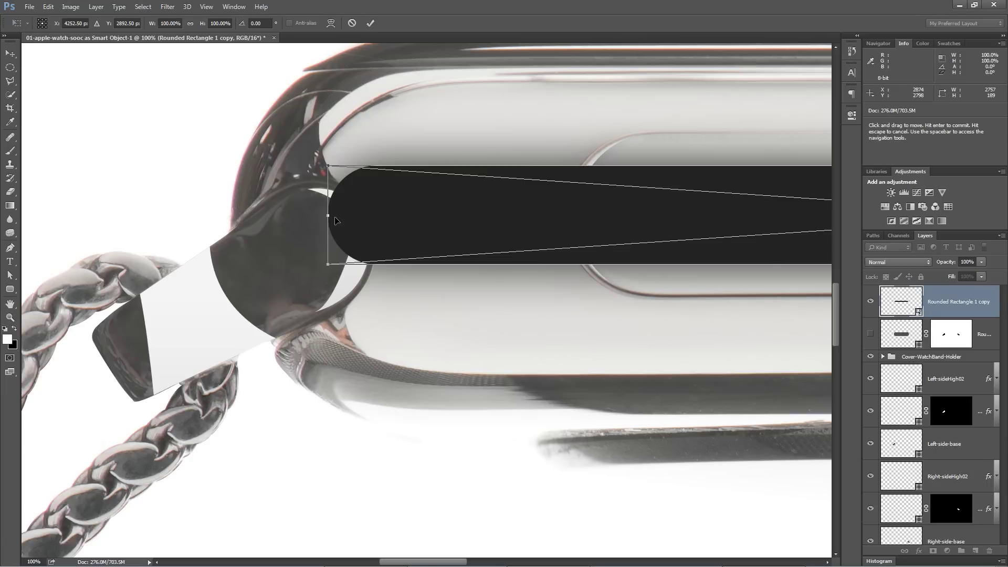
drag(329, 217, 288, 217)
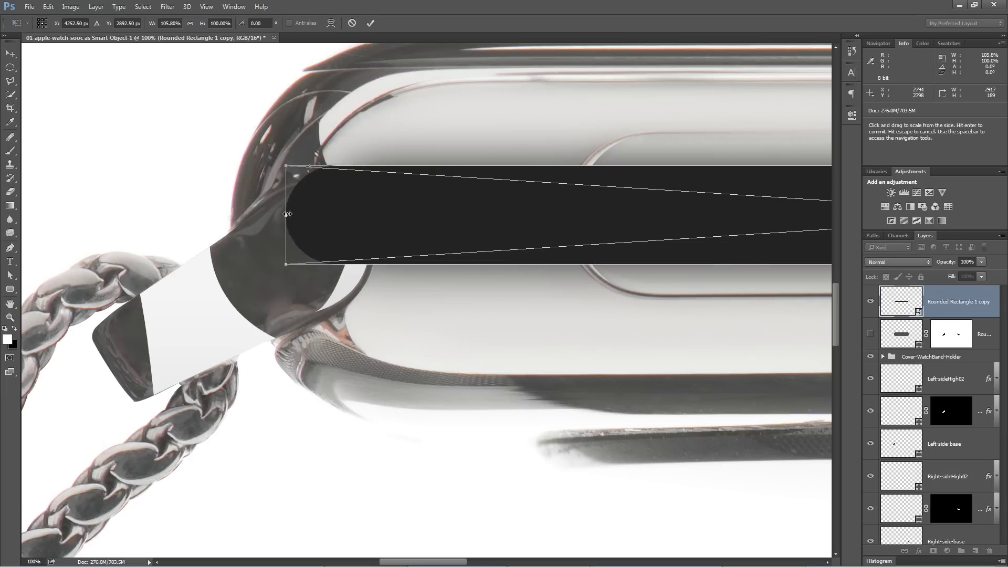
drag(656, 263, 360, 267)
drag(756, 268, 750, 378)
drag(219, 267, 449, 243)
drag(427, 300, 485, 299)
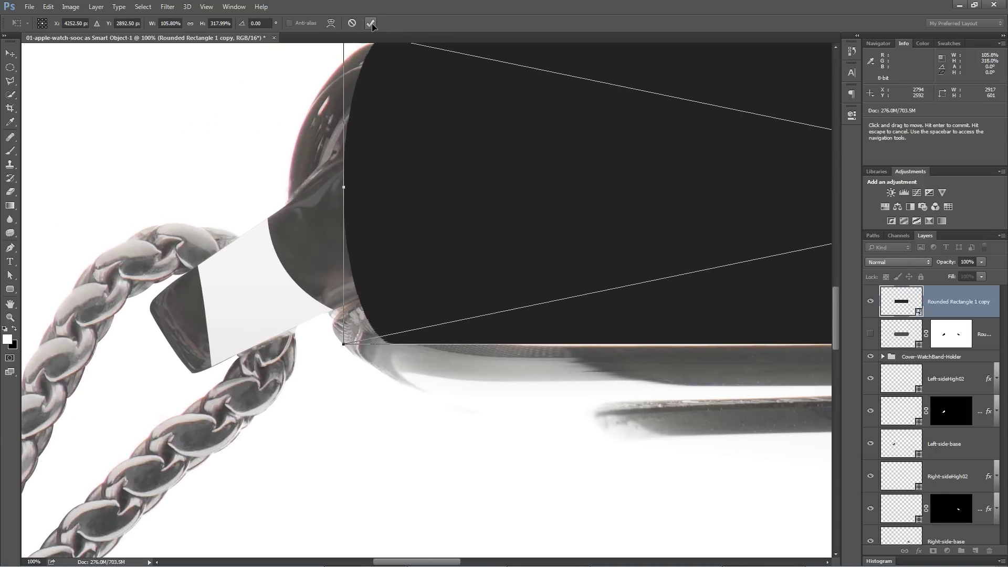
key(Return)
key(z)
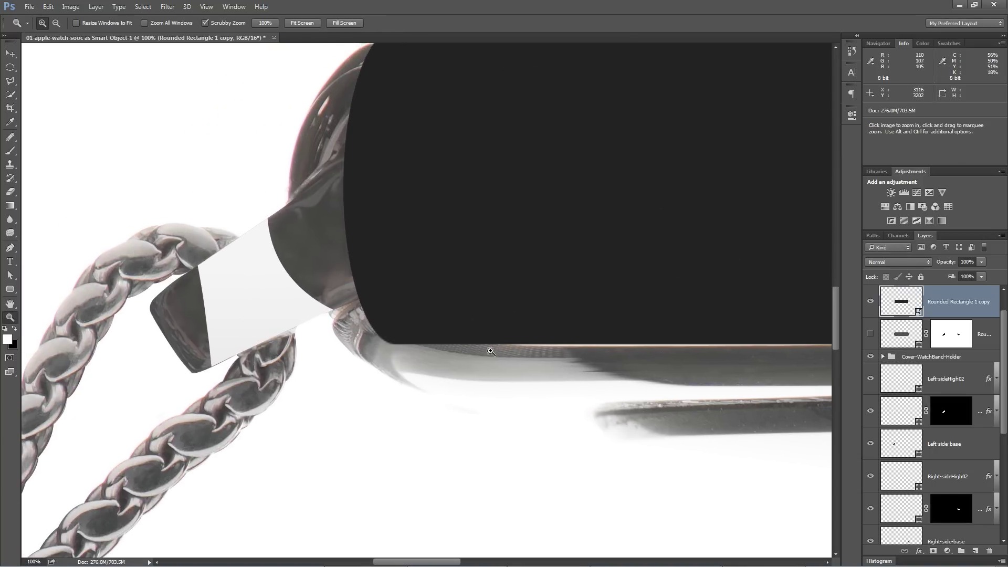
drag(378, 167, 368, 344)
drag(492, 372, 375, 203)
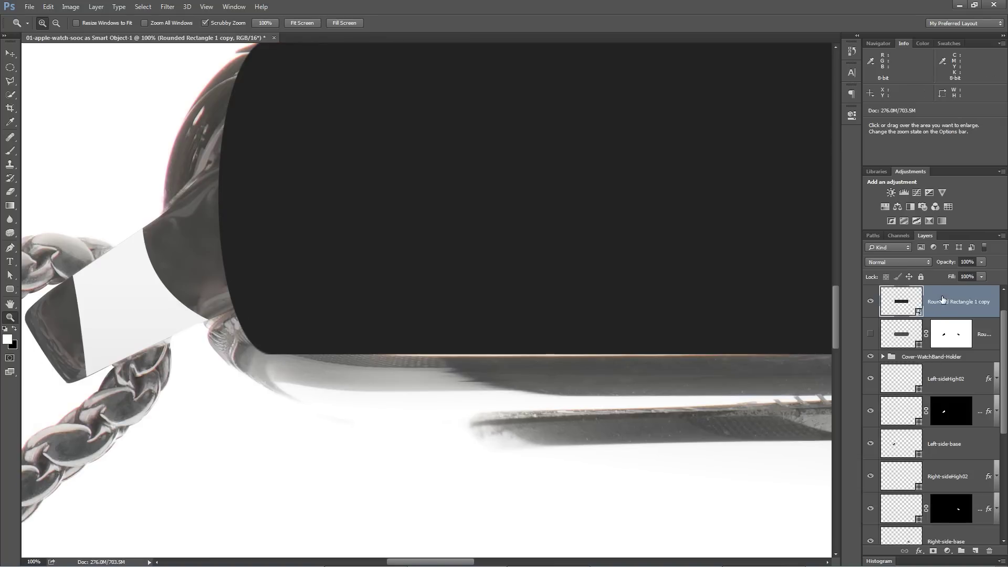
Delete the Rounded Rectangle 1 copy layer and turn the visibility of Rounded Rectangle 2 back on
key(Delete)
drag(360, 263, 499, 333)
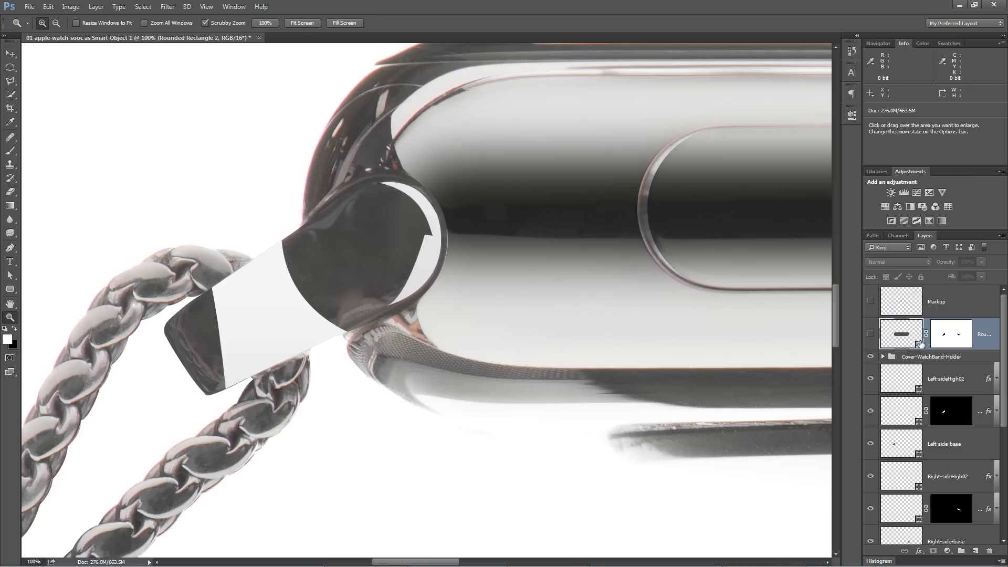
click(869, 333)
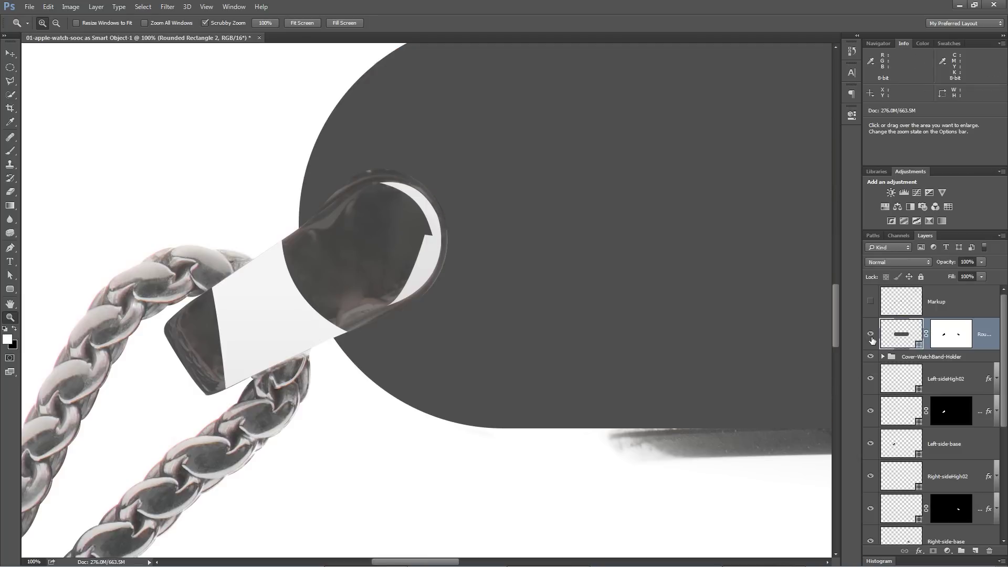
Duplicate the Rounded Rectangle 2 layer and delete the layer mask from the copy
drag(753, 346, 617, 392)
key(ctrl+minus)
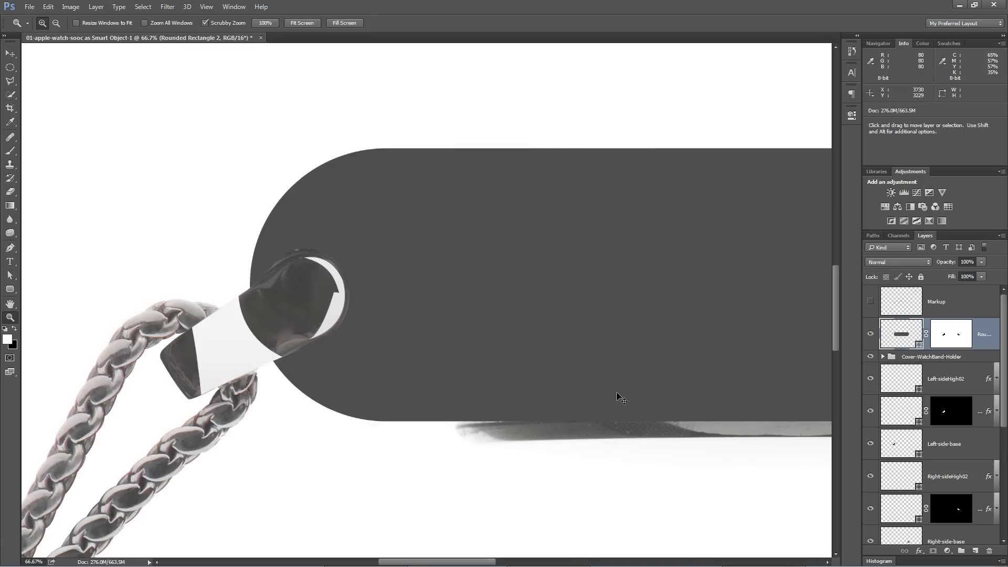
key(ctrl+minus)
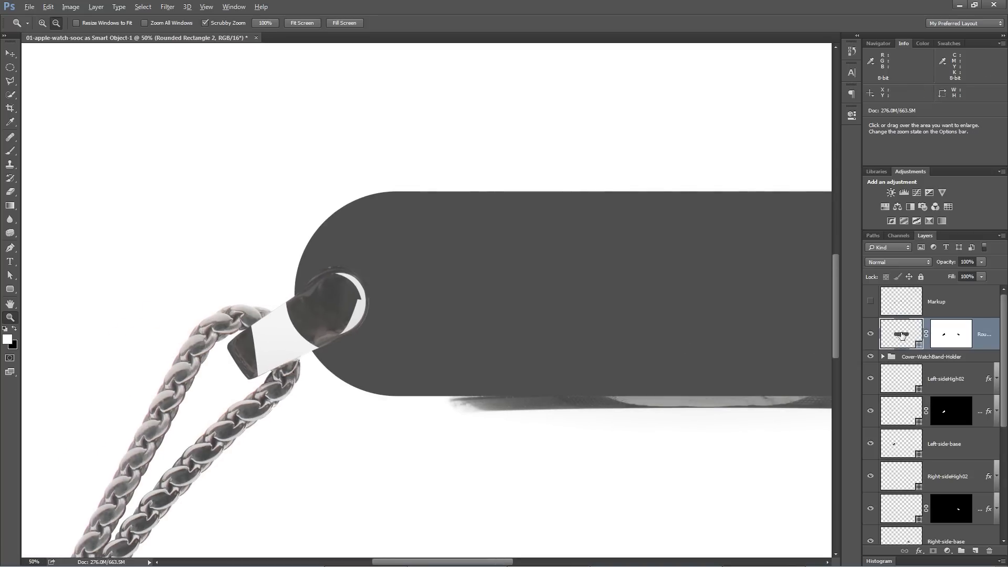
key(ctrl+j)
drag(946, 344, 990, 550)
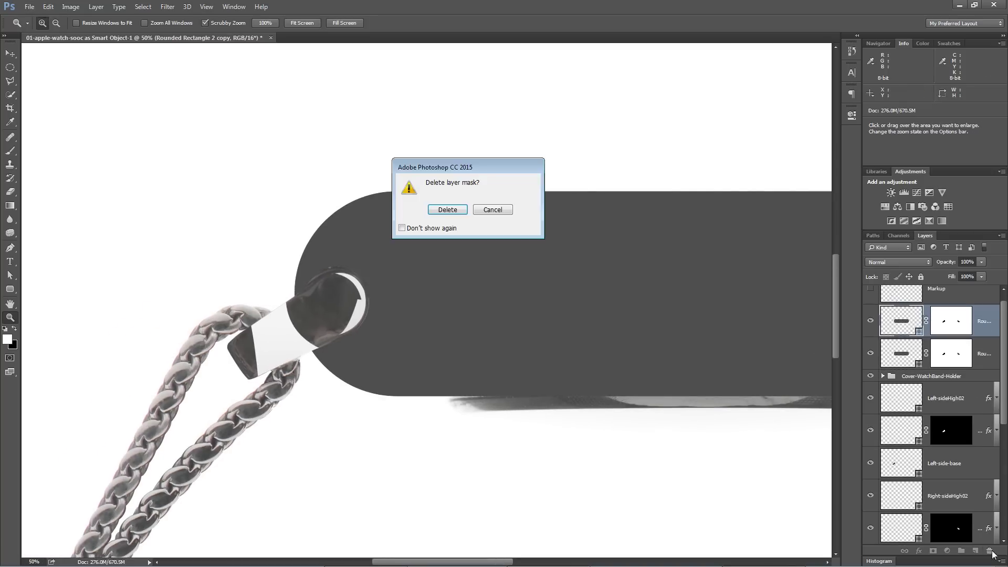
click(449, 211)
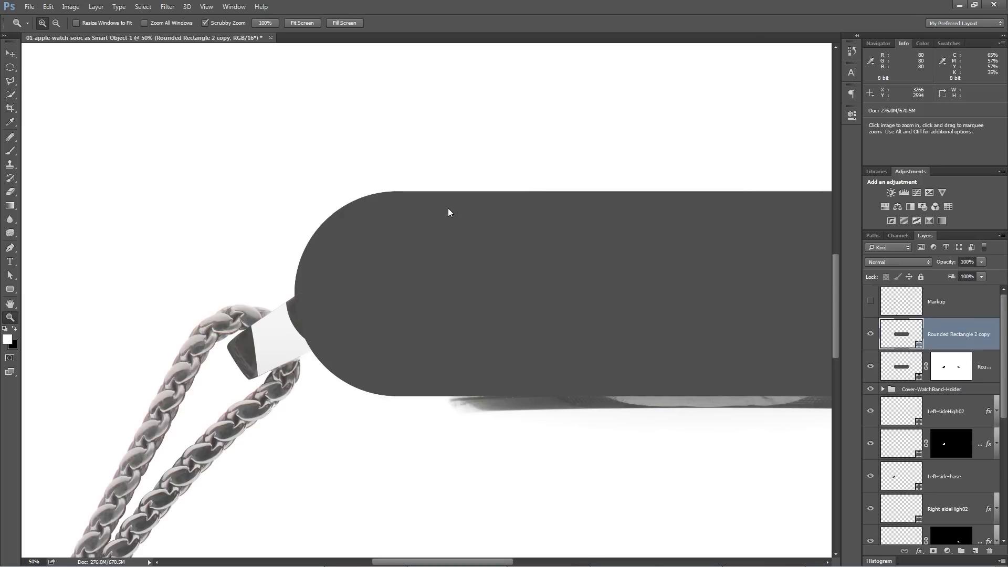
Recolour the Rounded Rectangle 2 copy green (#6bba78)
double_click(908, 332)
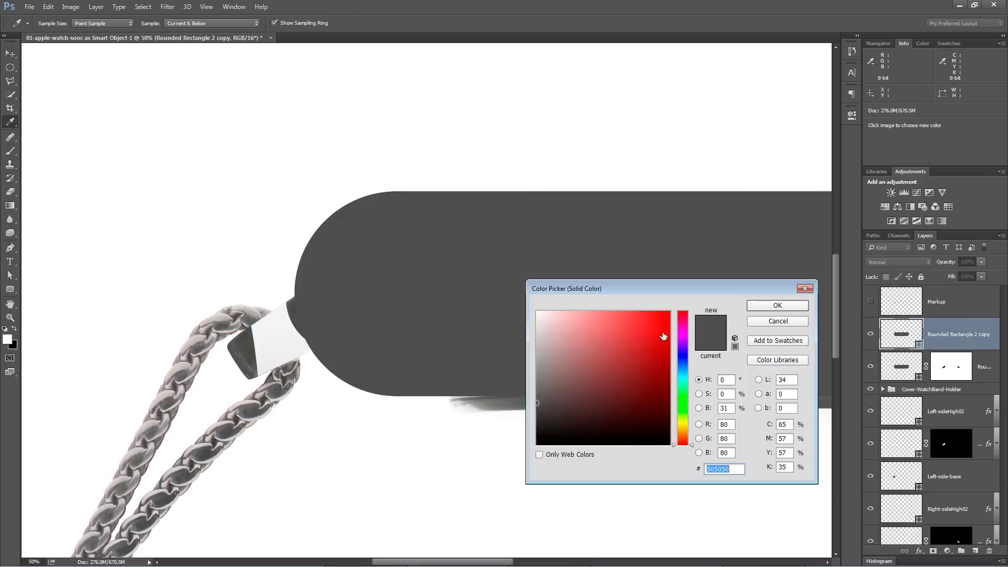
click(664, 393)
click(682, 396)
drag(641, 368, 617, 355)
click(624, 361)
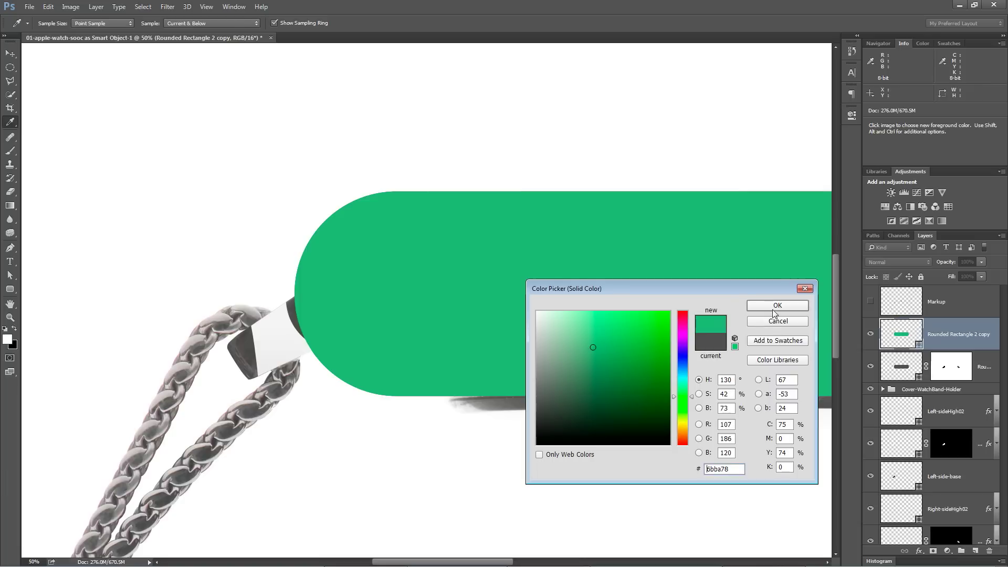
click(777, 305)
key(z)
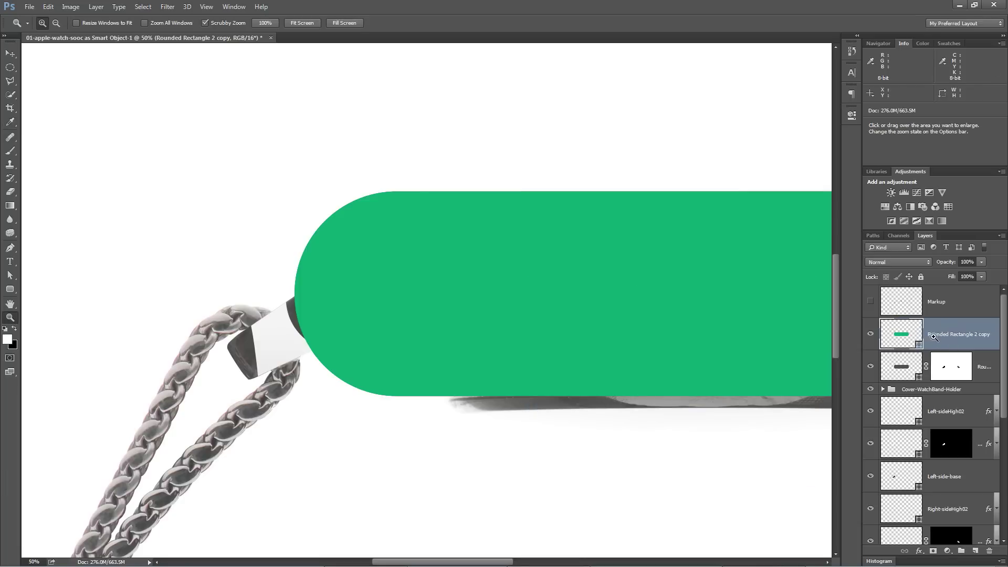
Hide the Rounded Rectangle 2 copy and recolour the masked Rounded Rectangle 2 a medium blue
click(870, 334)
click(895, 351)
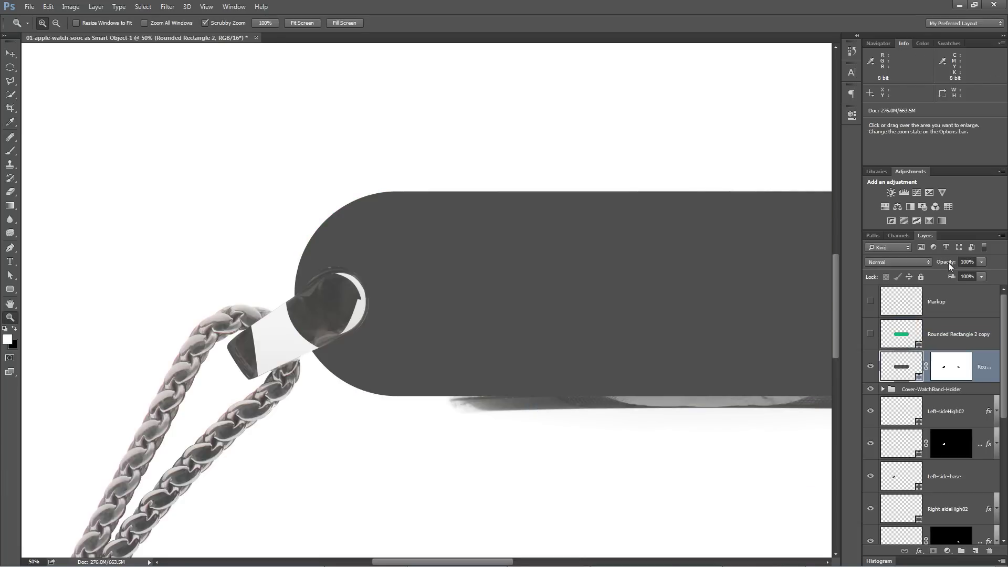
drag(948, 263, 938, 265)
key(ctrl+z)
double_click(904, 369)
click(681, 358)
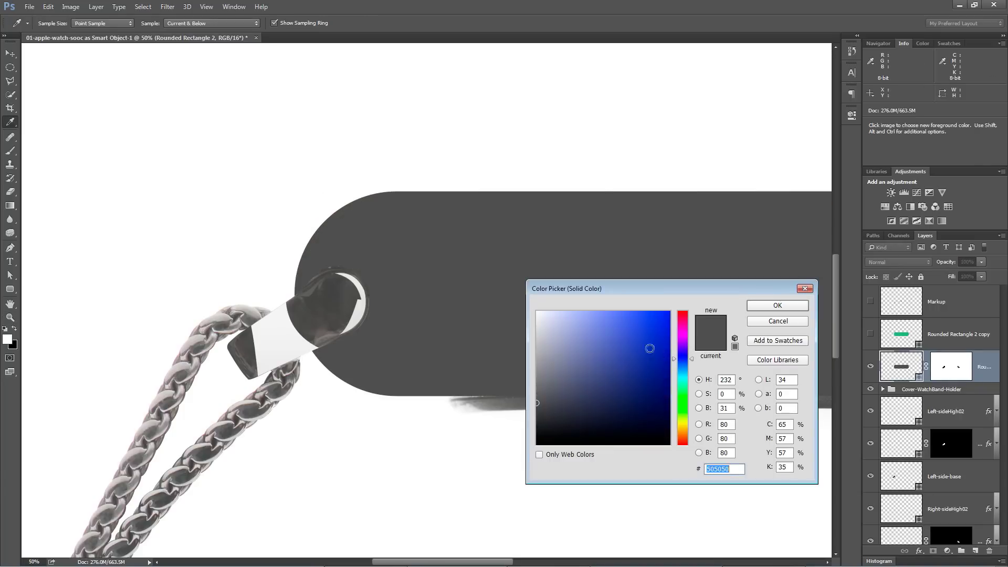
click(607, 333)
click(776, 305)
key(z)
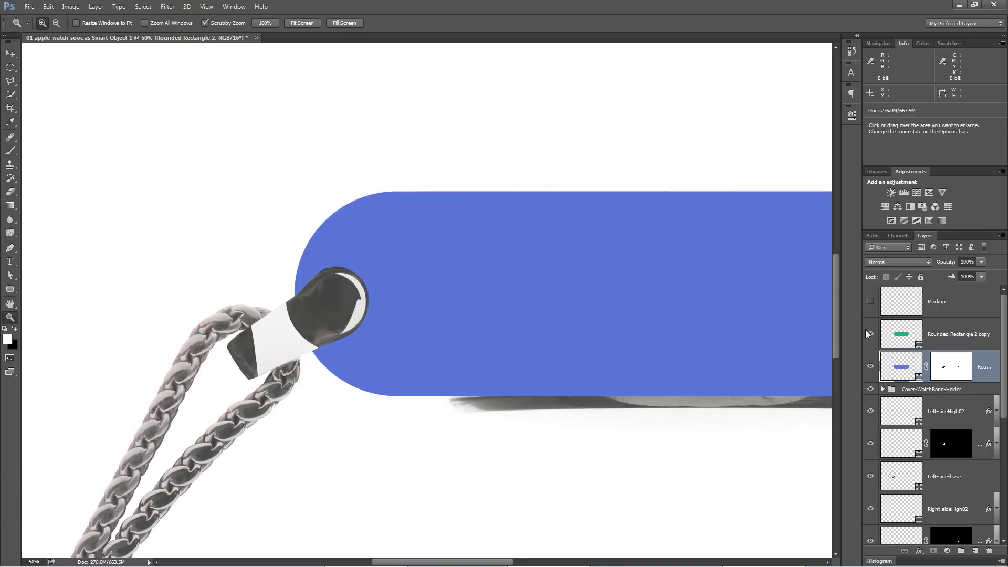
Compare the masked Rounded Rectangle 2 with and without its copy, and lower the original's opacity to 47%
click(870, 333)
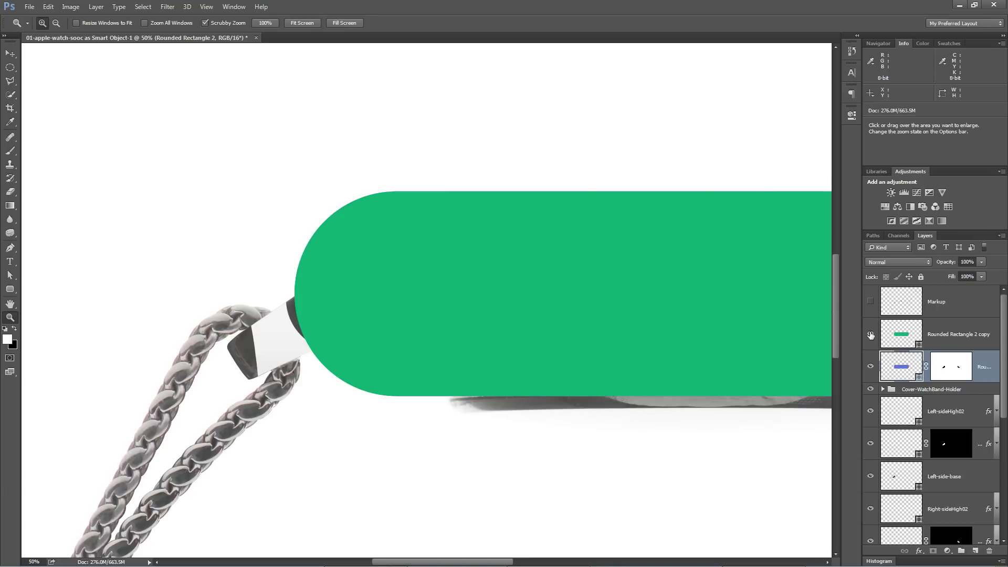
click(870, 333)
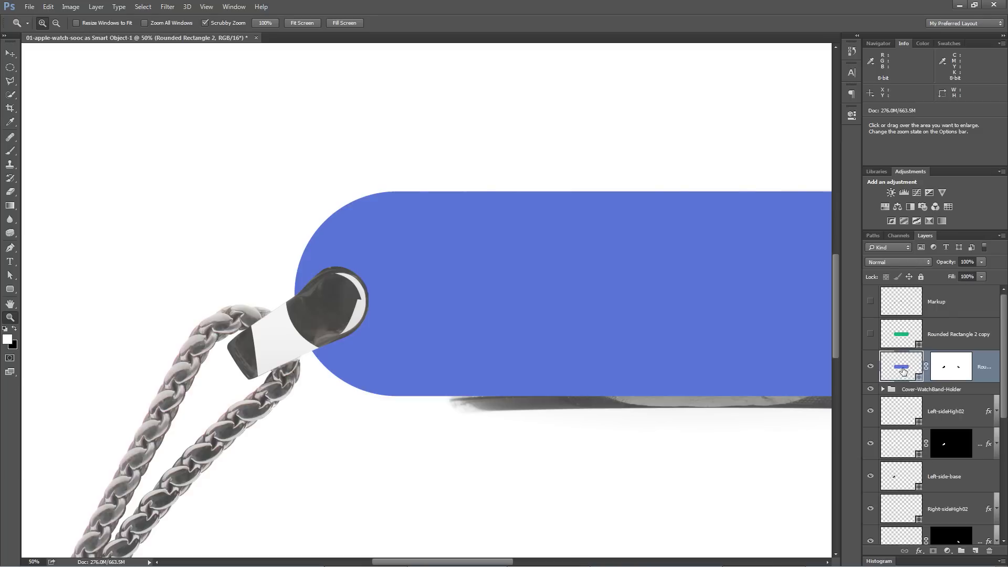
drag(951, 266, 922, 265)
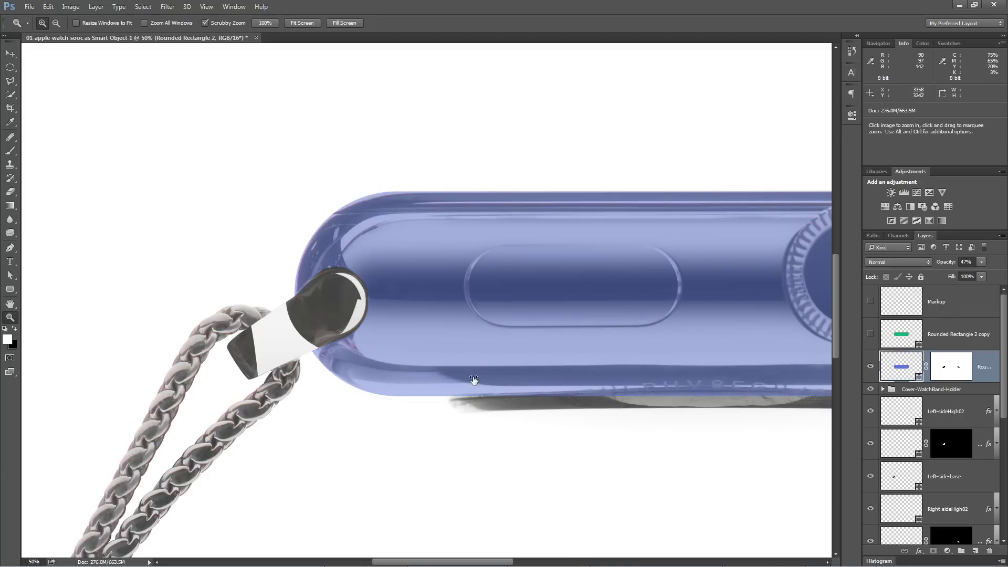
Examine the case's inner edge and end curves through the translucent blue rounded rectangle
click(425, 342)
drag(425, 342, 629, 377)
click(385, 265)
alt+click(431, 313)
alt+click(432, 313)
alt+click(432, 313)
drag(432, 313, 346, 316)
Show the Rounded Rectangle 2 copy and scale it down proportionally about its centre to 2141 × 534 px, fitting the inner band's height
click(871, 334)
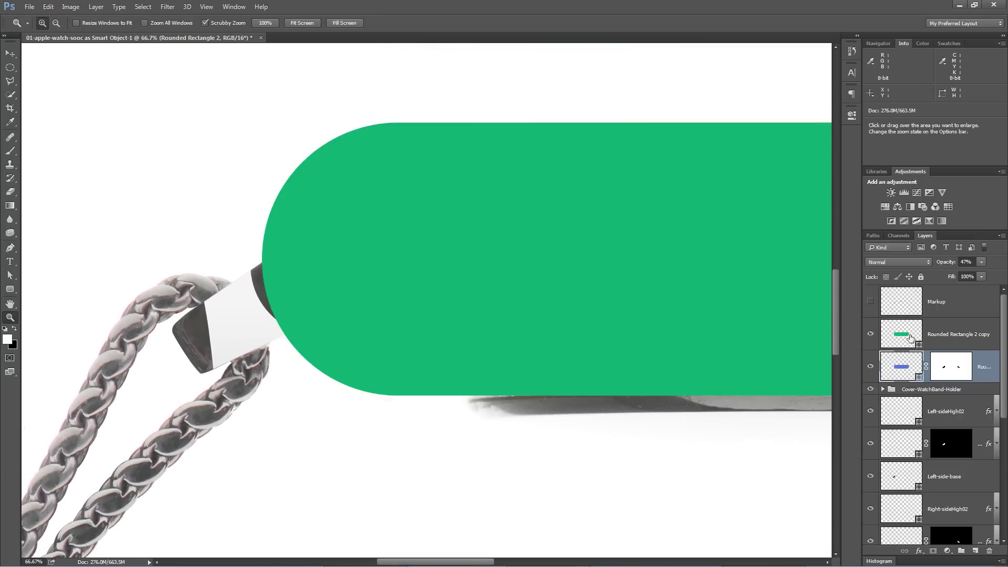
drag(596, 274, 517, 283)
key(ctrl+minus)
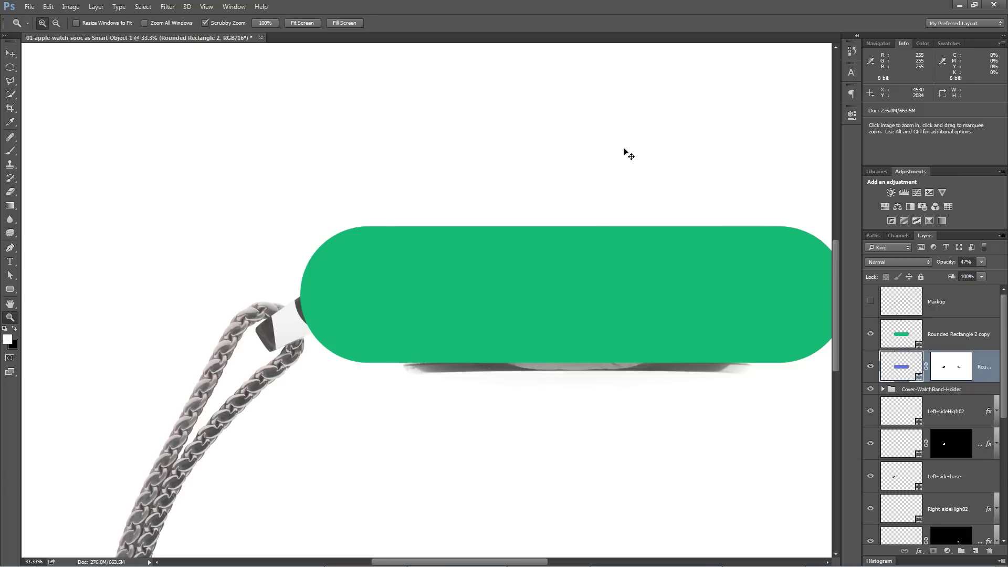
click(953, 334)
key(ctrl+t)
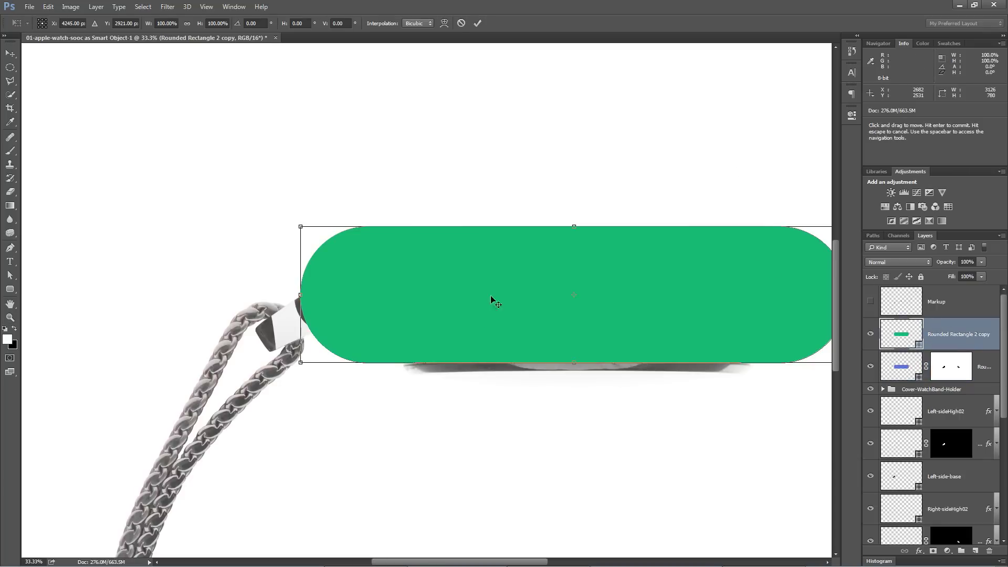
drag(301, 227, 373, 295)
key(ctrl+plus)
key(ctrl+plus)
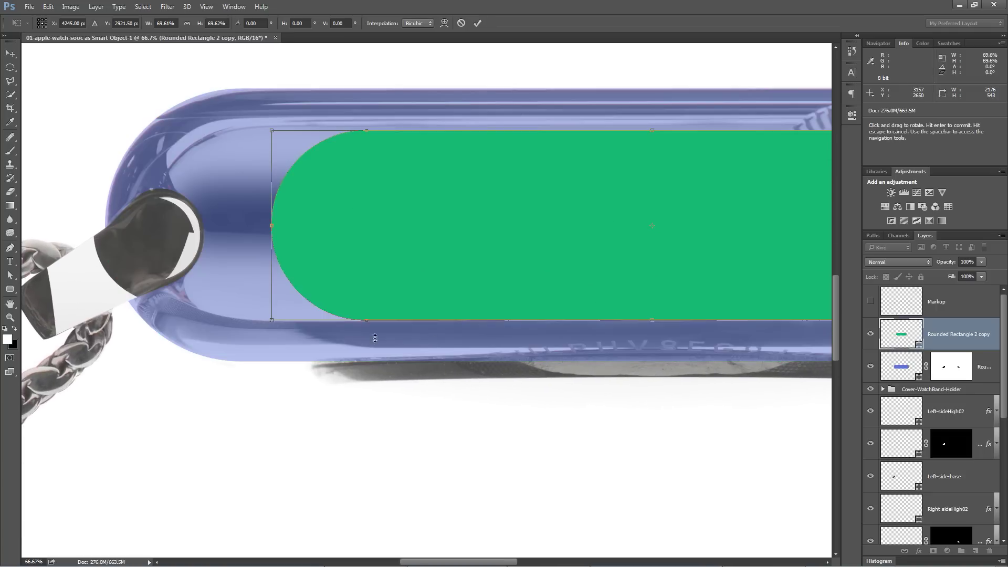
drag(685, 304, 385, 336)
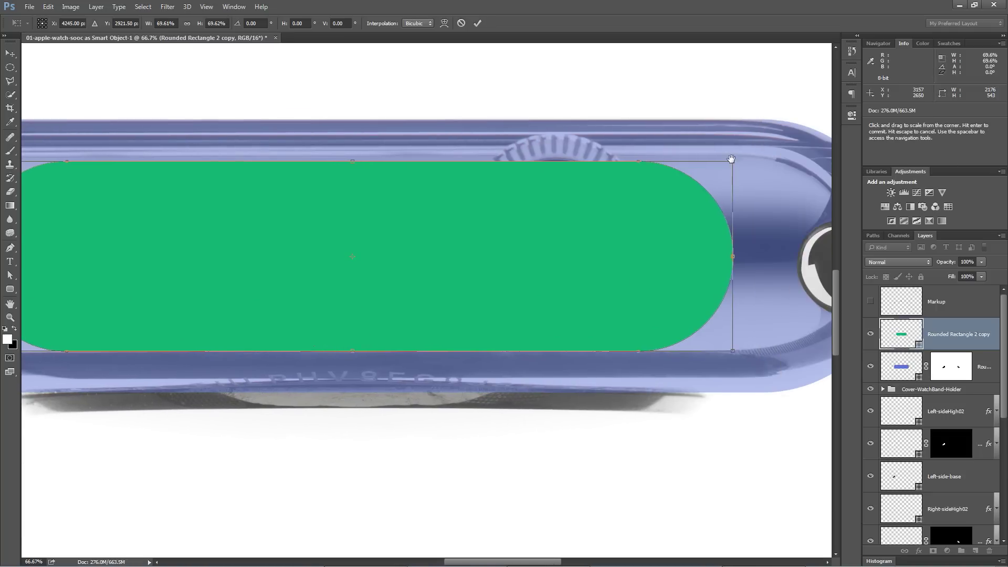
drag(736, 159, 726, 163)
key(Return)
key(z)
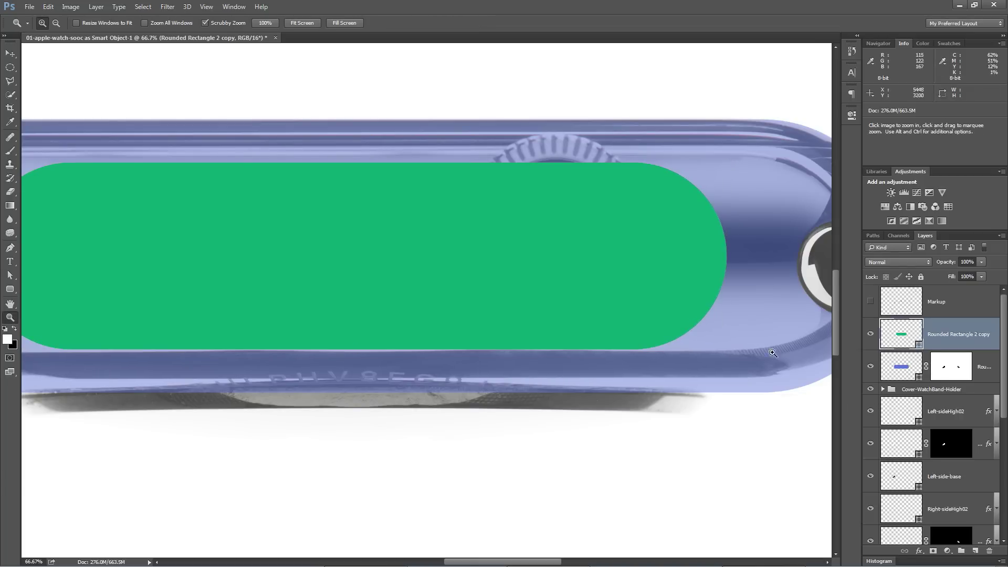
Select the anchor points at the green shape's right end and nudge them outward to match the case's inner curve, making it 2471 px wide
drag(681, 289, 487, 318)
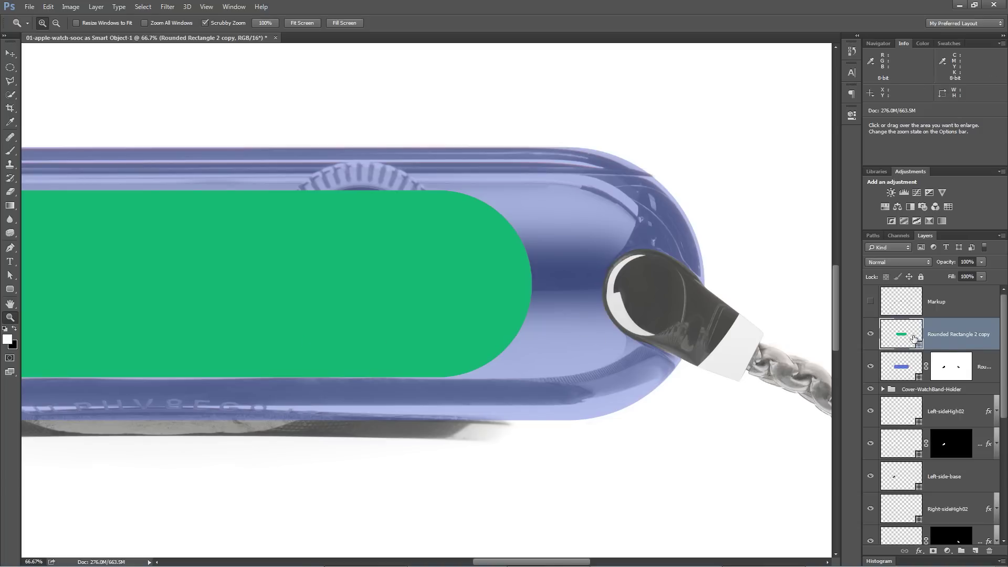
click(10, 275)
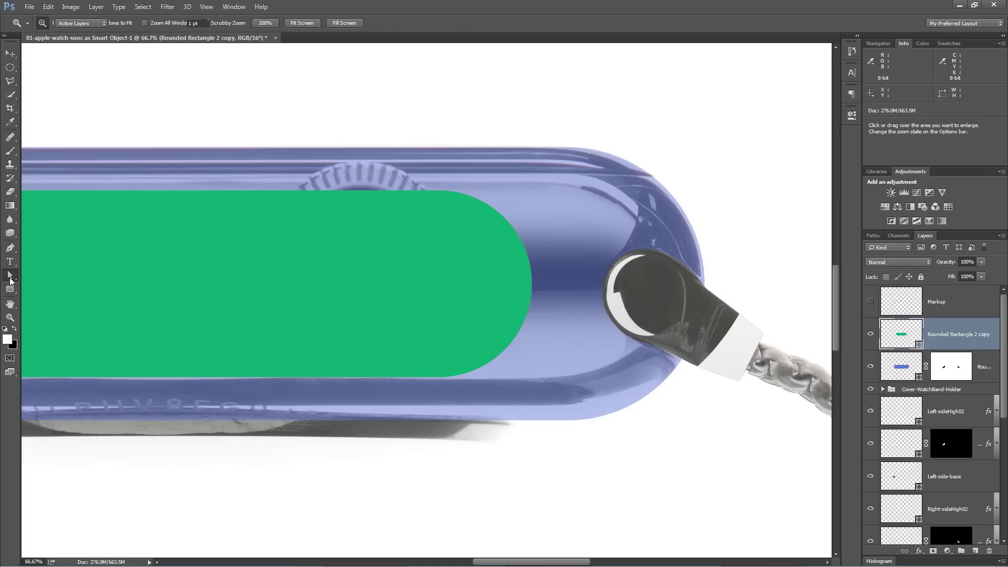
click(45, 285)
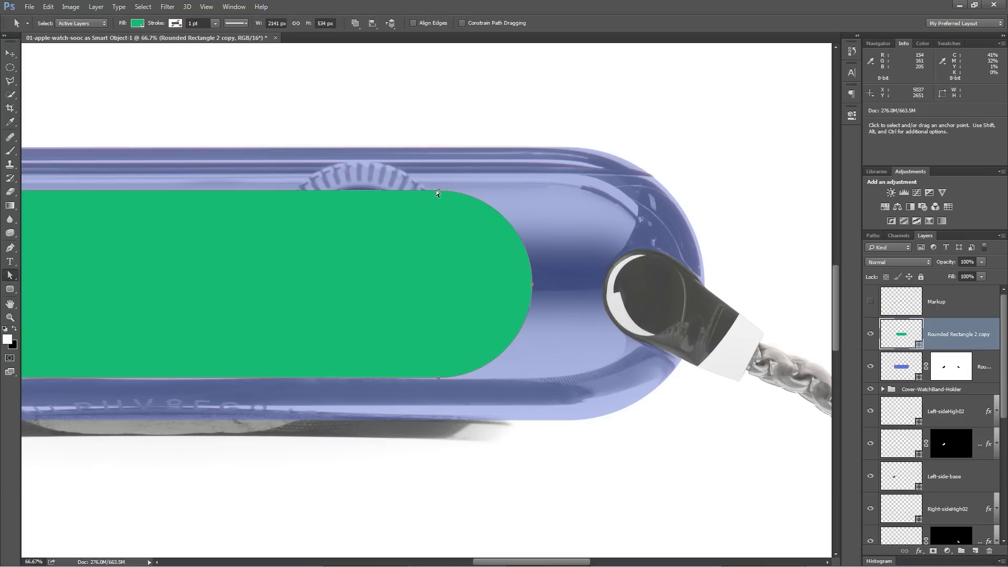
click(438, 191)
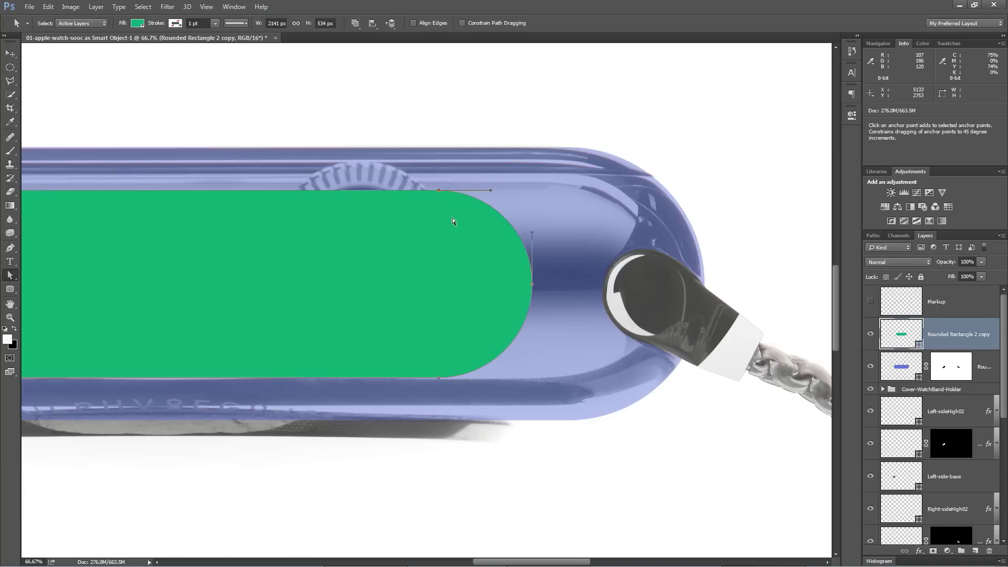
shift+click(532, 285)
key(shift+Right)
key(shift+Right)
key(shift+Right)
key(shift+Right)
key(shift+Right)
key(shift+Right)
key(shift+Right)
key(shift+Right)
key(shift+Right)
key(shift+Right)
key(shift+Right)
key(shift+Right)
key(shift+Right)
key(shift+Right)
key(shift+Right)
key(shift+Right)
key(shift+Right)
key(shift+Right)
key(shift+Right)
key(shift+Right)
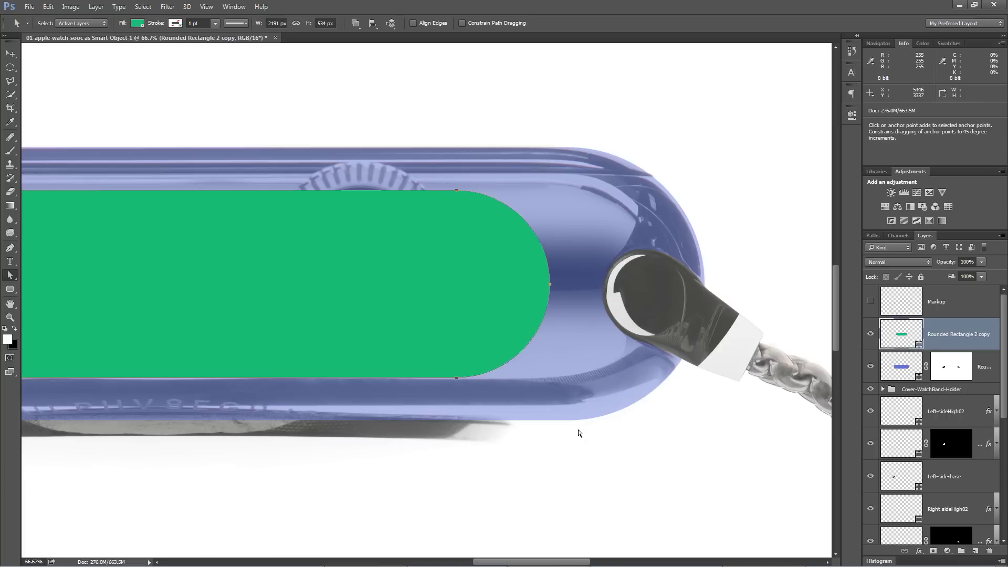
key(shift+Right)
key(shift+Right)
key(shift+Right)
key(shift+Right)
key(shift+Right)
key(shift+Right)
key(shift+Right)
key(shift+Right)
key(shift+Right)
key(shift+Right)
key(shift+Right)
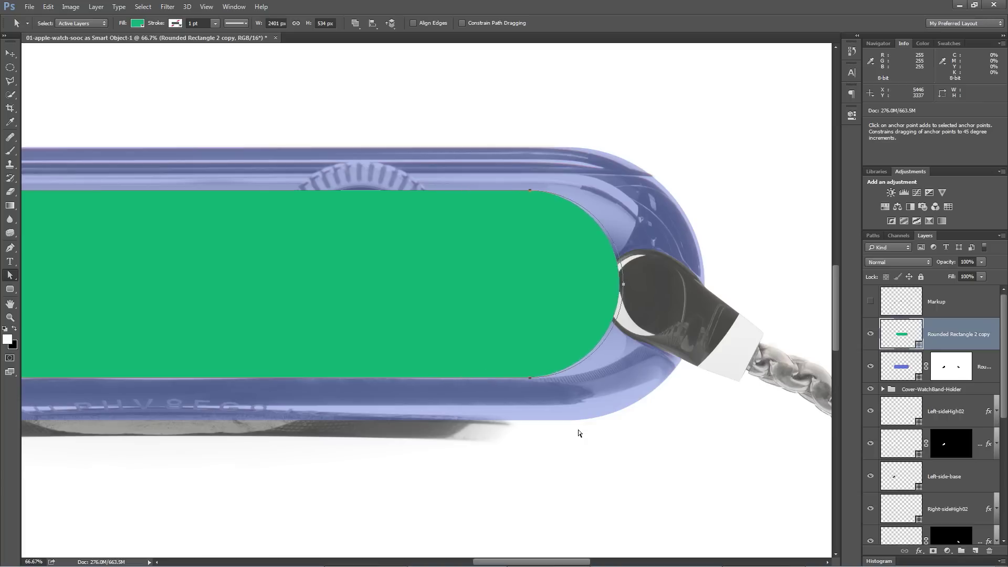
key(shift+Right)
key(shift+Right)
key(shift+Right)
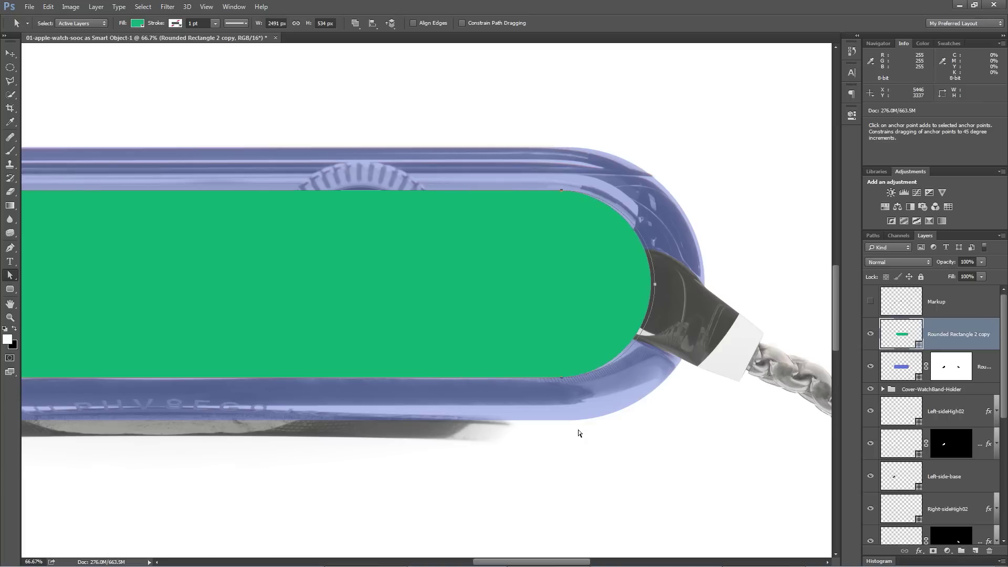
key(shift+Right)
key(shift+Right)
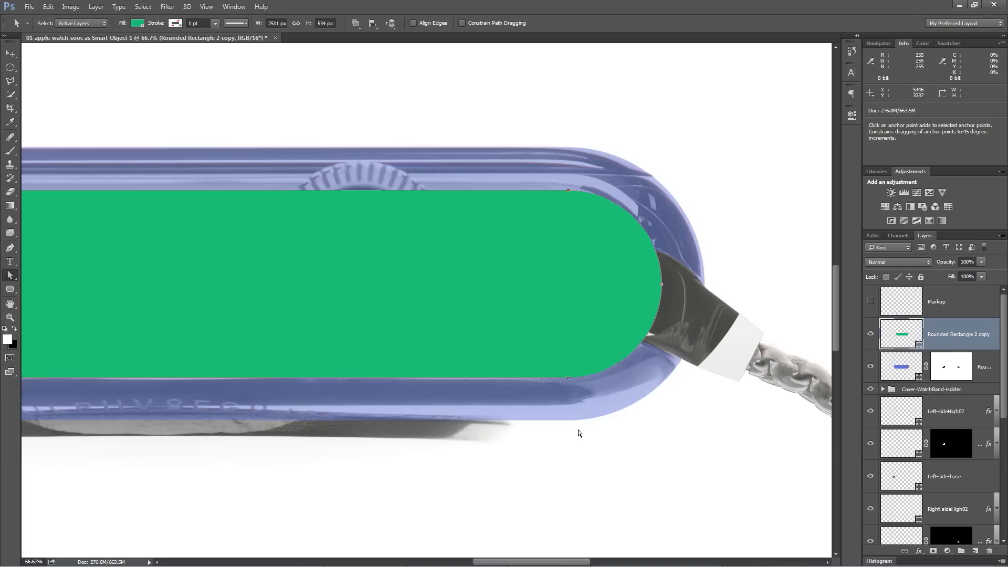
key(shift+Left)
key(shift+Left)
key(shift+Left)
key(shift+Left)
key(shift+Left)
key(shift+Left)
key(shift+Left)
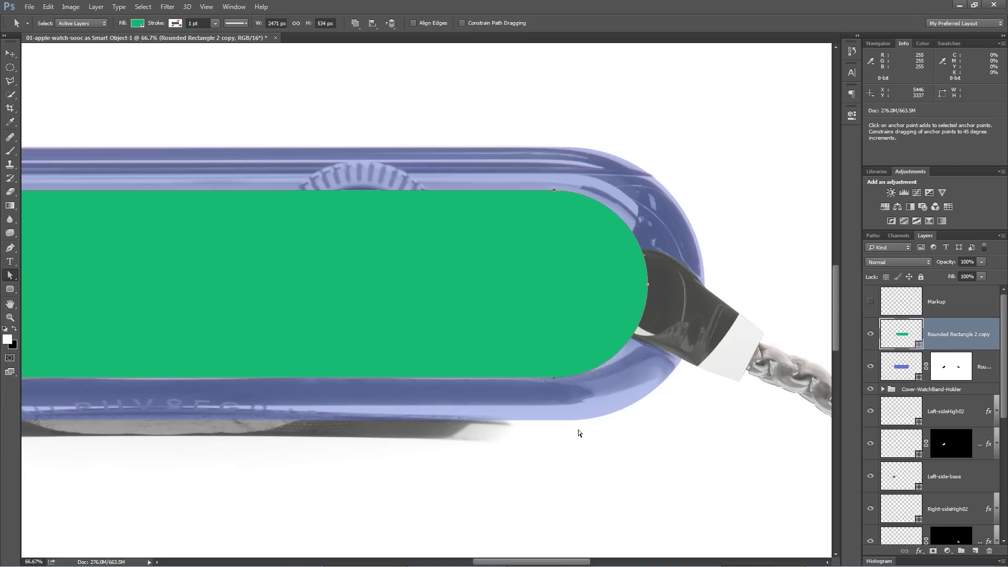
Nudge the selected anchor points at the green shape's right end horizontally until the shape is 2441 px wide
key(shift+Right)
key(shift+Right)
key(shift+Right)
key(shift+Right)
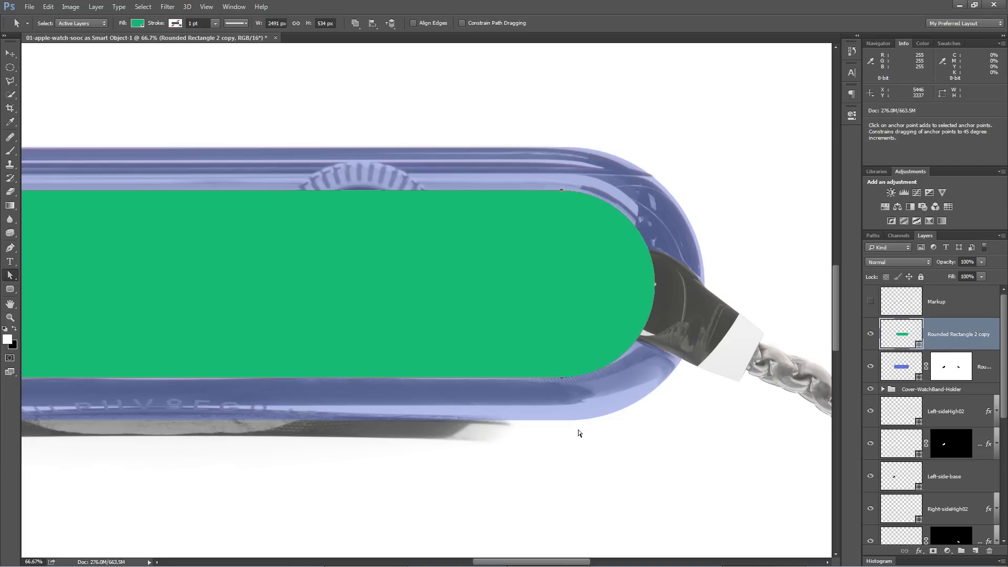
key(shift+Left)
key(shift+Left)
key(shift+Left)
key(shift+Left)
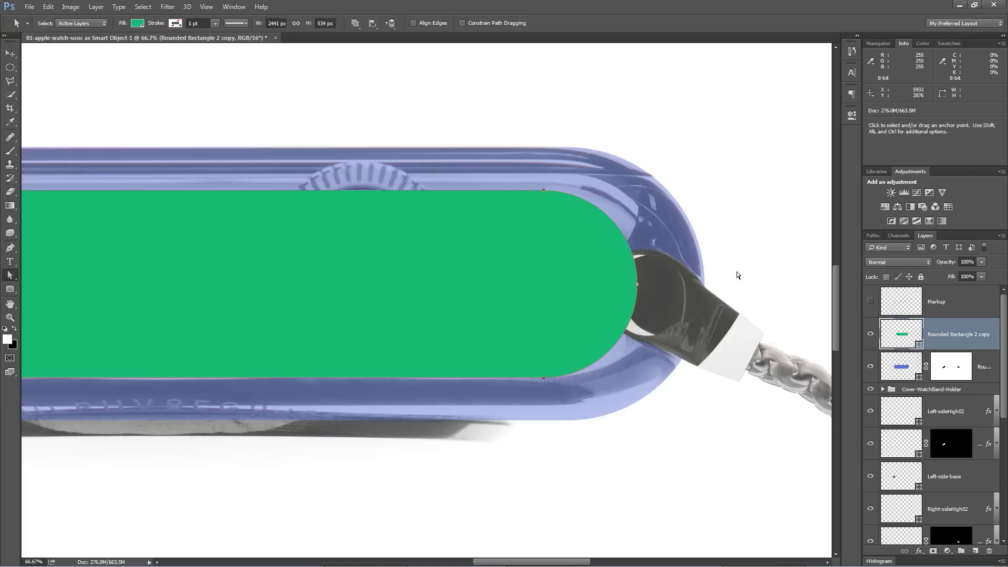
Convert the green live shape to a regular path and nudge only its rightmost anchor point outward until the shape is 2561 px wide
click(637, 284)
key(shift+Right)
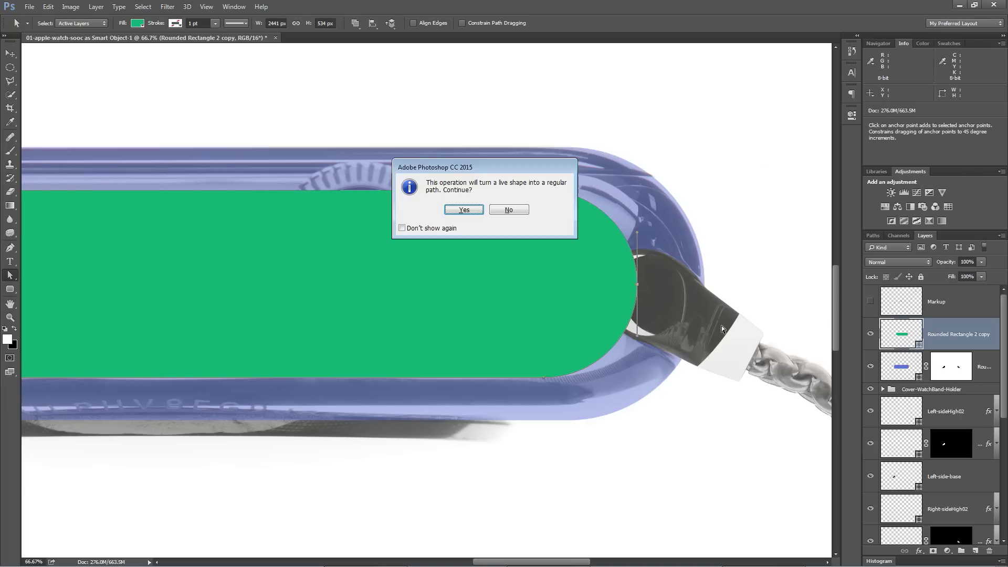
click(464, 210)
key(shift+Right)
key(shift+Right)
key(shift+Right)
key(shift+Right)
key(shift+Right)
key(shift+Right)
key(shift+Right)
key(shift+Right)
key(shift+Right)
key(shift+Right)
key(shift+Right)
key(shift+Right)
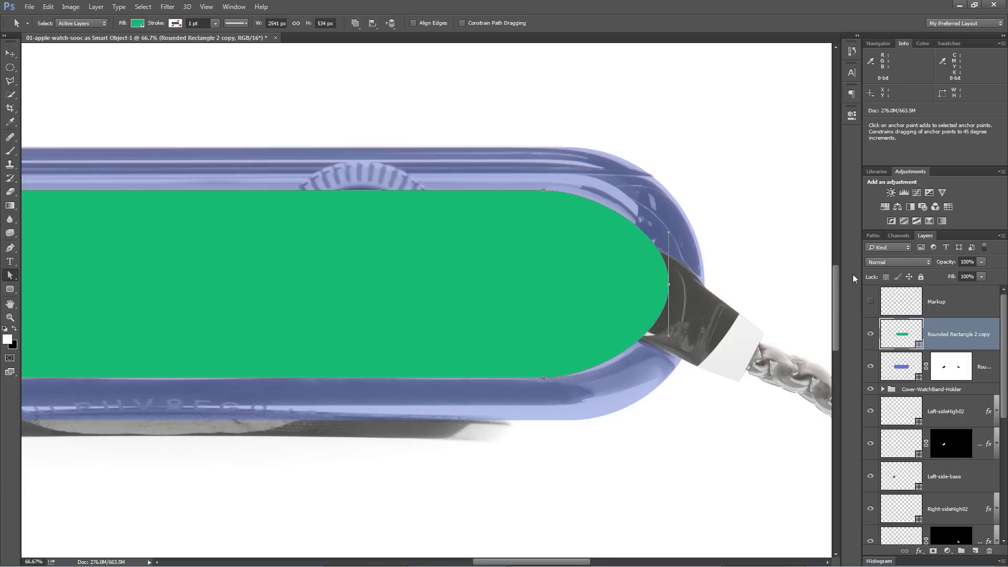
key(shift+Left)
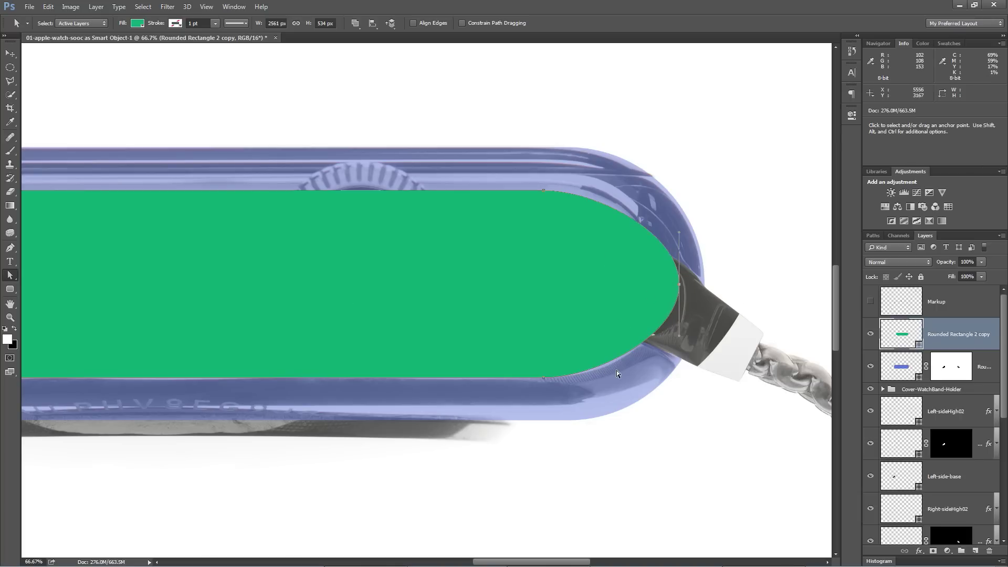
Select the three anchor points at the green shape's left end and nudge them outward together until the shape is 2901 px wide
scroll(642, 354, left, 10)
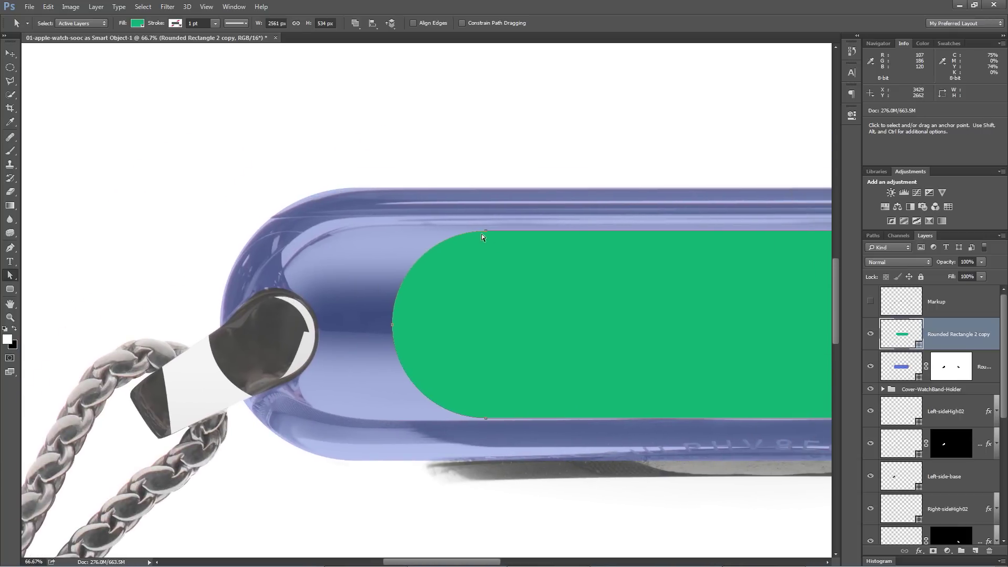
click(485, 231)
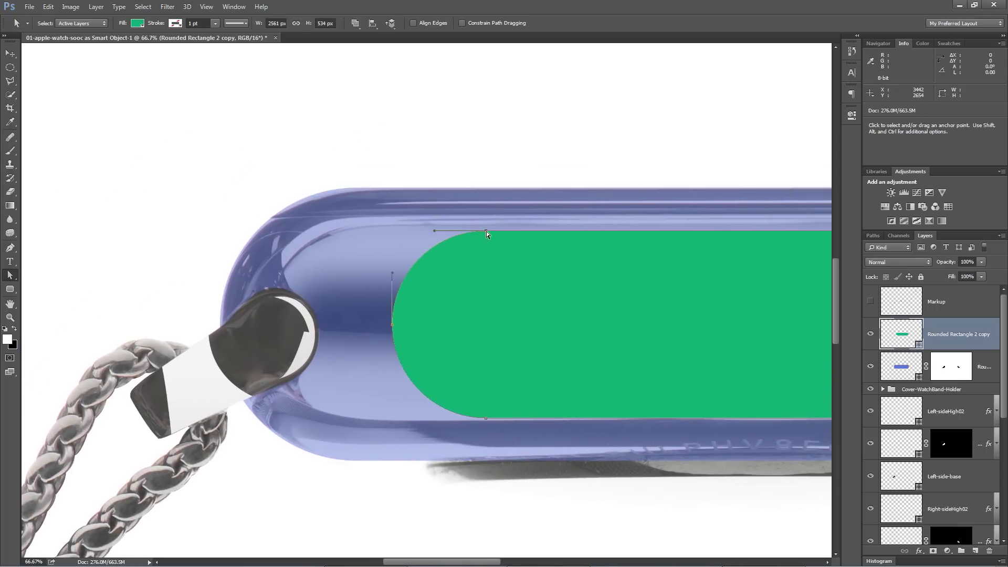
shift+click(392, 324)
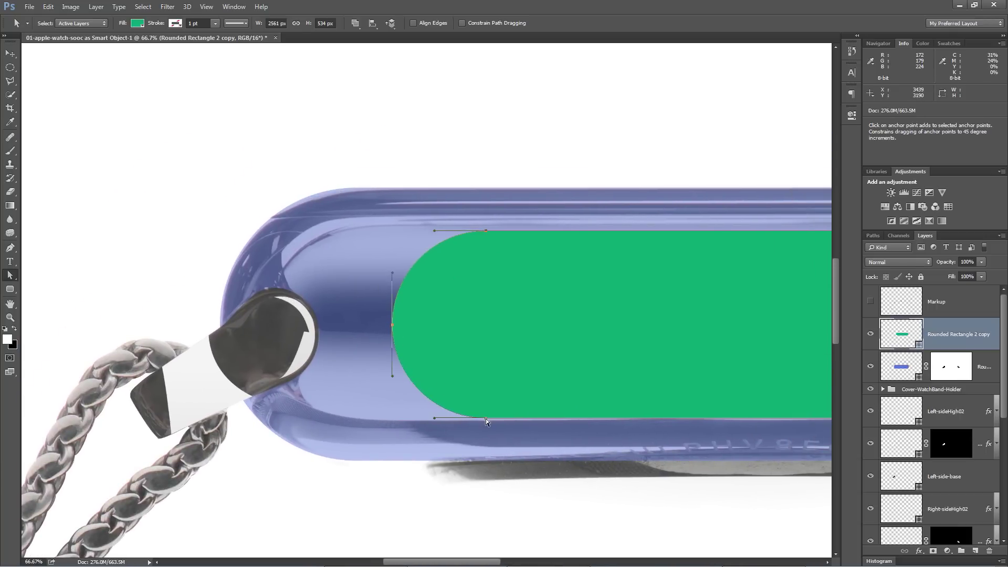
key(shift+Left)
key(shift+Left)
key(shift+Left)
key(shift+Left)
key(shift+Left)
key(shift+Left)
key(shift+Left)
key(shift+Left)
key(shift+Left)
key(shift+Left)
key(shift+Left)
key(shift+Left)
key(shift+Left)
key(shift+Left)
key(shift+Left)
key(shift+Left)
key(shift+Left)
key(shift+Left)
key(shift+Left)
key(shift+Left)
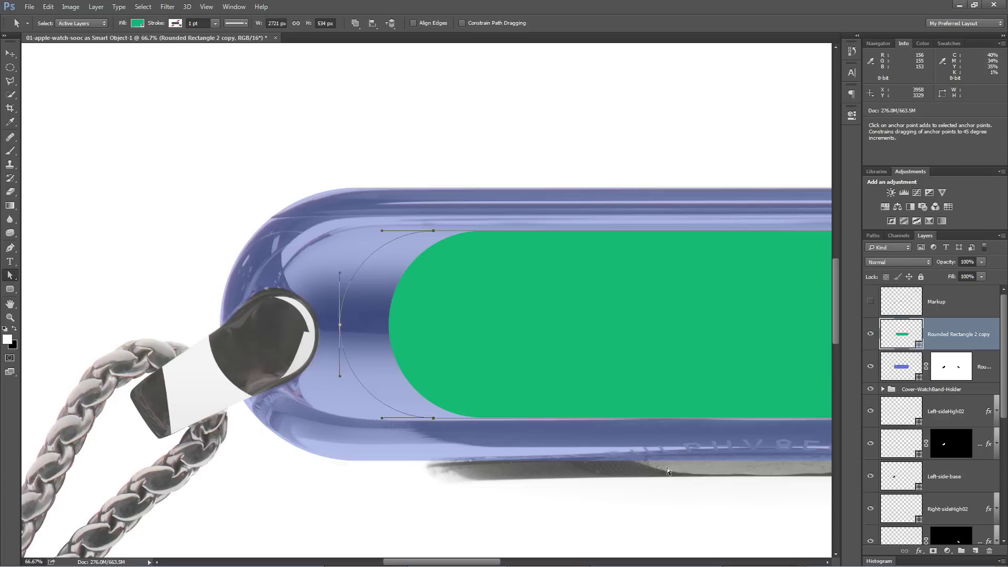
key(shift+Left)
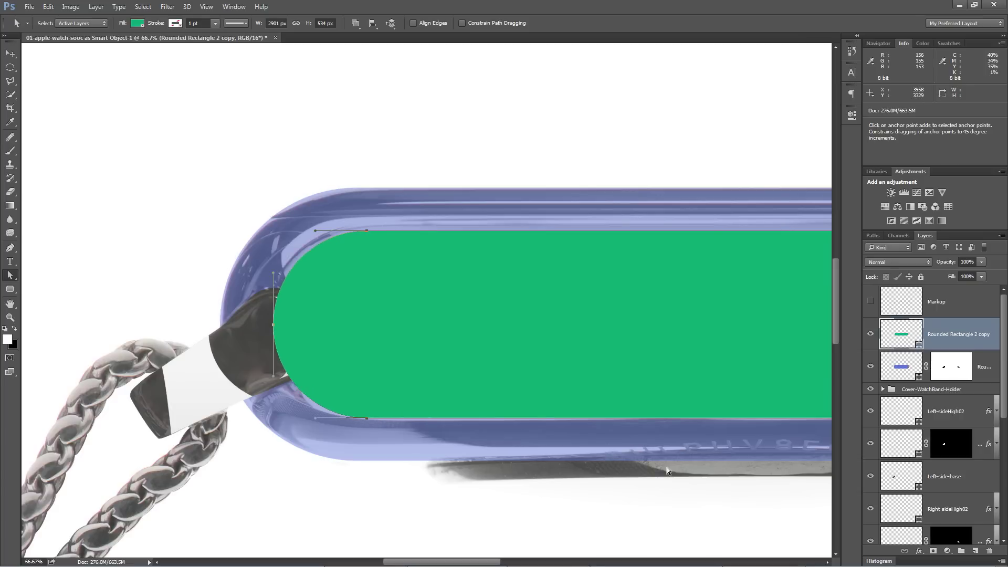
Select only the green shape's leftmost anchor point and nudge it to follow the case's inner curve, making the shape 2971 px wide
click(273, 326)
key(shift+Left)
key(shift+Left)
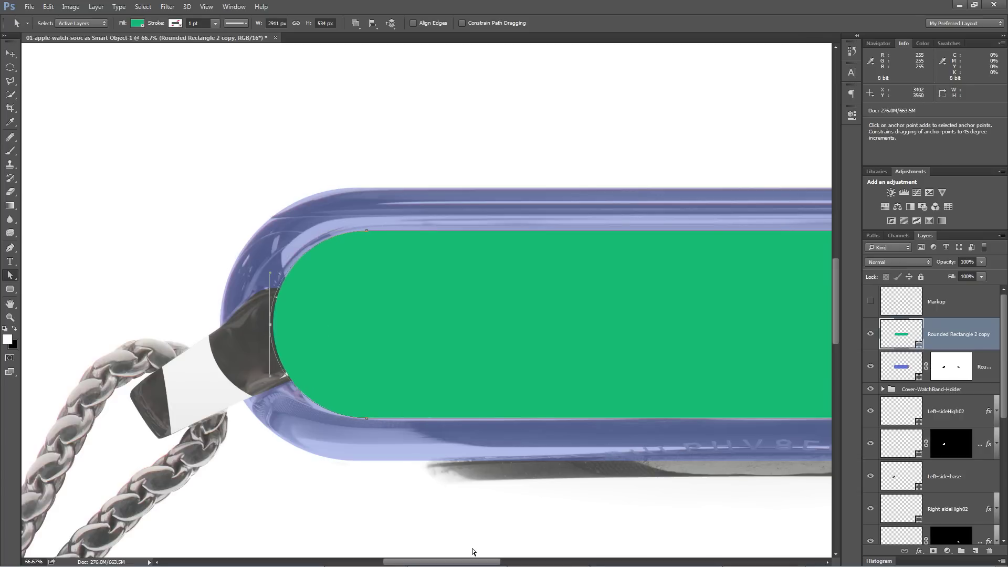
key(shift+Left)
key(shift+Left)
key(shift+Left)
key(shift+Left)
key(shift+Left)
key(shift+Left)
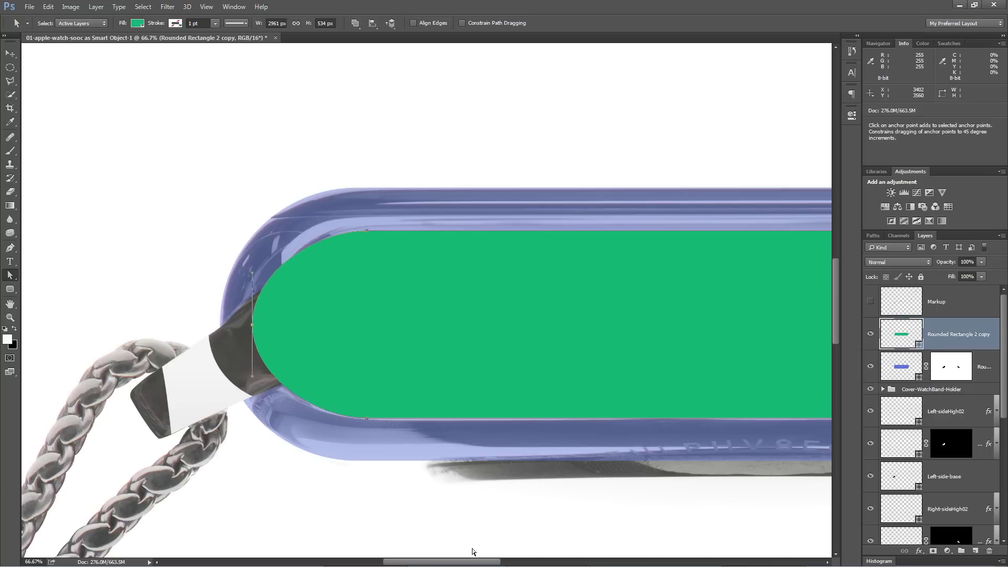
key(shift+Left)
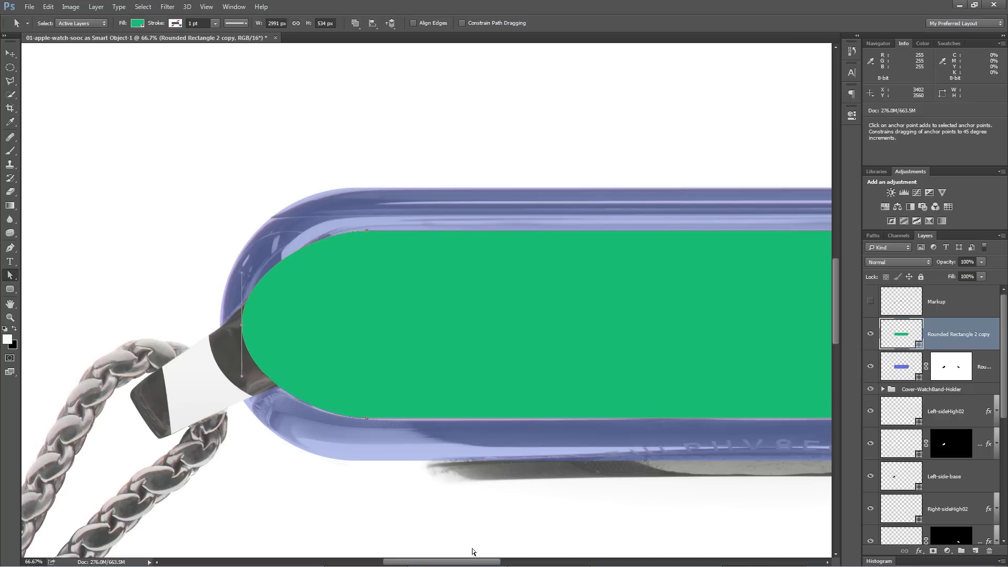
key(shift+Left)
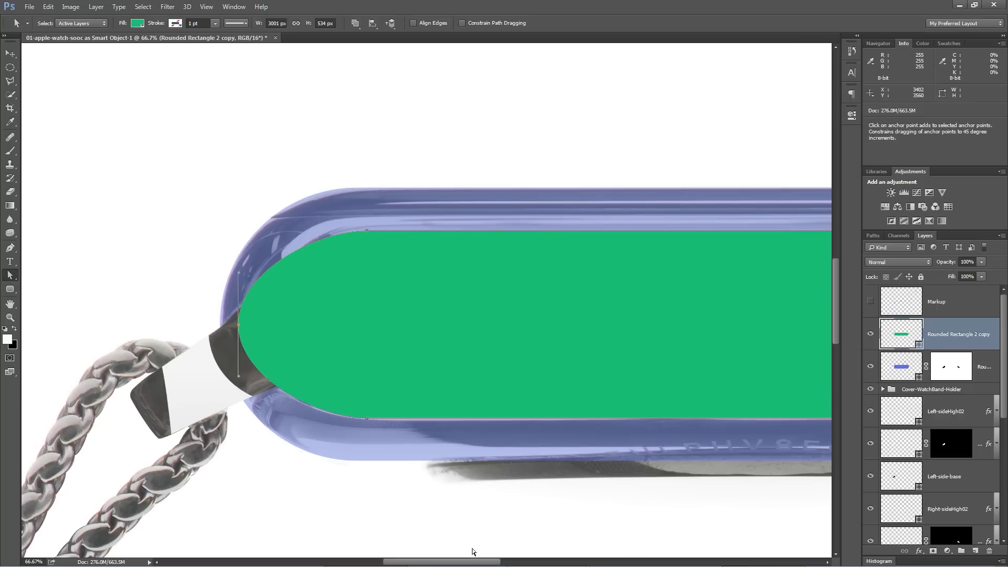
key(shift+Right)
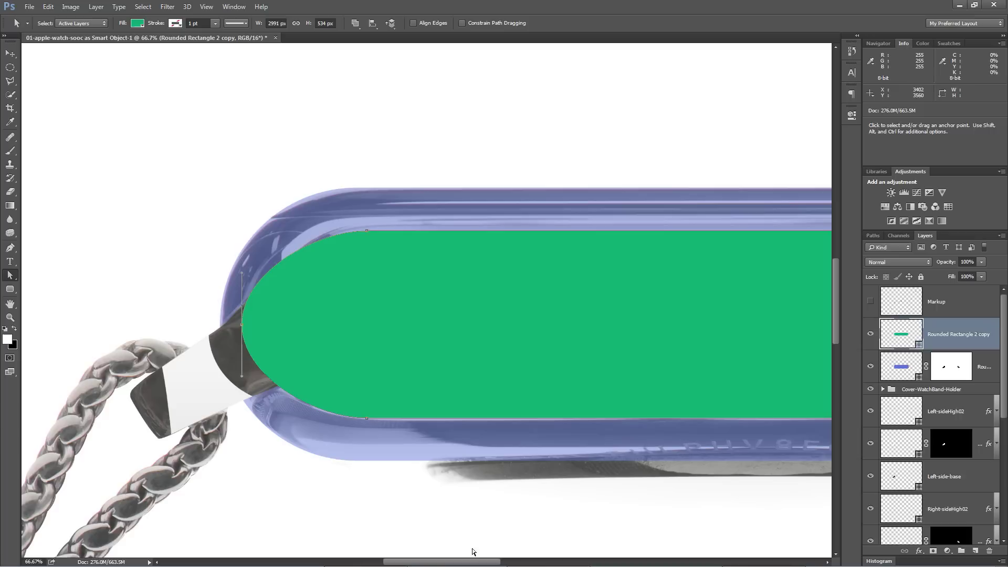
key(shift+Right)
key(shift+Right)
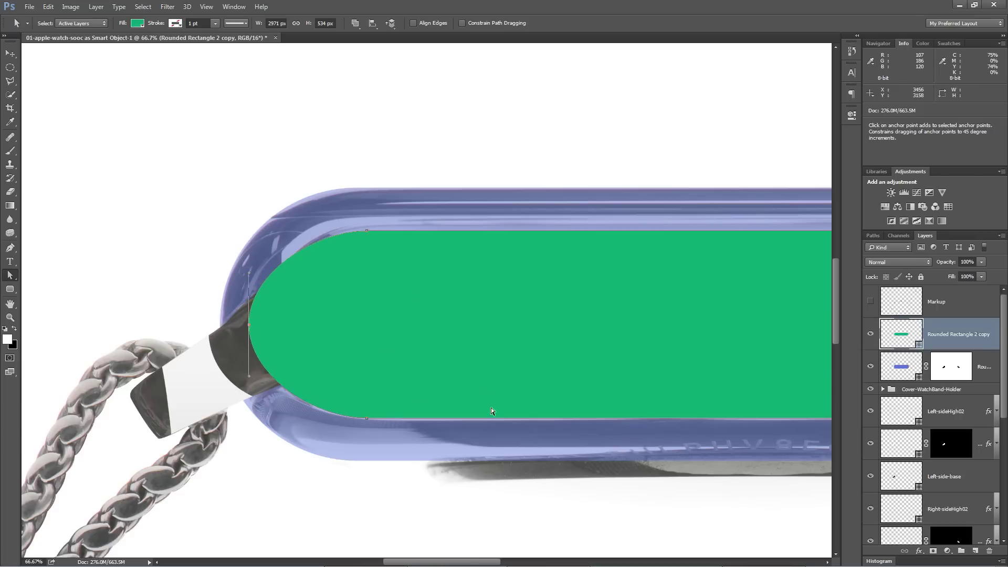
drag(588, 313, 204, 278)
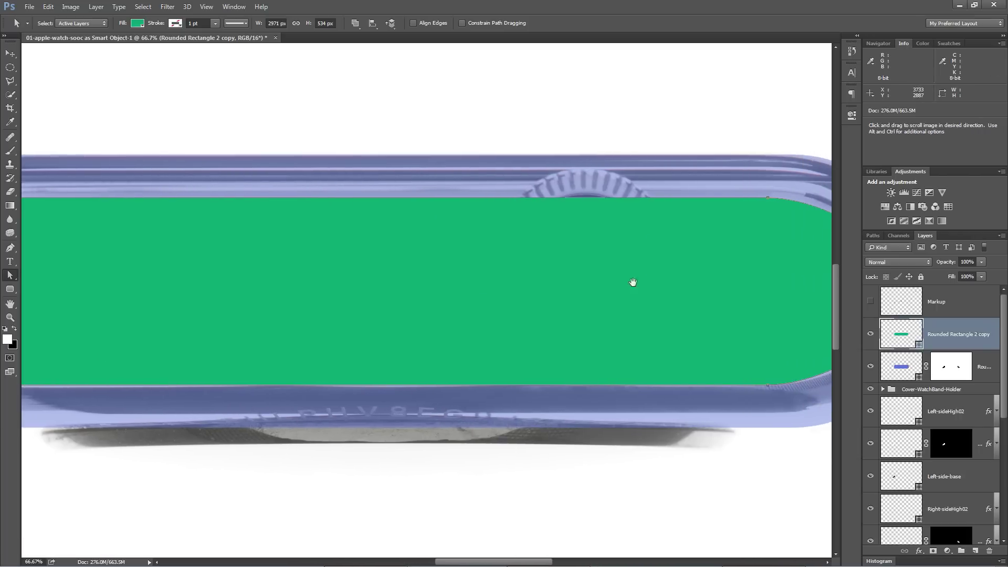
Reshape the right end of the green rounded rectangle by tilting its end anchor's curve handle to fit the watch body
drag(712, 280, 308, 298)
drag(440, 334, 458, 328)
click(510, 301)
drag(426, 394, 438, 395)
drag(510, 353, 509, 353)
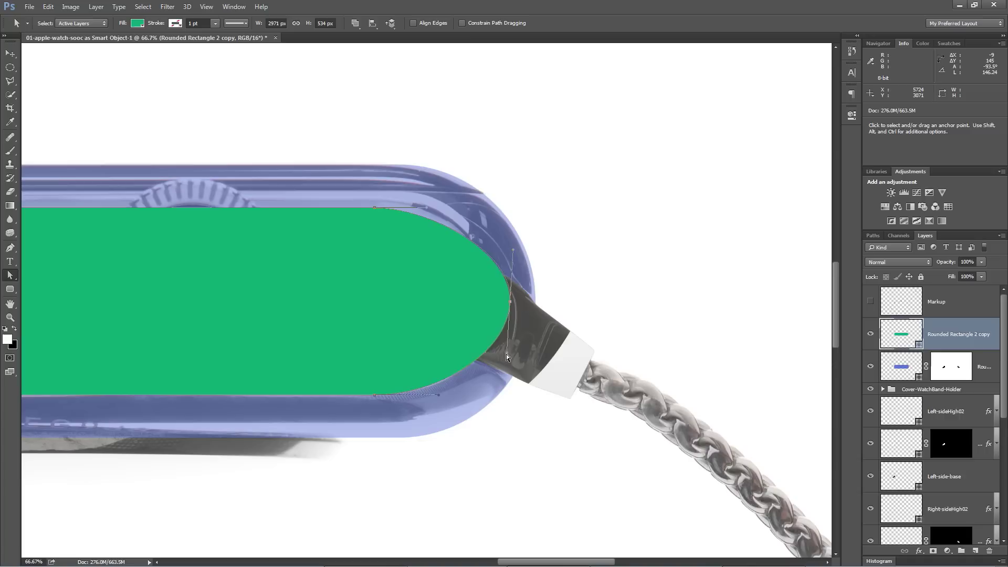
drag(509, 354, 490, 365)
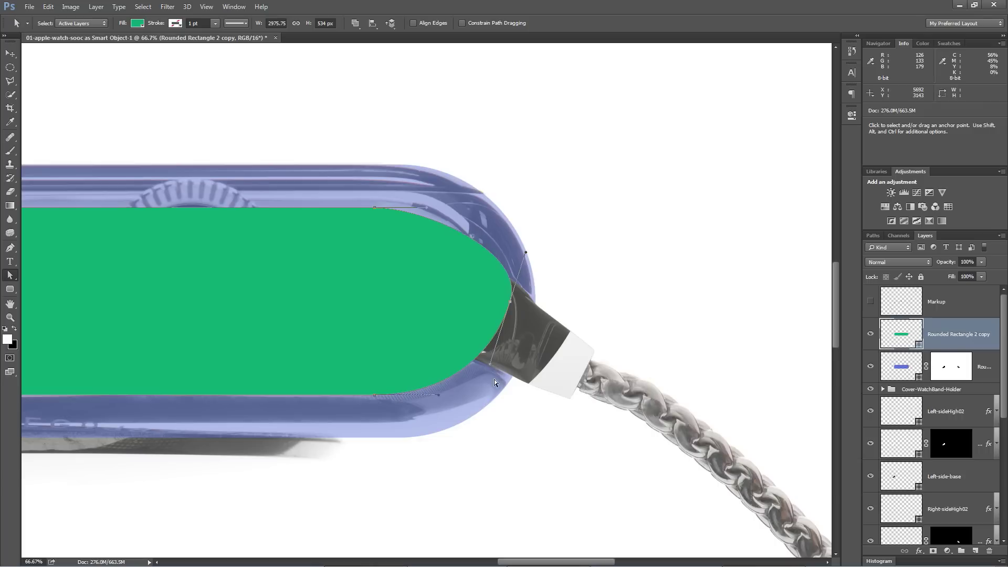
Move the green shape's left end anchor slightly inward and tilt its curve handle to follow the watch body's edge
drag(231, 375, 719, 297)
drag(31, 291, 474, 385)
click(536, 385)
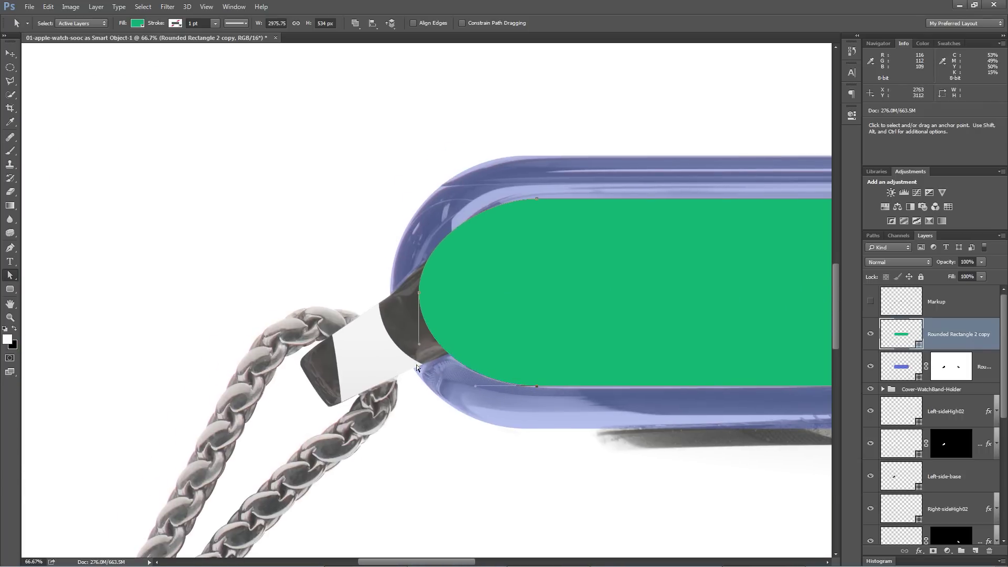
drag(420, 346, 423, 344)
drag(416, 291, 426, 291)
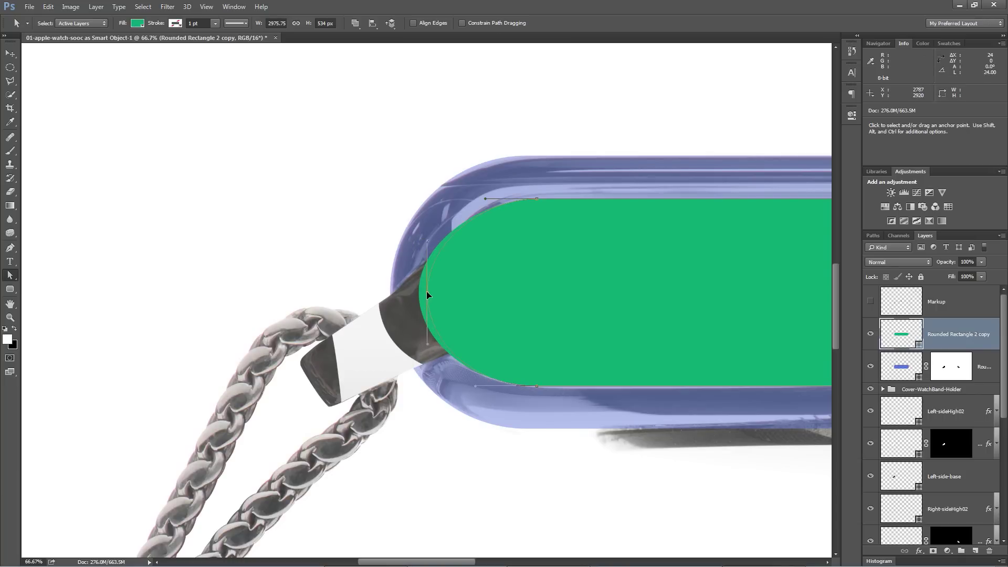
drag(427, 346, 420, 348)
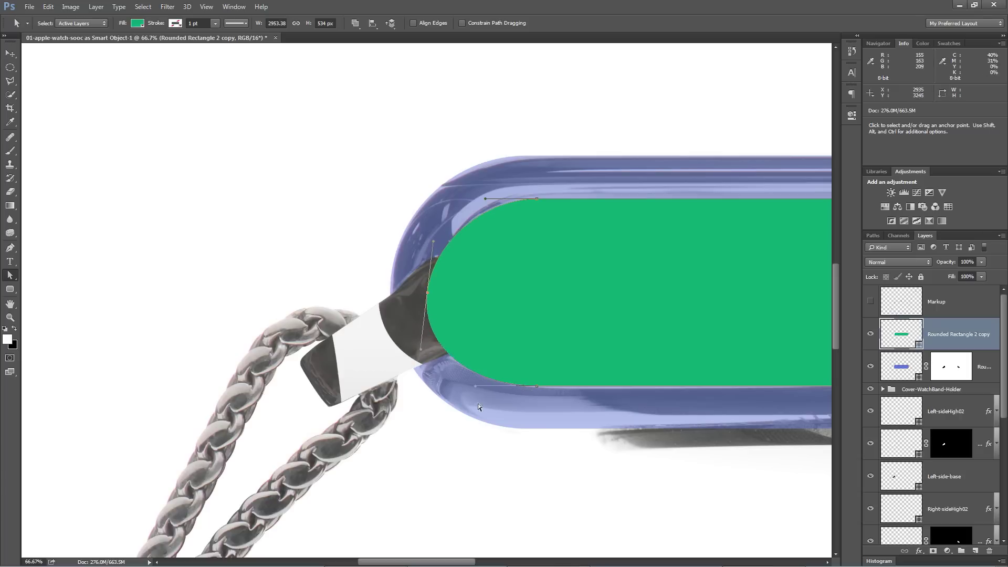
Load the green Rounded Rectangle 2 copy shape as a selection and delete its layer
drag(652, 306, 454, 301)
key(ctrl+minus)
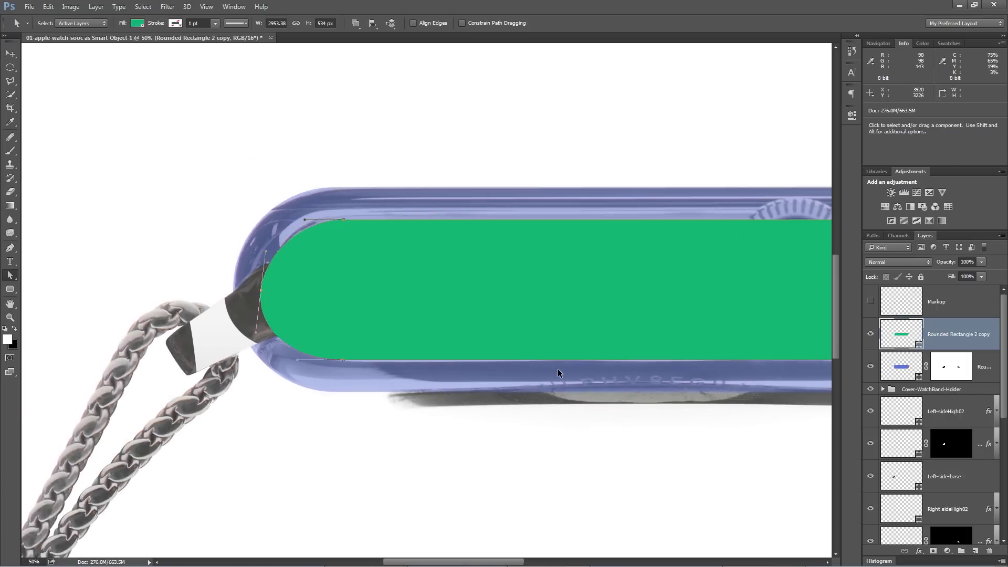
key(ctrl+minus)
key(ctrl+minus)
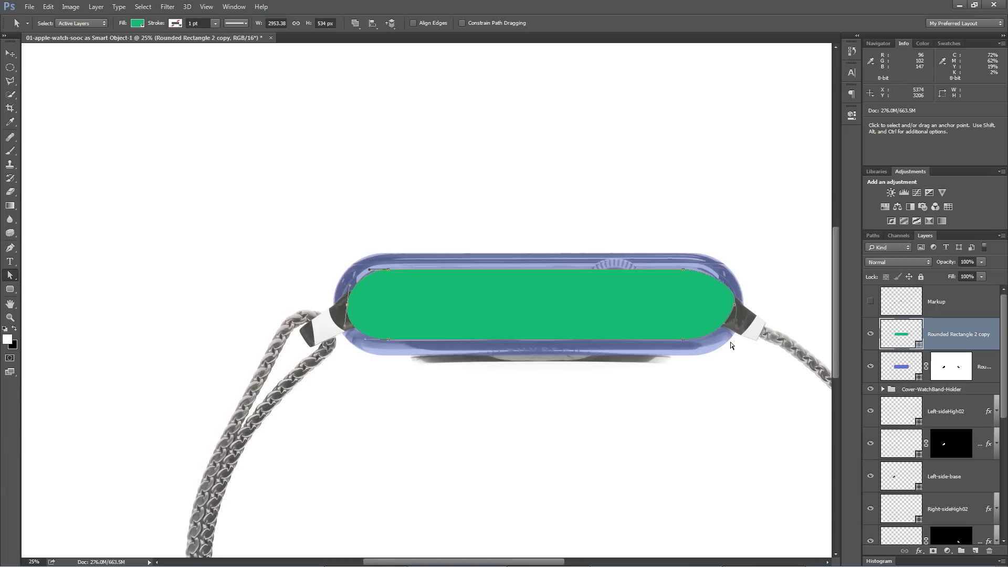
ctrl+click(900, 335)
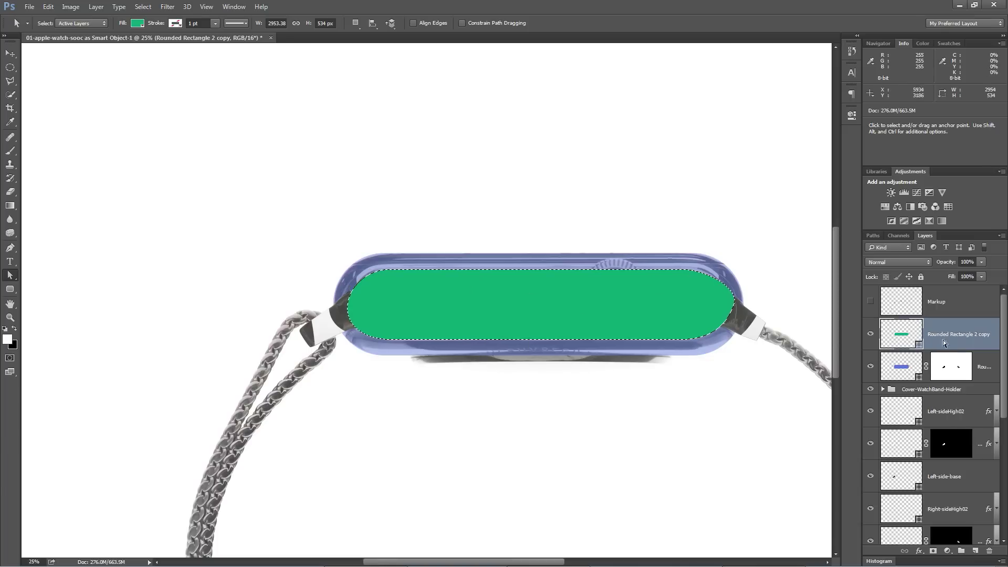
click(870, 334)
drag(950, 334, 990, 551)
Fill the selection with black on the blue rounded rectangle's layer mask, and clear the selection
click(951, 339)
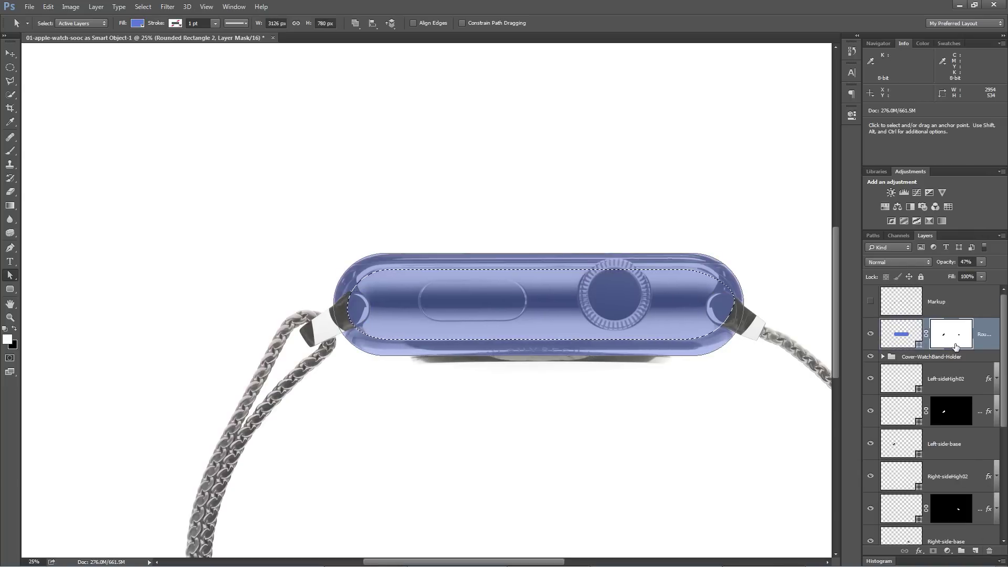
click(14, 328)
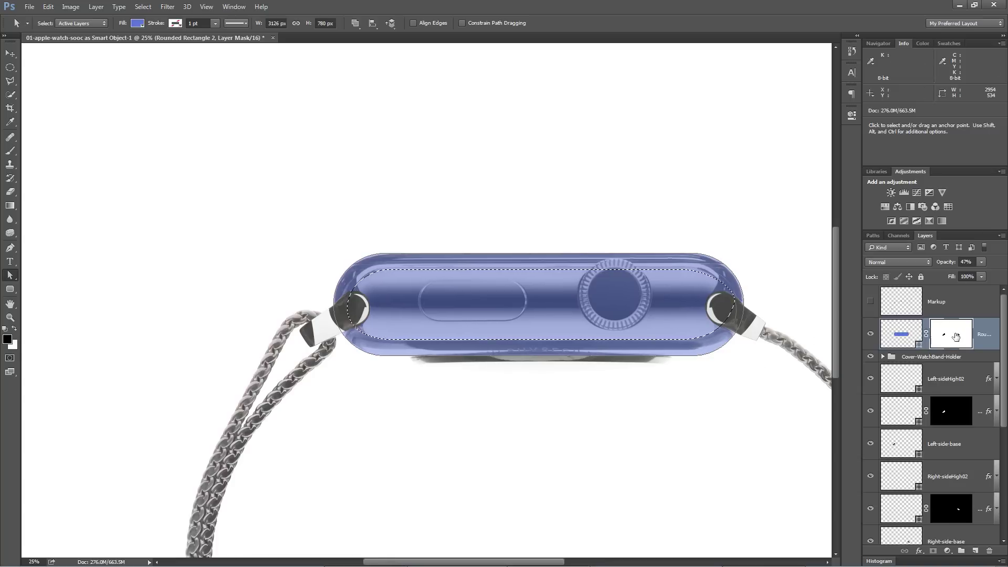
key(alt+BackSpace)
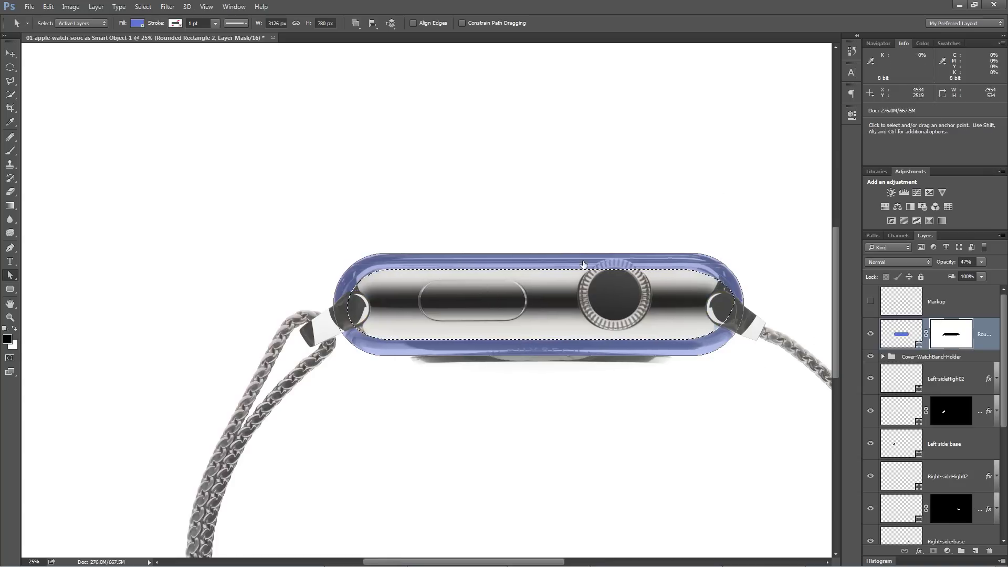
key(ctrl+d)
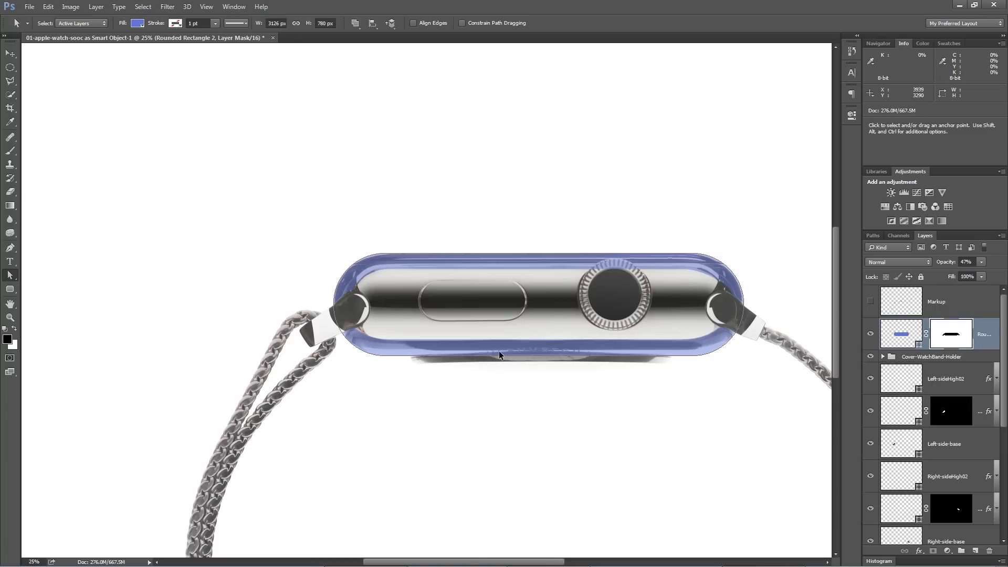
Mask out the upper half of the blue shape by filling a rectangular selection with black on its mask, and deselect
drag(11, 67, 63, 66)
drag(292, 215, 778, 311)
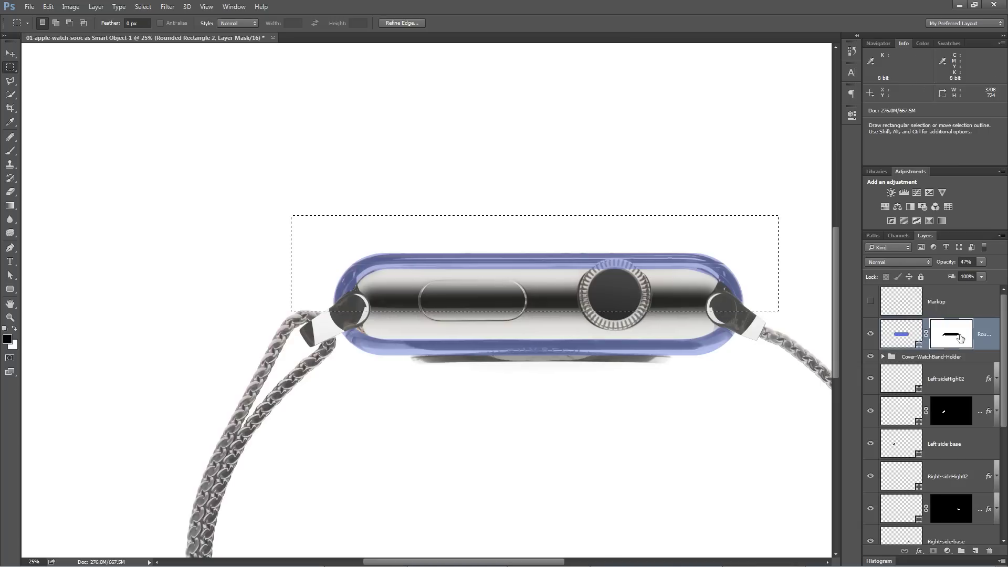
key(alt+BackSpace)
key(ctrl+d)
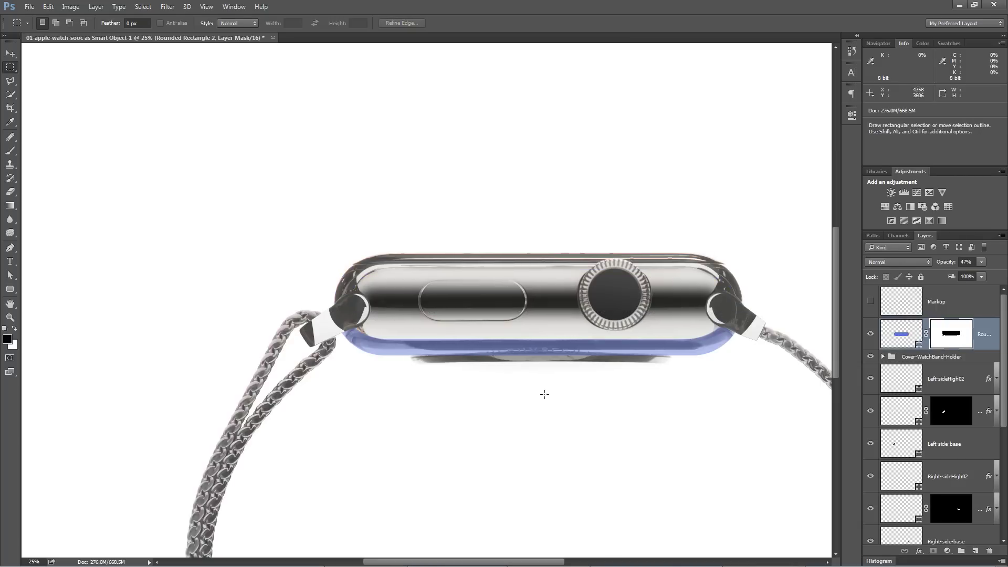
Set the blue rounded rectangle layer's opacity to 100% and recolour its fill to dark grey #505050
key(z)
click(360, 338)
click(360, 338)
click(360, 337)
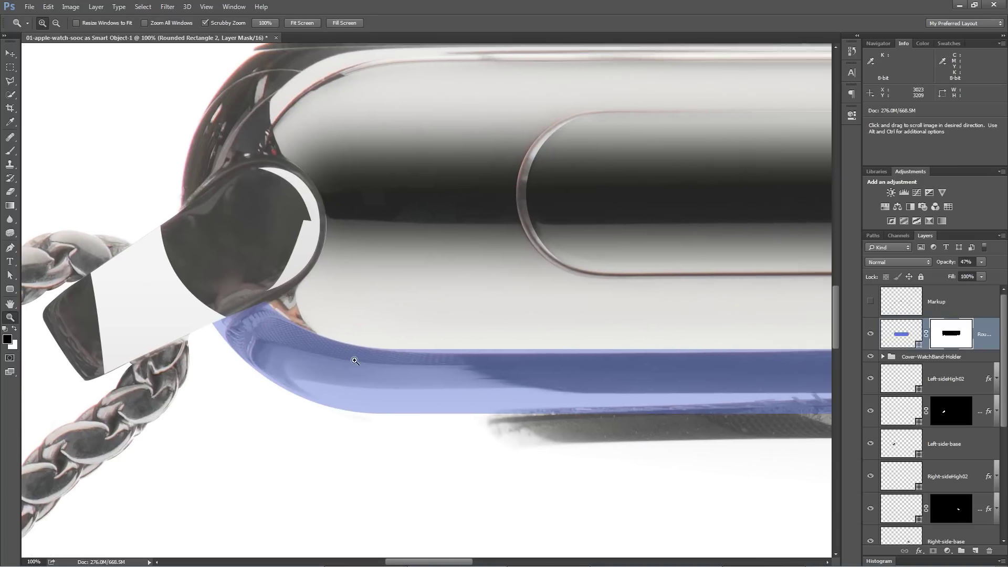
click(600, 360)
key(ctrl+minus)
key(ctrl+minus)
key(ctrl+minus)
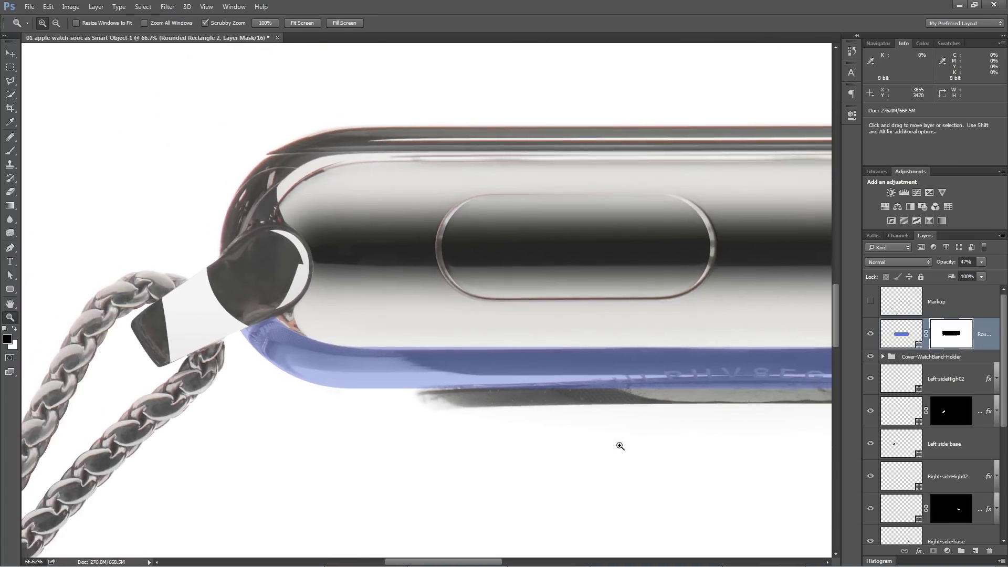
drag(635, 419, 529, 409)
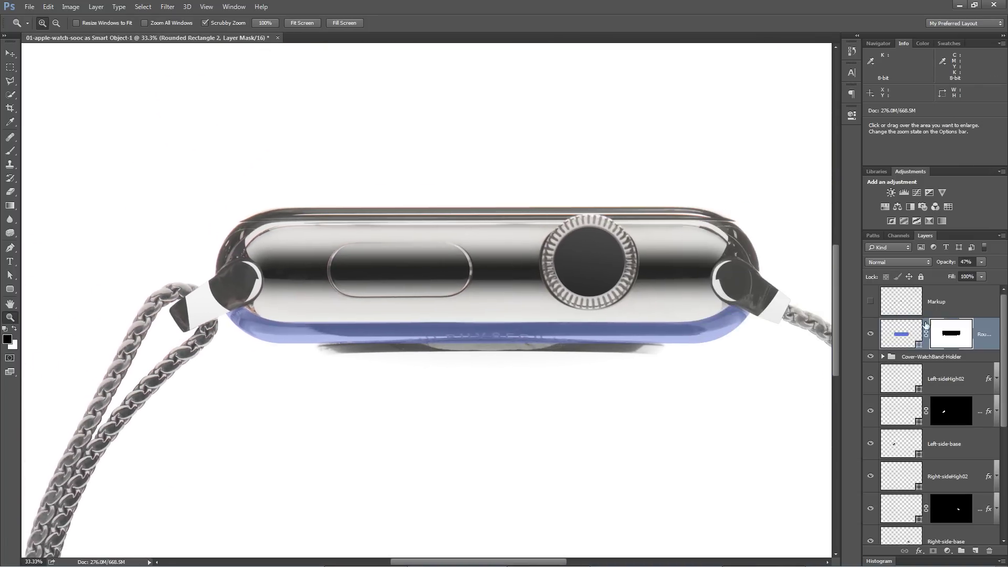
drag(943, 265, 996, 266)
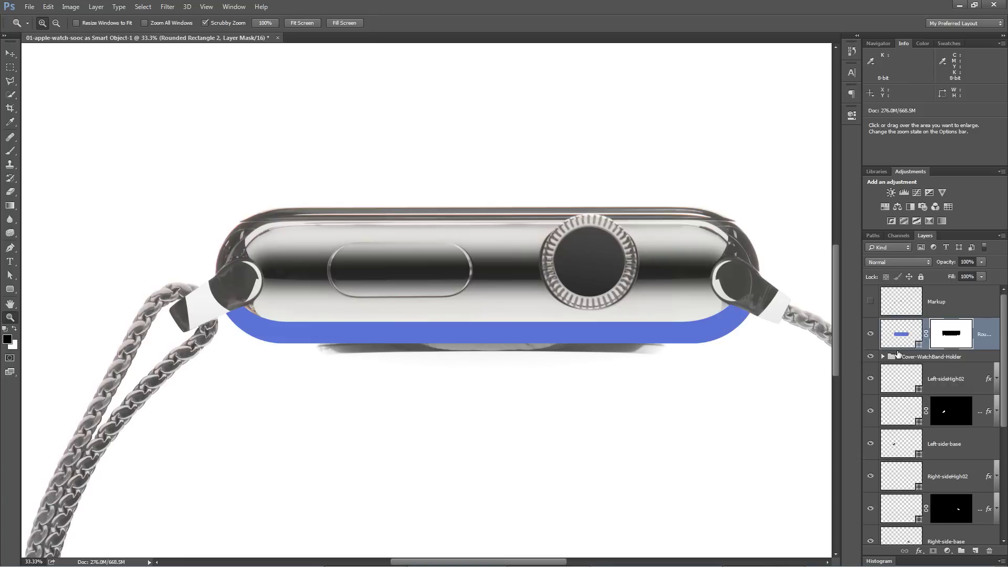
double_click(901, 334)
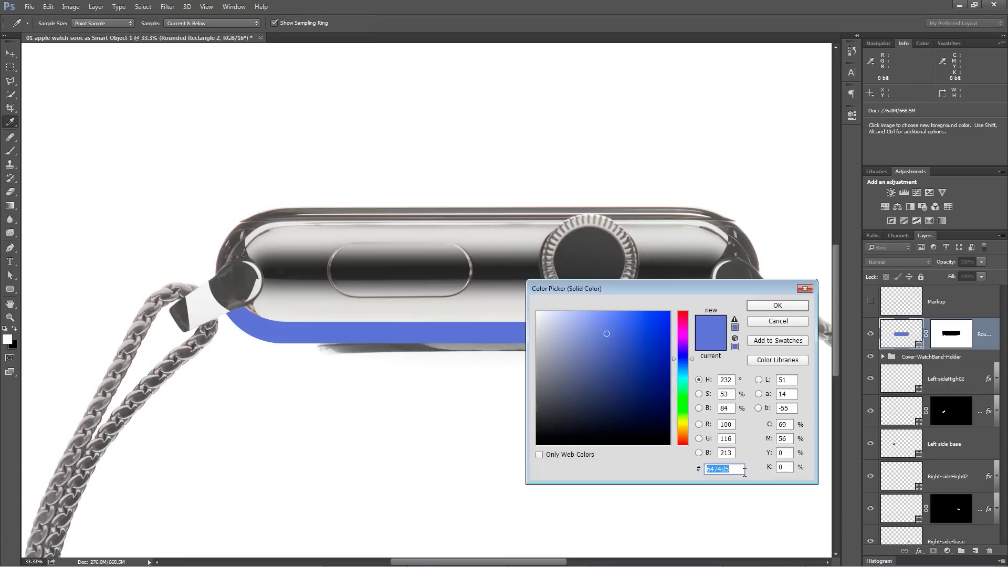
text(444444)
key(Return)
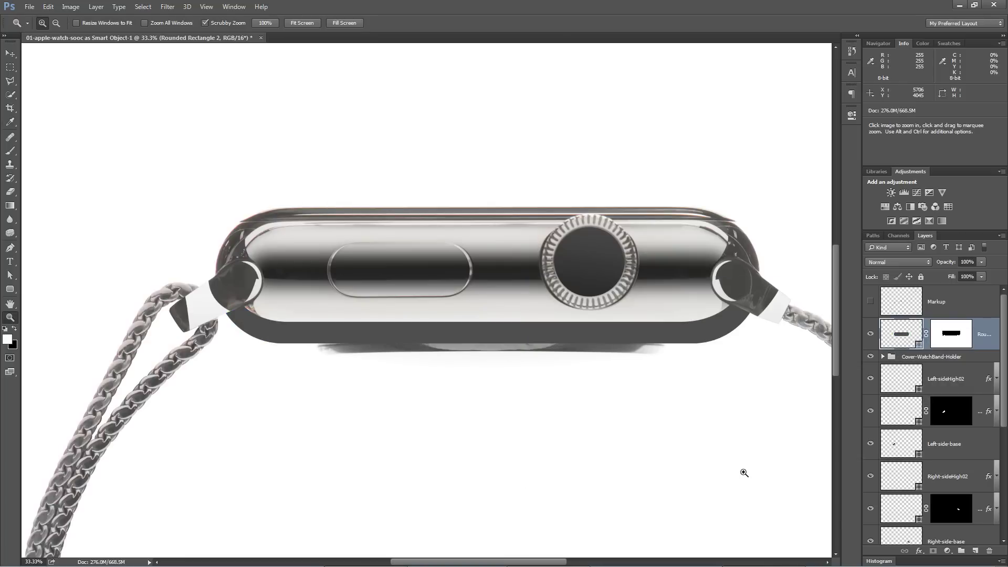
Draw a closed Pen shape covering the reflection gap between the left band holder and the grey bottom strip, following the case's curve
click(254, 315)
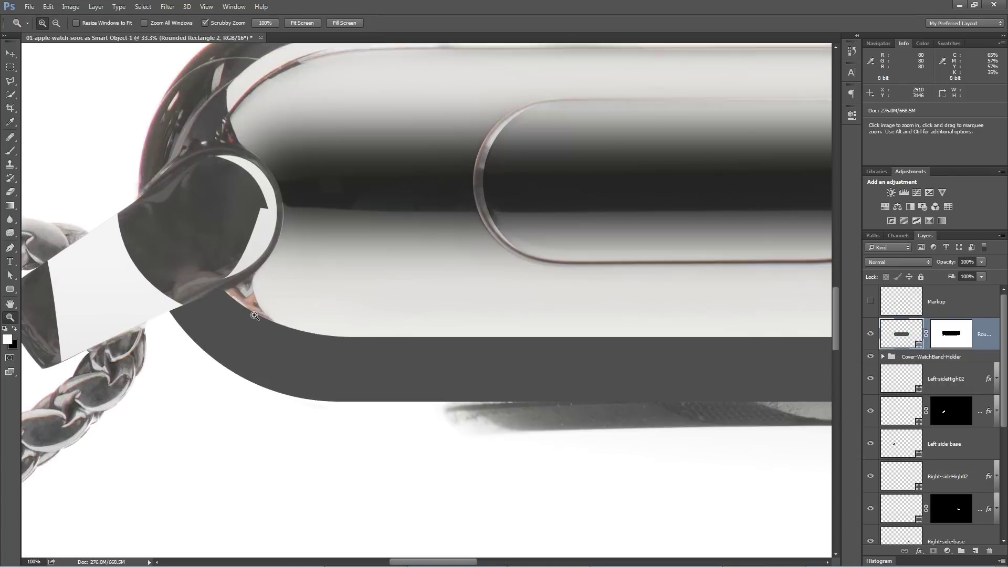
click(254, 315)
drag(264, 315, 420, 313)
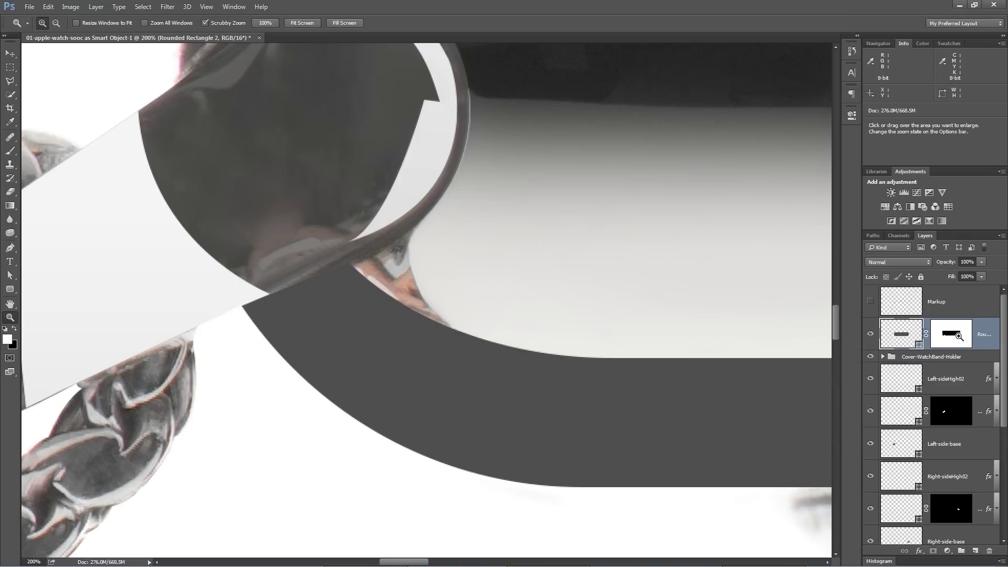
click(955, 335)
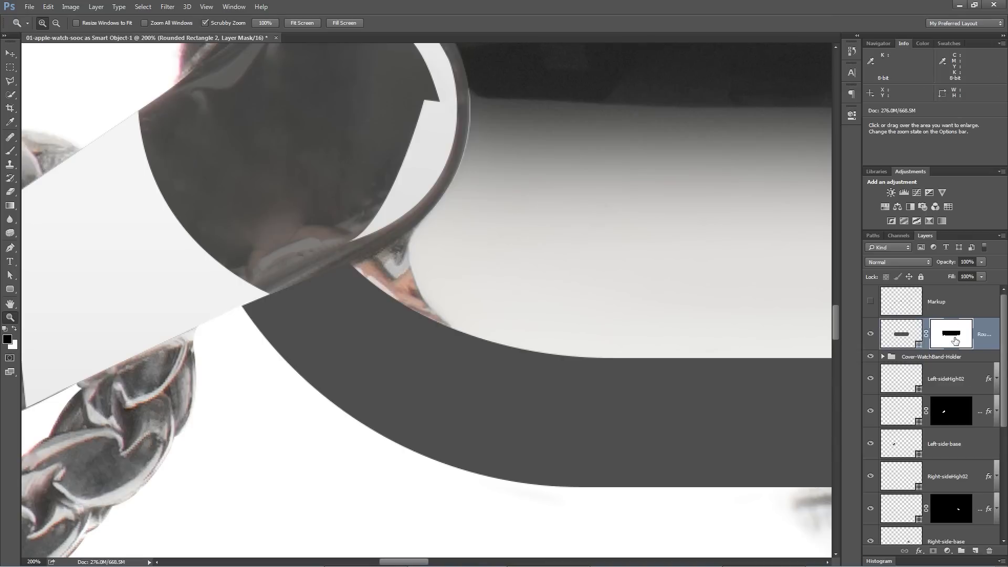
key(p)
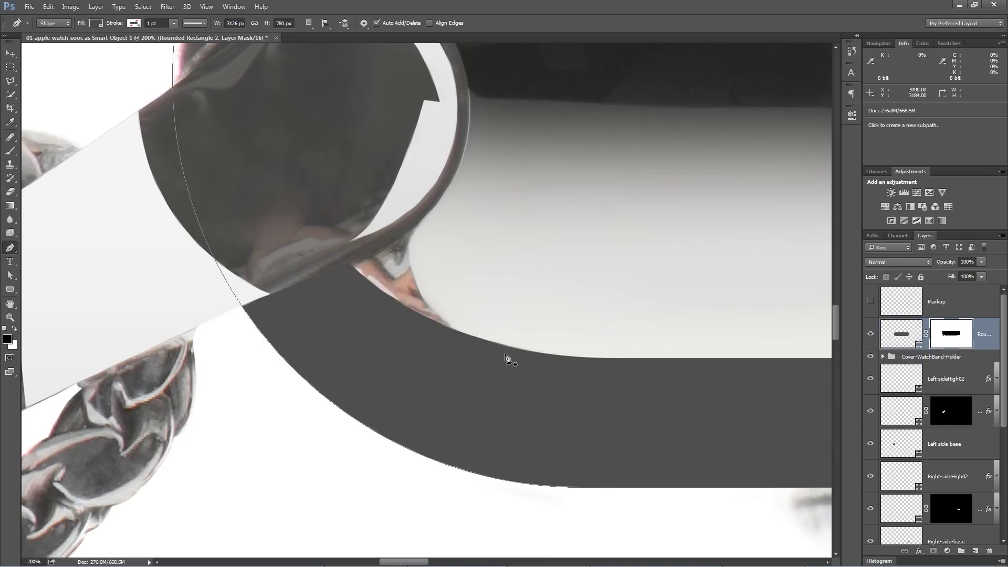
drag(487, 351, 388, 281)
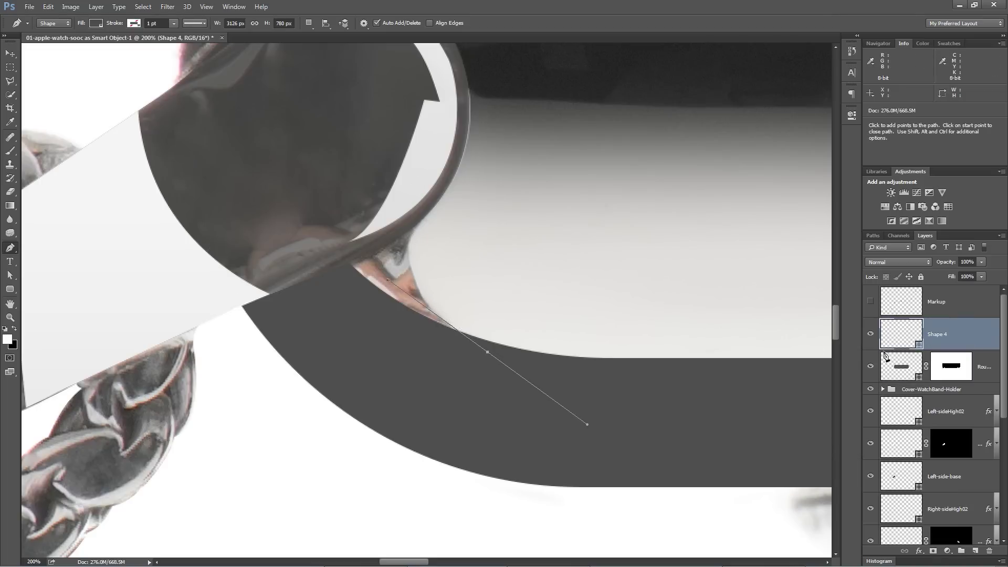
drag(388, 285, 392, 297)
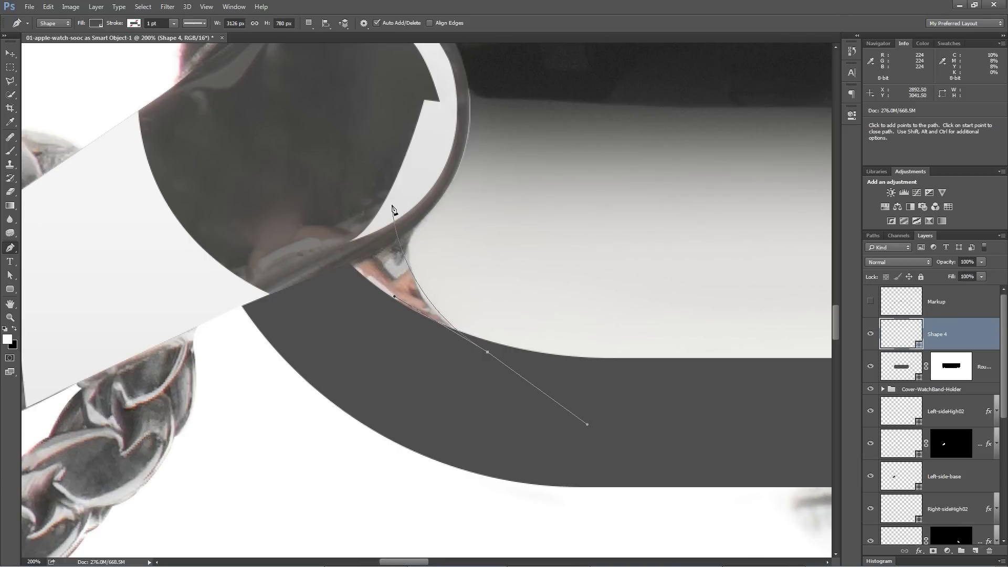
drag(420, 199, 434, 157)
drag(283, 173, 303, 314)
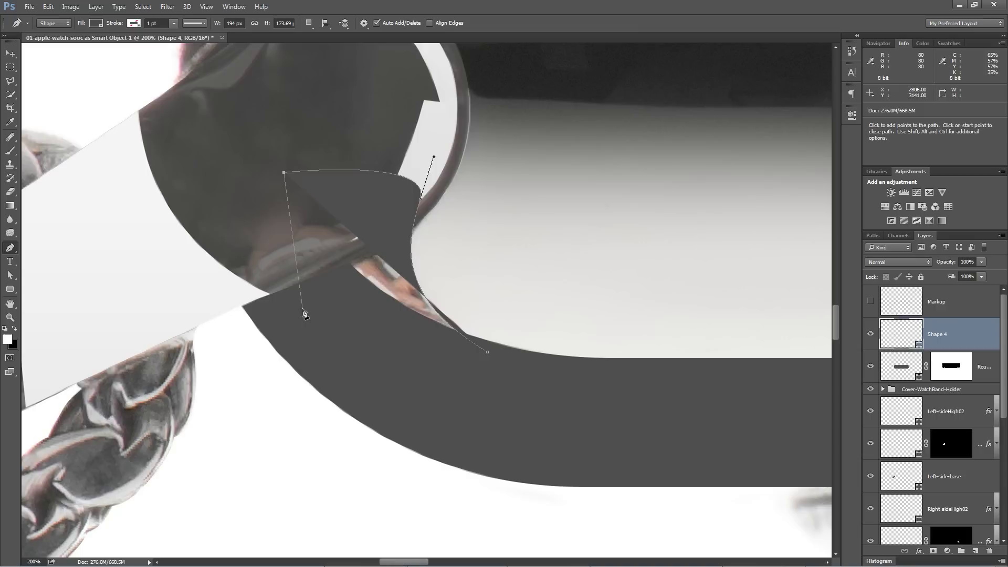
click(303, 308)
click(398, 362)
drag(487, 352, 520, 399)
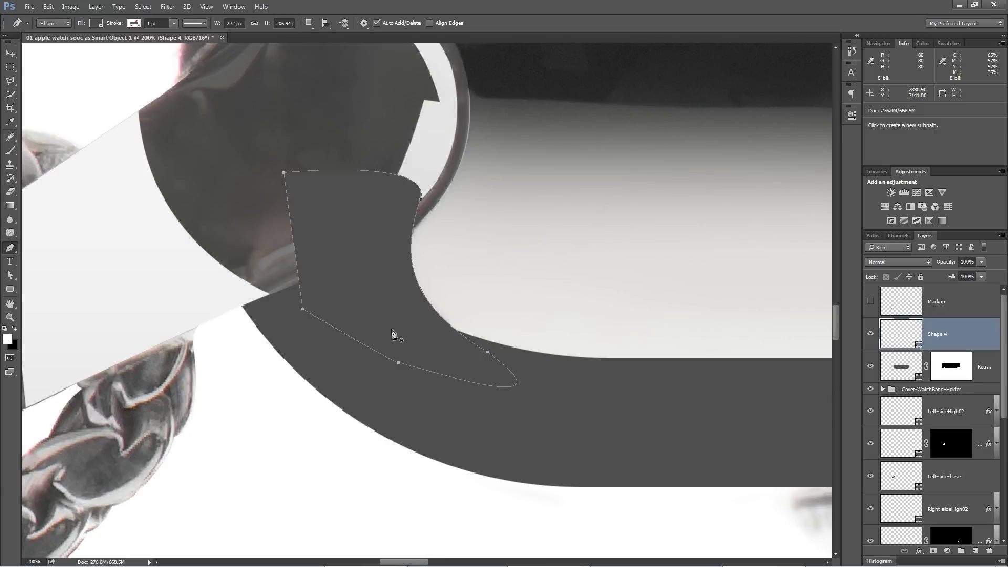
Load the Shape 4 outline as a selection and delete the Shape 4 layer
ctrl+click(902, 336)
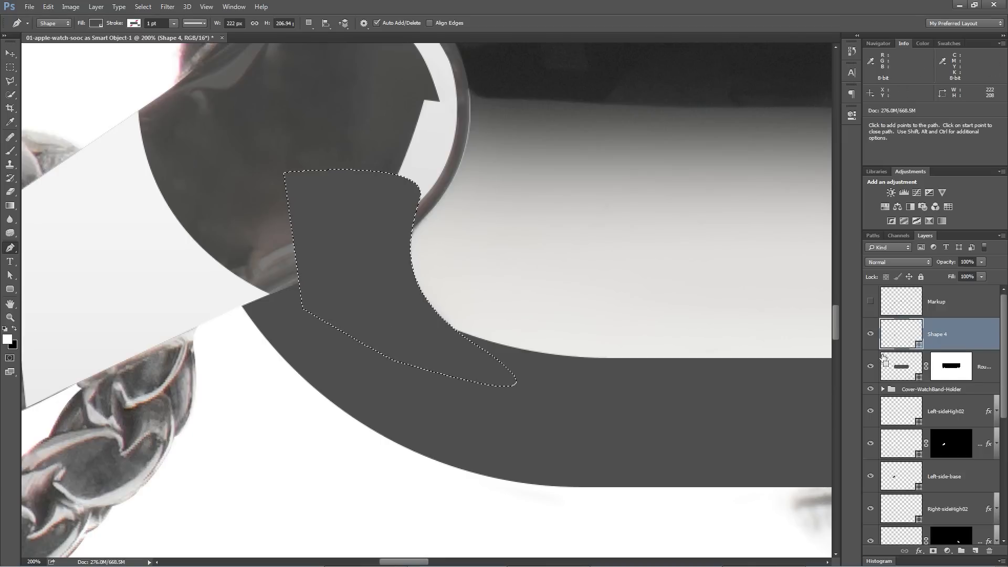
click(870, 334)
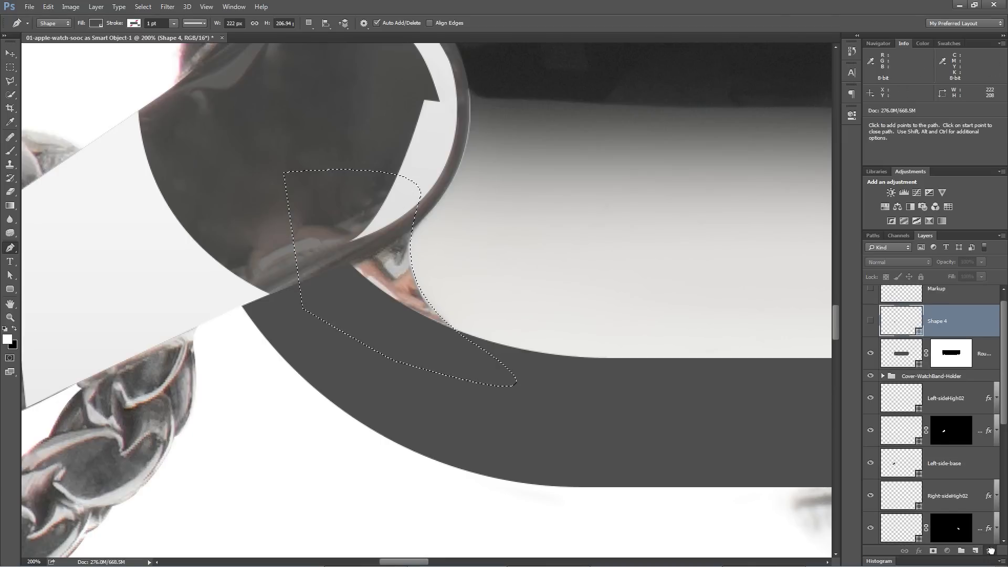
click(988, 550)
Fill the selection with white on the grey strip's layer mask to extend the strip over the gap, and deselect
click(943, 341)
click(15, 328)
key(alt+BackSpace)
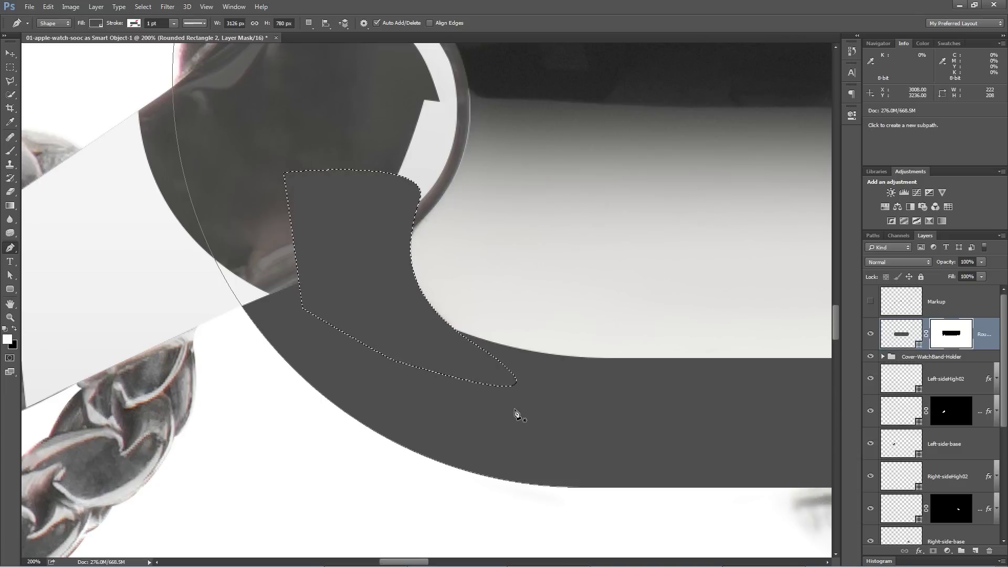
key(ctrl+d)
Load the Left-side-base outline as a selection, fill it with black on the Rounded Rectangle 2 layer mask, and deselect
drag(414, 246, 537, 294)
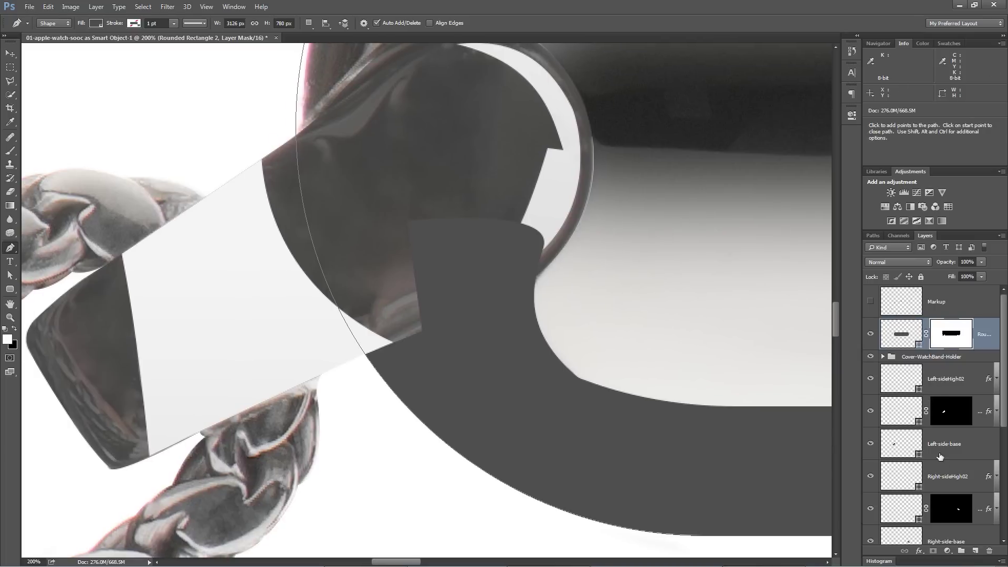
scroll(940, 449, down, 2)
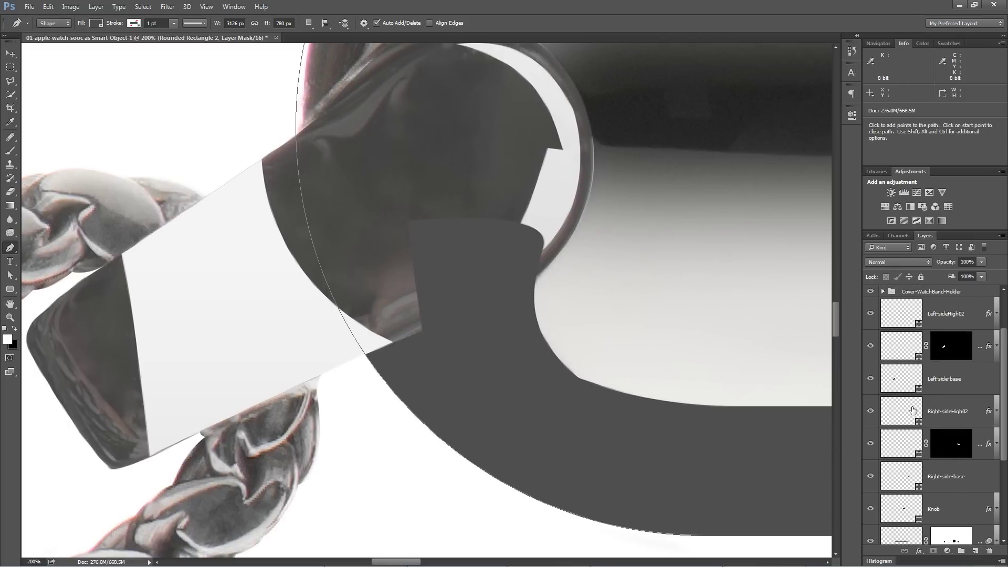
ctrl+click(904, 380)
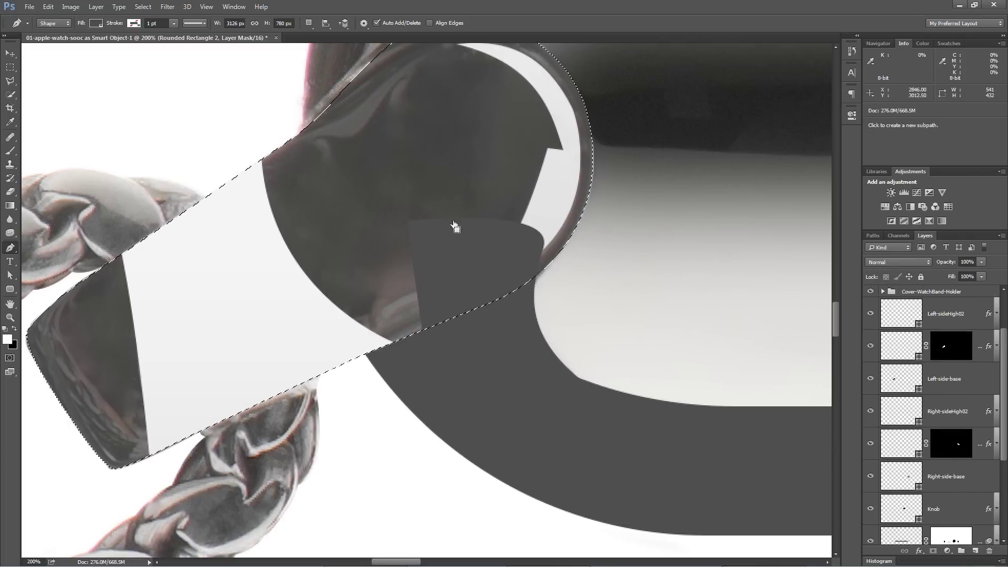
scroll(935, 335, up, 2)
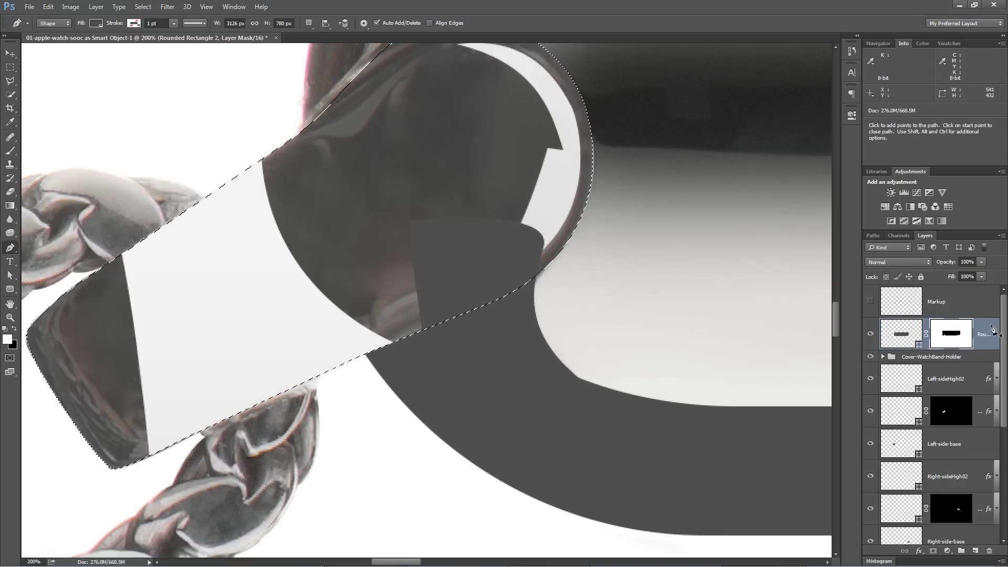
key(x)
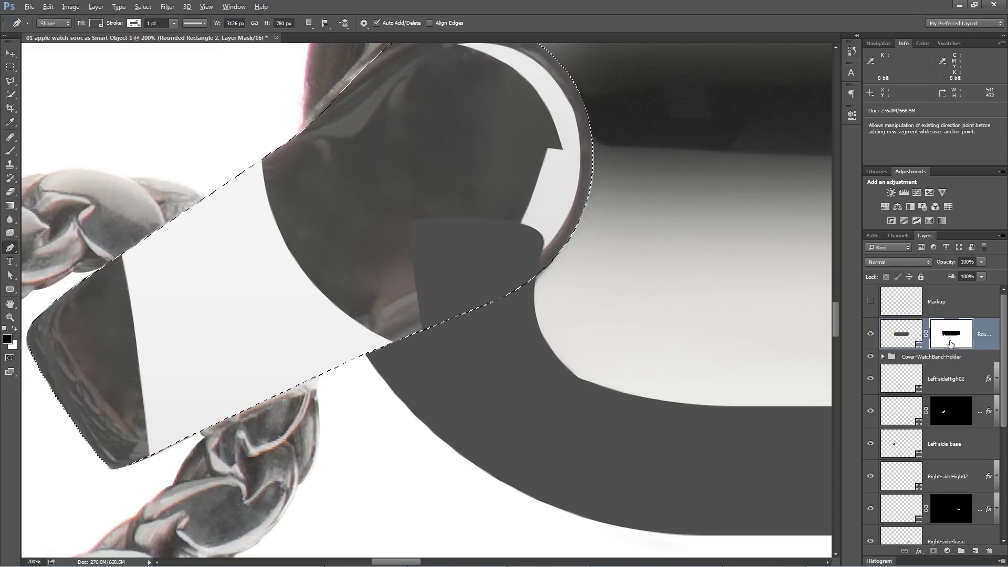
key(alt+BackSpace)
key(ctrl+d)
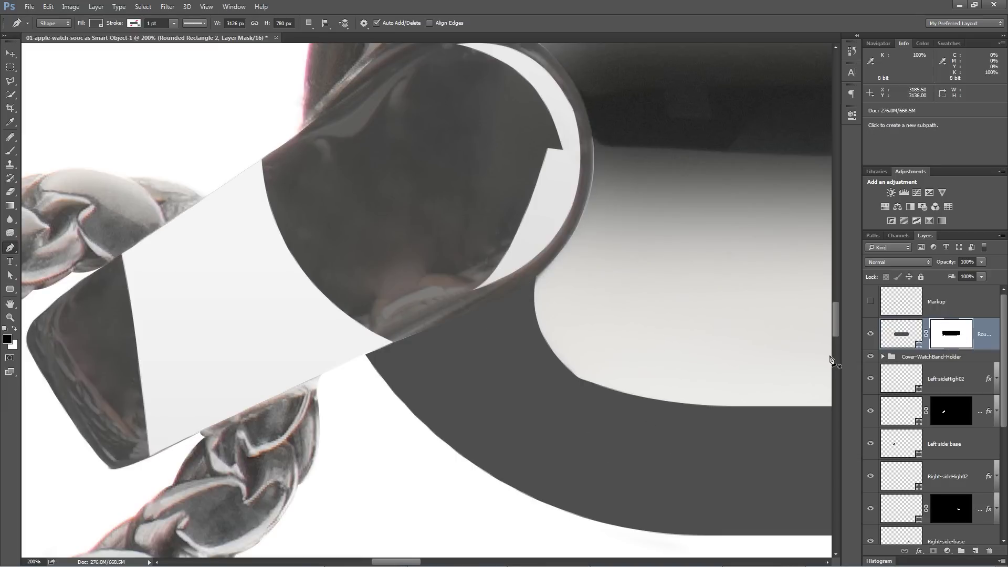
Inspect the grey strip's masked edge where it meets the left band holder and the case's lower left curve
key(ctrl+minus)
key(ctrl+minus)
key(ctrl+minus)
key(ctrl+minus)
key(ctrl+minus)
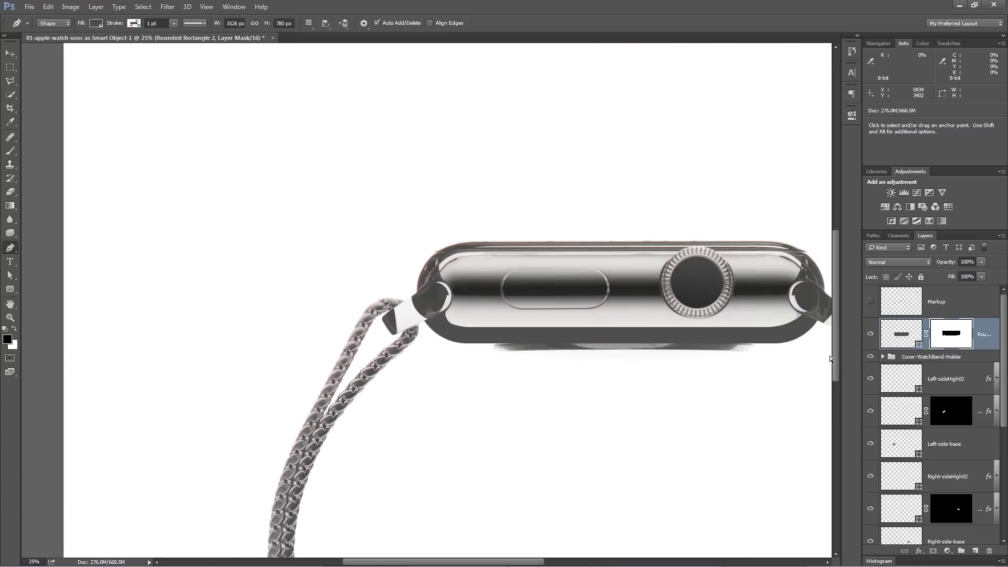
key(ctrl+minus)
key(z)
click(413, 337)
click(413, 338)
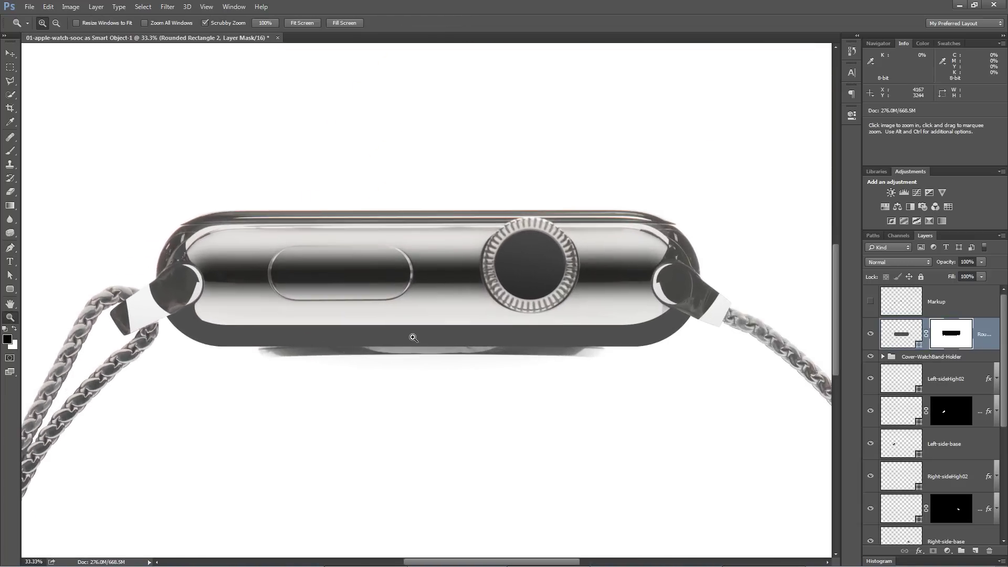
drag(301, 338, 446, 331)
click(366, 316)
click(367, 315)
click(370, 315)
click(367, 313)
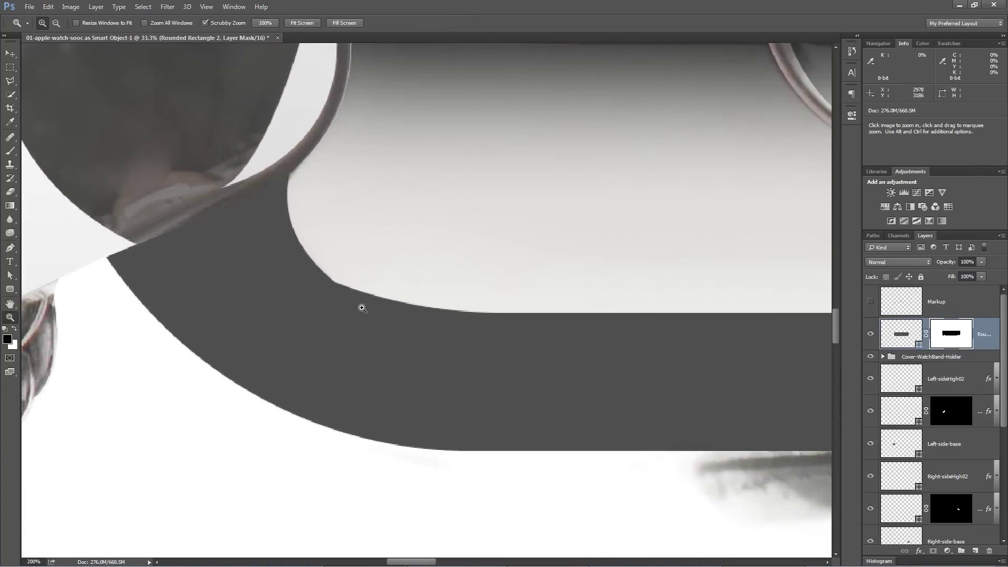
click(362, 308)
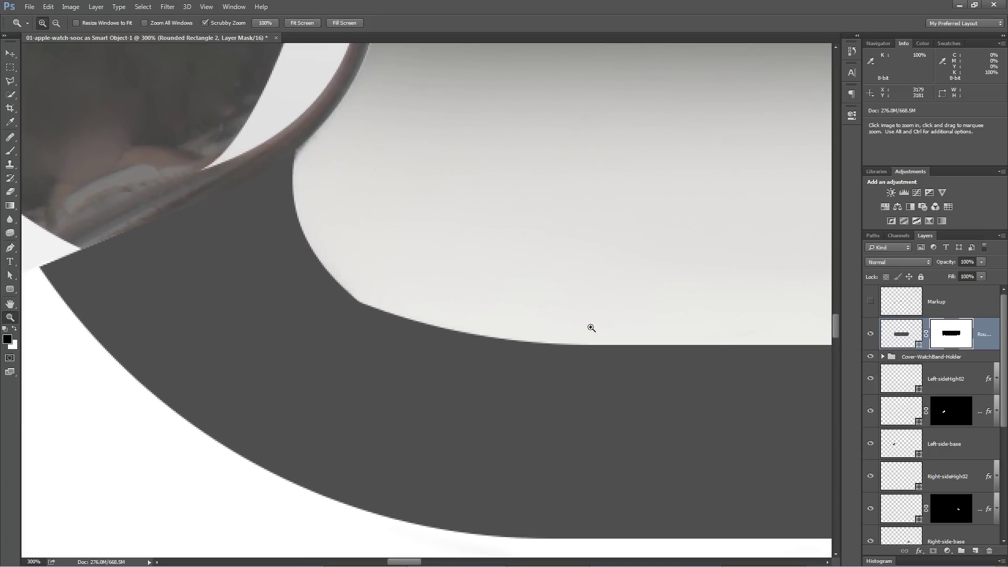
Check the whole watch with its grey bottom strip and the leftover reflections beneath the case
key(ctrl+minus)
key(ctrl+minus)
key(ctrl+minus)
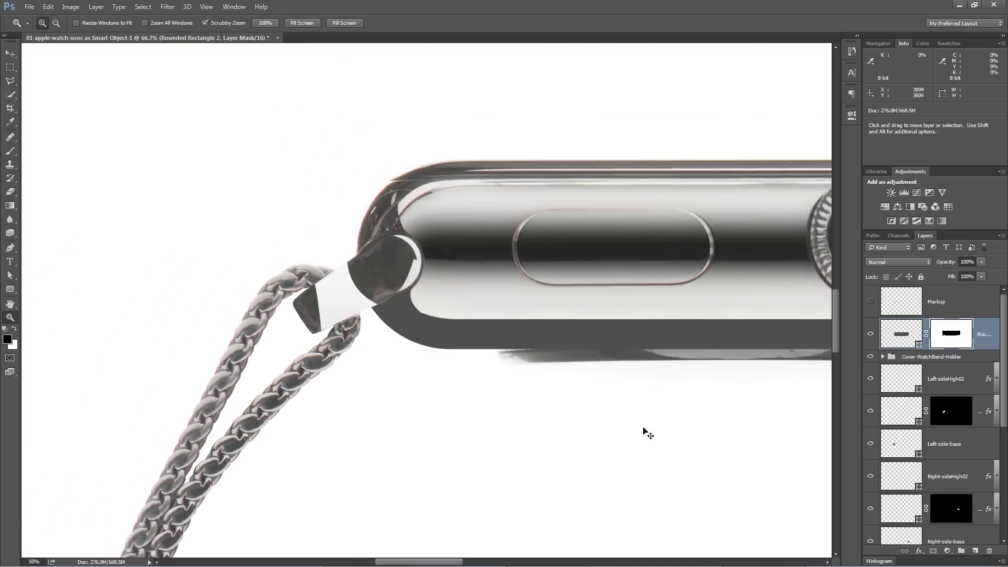
key(ctrl+minus)
key(ctrl+minus)
key(ctrl+minus)
drag(657, 407, 543, 393)
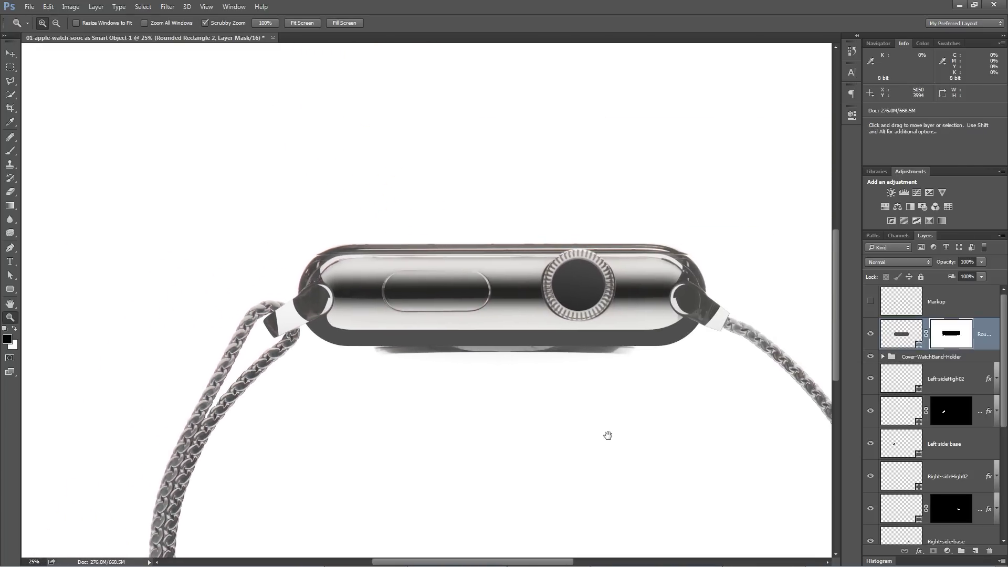
key(ctrl+minus)
key(ctrl+minus)
click(456, 345)
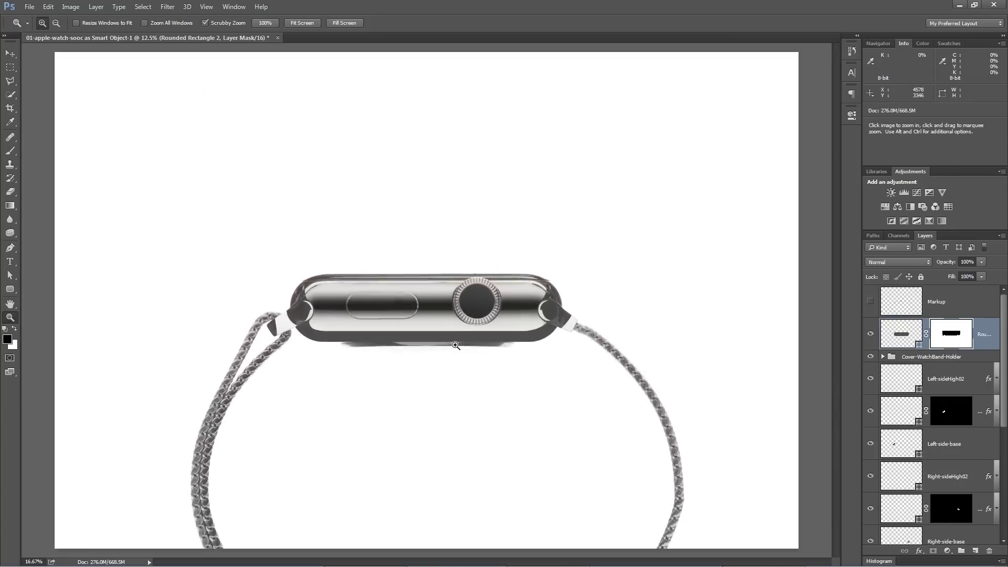
click(455, 345)
click(455, 346)
drag(454, 360, 531, 345)
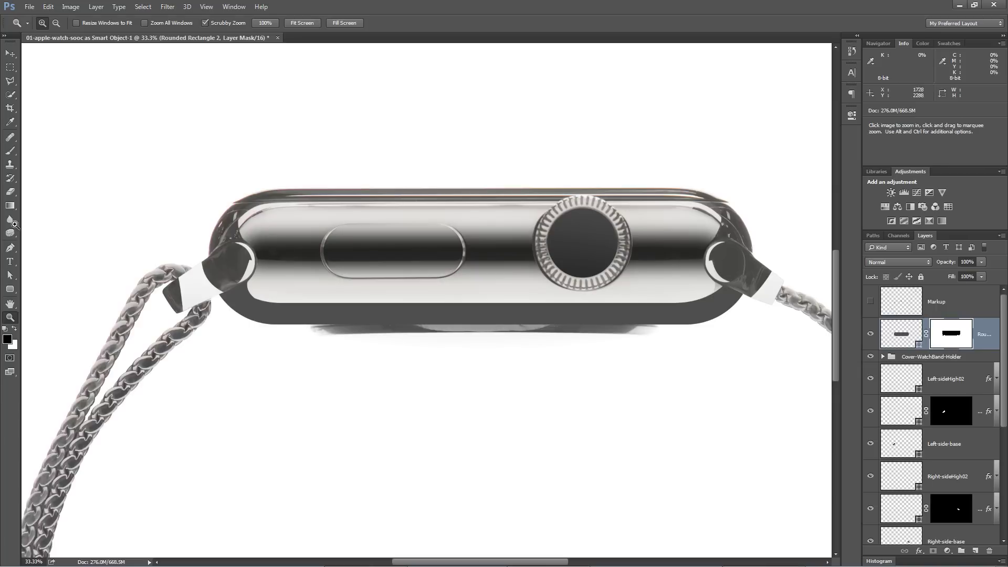
Draw a closed Pen shape from inside the grey strip down below the case, covering the reflections under the watch
click(10, 247)
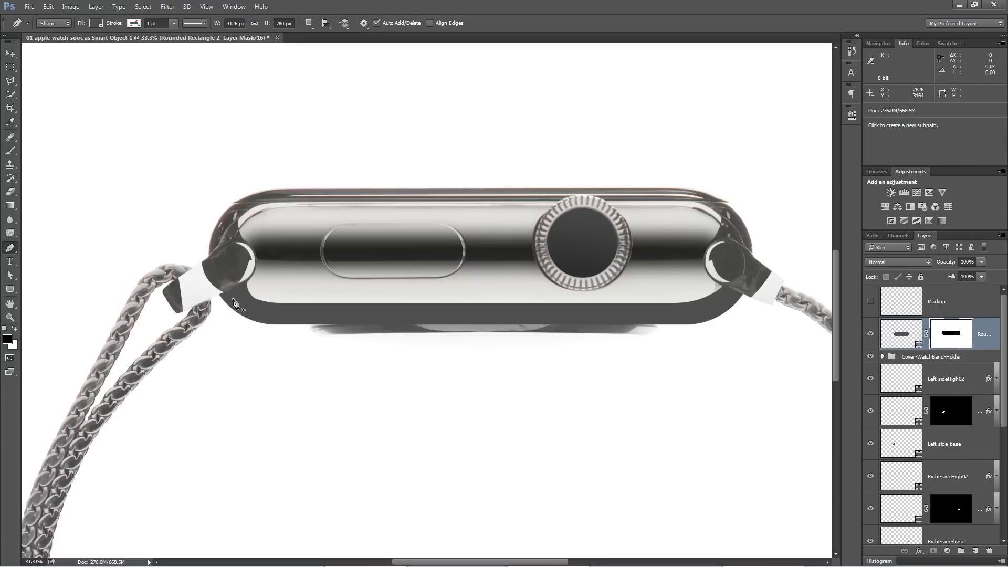
click(232, 299)
click(330, 318)
click(560, 314)
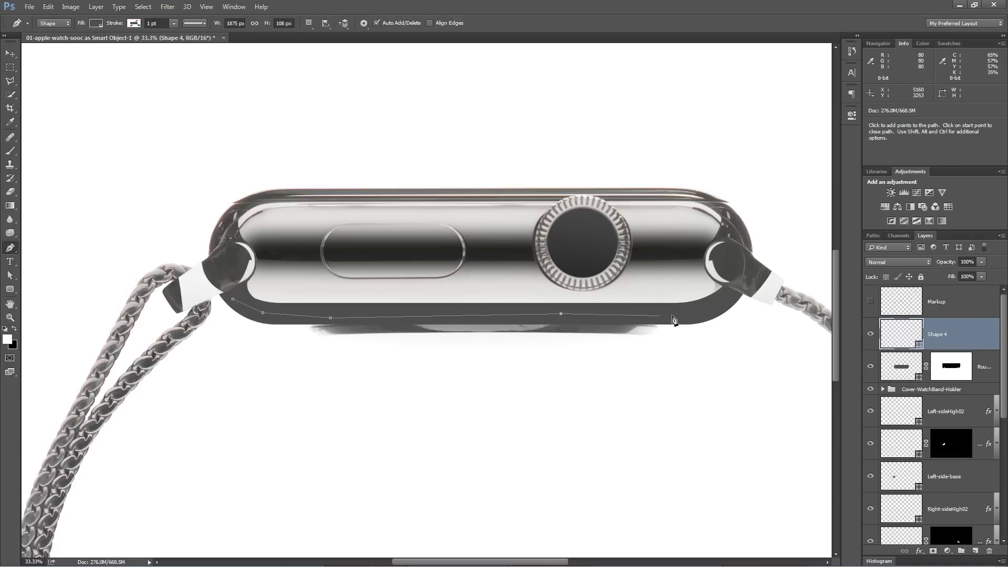
click(730, 293)
click(779, 324)
click(786, 419)
drag(534, 421, 524, 420)
drag(288, 422, 276, 416)
click(221, 360)
click(226, 317)
click(232, 298)
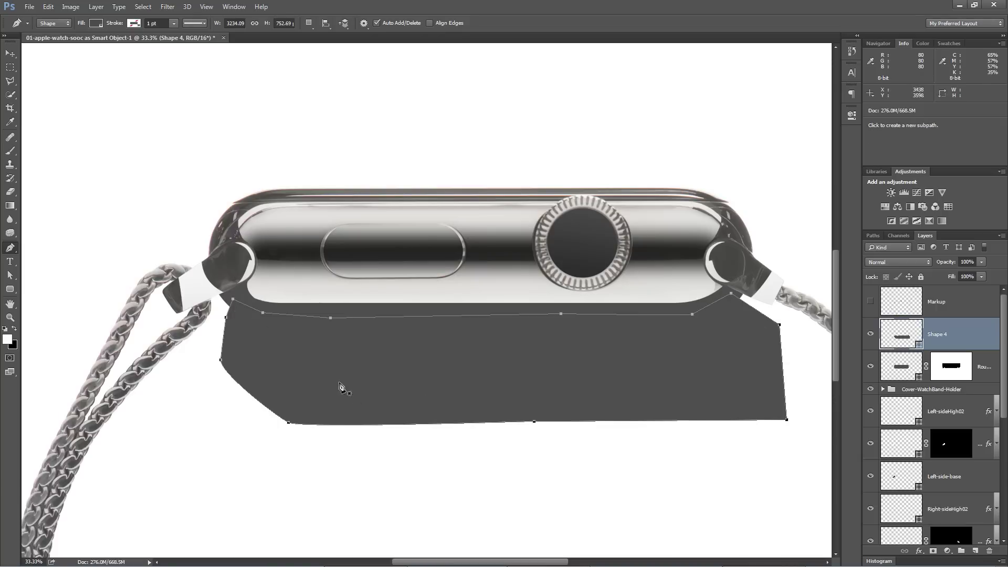
Recolour the new Shape 4 fill to white and move its layer below Rounded Rectangle 2
click(97, 25)
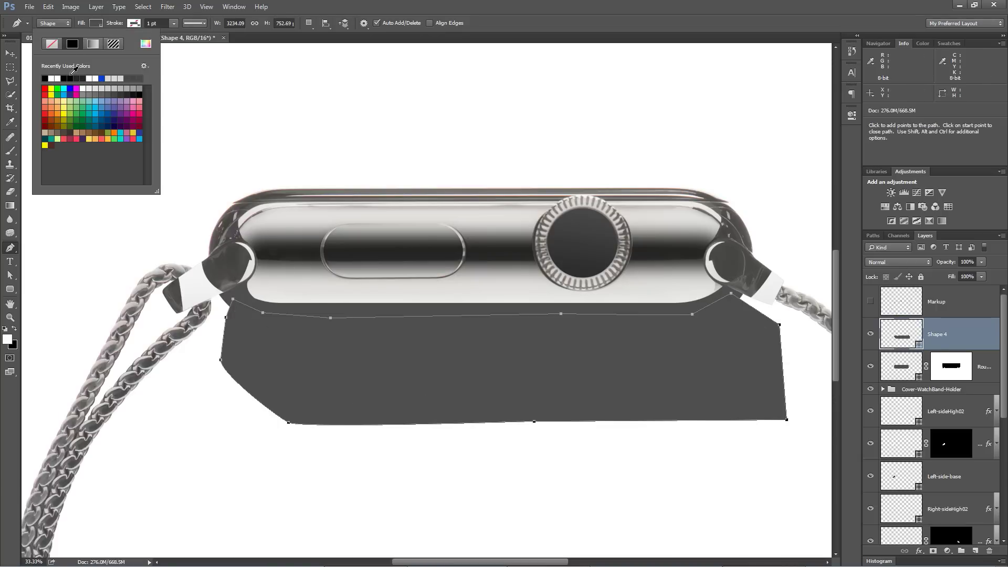
click(51, 79)
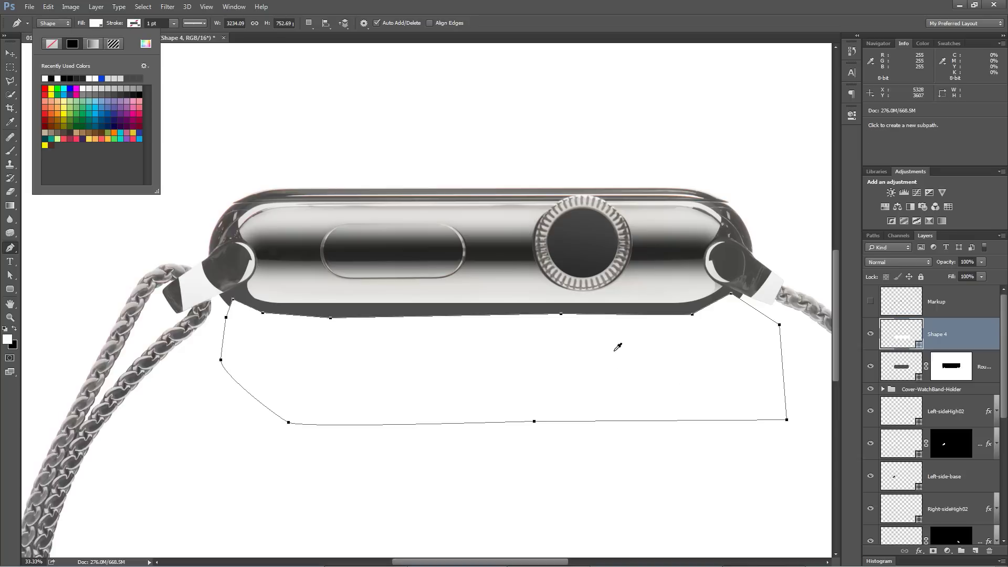
key(v)
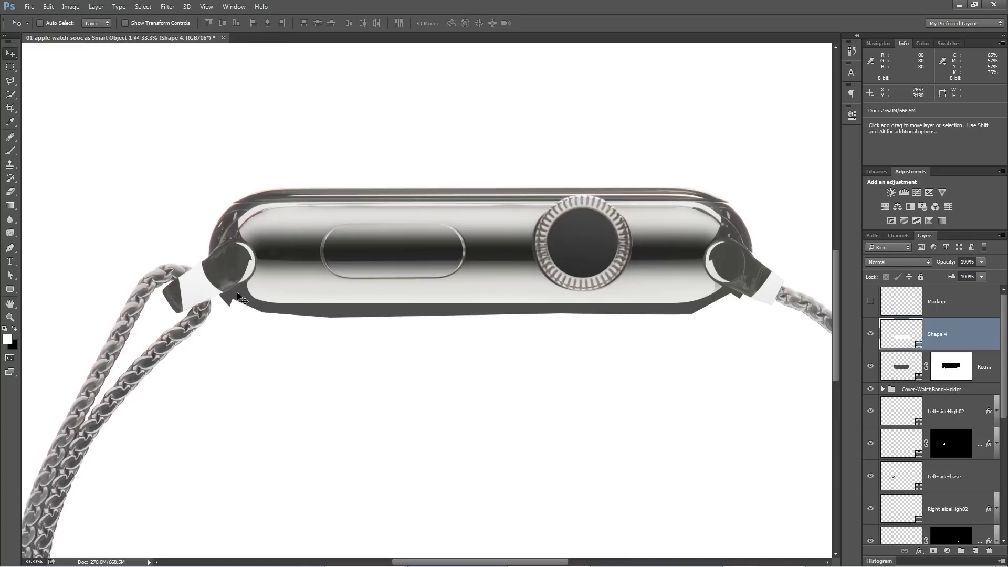
drag(957, 369, 976, 382)
Rename the Rounded Rectangle 2 layer as gray-base and the Shape 4 layer as white-cover
drag(863, 340, 782, 341)
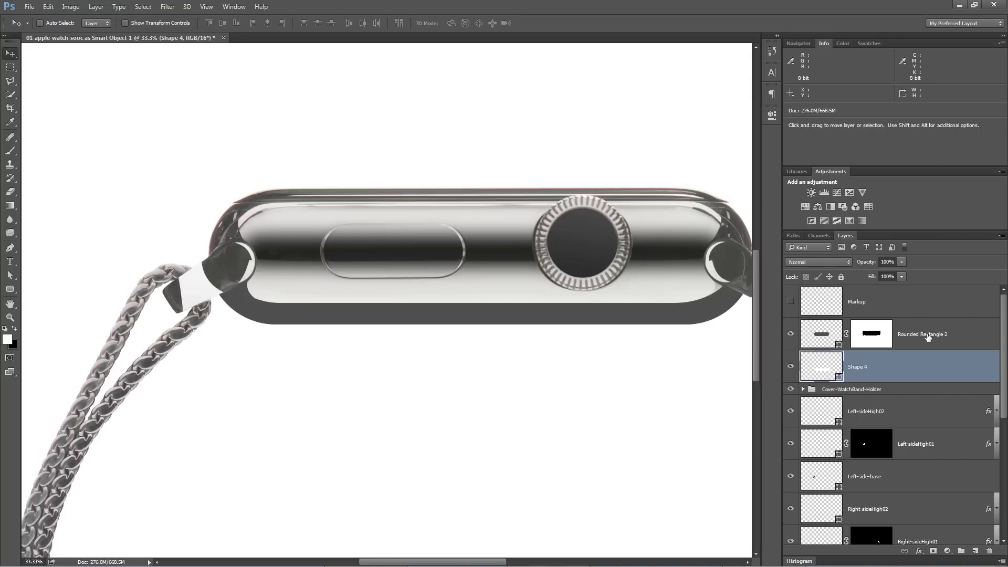
double_click(927, 334)
text(gray-base)
key(Return)
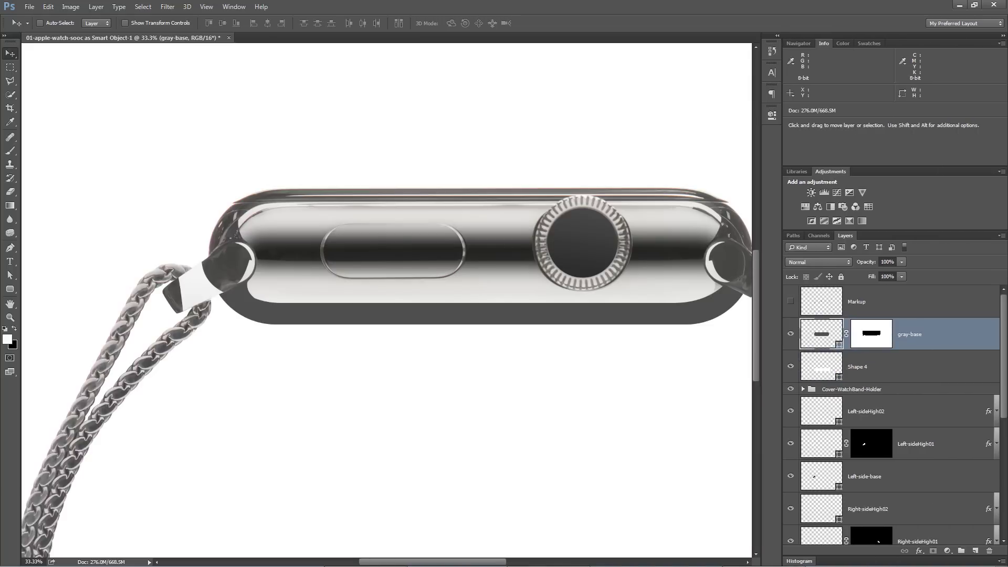
double_click(859, 367)
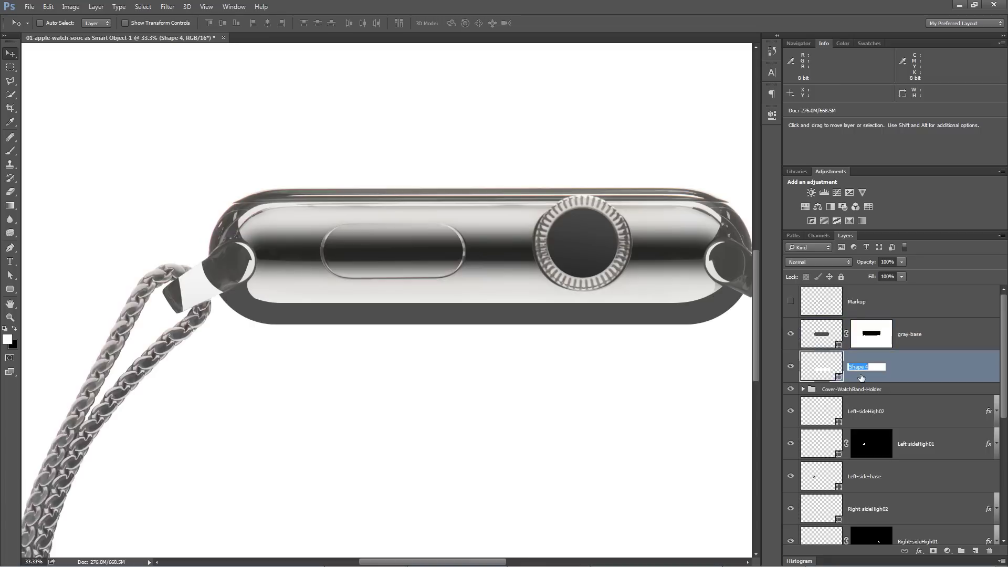
text(white-cover)
key(Return)
drag(782, 225, 861, 224)
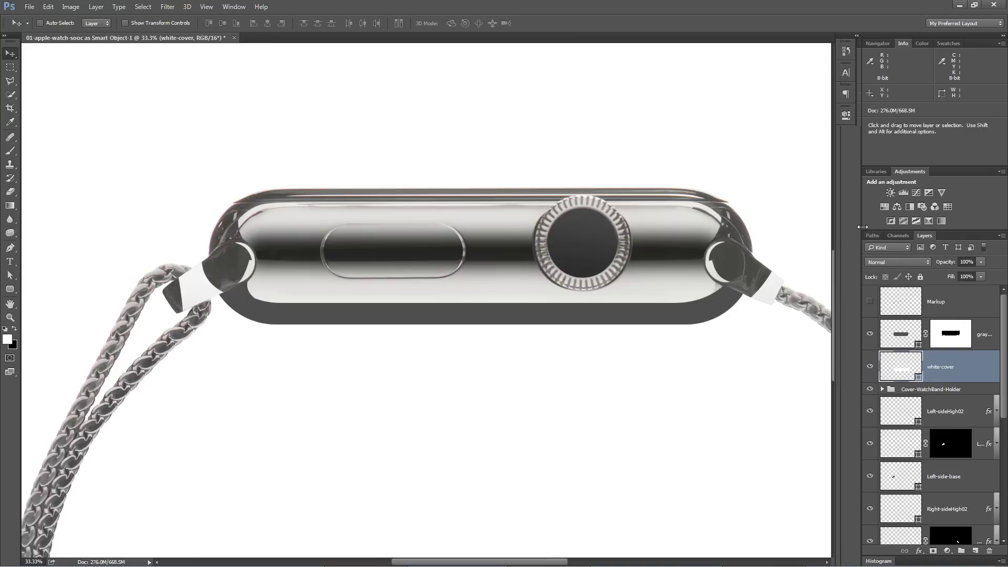
With gray-base's layer mask active, draw a Pen curve along the case's lower right corner up to the band holder and refine its anchors
drag(603, 360, 605, 379)
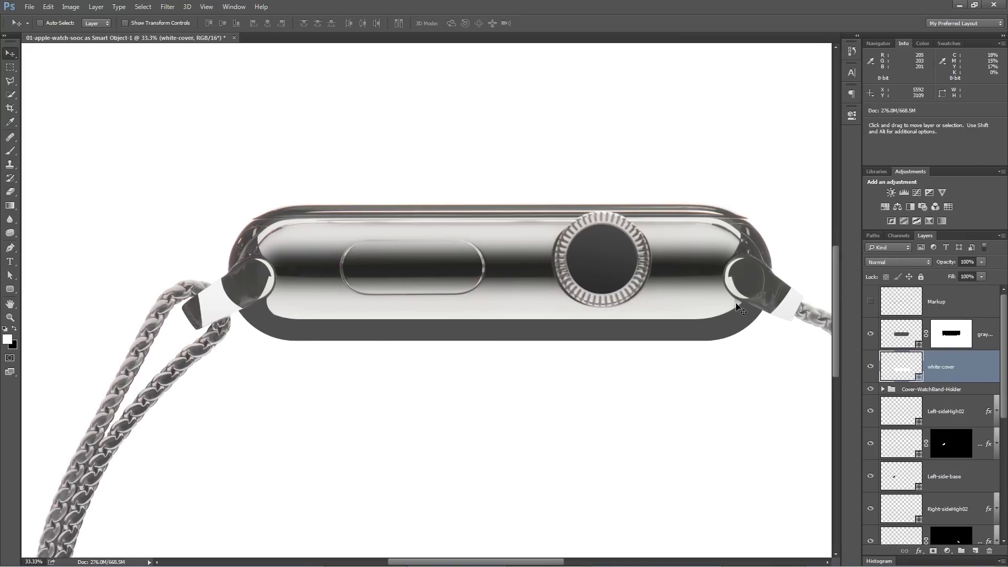
key(z)
drag(739, 319, 469, 399)
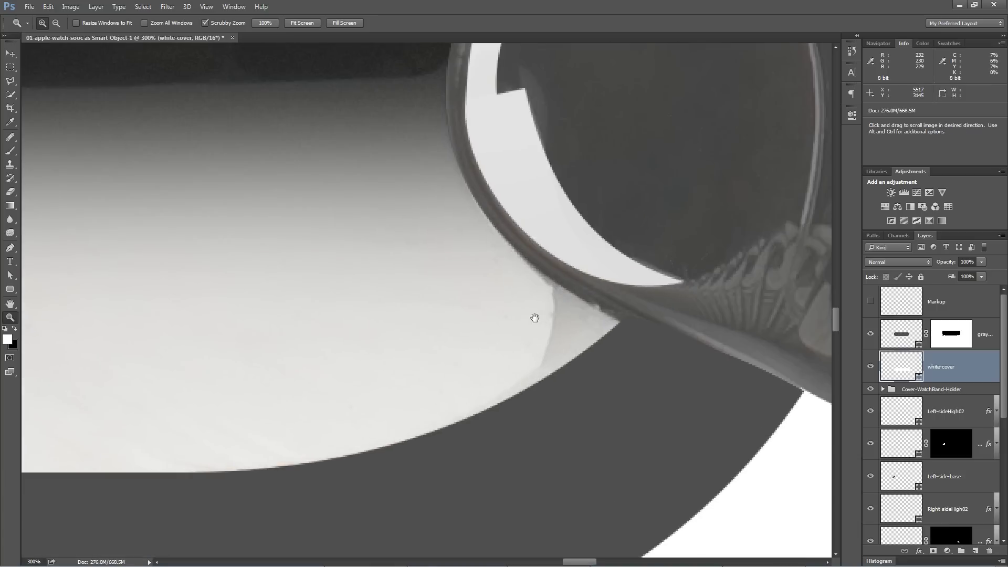
click(942, 335)
key(p)
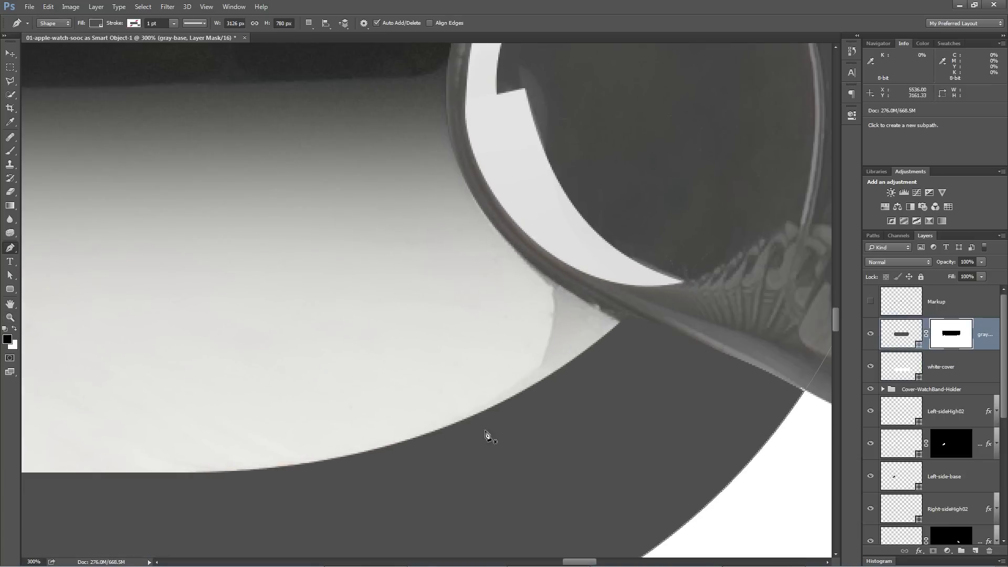
drag(395, 446, 493, 411)
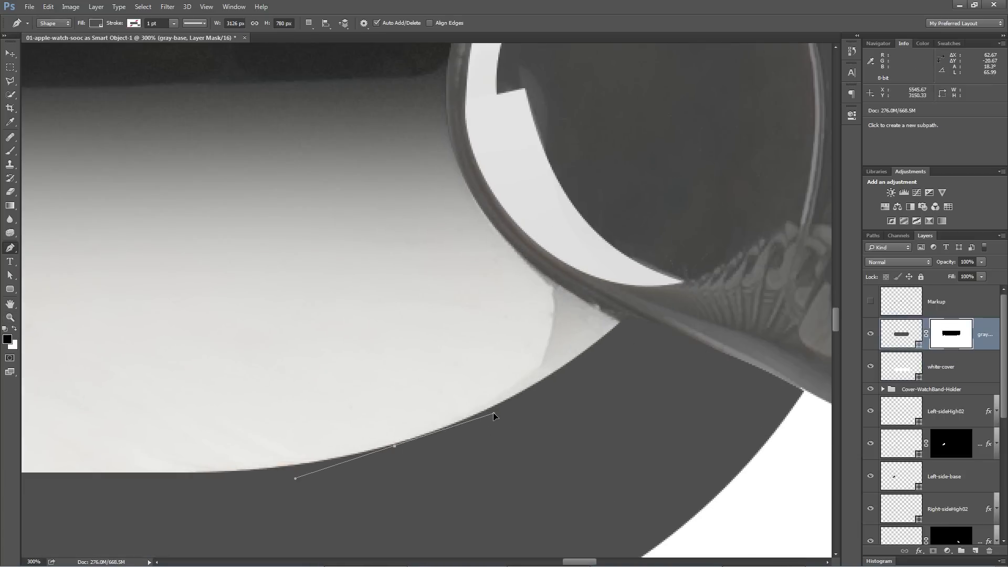
drag(558, 258, 560, 112)
drag(527, 227, 494, 87)
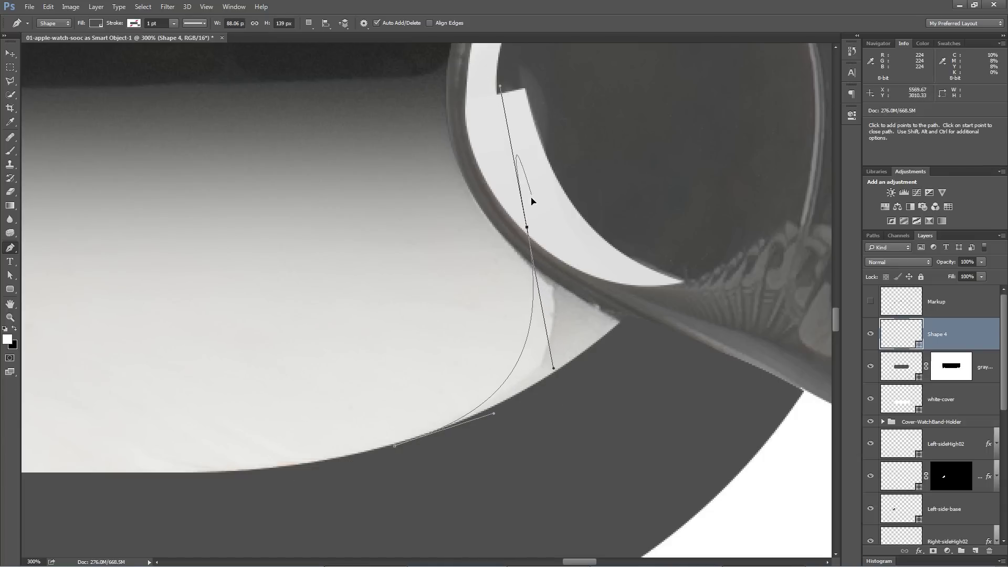
drag(527, 226, 552, 244)
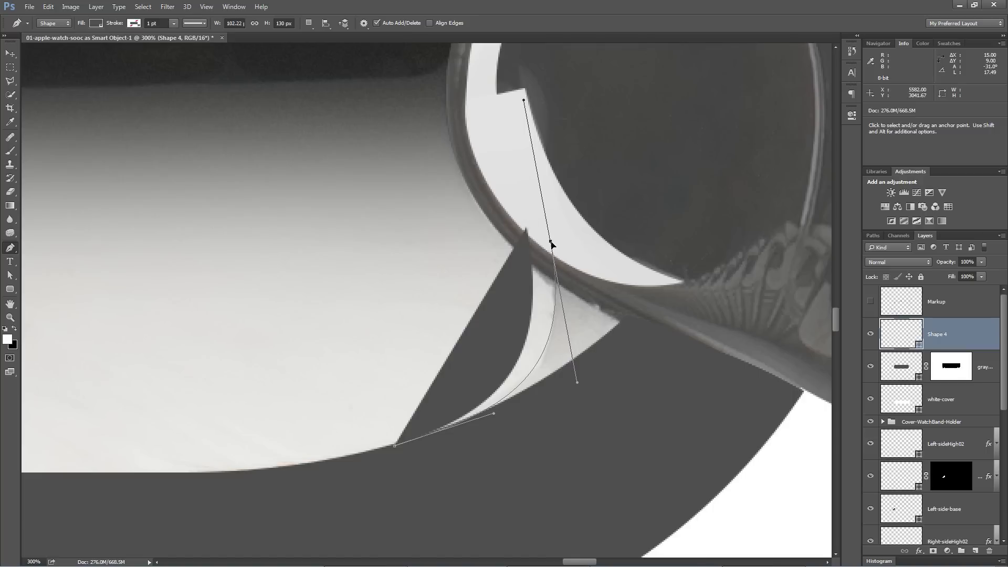
drag(394, 445, 383, 450)
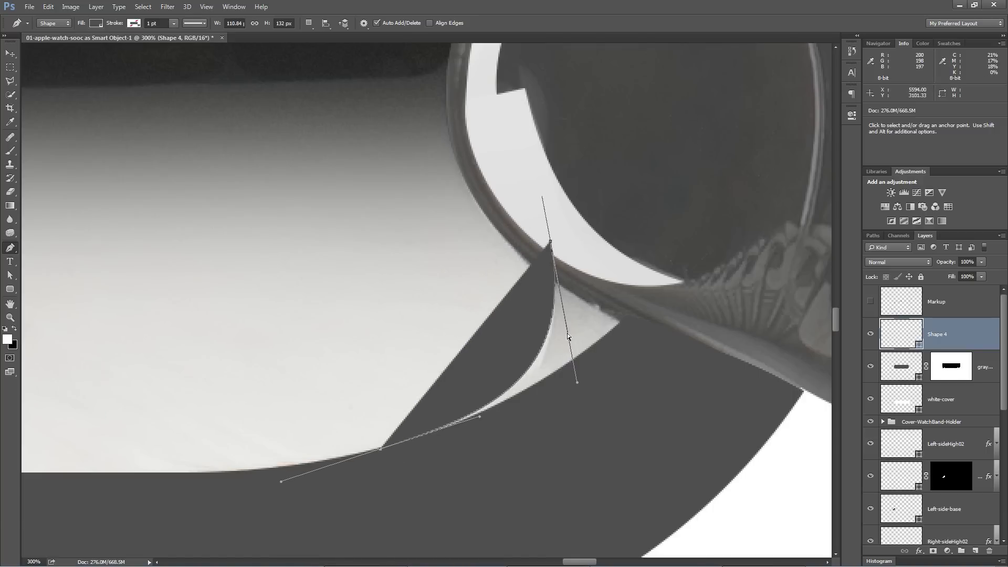
Close the Pen shape through the right band holder and the grey strip so it covers the gap at the corner
click(700, 265)
click(689, 346)
click(598, 418)
click(442, 480)
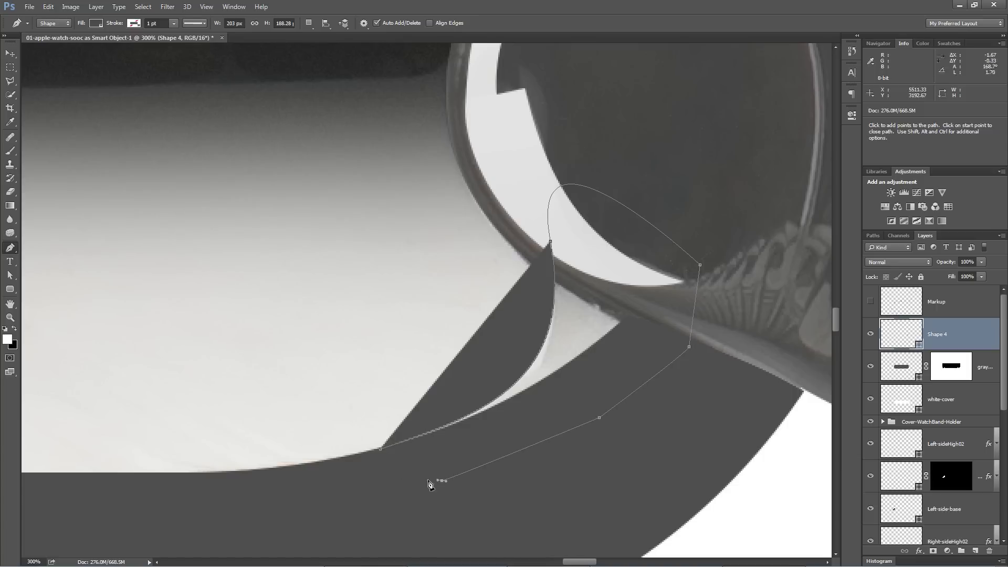
click(380, 450)
Convert the corner shape into a selection, deleting its Shape 4 layer, and fill the selection with white on the gray-base layer mask
ctrl+click(912, 340)
drag(912, 340, 989, 550)
click(954, 335)
key(x)
key(alt+BackSpace)
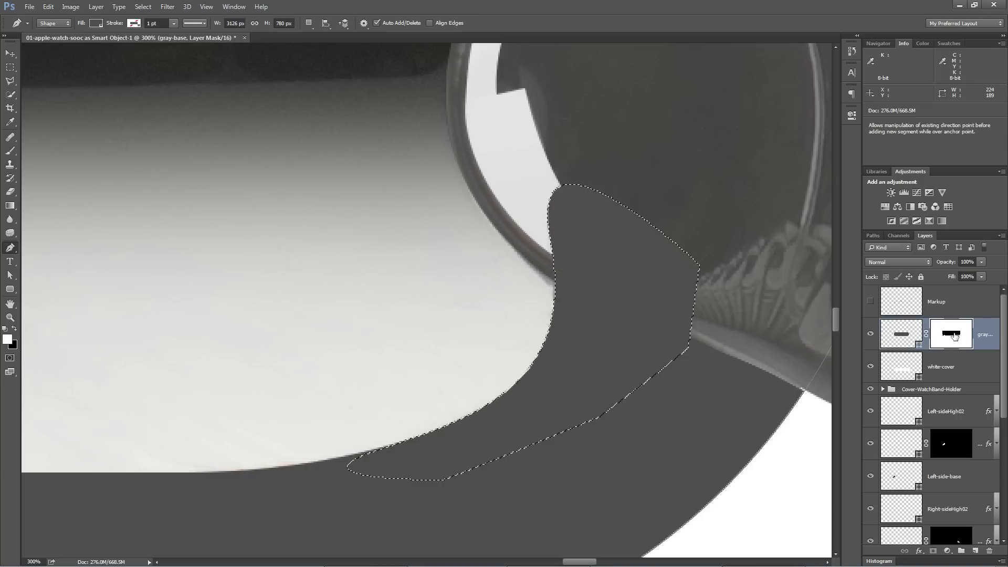
key(ctrl+d)
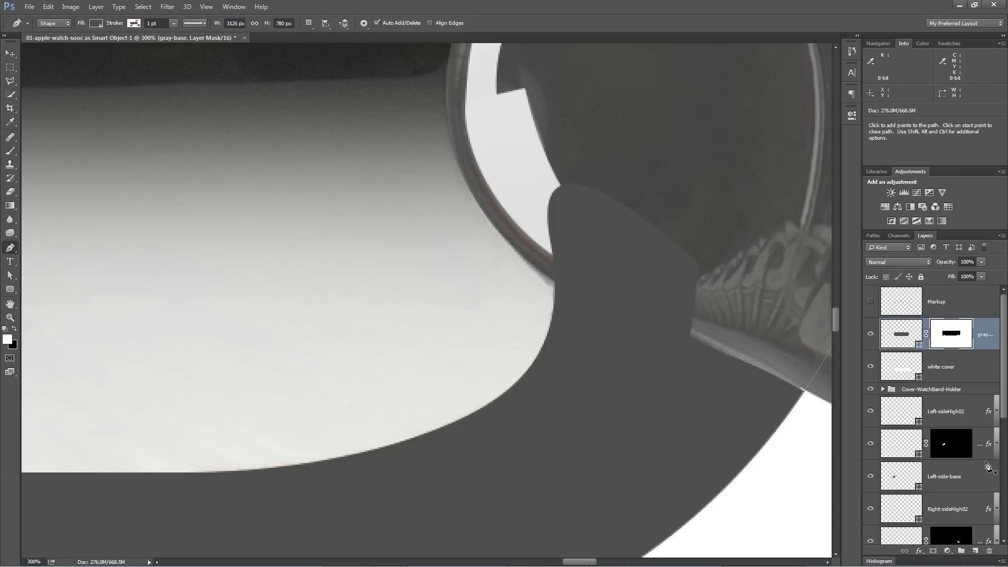
Load the Right-side-base outline as a selection, fill it with black on the gray-base layer mask, and deselect
scroll(953, 457, down, 3)
ctrl+click(907, 480)
scroll(924, 399, up, 3)
key(x)
key(alt+BackSpace)
key(ctrl+d)
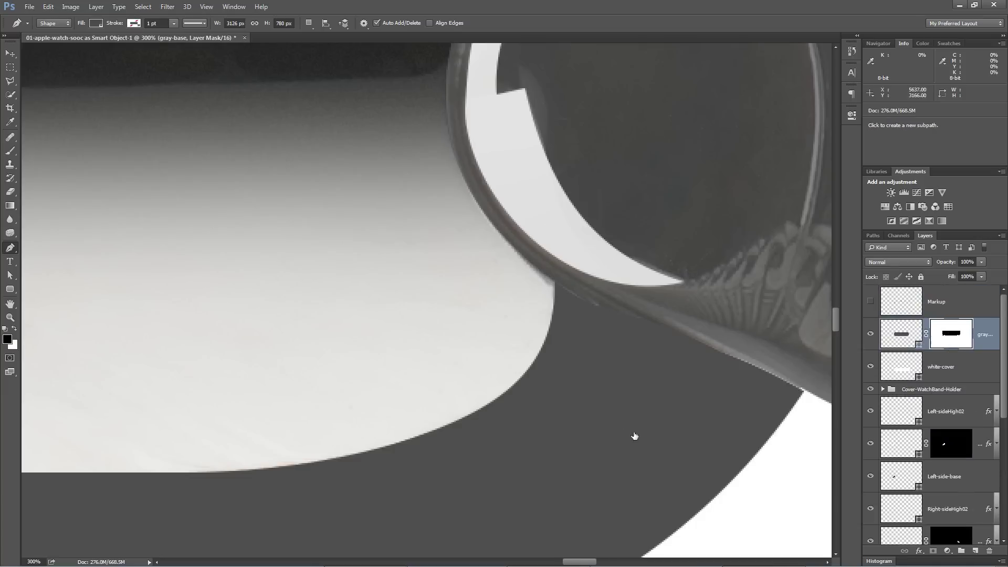
Draw a closed Pen shape across the gap at the case's lower left corner, following the light panel's curved edge through the grey strip
drag(604, 329, 531, 383)
drag(631, 440, 807, 297)
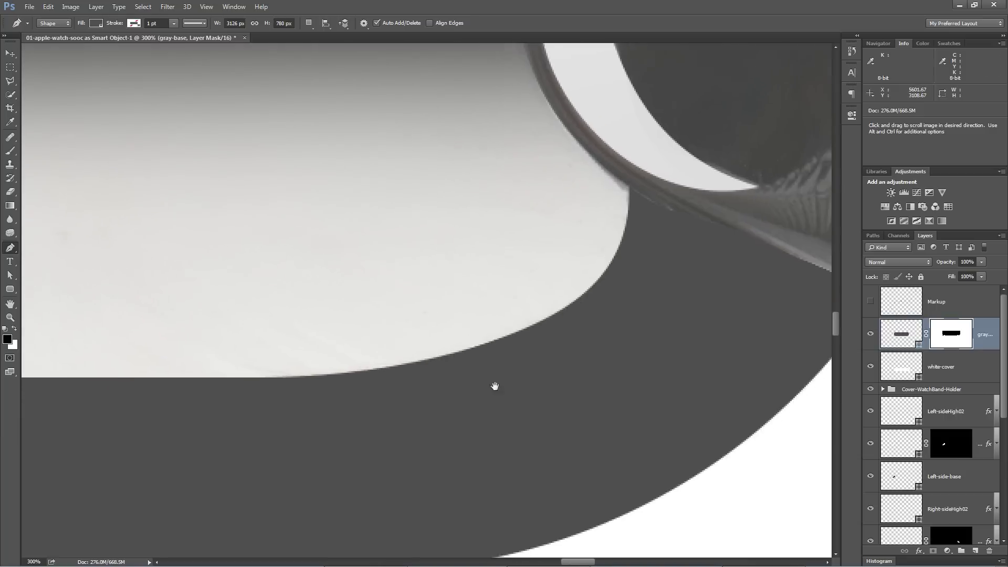
drag(352, 409, 805, 441)
drag(158, 292, 777, 182)
drag(262, 478, 782, 507)
drag(173, 380, 829, 261)
drag(131, 325, 787, 422)
drag(162, 337, 338, 412)
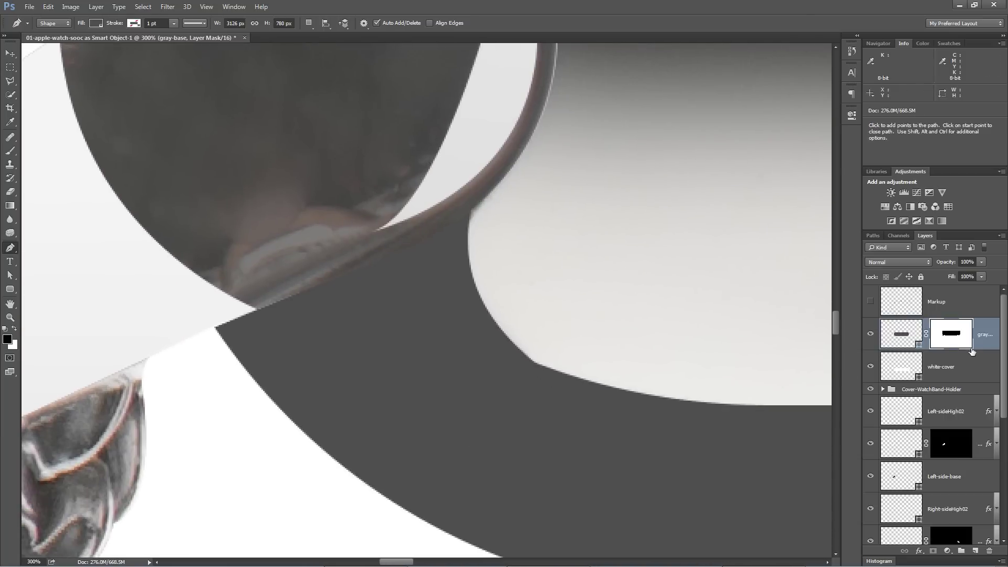
drag(631, 392, 502, 379)
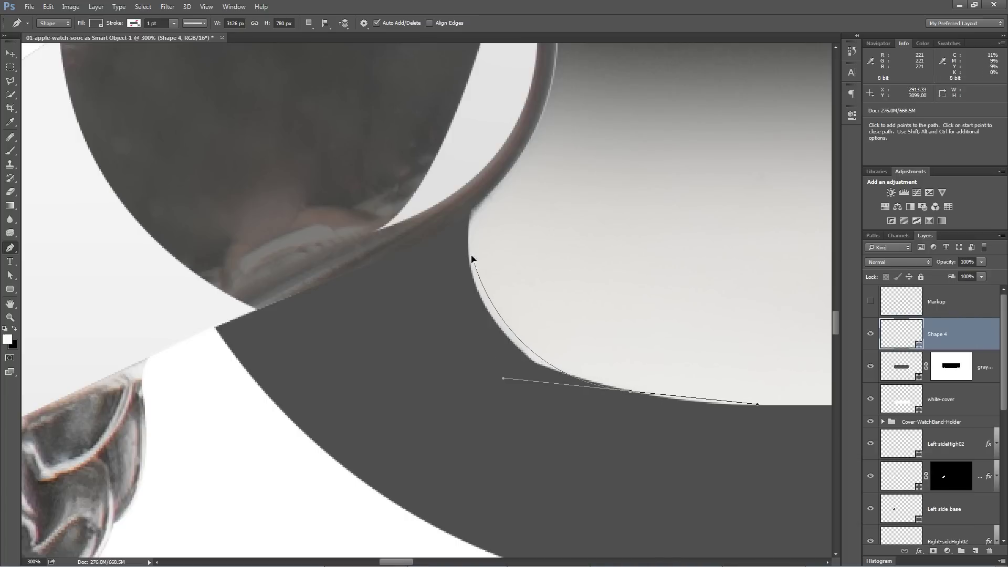
drag(471, 271, 460, 239)
drag(630, 392, 646, 395)
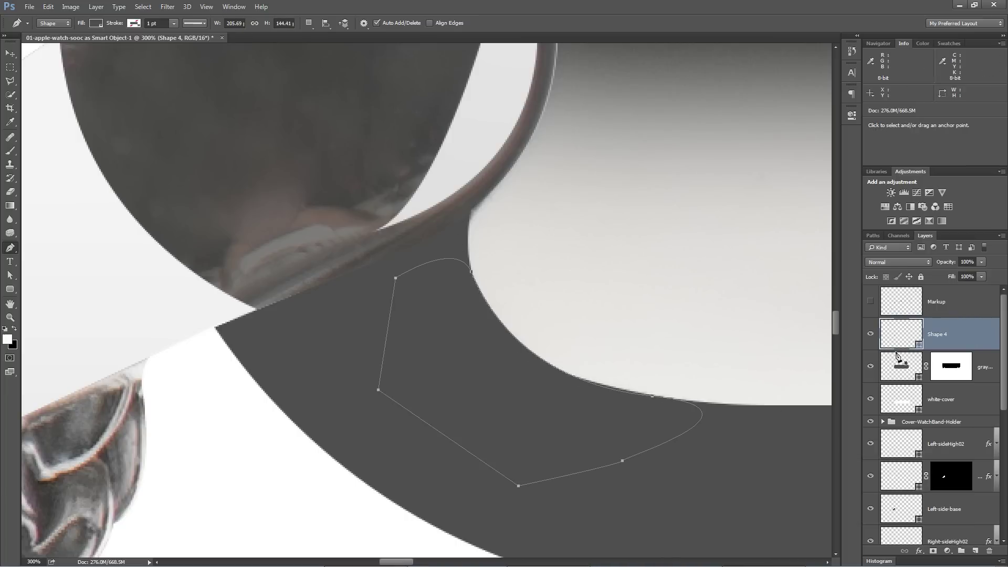
Convert the left corner shape into a selection, deleting its Shape 4 layer, fill it with white on the gray-base layer mask, and deselect
ctrl+click(901, 336)
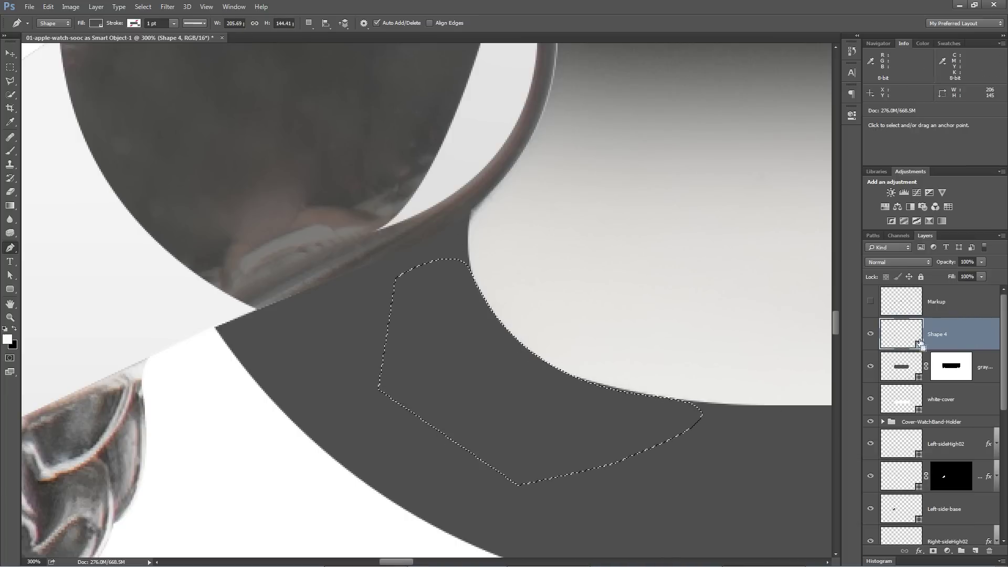
click(989, 551)
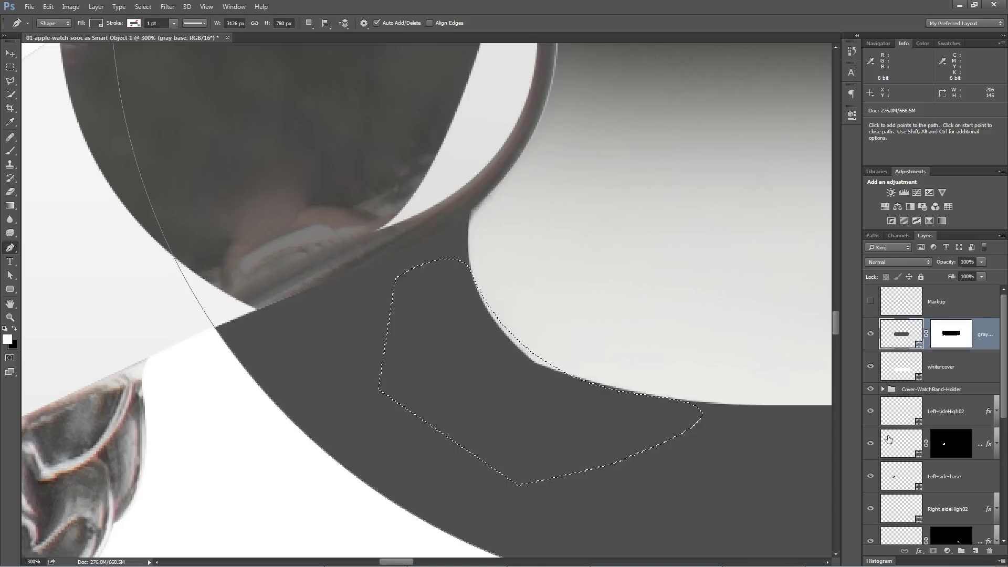
click(951, 336)
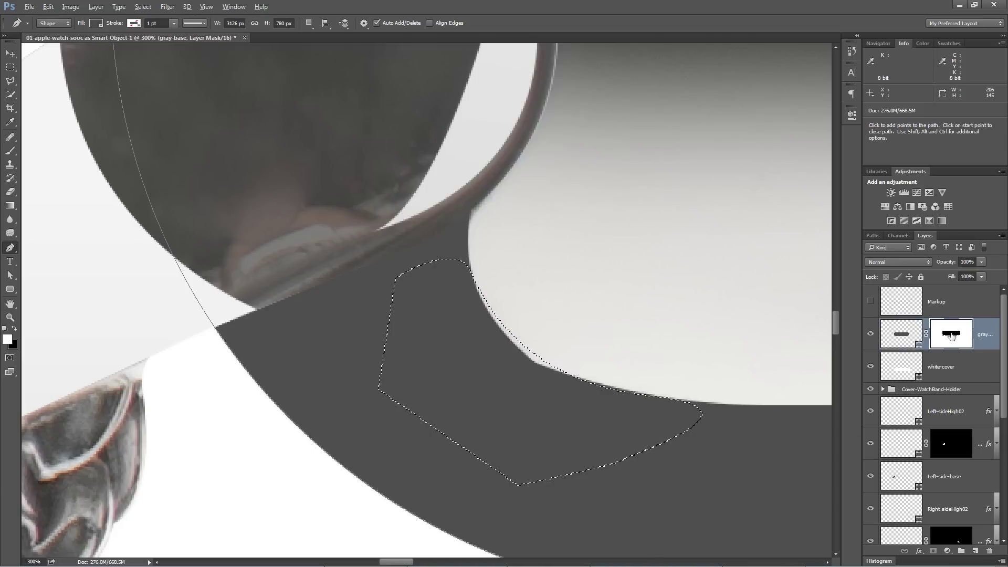
key(alt+BackSpace)
key(ctrl+d)
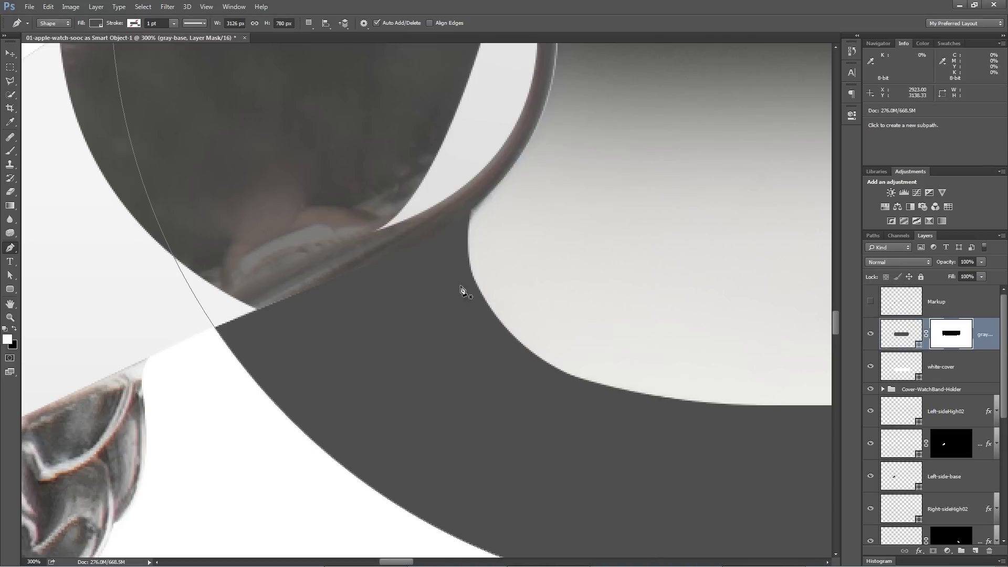
Above the white-cover layer, start a Pen shape with a short vertical edge, about 38 px high, under the side button's left end
scroll(495, 360, down, 3)
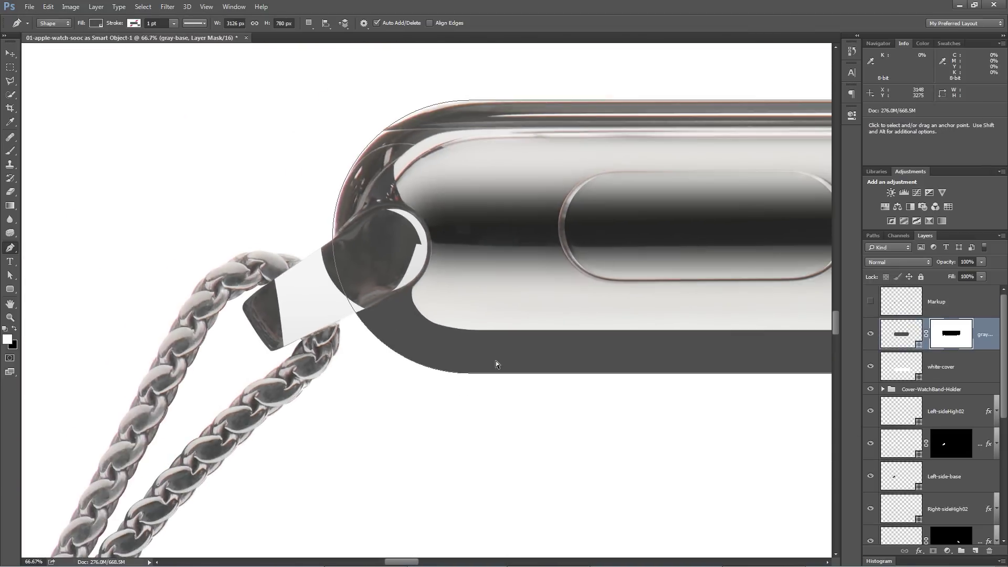
scroll(496, 362, down, 3)
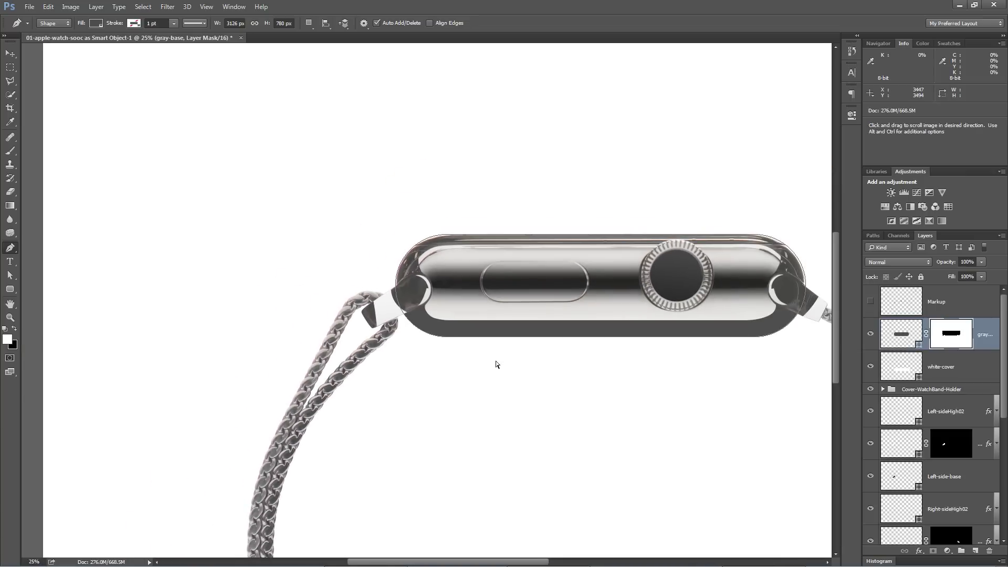
click(981, 367)
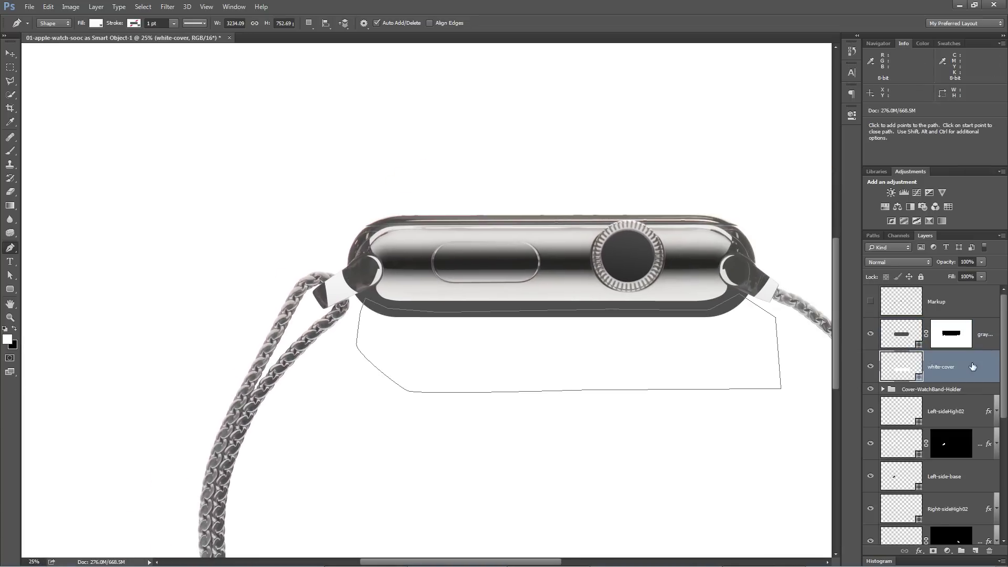
click(10, 53)
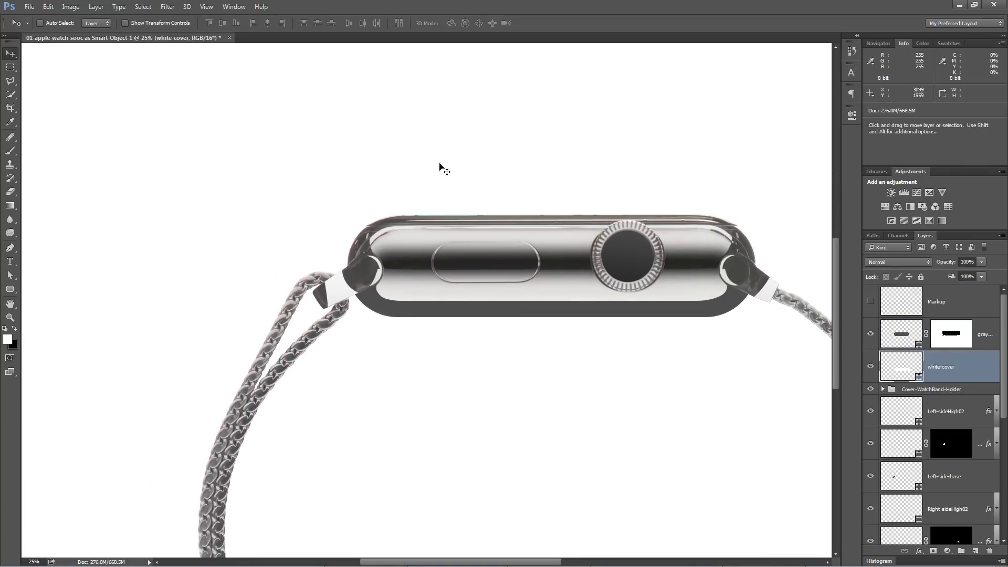
scroll(517, 189, down, 3)
key(z)
drag(440, 331, 479, 331)
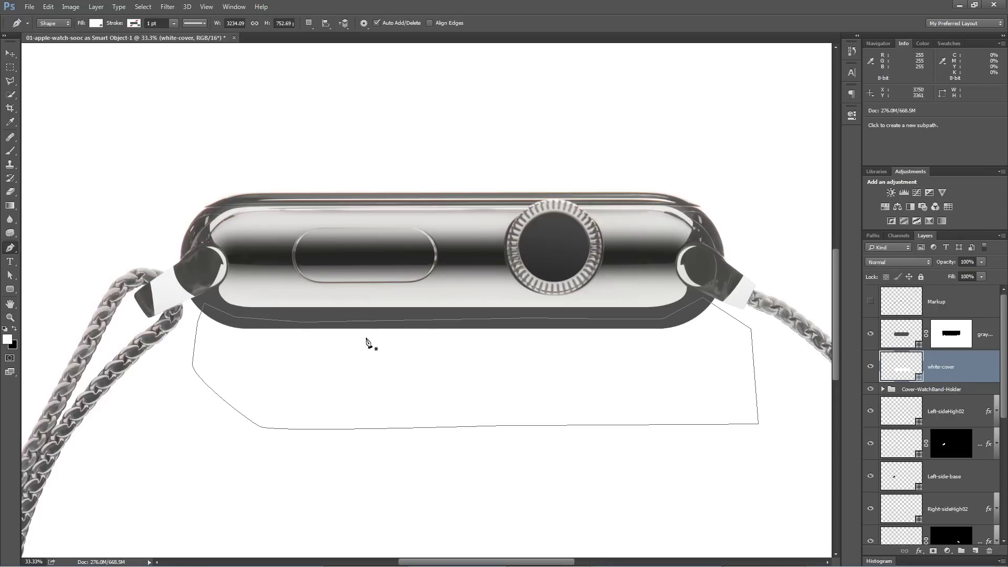
key(Escape)
key(z)
click(336, 357)
drag(396, 332, 482, 342)
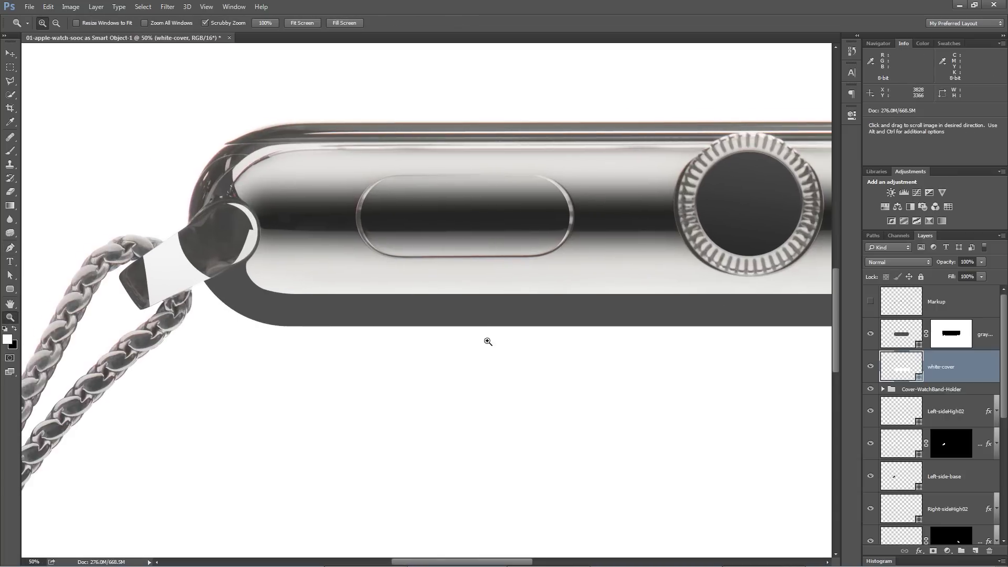
key(p)
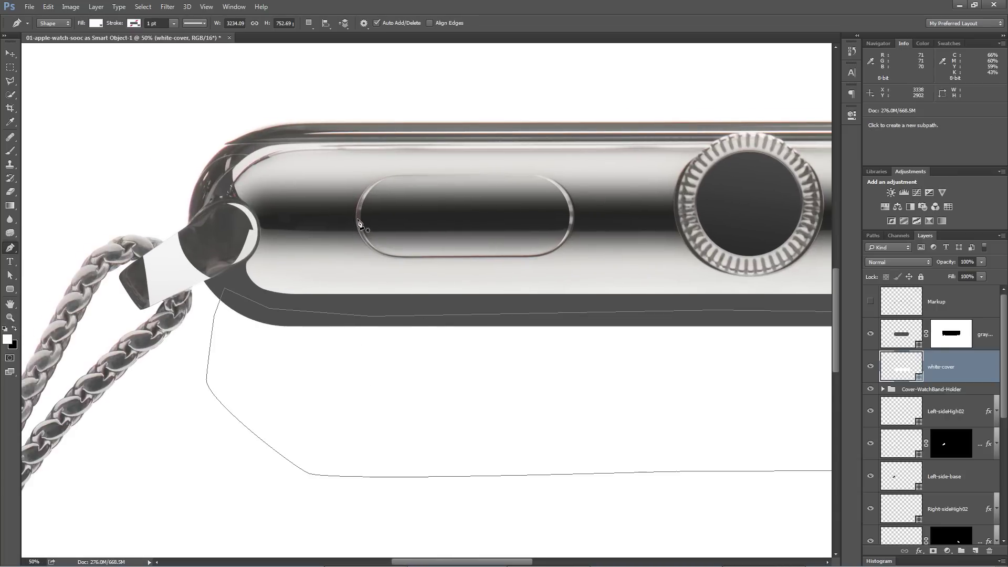
click(345, 325)
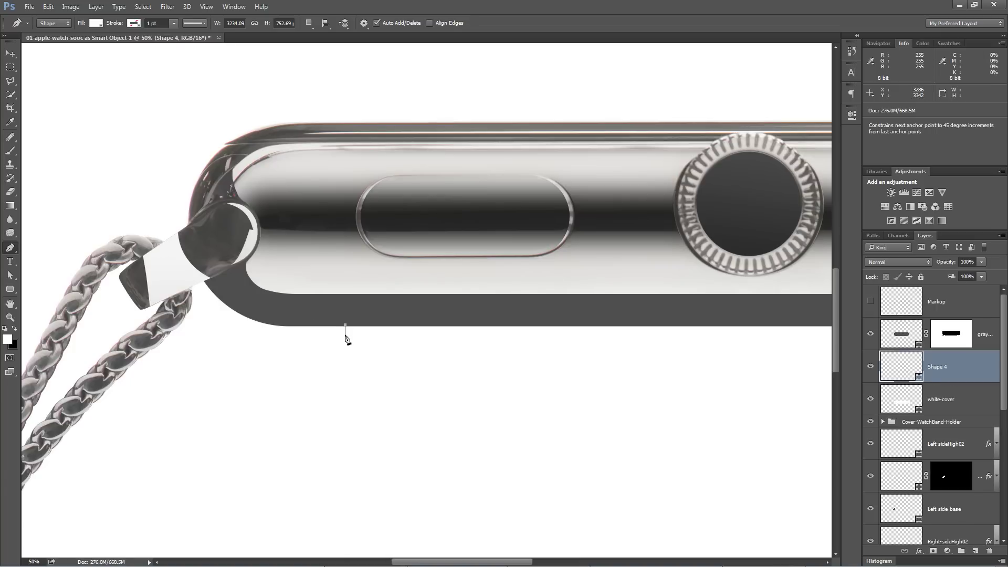
shift+click(346, 335)
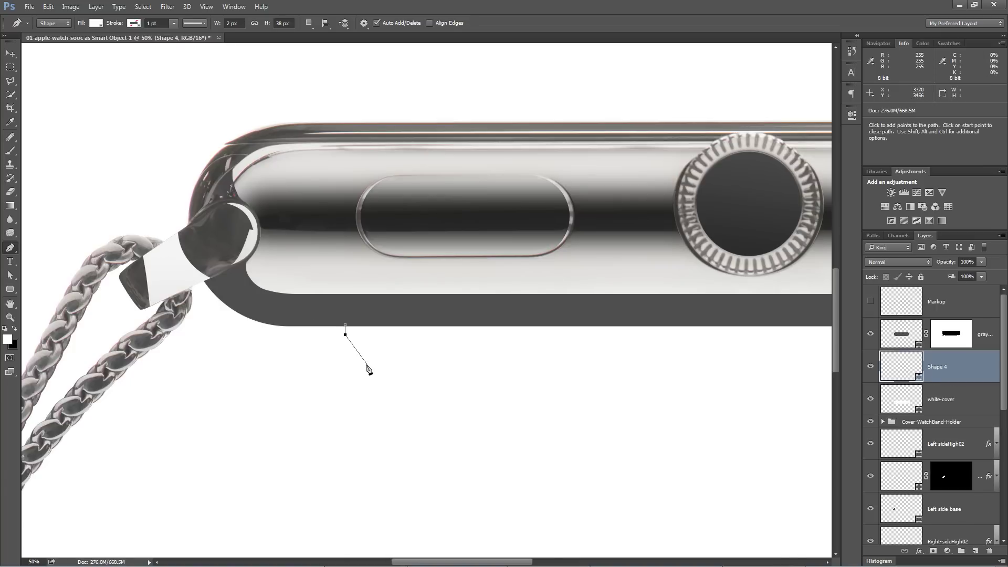
Extend and close the Pen shape into a wedge about 862 px wide and 132 px high along the case's bottom edge, deepest at mid-case
drag(592, 421, 507, 405)
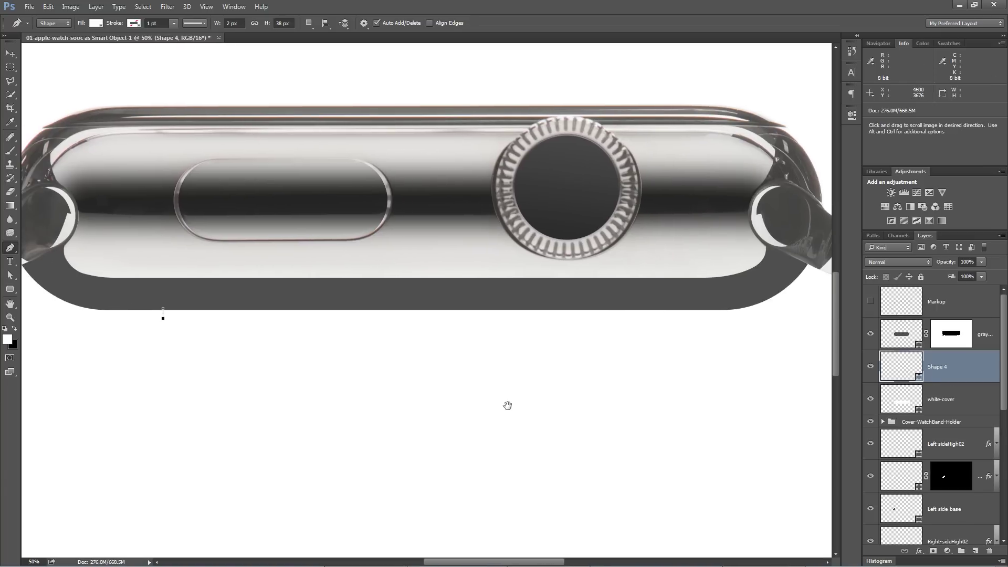
click(389, 341)
click(390, 306)
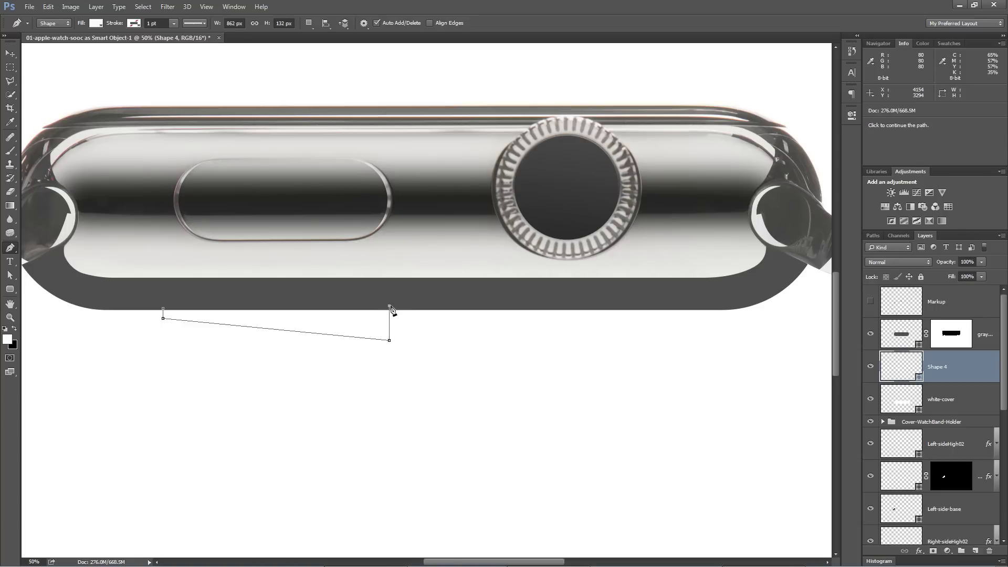
click(163, 310)
drag(340, 333, 472, 359)
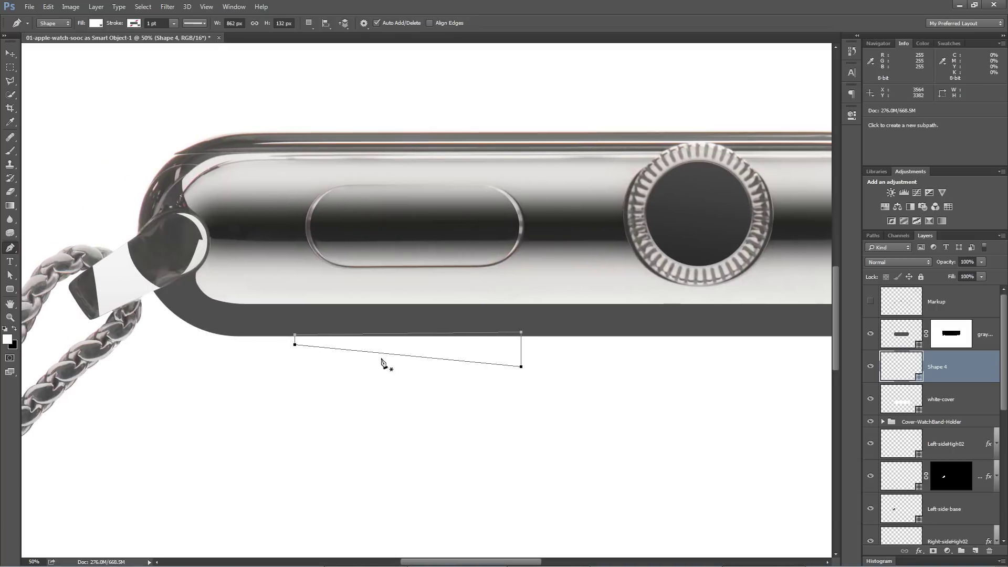
Duplicate the Shape 4 wedge and flip the copy horizontally about its right edge to form the mirrored half
drag(616, 364, 559, 366)
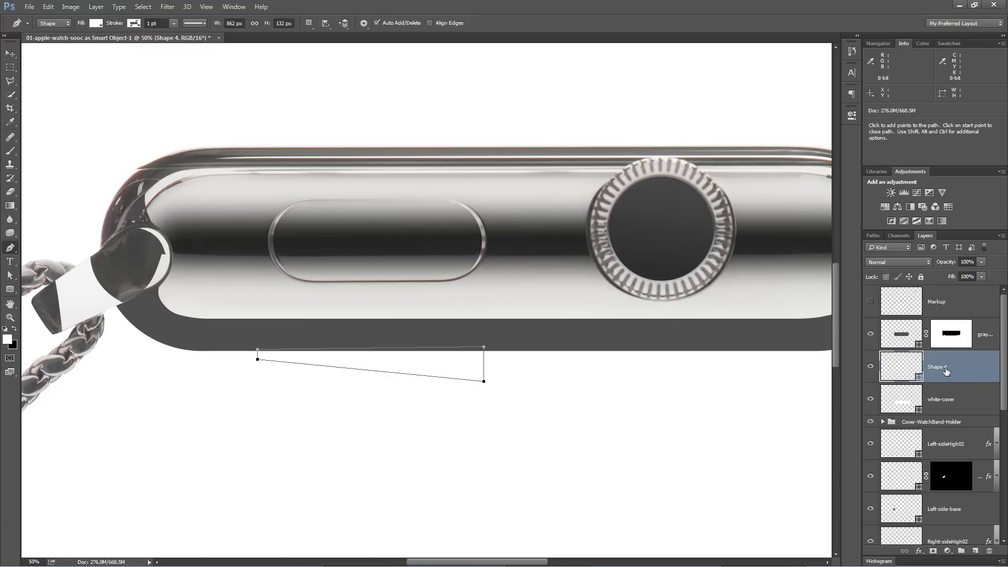
key(ctrl+j)
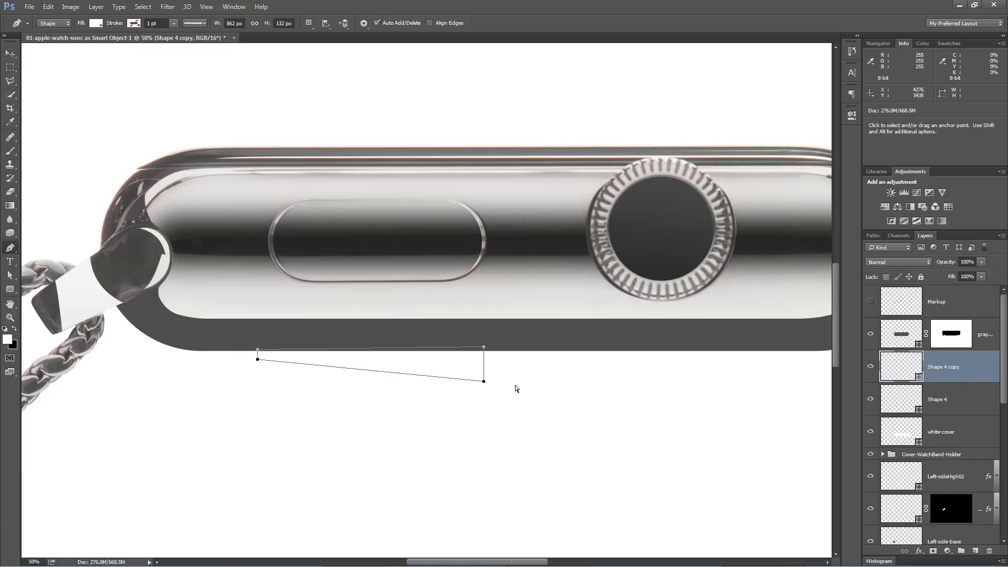
key(ctrl+t)
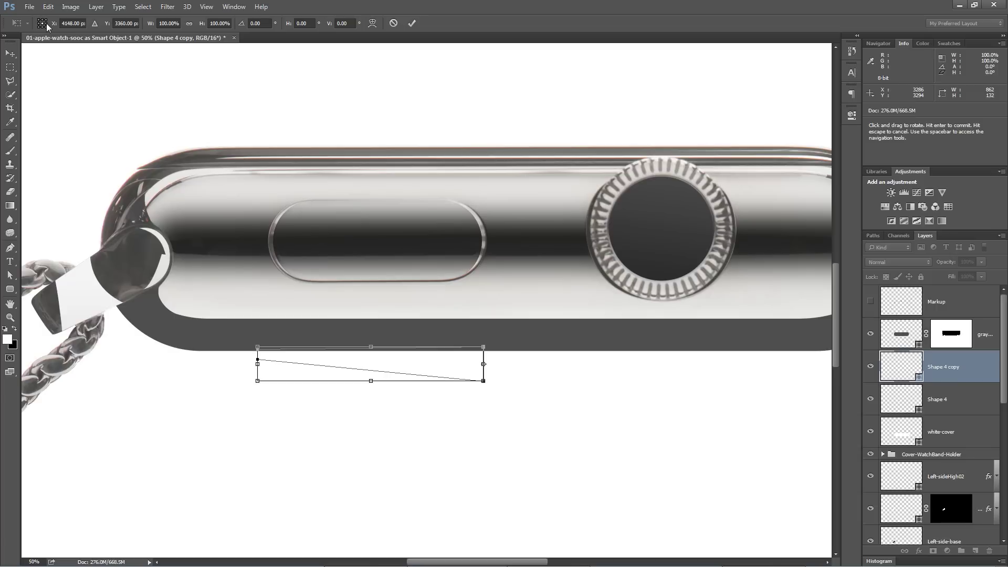
right_click(367, 359)
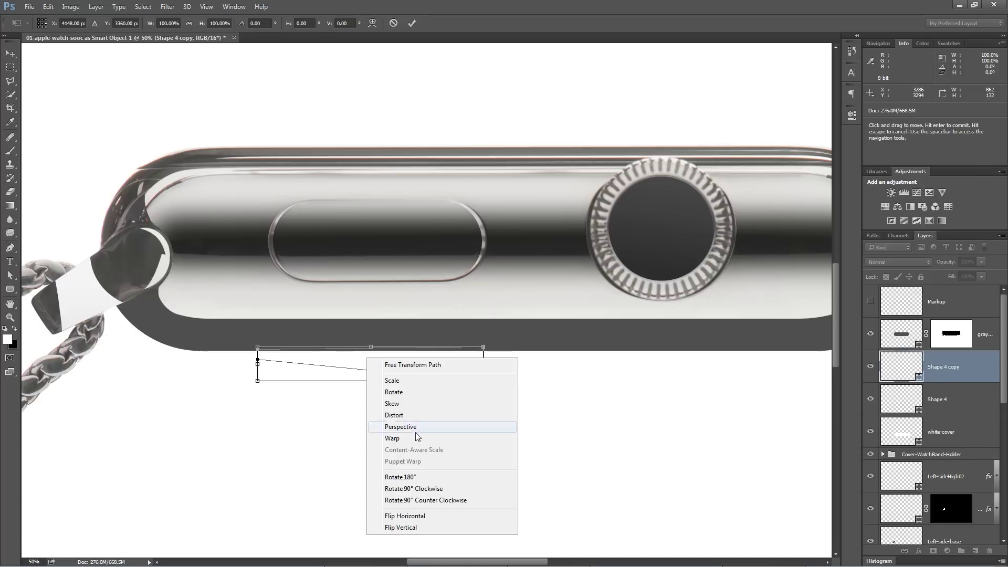
click(414, 516)
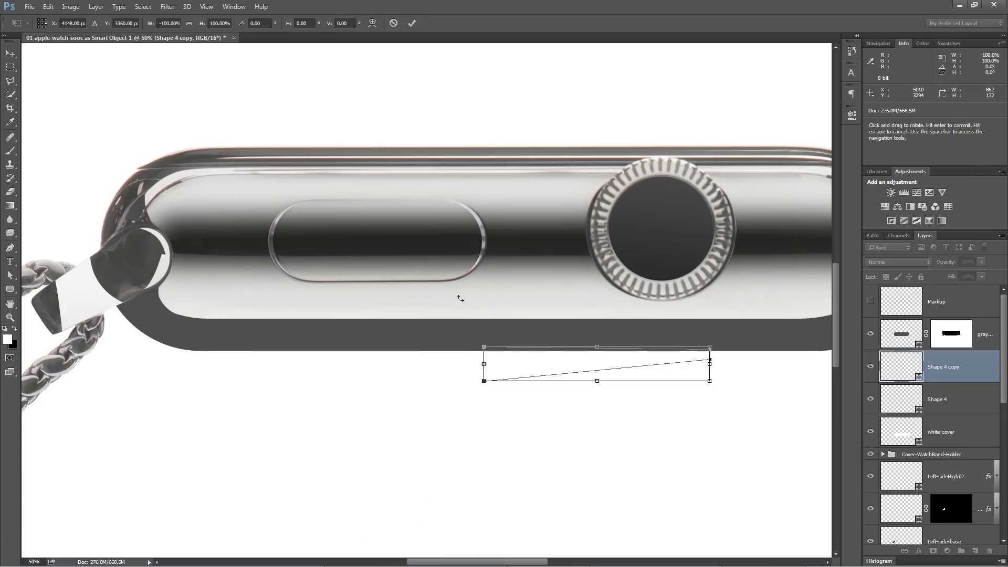
click(413, 23)
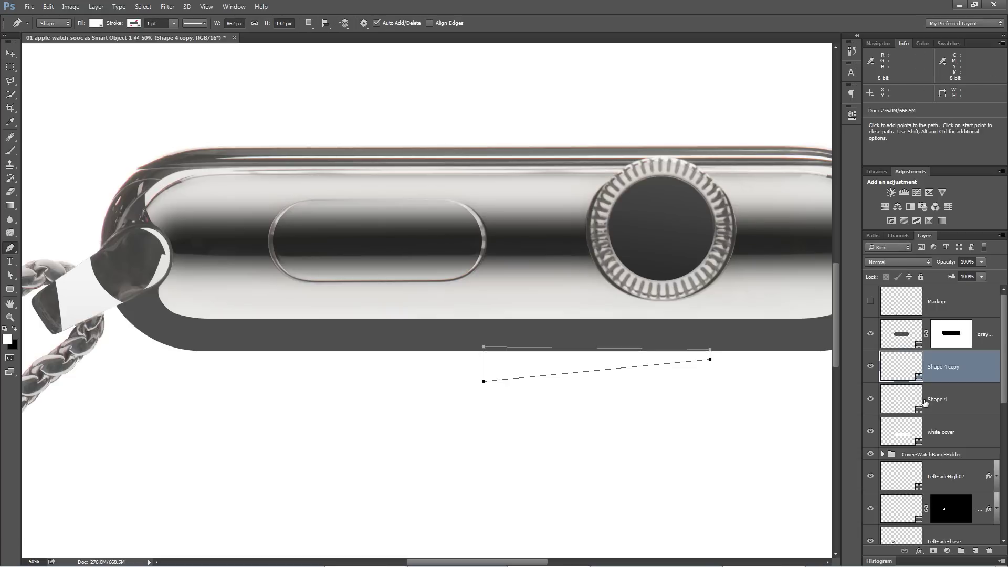
Merge the Shape 4 and Shape 4 copy layers into one shape layer
shift+click(962, 400)
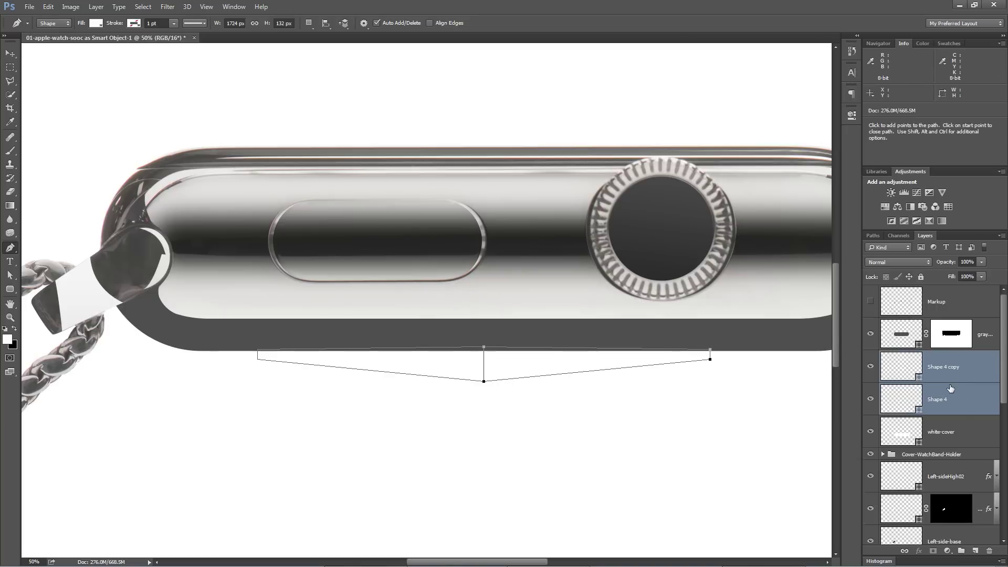
click(308, 23)
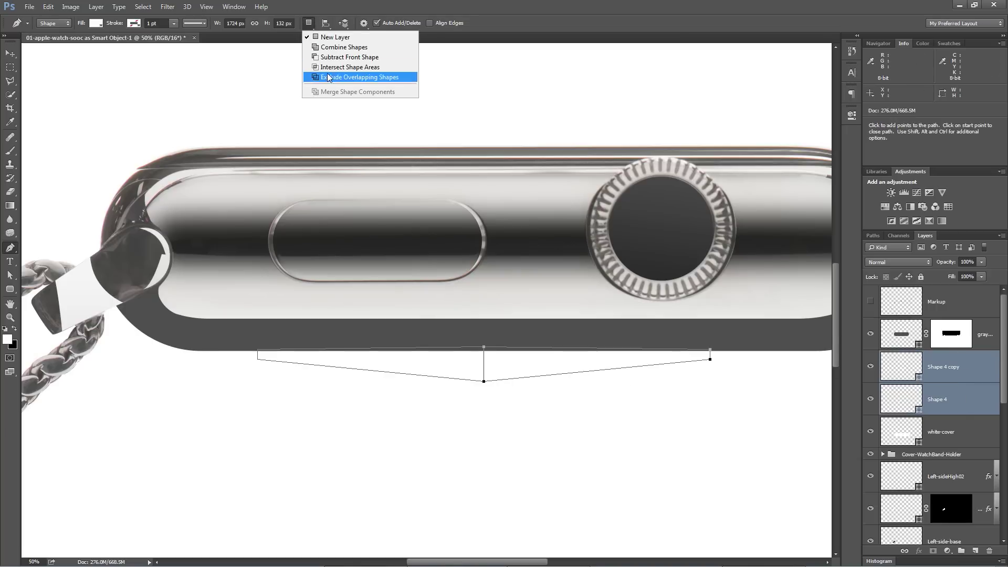
click(946, 378)
shift+click(967, 393)
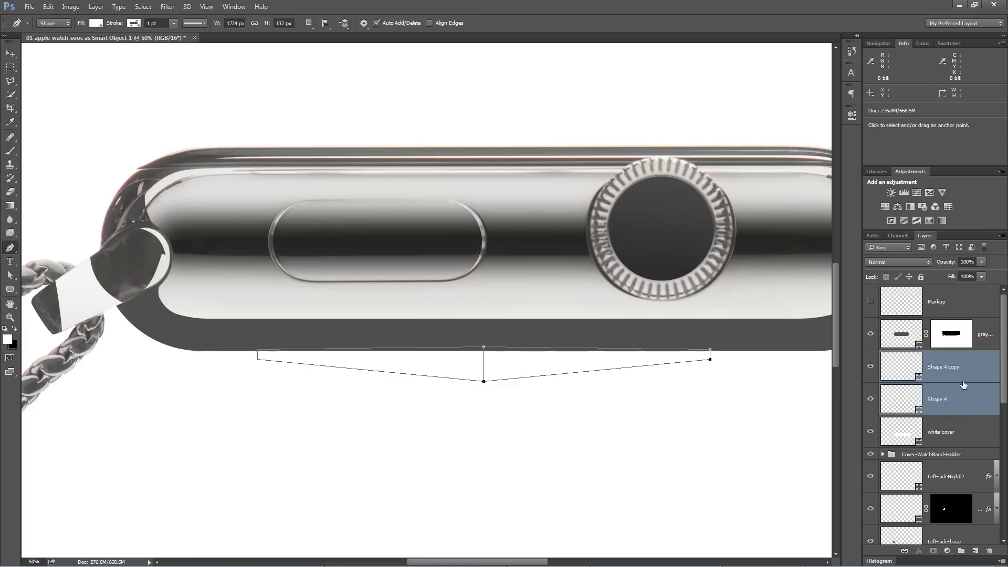
key(ctrl+e)
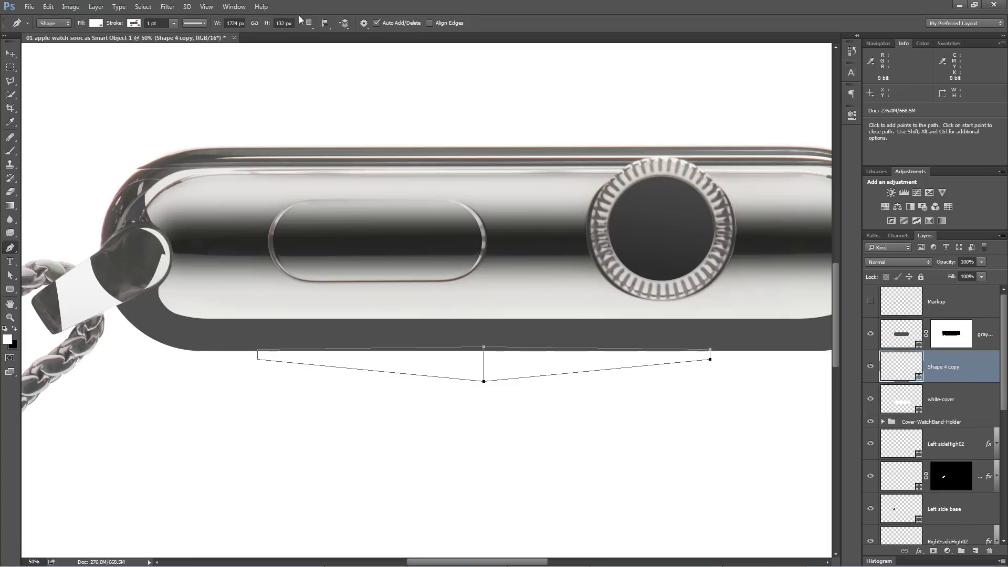
Merge the shape components of the two mirrored halves into a single continuous outline
click(313, 24)
click(314, 57)
click(11, 276)
click(11, 290)
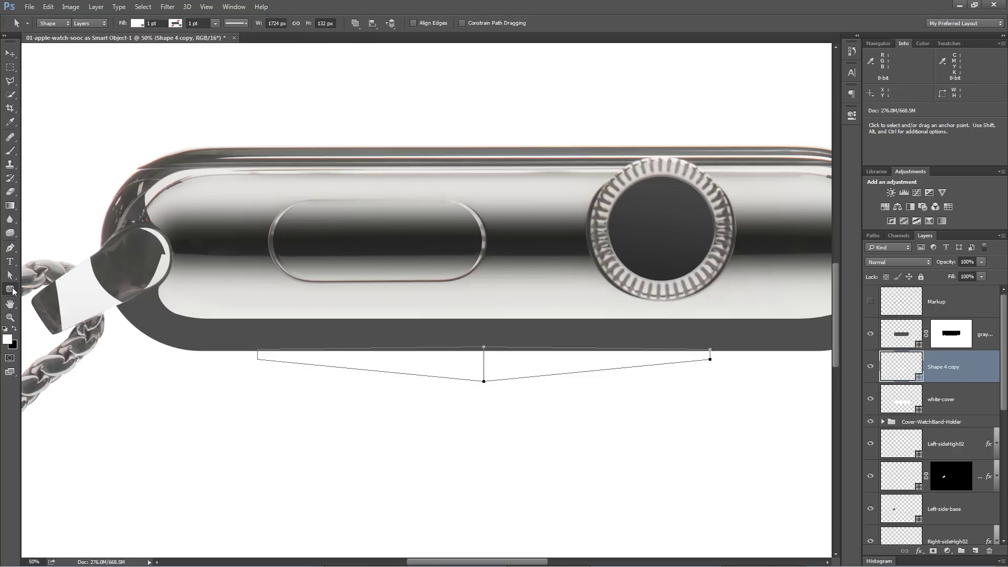
click(10, 247)
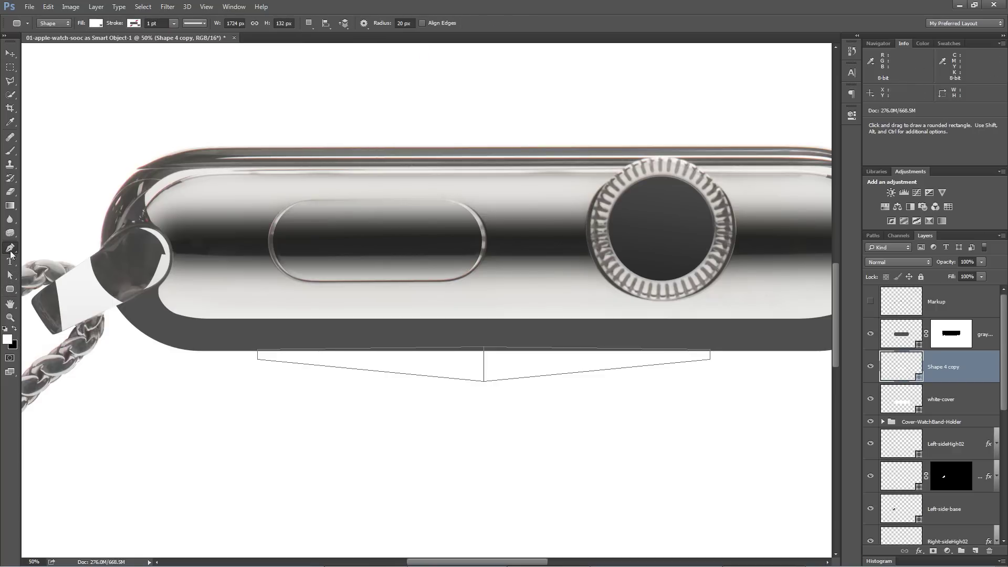
click(309, 23)
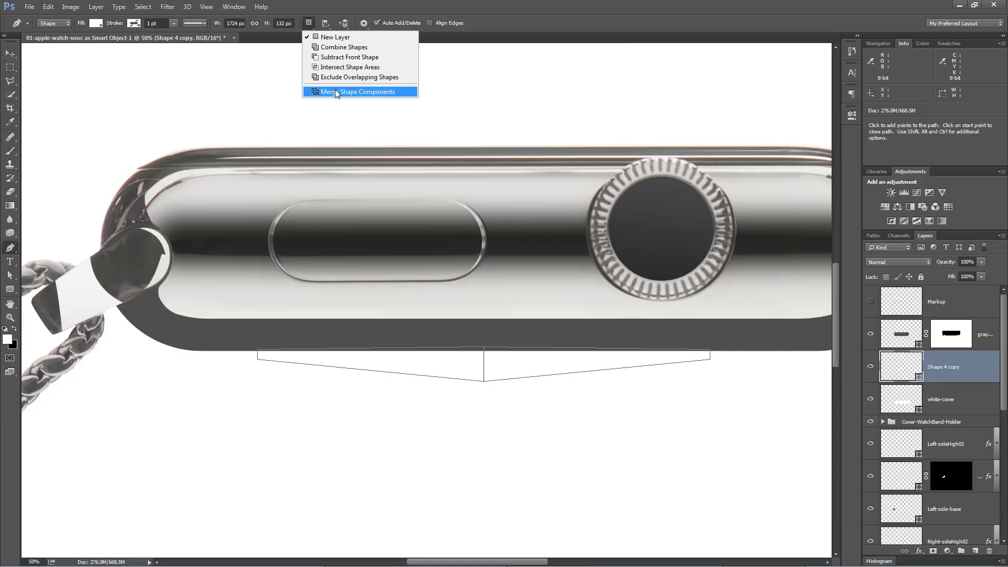
click(338, 92)
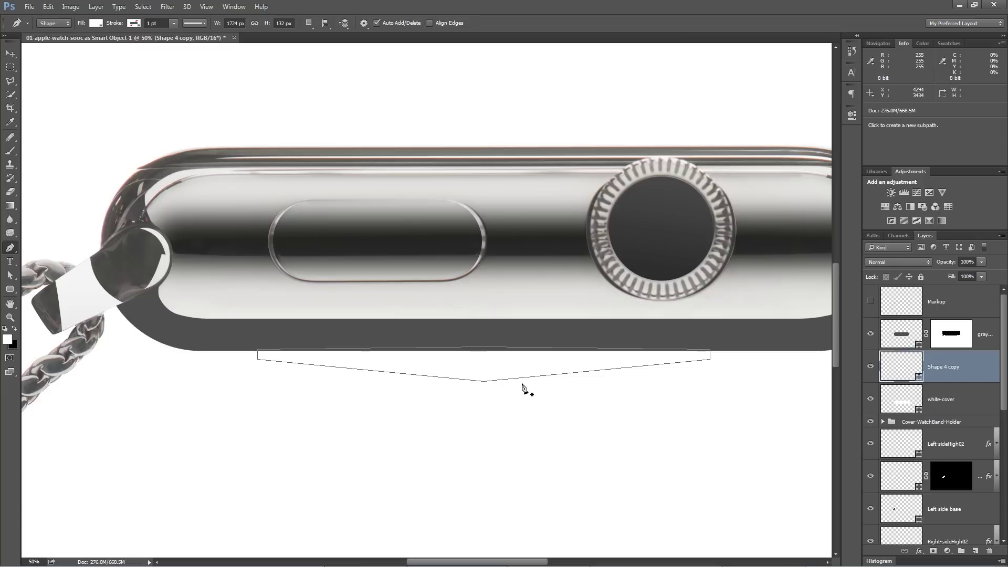
Set the fill colour of the merged wedge shape beneath the case to #3b3b3b
double_click(903, 369)
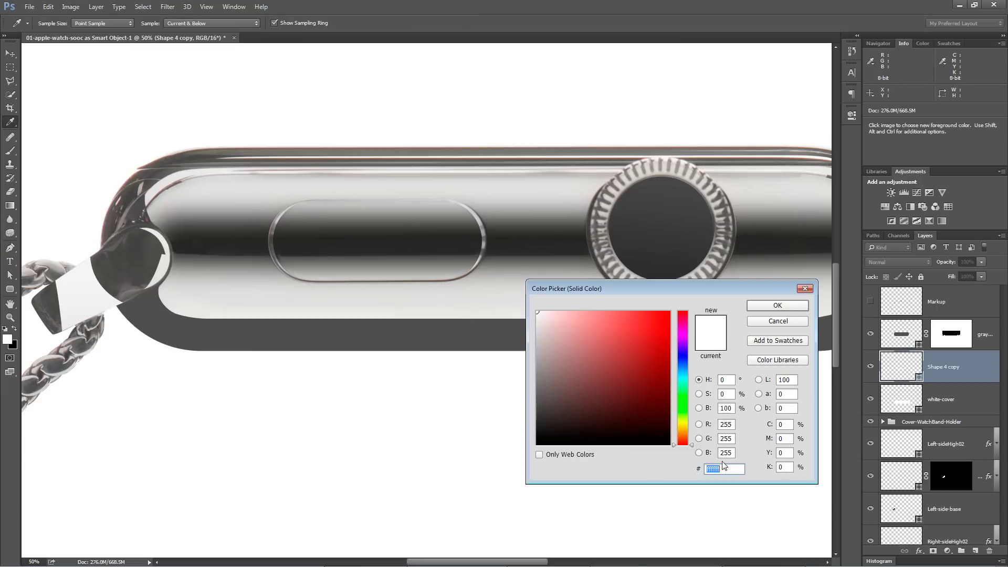
text(3b3b3b)
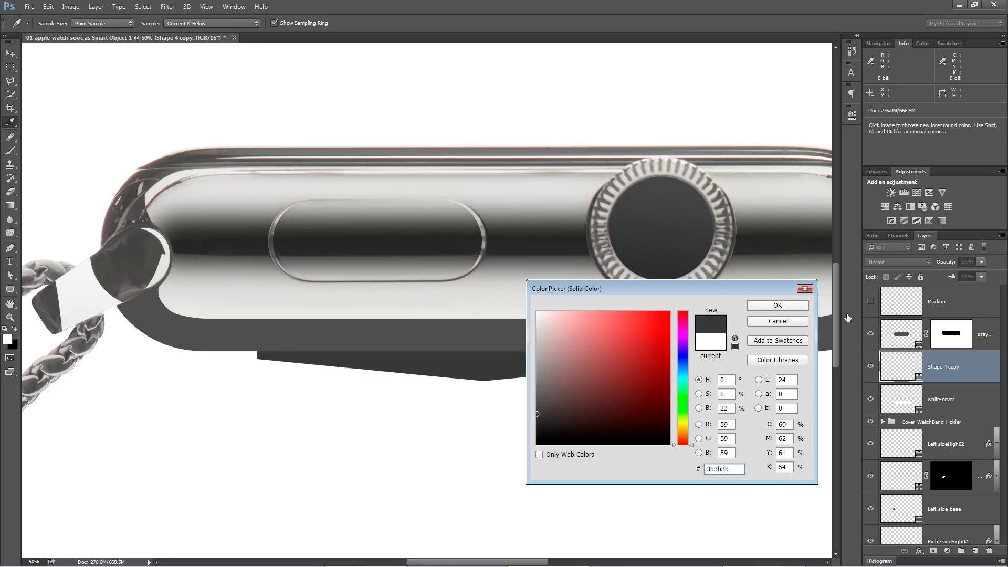
click(782, 305)
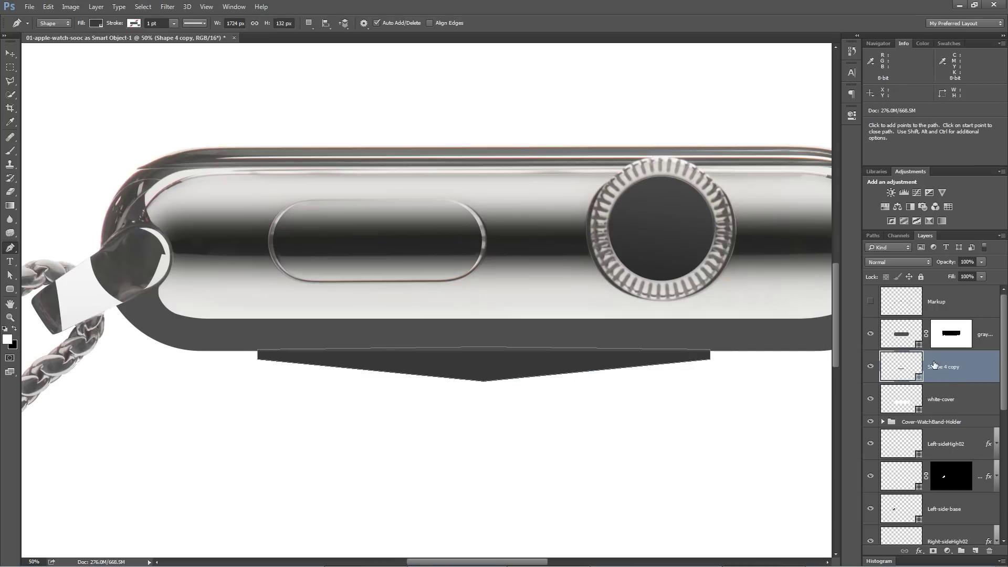
Add an Inner Glow effect to the wedge shape with Normal blend mode and a white glow colour
click(96, 7)
mouse_move(150, 98)
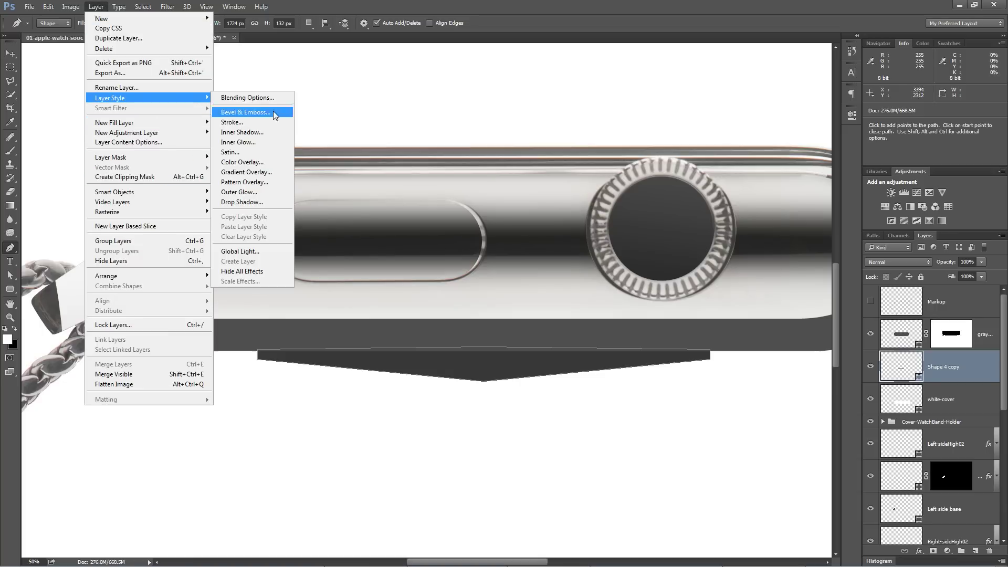
click(253, 147)
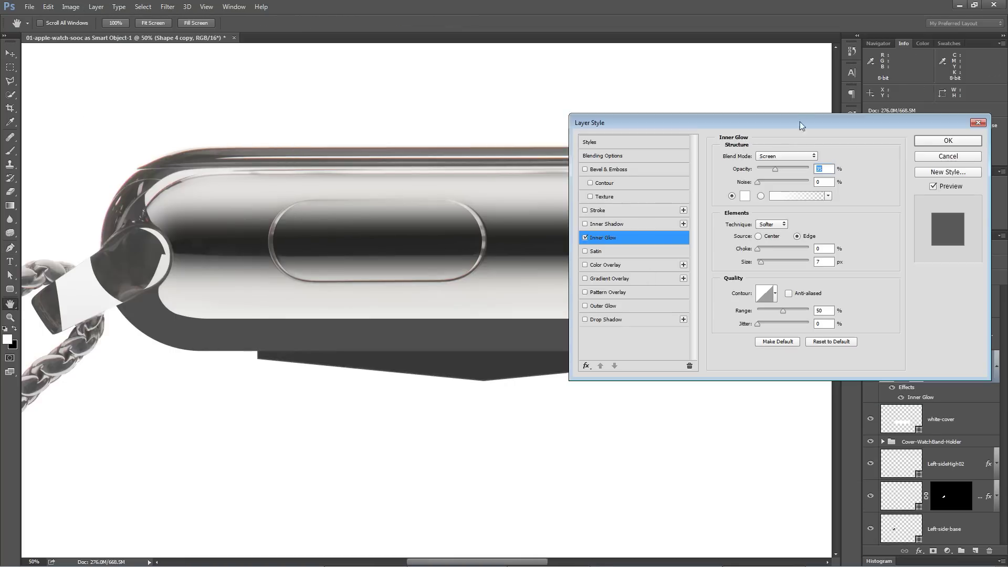
click(788, 155)
click(776, 164)
drag(795, 119, 758, 84)
click(707, 161)
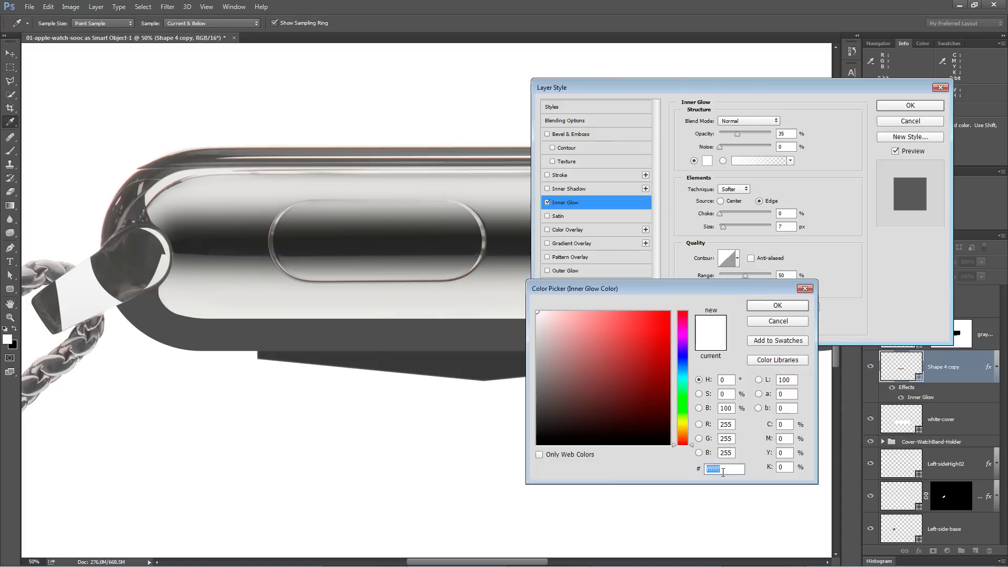
click(778, 305)
Adjust the Inner Glow to 28% opacity and 76 px size with almost no choke, and apply the effect
drag(738, 135, 783, 141)
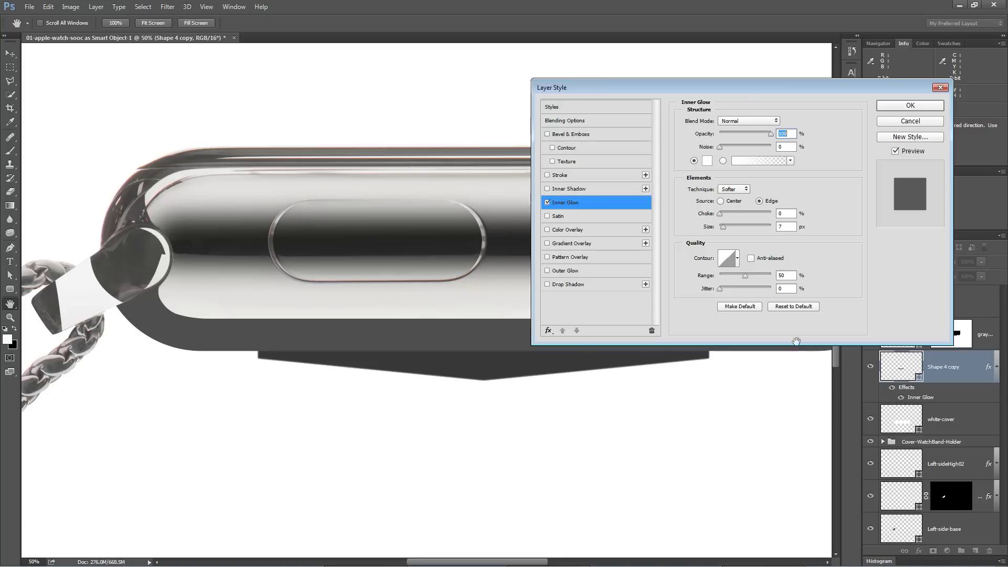
drag(717, 216, 737, 229)
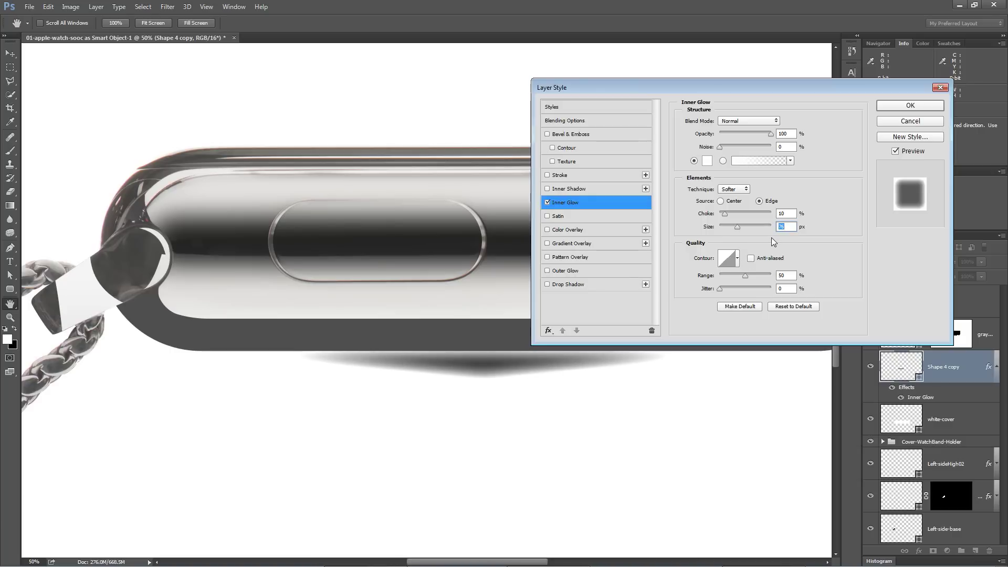
drag(771, 133, 734, 141)
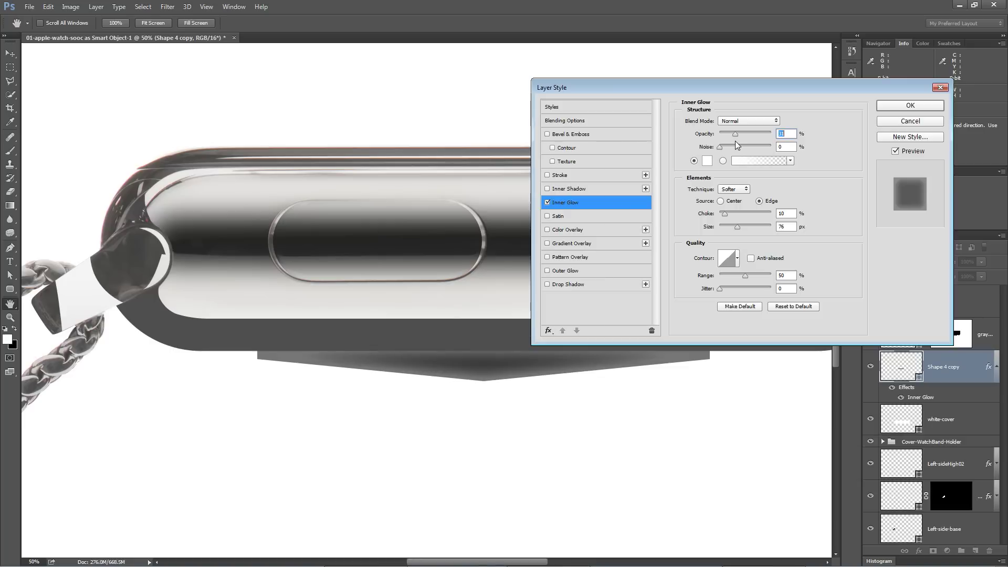
drag(734, 141, 733, 141)
drag(725, 214, 721, 214)
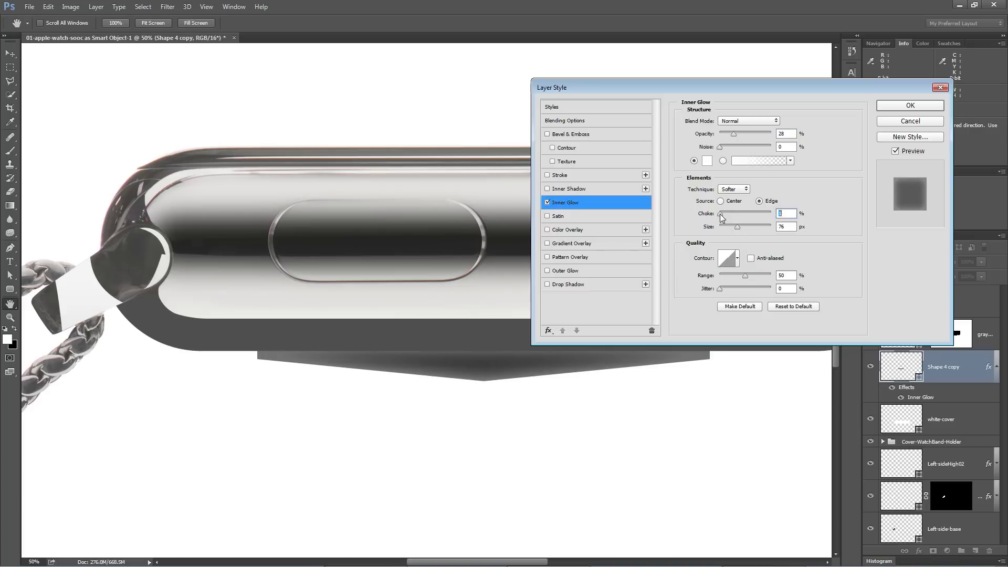
drag(720, 213, 721, 214)
click(913, 107)
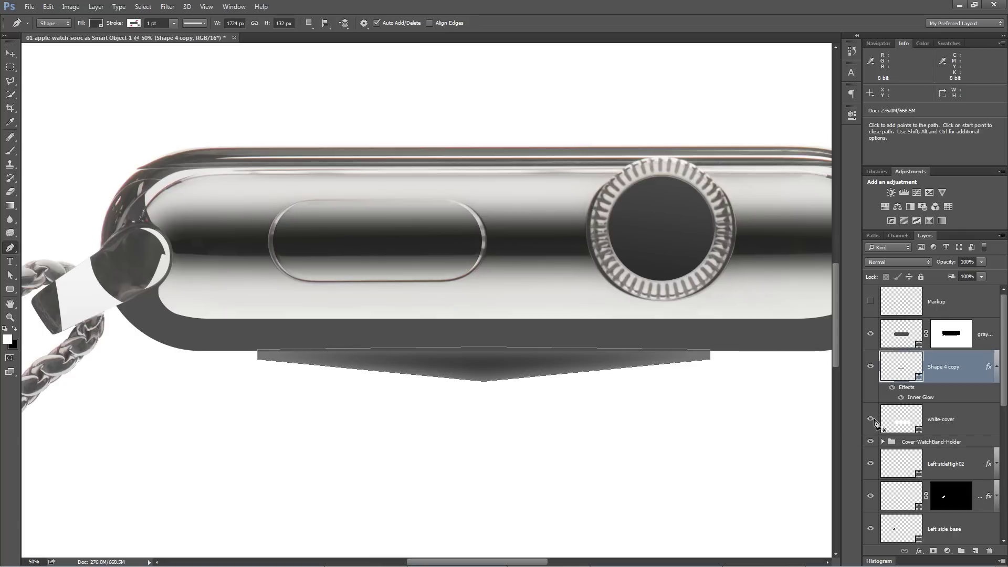
Hide the white-cover layer and shift the wedge 16 px to the left over the original base
click(870, 418)
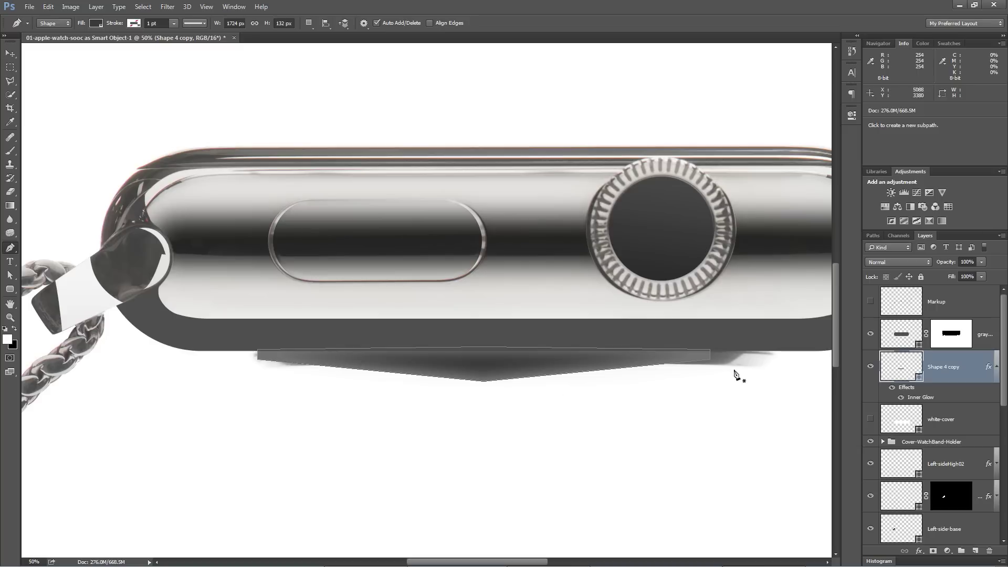
scroll(756, 383, right, 2)
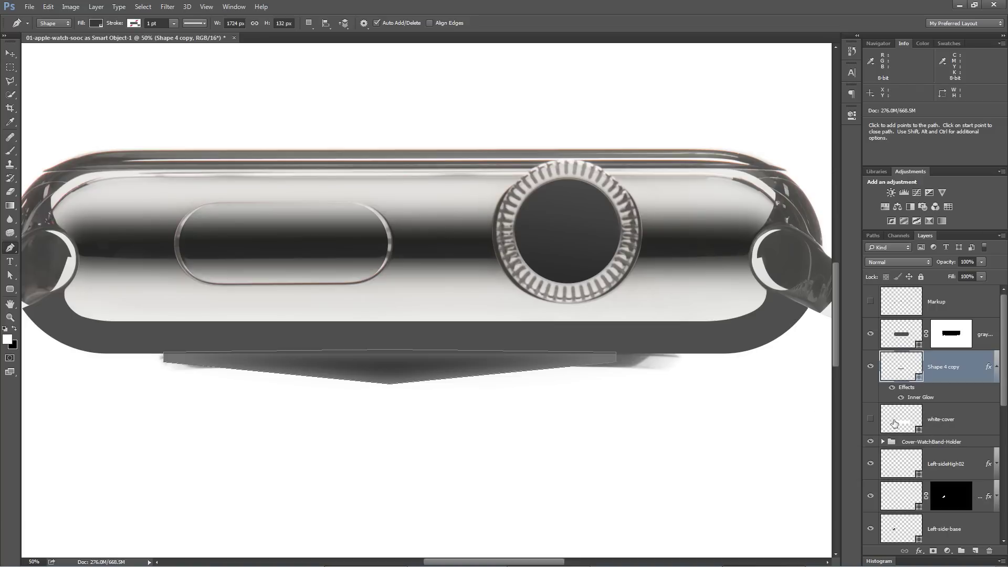
drag(546, 377, 671, 352)
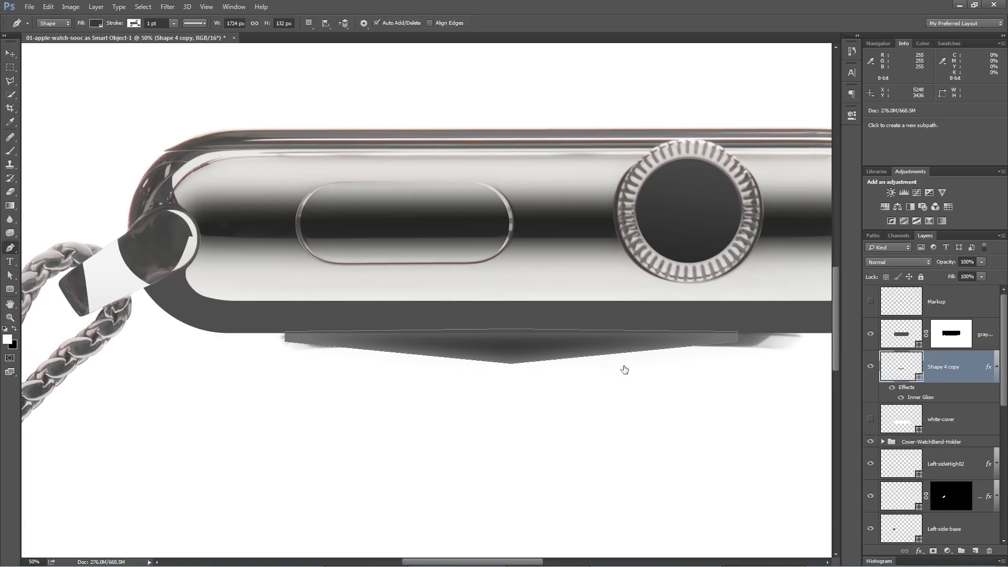
key(v)
drag(545, 344, 541, 344)
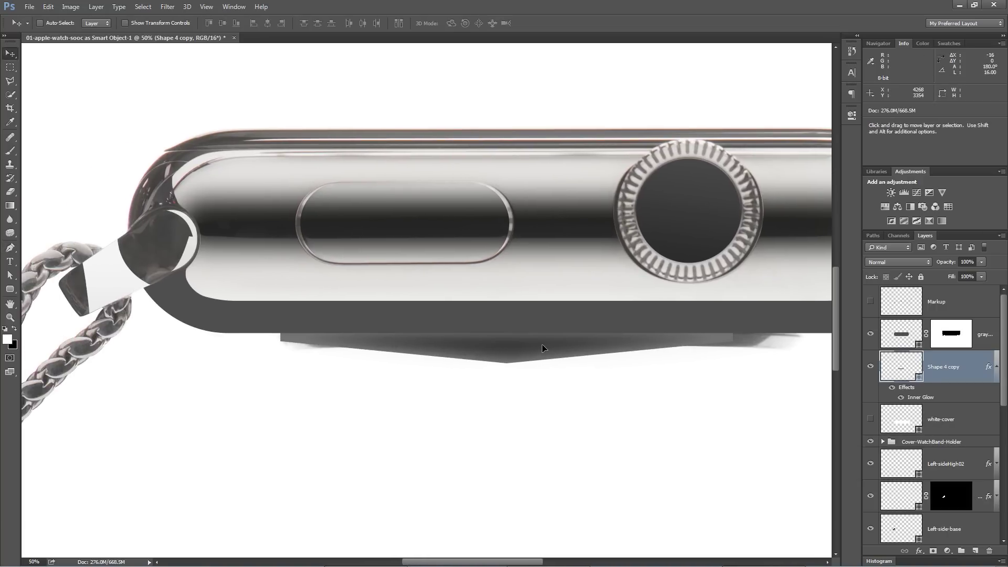
Scale the wedge to about 115.4% width and 113.6% height, covering the original base beneath the case
drag(720, 357, 658, 347)
key(ctrl+t)
mouse_move(388, 363)
mouse_down()
mouse_move(389, 388)
mouse_move(391, 353)
mouse_move(396, 377)
mouse_move(394, 357)
mouse_move(396, 374)
mouse_move(388, 368)
mouse_up()
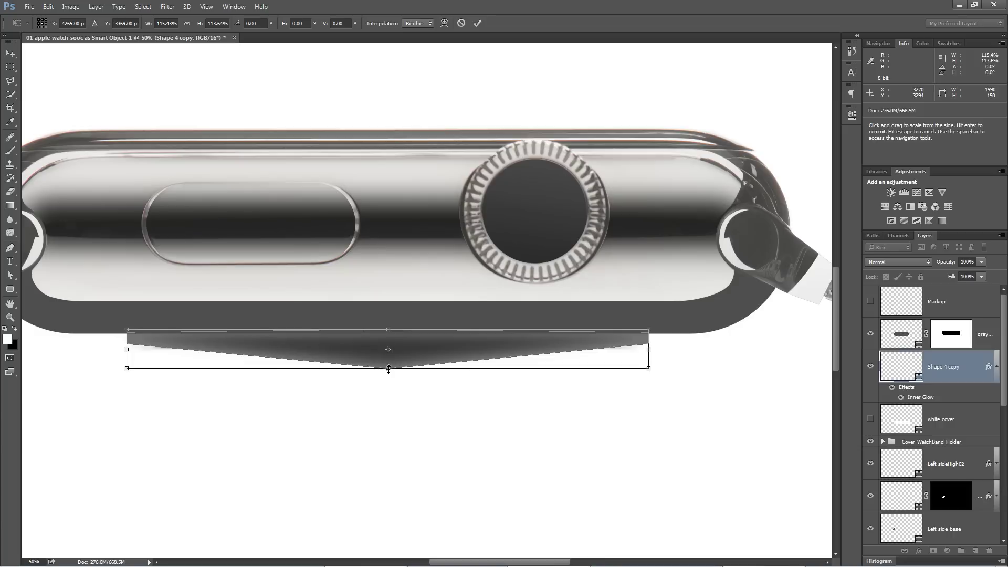
click(479, 22)
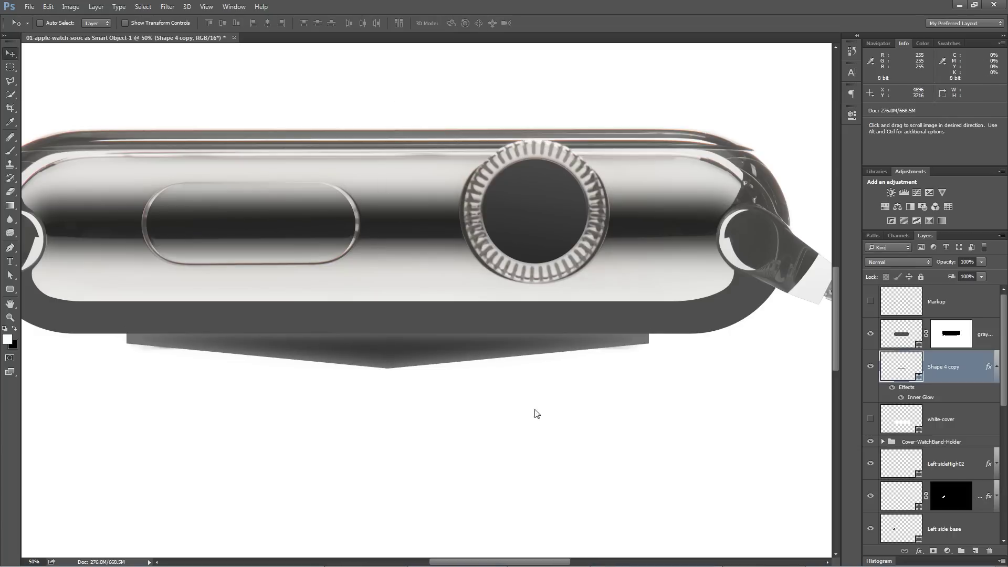
Stretch the wedge downward from its lower edge to about 110.7% of its height
drag(535, 414, 622, 380)
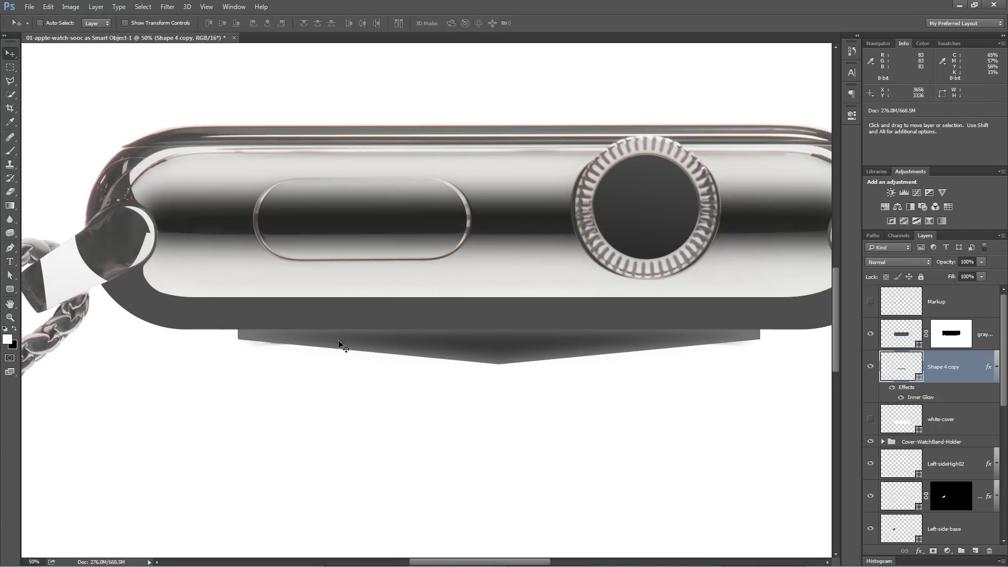
key(ctrl+minus)
key(ctrl+minus)
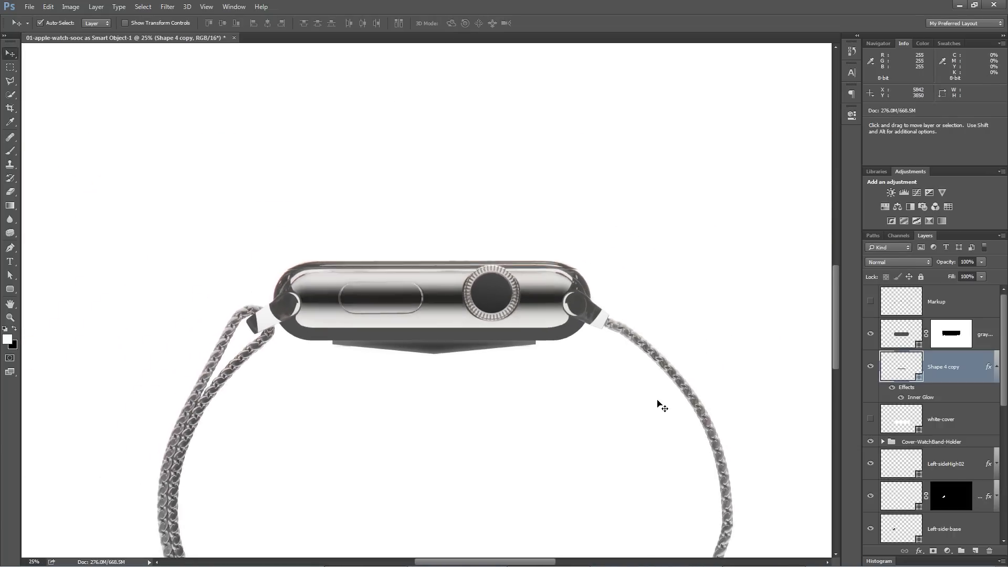
key(ctrl+minus)
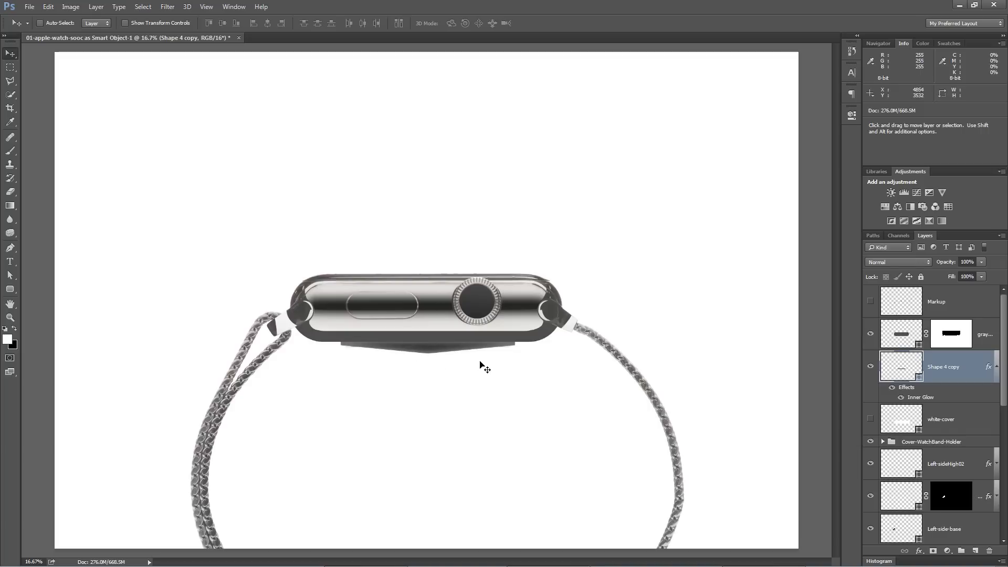
key(z)
click(429, 356)
click(429, 356)
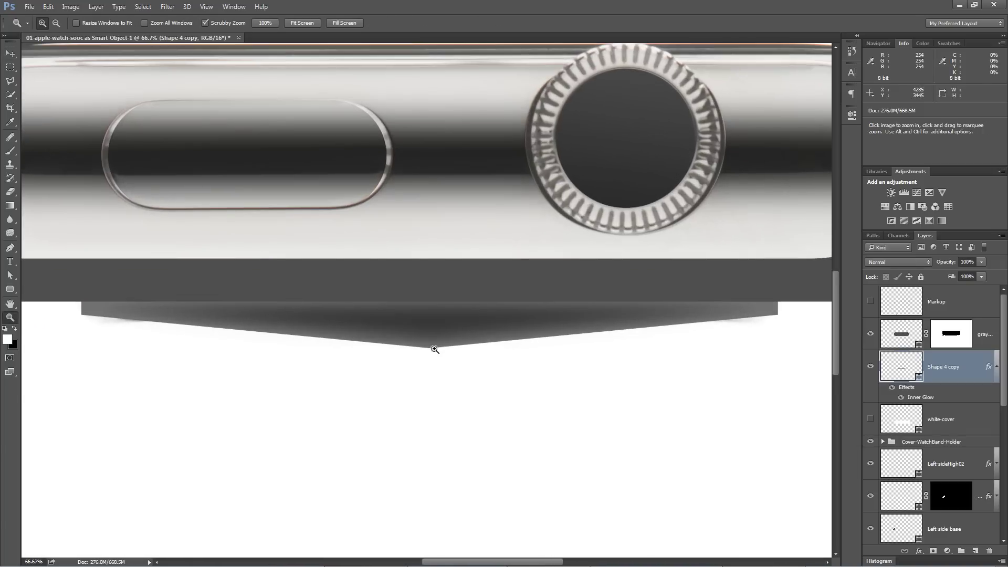
drag(433, 354, 533, 367)
click(536, 364)
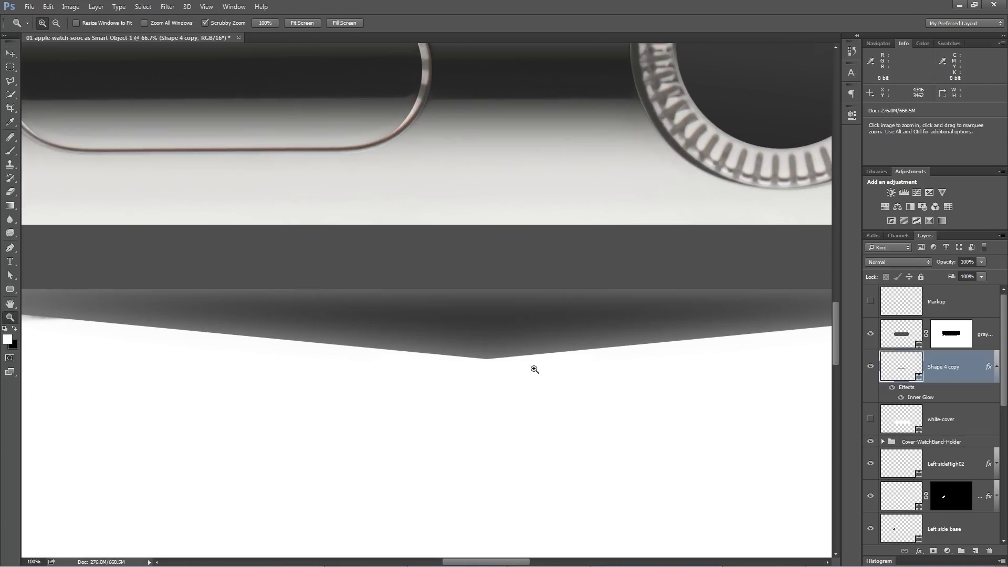
key(ctrl+minus)
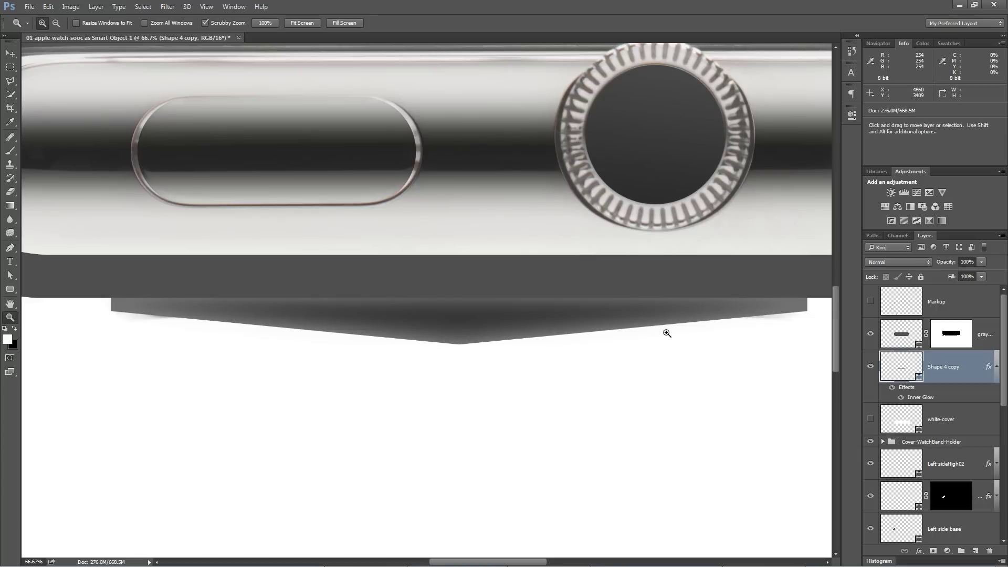
key(ctrl+t)
drag(460, 346, 459, 351)
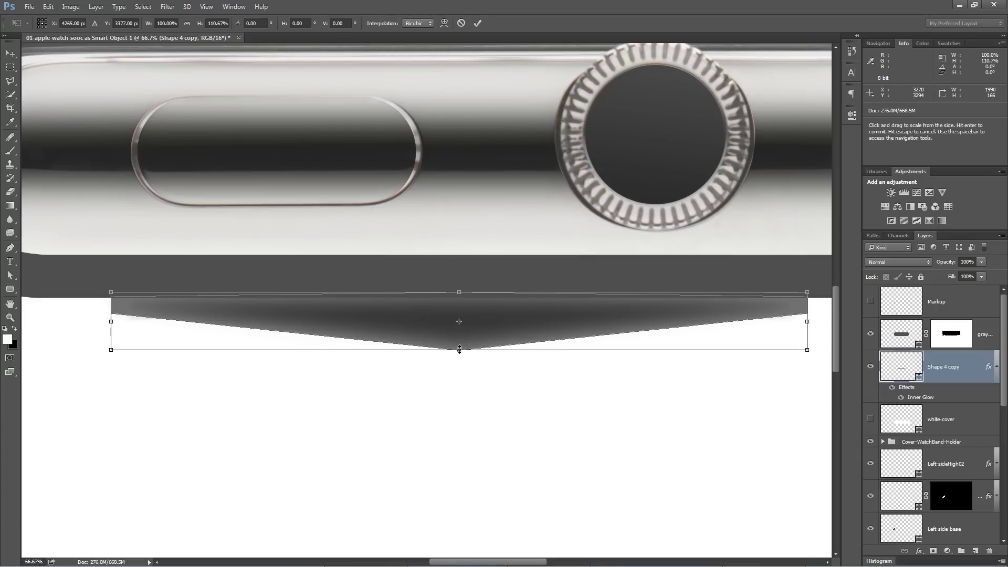
key(Return)
Draw a rectangular selection about 334 px wide and 177 px high across the wedge's lower tip and nudge it into place
click(10, 66)
click(52, 66)
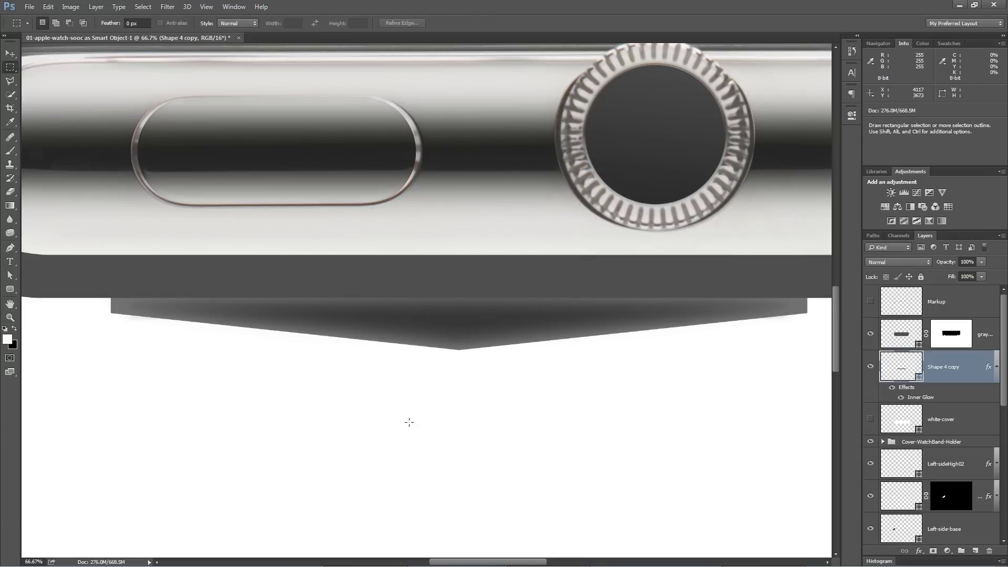
drag(405, 408, 481, 373)
key(Right)
key(Down)
key(Down)
key(Down)
key(Left)
key(Left)
key(Right)
key(Right)
Mask the selected area out of the Shape 4 copy layer to flatten the wedge's pointed tip
click(988, 367)
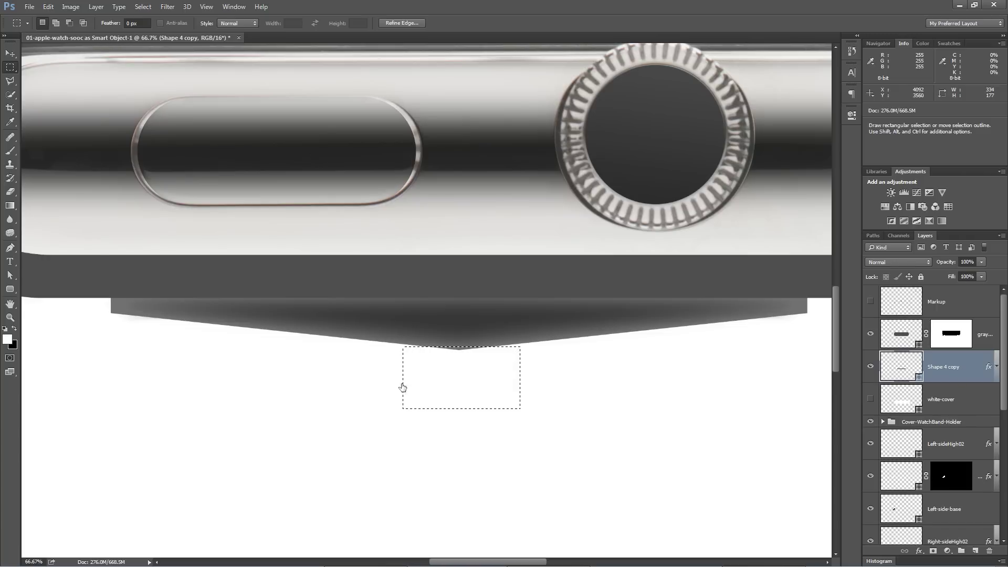
click(934, 551)
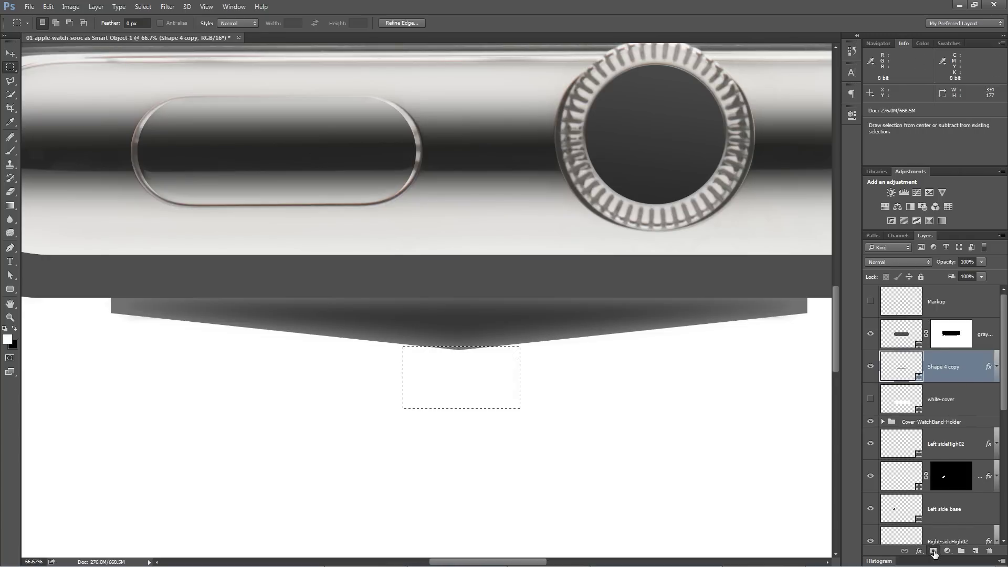
drag(439, 362, 456, 389)
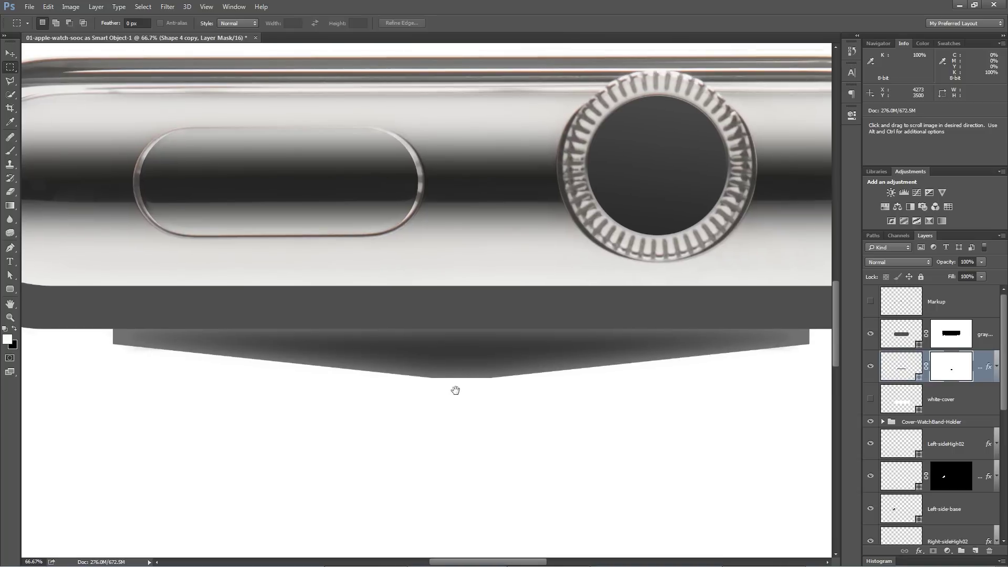
key(ctrl+minus)
key(ctrl+minus)
key(ctrl+minus)
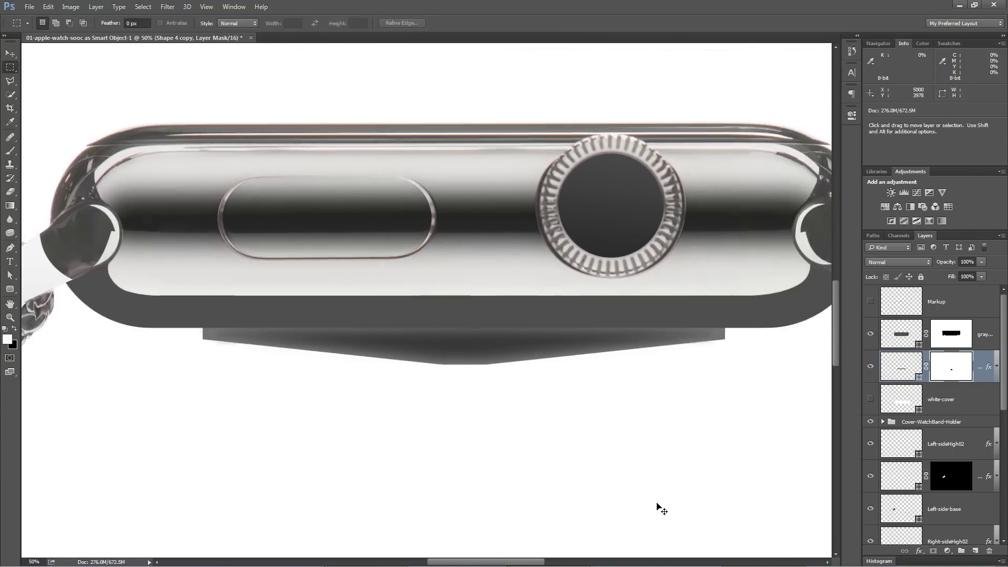
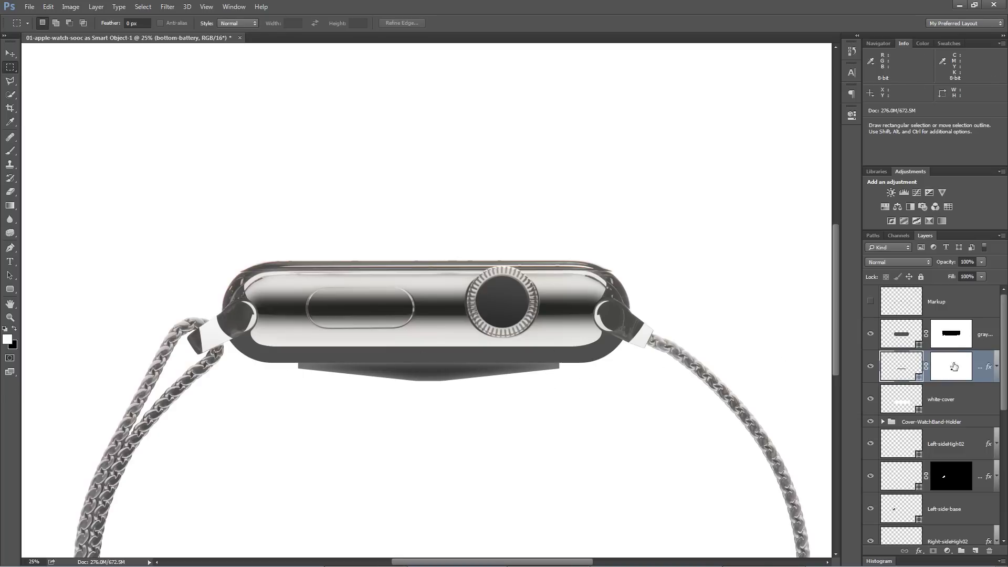
Duplicate the bottom-battery layer, then remove the copy's layer mask and clear its layer style
key(ctrl+j)
drag(946, 368, 990, 551)
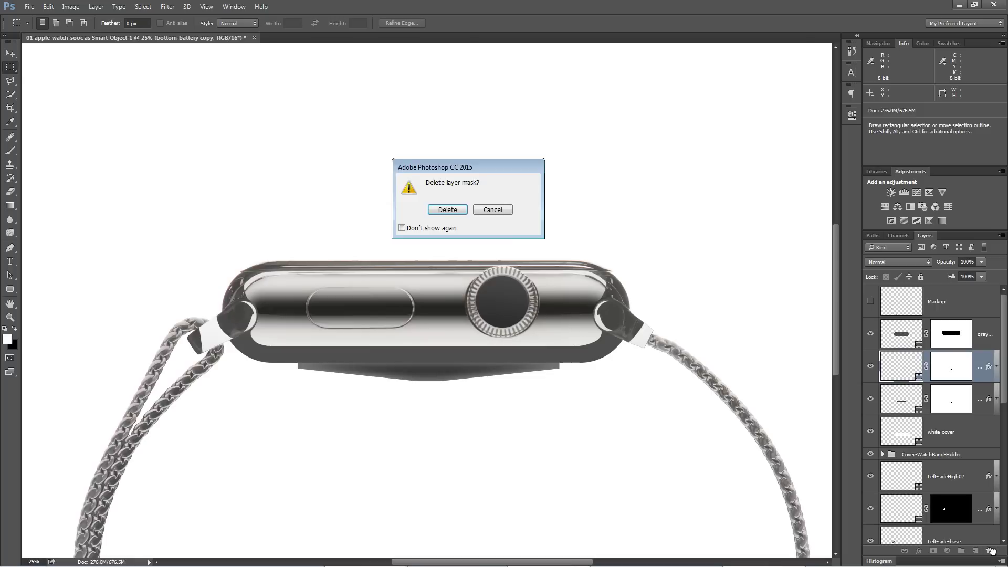
click(464, 210)
right_click(939, 358)
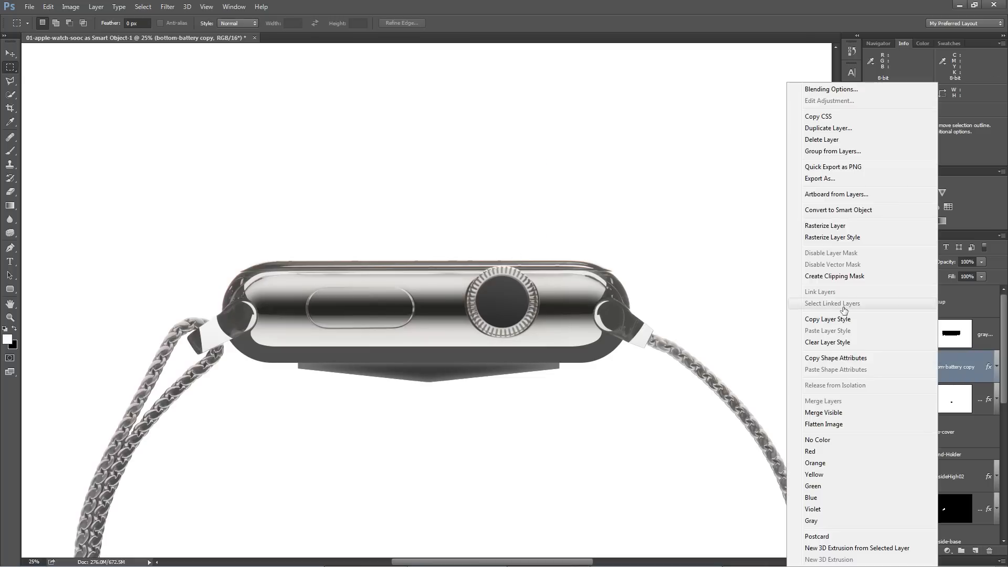
click(838, 344)
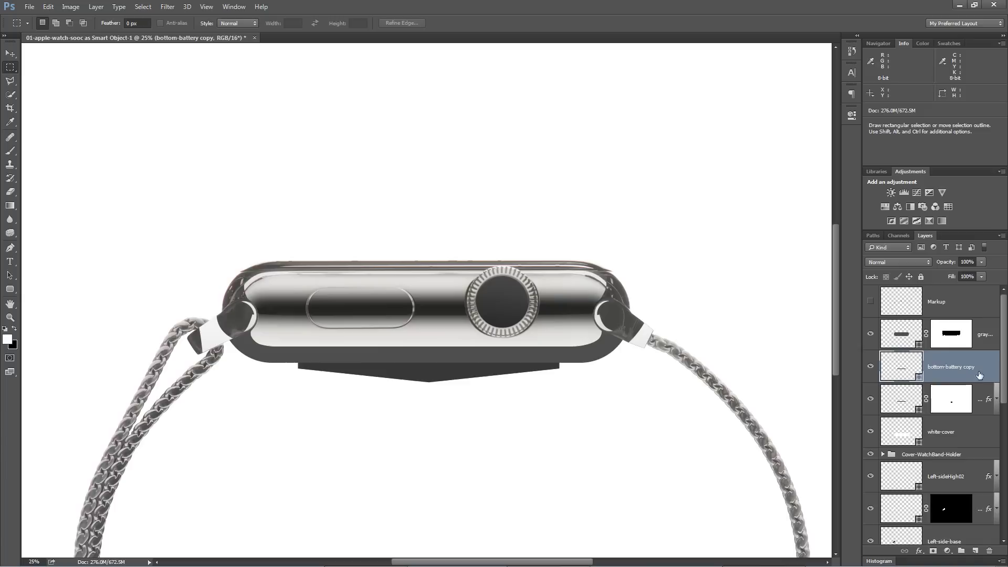
Rename the bottom-battery copy layer as capper
double_click(953, 370)
text(cap)
key(Return)
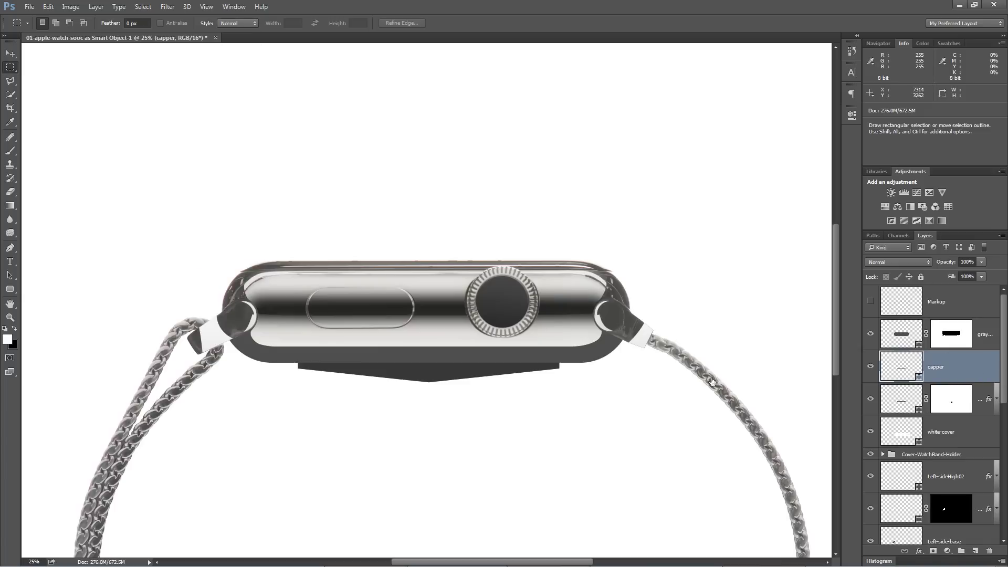
Select an area about 2166 px wide and 196 px high below the capper's short vertical sides and mask it out of the layer
key(z)
click(475, 405)
click(458, 352)
drag(458, 352, 605, 353)
click(352, 315)
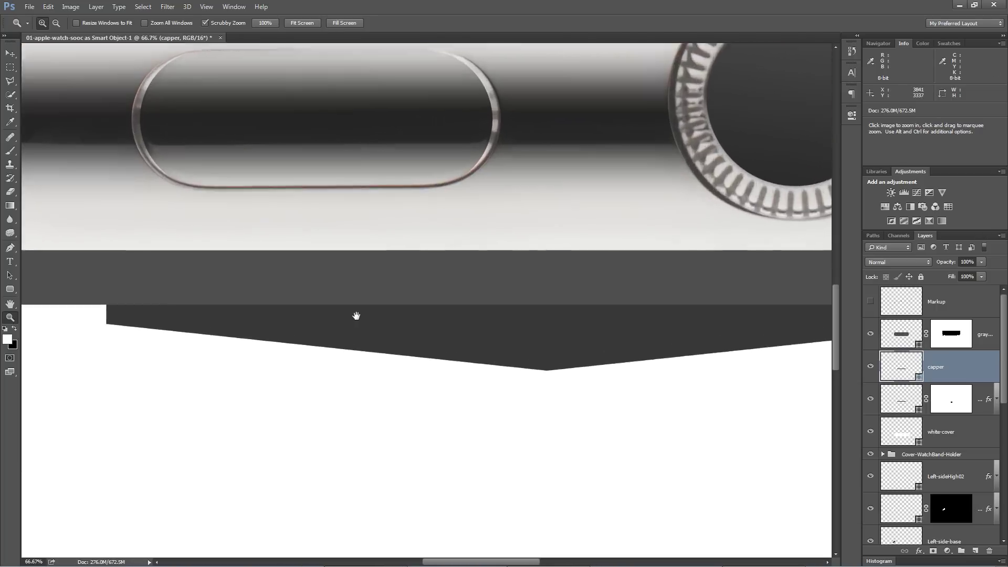
click(353, 314)
drag(275, 362, 690, 329)
drag(270, 351, 409, 367)
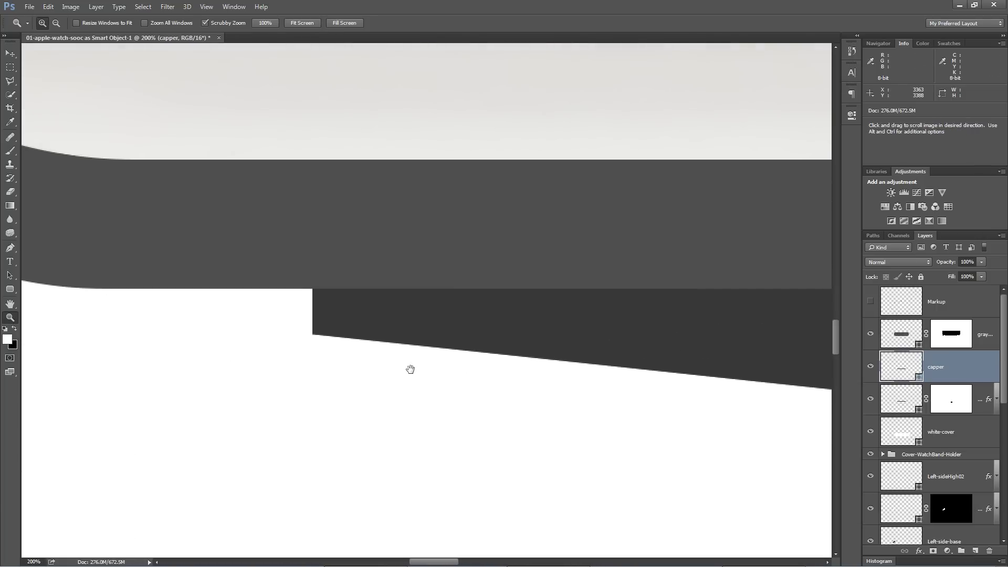
drag(9, 67, 67, 64)
drag(231, 443, 391, 334)
click(349, 487)
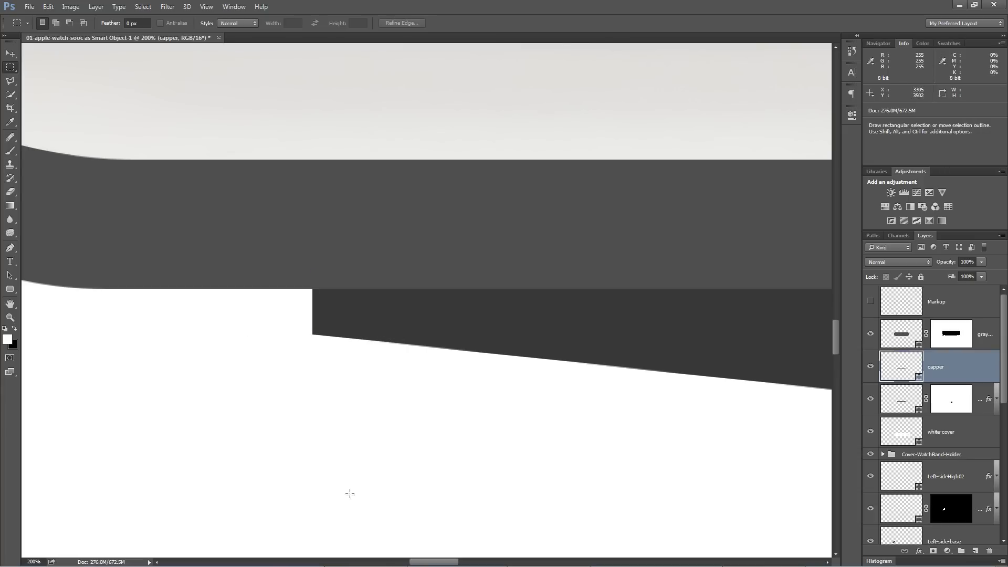
drag(225, 538, 659, 334)
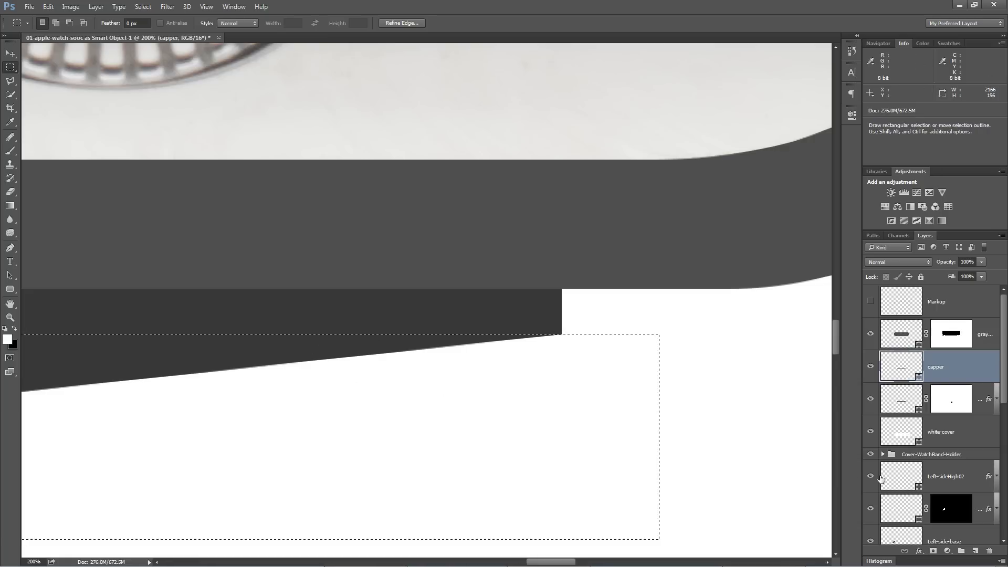
click(932, 551)
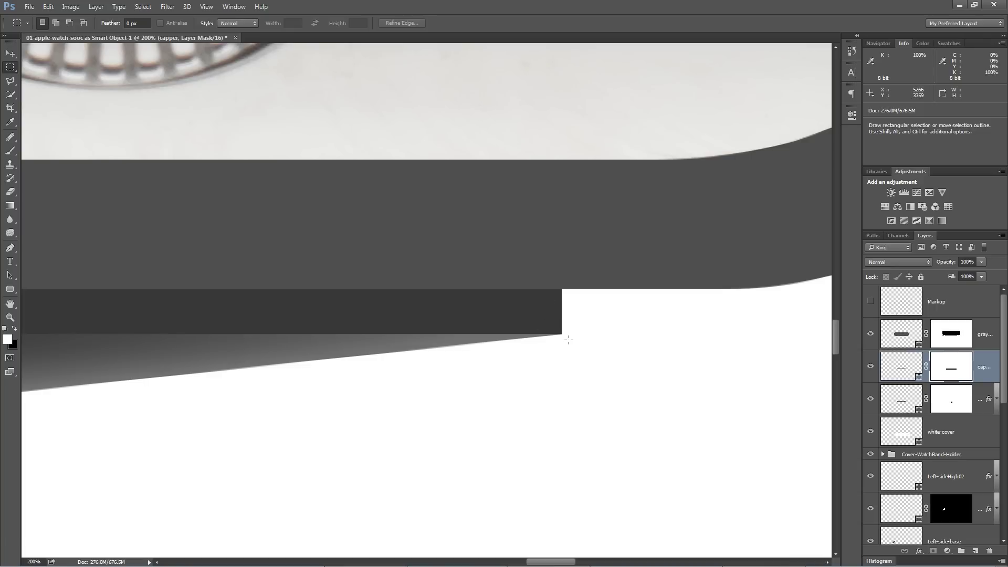
Move the upper-right anchor point of the capper shape 20 px outward to slant its right side
click(902, 363)
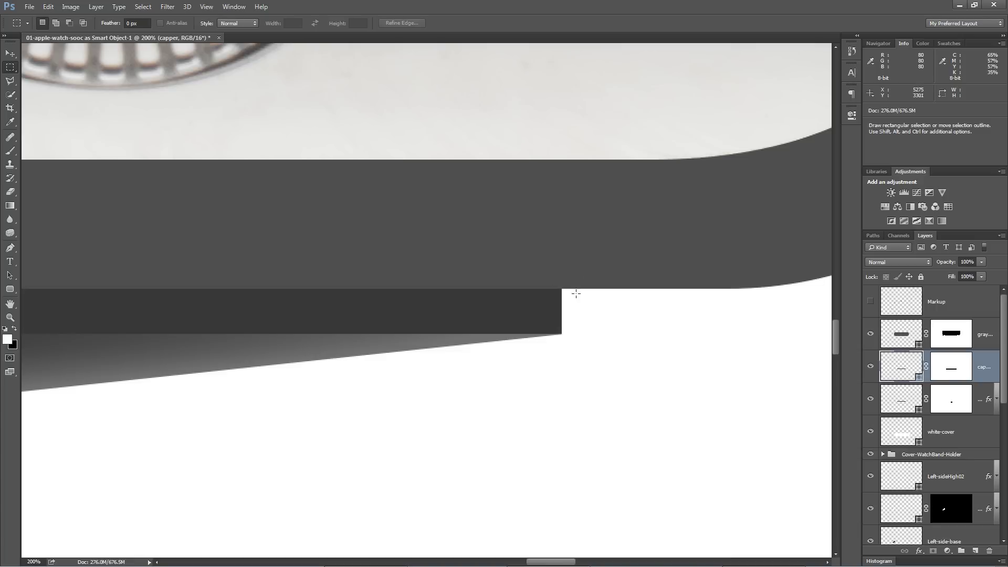
drag(10, 275, 53, 286)
click(562, 283)
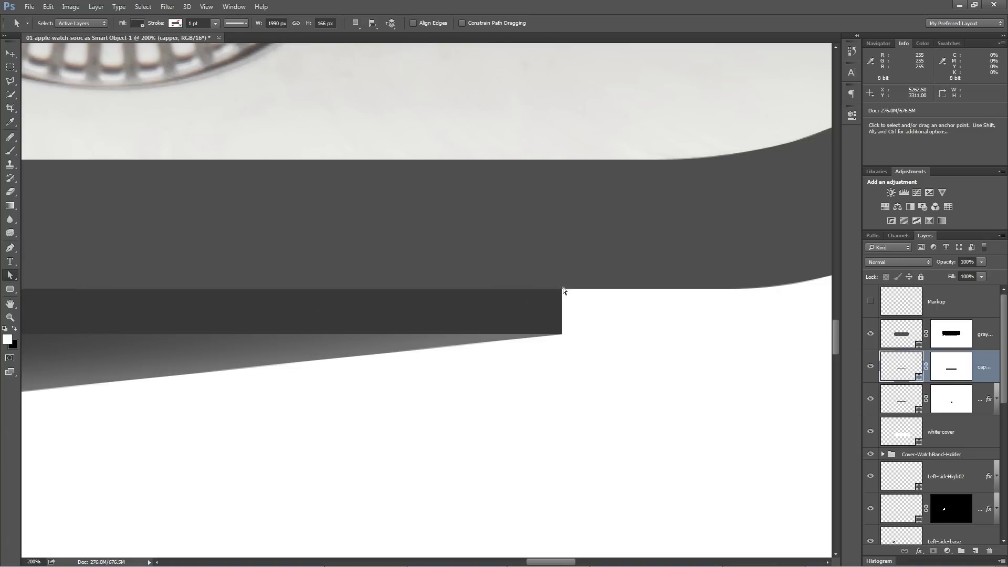
key(shift)
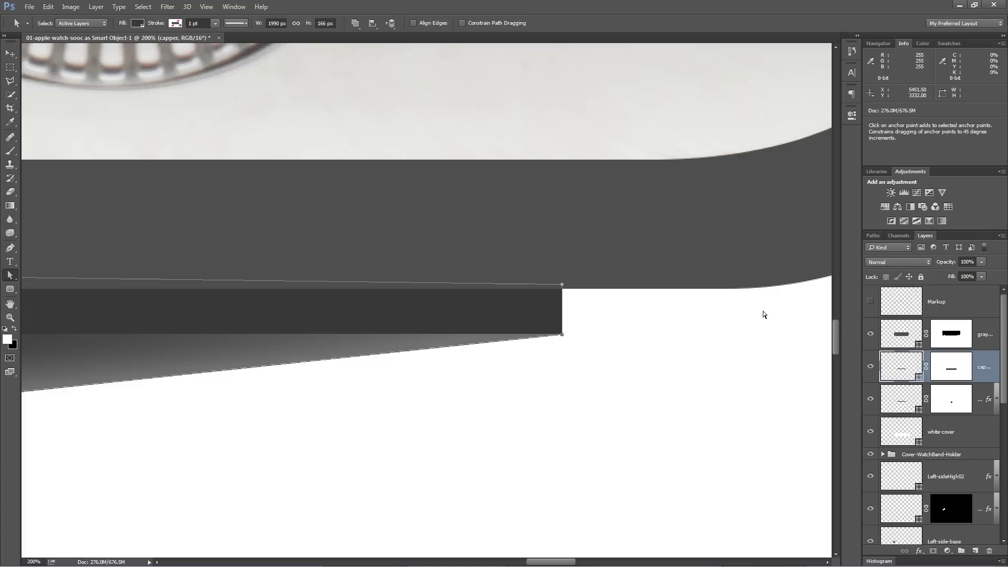
key(shift+Right)
key(shift+Right)
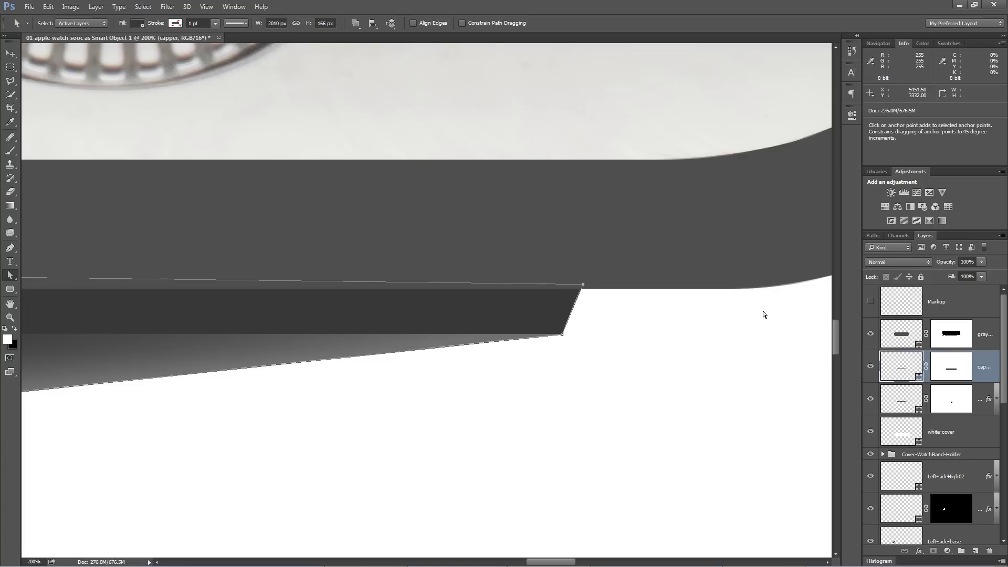
Move the upper-left anchor point of the capper shape 20 px outward to match the slanted right side
drag(468, 421, 390, 305)
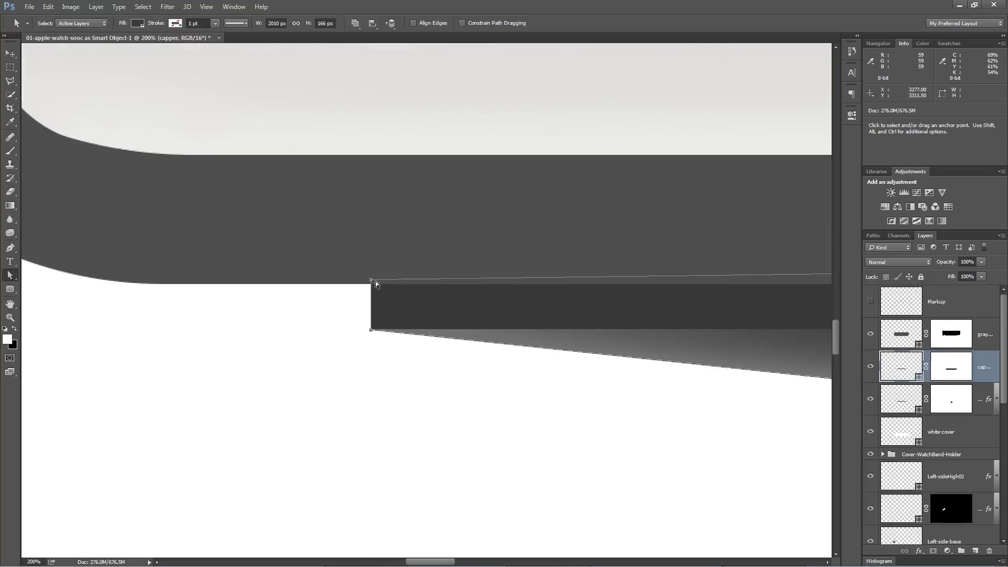
key(shift)
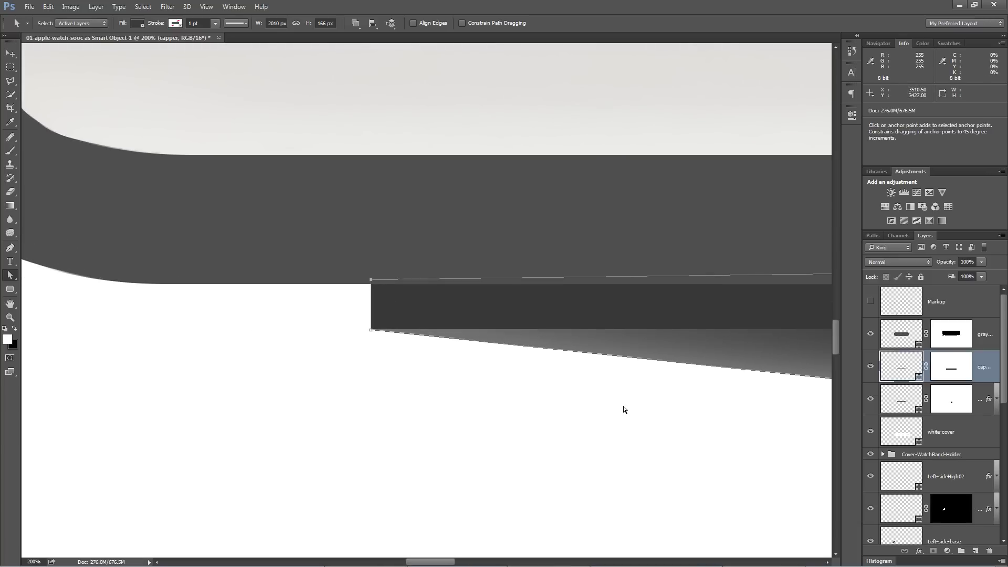
key(shift+Left)
key(shift+Left)
key(ctrl+minus)
key(ctrl+minus)
key(ctrl+minus)
key(ctrl+minus)
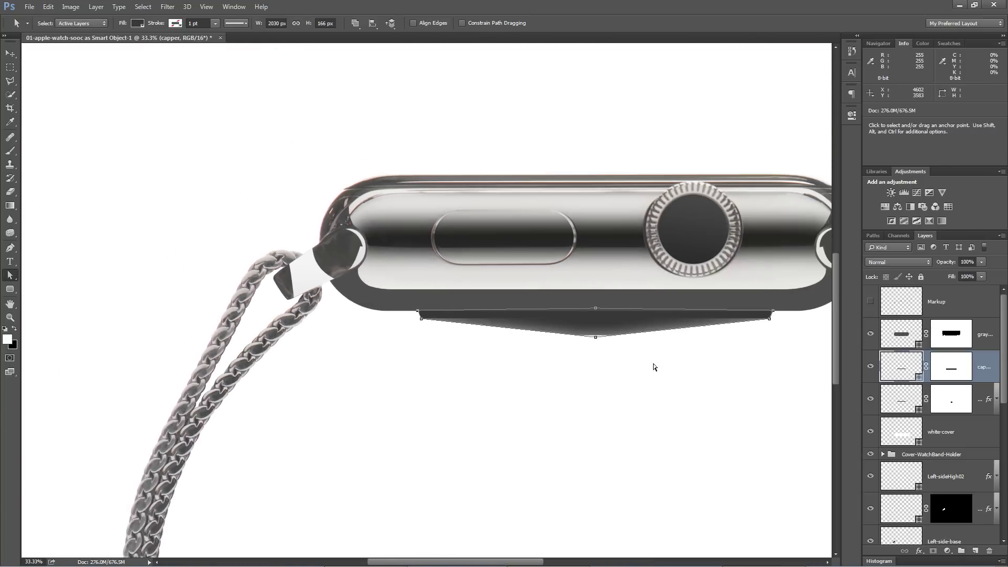
key(v)
scroll(589, 409, right, 2)
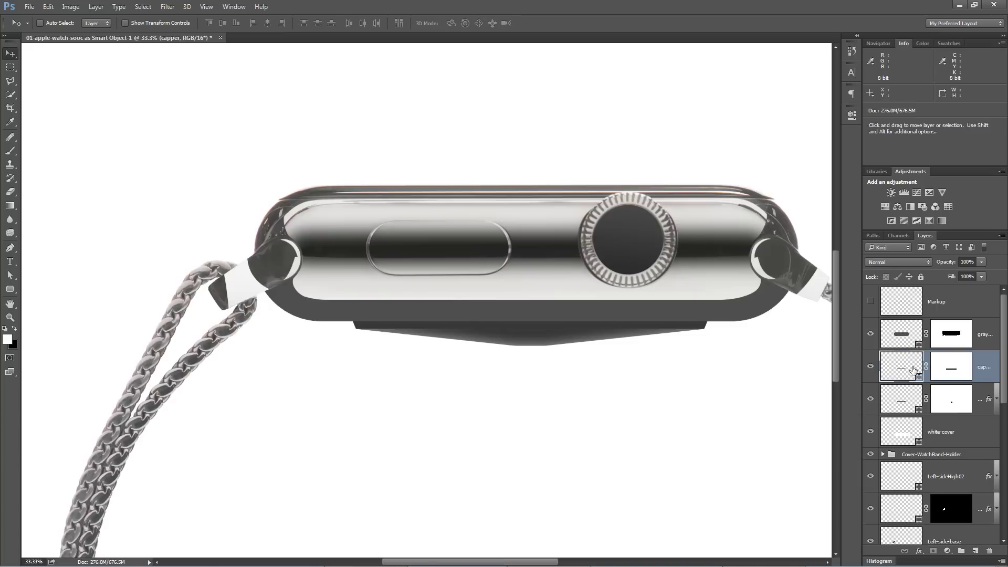
Add a Gradient Overlay to the capper layer using the Black, White gradient preset
click(96, 6)
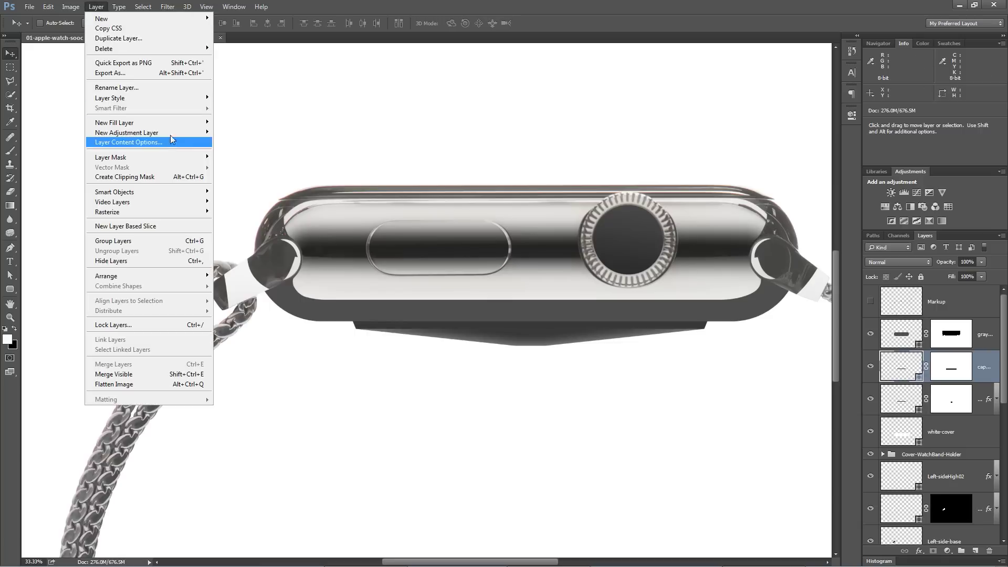
mouse_move(162, 97)
click(265, 172)
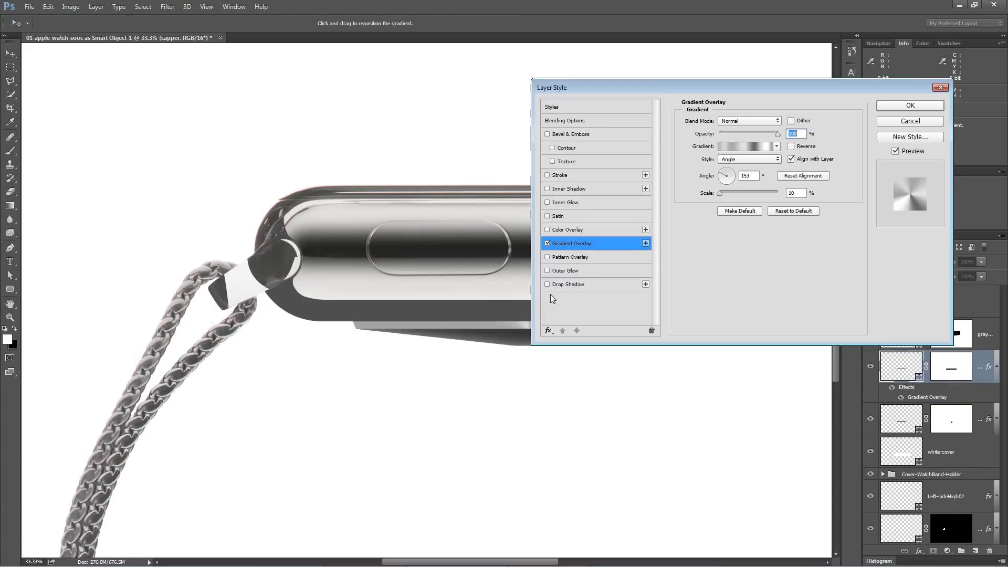
drag(776, 98, 651, 119)
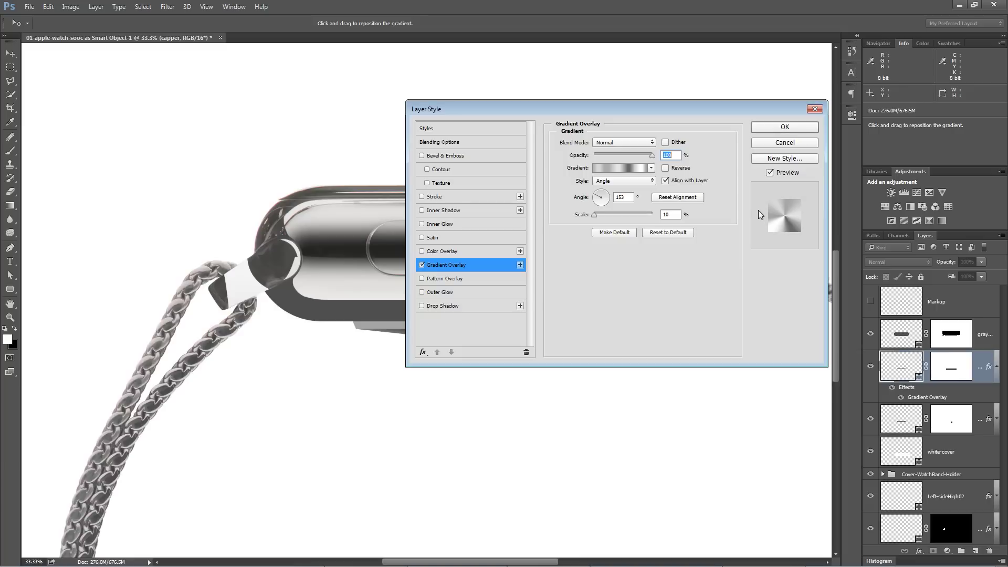
click(619, 167)
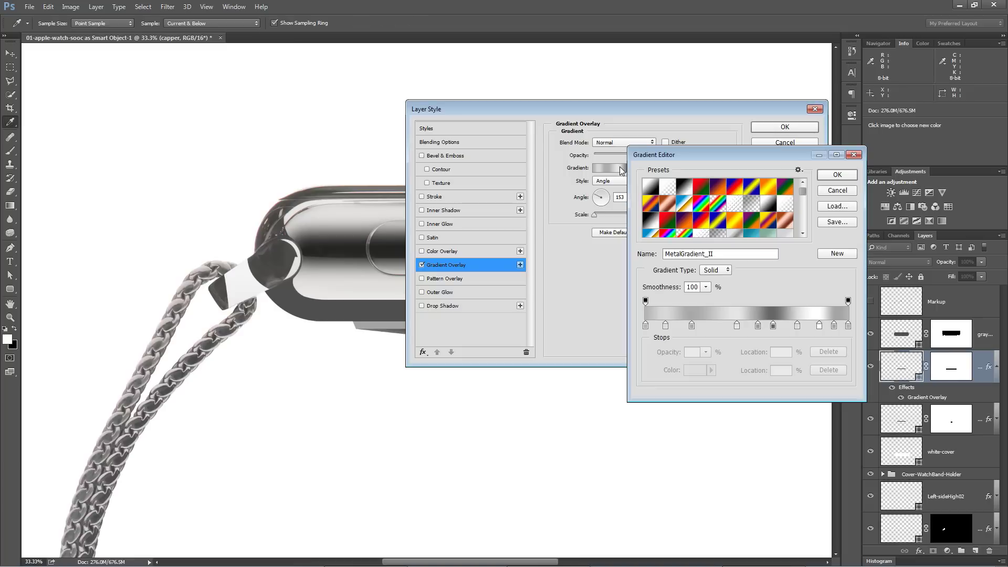
click(684, 187)
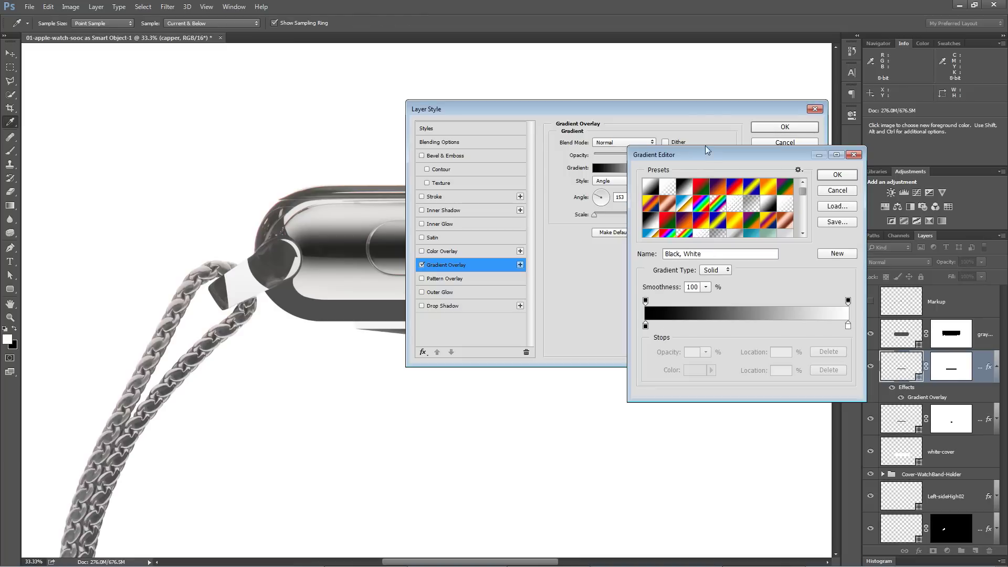
drag(705, 152, 515, 205)
click(651, 226)
drag(662, 108, 578, 45)
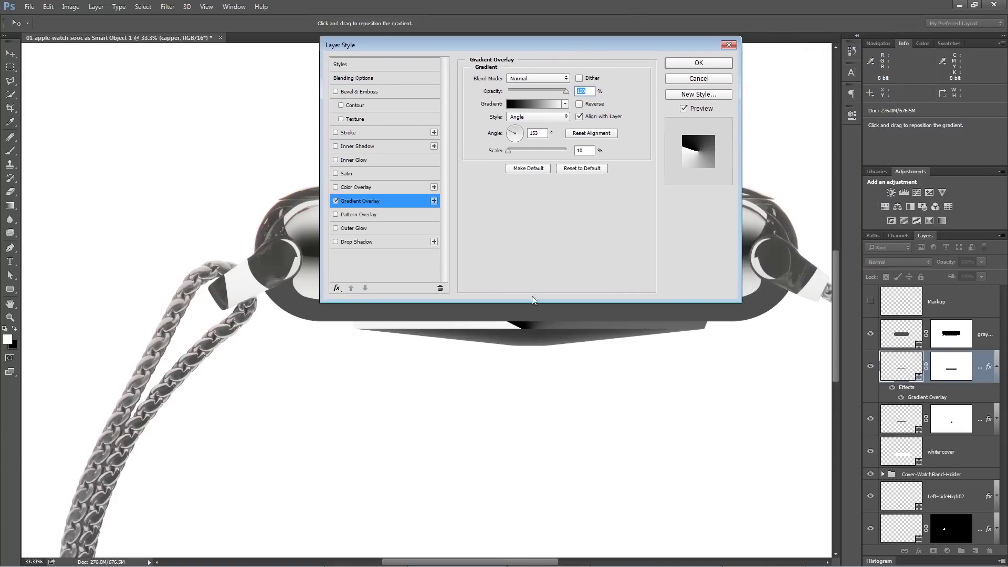
Set the capper's gradient overlay style to Linear with an angle of 0°
click(545, 118)
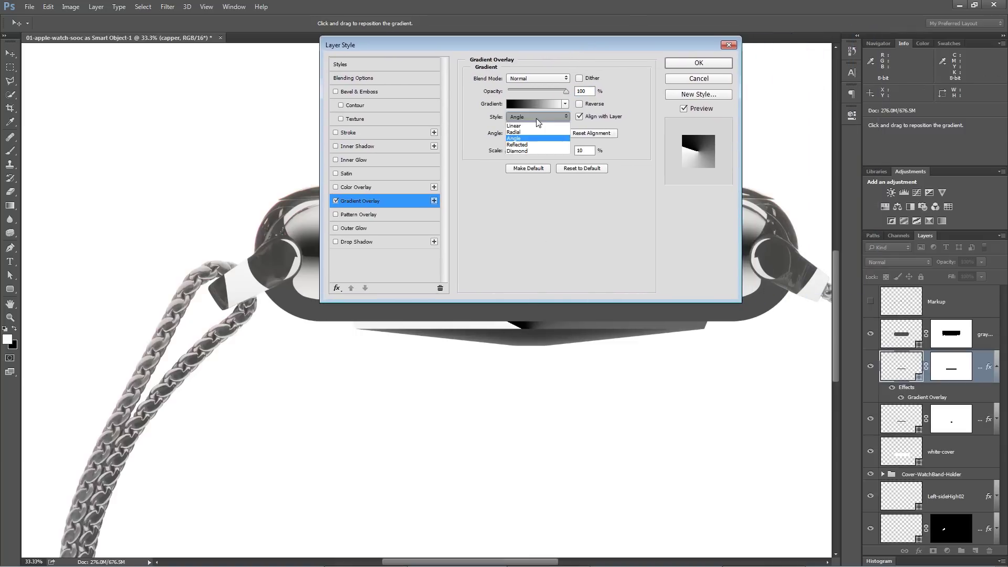
click(533, 126)
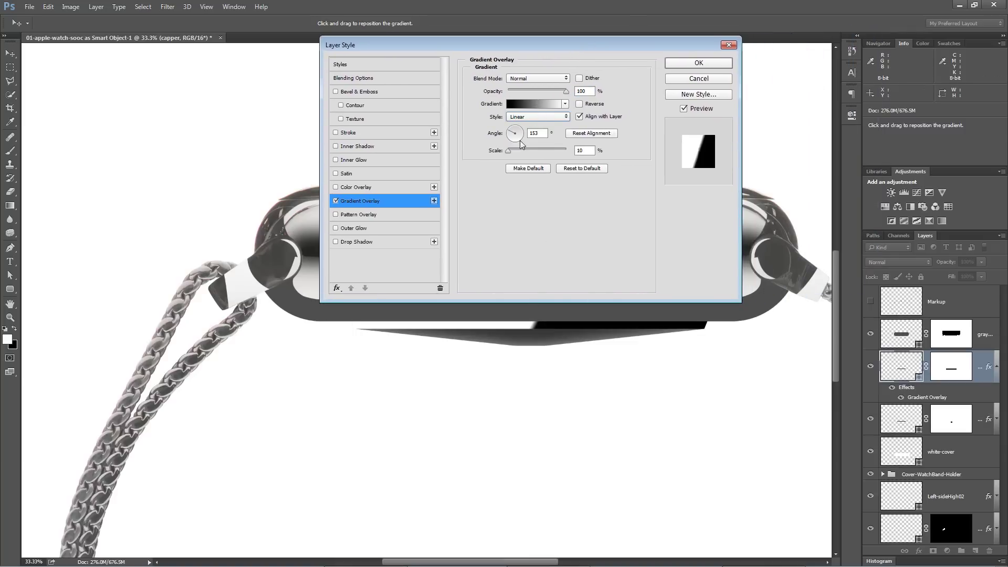
drag(544, 135, 476, 145)
text(90)
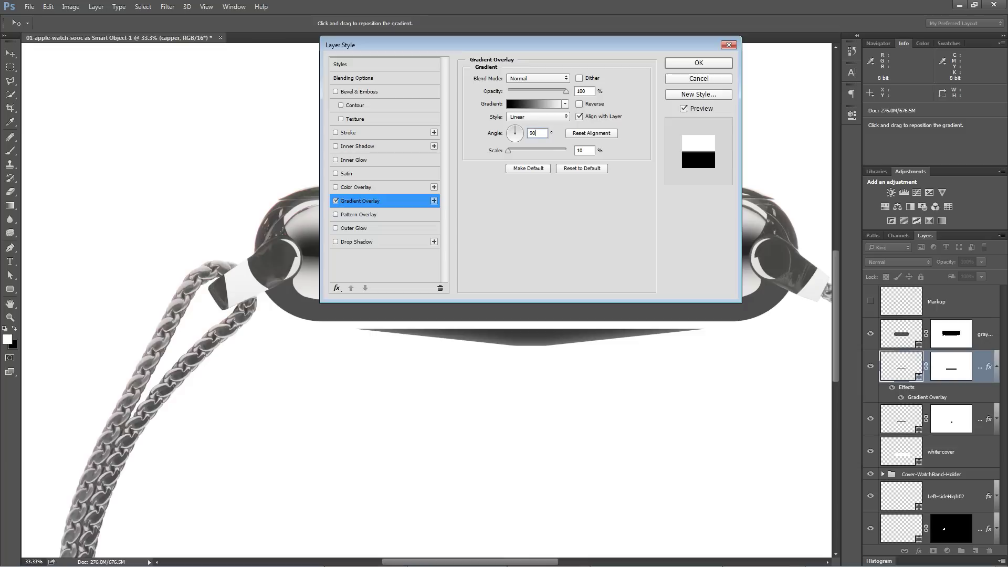
key(BackSpace)
key(BackSpace)
text(0)
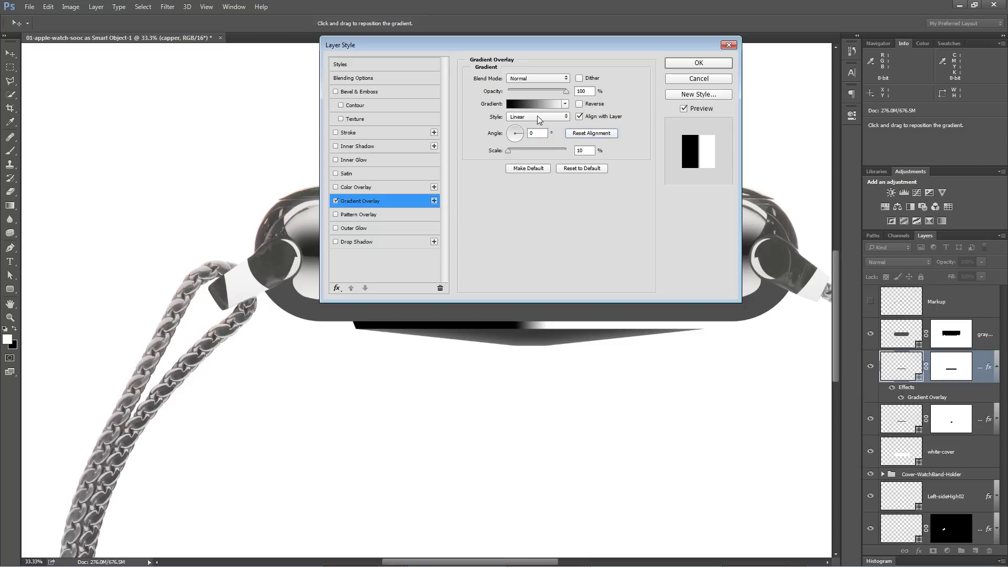
Add color stops to the capper's gradient at the 50%, 95% and 5% locations
click(527, 105)
drag(533, 202, 344, 39)
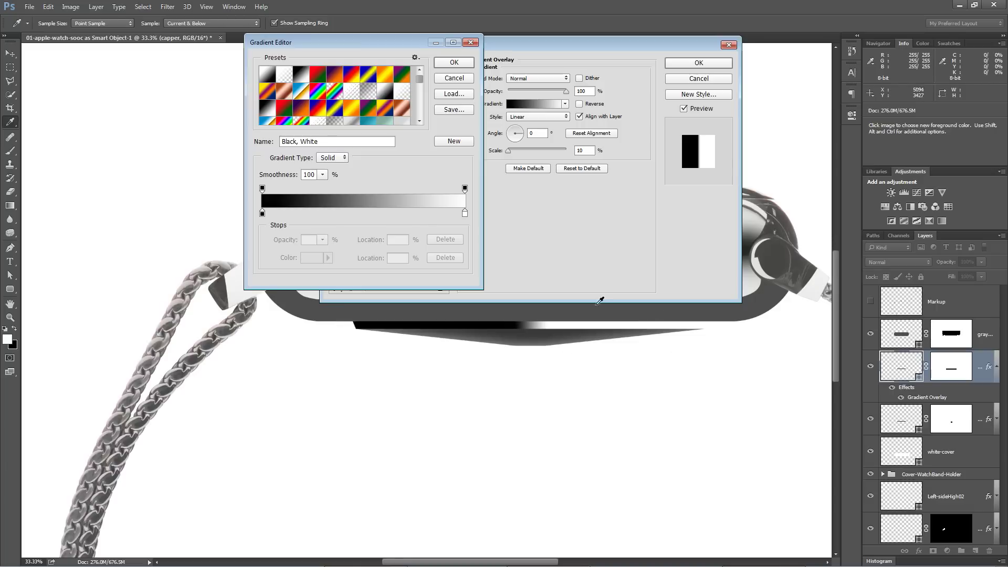
click(361, 216)
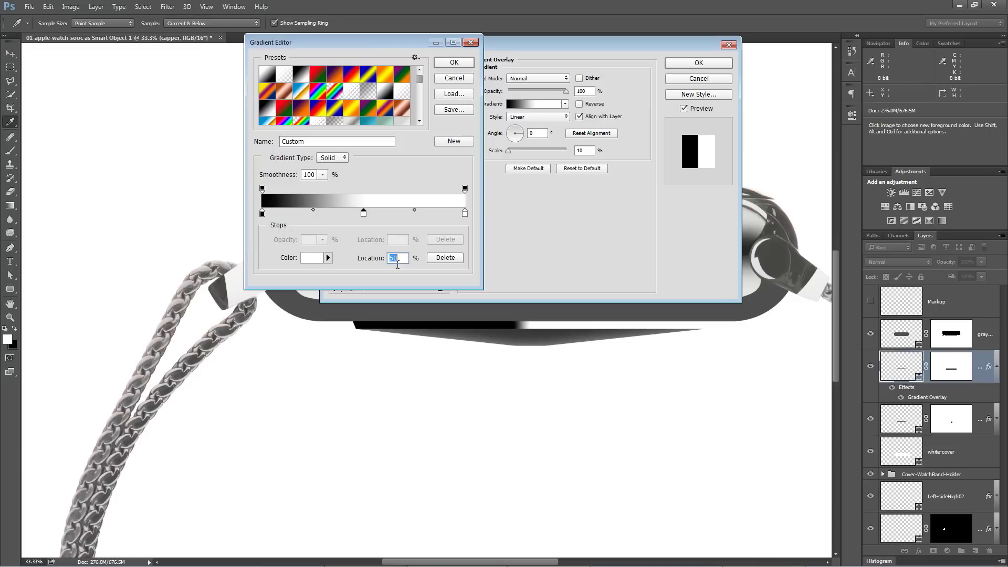
click(453, 214)
drag(454, 214, 273, 216)
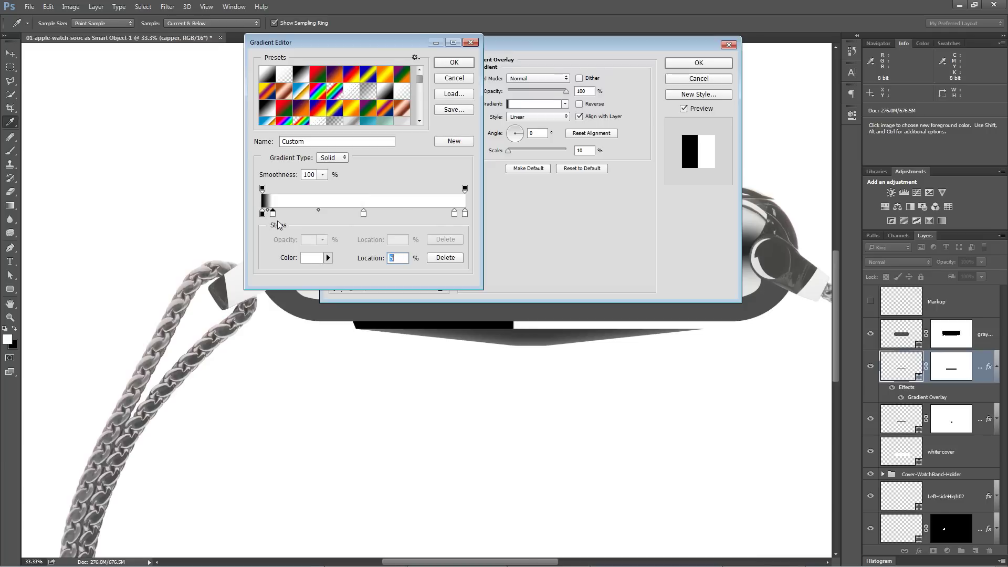
Color the gradient's 50% stop 454545 and its 95% and 5% stops 8c8c8c
double_click(365, 212)
text(454545)
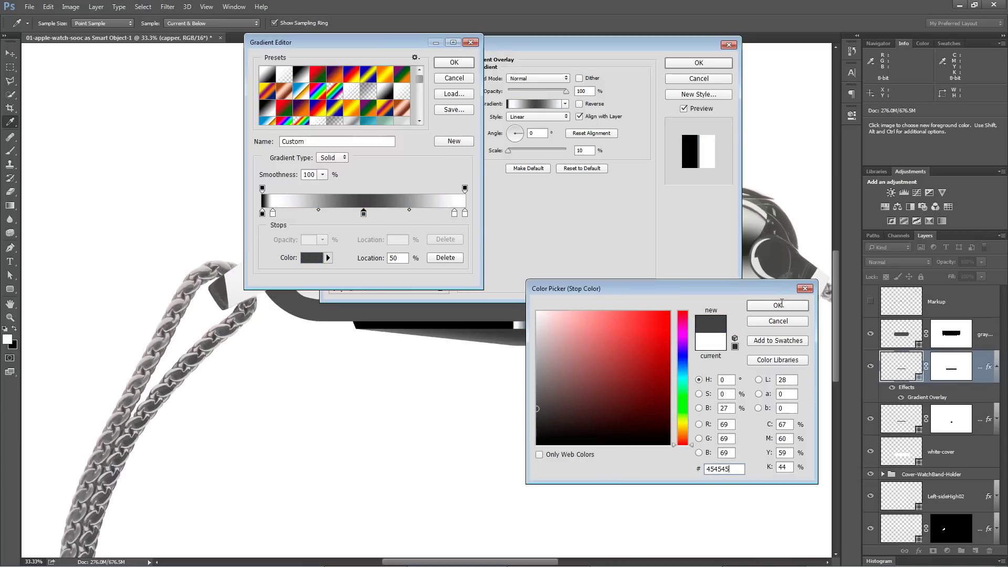
click(777, 305)
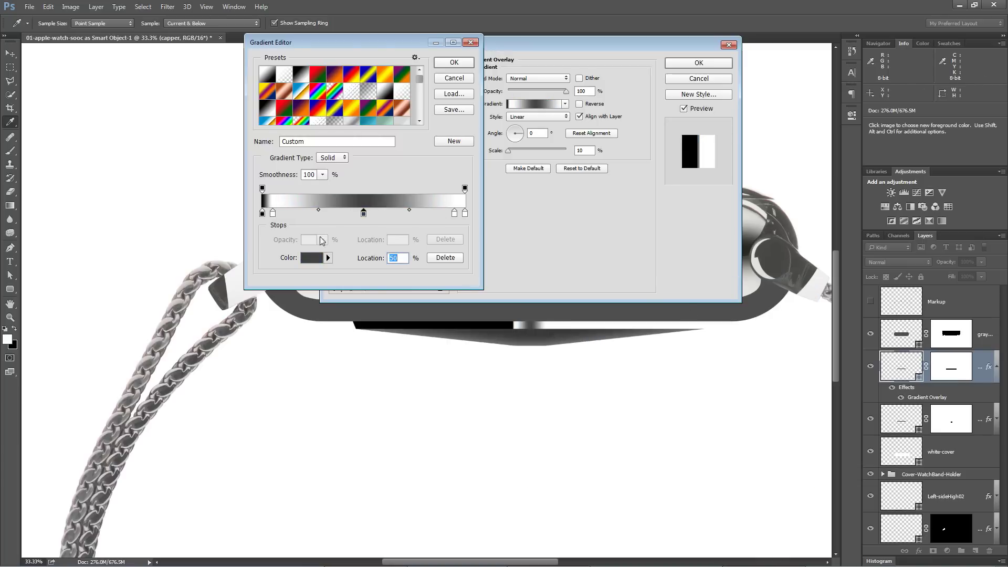
double_click(454, 214)
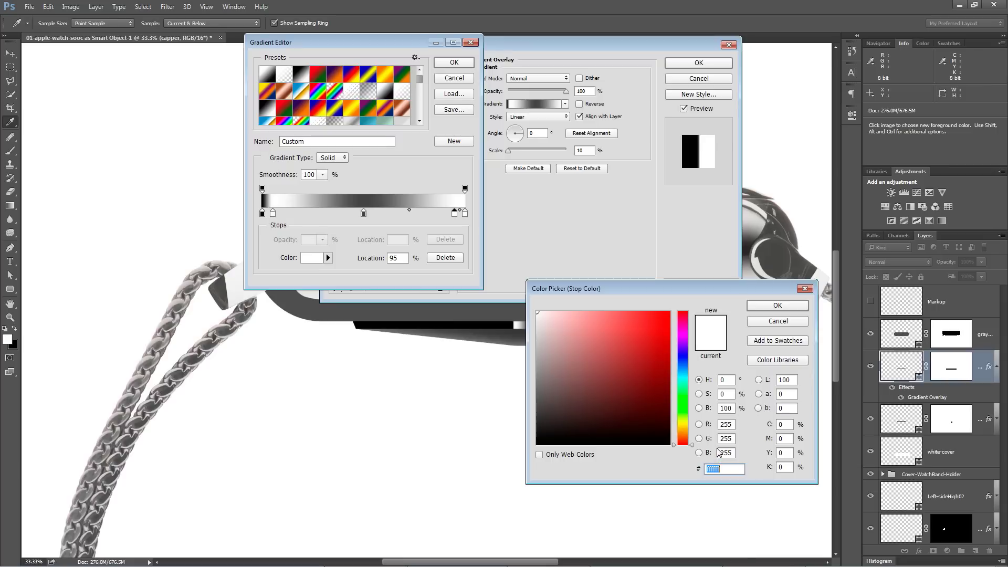
text(8c8c8c)
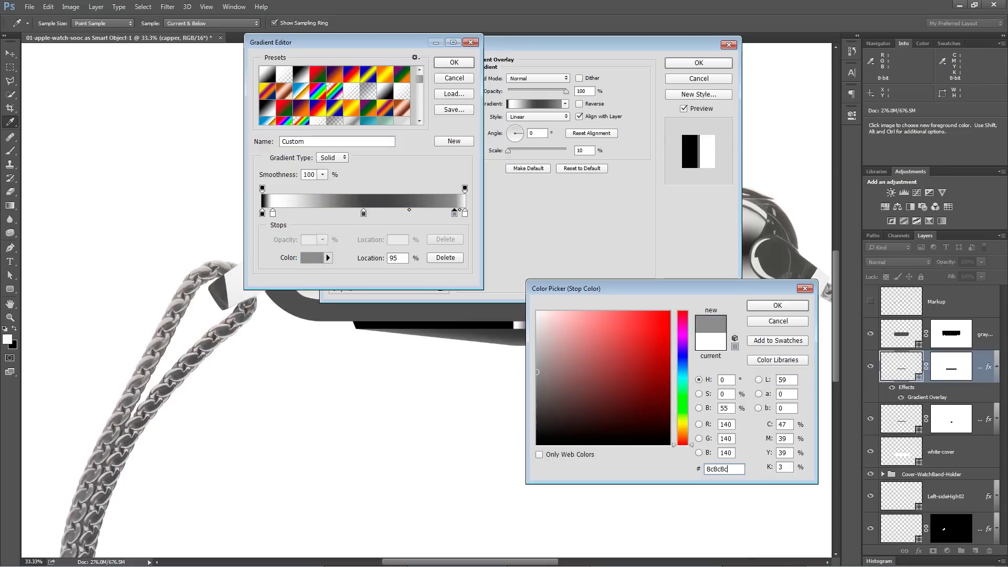
click(774, 306)
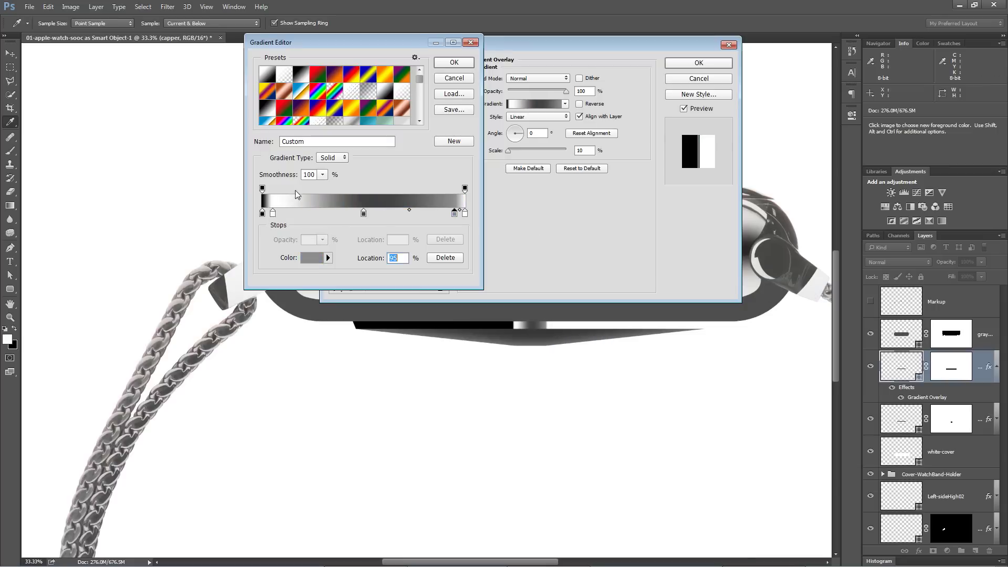
double_click(272, 212)
text(8c8c8c)
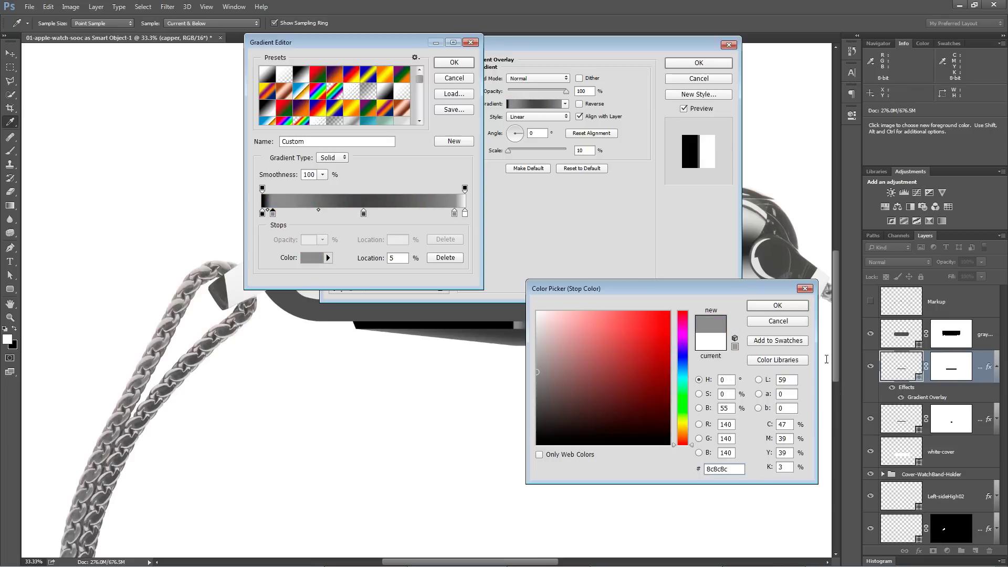
click(777, 306)
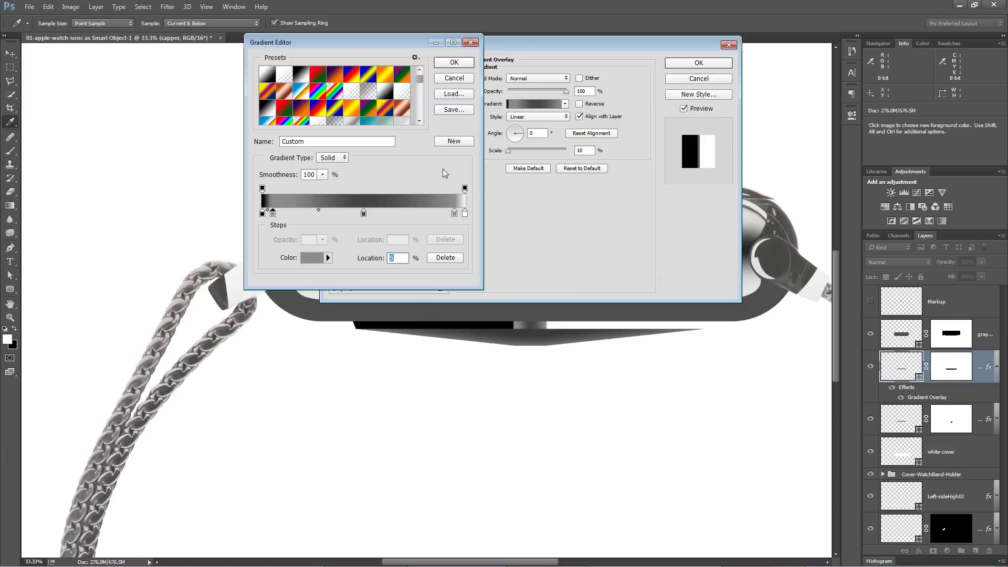
Color the 100% and 0% end stops of the capper's gradient cccccc and accept the edited gradient
double_click(464, 214)
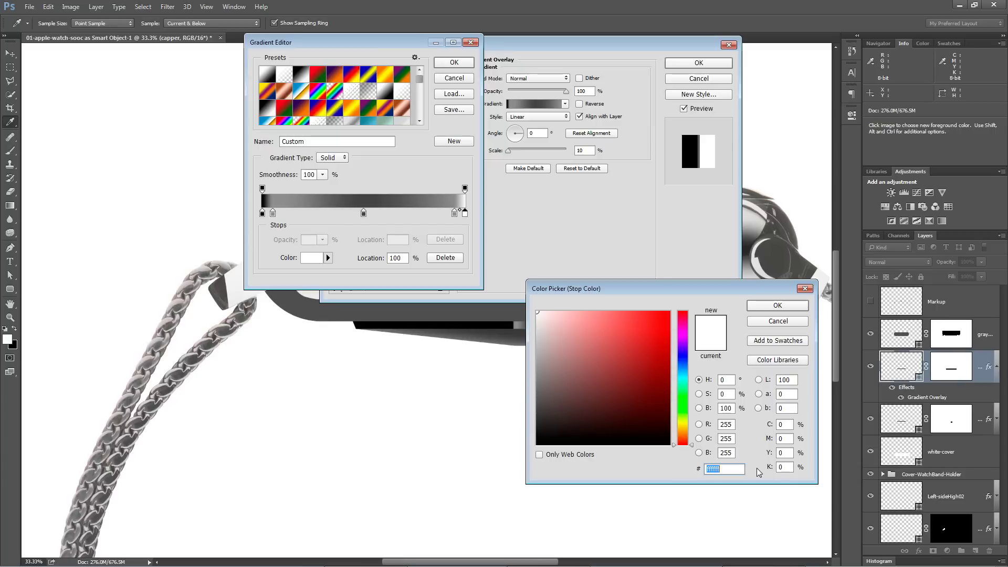
text(f0f0f0)
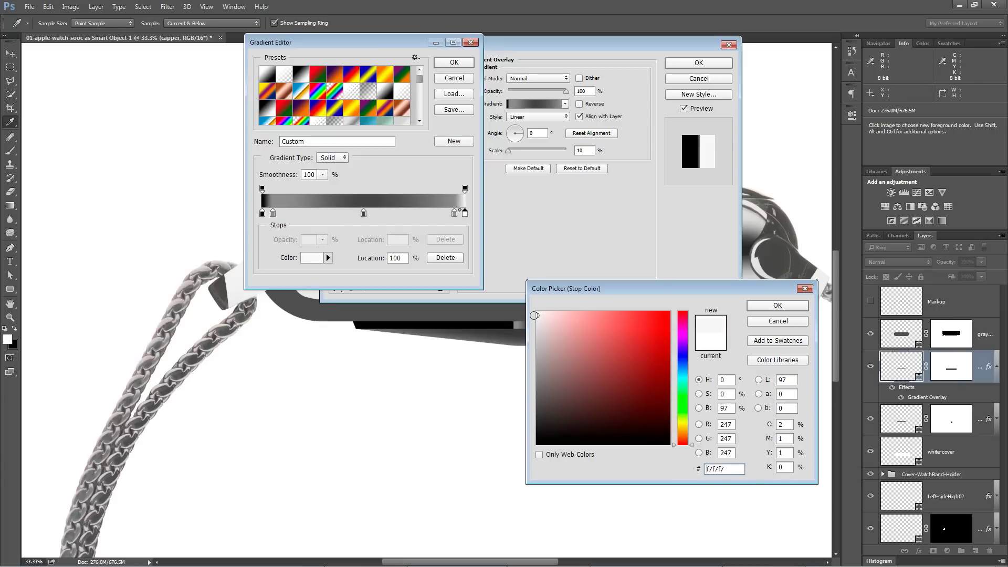
double_click(734, 467)
text(cccccc)
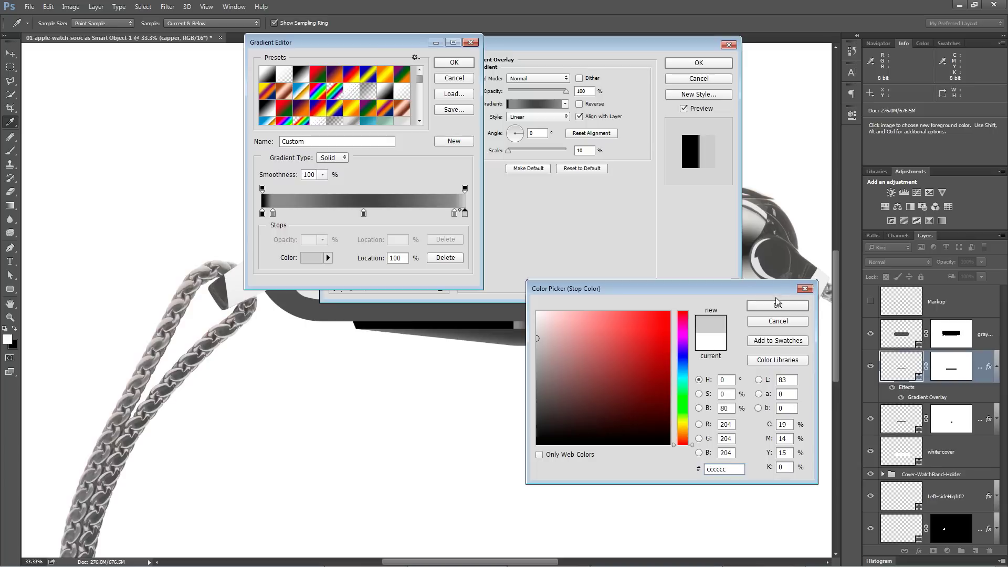
click(777, 303)
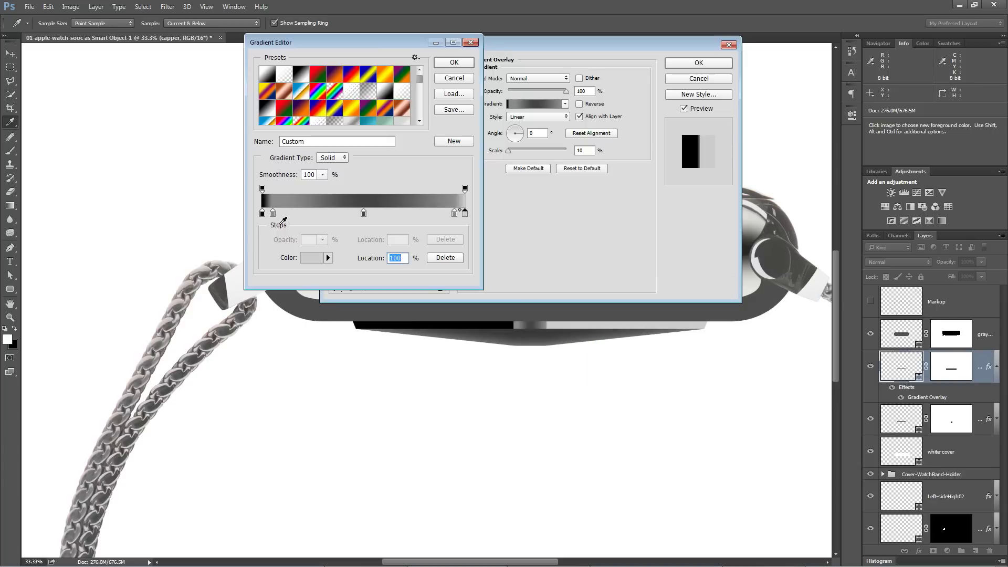
double_click(262, 213)
text(cccccc)
click(777, 306)
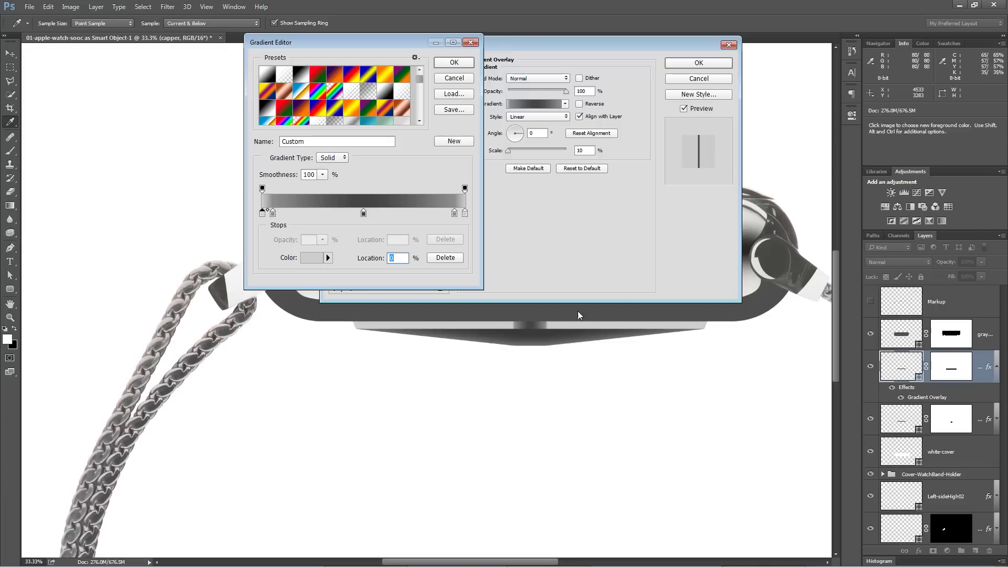
click(450, 66)
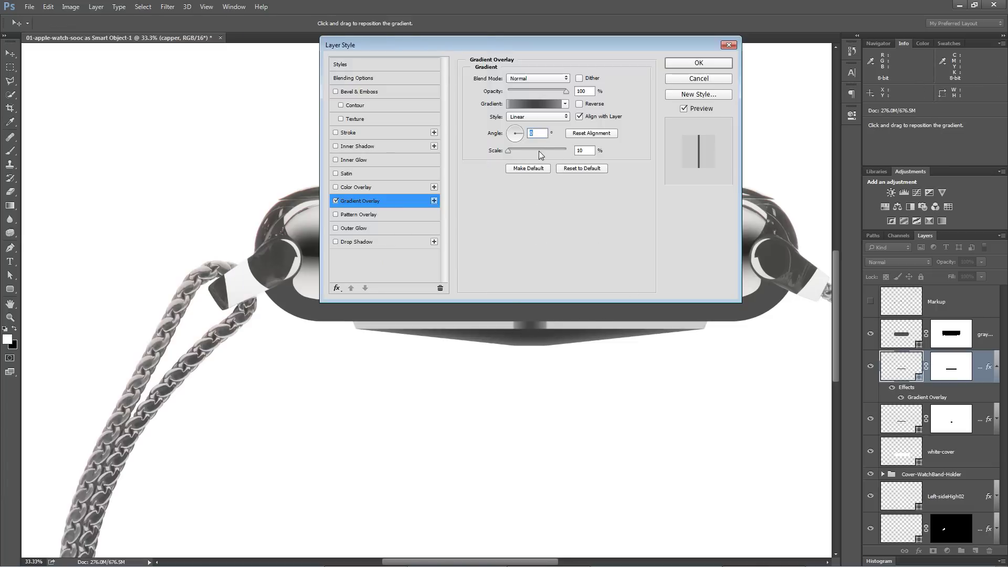
Set the capper's gradient overlay scale to 100%, apply the layer style and collapse its effects list
double_click(582, 152)
text(100)
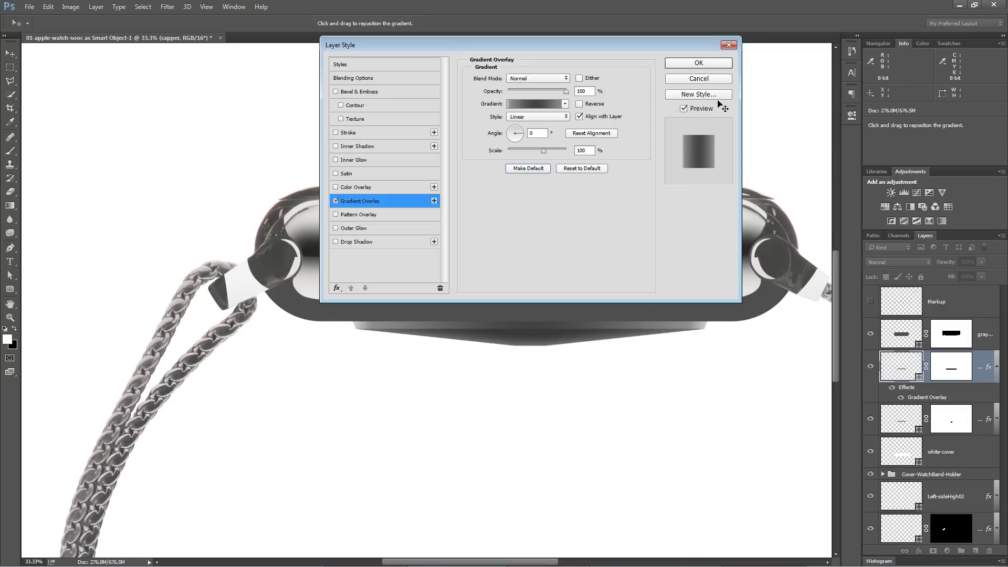
click(698, 63)
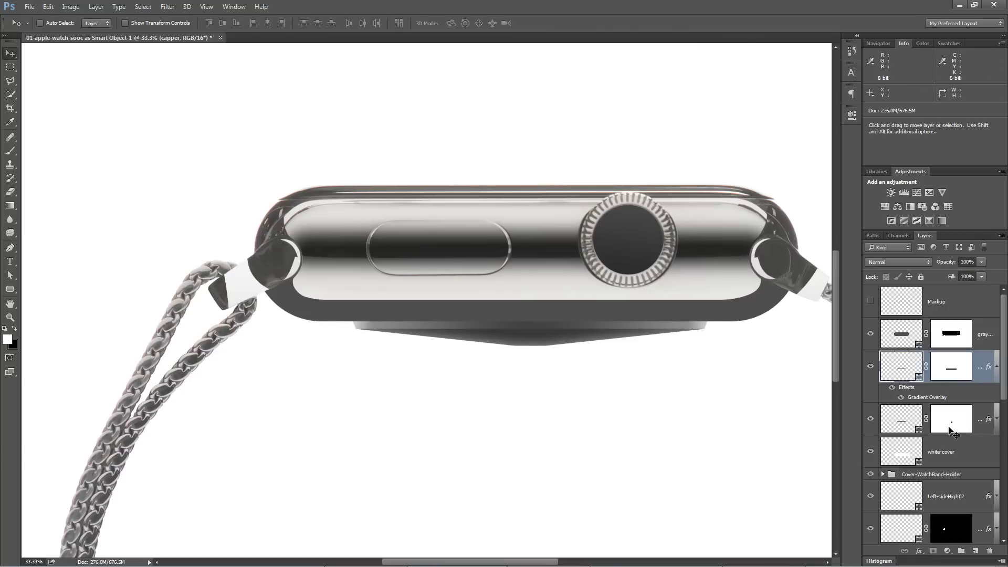
click(997, 368)
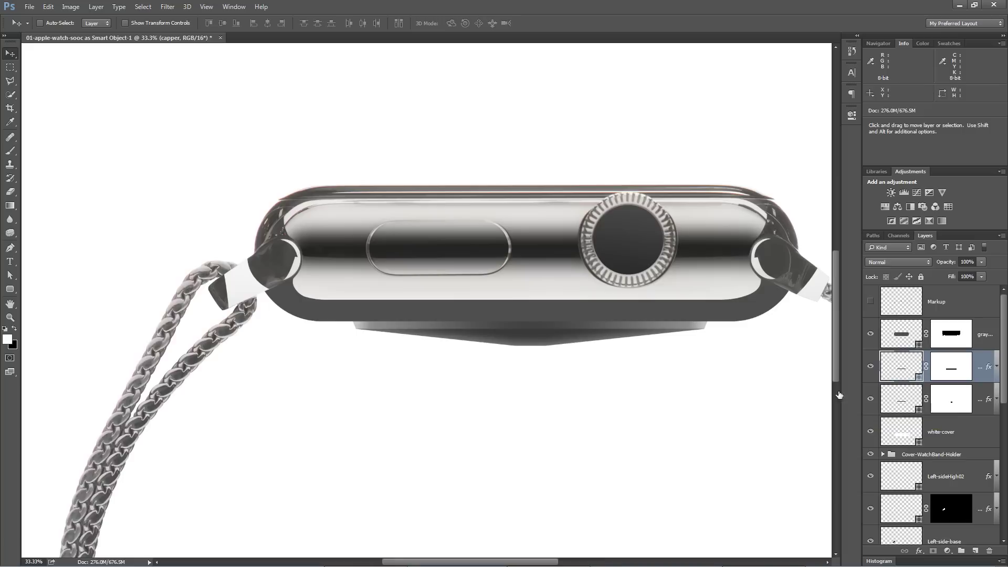
Draw a flat ellipse shape about 183 × 16 px near the lower tip of the underside
key(z)
click(539, 348)
click(540, 349)
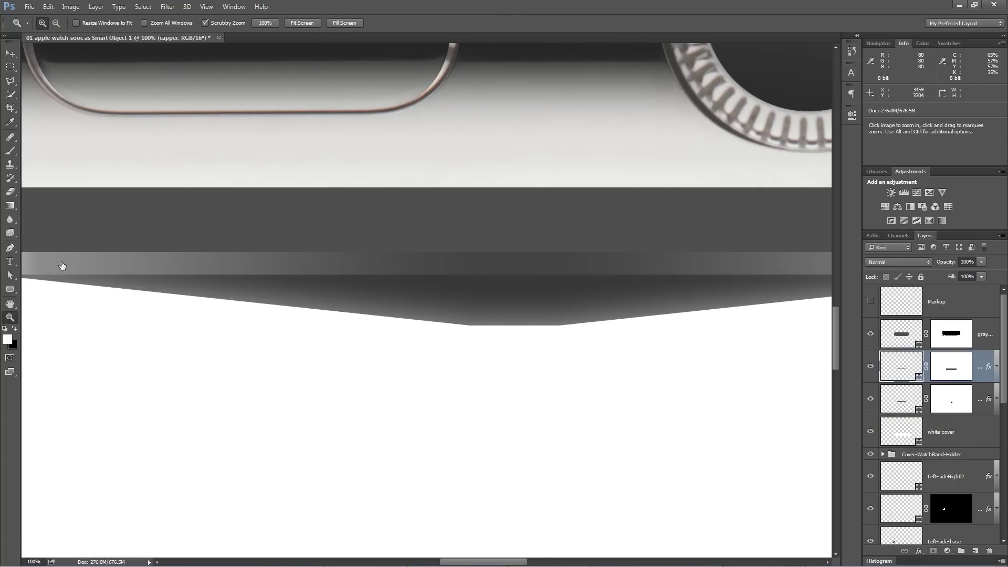
drag(13, 290, 67, 305)
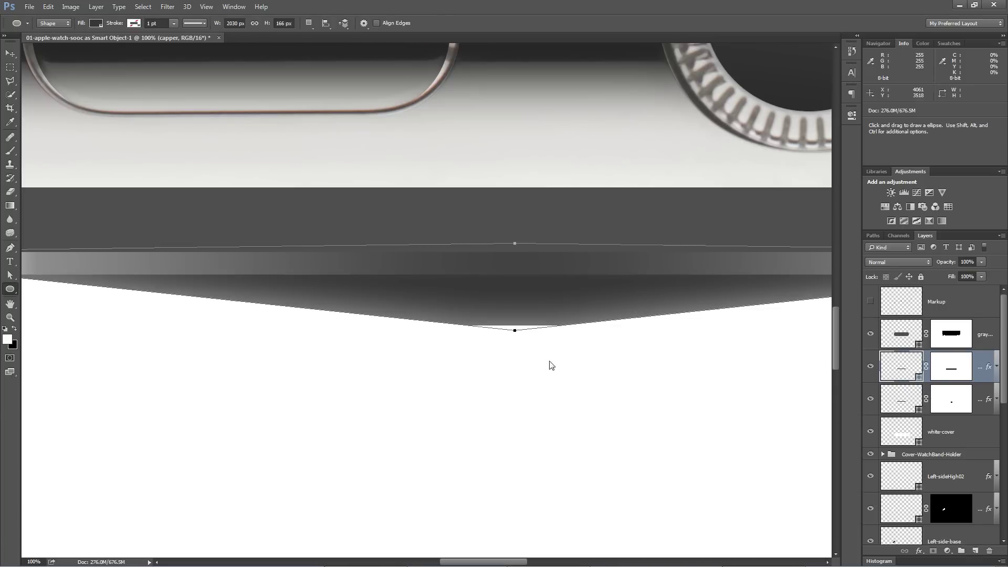
mouse_move(474, 312)
mouse_down()
mouse_move(570, 319)
mouse_move(560, 319)
mouse_up()
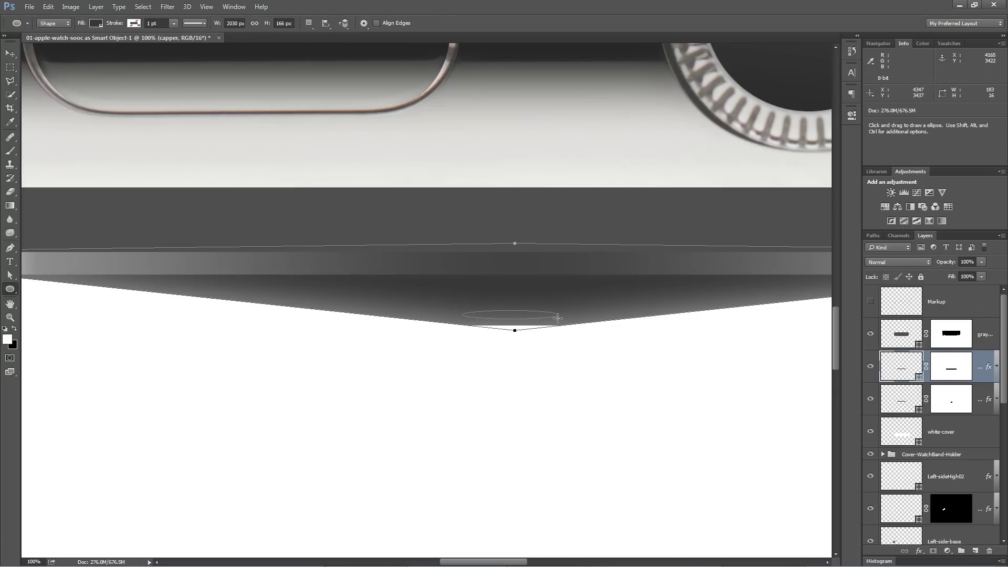
drag(559, 318, 560, 318)
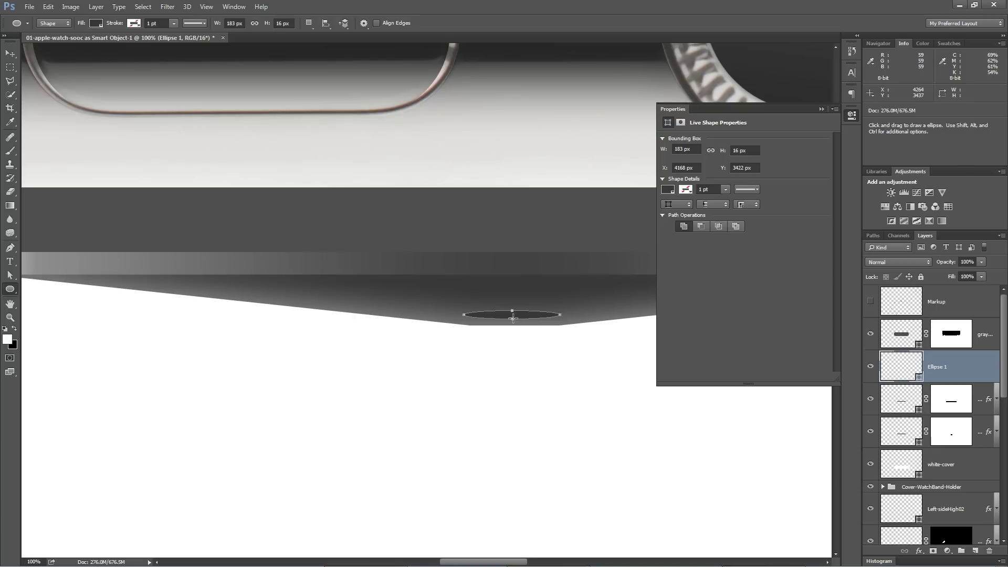
Stretch the ellipse downward to a height of about 22 px
key(ctrl+t)
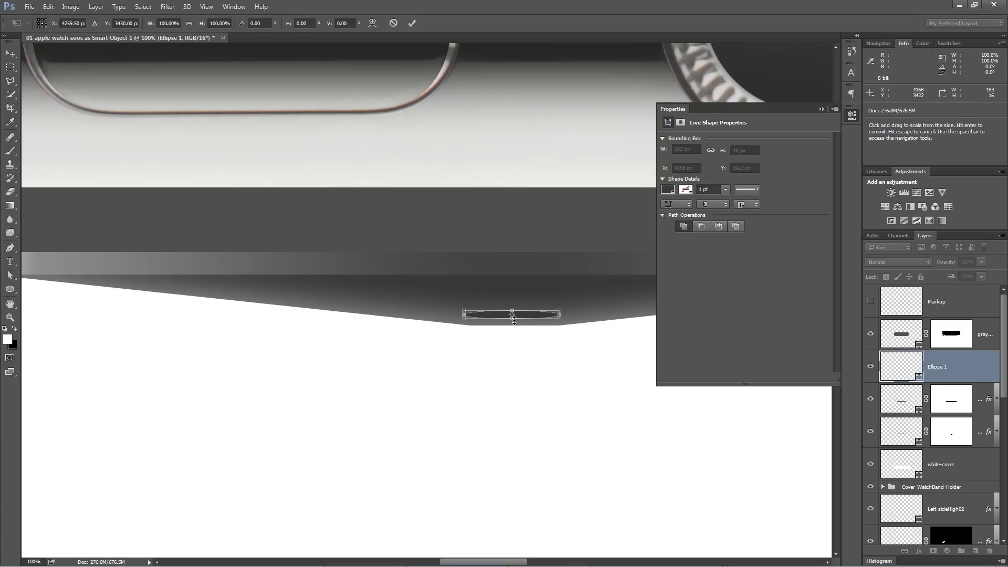
drag(513, 321, 513, 324)
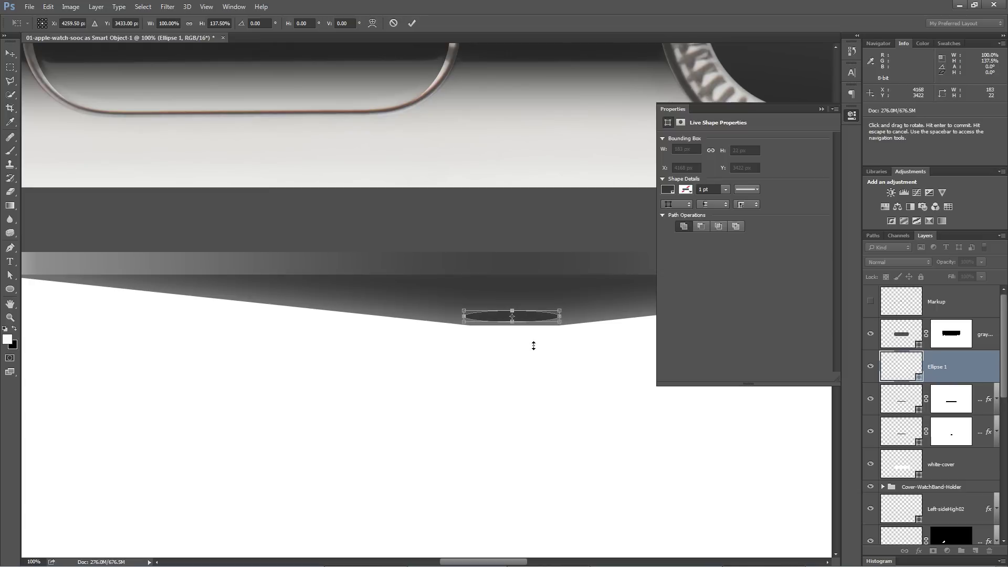
key(Return)
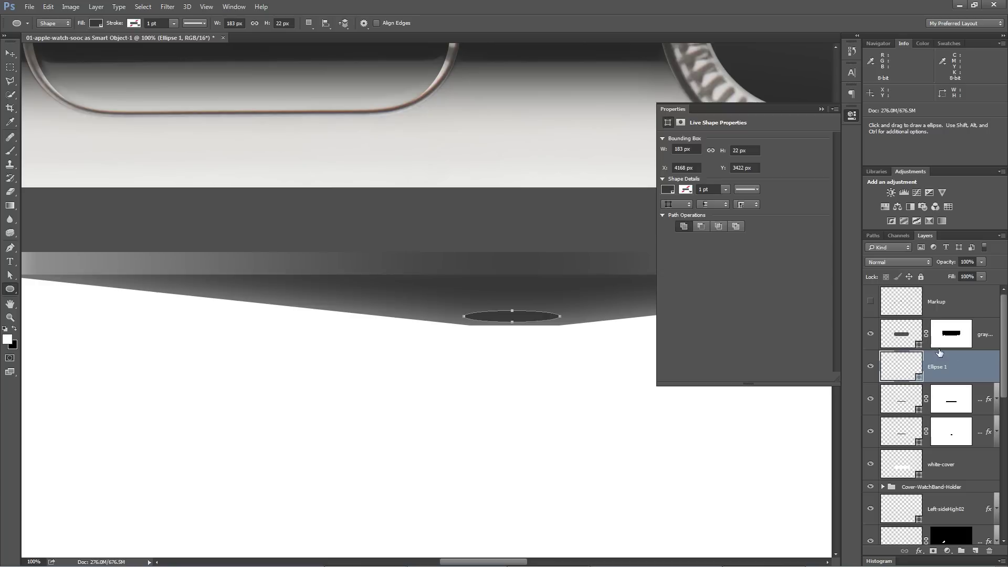
click(821, 110)
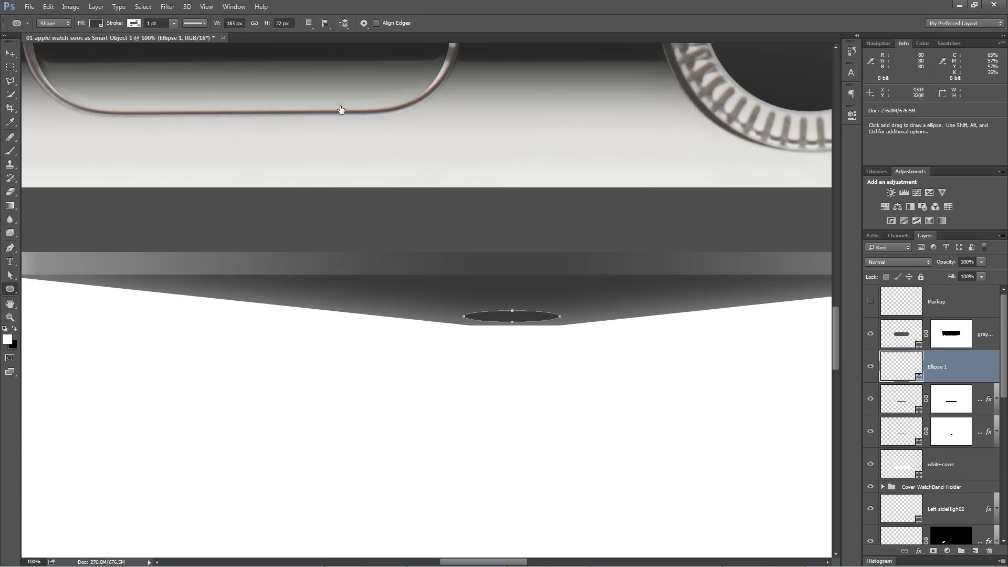
Add a Gradient Overlay to the ellipse layer using the Black, White gradient preset
click(100, 7)
mouse_move(157, 86)
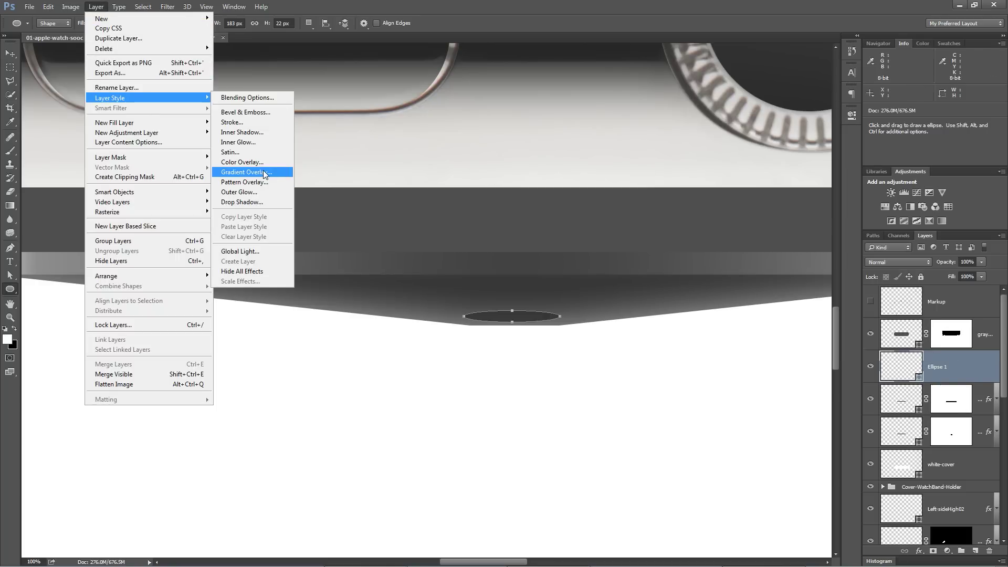
click(267, 174)
drag(559, 45, 369, 33)
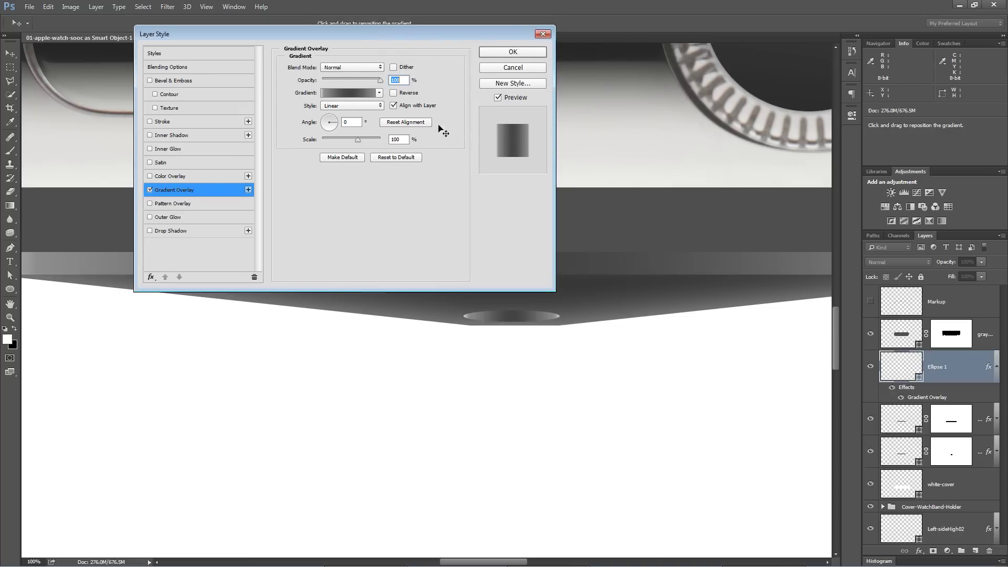
click(346, 94)
click(299, 77)
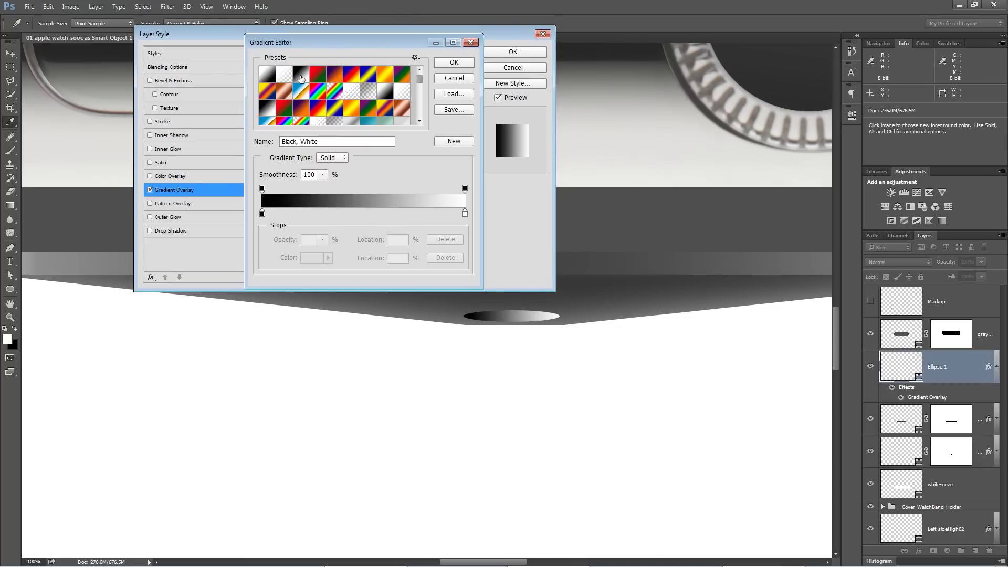
Move the ellipse gradient's dark stop to 26% with color 8c8c8c and its light stop to 80% with color eaeaea
drag(262, 213, 314, 219)
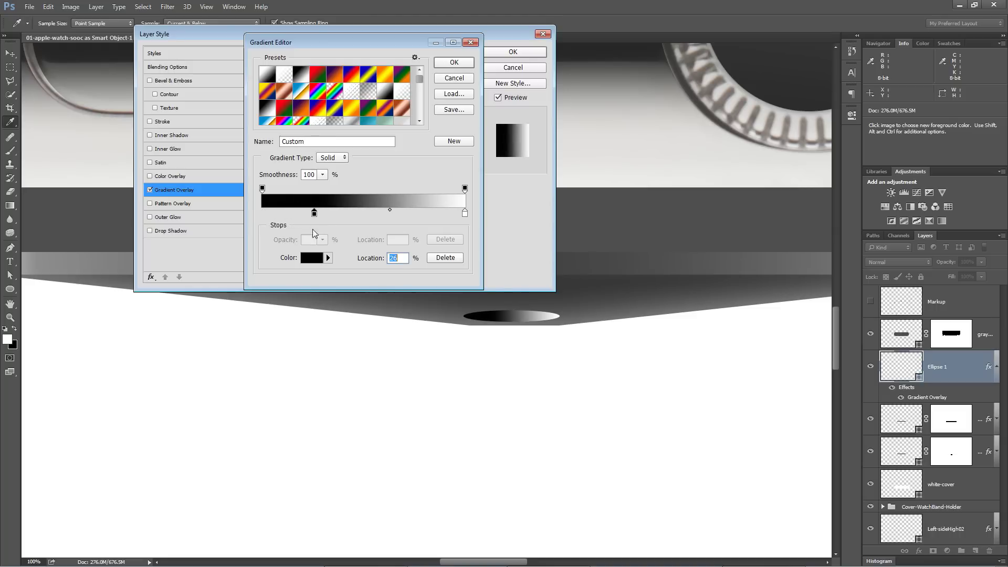
drag(464, 213, 424, 213)
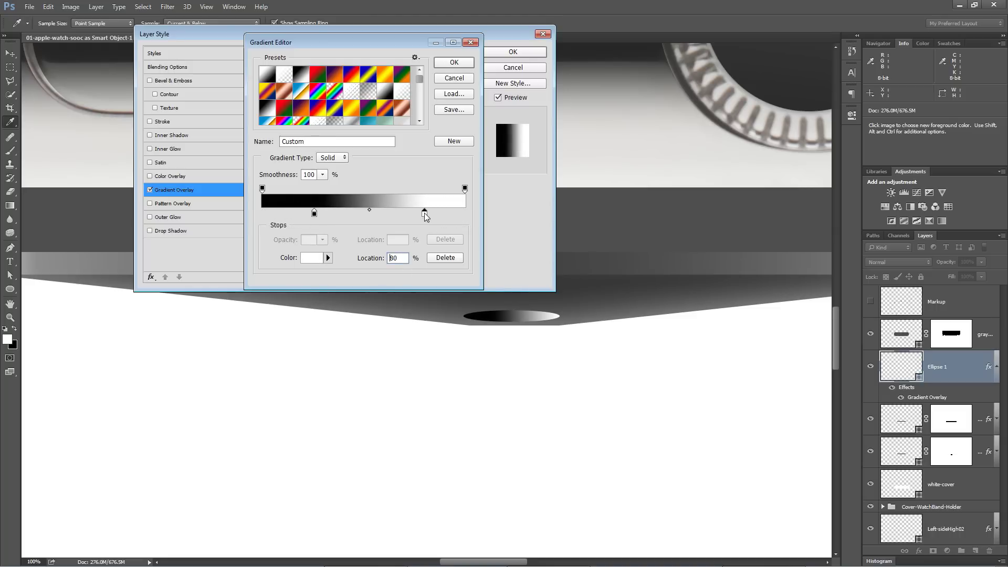
double_click(313, 212)
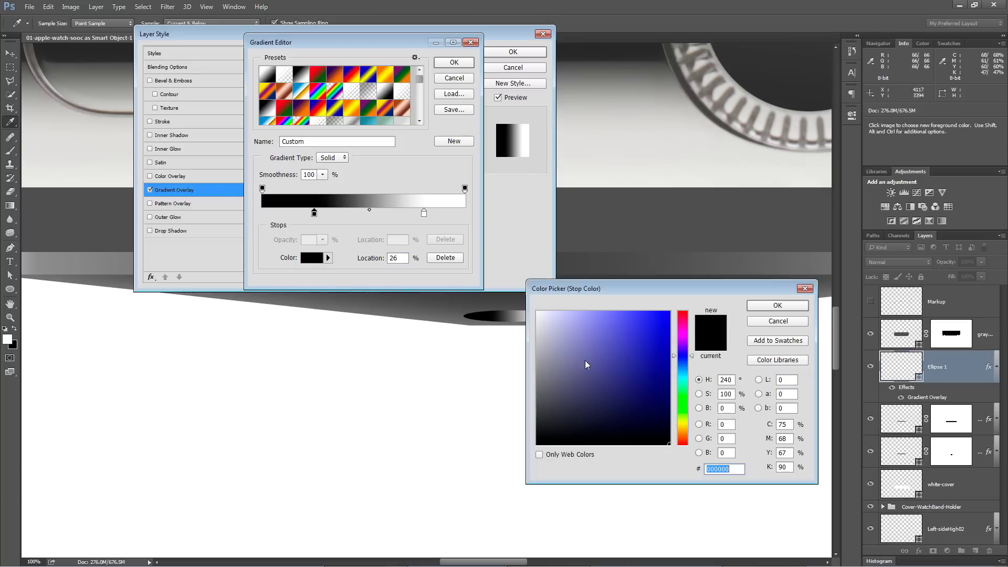
text(8c8c8c)
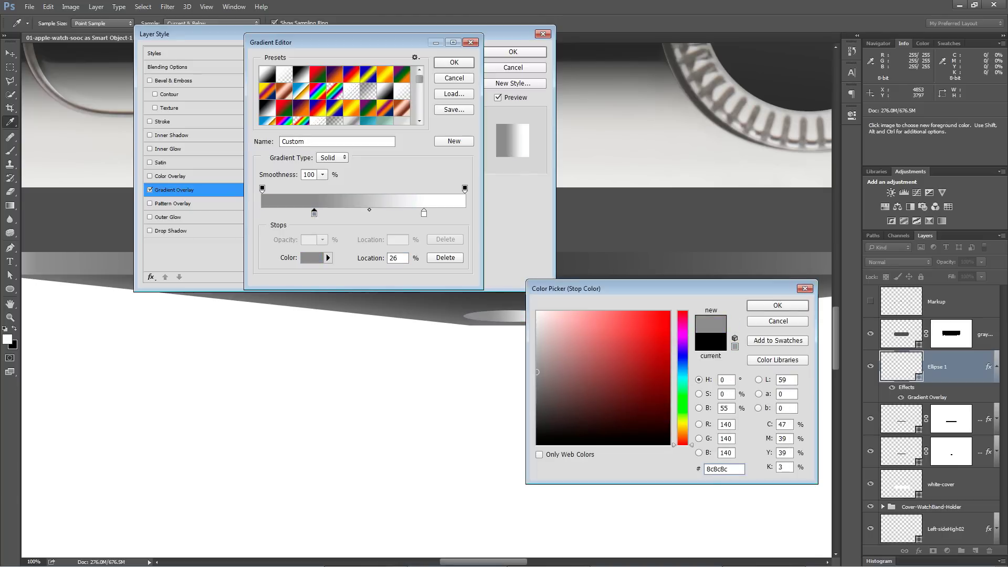
click(780, 309)
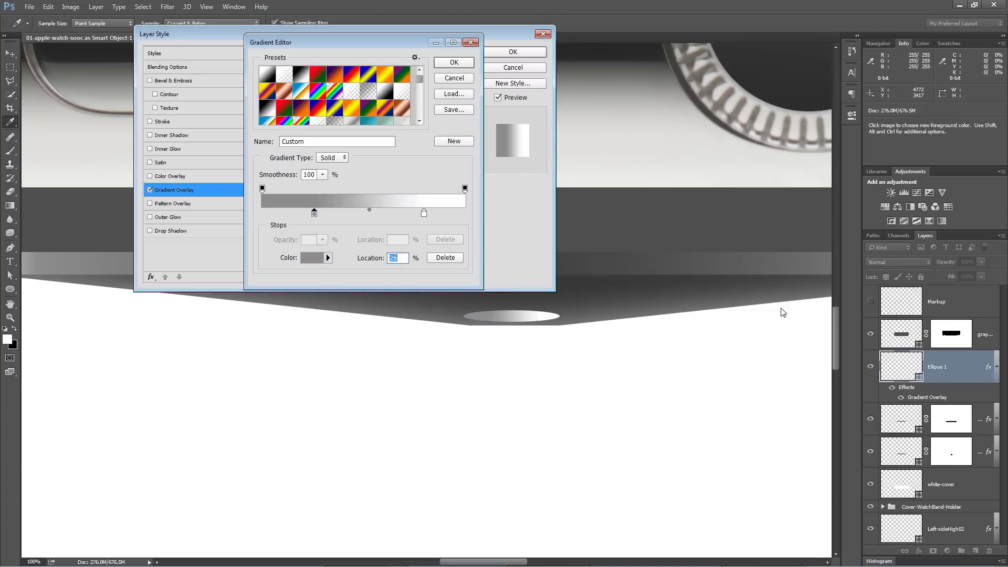
double_click(424, 214)
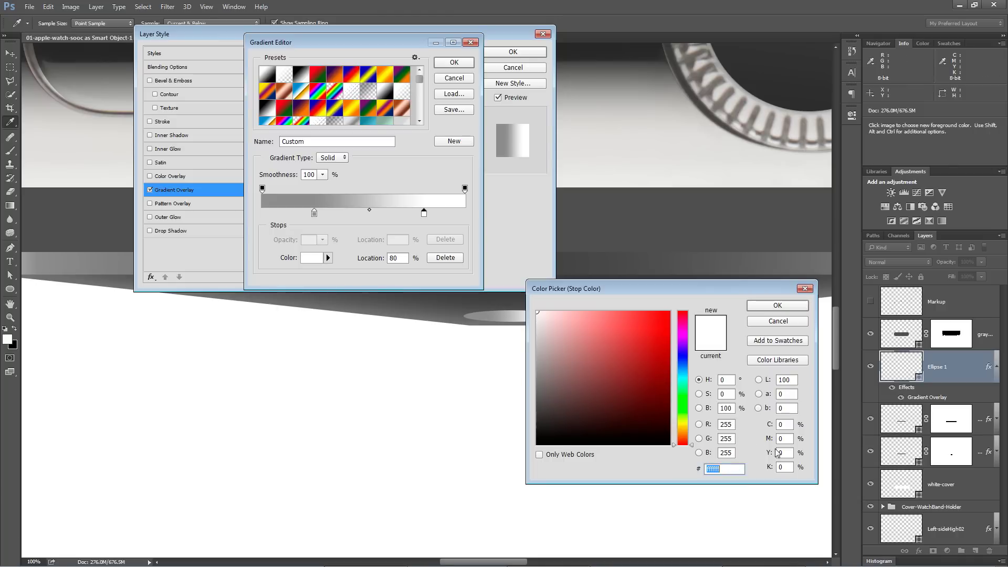
text(eaeaea)
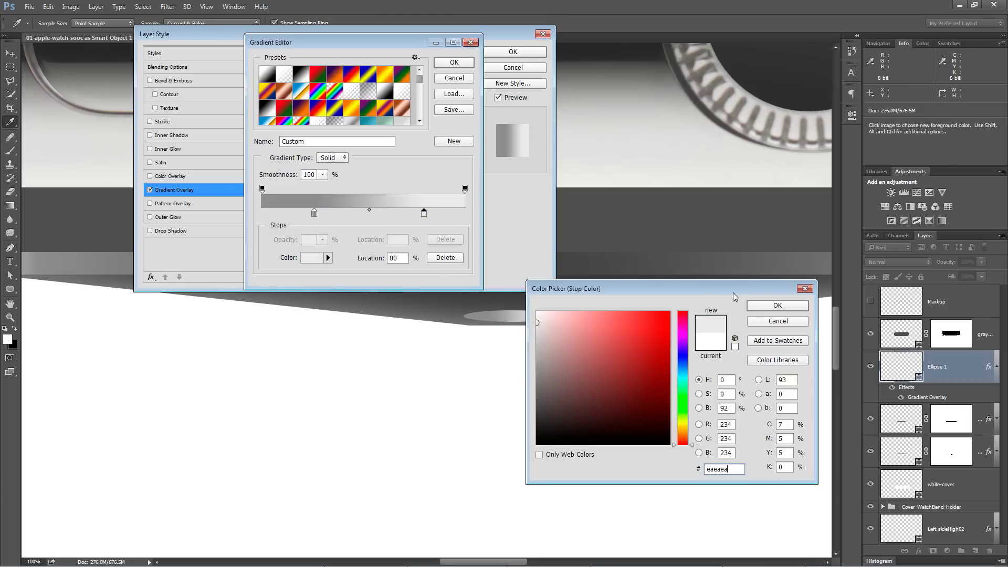
click(777, 306)
click(455, 62)
Set the ellipse's gradient overlay angle to 90° and apply the layer style
click(361, 122)
text(90)
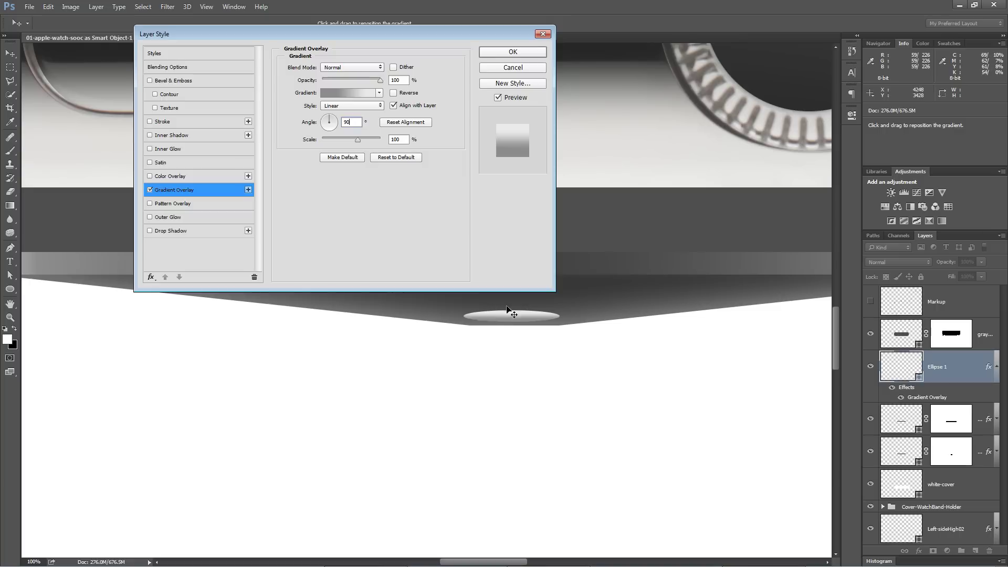
click(512, 53)
Examine the shaded ellipse without its path outline, both against the whole watch and close up
key(ctrl+minus)
key(ctrl+minus)
key(ctrl+minus)
key(ctrl+minus)
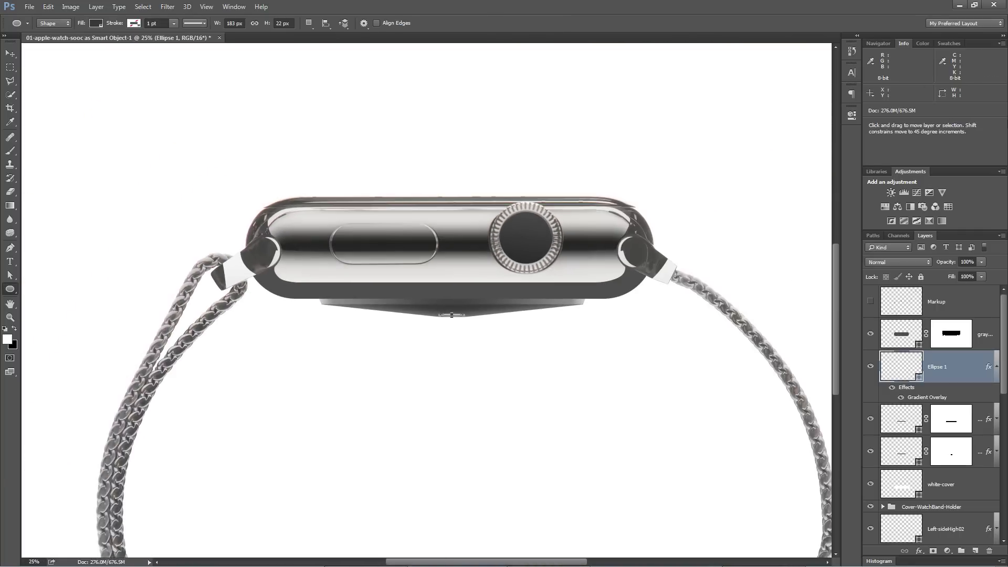
click(937, 301)
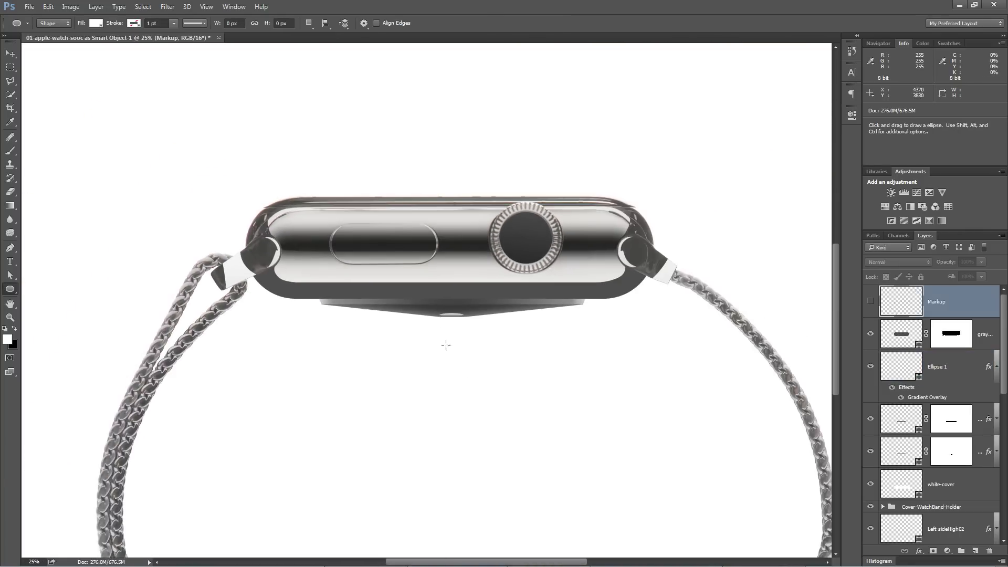
scroll(466, 327, up, 1)
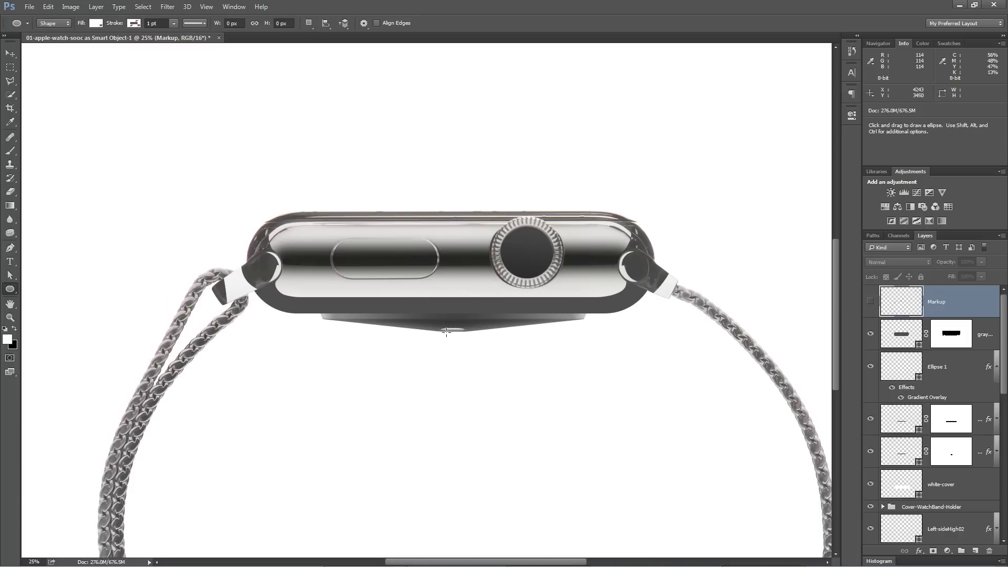
key(z)
drag(472, 344, 475, 320)
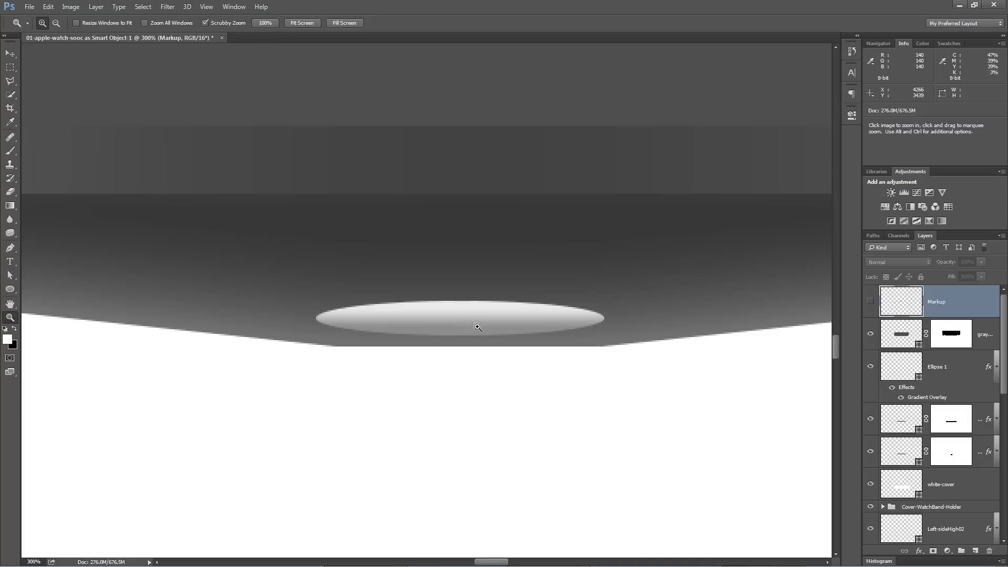
Collapse the ellipse layer's effects list and rename the layer bottom-cover
click(997, 371)
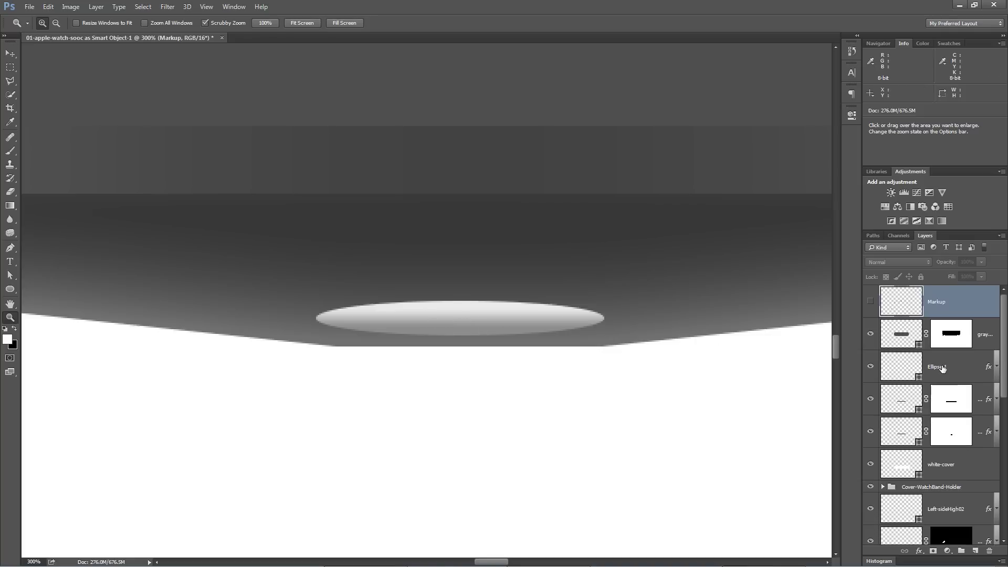
double_click(943, 366)
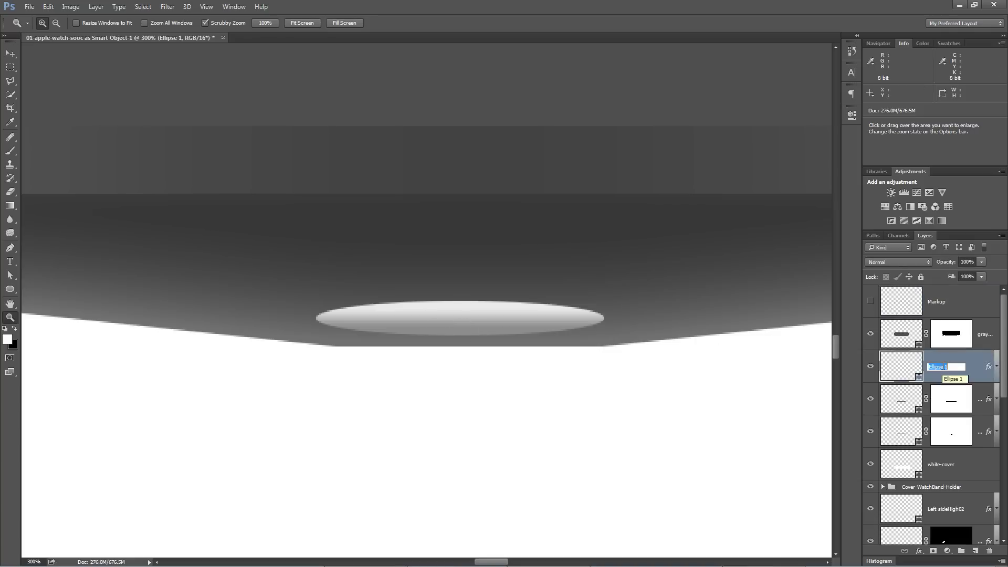
text(bottom-vcov)
key(BackSpace)
key(BackSpace)
key(BackSpace)
key(BackSpace)
text(cap)
key(Return)
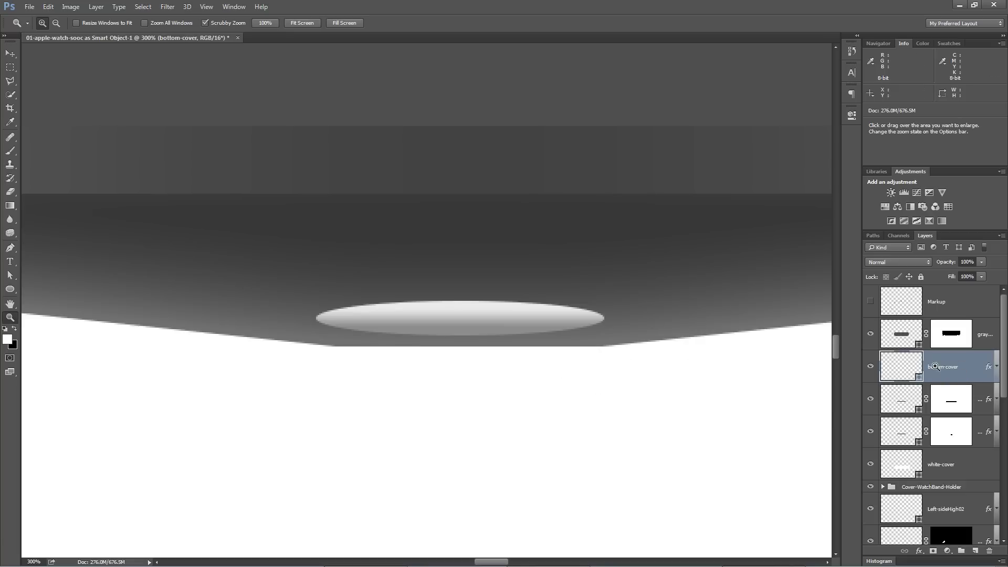
Duplicate the bottom-cover layer and scale the copy about its centre to about 76% width and 45.5% height
key(ctrl+j)
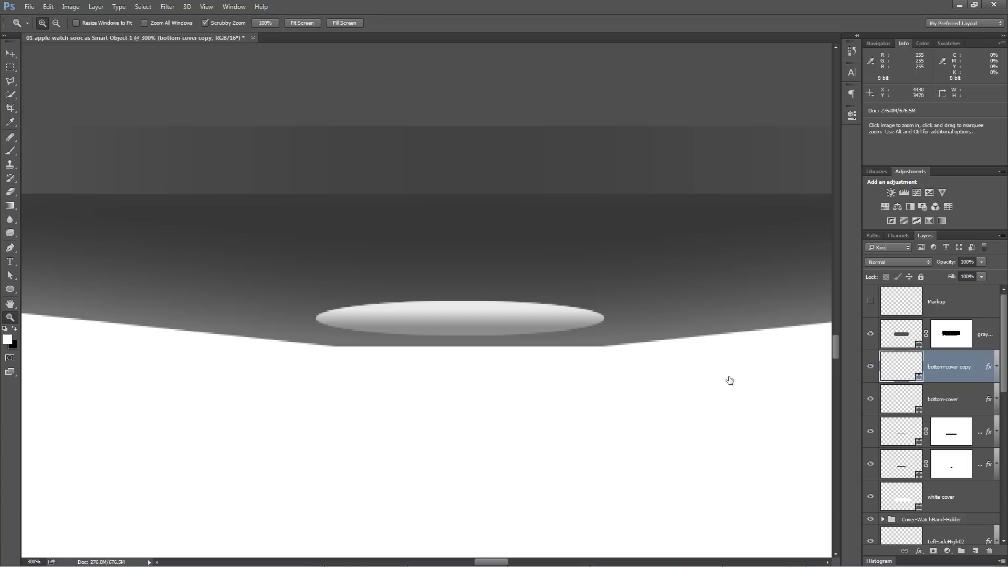
key(ctrl+t)
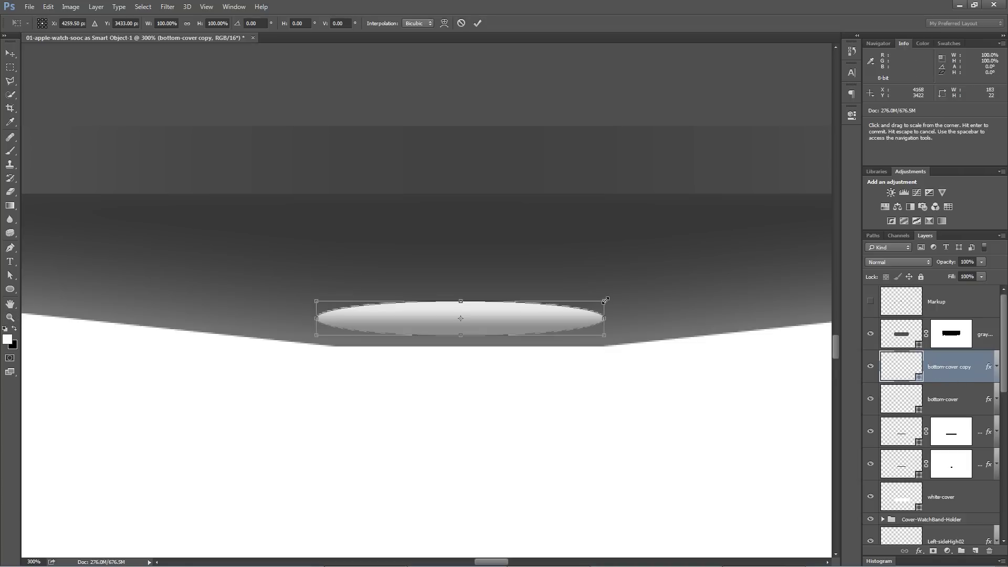
drag(604, 300, 569, 318)
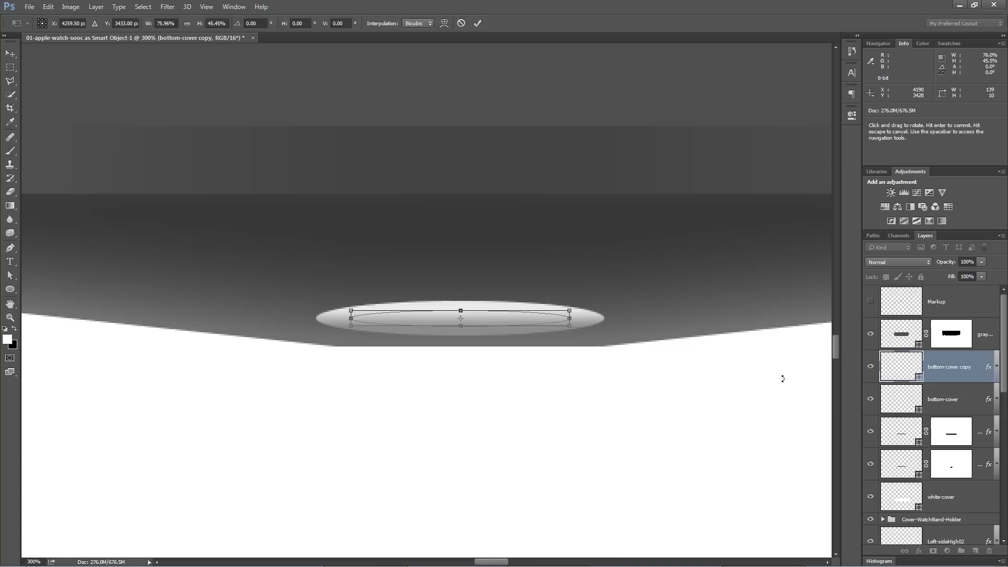
key(Return)
key(z)
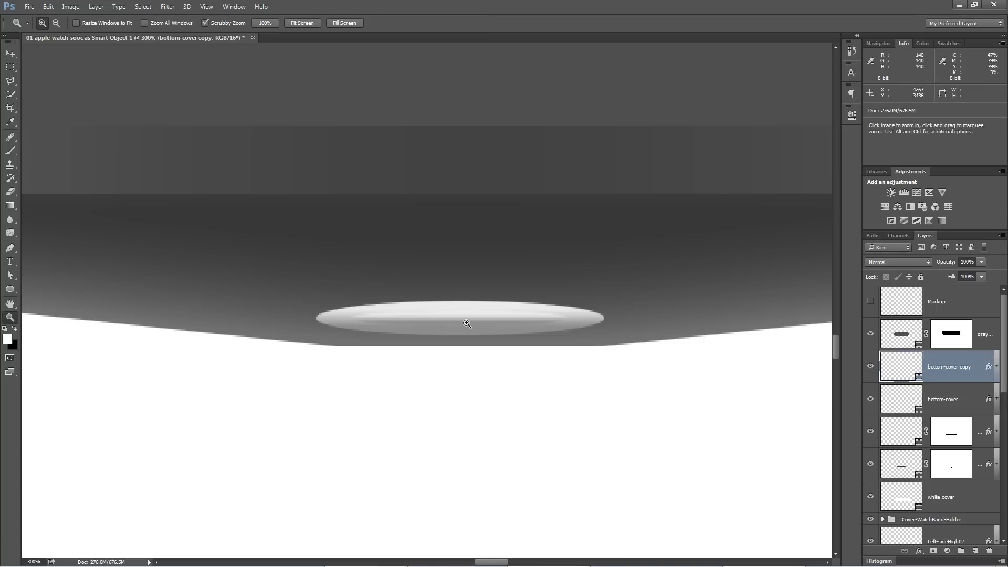
Set the ellipse copy's gradient overlay angle to -90° and add a black Normal color overlay at about 34% opacity
double_click(989, 370)
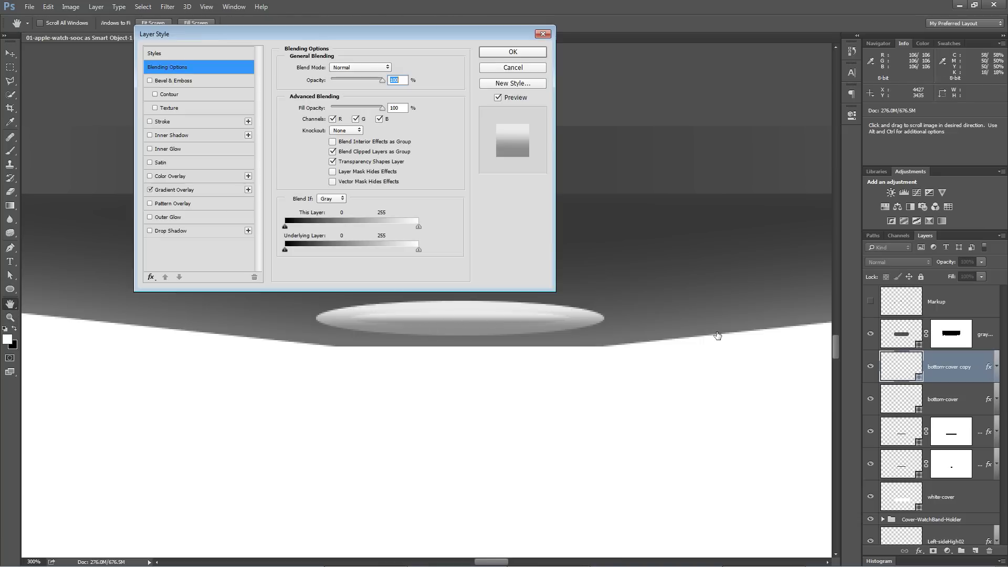
click(170, 188)
double_click(357, 123)
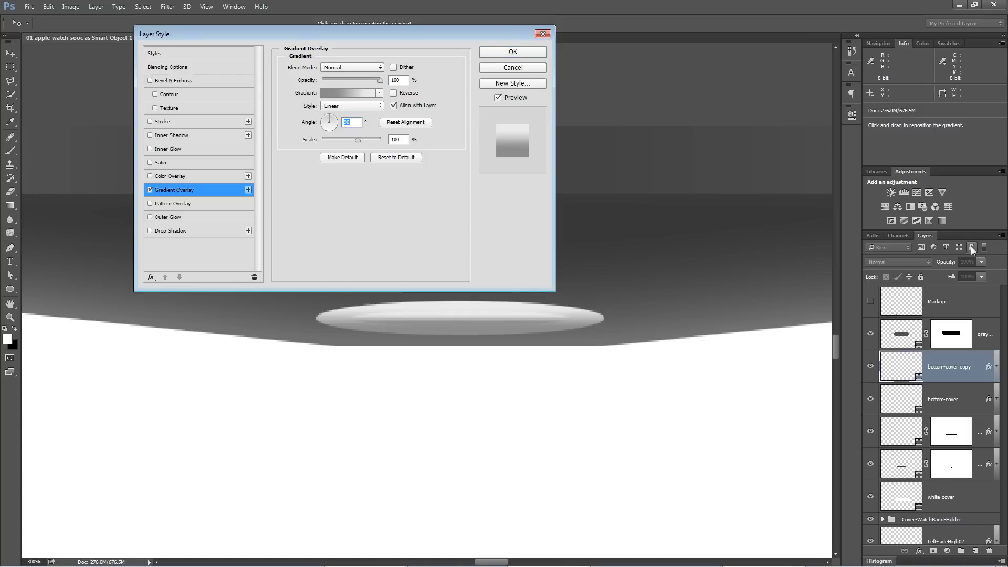
key(shift+Down)
key(shift+Down)
key(shift+Down)
key(shift+Down)
key(shift+Down)
key(shift+Down)
key(shift+Down)
key(shift+Down)
key(shift+Down)
key(shift+Down)
key(shift+Down)
key(shift+Down)
key(shift+Down)
key(shift+Down)
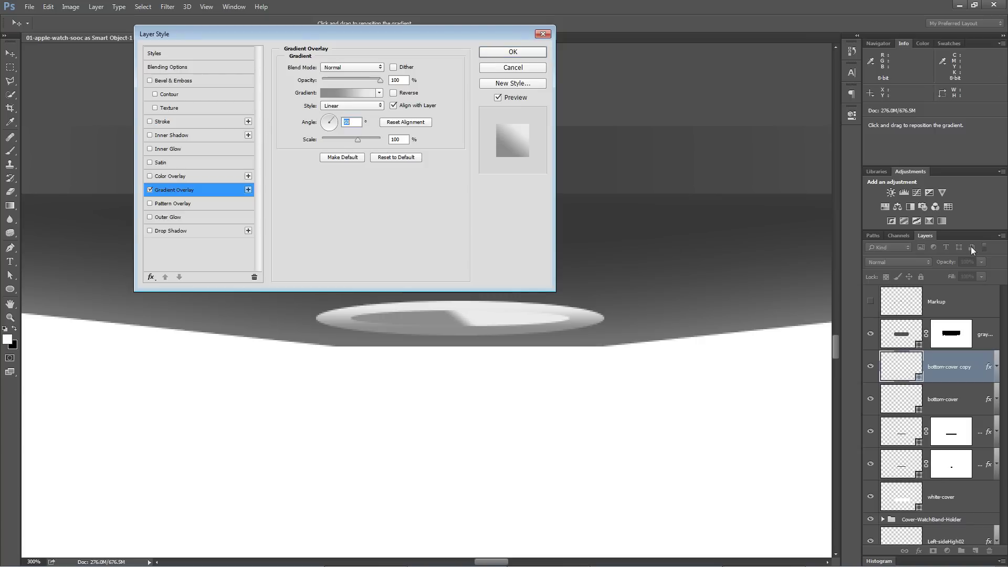
key(shift+Down)
key(shift+Down)
key(shift+Down)
key(shift+Down)
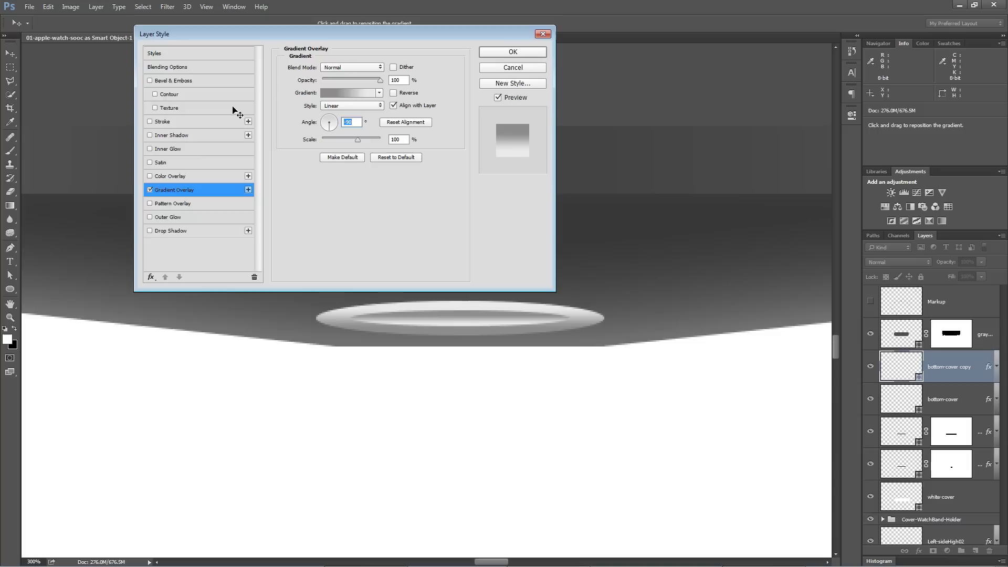
click(170, 177)
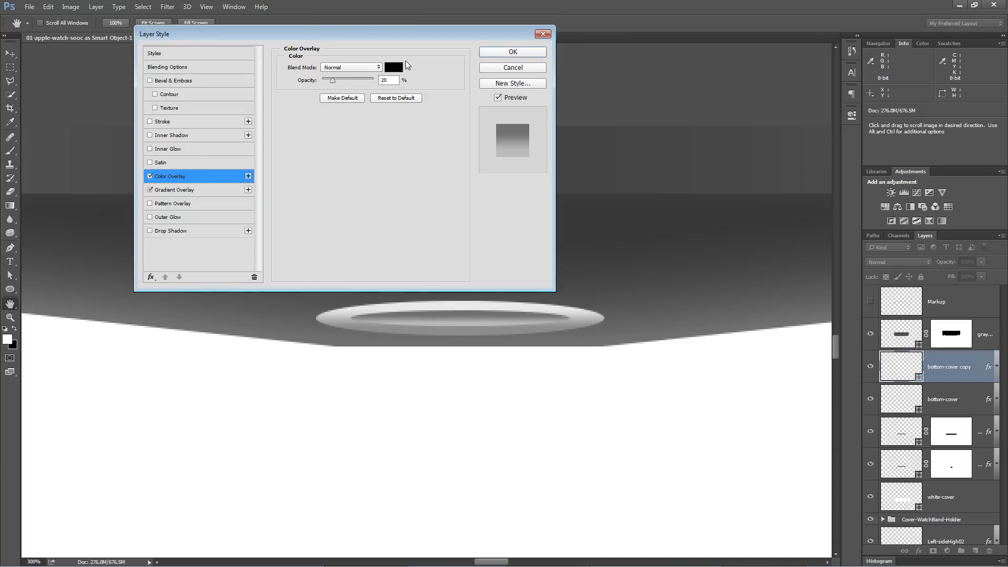
drag(345, 82, 338, 81)
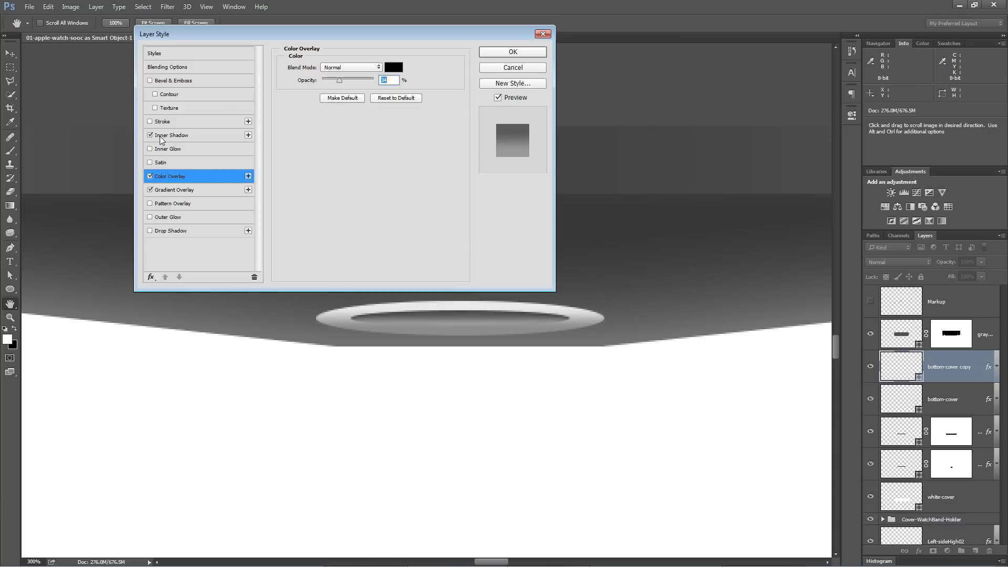
Add a Multiply inner shadow to the ellipse copy at 15% opacity, 90° angle without global light, 1 px distance and 0 px size
click(210, 134)
text(90)
click(377, 96)
click(357, 98)
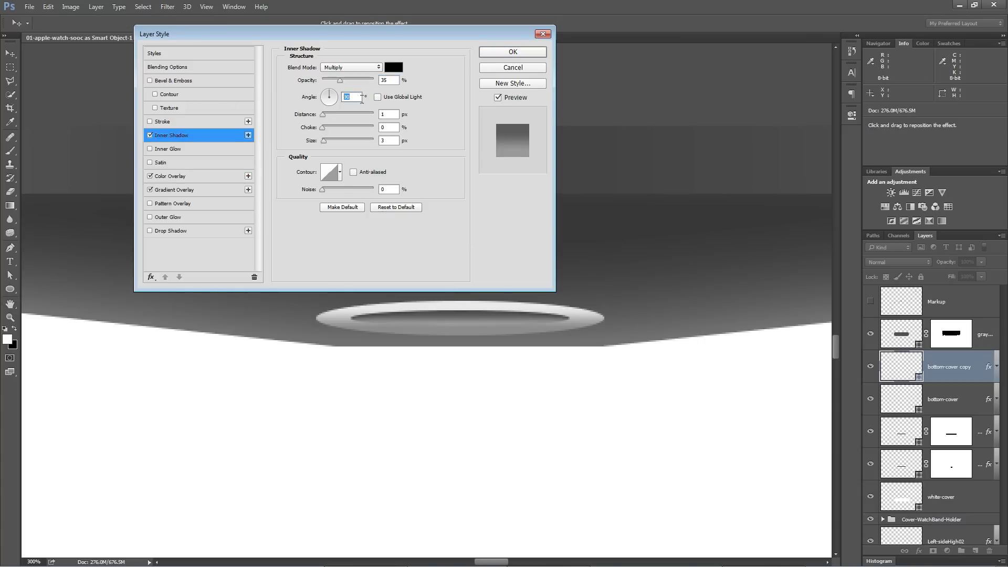
click(324, 141)
text(0)
key(Up)
drag(343, 81, 329, 80)
click(149, 136)
click(149, 135)
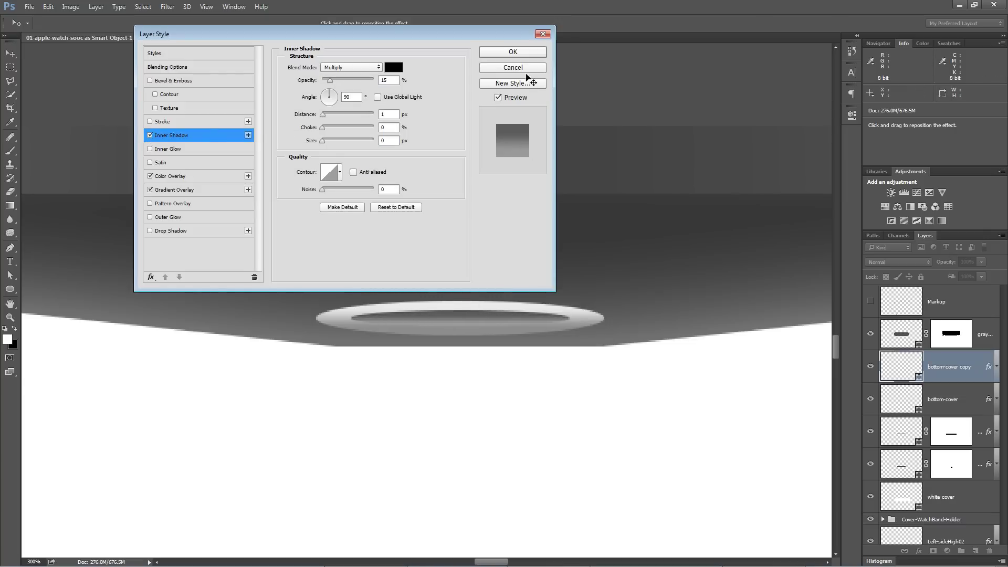
click(513, 51)
key(z)
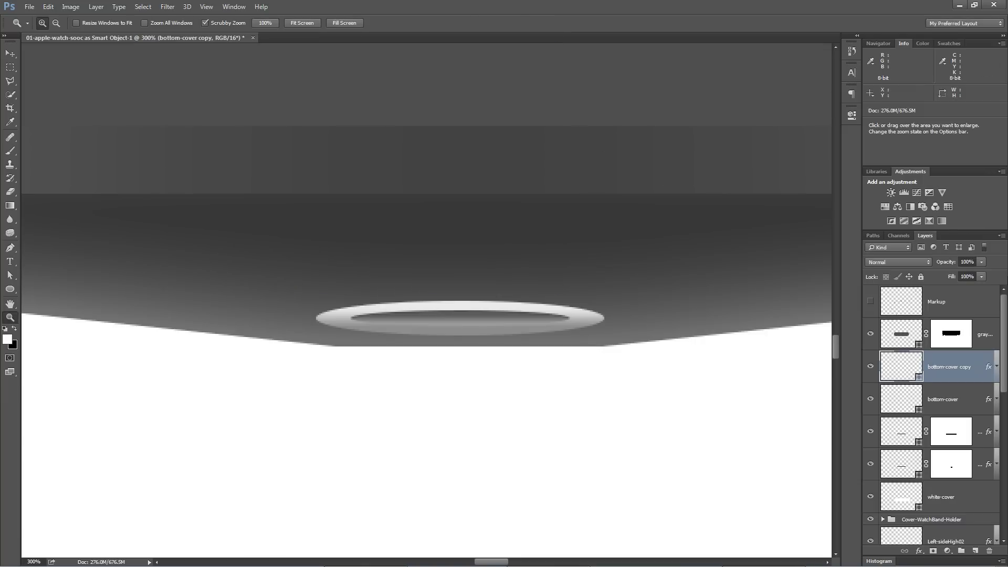
Examine the ringed bottom cover against the whole watch and inspect the case's upper edge close up
key(ctrl+minus)
key(ctrl+minus)
key(ctrl+minus)
key(ctrl+minus)
key(ctrl+minus)
key(ctrl+minus)
key(ctrl+minus)
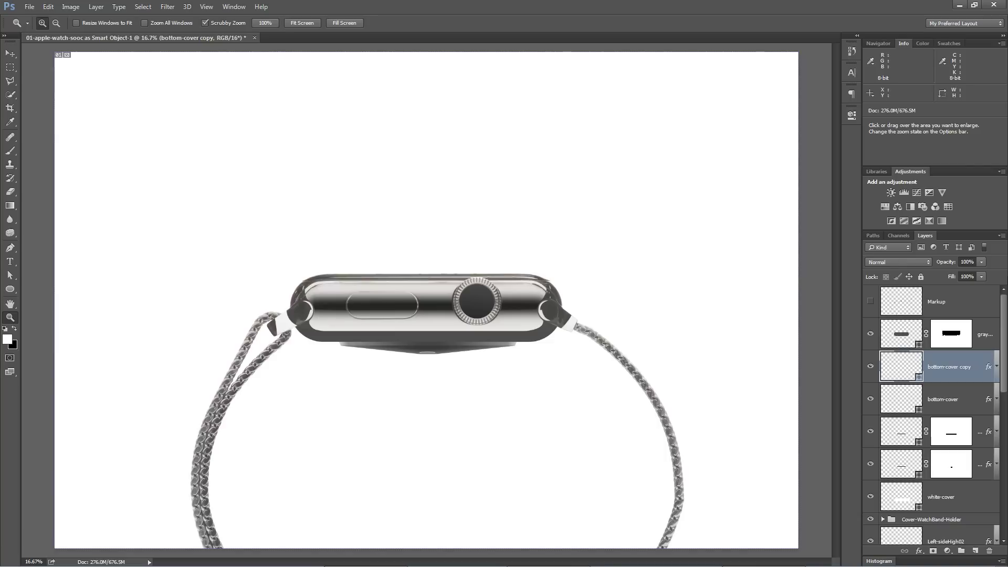
drag(303, 276, 553, 317)
drag(614, 340, 496, 255)
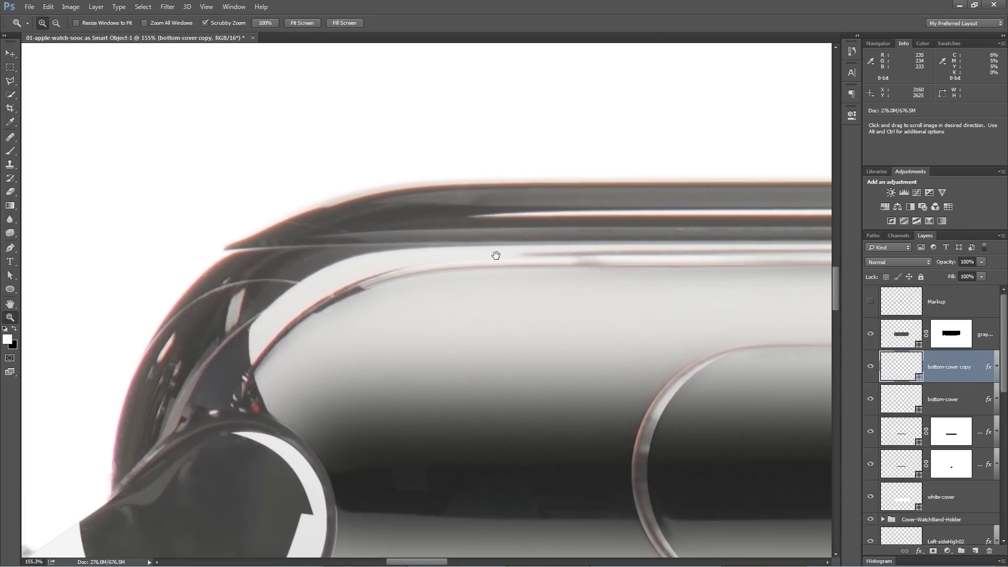
key(ctrl+minus)
key(ctrl+minus)
key(ctrl+minus)
key(ctrl+minus)
key(ctrl+minus)
key(ctrl+minus)
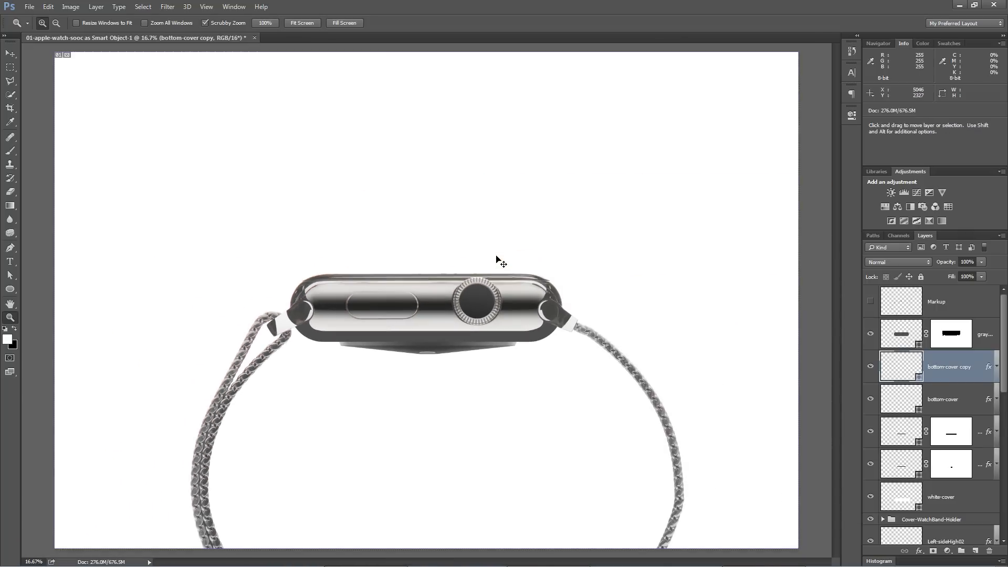
key(ctrl+minus)
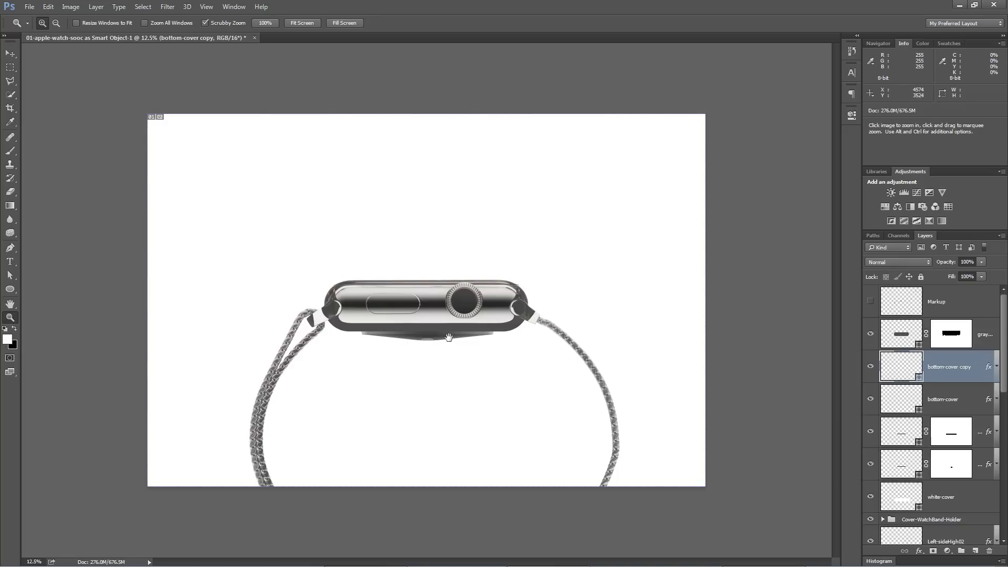
Hide the slices and the pixel grid in the document view
click(206, 6)
mouse_move(238, 182)
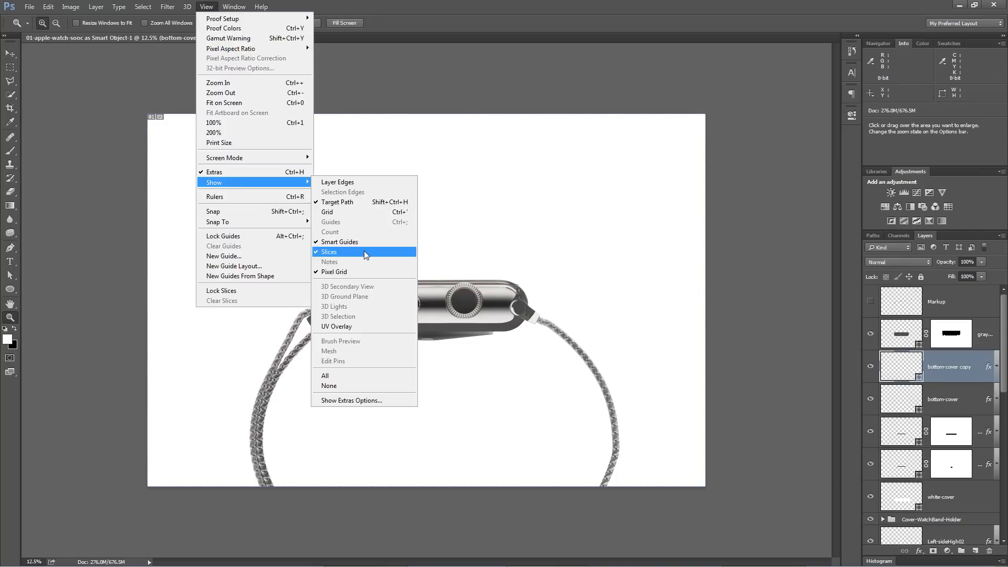
click(364, 251)
click(206, 6)
mouse_move(239, 181)
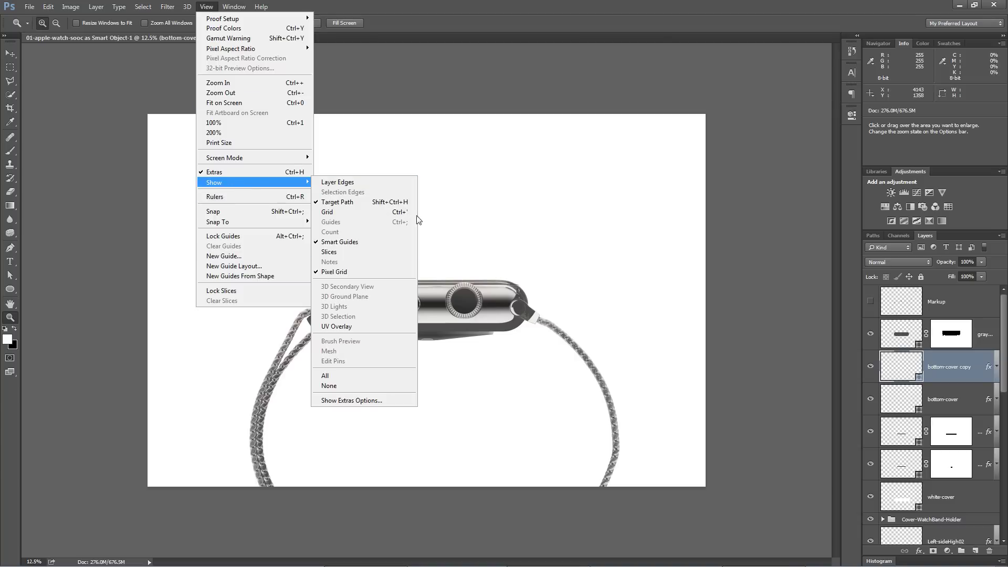
click(373, 272)
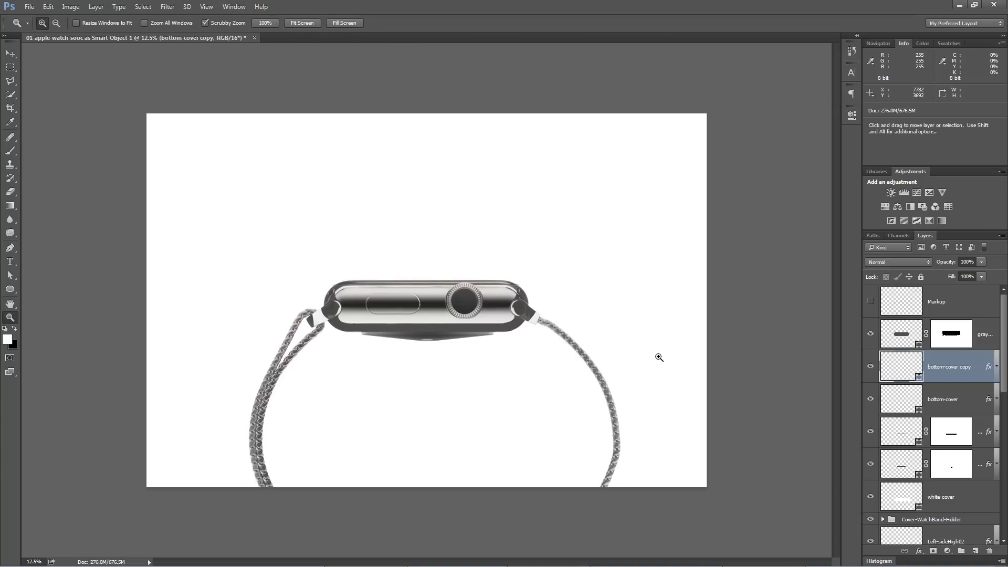
Examine the rebuilt underside close up from the case's crown end to its opposite end
key(ctrl+plus)
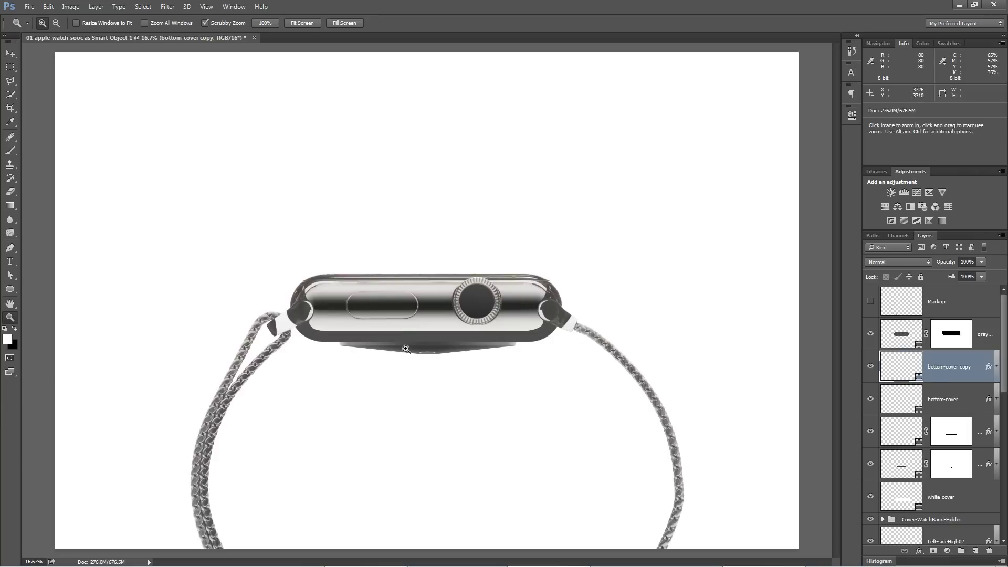
click(448, 357)
click(428, 350)
drag(452, 326, 608, 358)
click(451, 333)
click(450, 334)
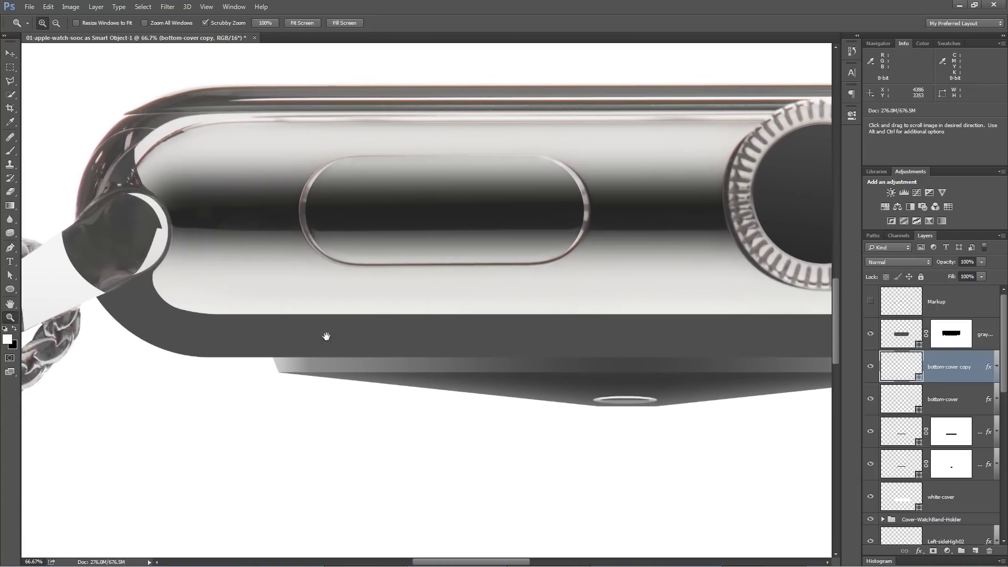
drag(326, 332, 541, 348)
drag(402, 350, 212, 290)
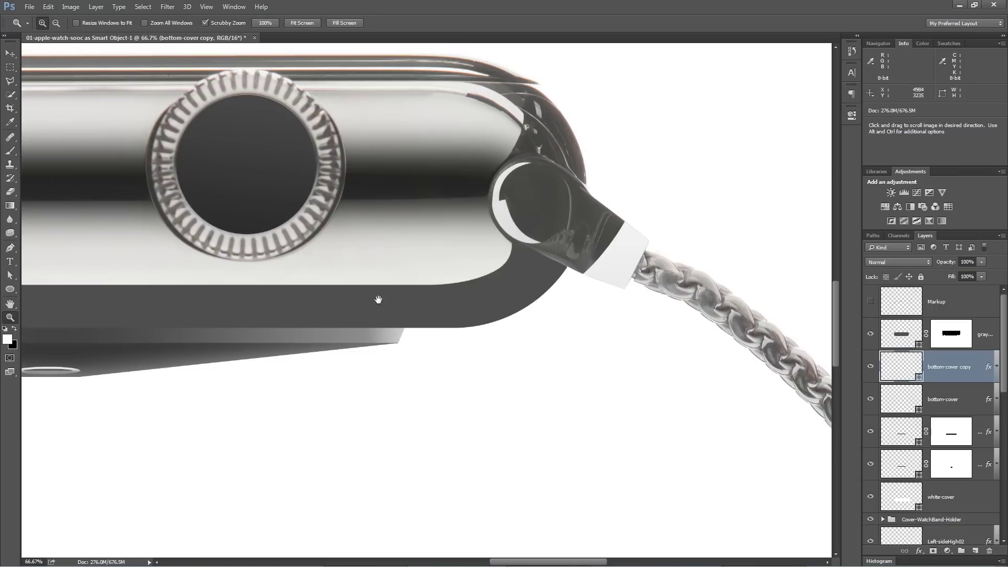
drag(449, 310, 731, 277)
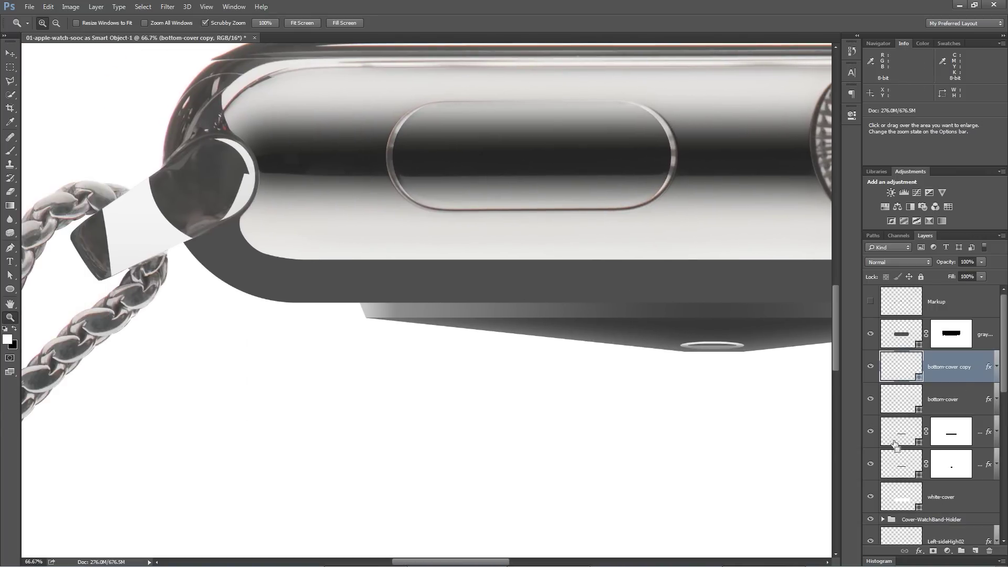
Load the gray band shape along the case's underside as a selection and check its outline at both ends
ctrl+click(901, 334)
drag(787, 323, 708, 355)
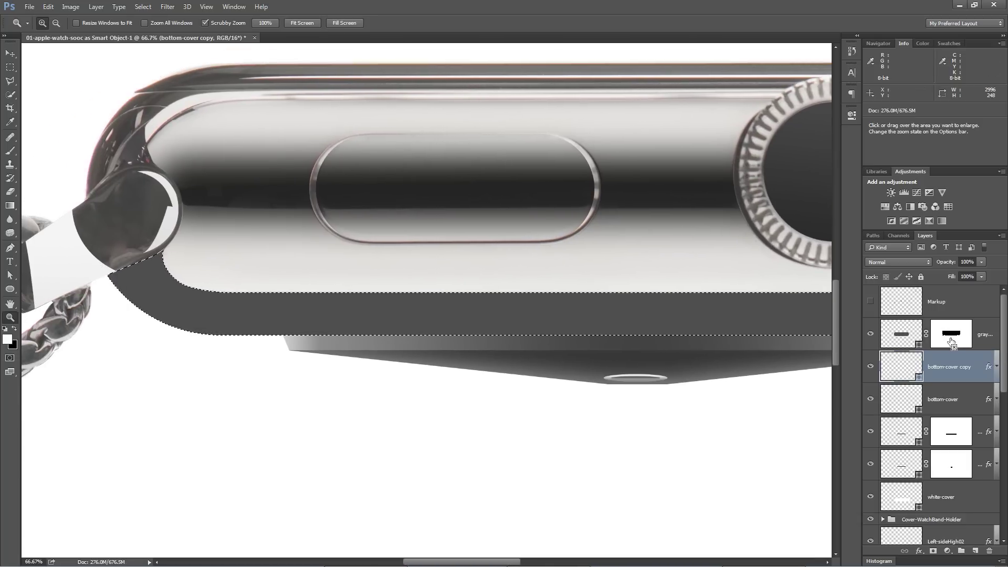
drag(413, 280, 273, 264)
drag(705, 274, 337, 299)
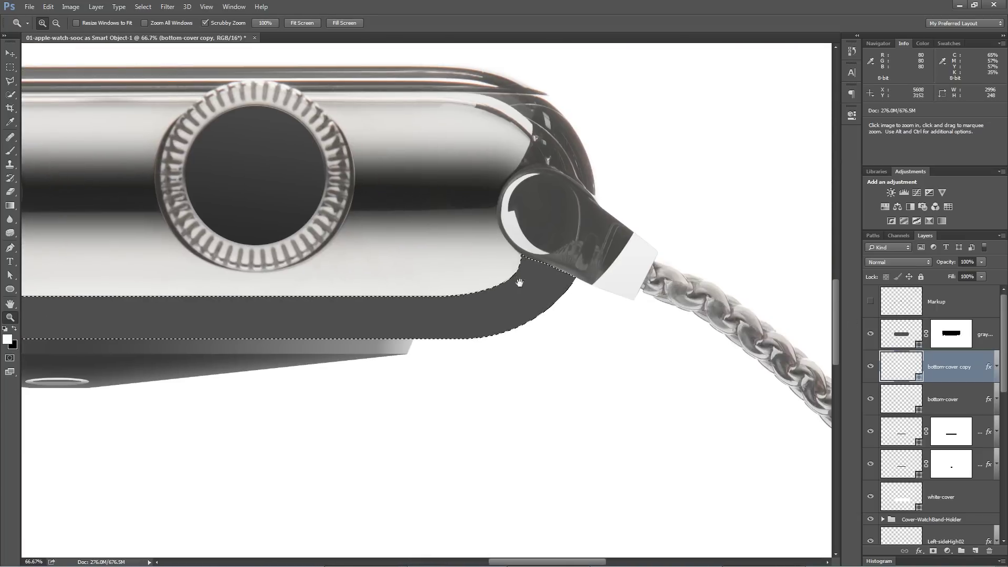
drag(531, 297, 659, 292)
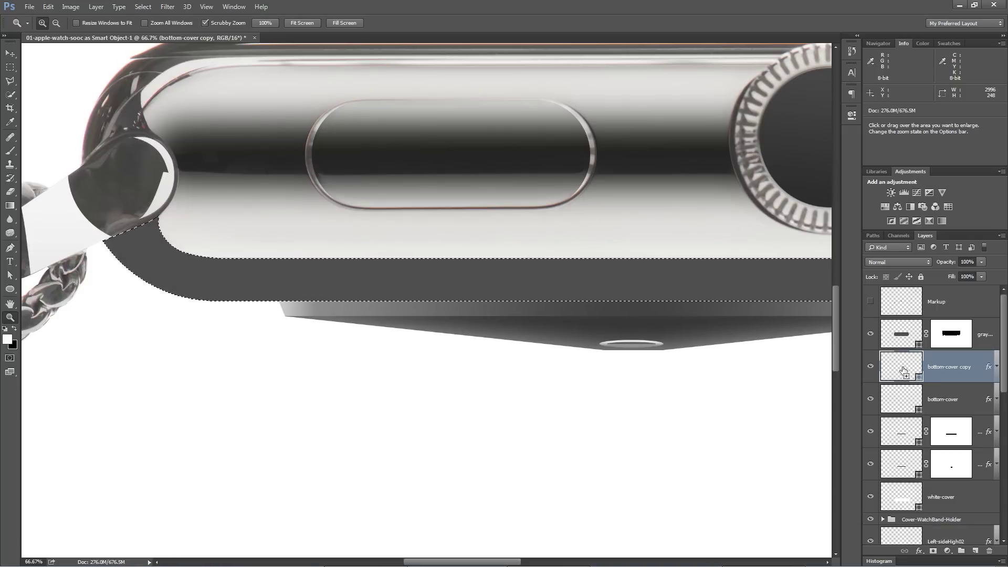
Extend the selection to include the capper and battery base shapes beneath the gray band
ctrl+shift+click(899, 437)
ctrl+shift+click(883, 400)
ctrl+alt+click(953, 466)
ctrl+click(952, 467)
ctrl+alt+click(952, 468)
drag(637, 355, 292, 347)
drag(417, 338, 694, 344)
drag(546, 329, 457, 342)
Create a new layer directly above the gray band layer and name it Grain
click(898, 339)
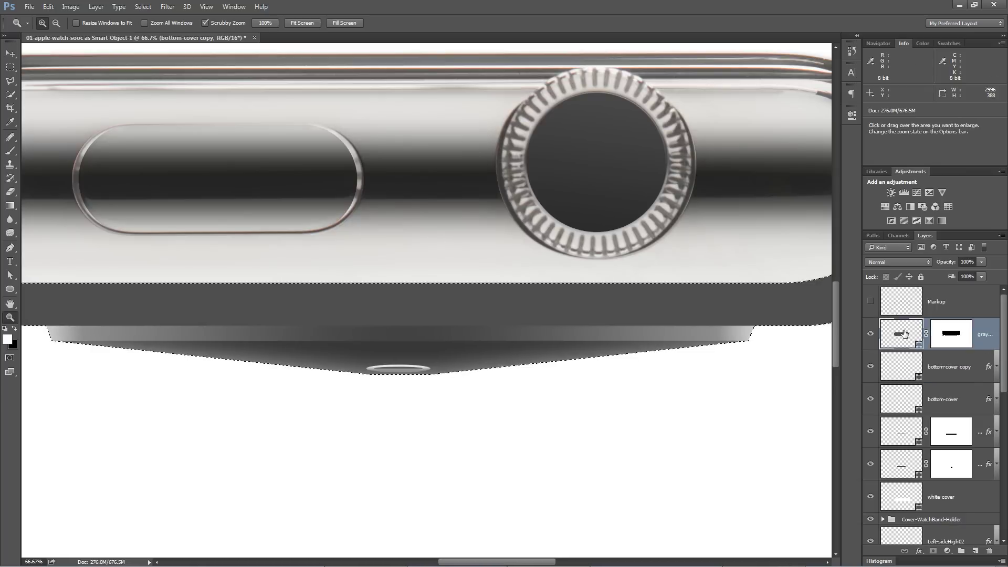
click(975, 550)
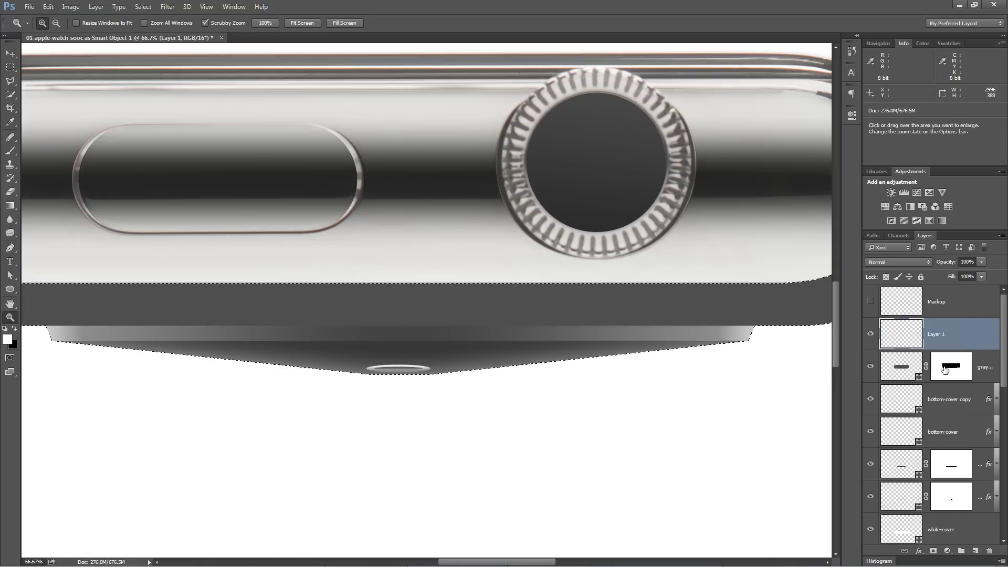
double_click(938, 334)
text(Grain)
key(Return)
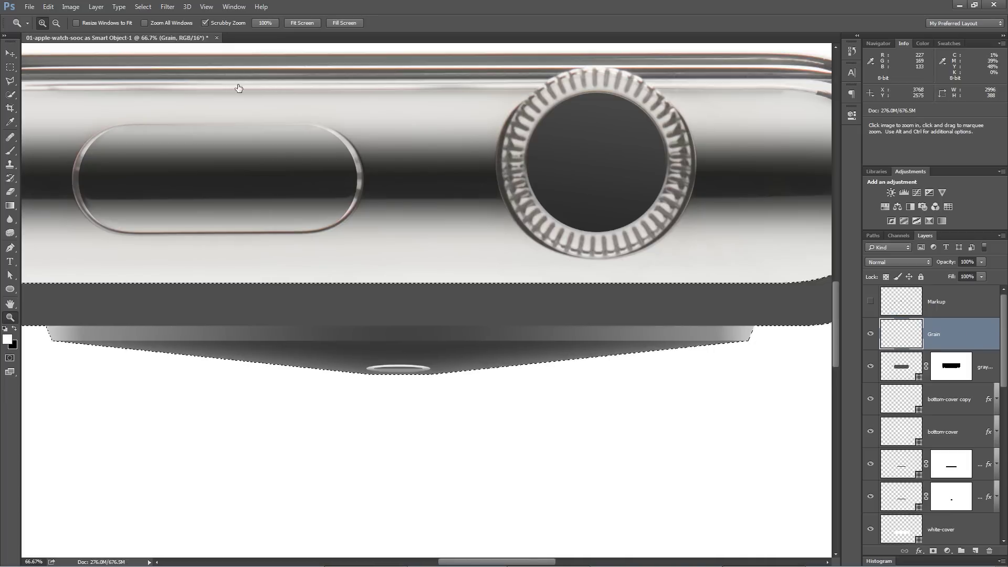
Fill the selected underside area on the Grain layer with 50% gray in Normal mode at 100% opacity
click(48, 7)
click(56, 156)
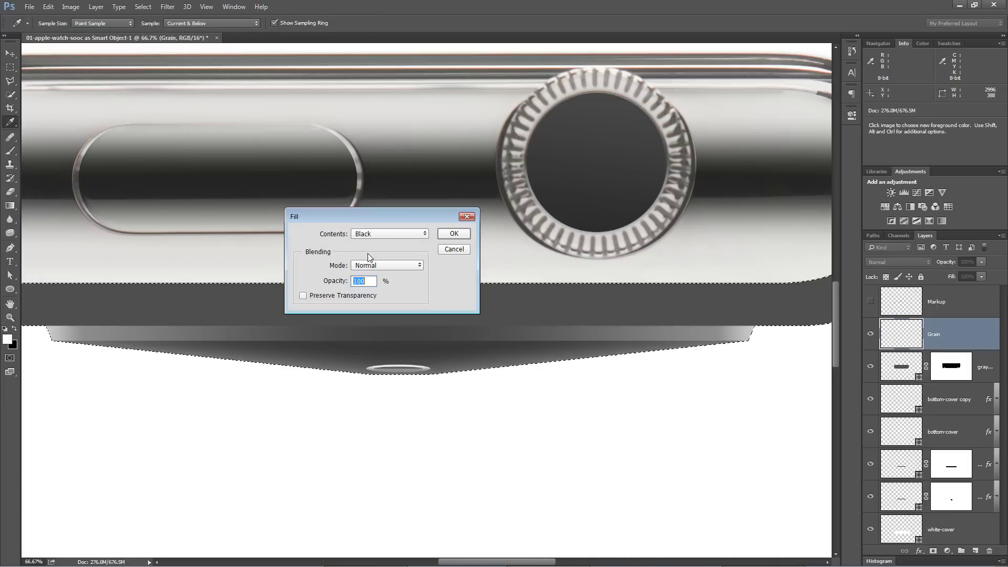
click(375, 310)
click(462, 234)
key(z)
drag(446, 350, 565, 349)
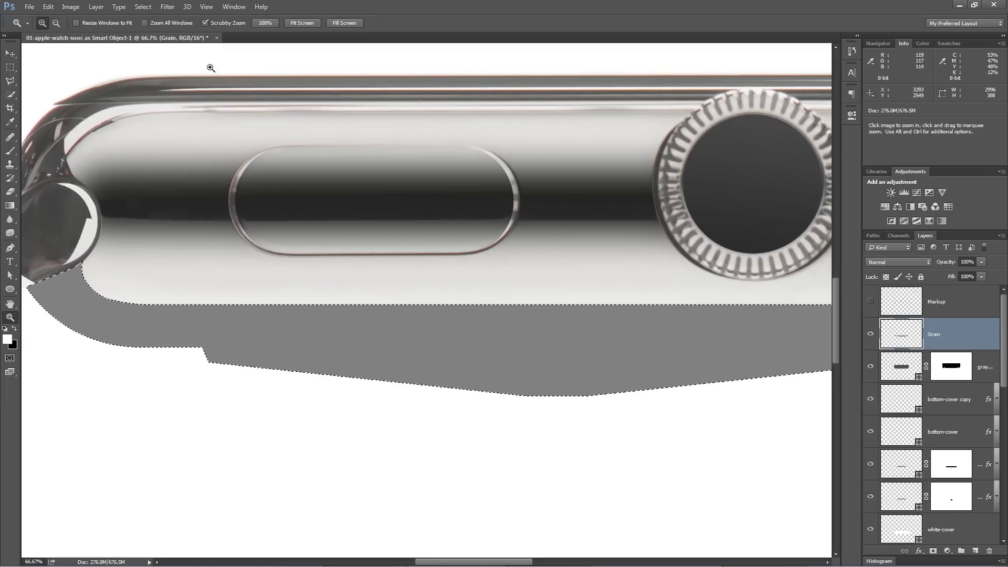
Try 3.5% uniform monochromatic noise on the Grain layer's gray fill
click(165, 7)
click(317, 152)
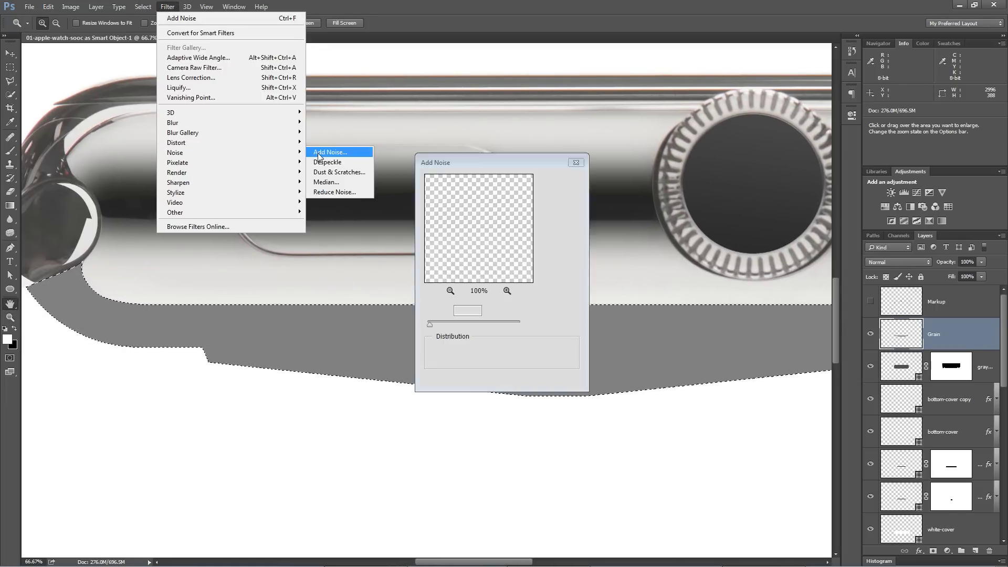
ctrl+click(362, 336)
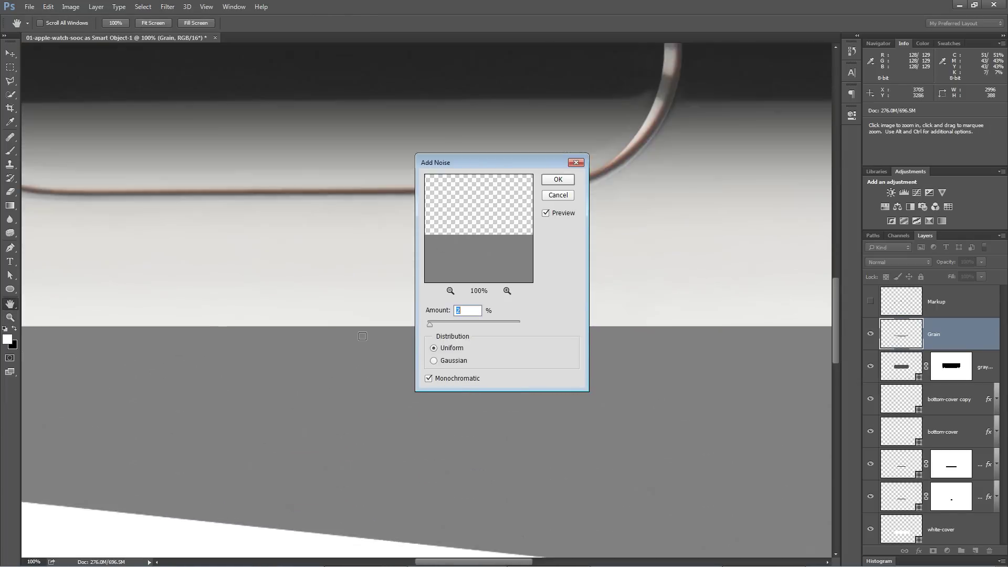
ctrl+click(326, 376)
text(3.5)
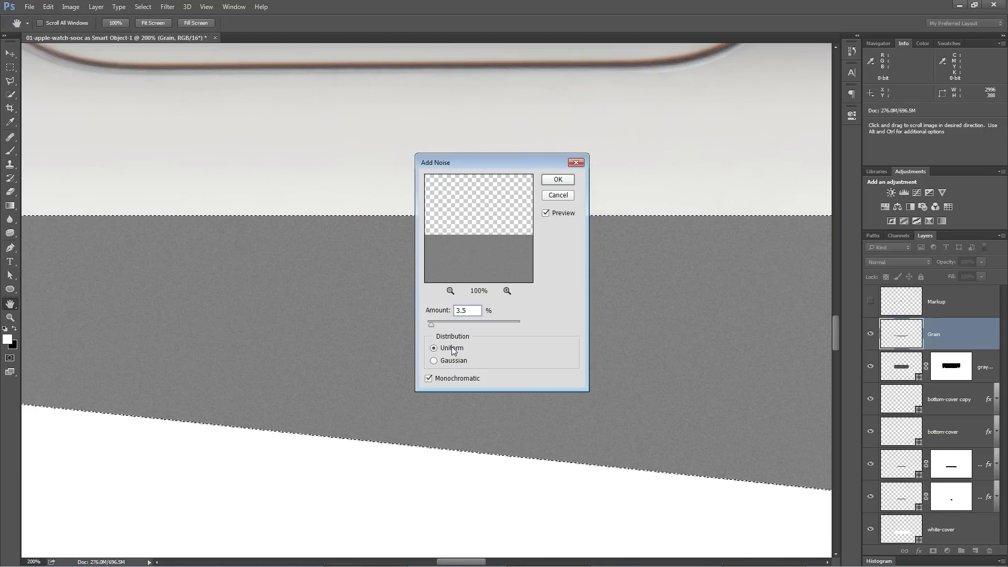
key(ctrl)
click(568, 178)
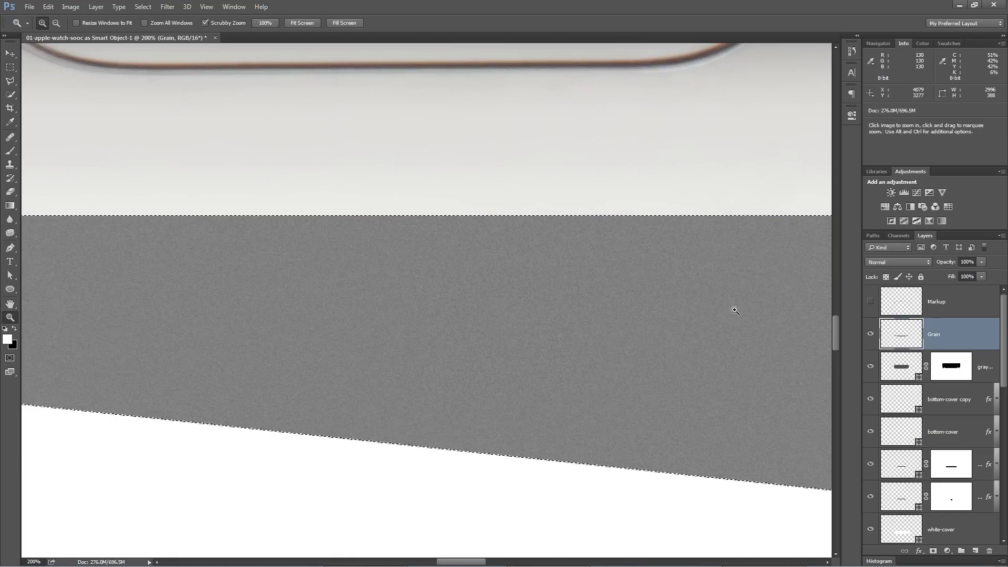
Add 2% uniform monochromatic noise to the Grain layer's gray fill and clear the selection
click(177, 6)
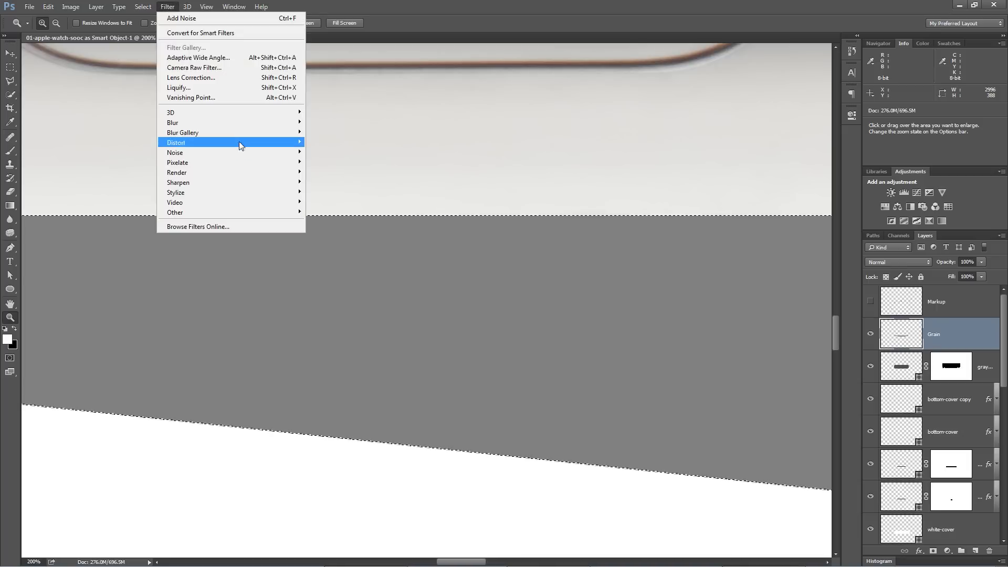
mouse_move(242, 151)
click(329, 152)
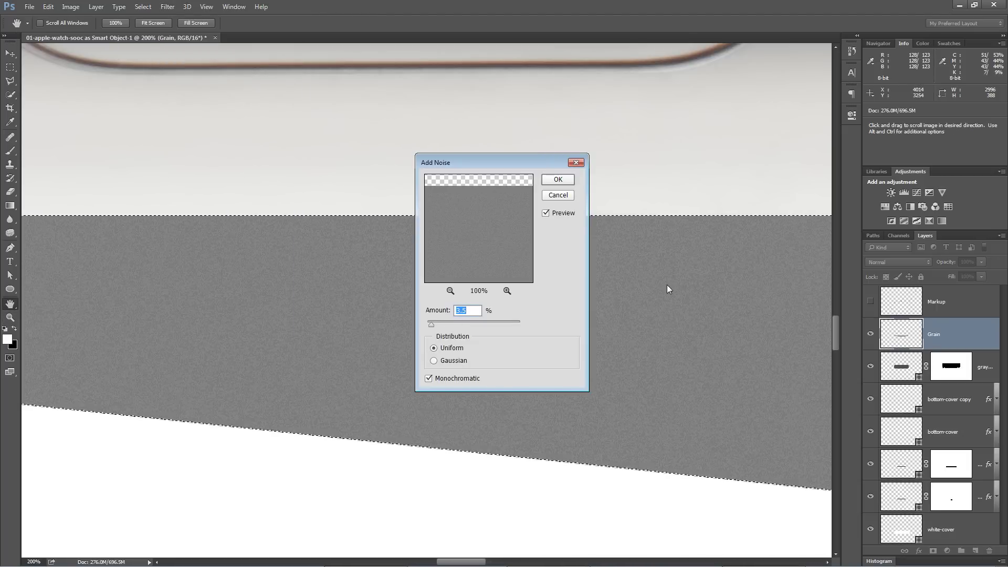
text(2)
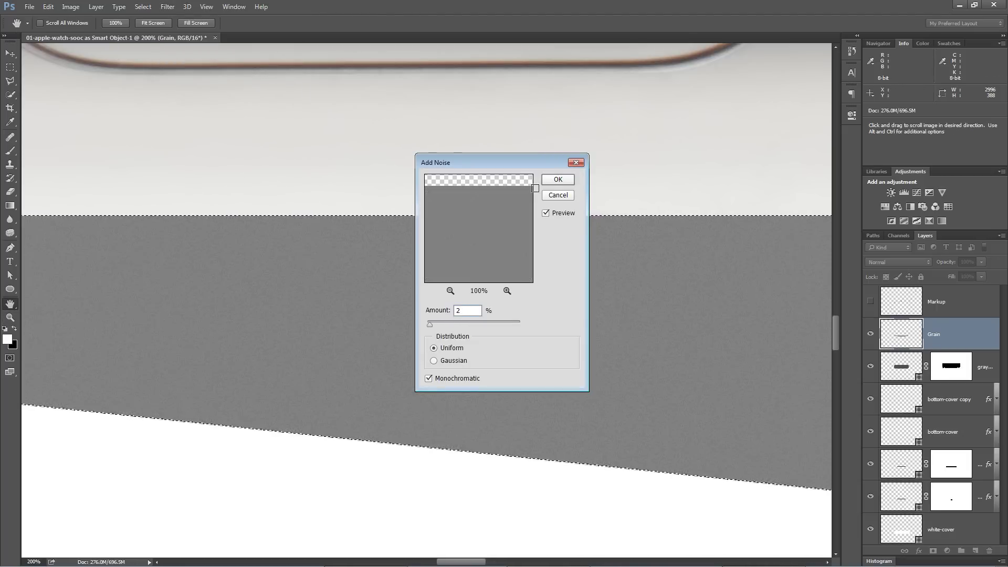
click(558, 179)
key(z)
key(ctrl+d)
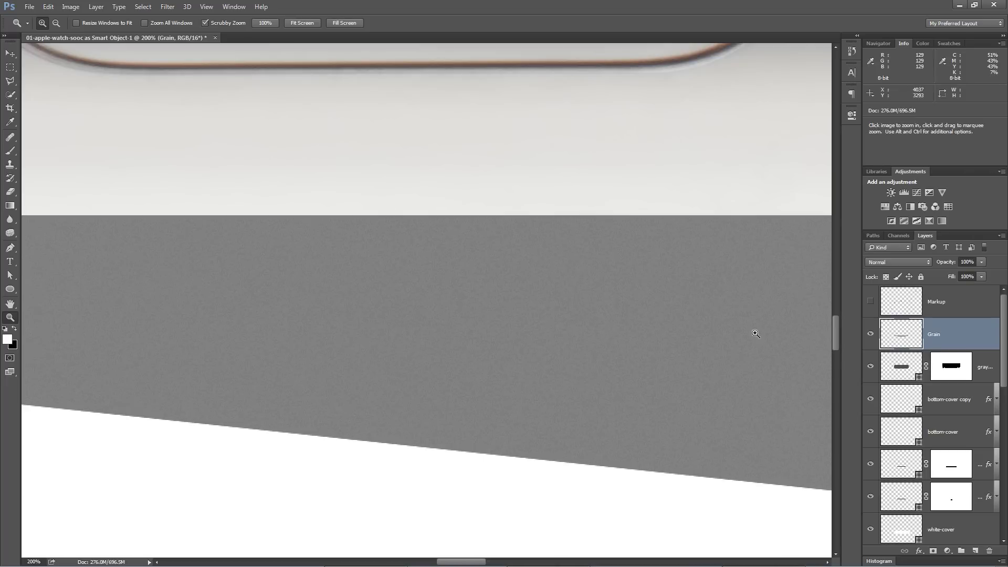
Set the Grain layer's blend mode to Soft Light and check the grain's effect across the watch's underside
click(880, 262)
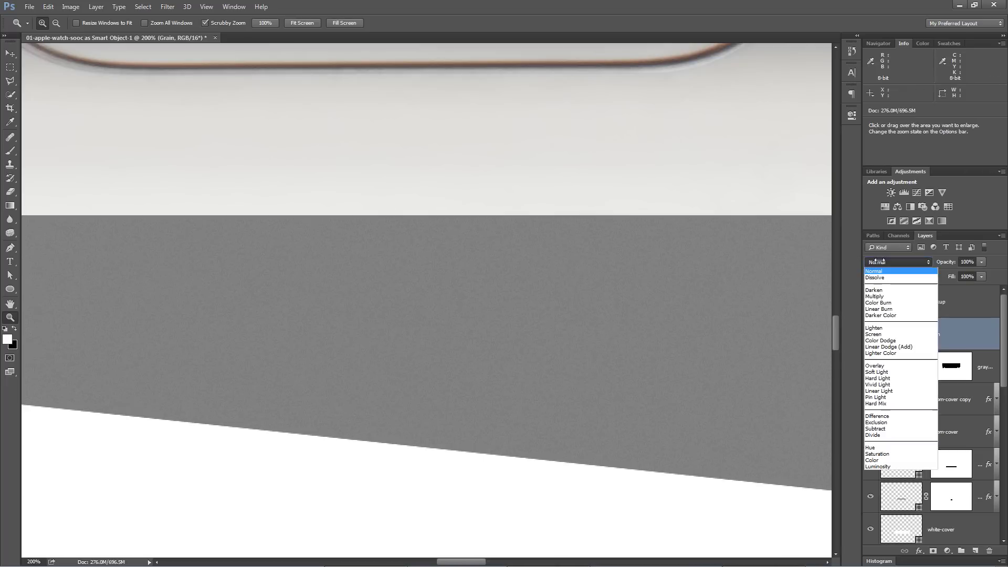
click(894, 372)
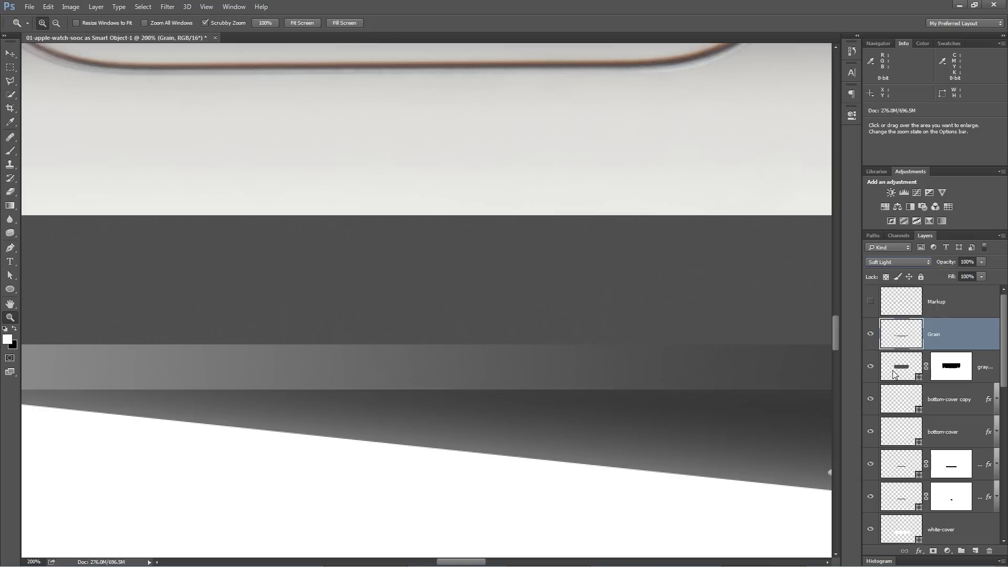
click(870, 334)
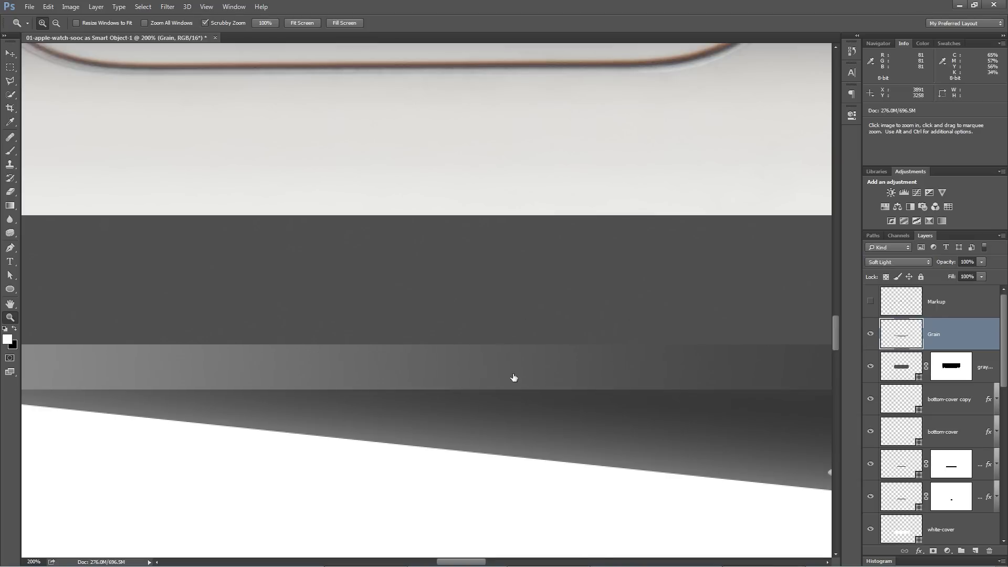
drag(639, 357, 253, 357)
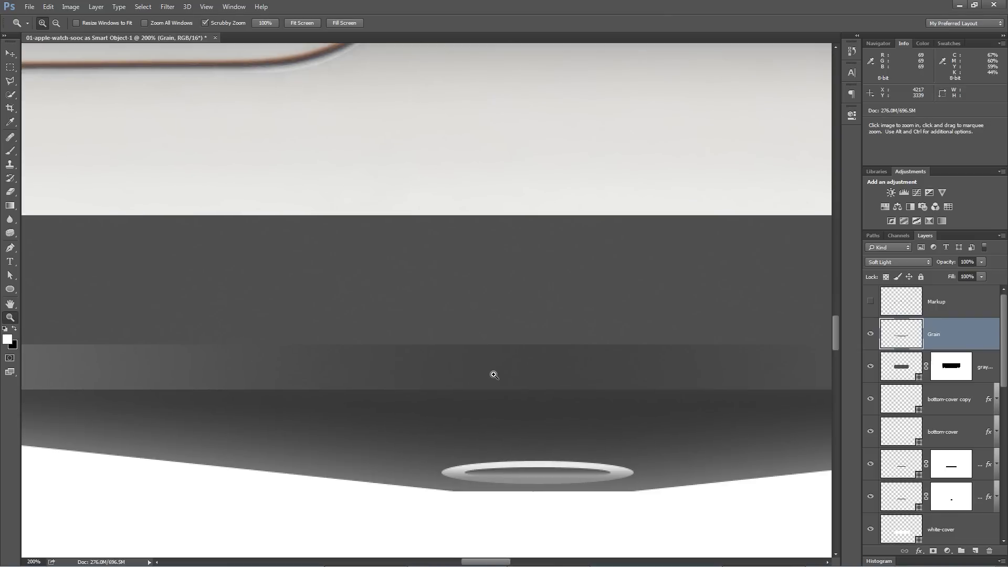
key(ctrl+minus)
key(ctrl+minus)
key(ctrl+minus)
key(ctrl+minus)
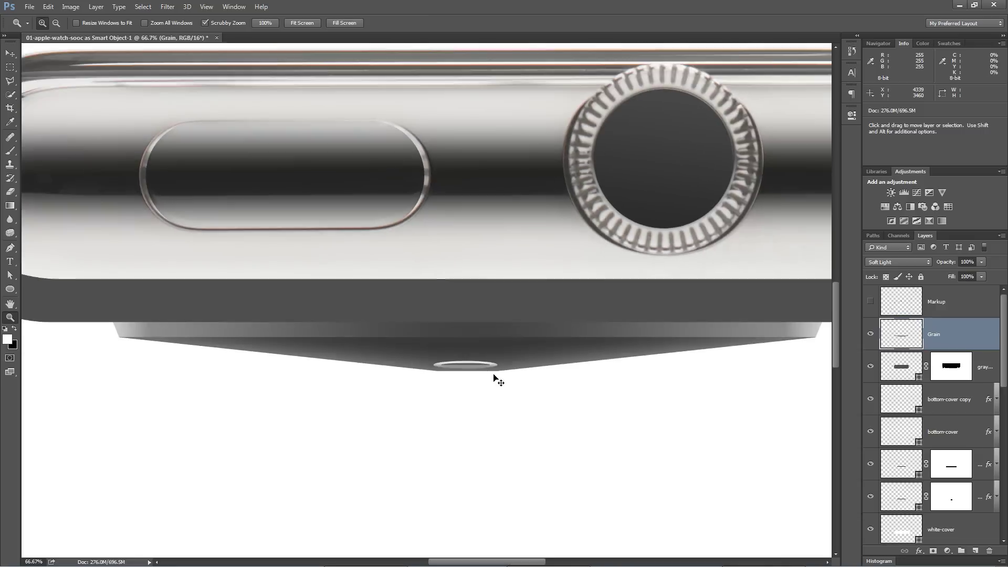
key(v)
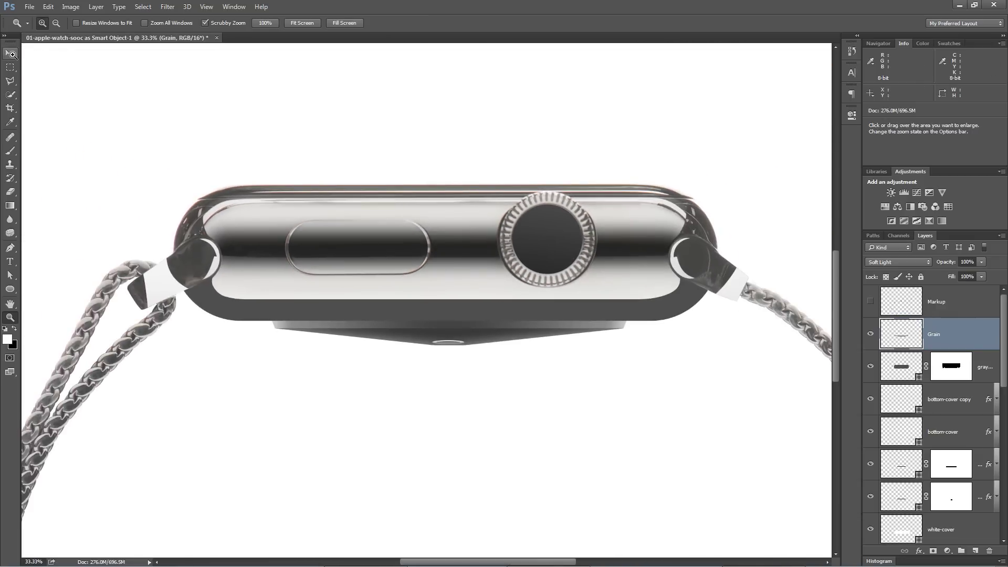
key(ctrl+minus)
key(ctrl+minus)
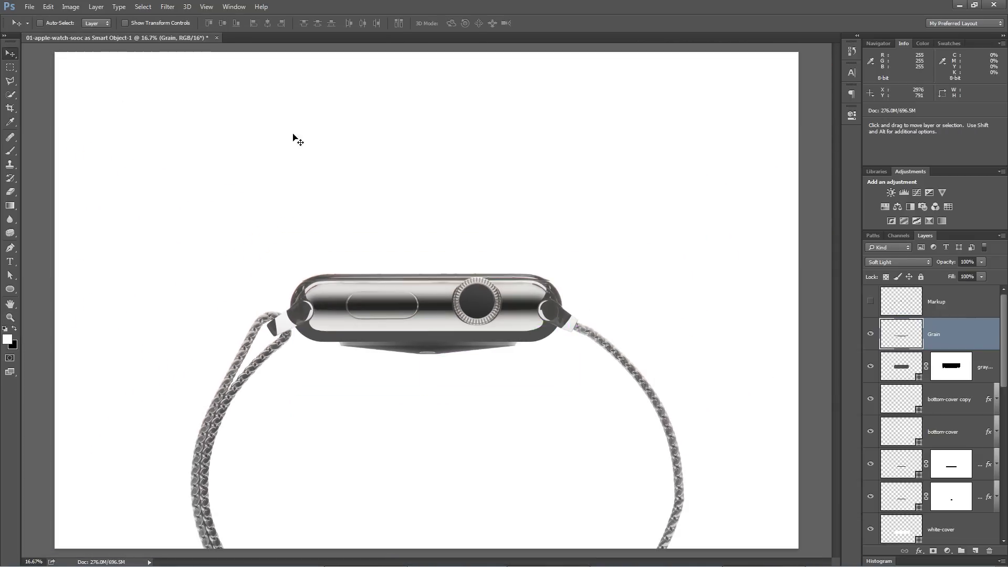
click(206, 7)
mouse_move(254, 184)
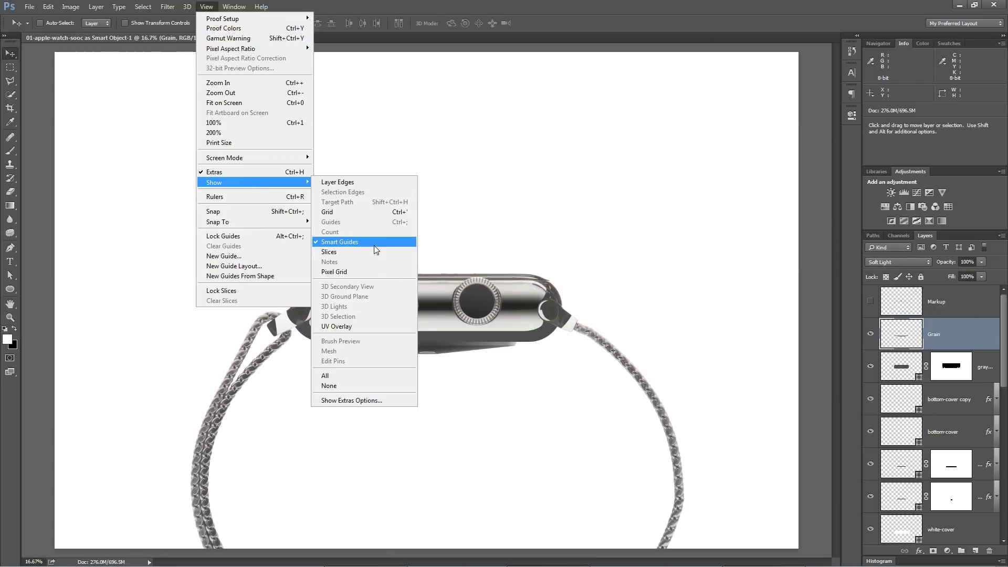
click(373, 230)
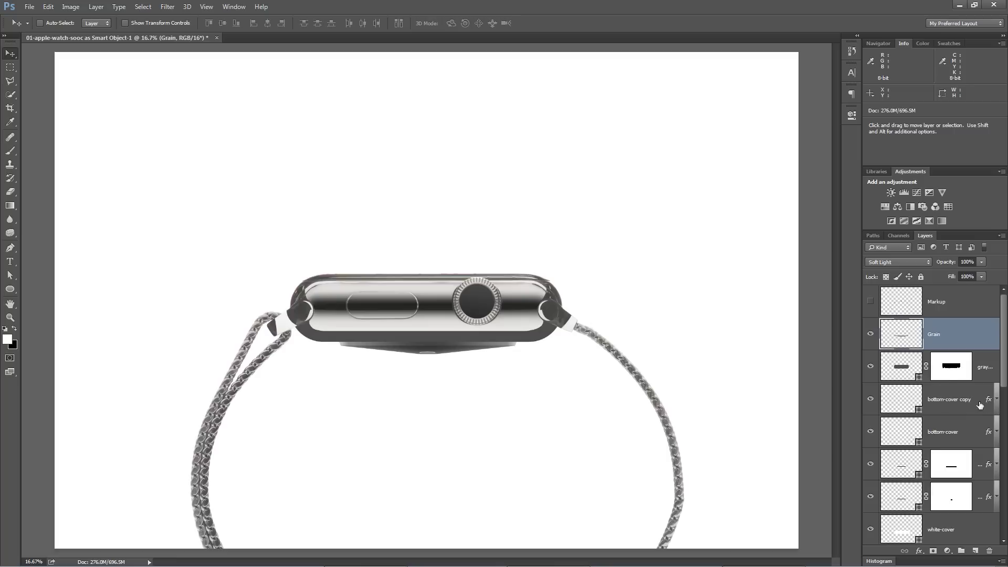
Add a Curves adjustment layer above Grain and pull the RGB curve's shadows down to about input 81, output 58
click(918, 195)
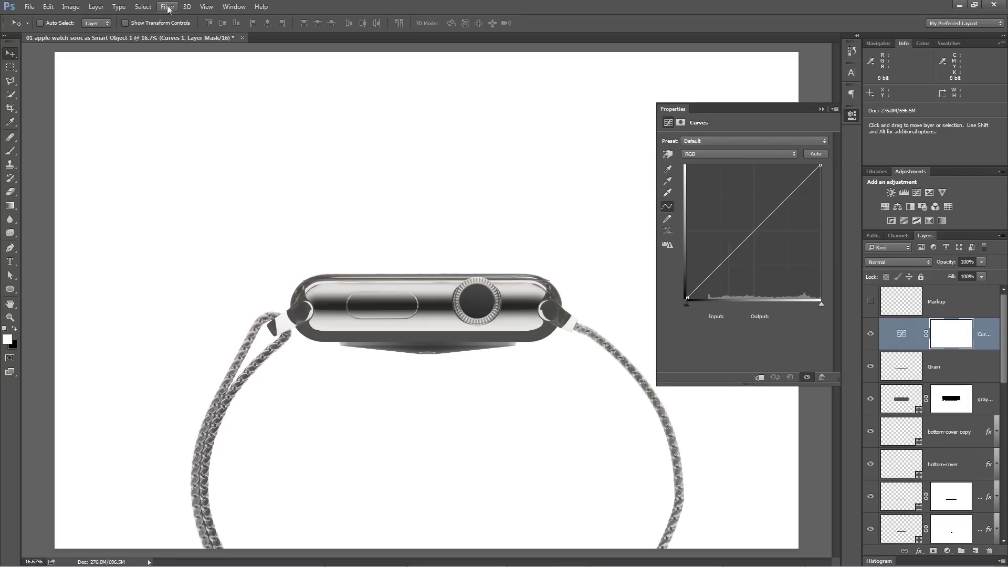
click(95, 7)
mouse_move(149, 135)
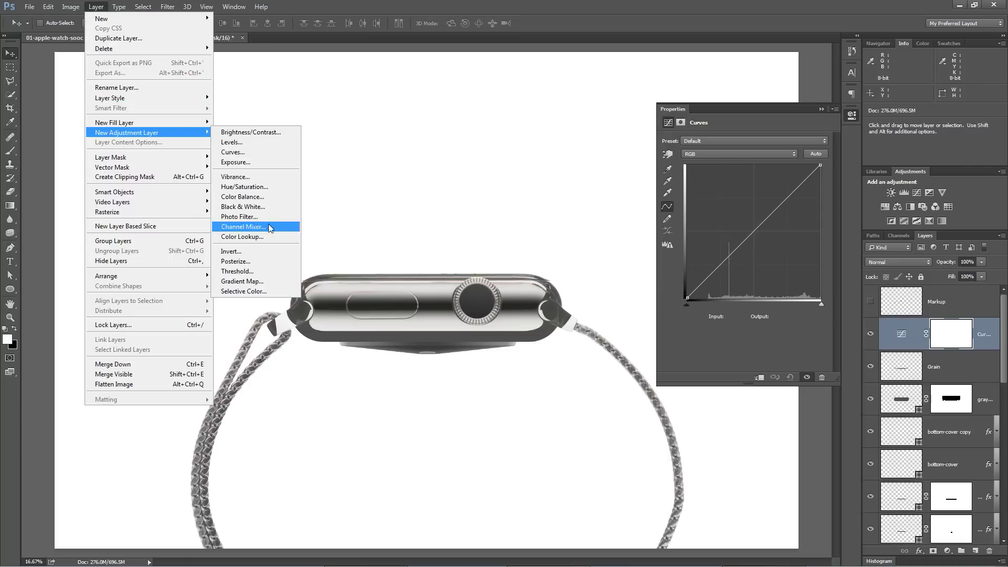
click(728, 108)
drag(723, 260, 726, 269)
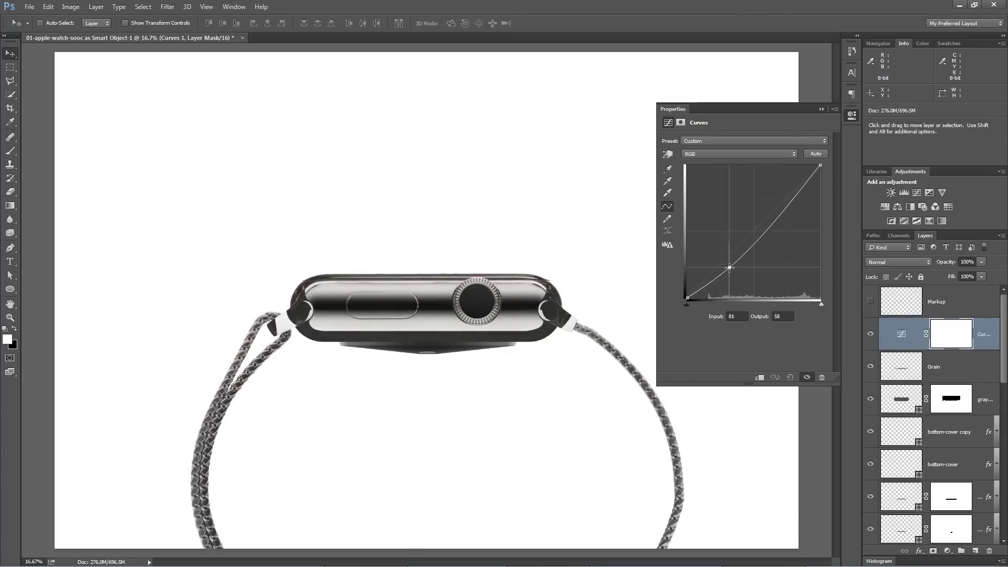
Lift the curve's highlights to about input 186, output 196, and compare the image with and without the Curves adjustment
drag(789, 200, 784, 195)
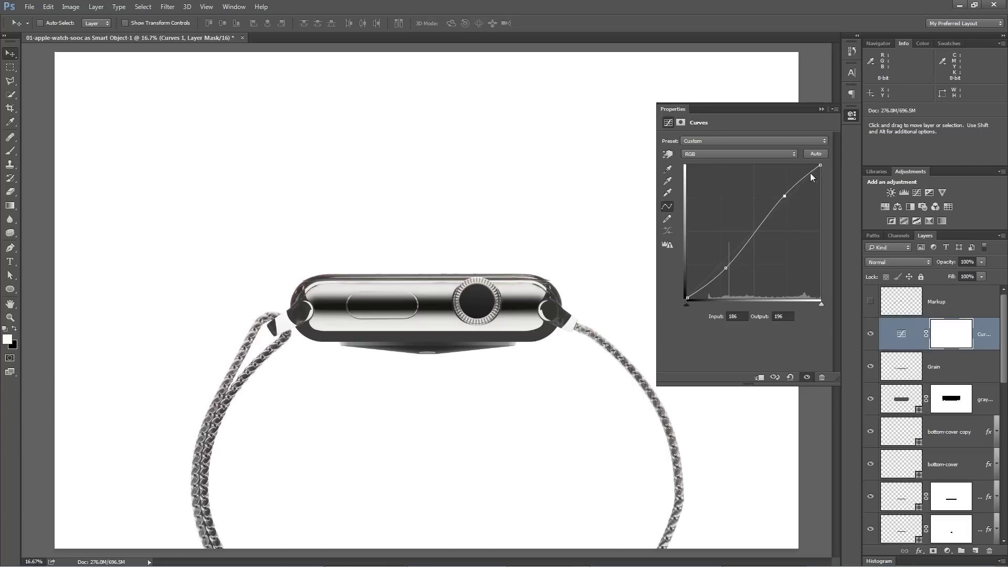
drag(788, 194, 782, 195)
click(849, 115)
click(869, 334)
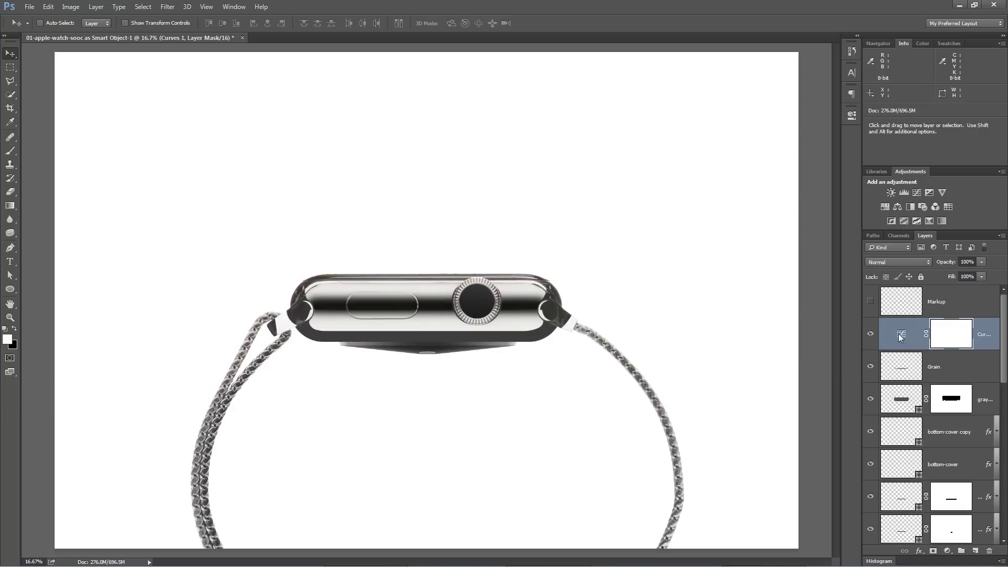
Add a Hue/Saturation adjustment layer above the Curves layer and set the Reds saturation to -100
key(z)
drag(312, 280, 539, 285)
alt+click(531, 284)
alt+click(511, 274)
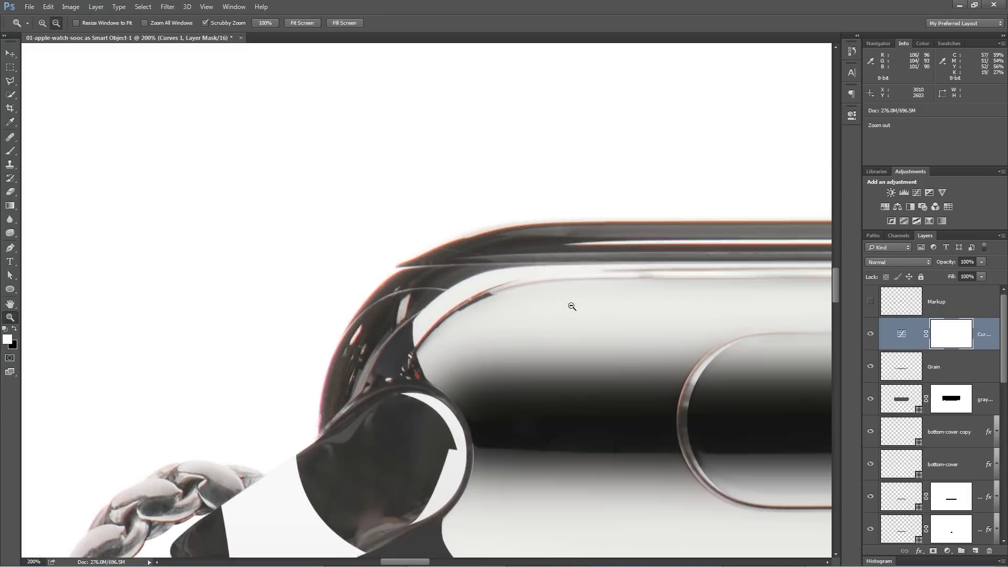
click(885, 206)
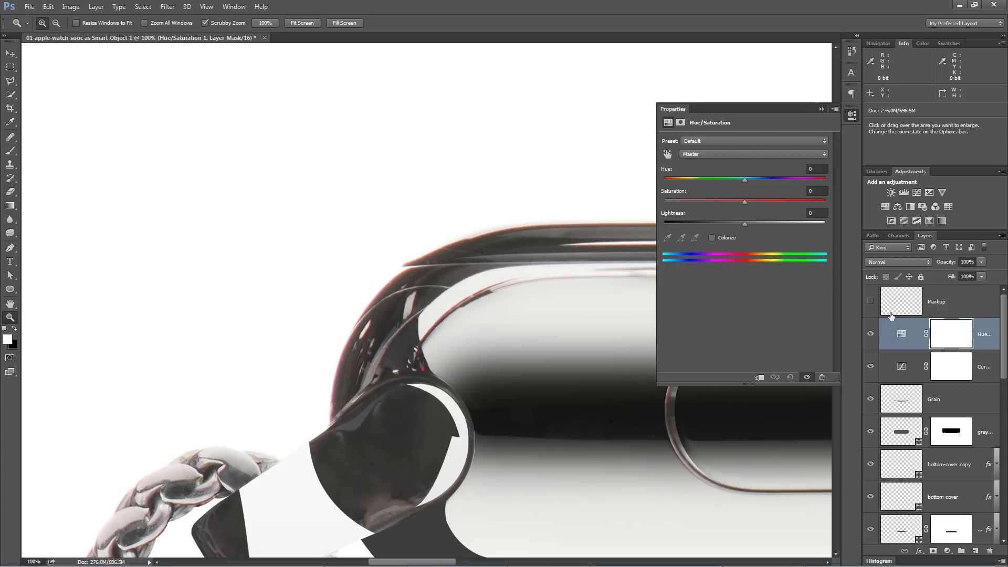
click(716, 155)
click(714, 169)
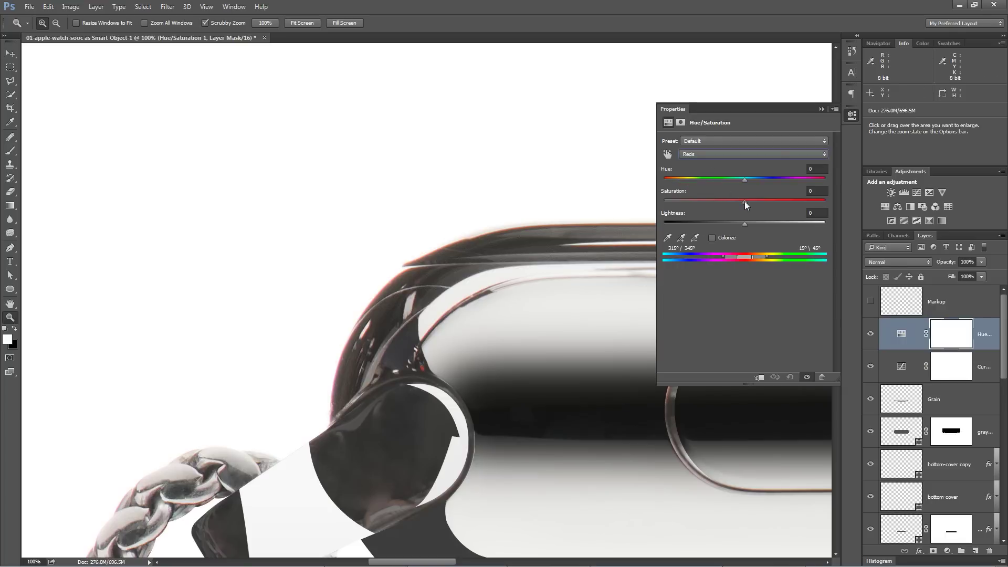
drag(744, 202, 652, 206)
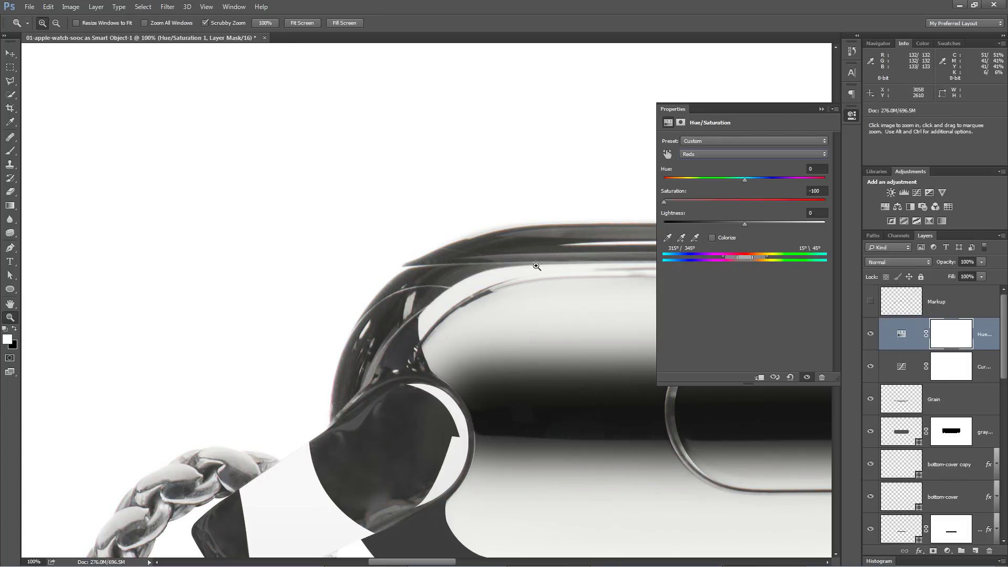
Set the Blues saturation to -37 in the Hue/Saturation adjustment and review the whole watch
click(730, 154)
click(729, 195)
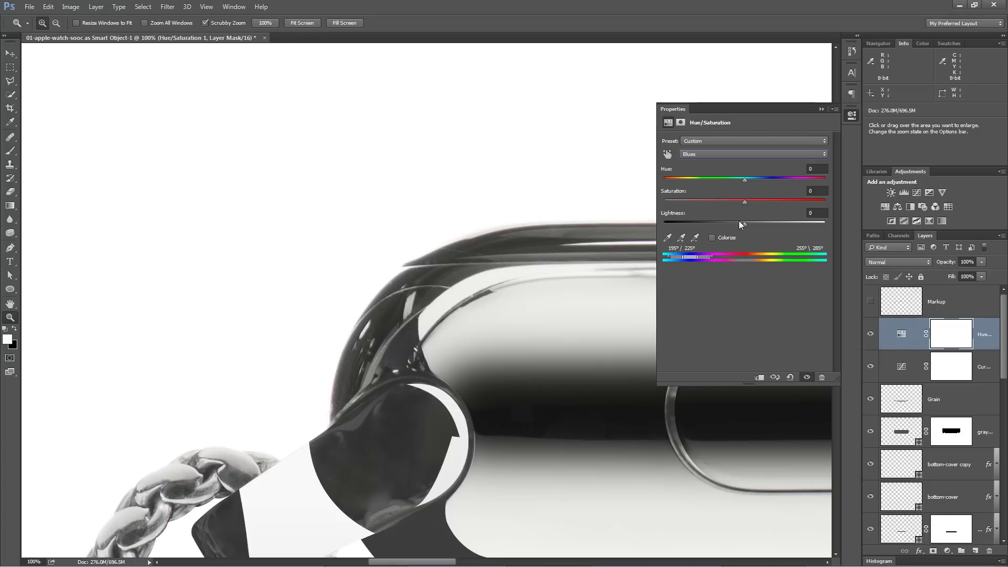
drag(742, 200, 714, 200)
drag(569, 374, 517, 355)
key(ctrl+minus)
key(ctrl+minus)
key(ctrl+minus)
key(ctrl+minus)
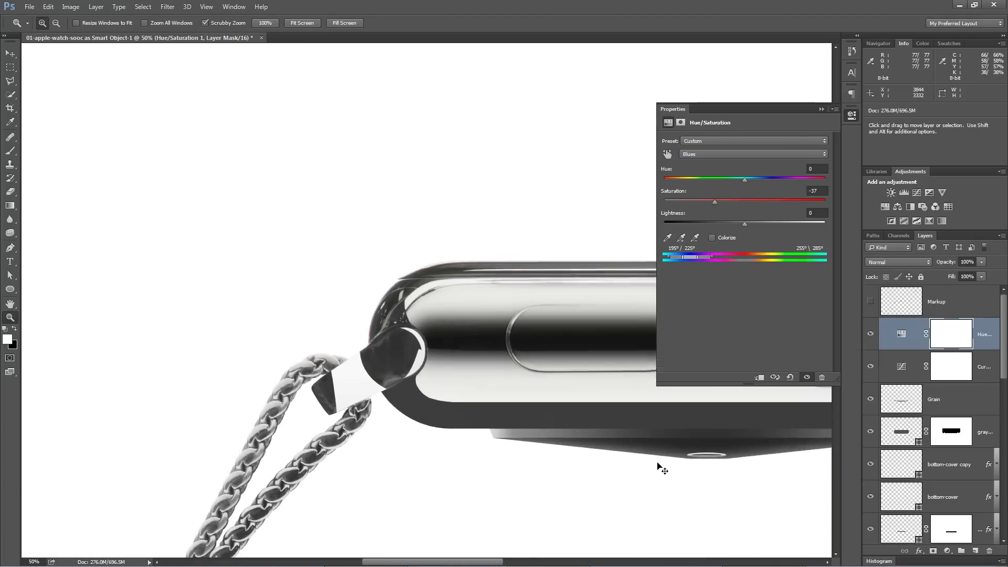
click(850, 116)
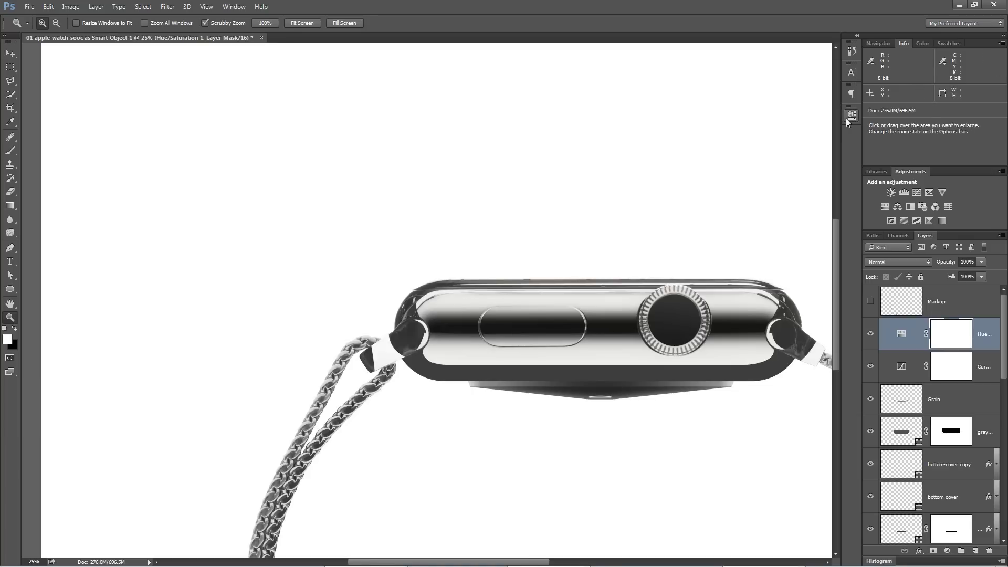
drag(606, 366, 397, 227)
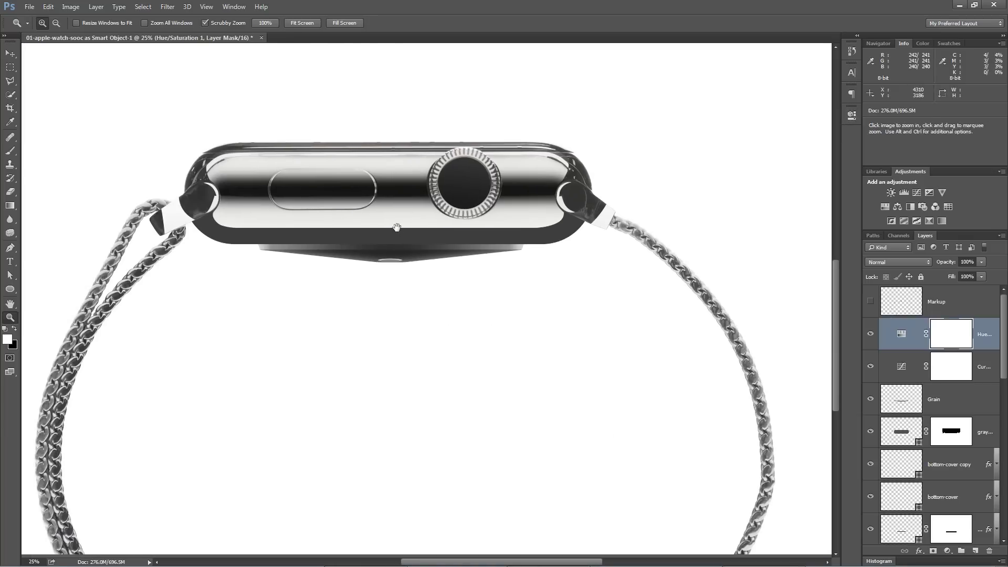
key(ctrl+minus)
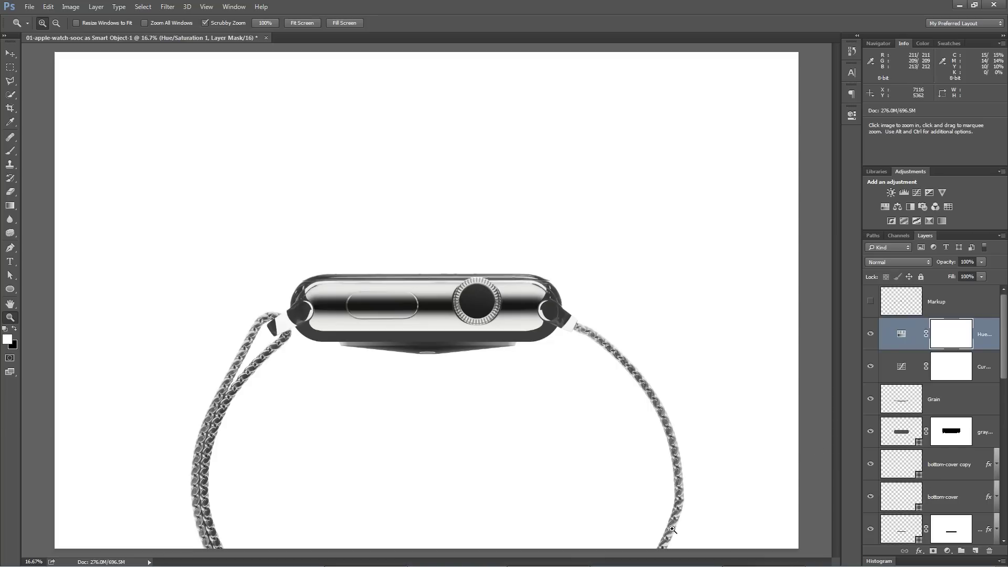
Examine the braided band on the crown side up close and select the 01-apple-watch-sooc layer
click(686, 506)
click(687, 507)
click(687, 507)
drag(682, 486, 645, 379)
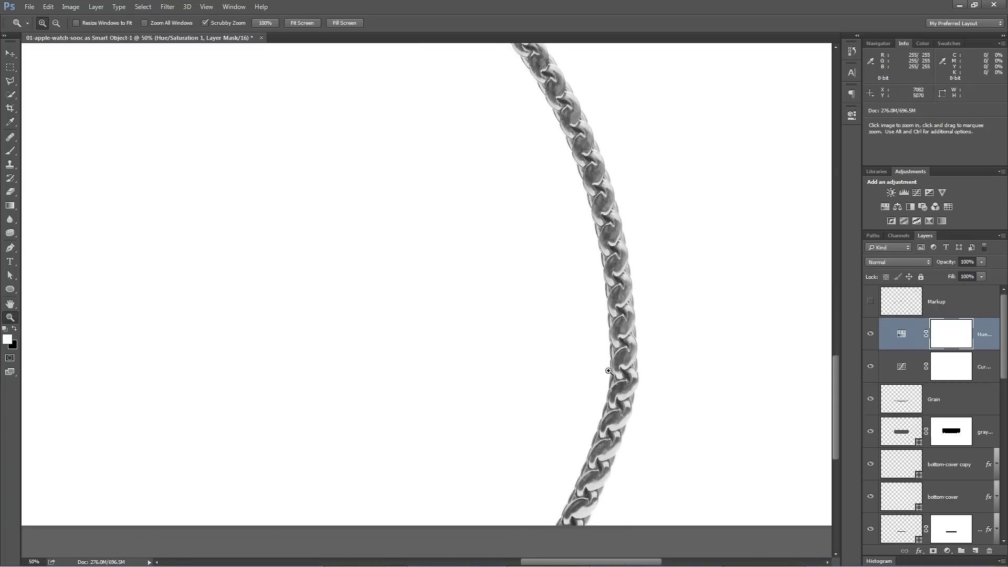
scroll(921, 420, down, 3)
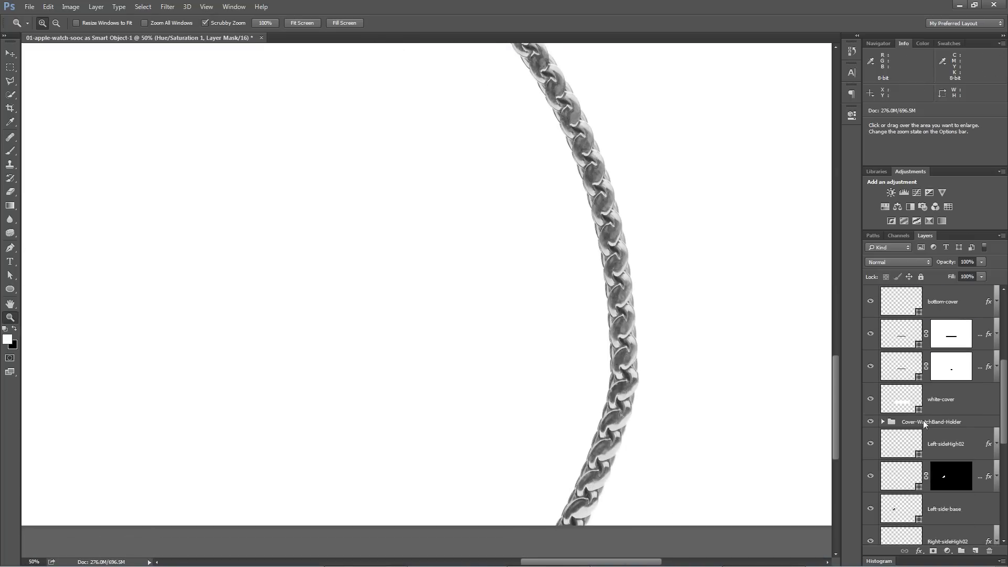
scroll(924, 431, down, 10)
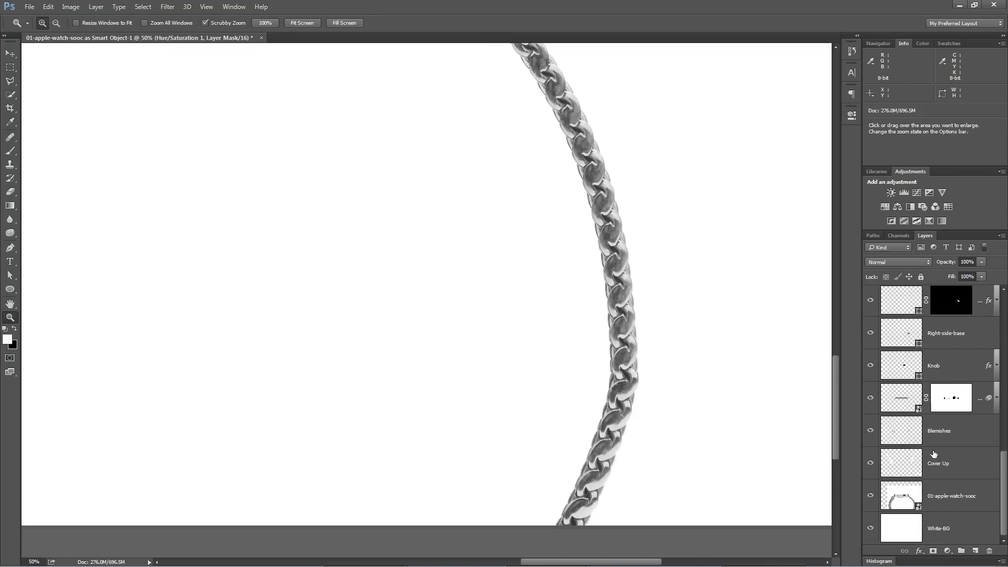
click(951, 498)
scroll(953, 478, up, 5)
scroll(954, 483, down, 5)
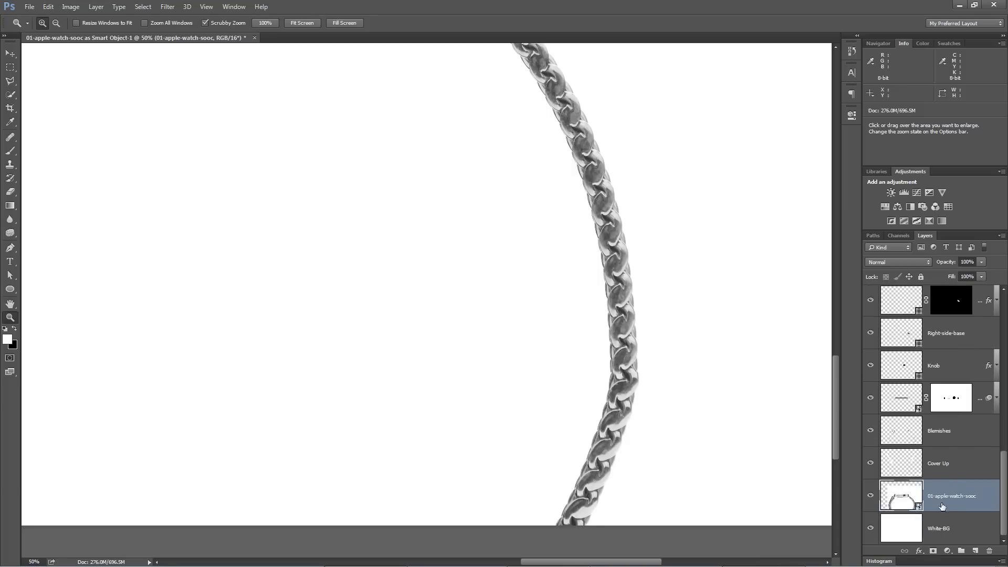
click(168, 6)
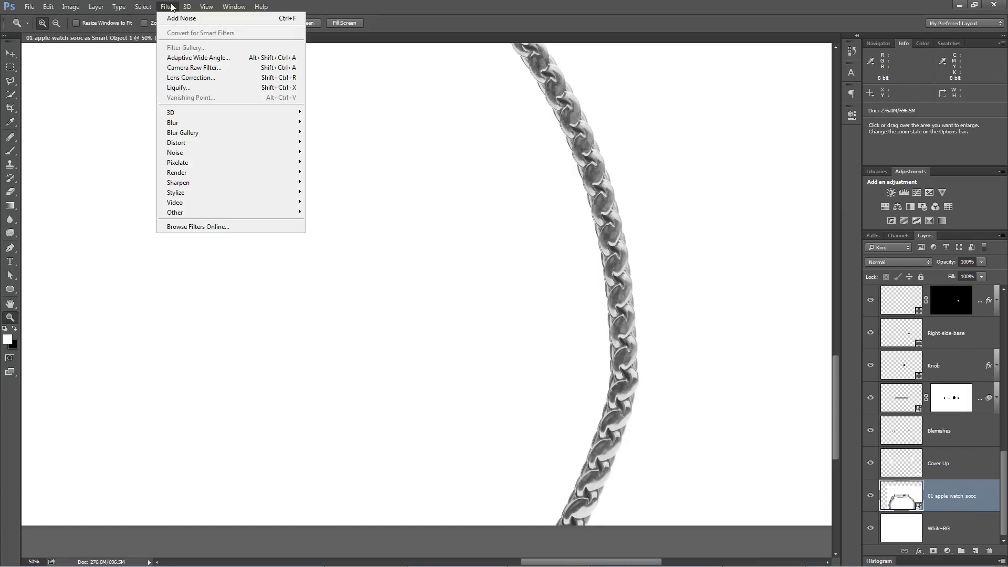
click(188, 92)
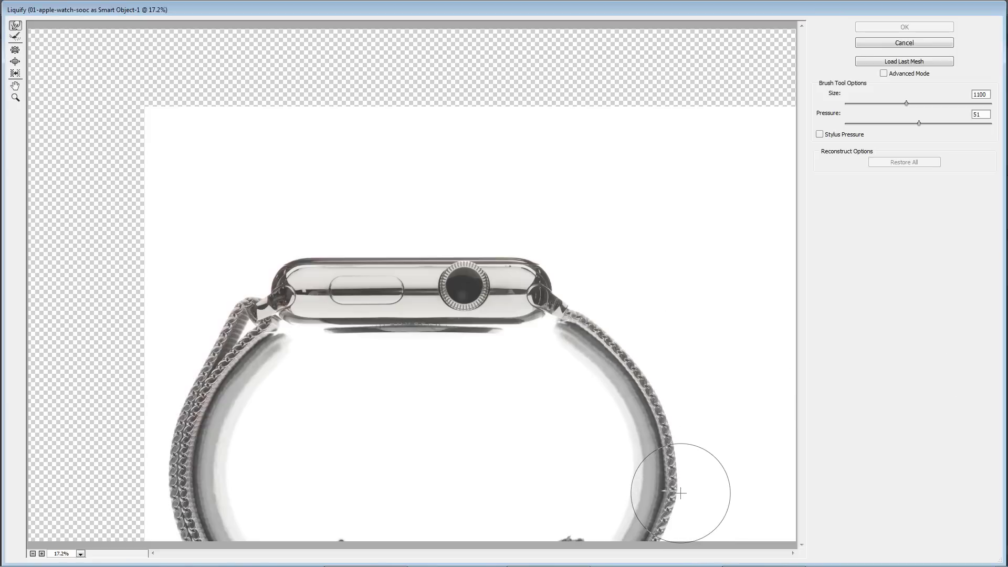
drag(680, 493, 676, 492)
click(906, 28)
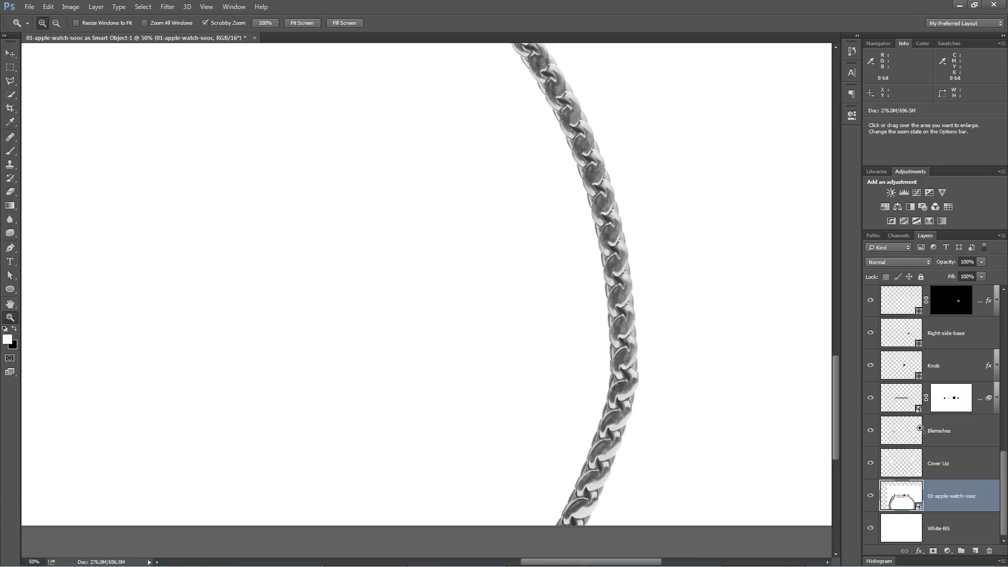
Stamp all visible layers into a new layer above the Hue/Saturation adjustment and name it Comp
scroll(936, 417, up, 5)
scroll(935, 417, up, 1)
click(937, 328)
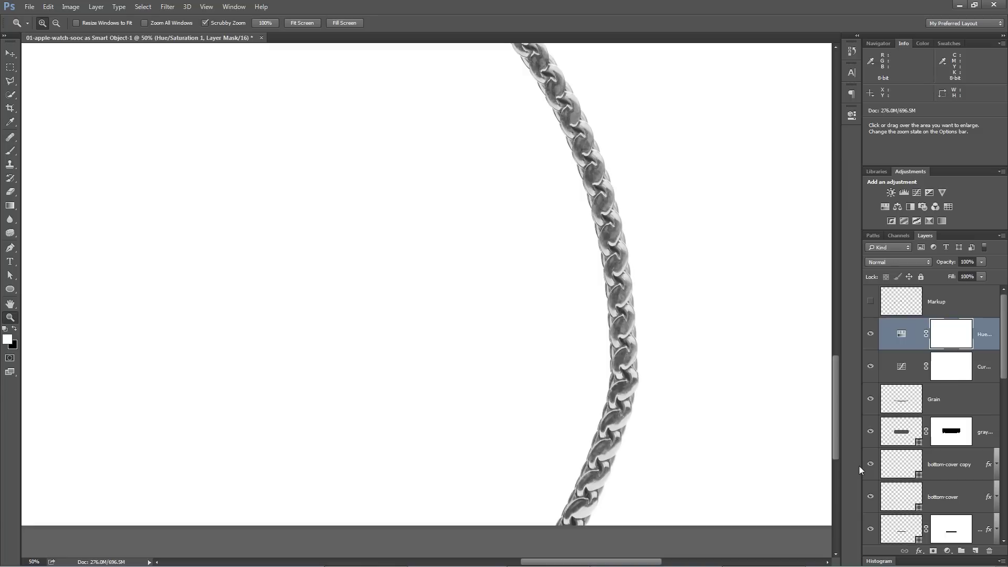
key(ctrl+shift+alt+e)
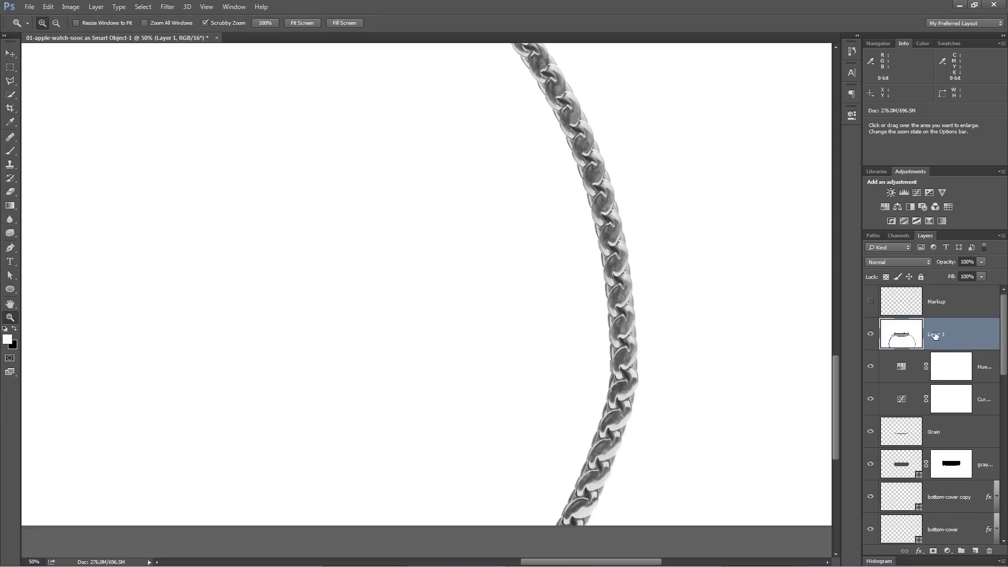
double_click(941, 338)
text(Comp)
key(Return)
Convert the Comp layer to a smart object and push the bulging outer edge of the crown-side band slightly inward with Liquify
right_click(945, 332)
click(865, 213)
click(167, 6)
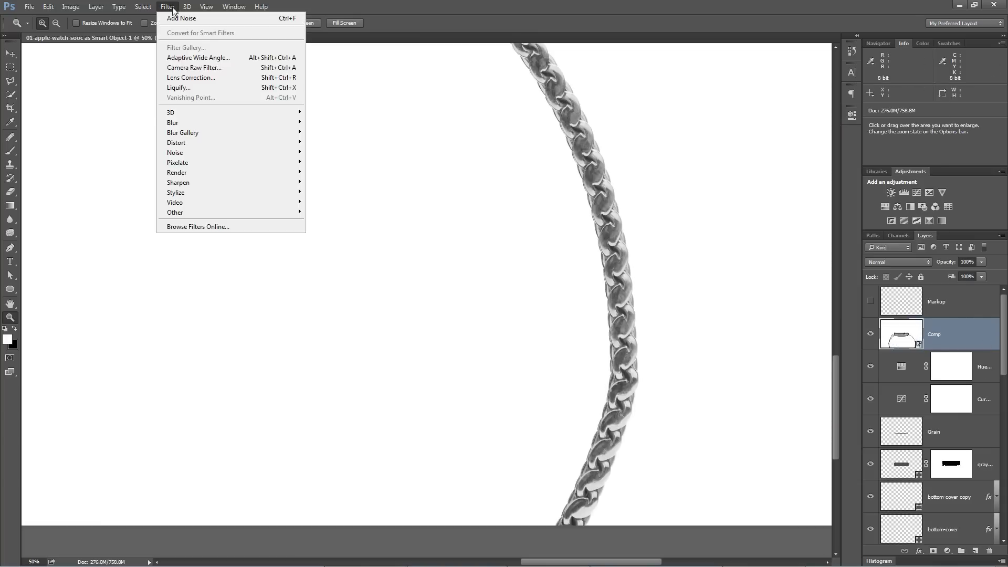
click(208, 90)
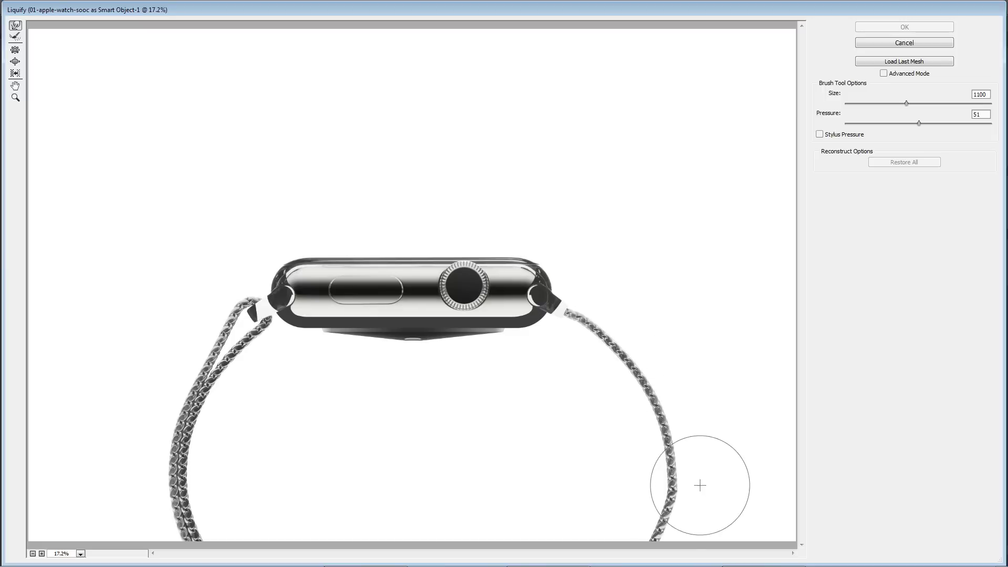
drag(677, 488, 675, 485)
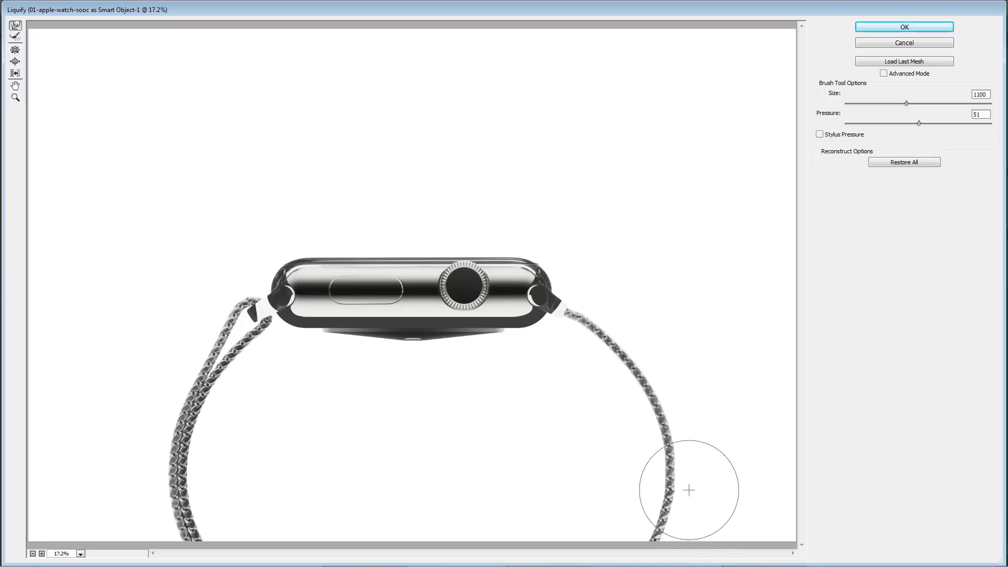
click(916, 30)
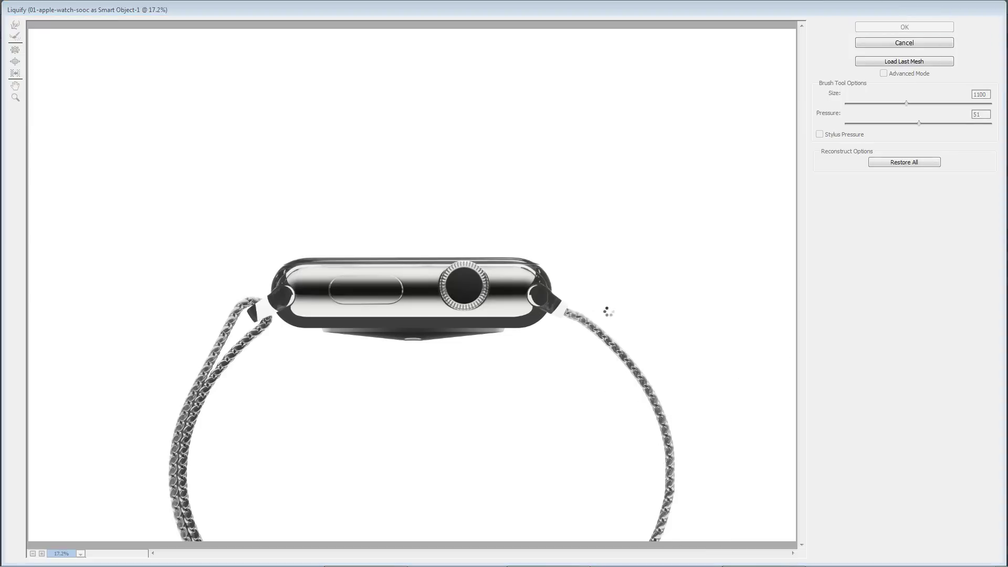
key(ctrl+0)
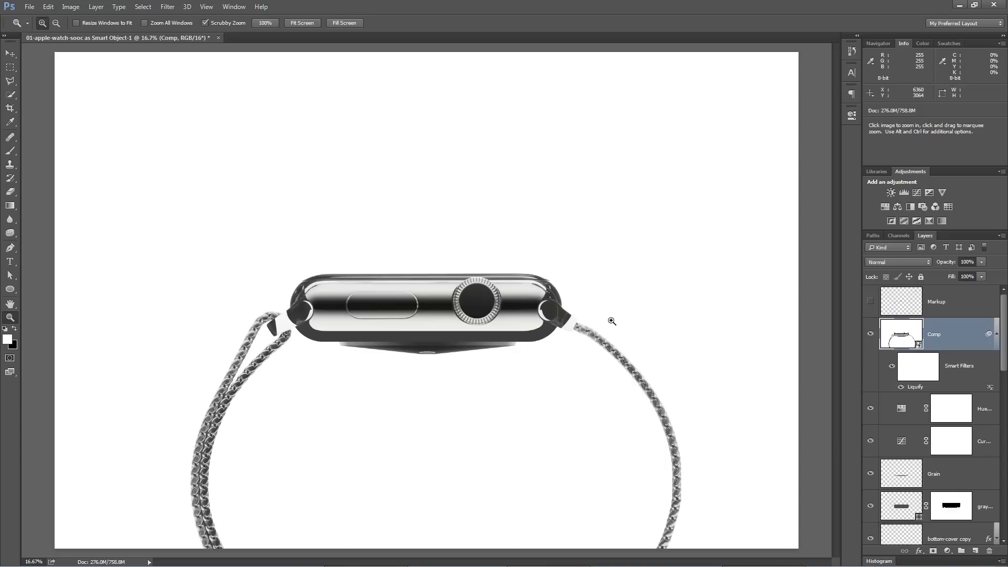
Collapse the Comp layer's smart filter list and copy the layer into the apple-watch-mockup.psd document
key(v)
click(997, 340)
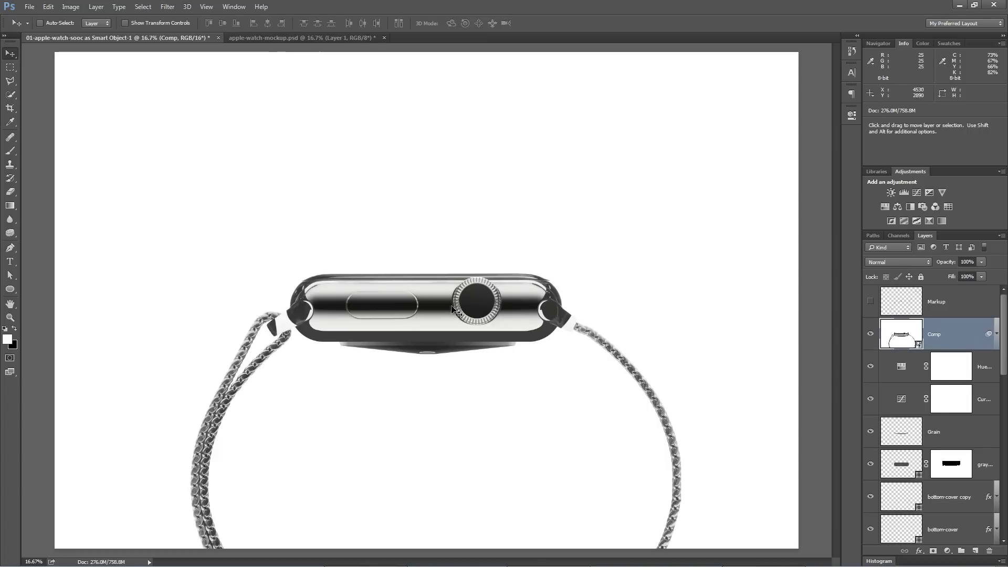
drag(433, 316, 428, 379)
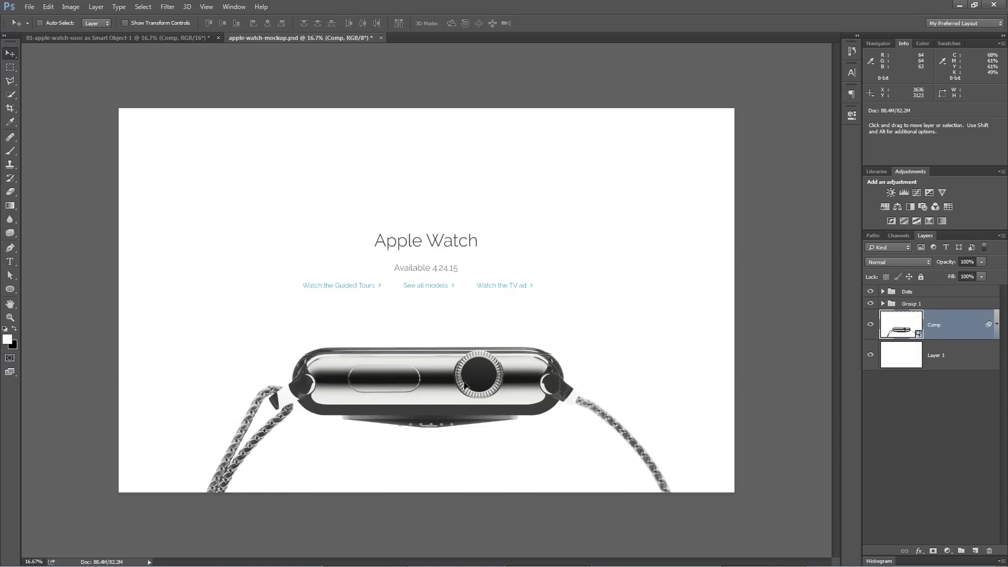
Move the watch up to sit between the link row and the pager dots, and nudge it slightly left to center it
mouse_move(438, 357)
mouse_down()
mouse_move(424, 371)
mouse_move(434, 360)
mouse_up()
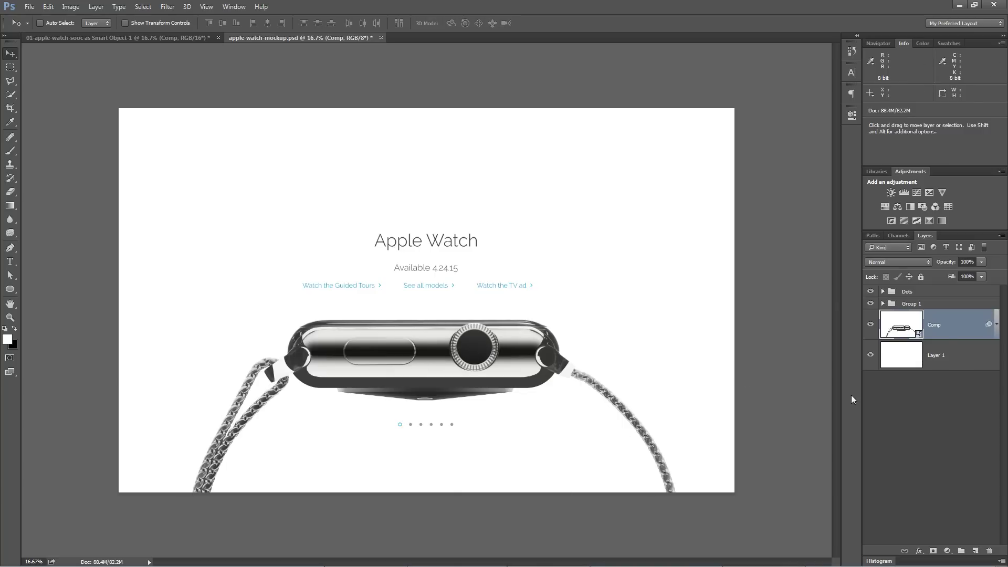
key(shift+Left)
key(shift+Left)
key(shift+Left)
key(shift+Left)
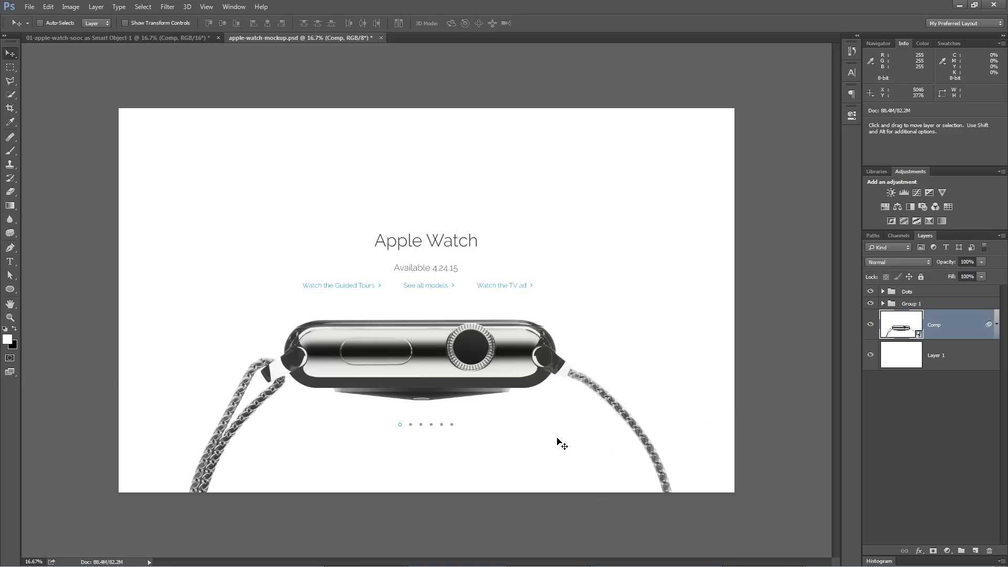
Examine the placed watch in the mockup up close, from the double band across the case to the crown-side band, and review the full page
key(z)
click(486, 396)
drag(168, 362, 415, 339)
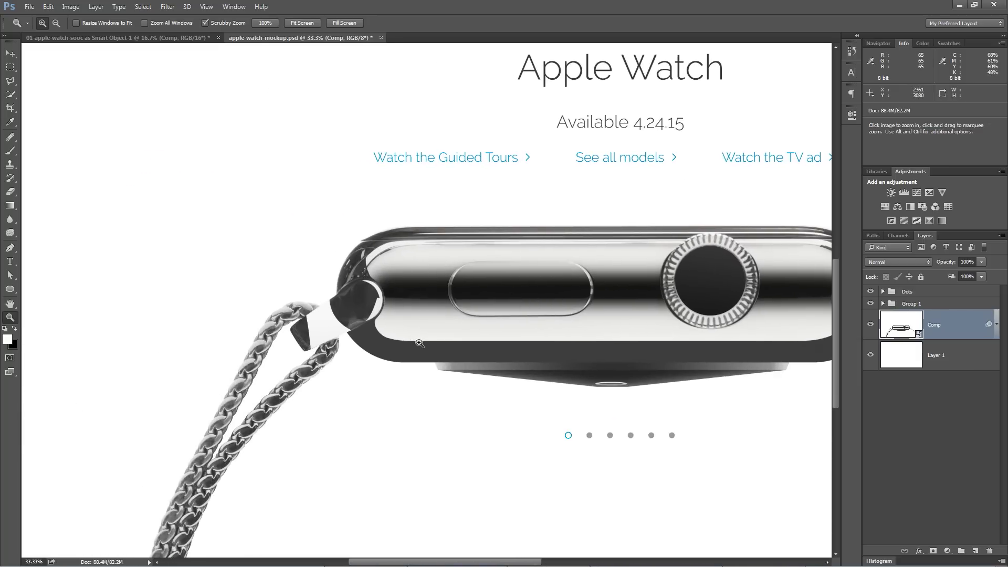
drag(421, 356, 354, 362)
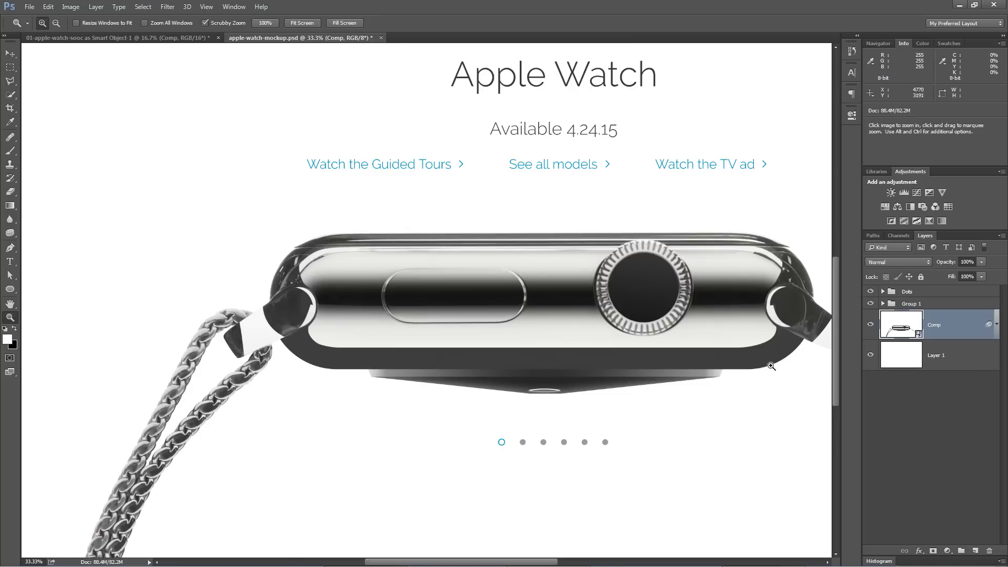
drag(342, 369, 320, 416)
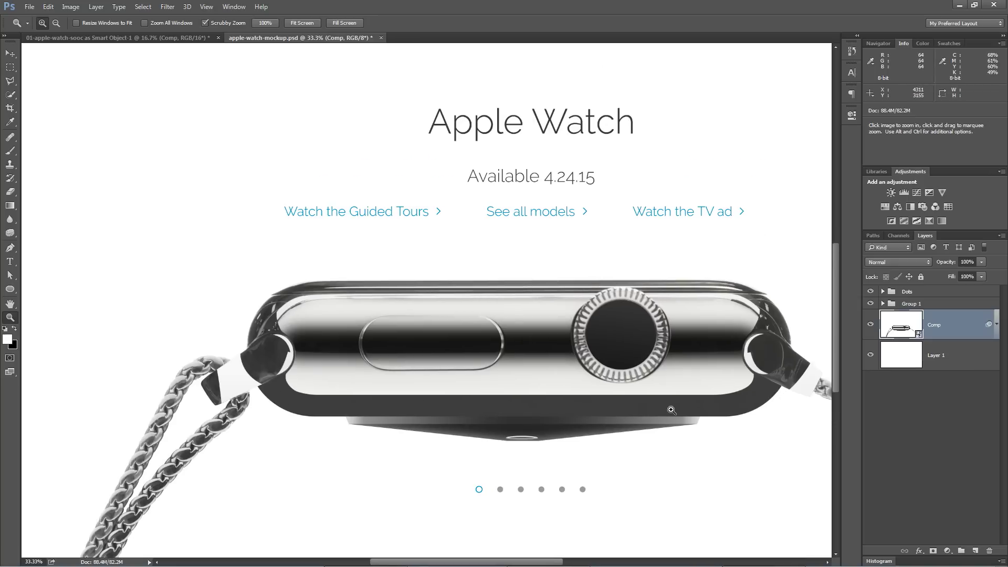
drag(650, 385, 628, 376)
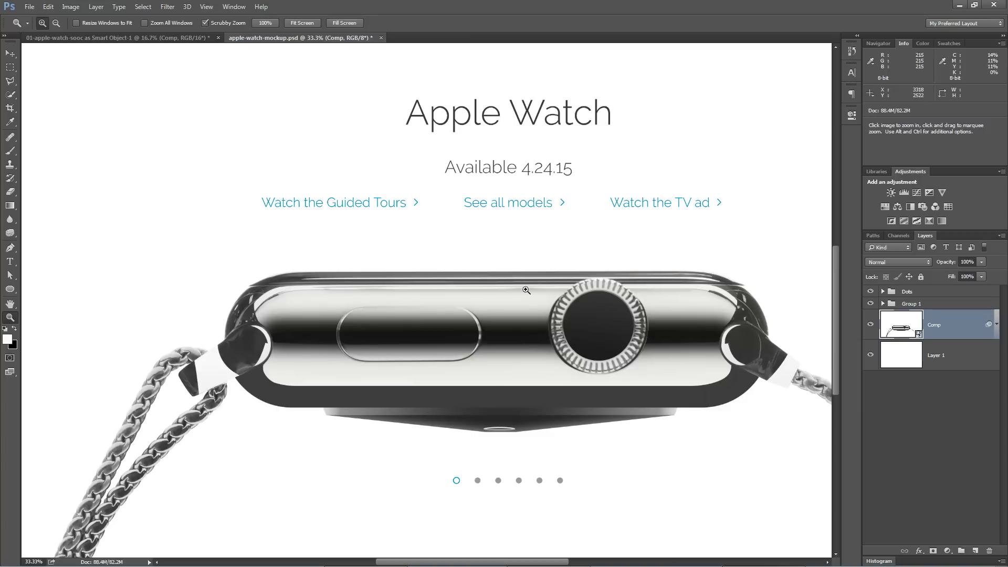
drag(792, 284, 521, 311)
drag(515, 388, 657, 351)
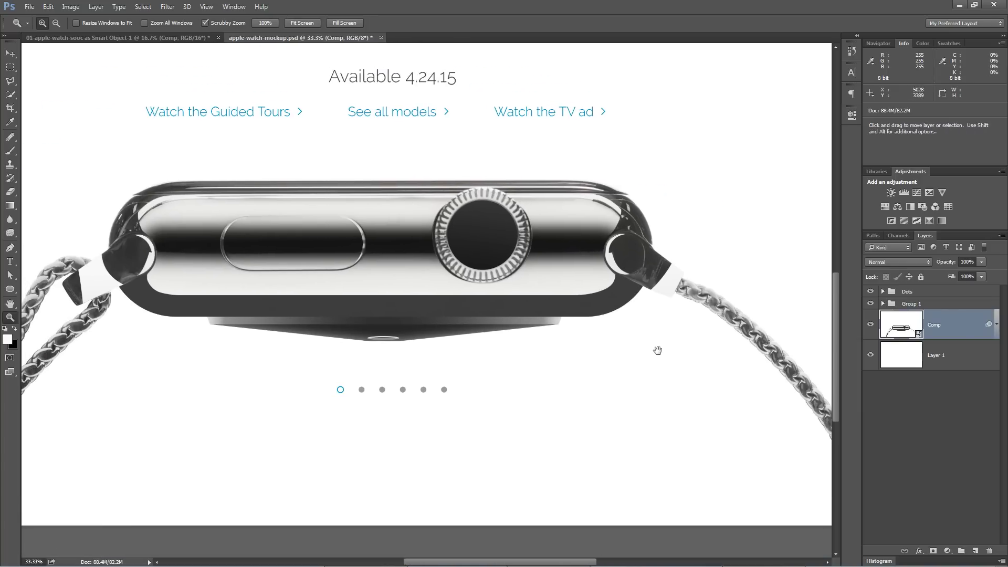
key(ctrl+minus)
key(ctrl+minus)
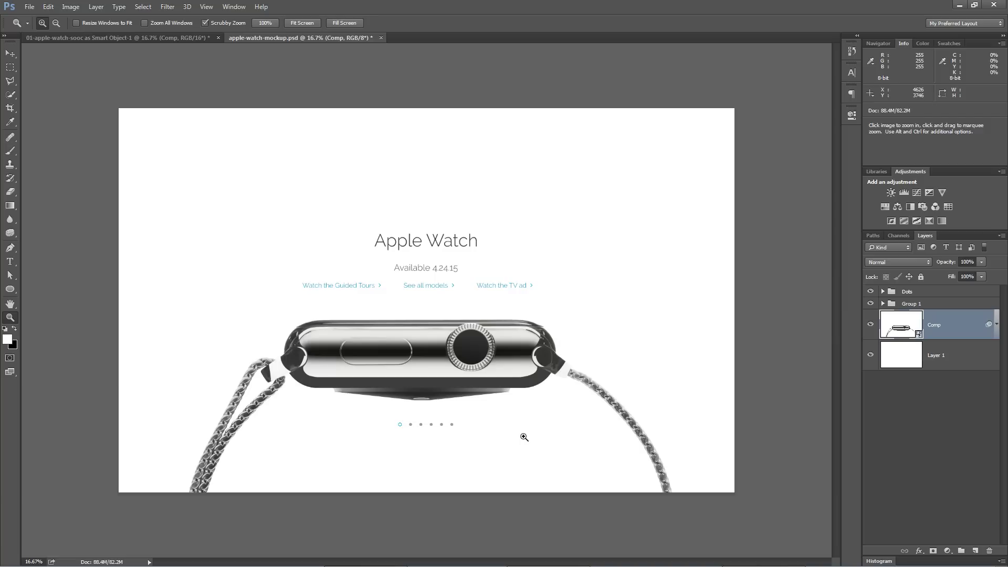
key(v)
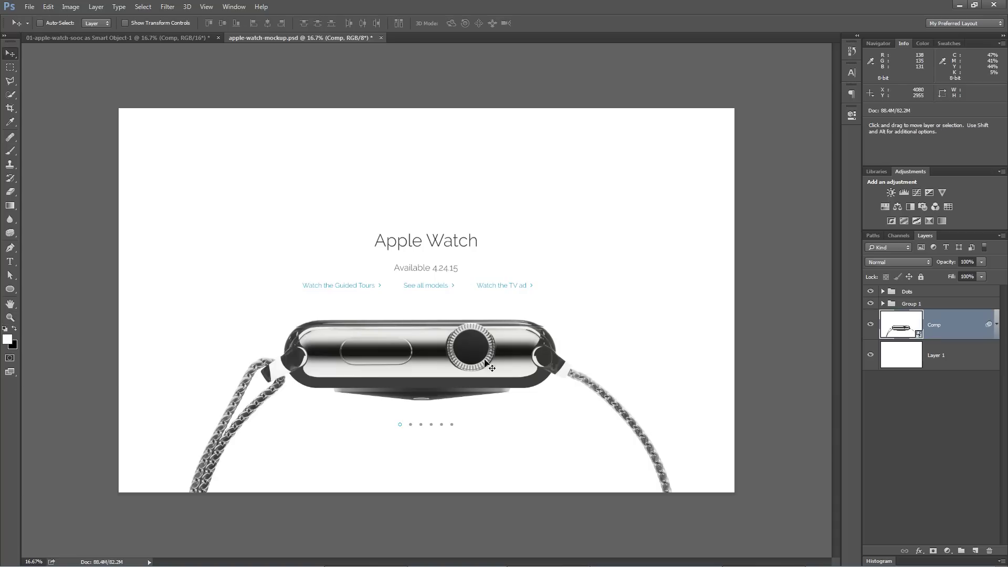